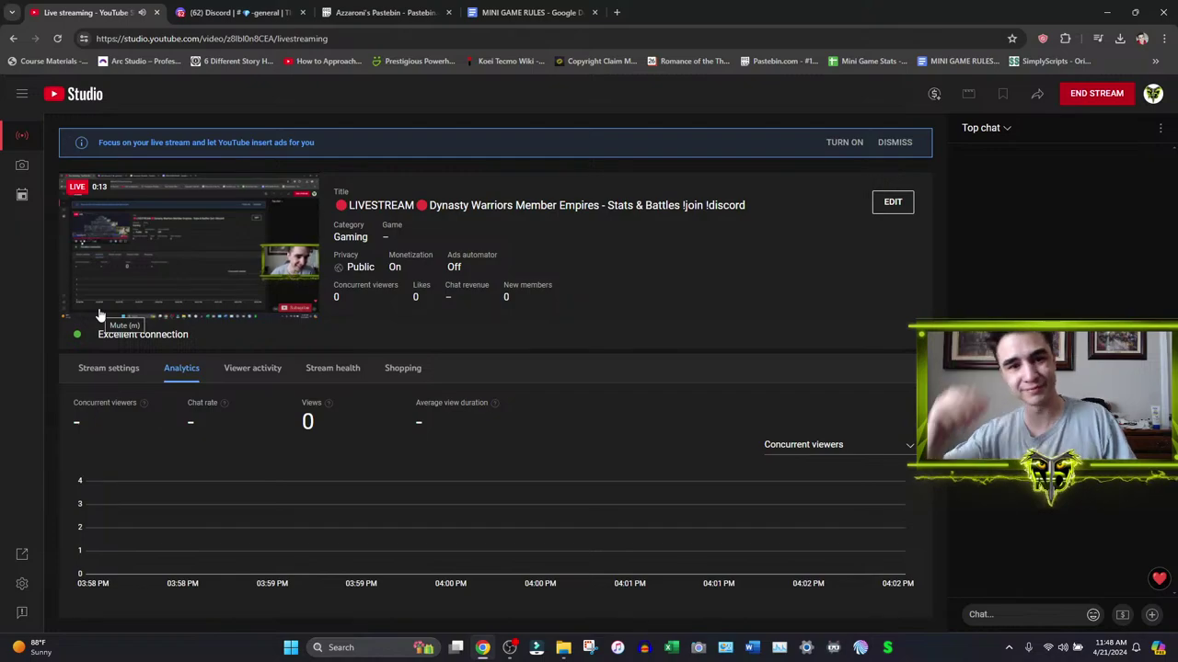
- Pause the live stream preview and mention the Mini Game role in a new message in The Nightowl's general channel on Discord
{"action": "left_click", "coordinate": [157, 245]}
{"action": "left_click", "coordinate": [237, 12]}
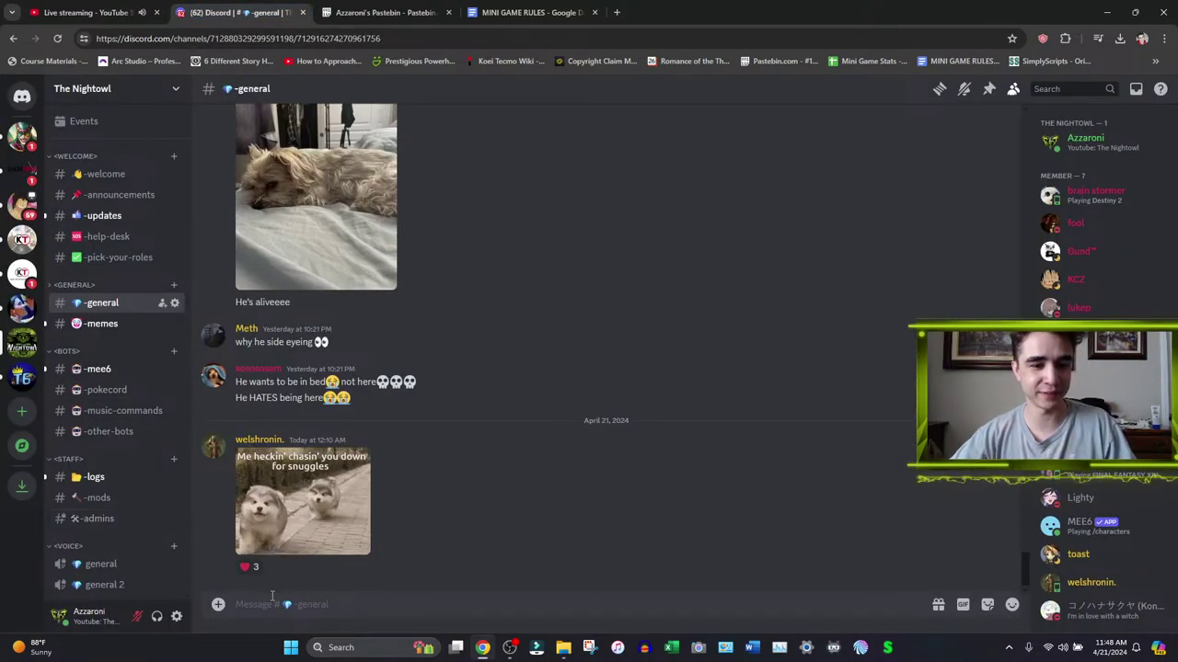
{"action": "type", "text": "@minigam"}
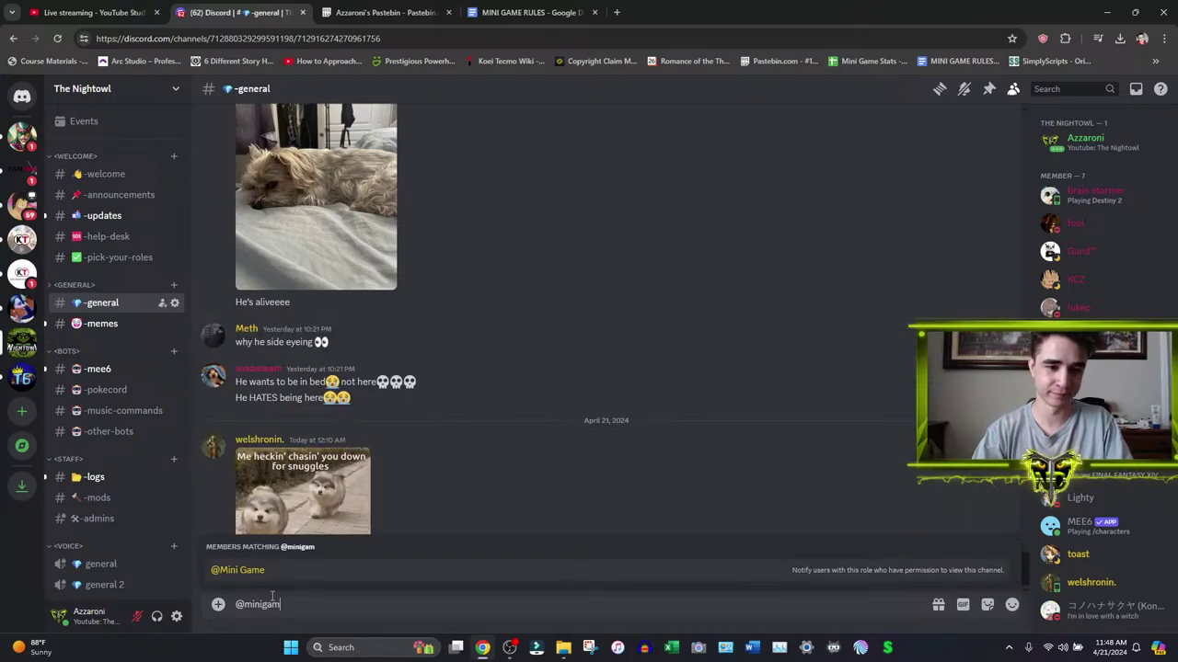
{"action": "key", "text": "Tab"}
{"action": "type", "text": "Ear"}
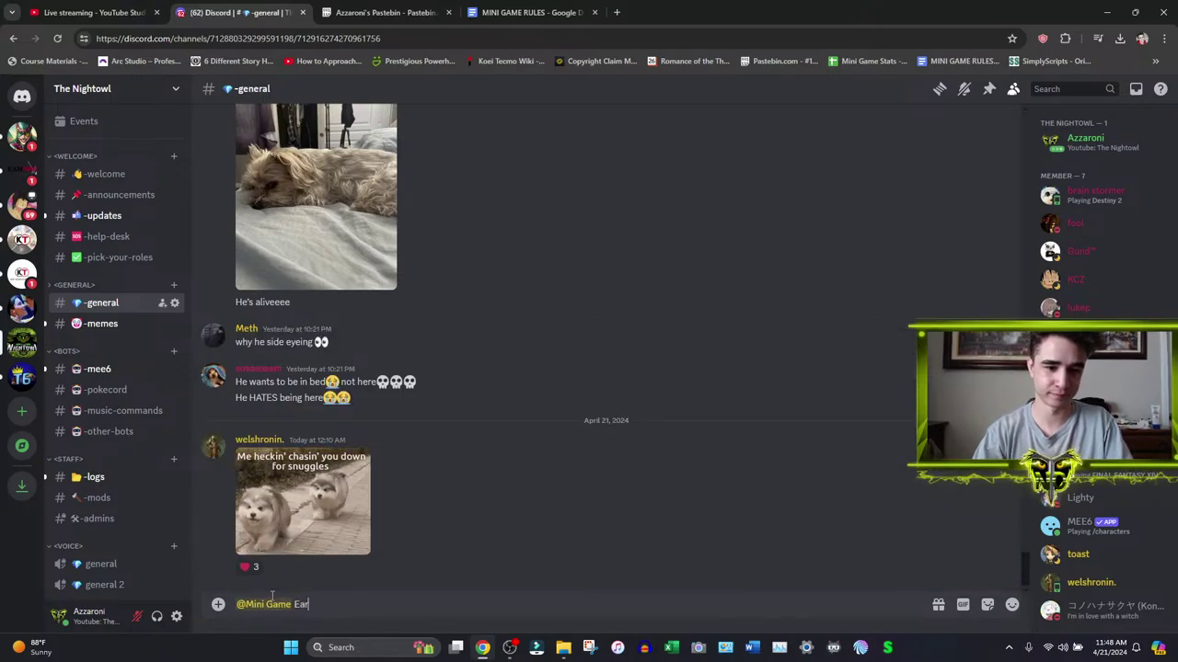
{"action": "type", "text": "ly AF str"}
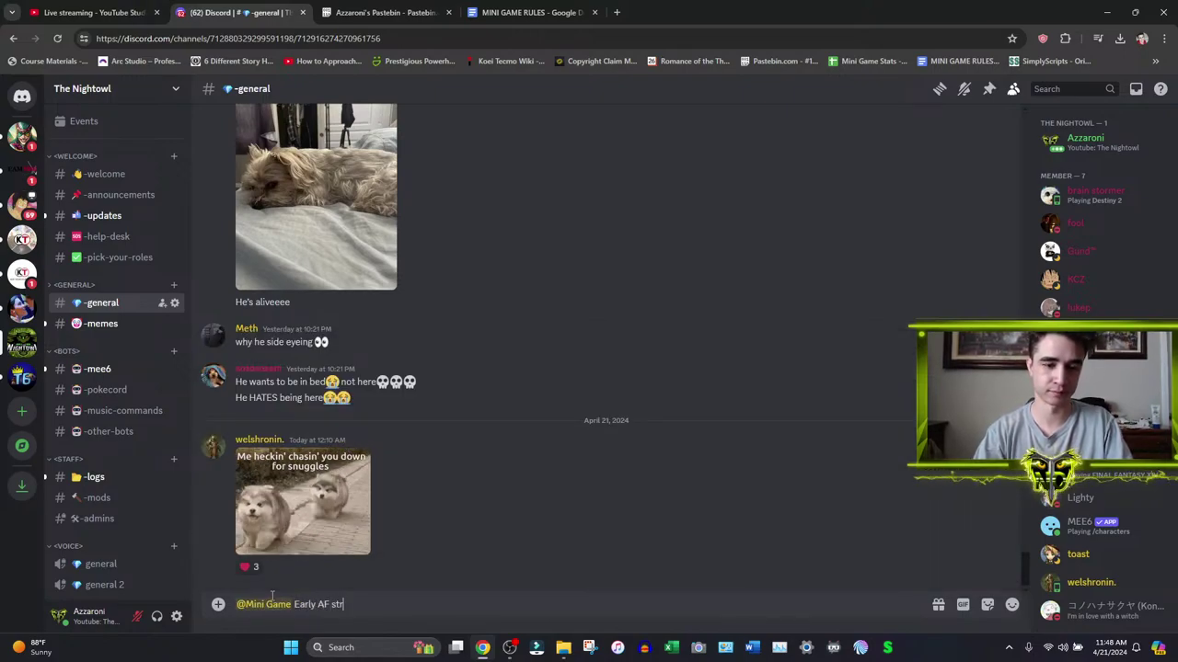
{"action": "key", "text": "BackSpace"}
{"action": "key", "text": "BackSpace"}
{"action": "key", "text": "BackSpace"}
{"action": "type", "text": "Li"}
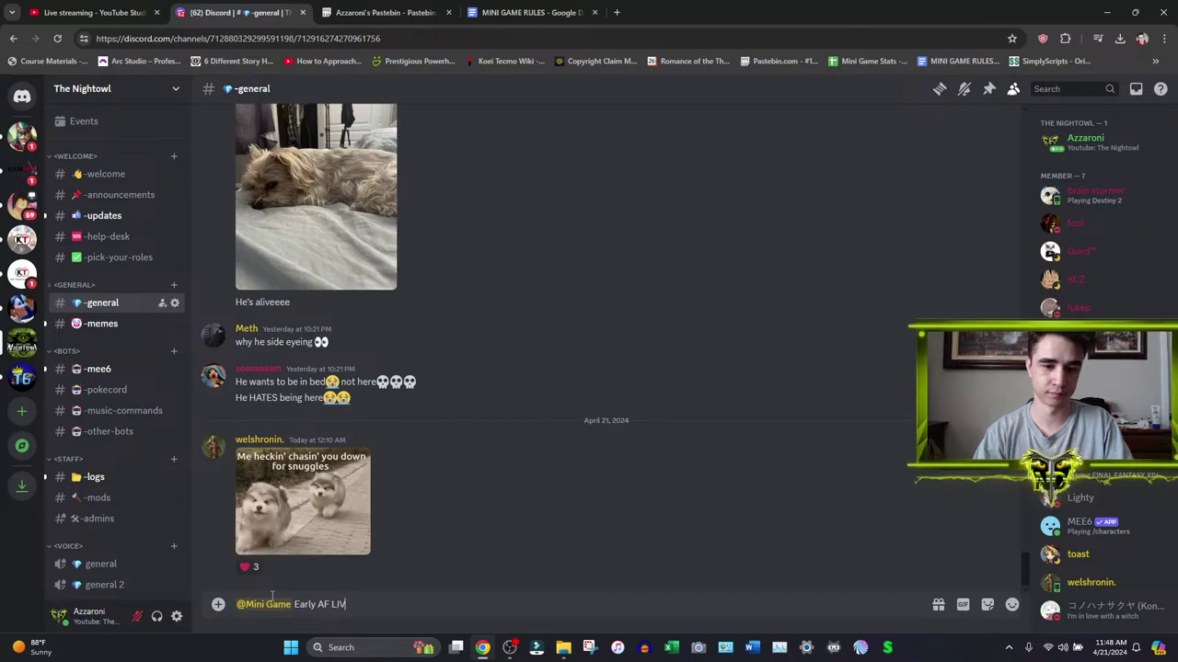
{"action": "key", "text": "BackSpace"}
{"action": "key", "text": "BackSpace"}
{"action": "key", "text": "BackSpace"}
{"action": "key", "text": "BackSpace"}
{"action": "key", "text": "BackSpace"}
{"action": "key", "text": "BackSpace"}
{"action": "key", "text": "BackSpace"}
{"action": "key", "text": "BackSpace"}
{"action": "key", "text": "BackSpace"}
{"action": "key", "text": "BackSpace"}
{"action": "key", "text": "BackSpace"}
- Add "We Live, doing stats and maybe a few turns, hop in if you can" after the role mention
{"action": "type", "text": "We"}
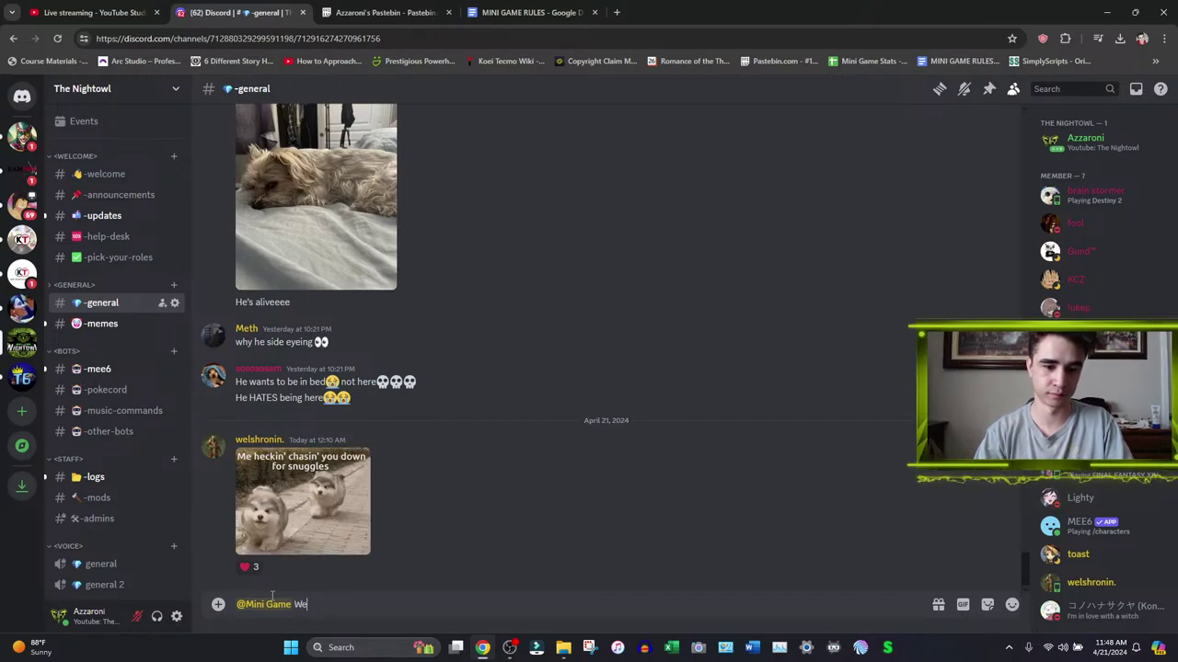
{"action": "type", "text": " Live, doing"}
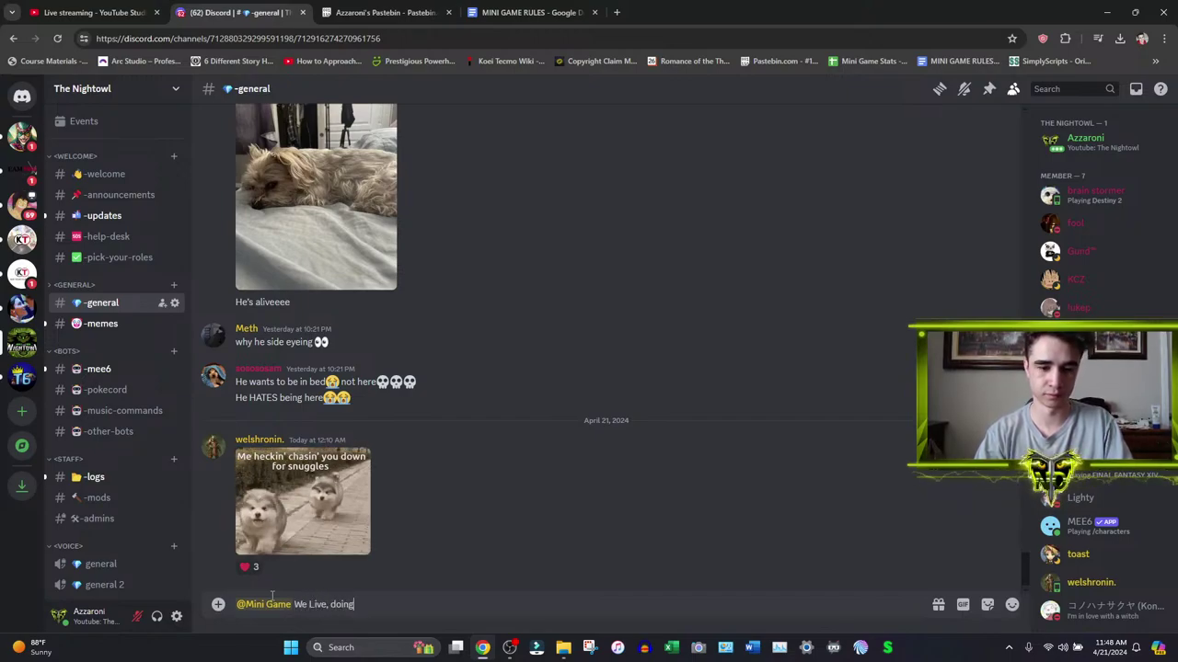
{"action": "type", "text": " stats and may"}
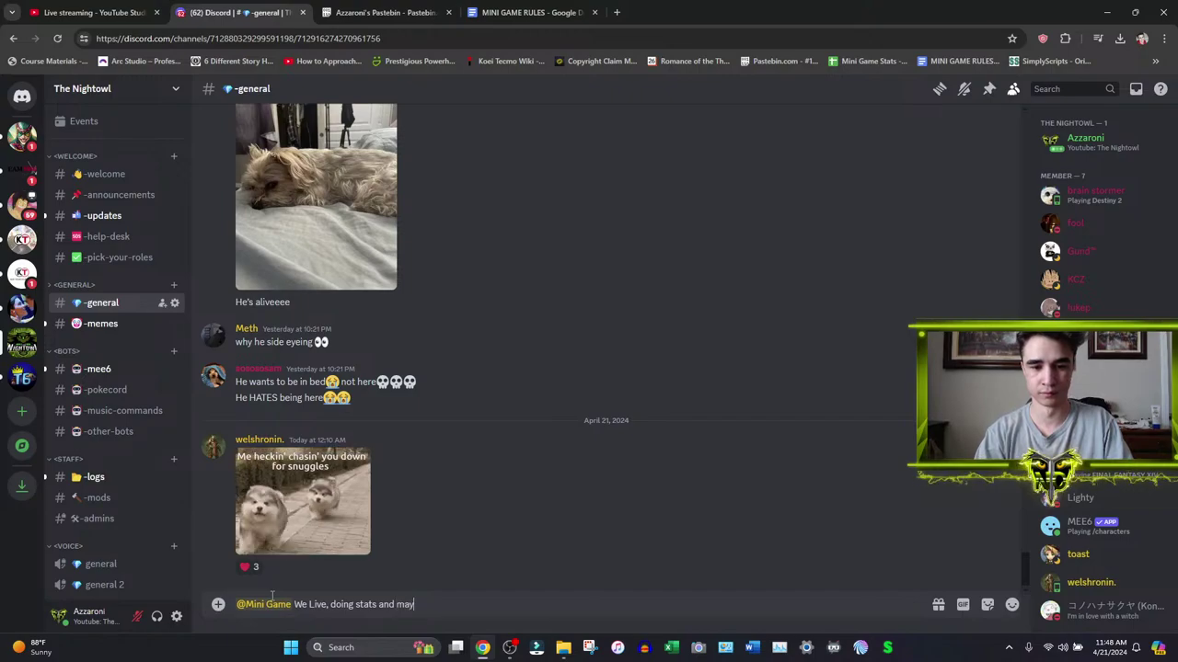
{"action": "type", "text": "be a few turns, hop in if you can"}
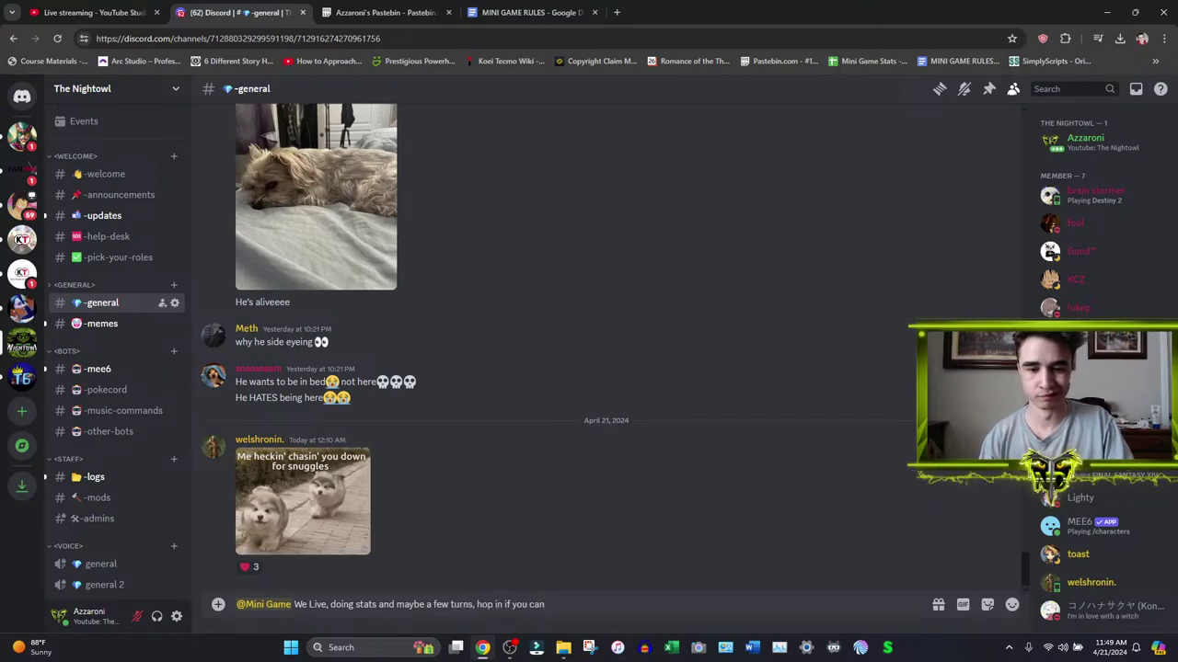
- Search the emoji for "phon", append the call-me hand to the message and send it
{"action": "right_click", "coordinate": [611, 607]}
{"action": "left_click", "coordinate": [655, 359]}
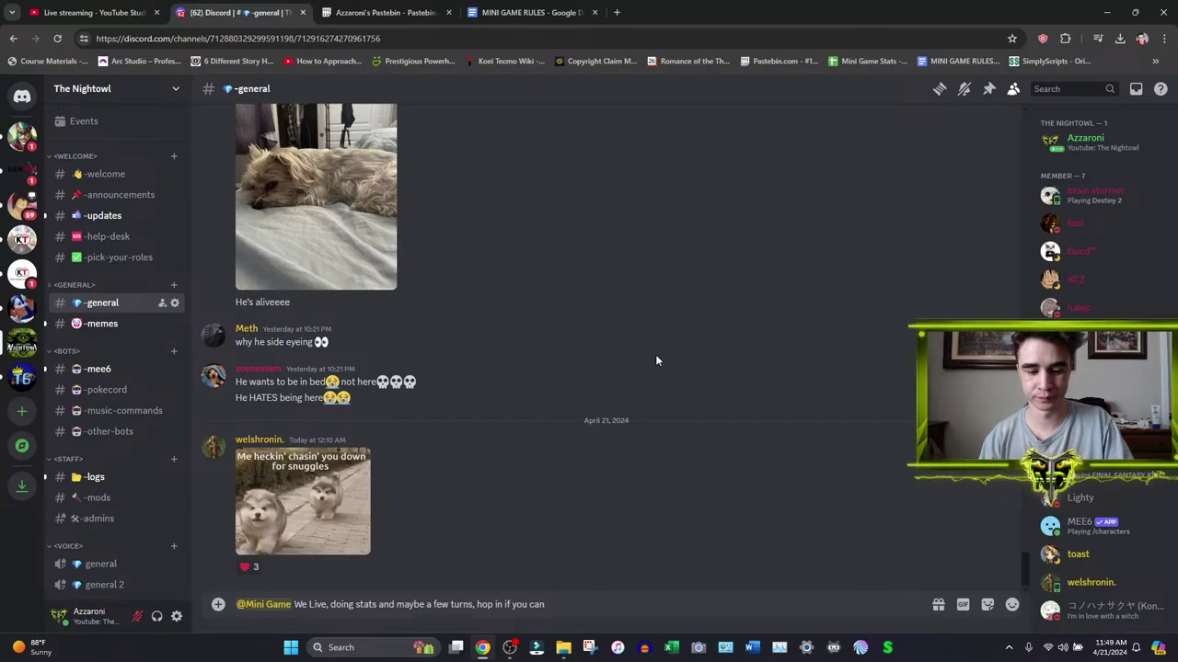
{"action": "right_click", "coordinate": [573, 596]}
{"action": "left_click", "coordinate": [607, 361]}
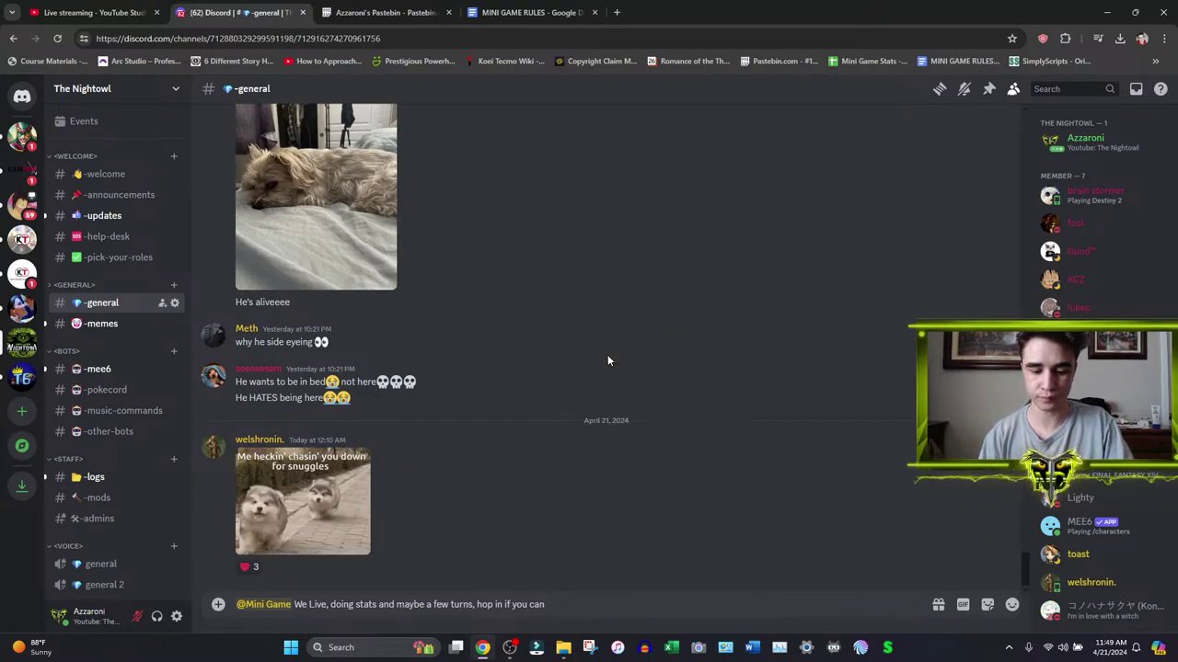
{"action": "type", "text": "phon"}
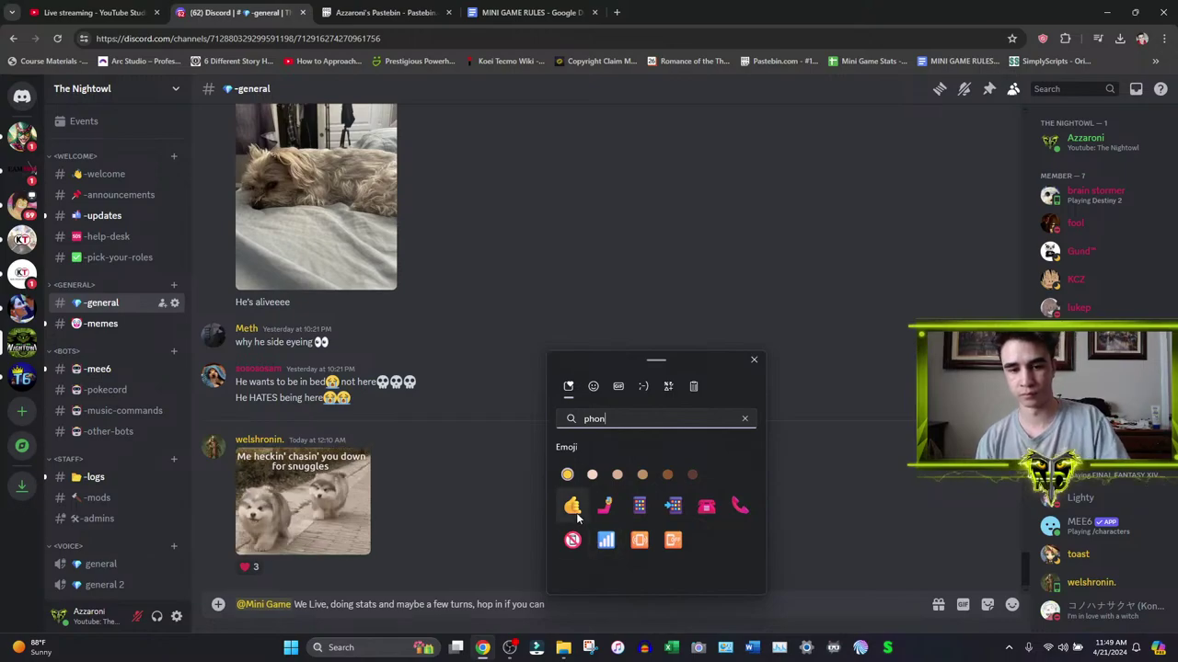
{"action": "key", "text": "Return"}
{"action": "key", "text": "Return"}
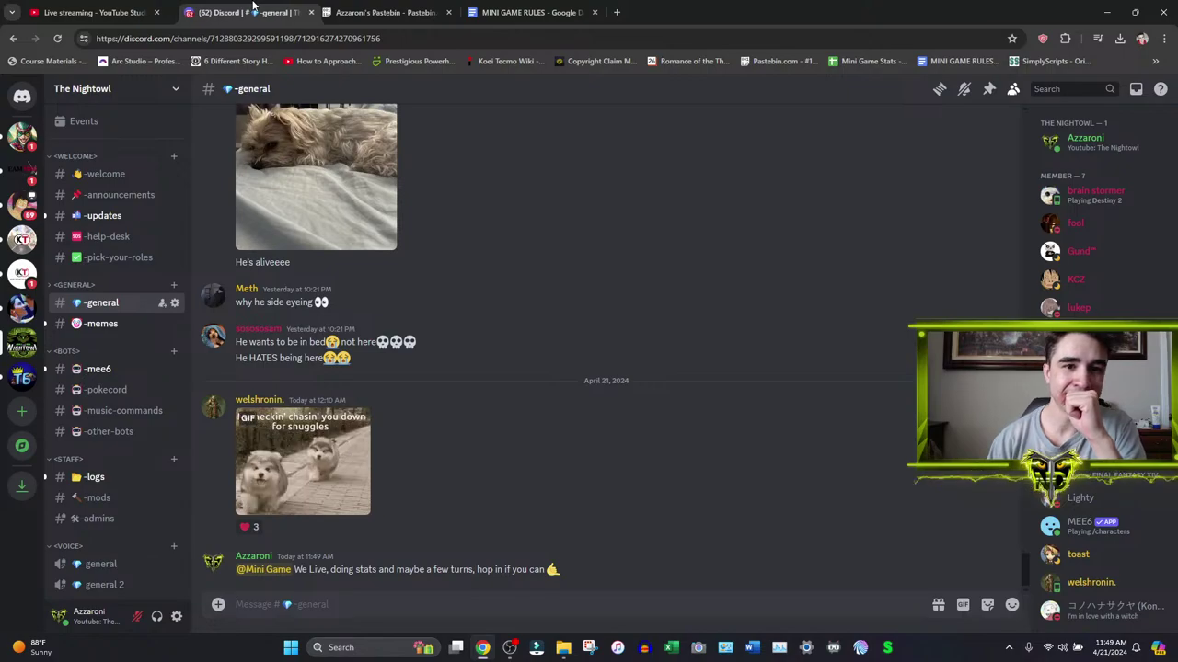
- Open the Mini Game Stats workbook in Excel, maximize it and select Ma Chao@'s Power value in Jill's roster
{"action": "left_click", "coordinate": [368, 12]}
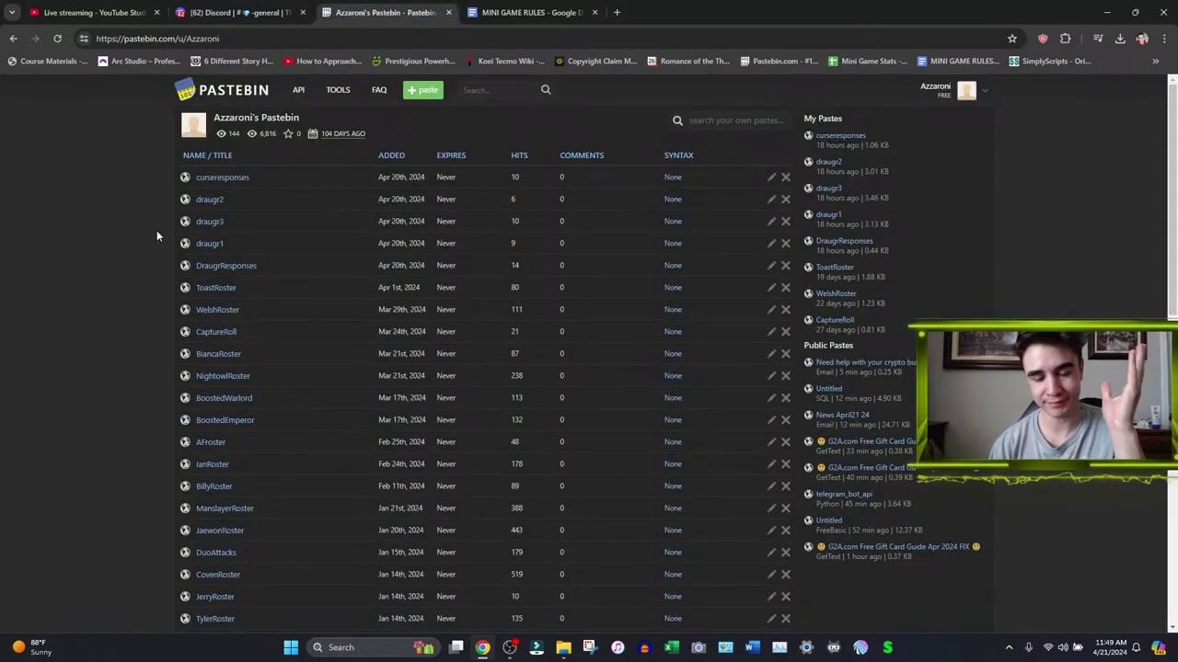
{"action": "right_click", "coordinate": [672, 648]}
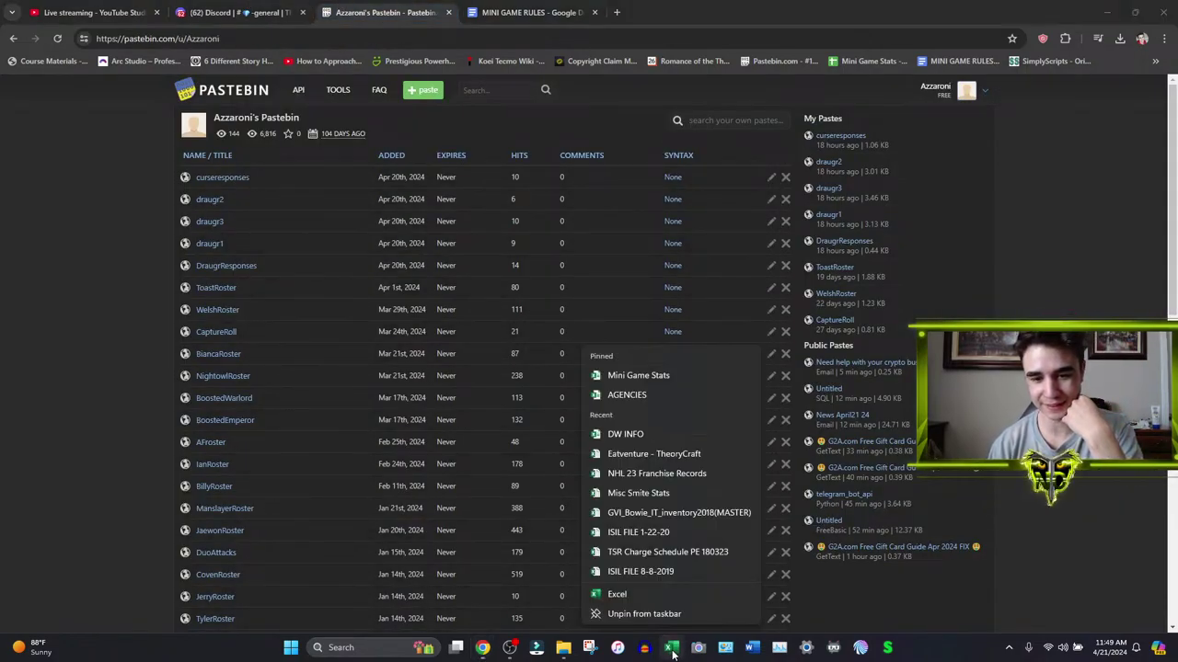
{"action": "left_click", "coordinate": [641, 375]}
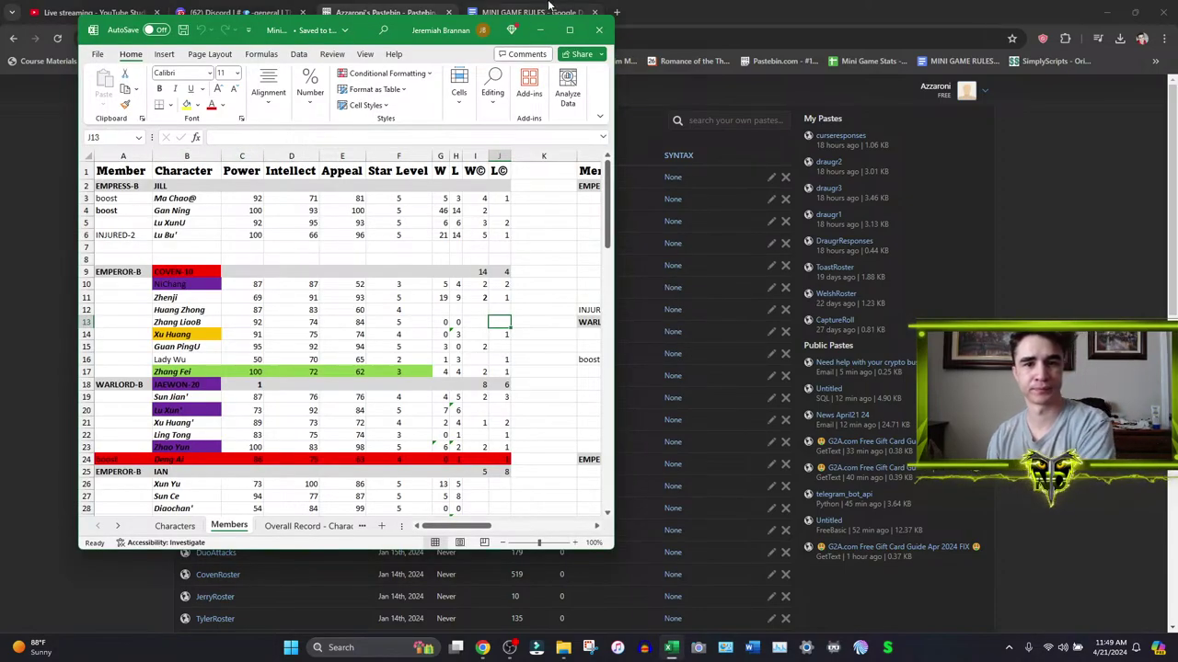
{"action": "double_click", "coordinate": [401, 33]}
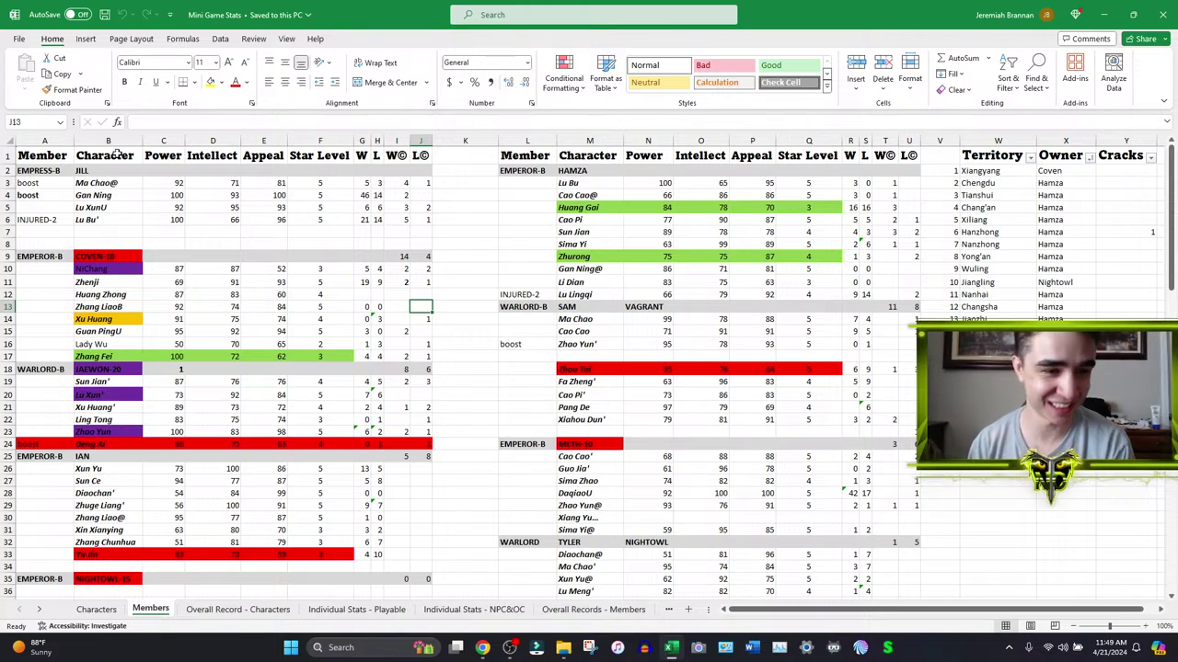
{"action": "left_click", "coordinate": [173, 184]}
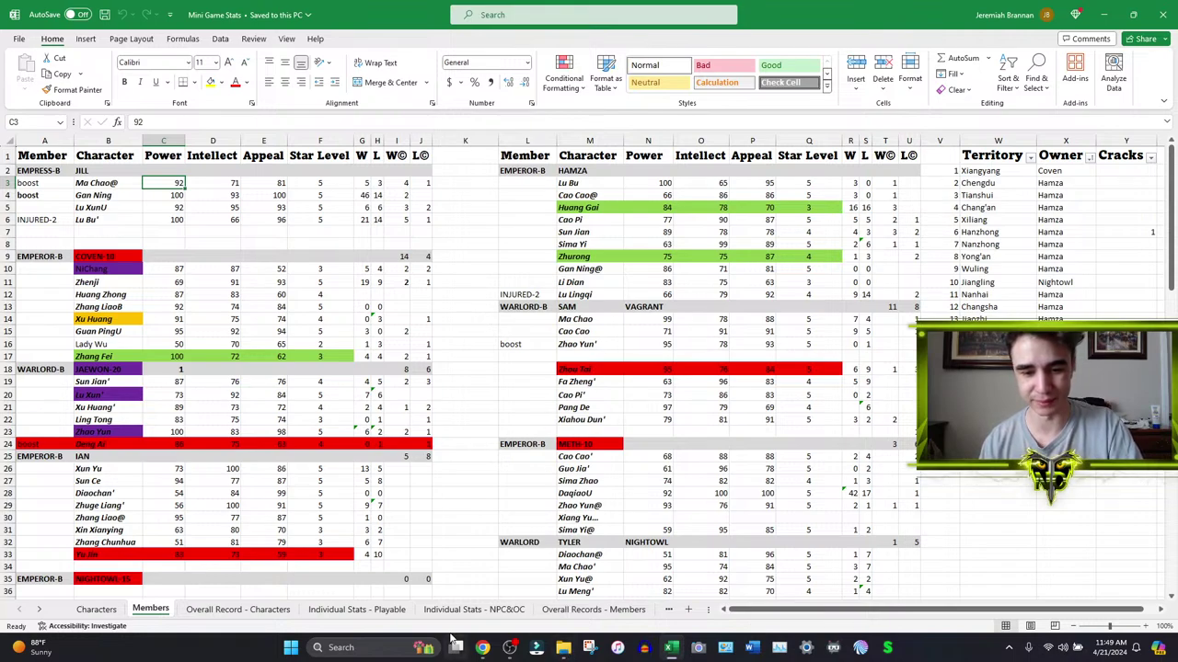
- Check the live chat in YouTube Studio and the streaming status in OBS, ending back at the Excel workbook
{"action": "left_click", "coordinate": [482, 648]}
{"action": "left_click", "coordinate": [87, 9]}
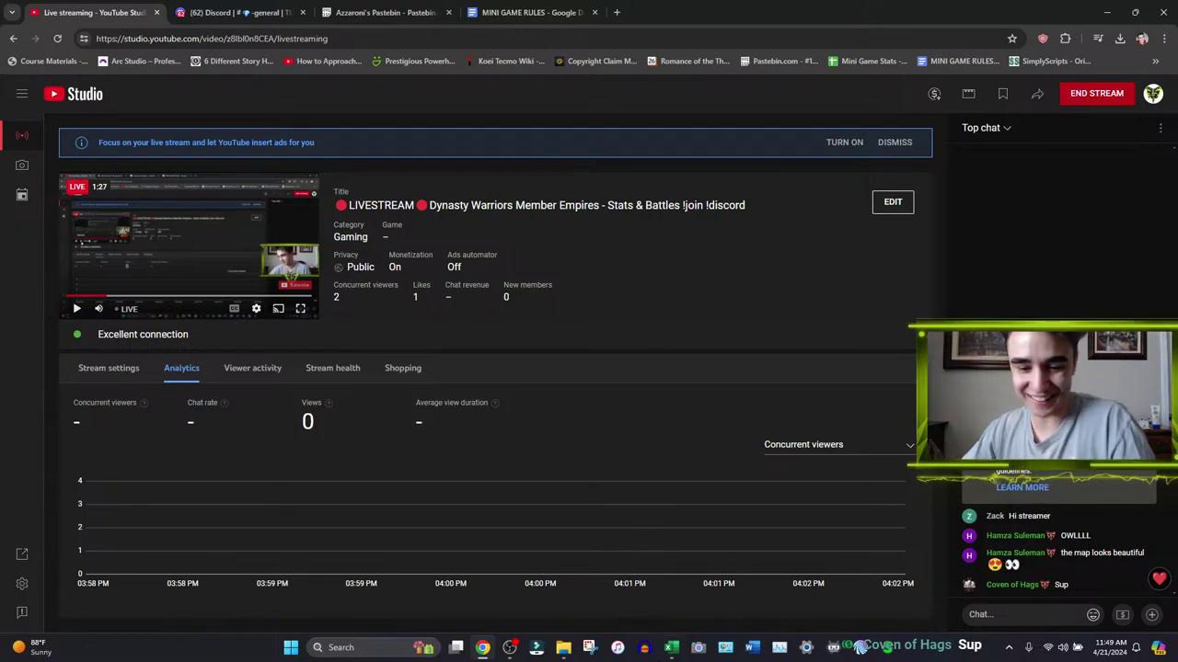
{"action": "left_click", "coordinate": [509, 648]}
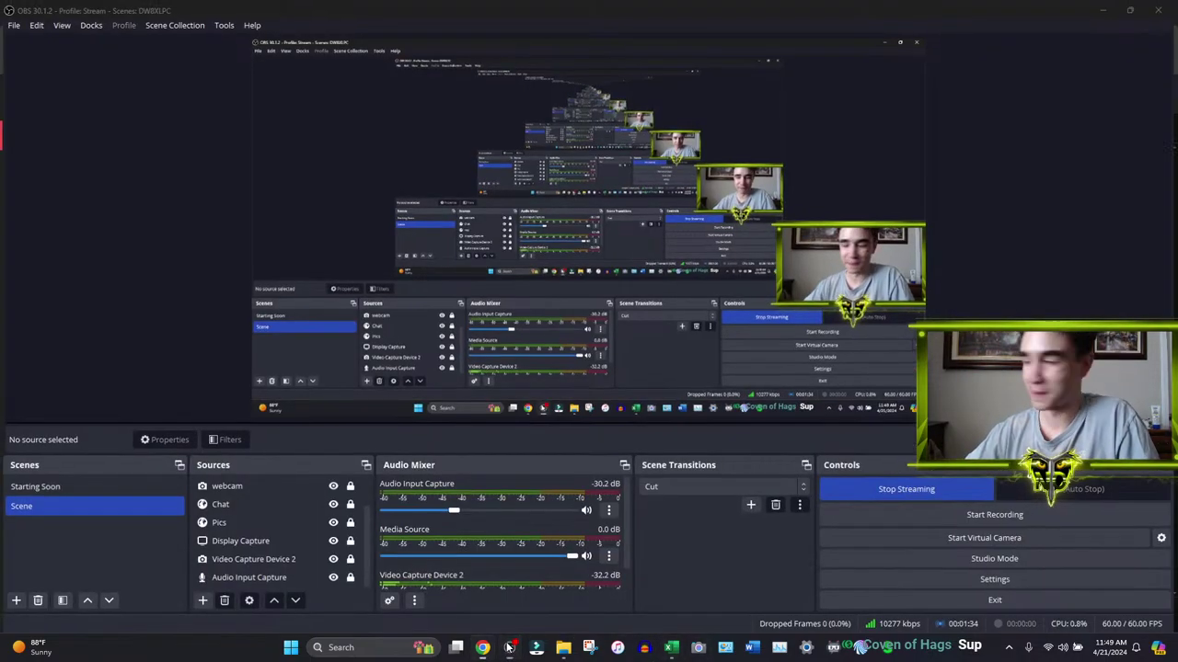
{"action": "left_click", "coordinate": [509, 648]}
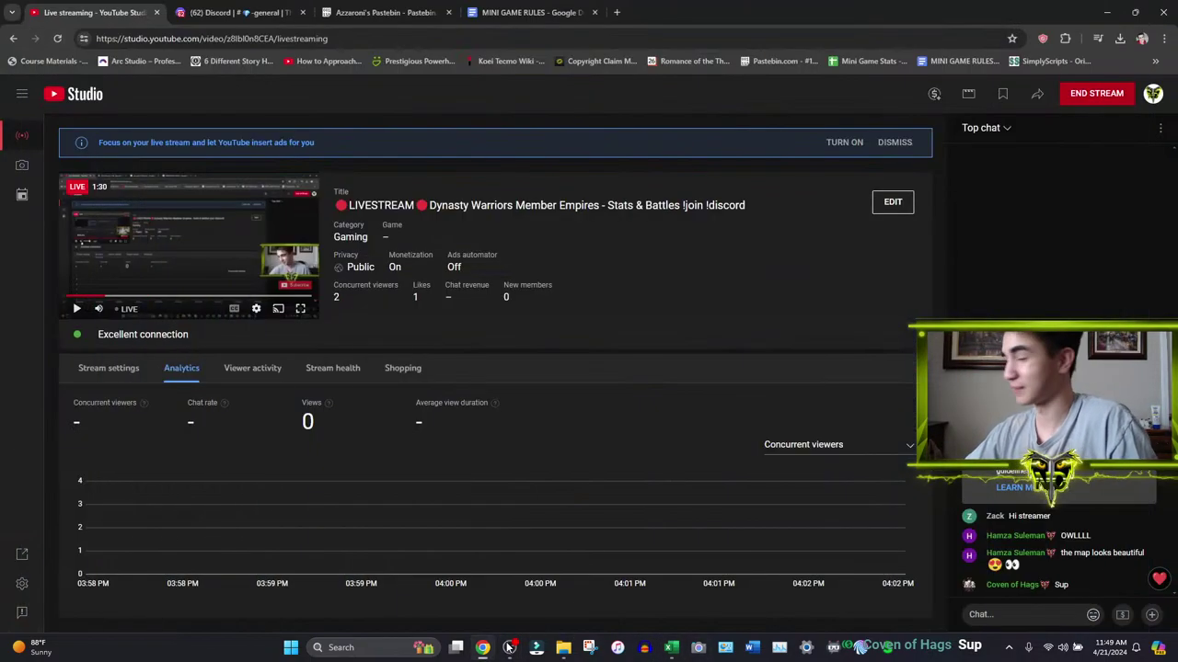
{"action": "left_click", "coordinate": [671, 651]}
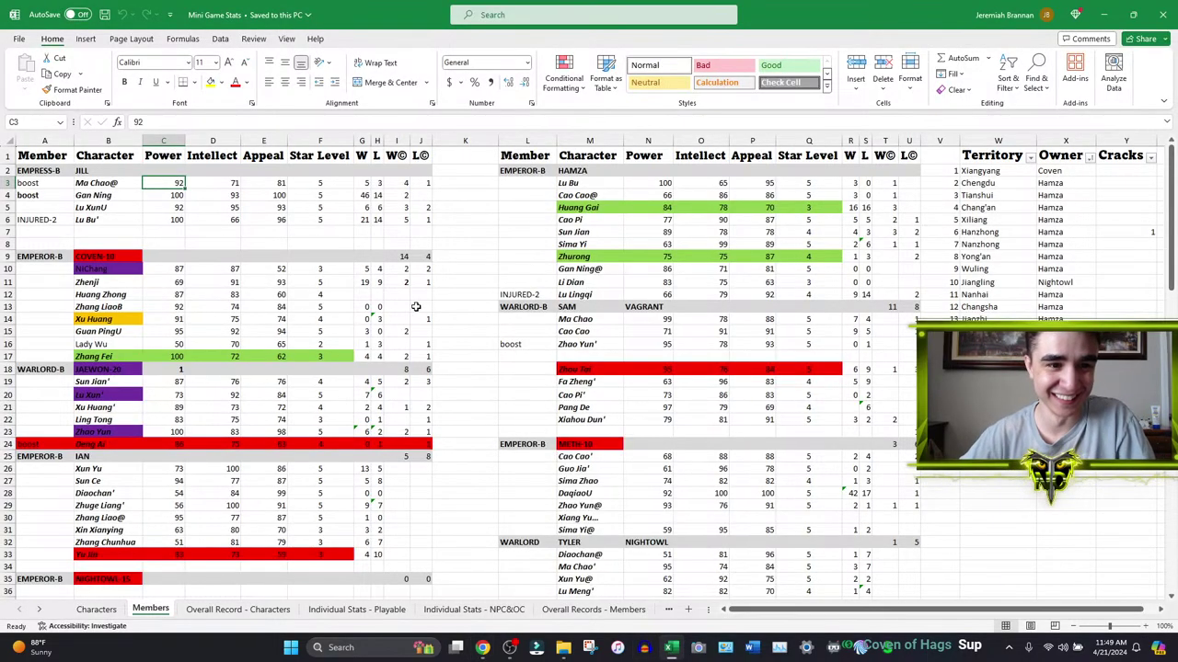
- Open the TOP 20 music folder under Dynasty Warriors > OSTs in File Explorer
{"action": "left_click", "coordinate": [563, 648]}
{"action": "scroll", "coordinate": [545, 322], "scroll_direction": "up", "scroll_amount": 5}
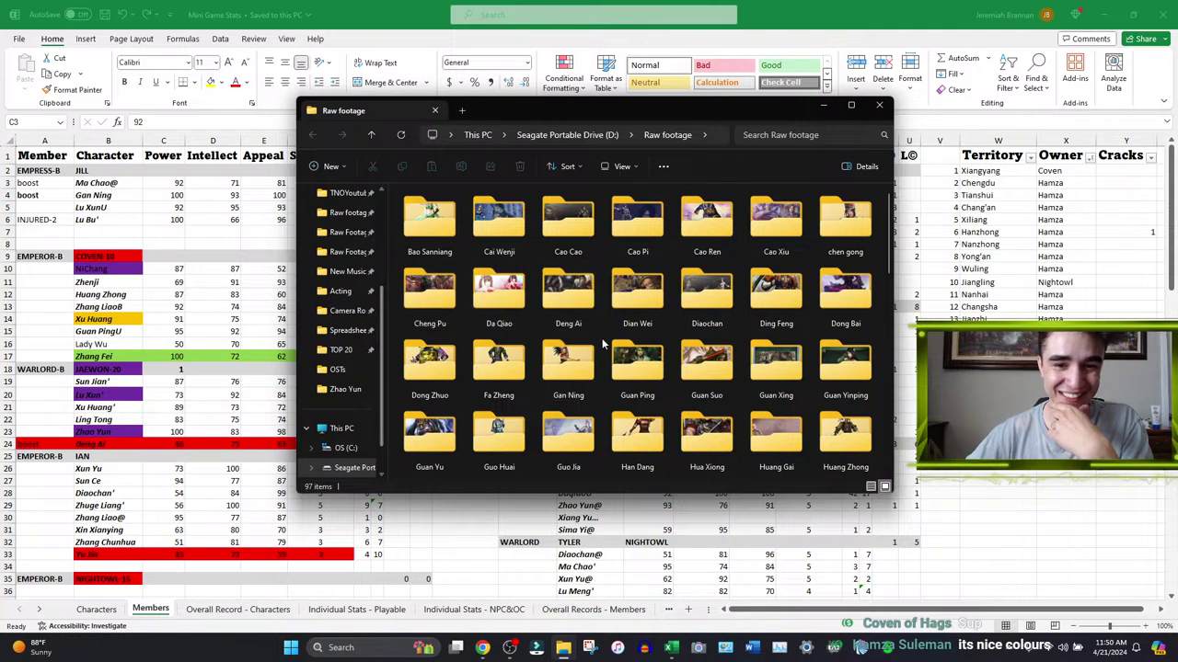
{"action": "scroll", "coordinate": [345, 292], "scroll_direction": "up", "scroll_amount": 3}
{"action": "left_click", "coordinate": [345, 294]}
{"action": "double_click", "coordinate": [796, 322]}
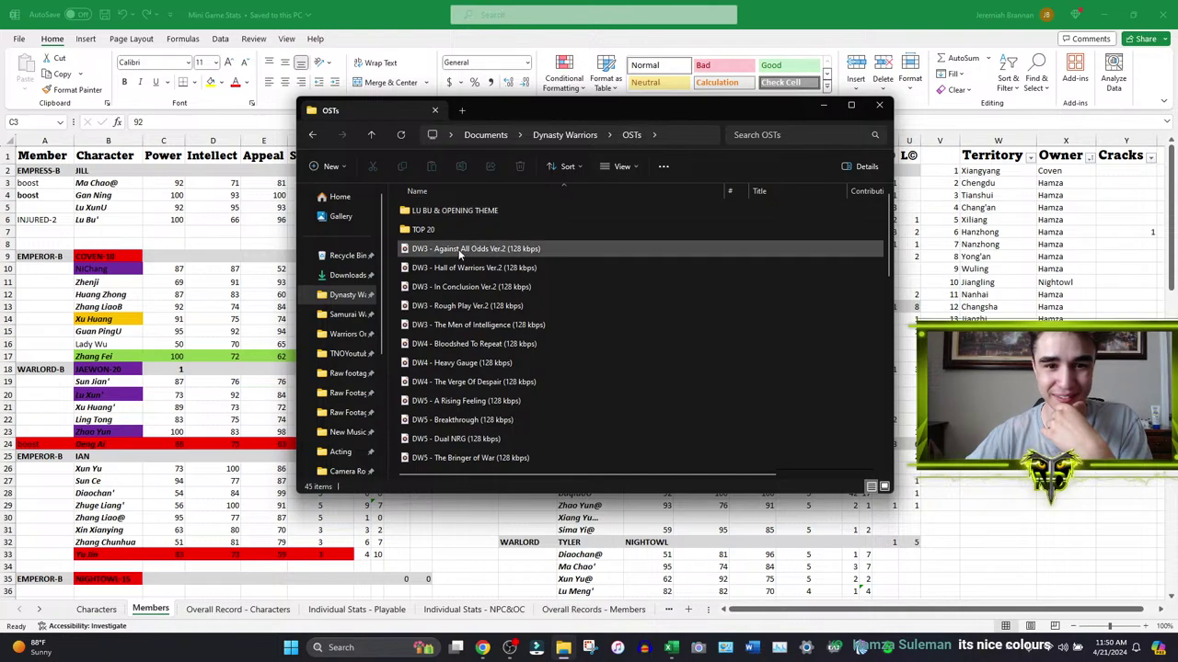
{"action": "double_click", "coordinate": [453, 230]}
- Play all tracks of the TOP 20 folder with Media Player and return to the Excel workbook
{"action": "left_click", "coordinate": [547, 306]}
{"action": "key", "text": "ctrl+a"}
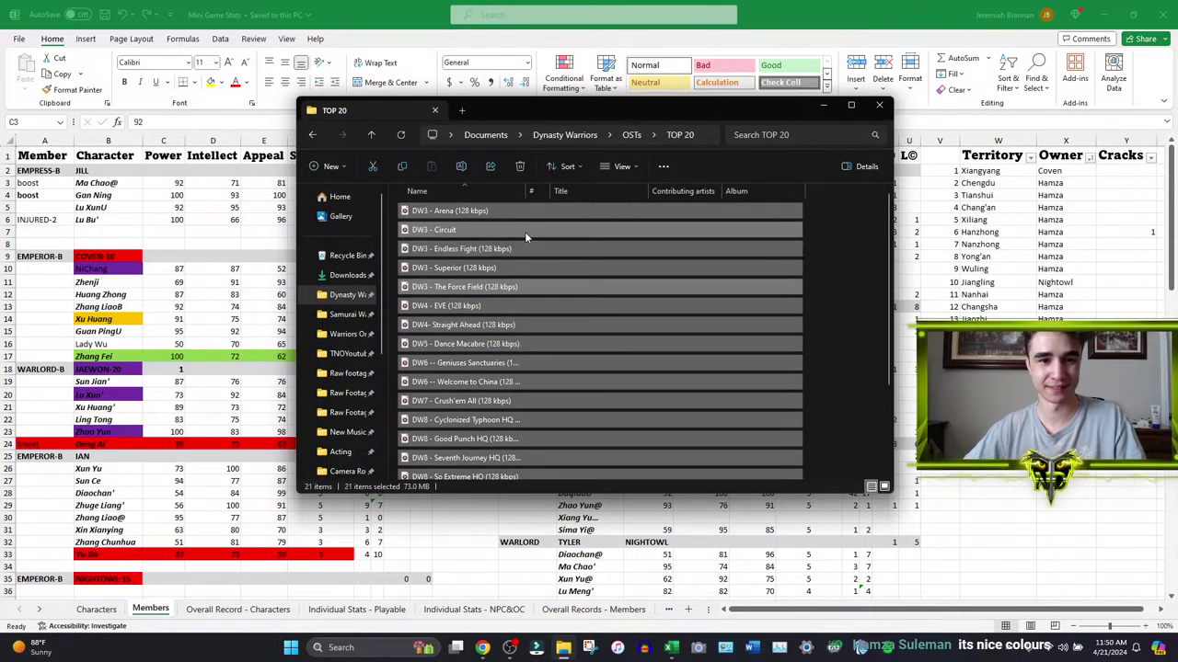
{"action": "right_click", "coordinate": [589, 399]}
{"action": "left_click", "coordinate": [596, 405]}
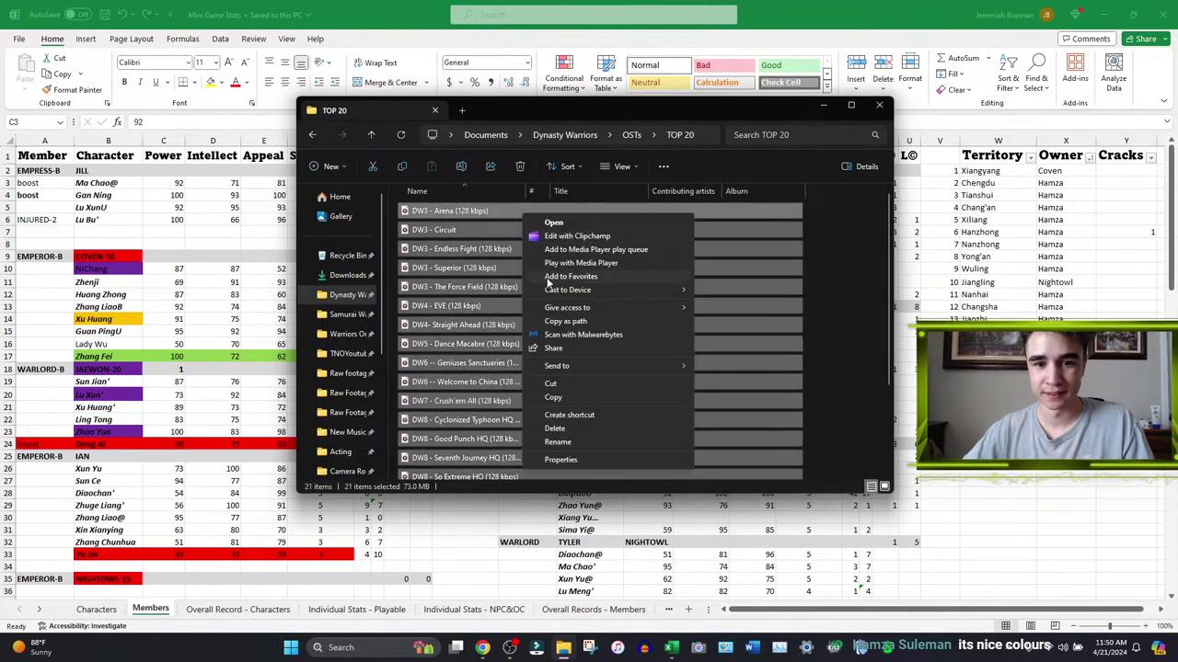
{"action": "left_click", "coordinate": [580, 263]}
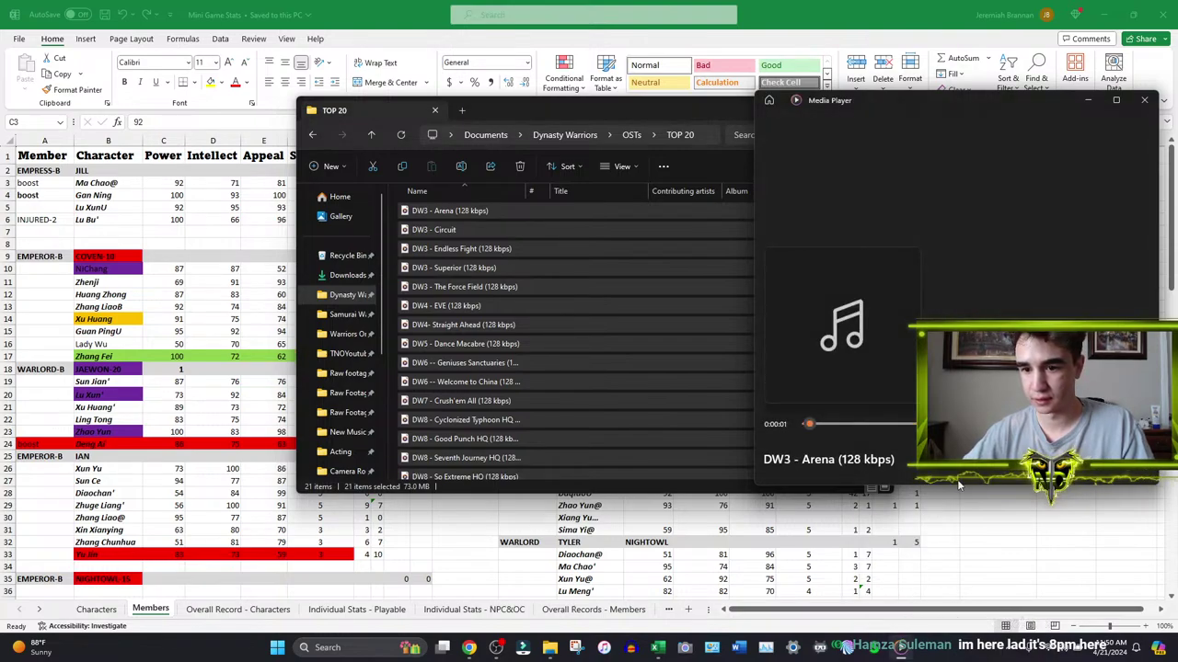
{"action": "left_click", "coordinate": [501, 548]}
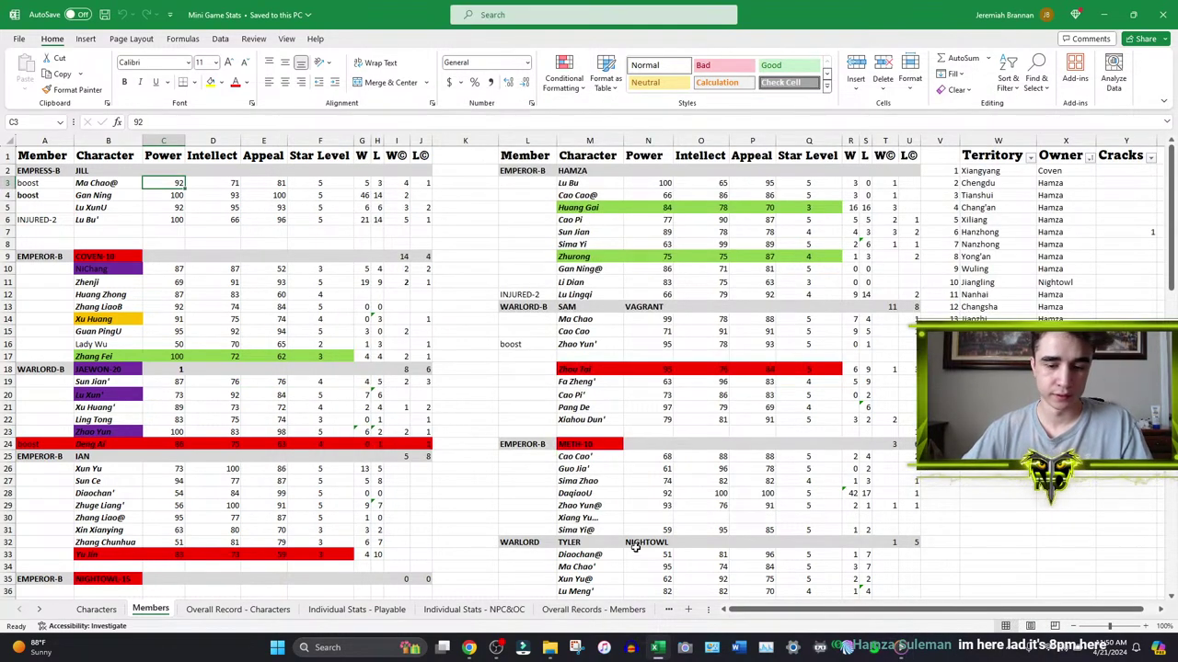
{"action": "left_click", "coordinate": [901, 647]}
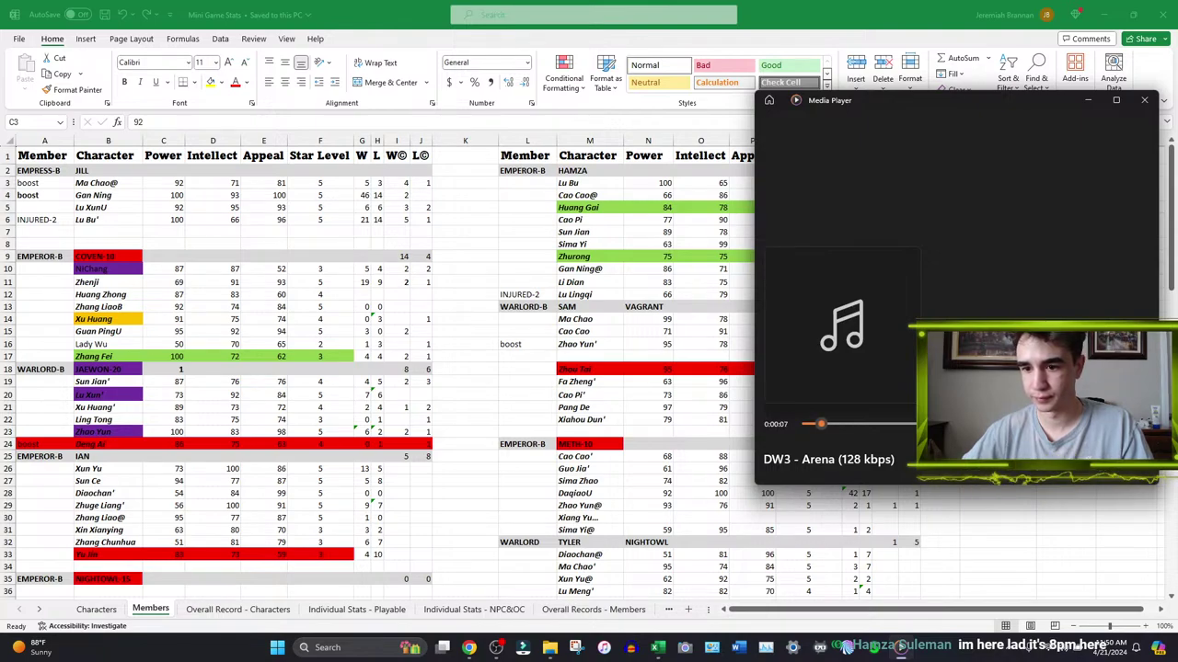
{"action": "key", "text": "alt+Tab"}
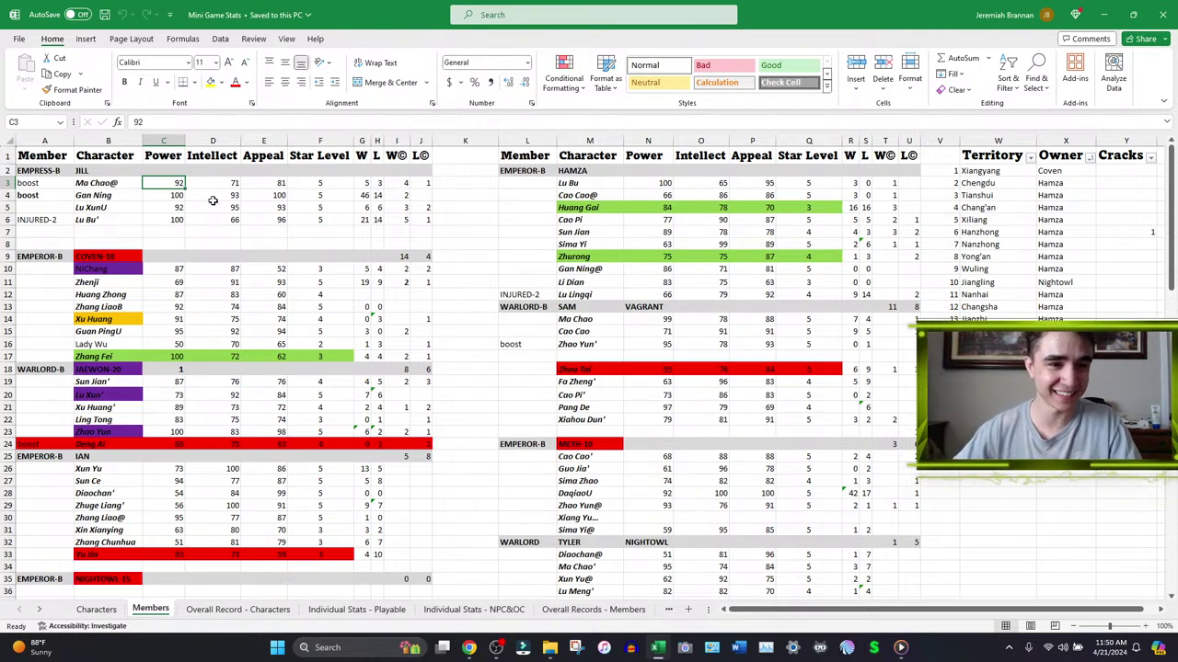
- Set Ma Chao@'s Power to 93, Intellect to 72 and Appeal to 82 in Jill's roster
{"action": "type", "text": "93"}
{"action": "key", "text": "Tab"}
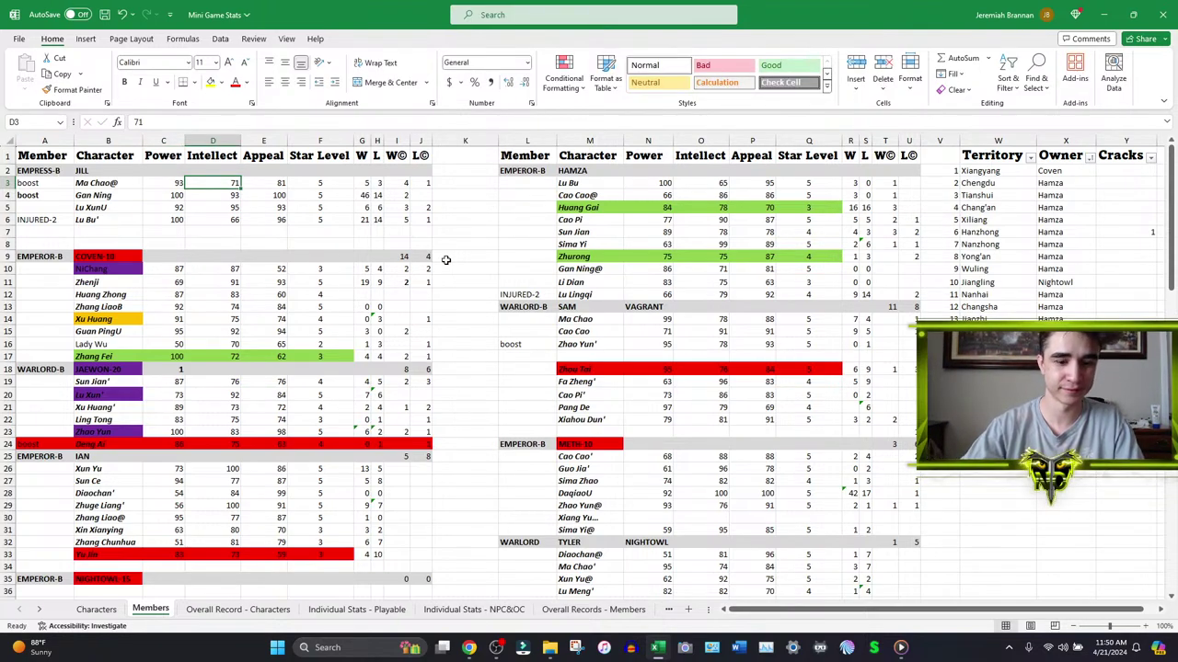
{"action": "type", "text": "72"}
{"action": "key", "text": "Tab"}
{"action": "type", "text": "8"}
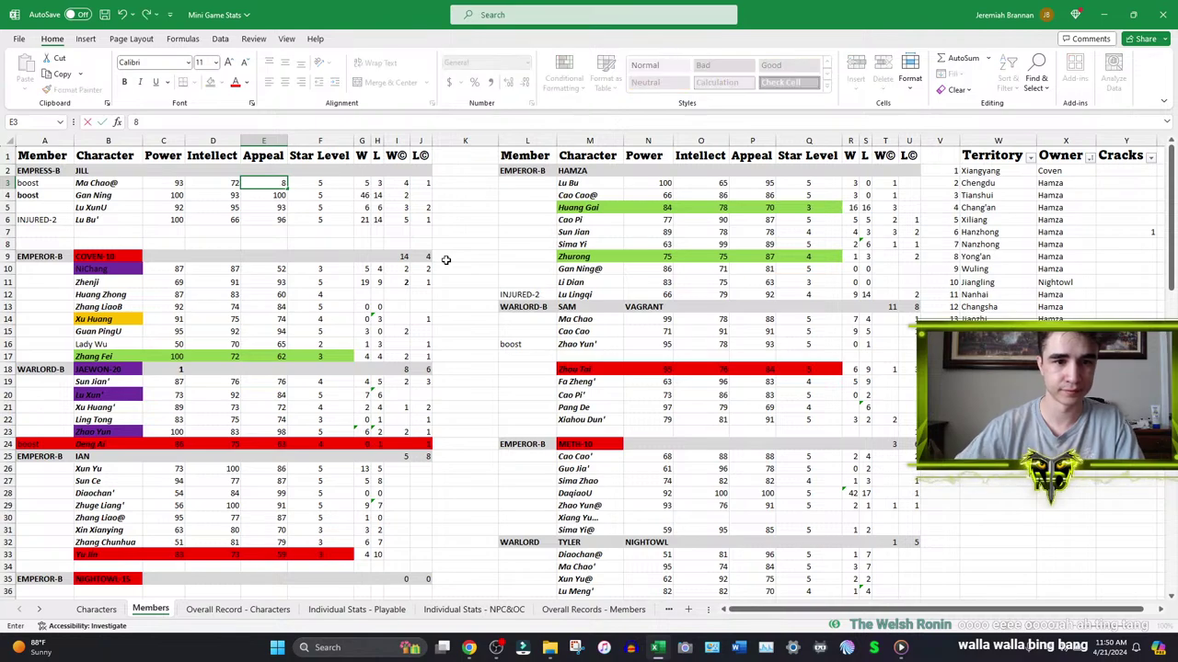
- Set Ma Chao@'s Power to 94, Intellect to 73 and Appeal to 83 in Jill's roster
{"action": "left_click", "coordinate": [187, 185]}
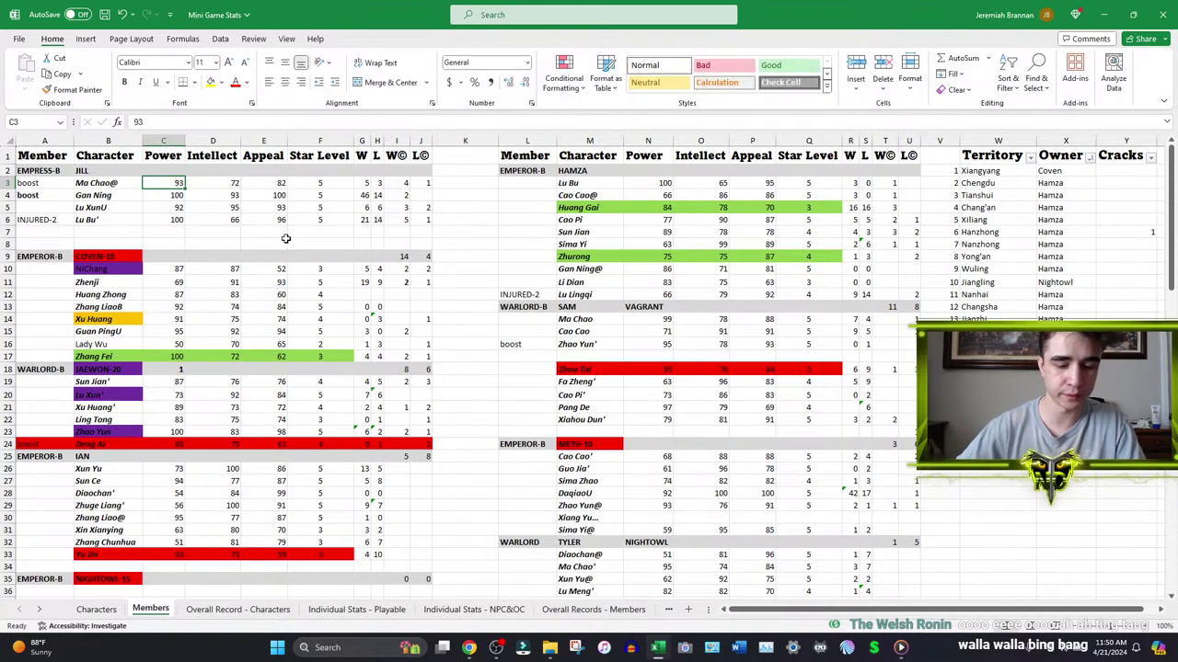
{"action": "type", "text": "94"}
{"action": "key", "text": "Tab"}
{"action": "type", "text": "7"}
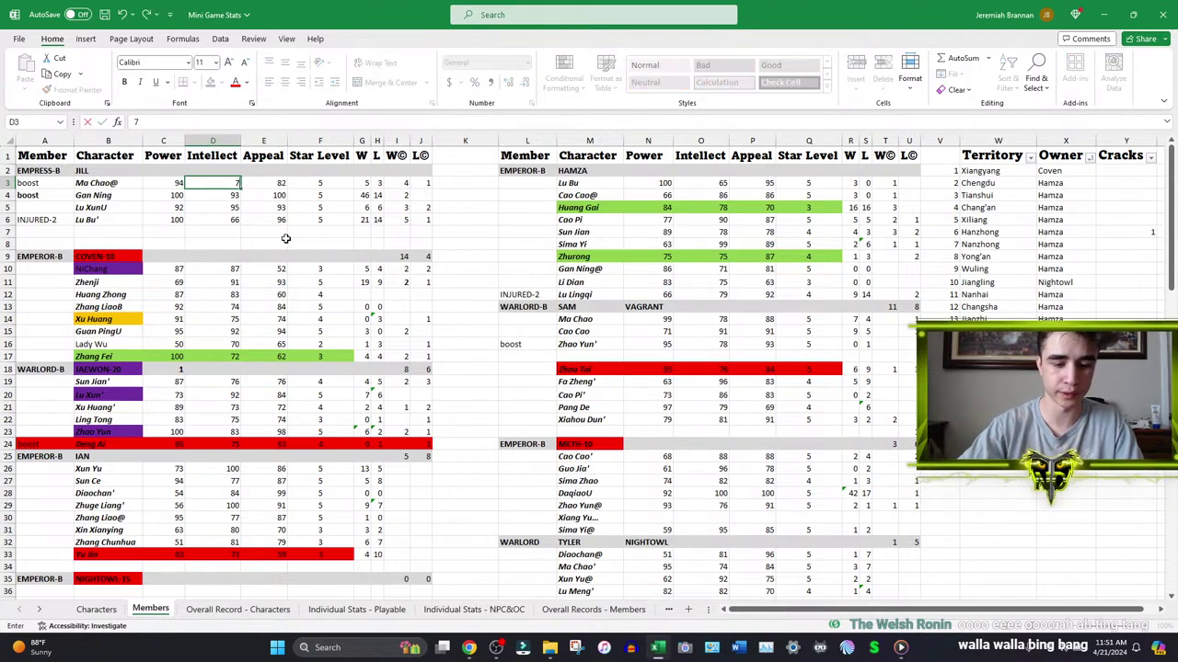
{"action": "type", "text": "3"}
{"action": "key", "text": "Tab"}
{"action": "type", "text": "83"}
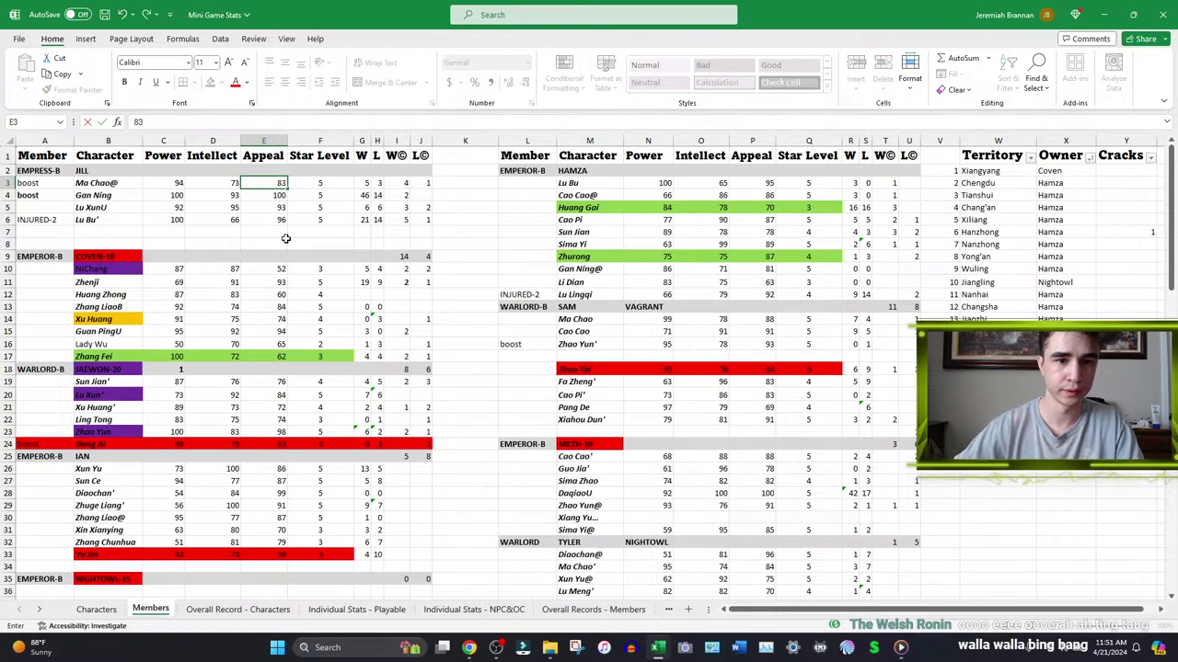
- Switch to the Pastebin paste list in Chrome and open the JillsRoster paste for editing
{"action": "left_click", "coordinate": [470, 646]}
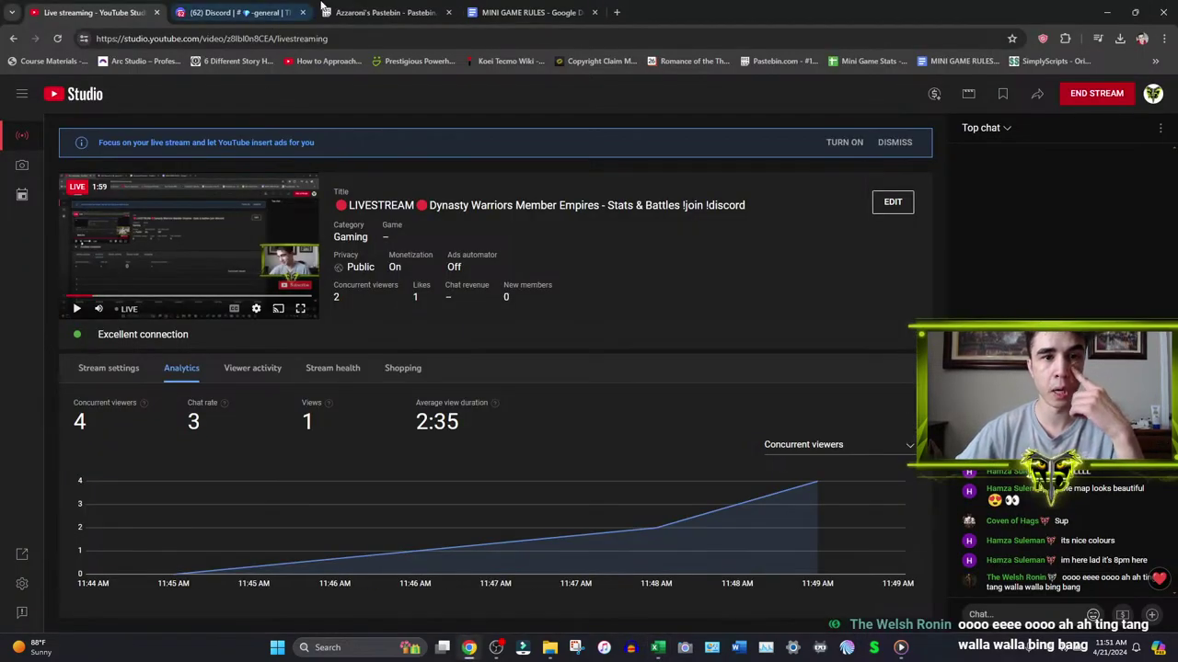
{"action": "left_click", "coordinate": [384, 12]}
{"action": "scroll", "coordinate": [209, 247], "scroll_direction": "down", "scroll_amount": 1}
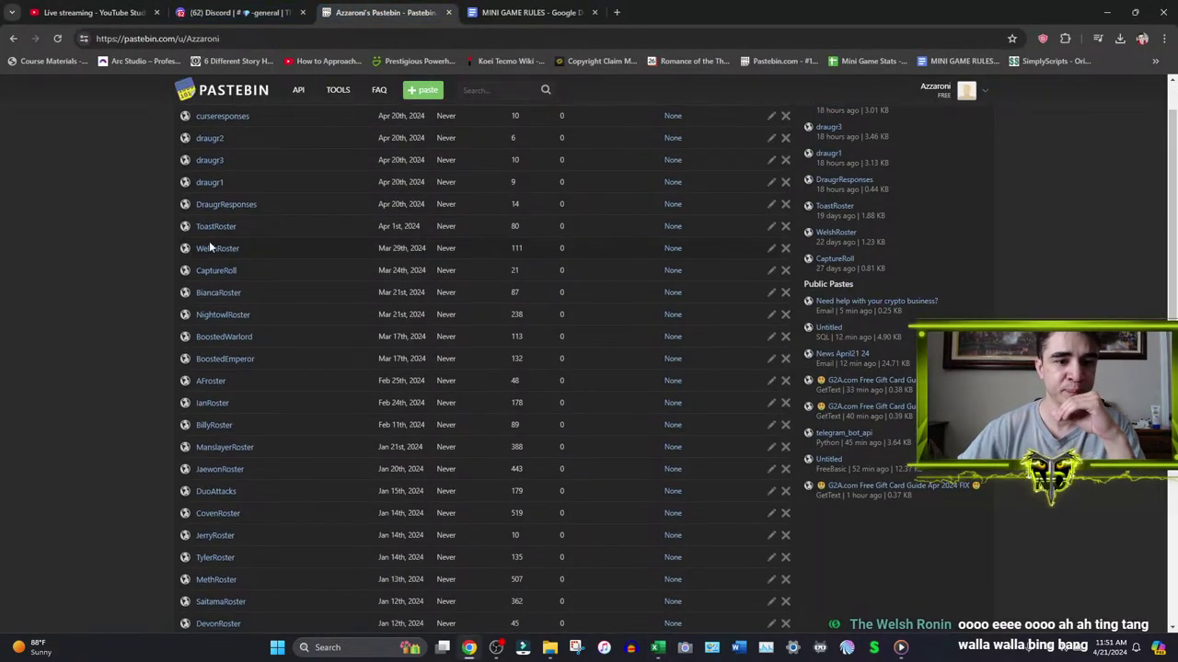
{"action": "scroll", "coordinate": [221, 423], "scroll_direction": "down", "scroll_amount": 3}
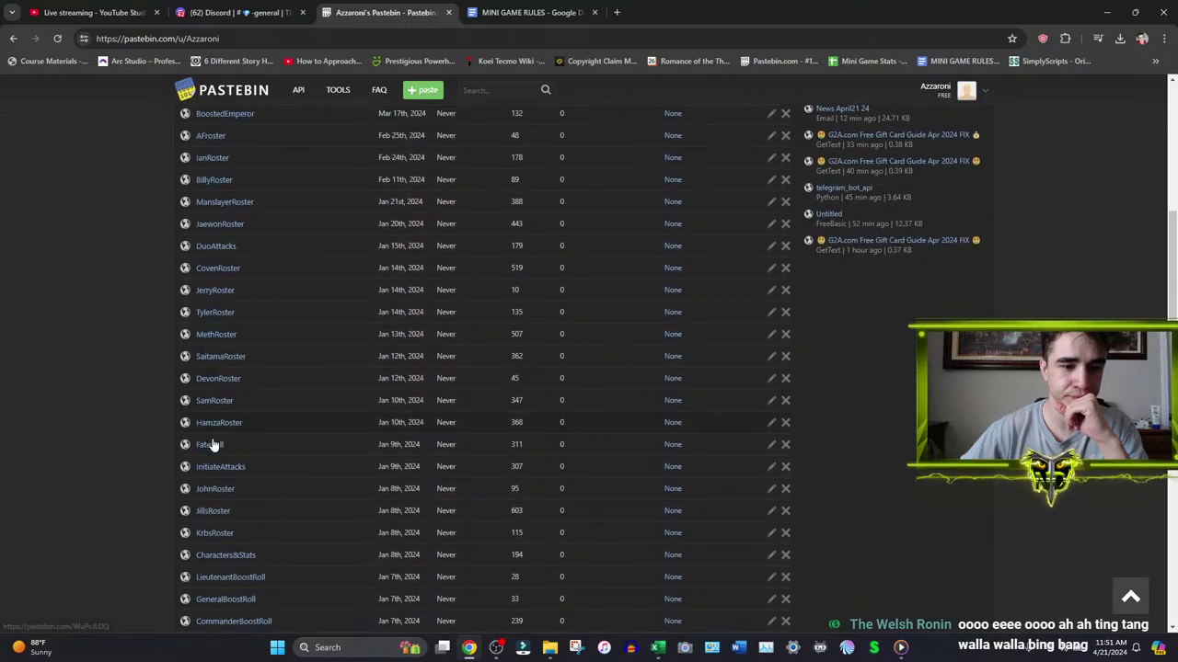
{"action": "middle_click", "coordinate": [213, 511]}
{"action": "left_click", "coordinate": [522, 12]}
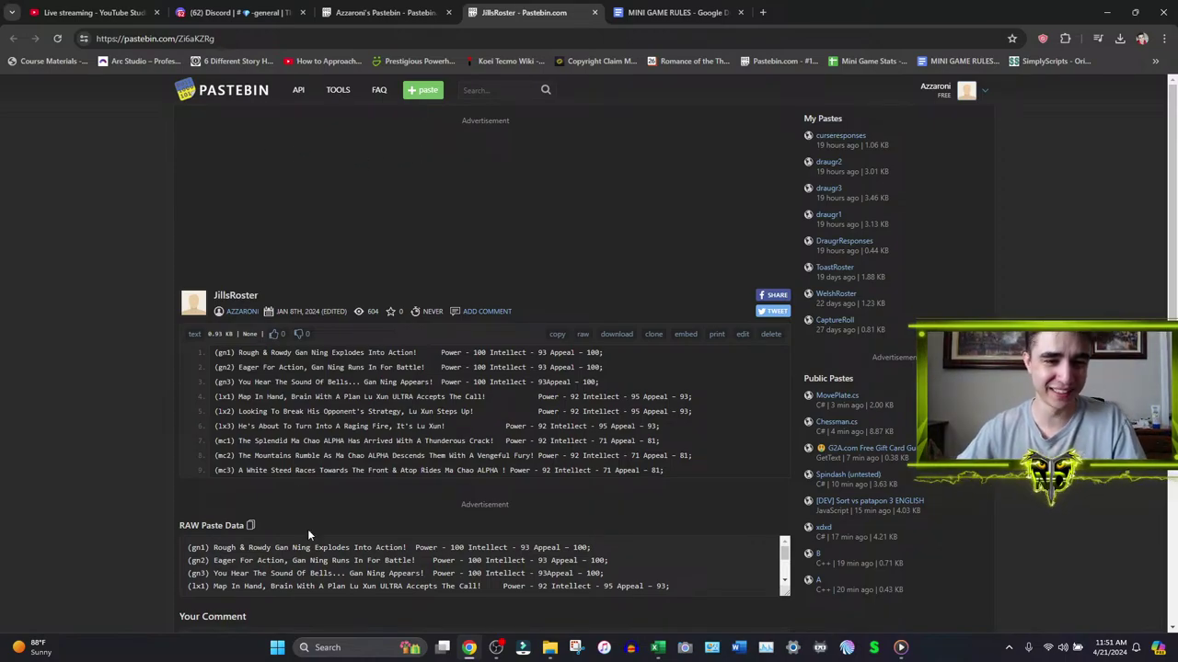
{"action": "left_click", "coordinate": [742, 334]}
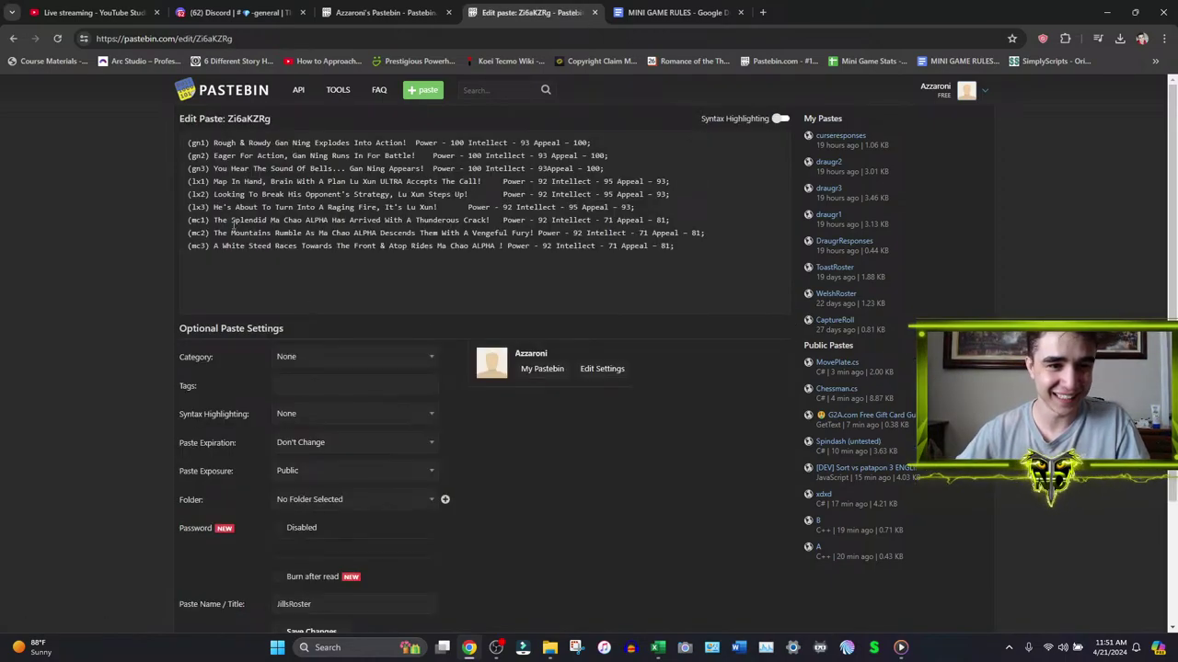
- Set Power to 94, Intellect to 73 and Appeal to 83 in the paste's mc1 line for Ma Chao ALPHA
{"action": "double_click", "coordinate": [543, 221]}
{"action": "type", "text": "94"}
{"action": "double_click", "coordinate": [609, 220]}
{"action": "type", "text": "73"}
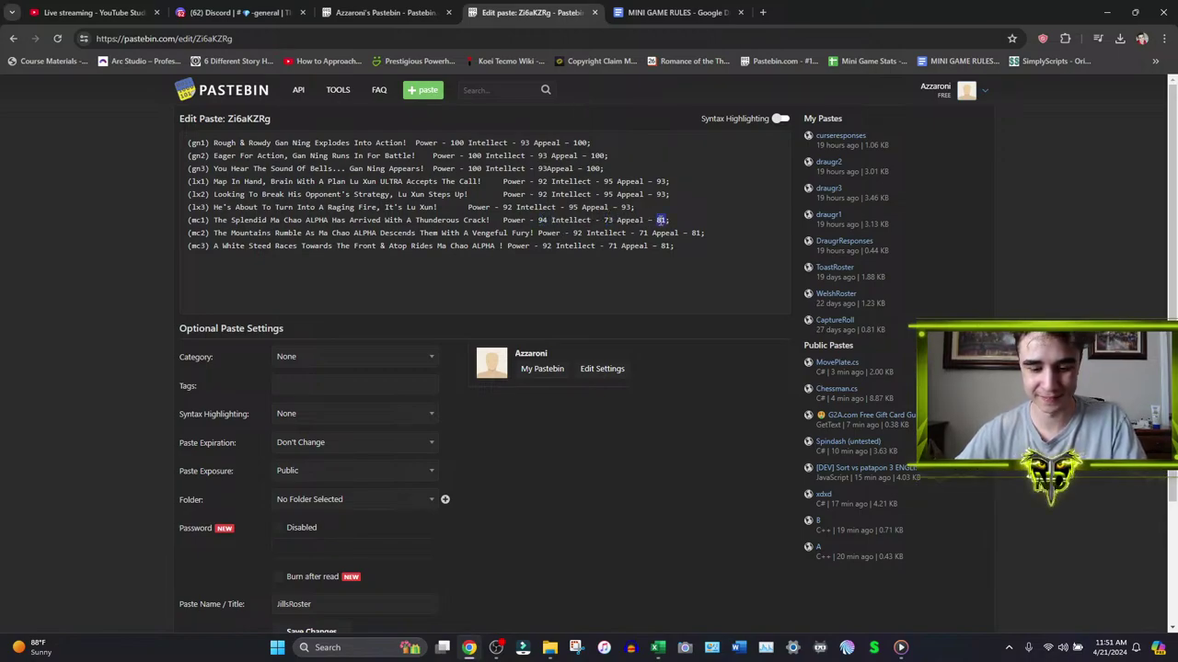
- Replace the stats in the mc2 and mc3 lines with a copy of the mc1 line's stats
{"action": "left_click_drag", "start_coordinate": [505, 221], "coordinate": [749, 222]}
{"action": "key", "text": "ctrl+c"}
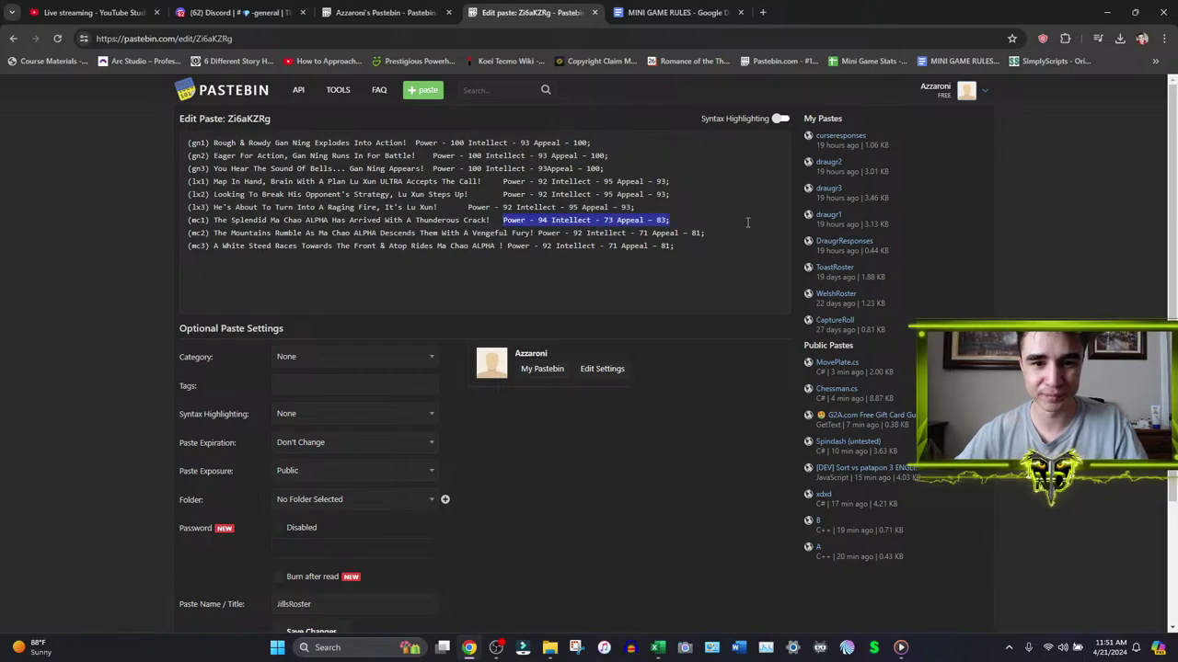
{"action": "left_click_drag", "start_coordinate": [538, 234], "coordinate": [706, 233]}
{"action": "key", "text": "ctrl+v"}
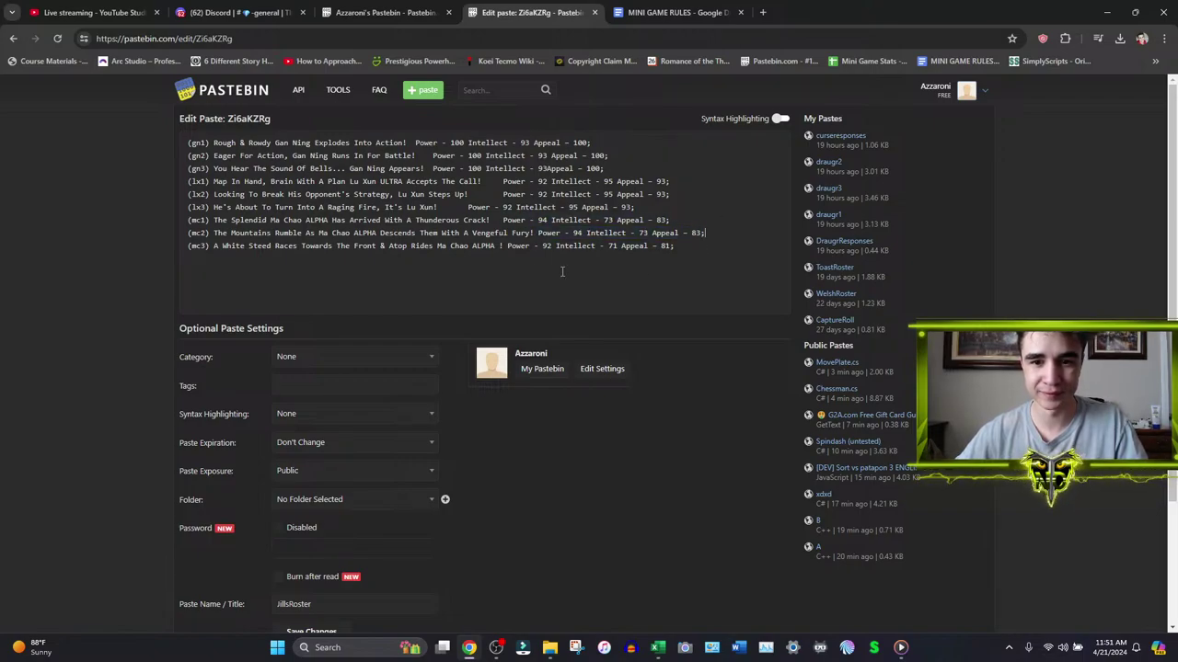
{"action": "left_click_drag", "start_coordinate": [508, 245], "coordinate": [699, 247]}
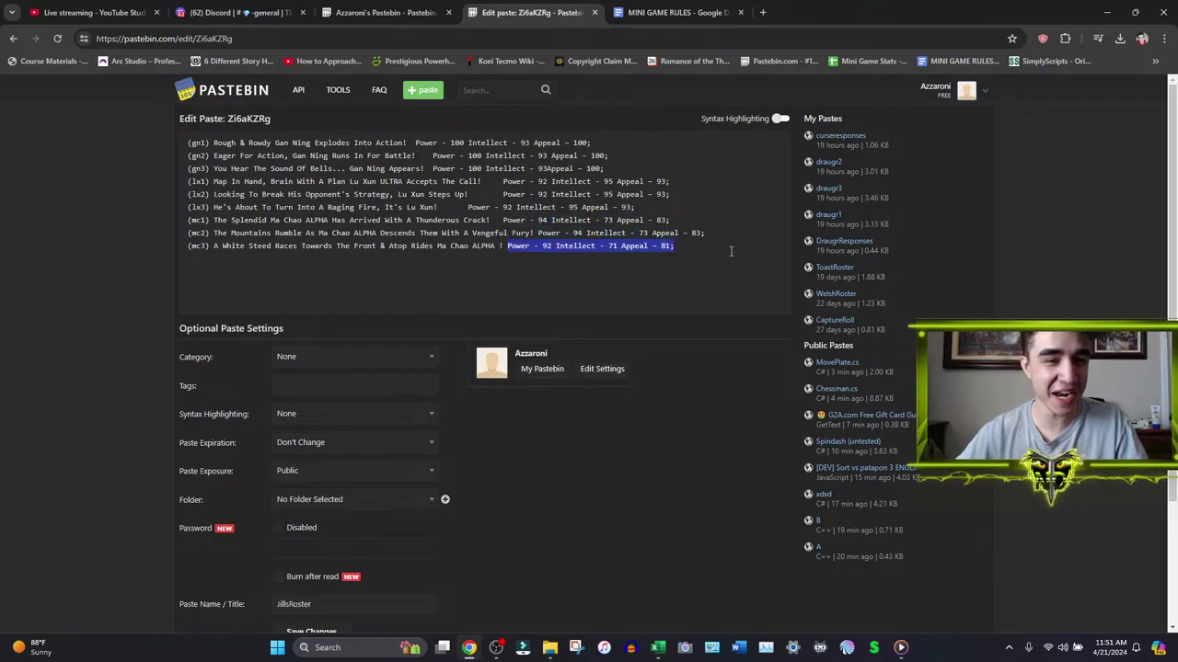
{"action": "key", "text": "ctrl+v"}
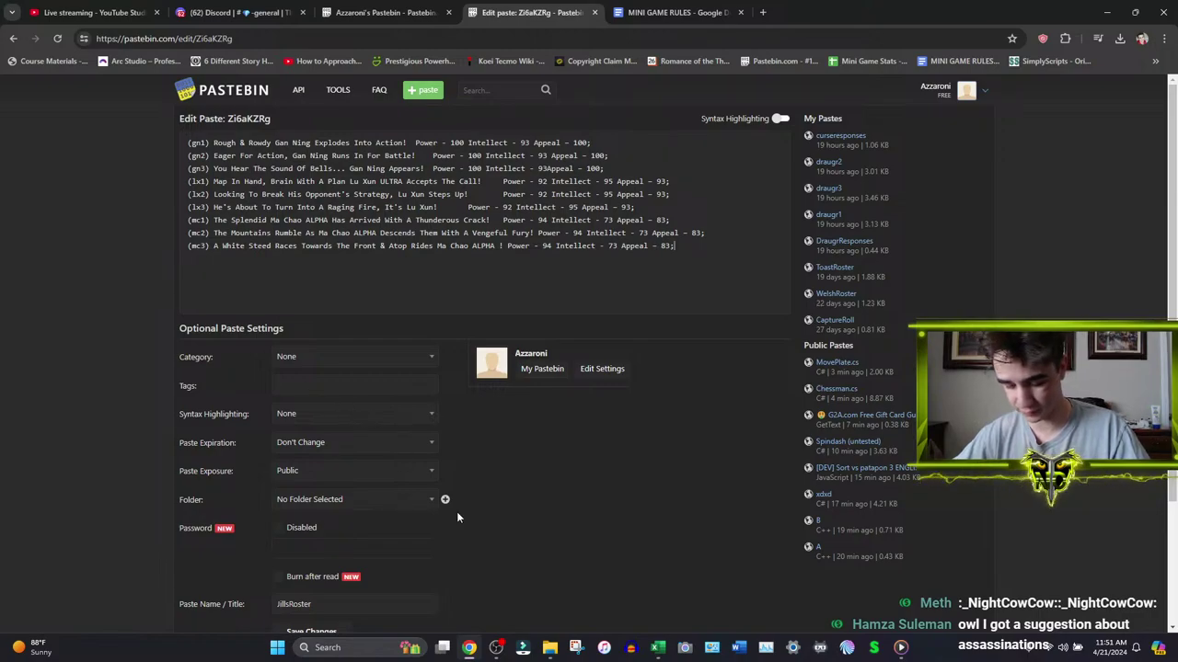
- Switch to Discord, expand the General category and check the game-rules-updates and game-suggestions channels, ending back at the JillsRoster edit page
{"action": "mouse_move", "coordinate": [655, 651]}
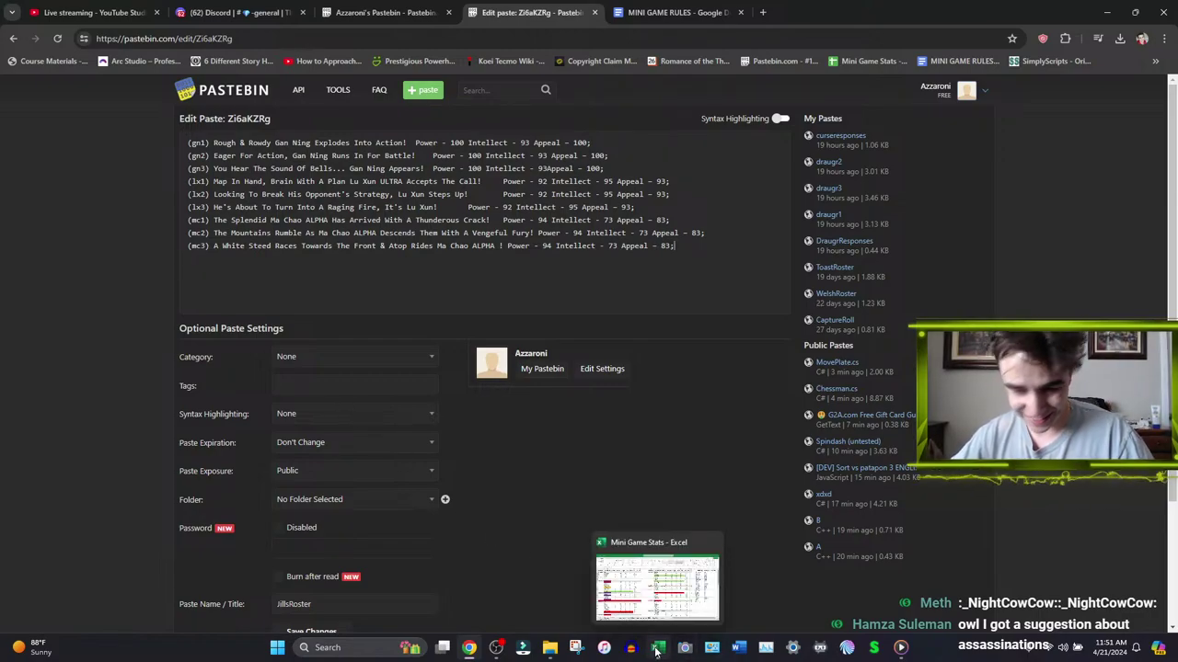
{"action": "key", "text": "ctrl+2"}
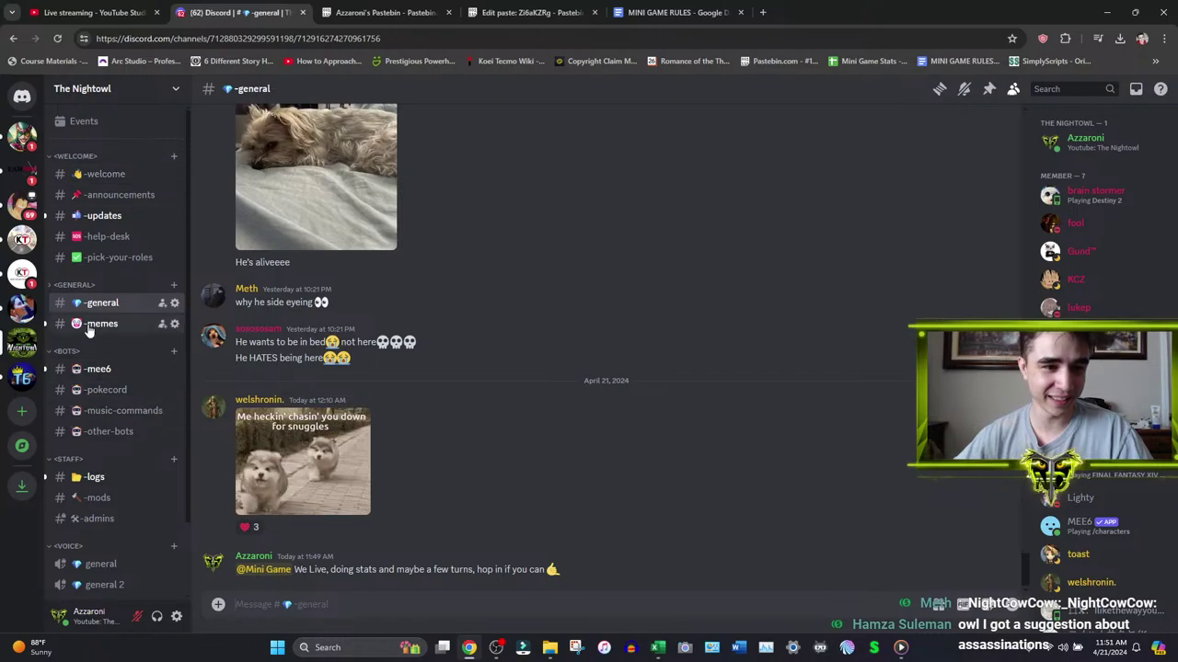
{"action": "scroll", "coordinate": [89, 377], "scroll_direction": "down", "scroll_amount": 3}
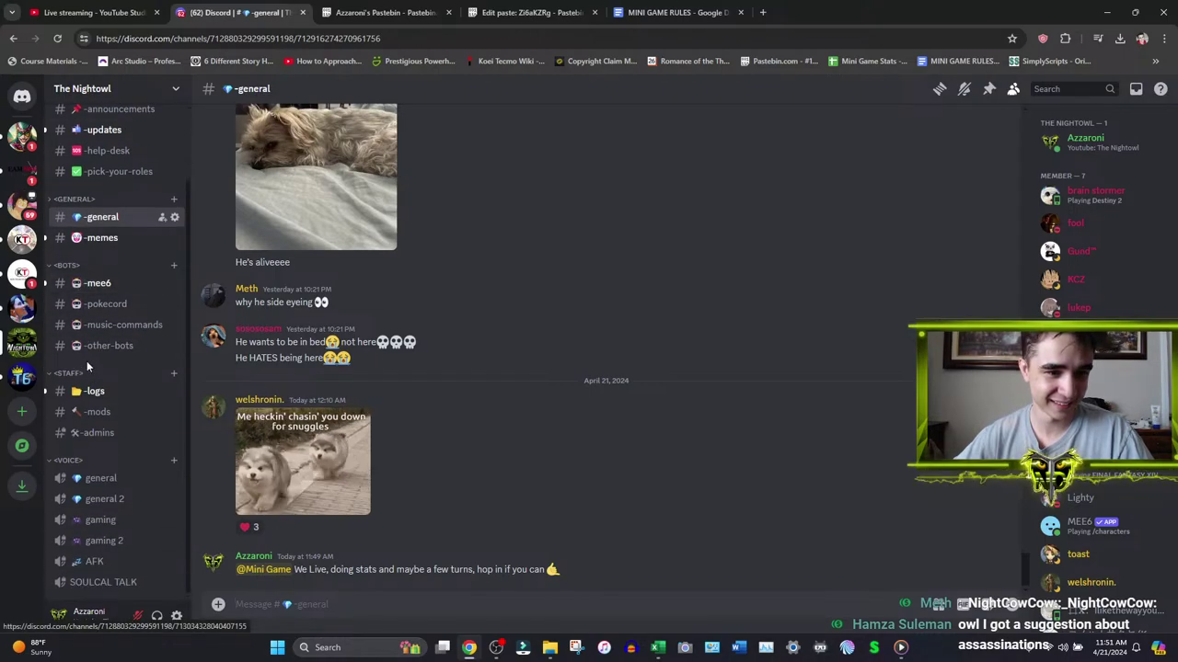
{"action": "scroll", "coordinate": [87, 366], "scroll_direction": "up", "scroll_amount": 3}
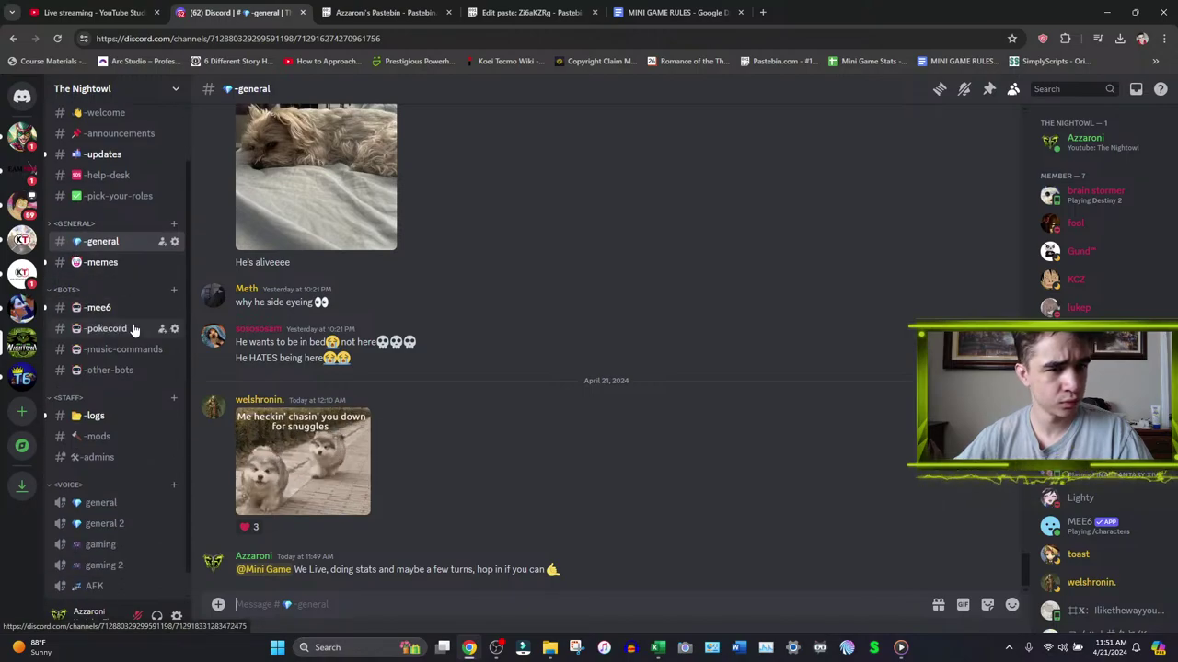
{"action": "scroll", "coordinate": [133, 329], "scroll_direction": "up", "scroll_amount": 1}
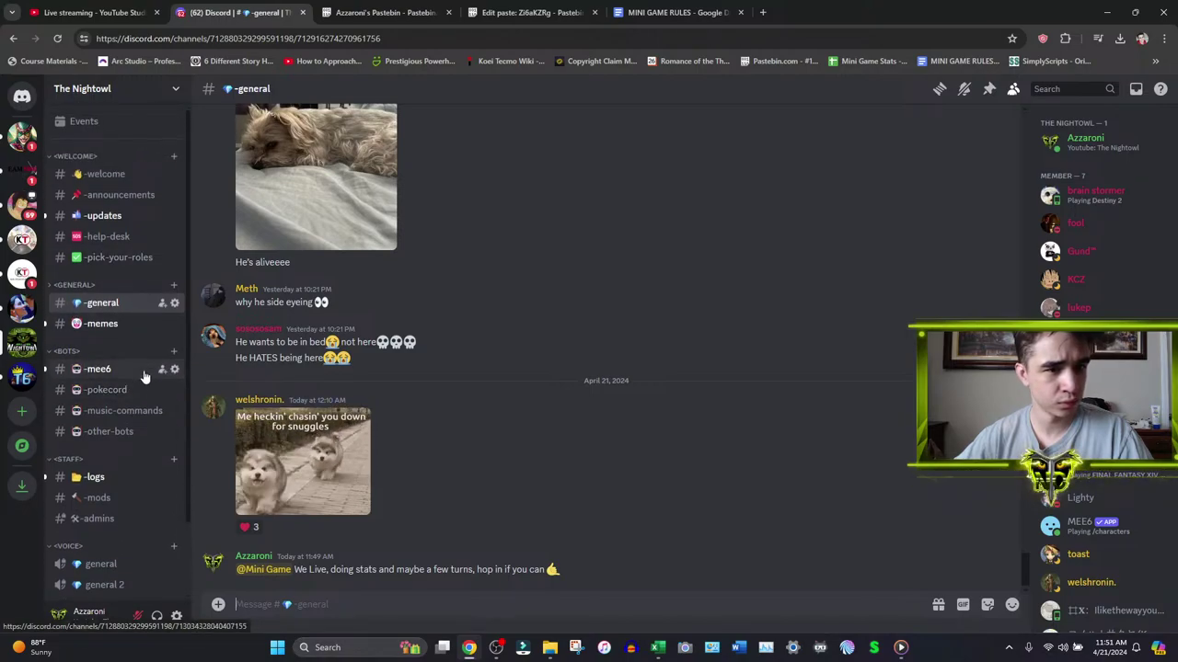
{"action": "scroll", "coordinate": [134, 362], "scroll_direction": "down", "scroll_amount": 2}
{"action": "scroll", "coordinate": [134, 362], "scroll_direction": "up", "scroll_amount": 2}
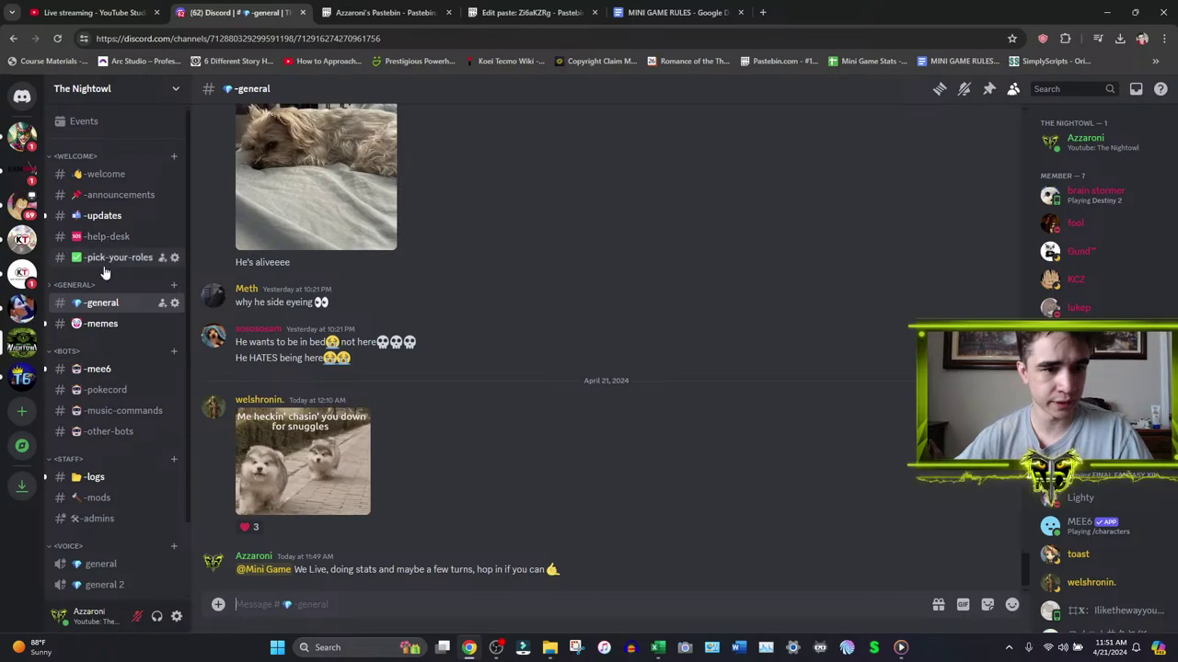
{"action": "left_click", "coordinate": [56, 37]}
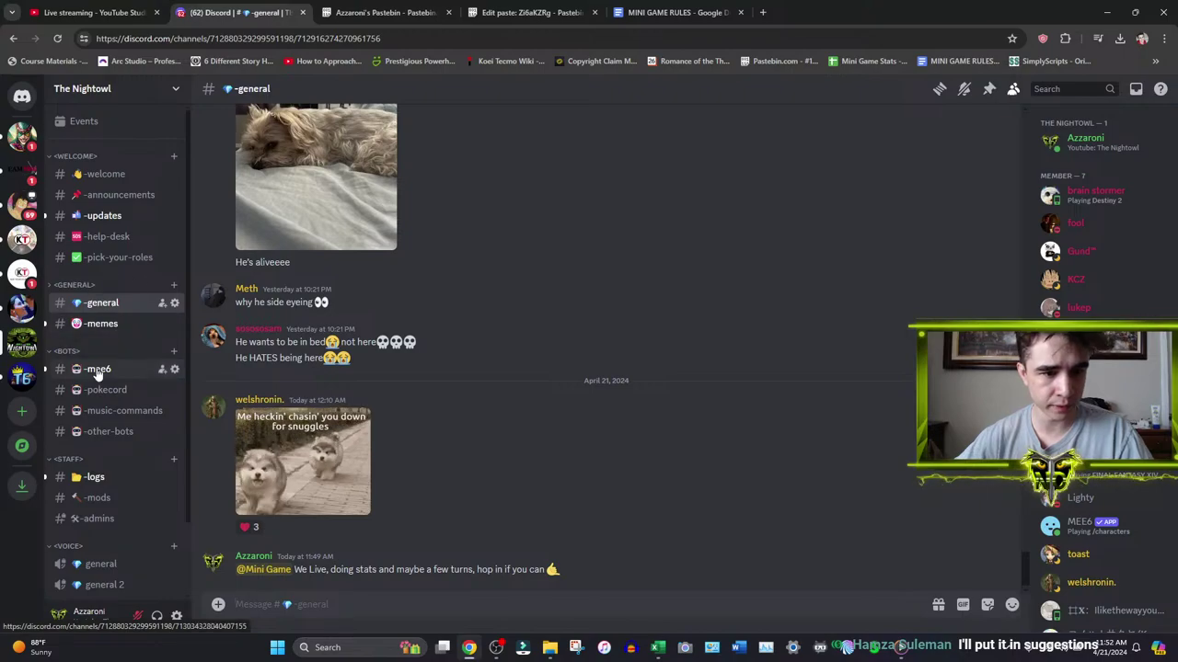
{"action": "scroll", "coordinate": [81, 385], "scroll_direction": "down", "scroll_amount": 1}
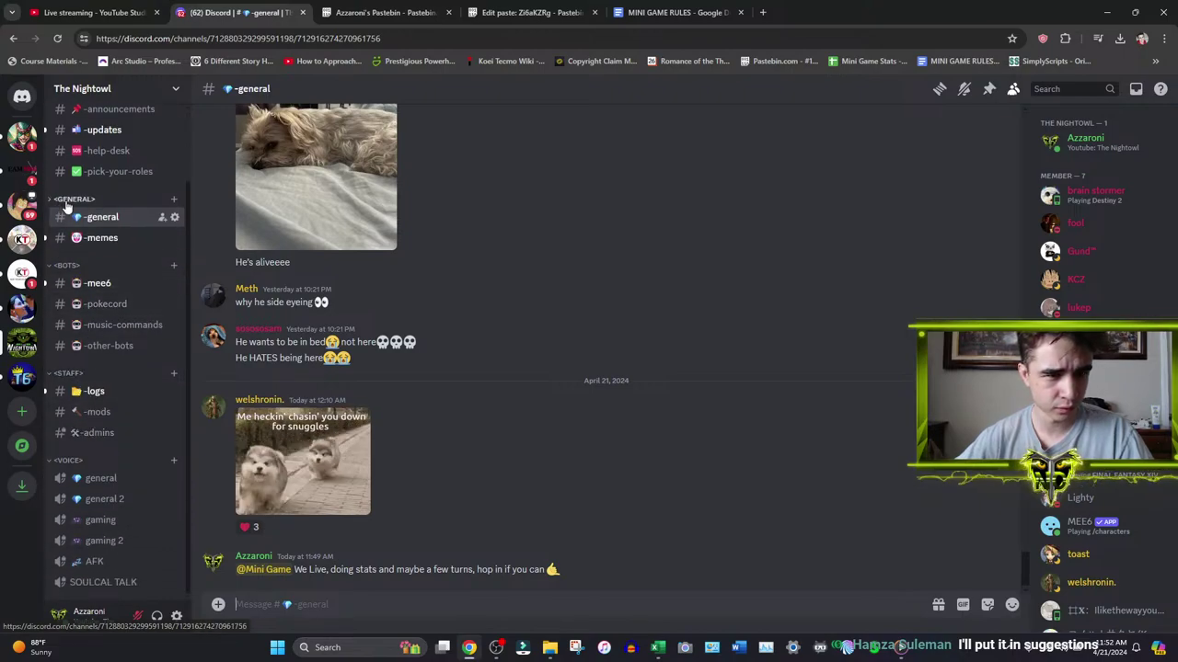
{"action": "left_click", "coordinate": [67, 200]}
{"action": "left_click", "coordinate": [106, 264]}
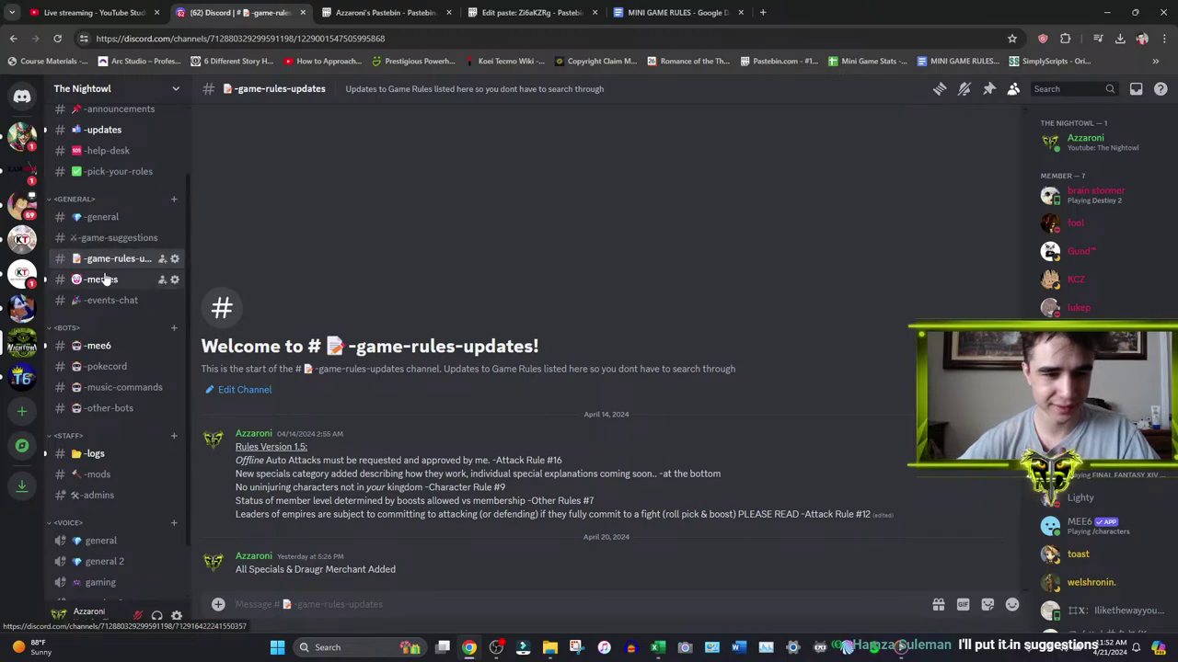
{"action": "left_click", "coordinate": [110, 237]}
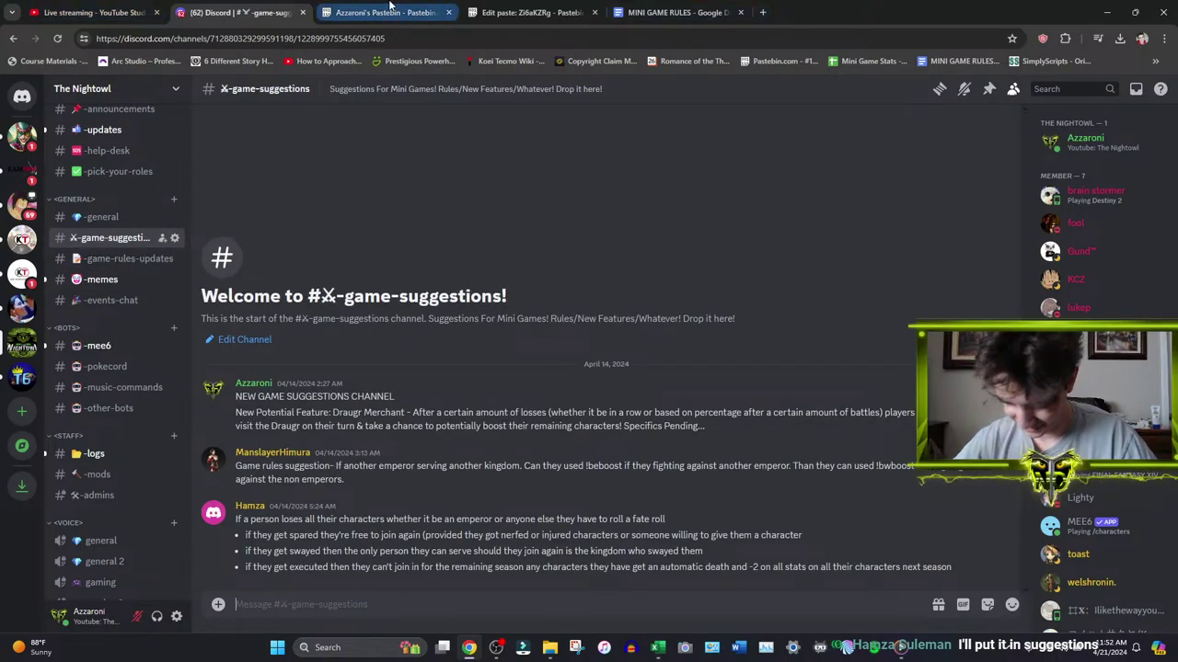
{"action": "mouse_move", "coordinate": [393, 14]}
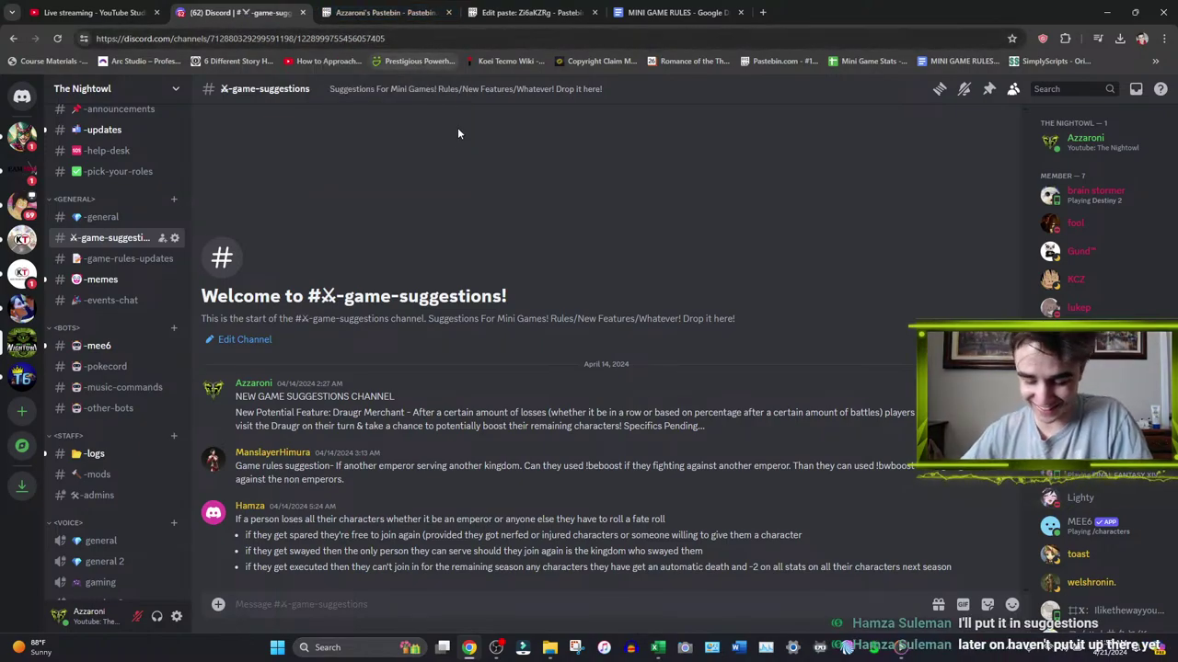
{"action": "left_click", "coordinate": [534, 13]}
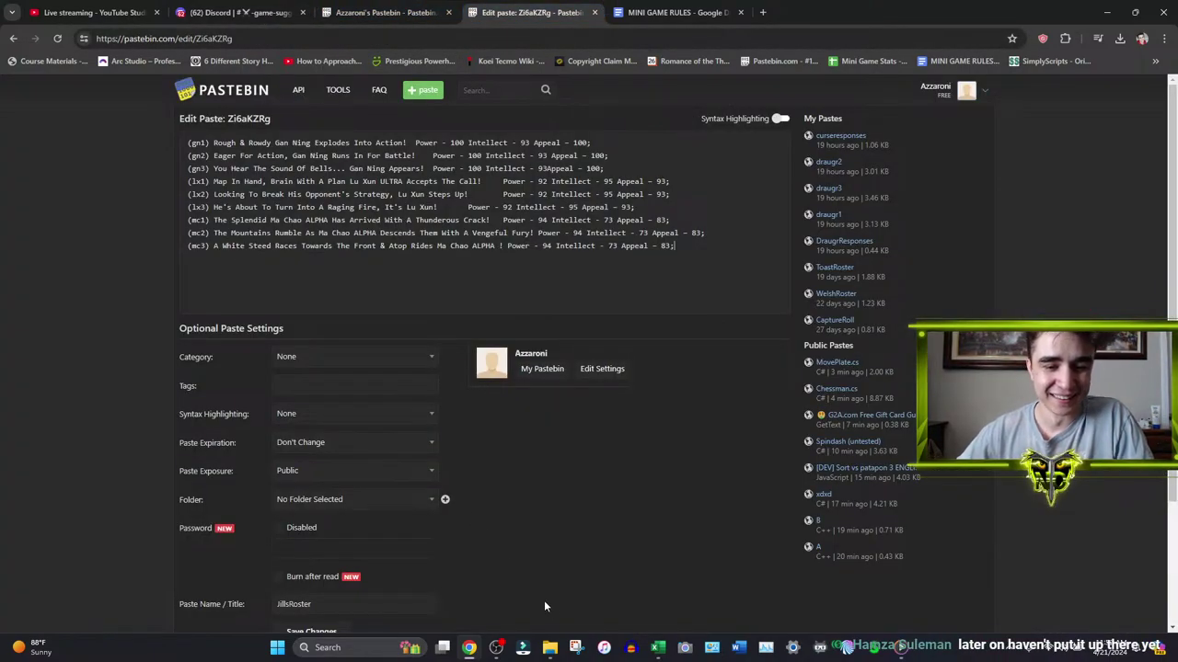
- Switch to the Excel workbook and set Gan Ning's Intellect to 94 in Jill's roster
{"action": "left_click", "coordinate": [660, 649]}
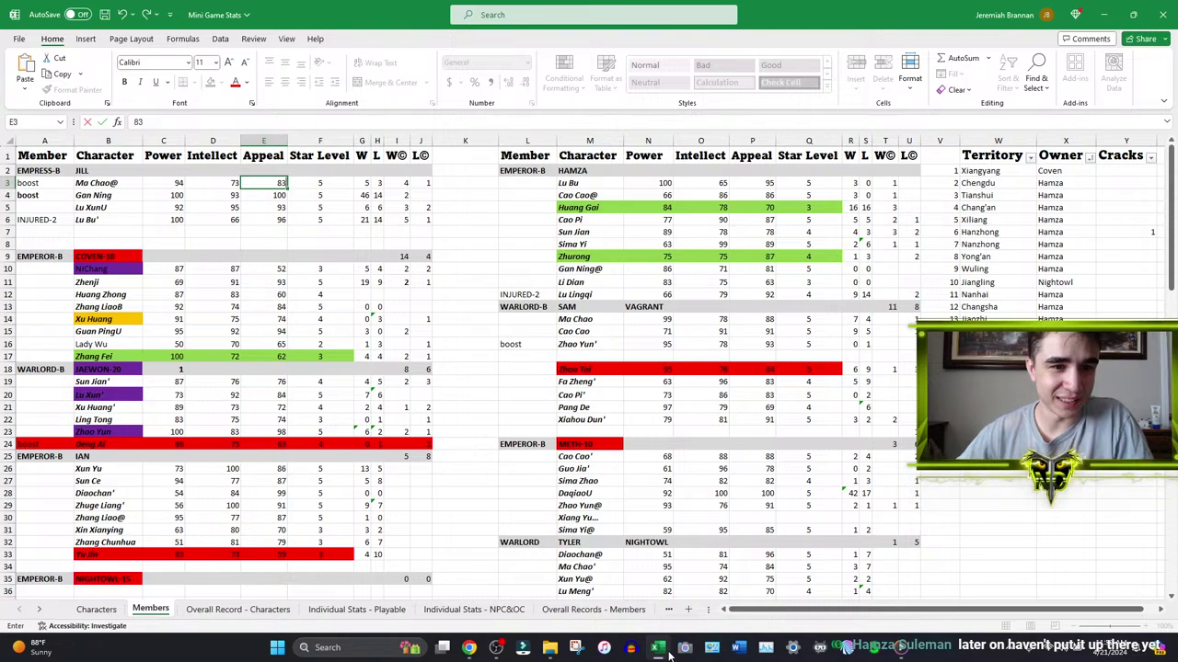
{"action": "left_click", "coordinate": [235, 195]}
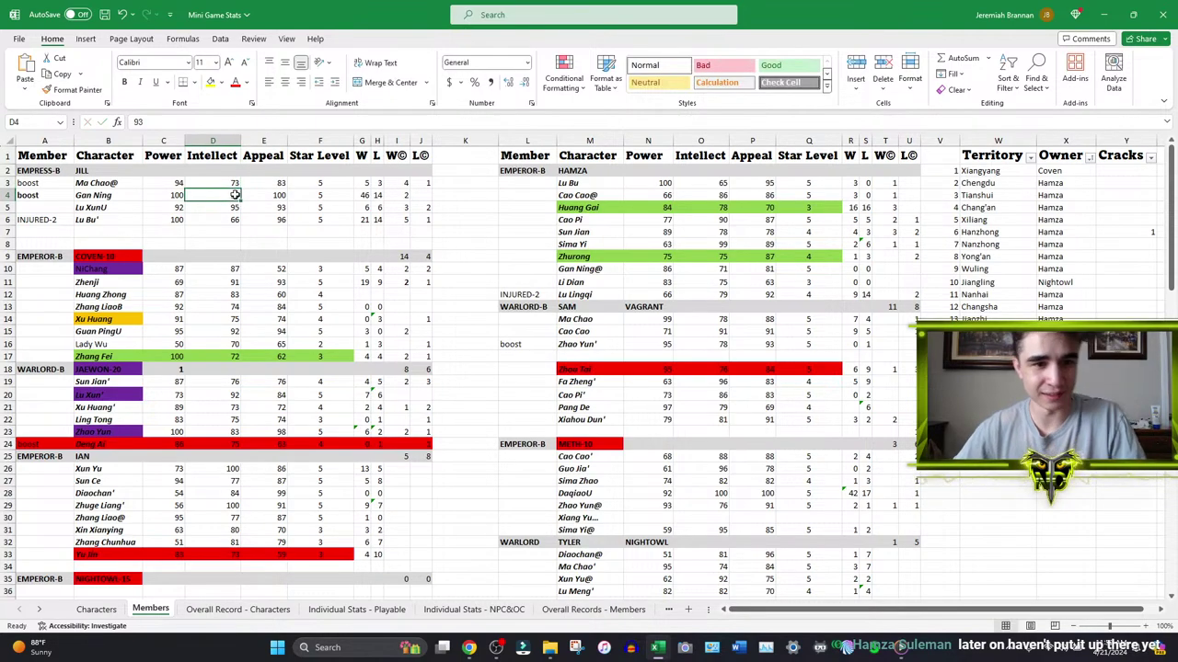
{"action": "type", "text": "94"}
{"action": "left_click", "coordinate": [278, 198]}
- Return to the JillsRoster paste and set Intellect to 94 in the gn1 line for Gan Ning
{"action": "key", "text": "alt+Tab"}
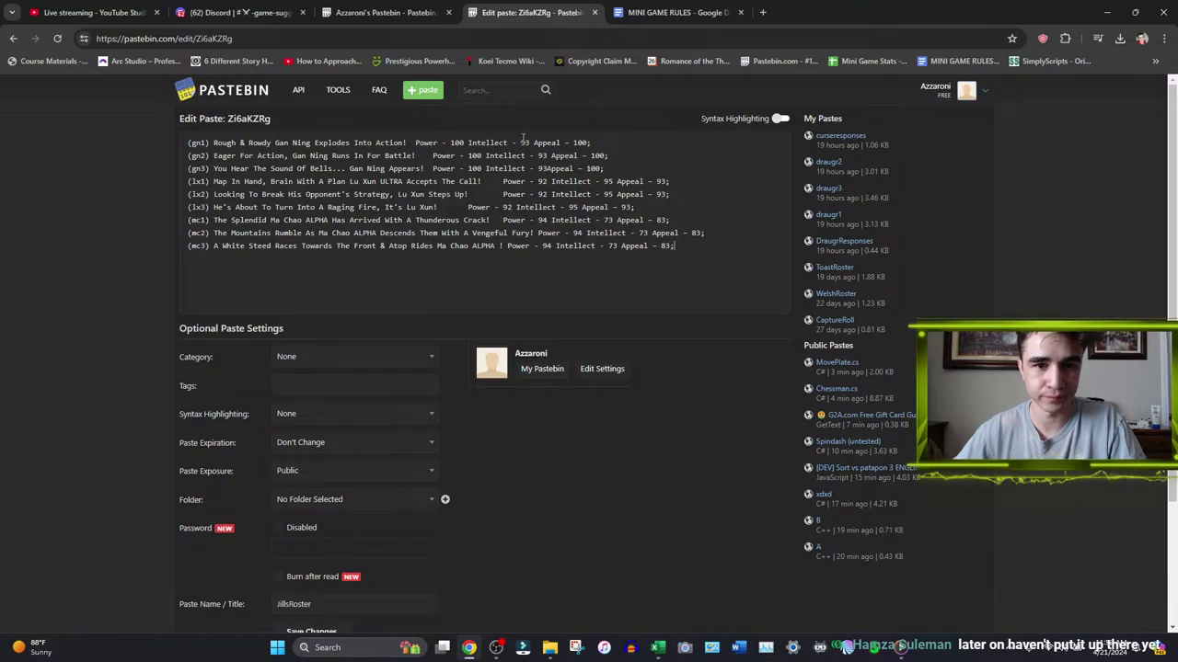
{"action": "double_click", "coordinate": [525, 143]}
{"action": "type", "text": "94"}
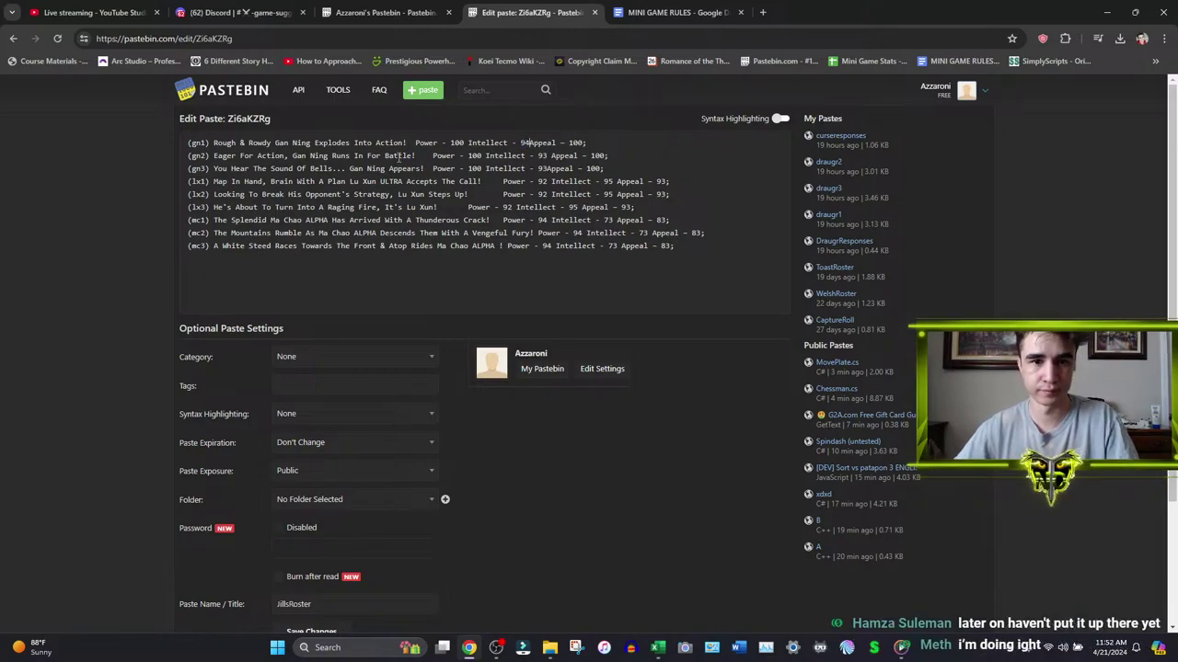
- Replace the stats in the gn2 and gn3 lines with a copy of the gn1 line's stats
{"action": "left_click_drag", "start_coordinate": [415, 142], "coordinate": [655, 147]}
{"action": "key", "text": "ctrl+c"}
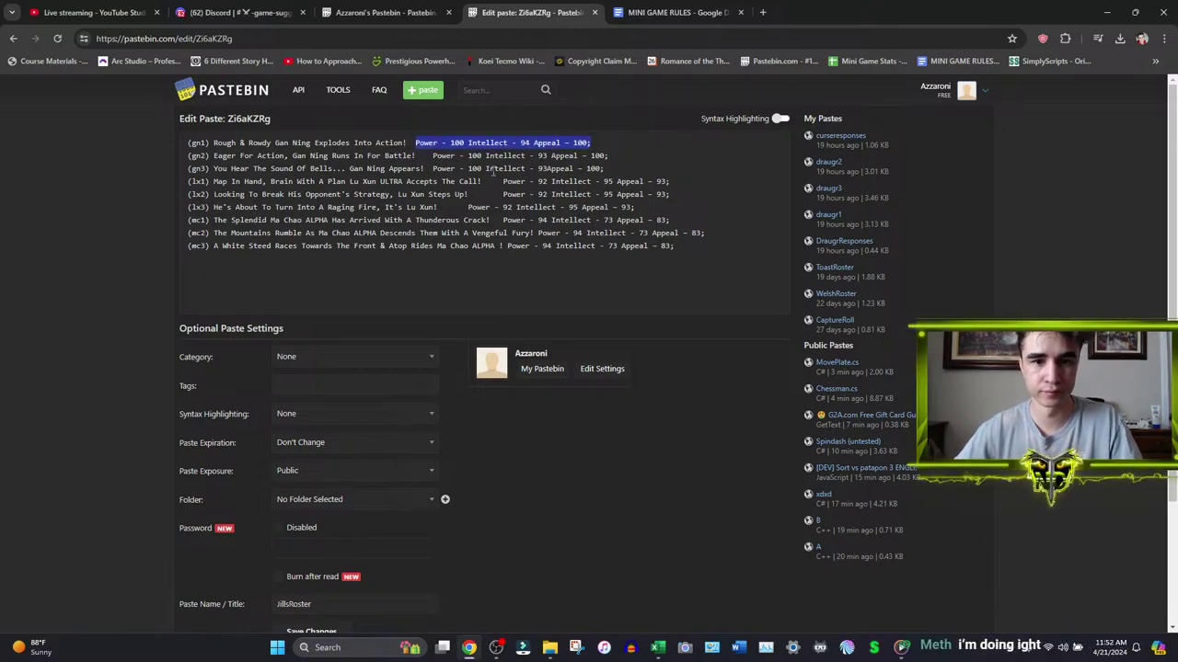
{"action": "left_click_drag", "start_coordinate": [432, 156], "coordinate": [609, 156]}
{"action": "key", "text": "ctrl+v"}
{"action": "left_click_drag", "start_coordinate": [433, 168], "coordinate": [605, 170]}
{"action": "key", "text": "ctrl+v"}
- Switch to the Excel workbook and set Lu XunU's Power to 93, Intellect to 96 and Appeal to 94
{"action": "mouse_move", "coordinate": [657, 655]}
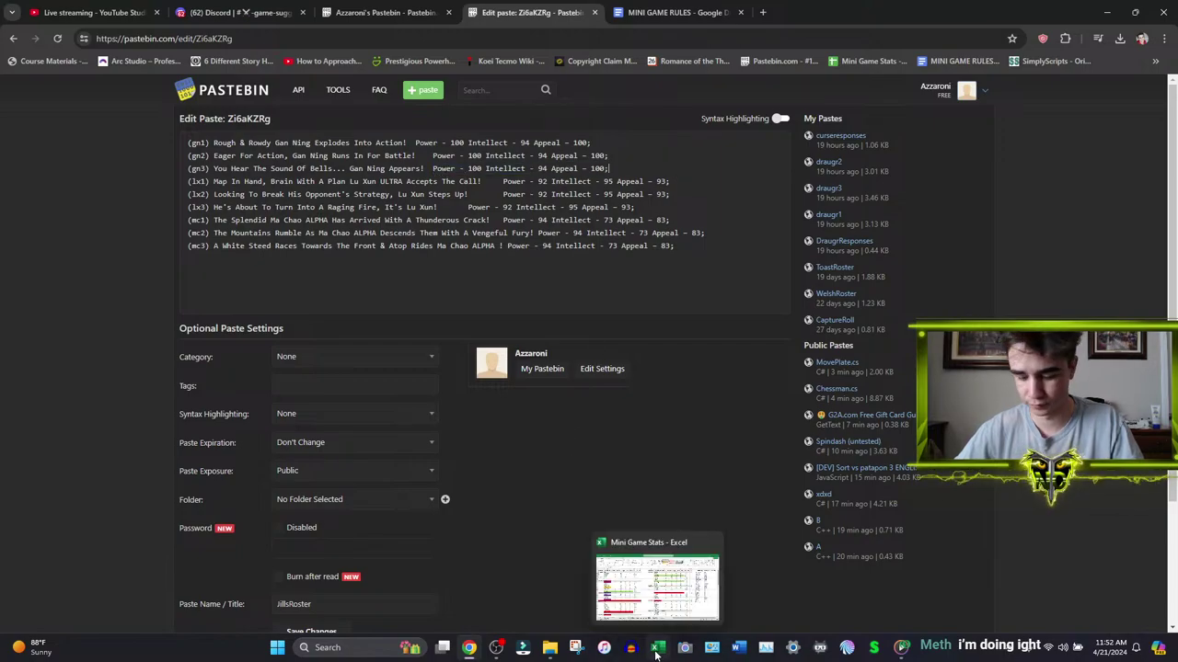
{"action": "left_click", "coordinate": [657, 649]}
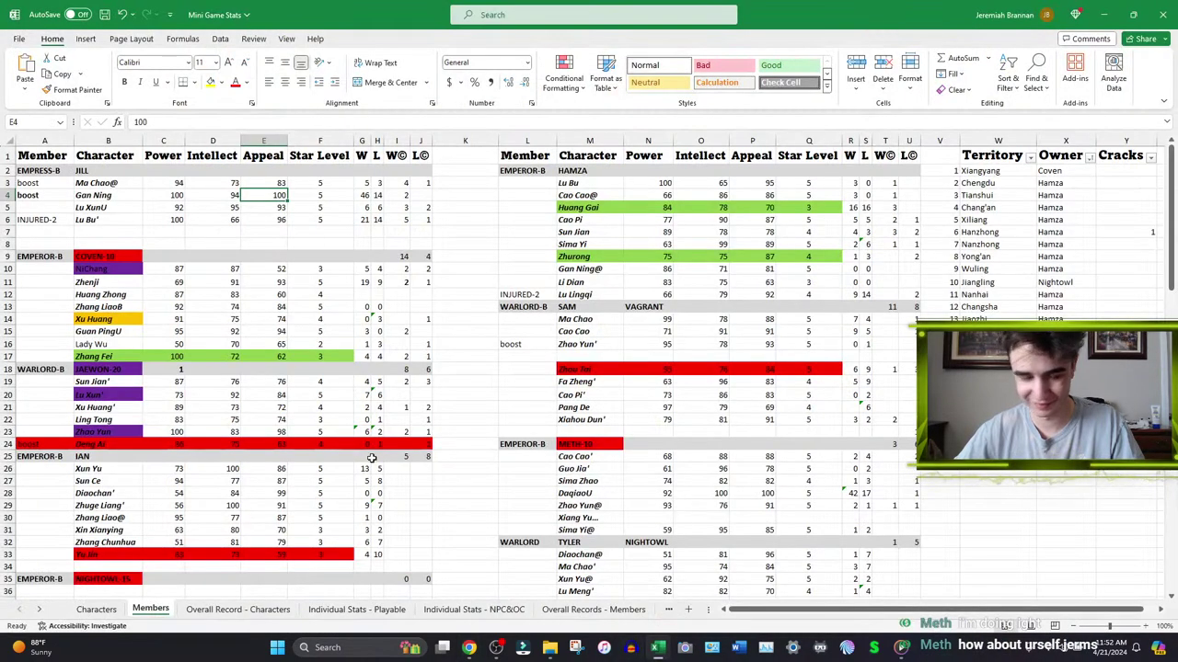
{"action": "left_click", "coordinate": [165, 212]}
{"action": "type", "text": "93"}
{"action": "key", "text": "Tab"}
{"action": "type", "text": "96"}
{"action": "key", "text": "Tab"}
{"action": "type", "text": "9"}
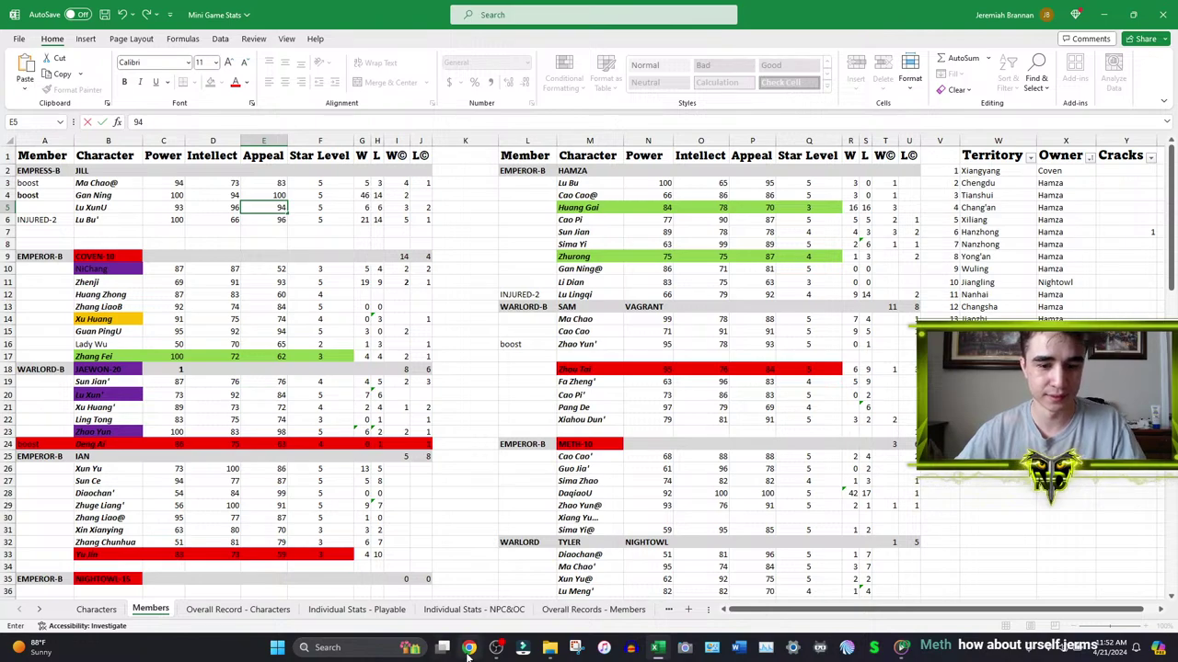
- Return to the JillsRoster paste and set Power to 93, Intellect to 96 and Appeal to 94 in the lx1 line for Lu Xun ULTRA
{"action": "key", "text": "alt+Tab"}
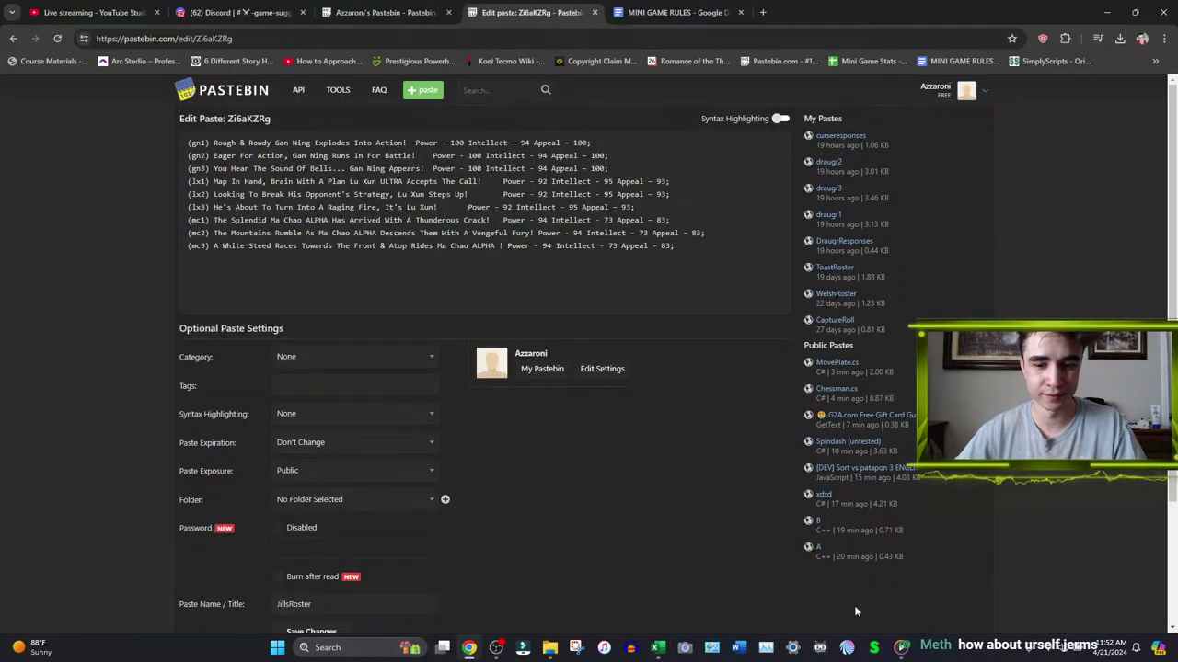
{"action": "double_click", "coordinate": [543, 181]}
{"action": "type", "text": "93"}
{"action": "double_click", "coordinate": [609, 181]}
{"action": "type", "text": "96"}
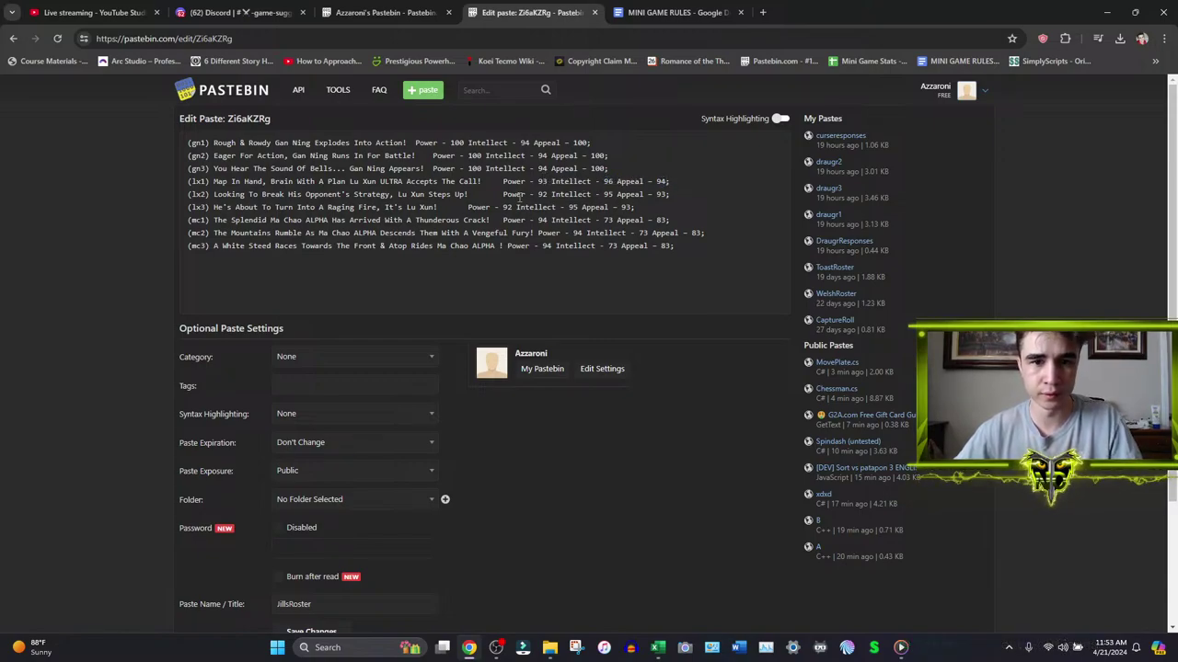
- Replace the stats in the lx2 and lx3 lines with a copy of the lx1 line's stats
{"action": "left_click_drag", "start_coordinate": [499, 181], "coordinate": [676, 184]}
{"action": "key", "text": "ctrl+c"}
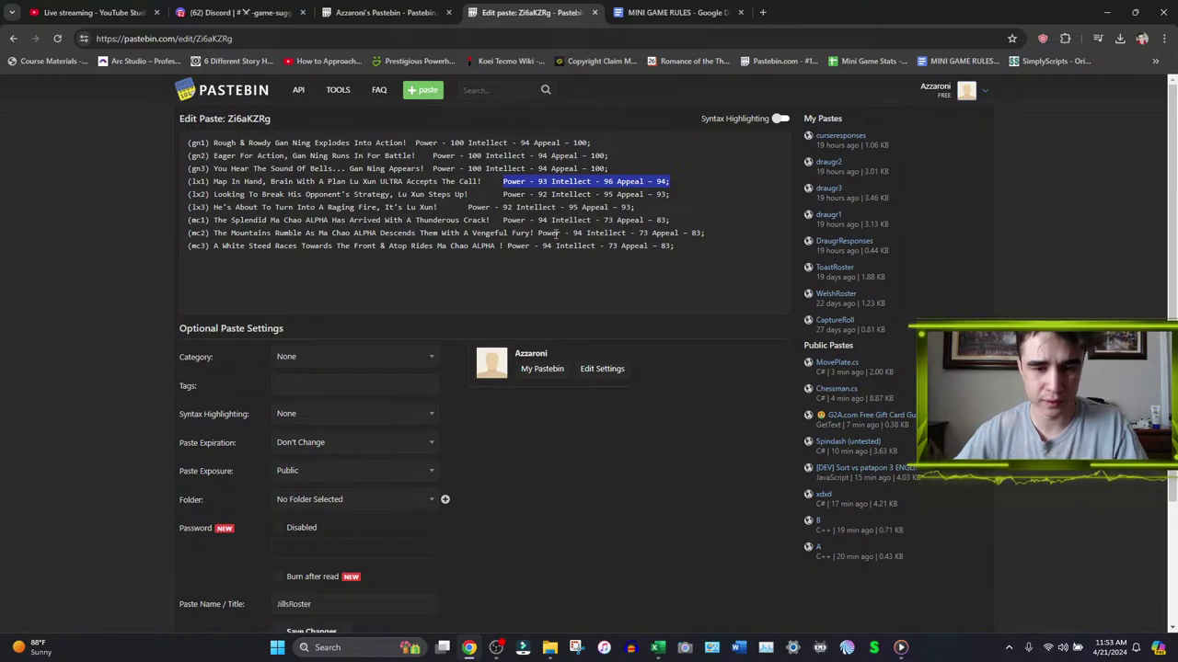
{"action": "left_click", "coordinate": [502, 194]}
{"action": "key", "text": "shift+End"}
{"action": "key", "text": "ctrl+v"}
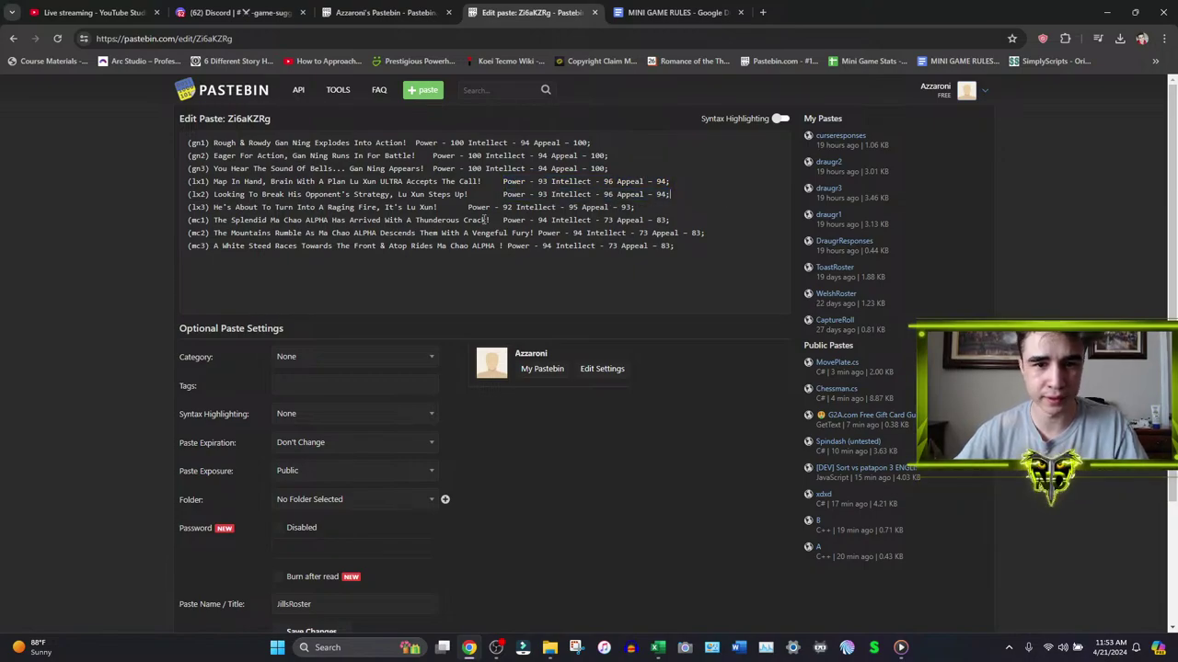
{"action": "left_click", "coordinate": [470, 208]}
{"action": "key", "text": "shift+End"}
{"action": "key", "text": "ctrl+v"}
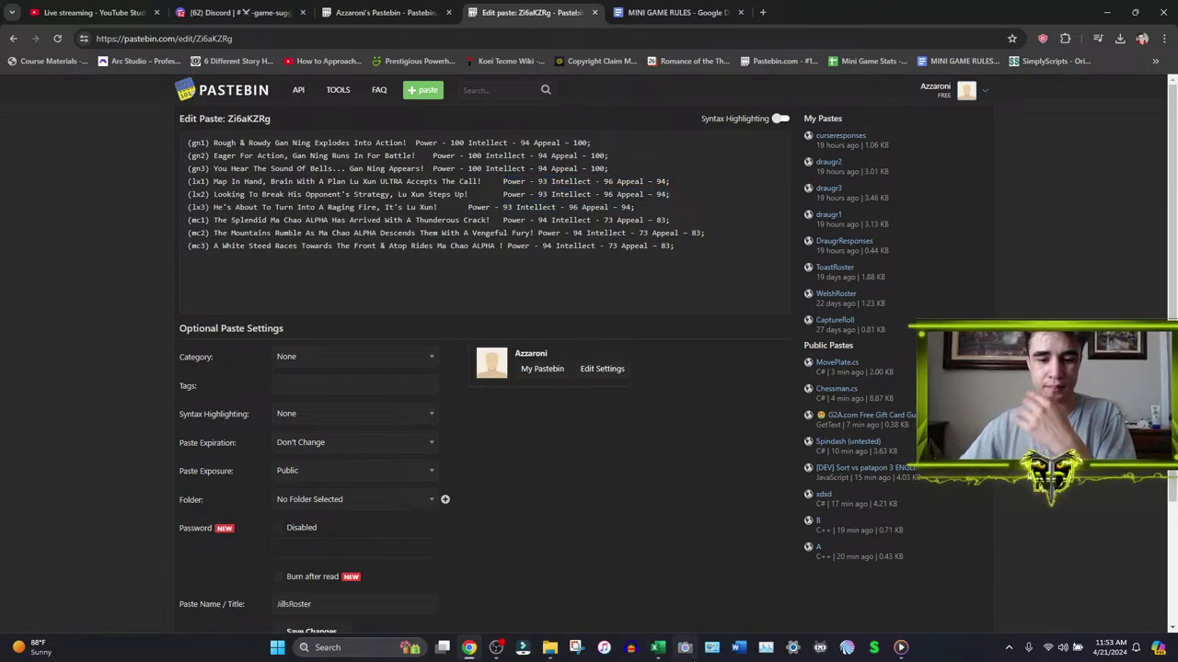
- Switch to the Excel workbook, set Lu Bu's injury label under JILL to INJURED-1, and clear the boost labels beside Ma Chao@ and Gan Ning
{"action": "left_click", "coordinate": [658, 647]}
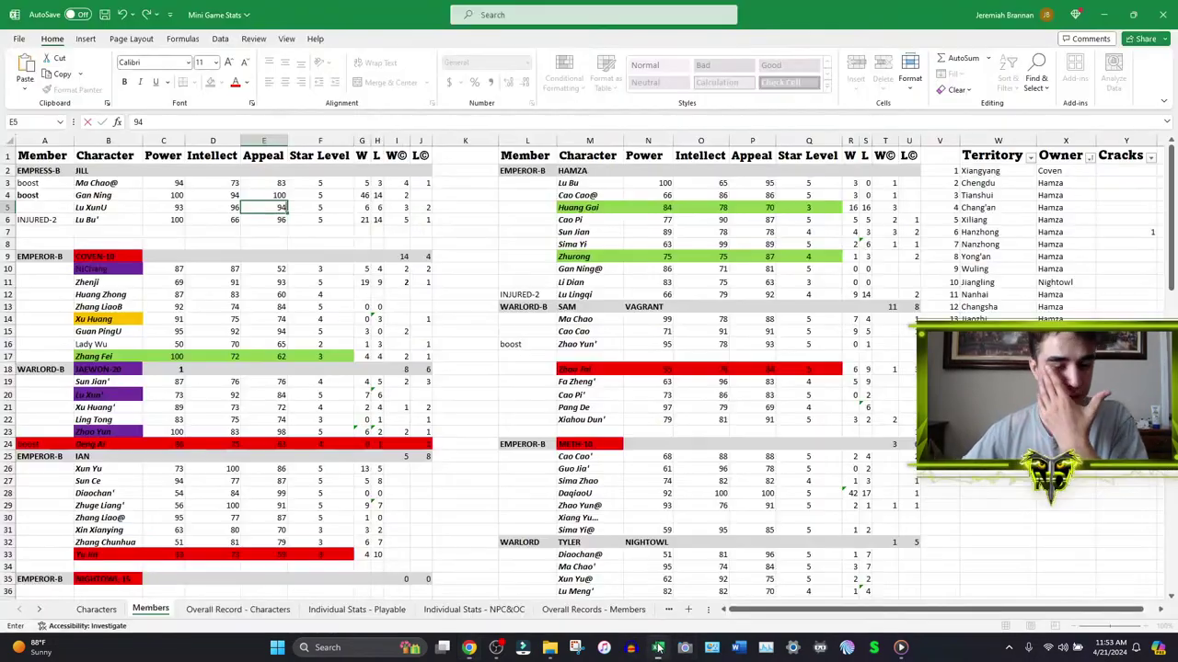
{"action": "left_click", "coordinate": [66, 221]}
{"action": "double_click", "coordinate": [66, 221]}
{"action": "left_click_drag", "start_coordinate": [52, 183], "coordinate": [54, 197]}
{"action": "key", "text": "Delete"}
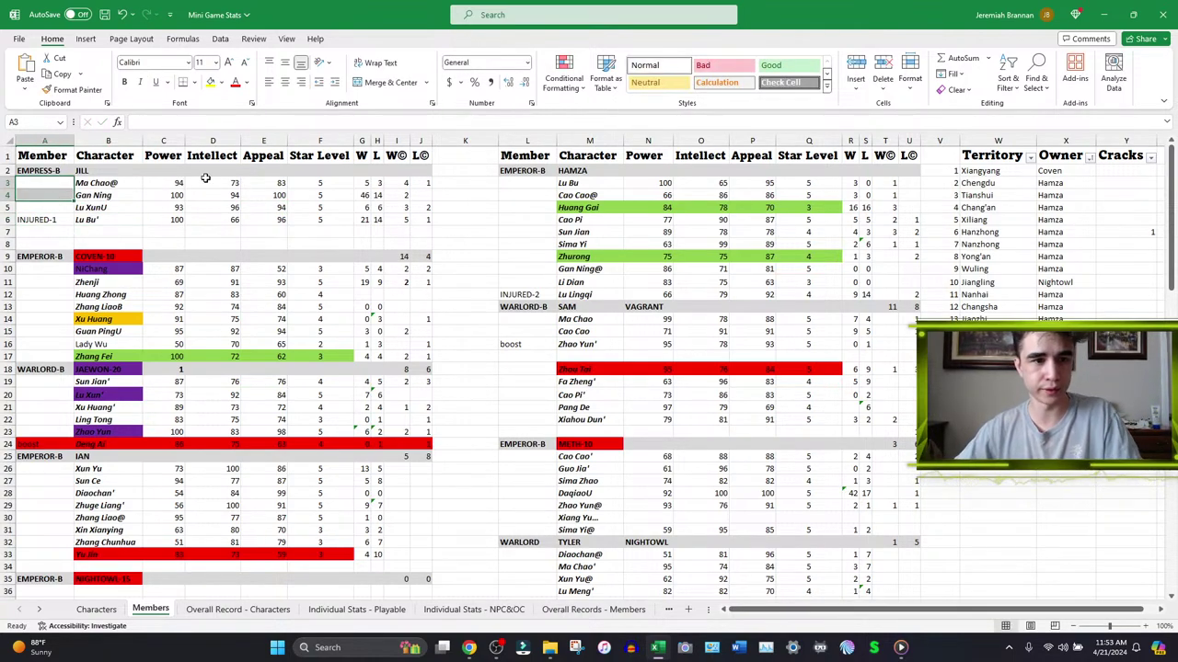
- Fold Ma Chao@'s W© and L© counts under JILL into a base W of 5 and L of 3, clearing both counts
{"action": "double_click", "coordinate": [363, 183]}
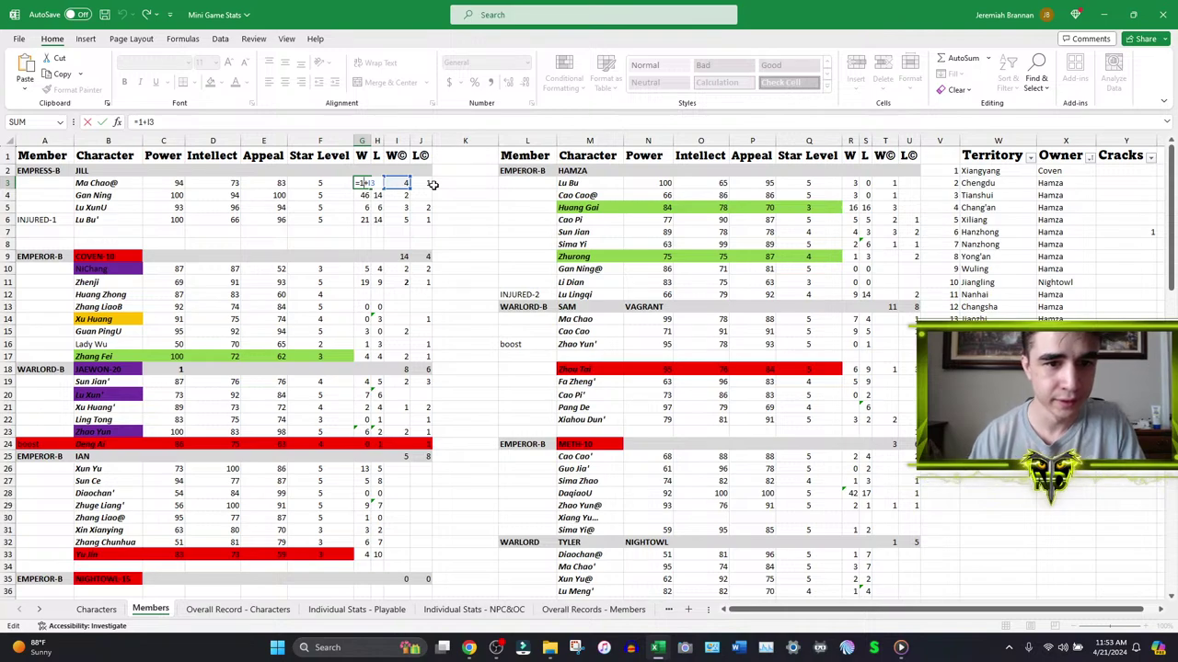
{"action": "key", "text": "Escape"}
{"action": "left_click", "coordinate": [402, 182]}
{"action": "key", "text": "Delete"}
{"action": "double_click", "coordinate": [378, 182]}
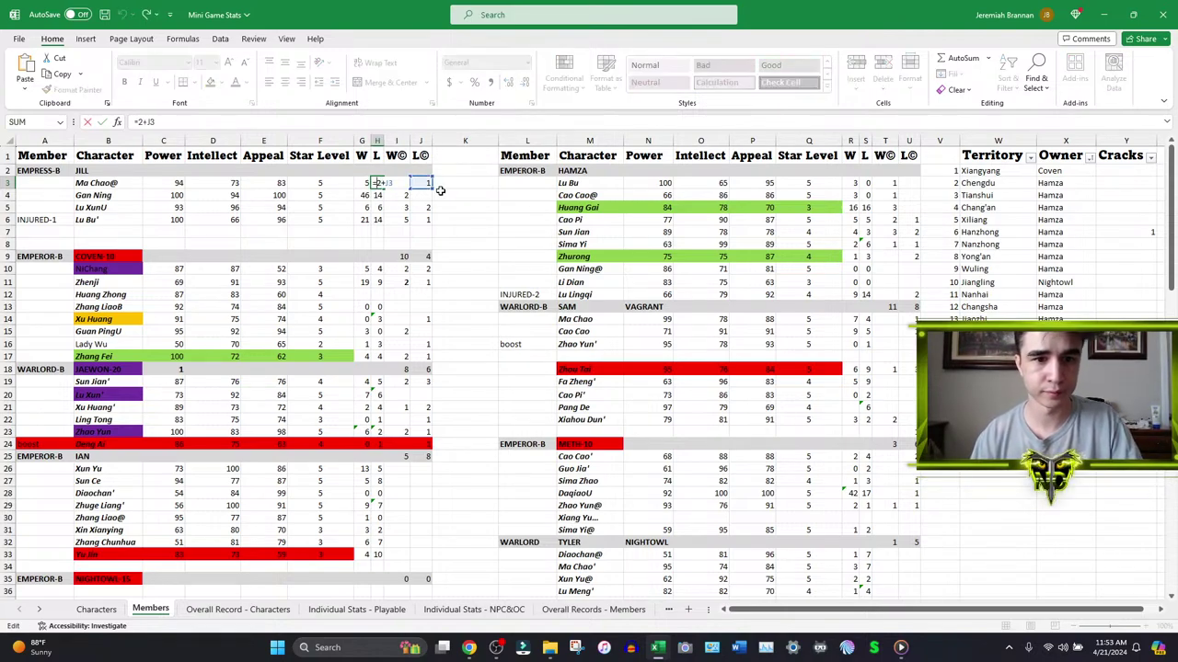
{"action": "key", "text": "Escape"}
{"action": "left_click", "coordinate": [426, 183]}
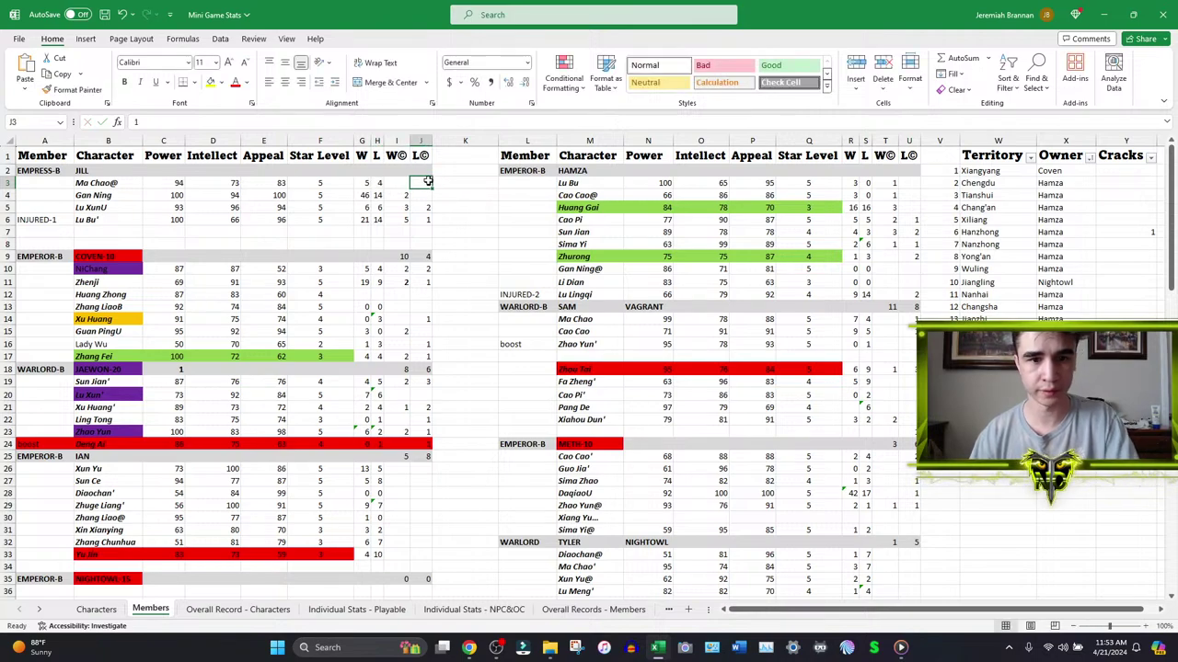
- Change Gan Ning's W formula under JILL to =46+I4 and clear the W© count
{"action": "double_click", "coordinate": [364, 195]}
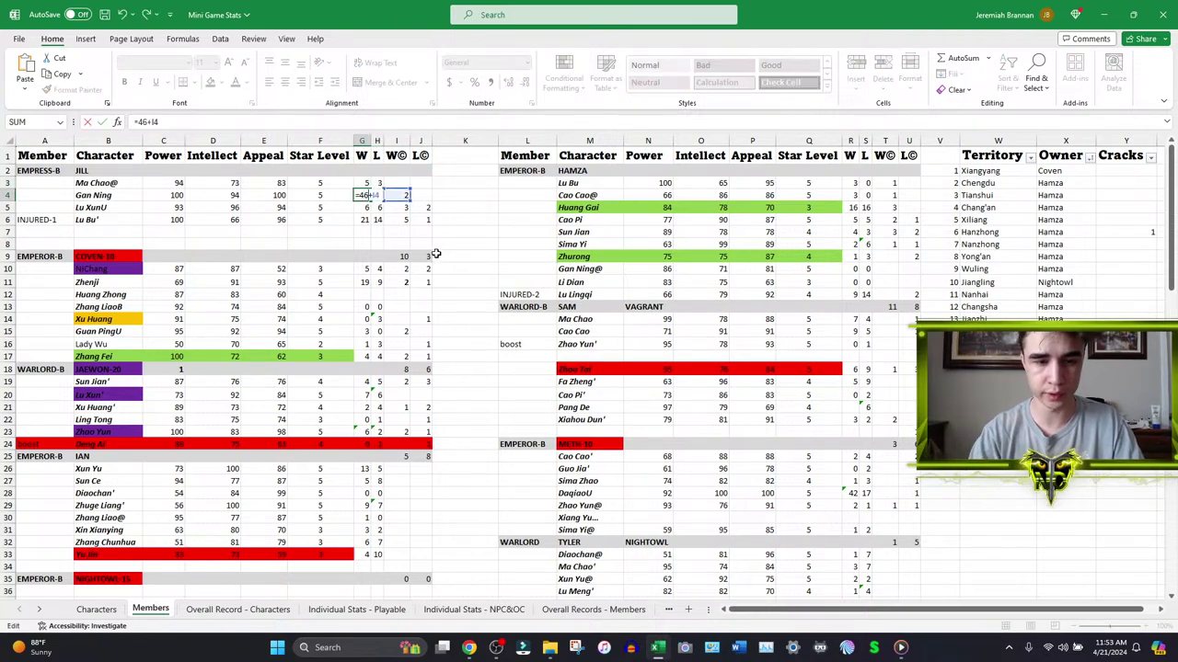
{"action": "key", "text": "Return"}
{"action": "left_click", "coordinate": [403, 197]}
- Change Lu XunU's W formula to =6+I5, set L to 6, and clear the W© and L© counts
{"action": "key", "text": "Down"}
{"action": "key", "text": "Left"}
{"action": "key", "text": "Left"}
{"action": "type", "text": "=3+I5"}
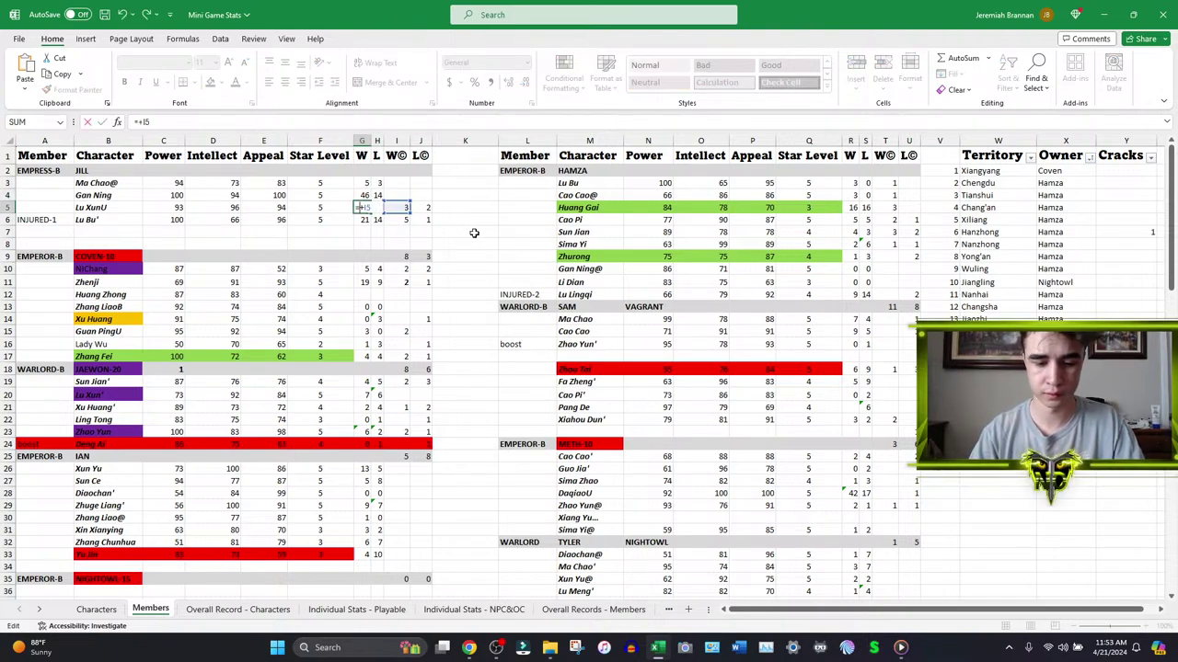
{"action": "key", "text": "Return"}
{"action": "left_click_drag", "start_coordinate": [428, 211], "coordinate": [402, 214]}
{"action": "left_click", "coordinate": [402, 214]}
{"action": "key", "text": "Delete"}
{"action": "left_click", "coordinate": [364, 208]}
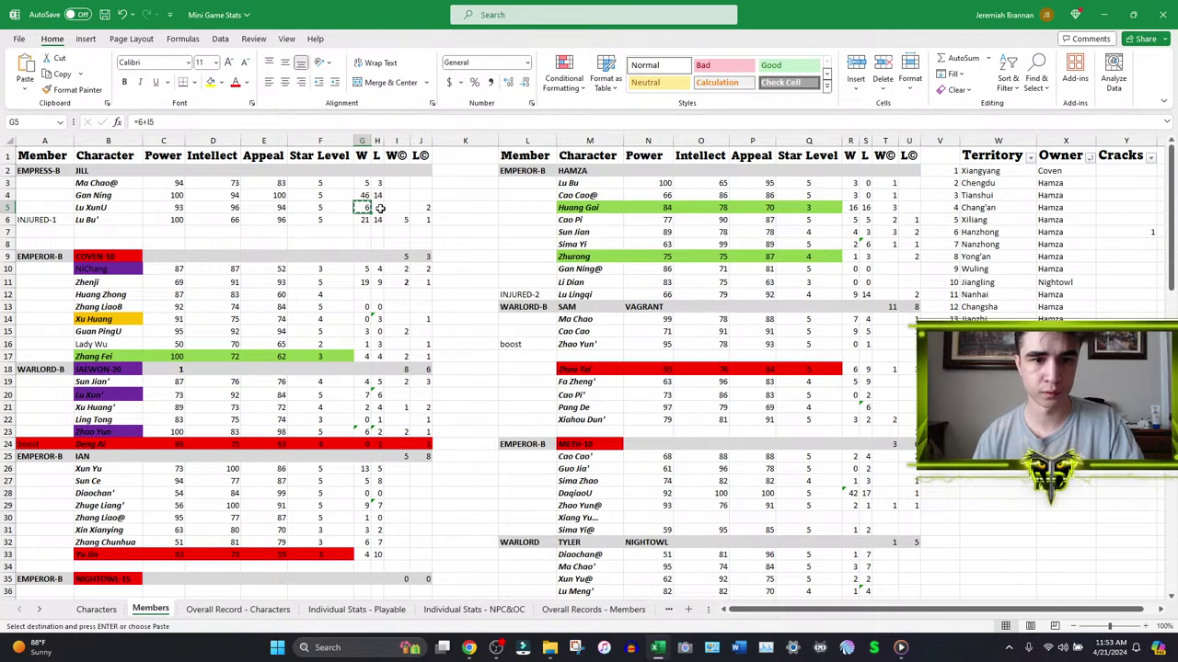
{"action": "left_click", "coordinate": [421, 208]}
{"action": "key", "text": "Delete"}
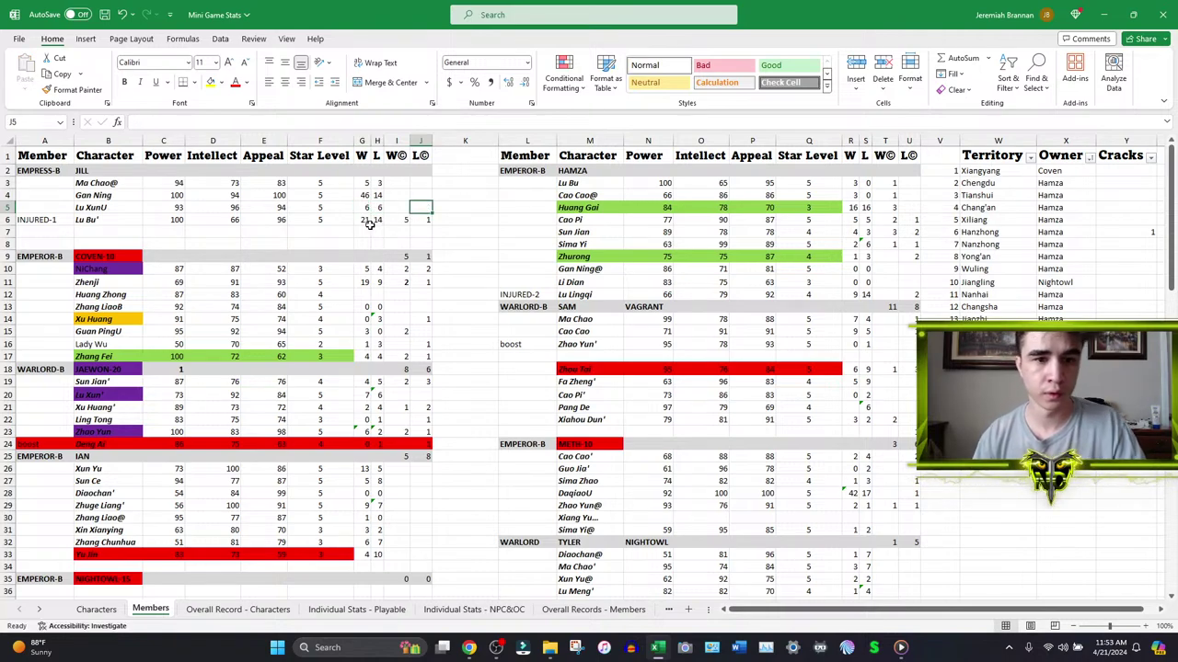
- Fold the W© and L© counts of Lu Bu' under JILL into a base W of 21 and L of 14, clearing both counts
{"action": "double_click", "coordinate": [365, 220]}
{"action": "key", "text": "BackSpace"}
{"action": "key", "text": "BackSpace"}
{"action": "type", "text": "25"}
{"action": "key", "text": "Tab"}
{"action": "left_click", "coordinate": [397, 221]}
{"action": "key", "text": "Delete"}
{"action": "key", "text": "Up"}
{"action": "key", "text": "Up"}
{"action": "key", "text": "Left"}
{"action": "key", "text": "ctrl+c"}
{"action": "left_click", "coordinate": [378, 219]}
{"action": "key", "text": "ctrl+v"}
{"action": "key", "text": "Right"}
{"action": "key", "text": "Right"}
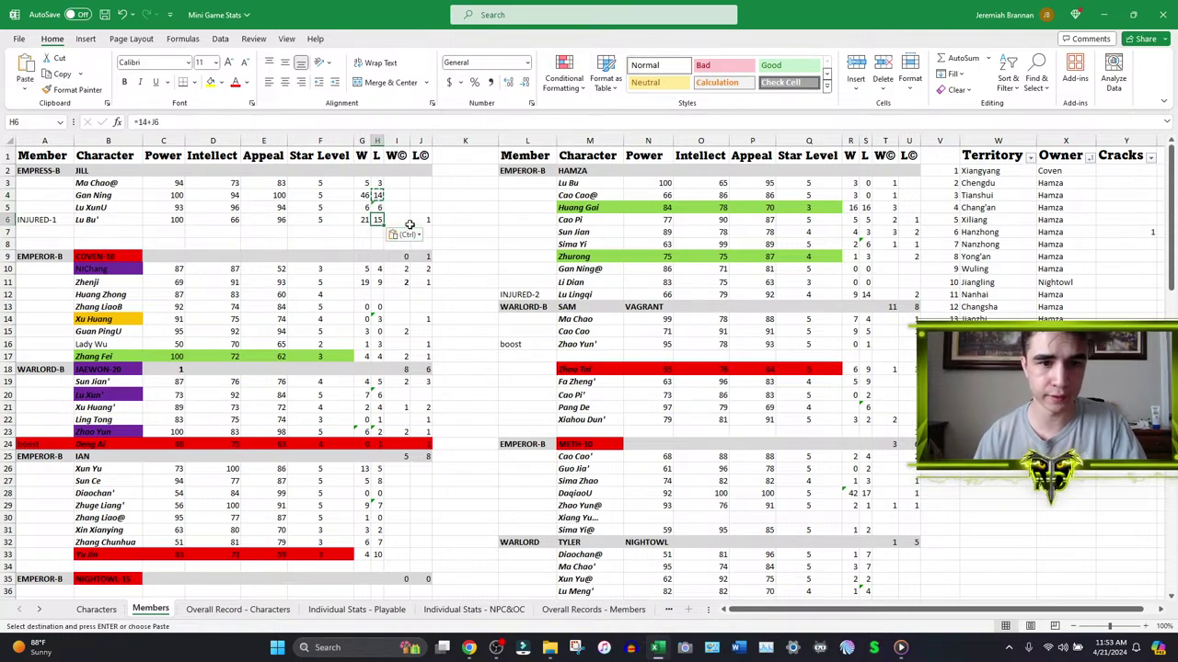
{"action": "key", "text": "Escape"}
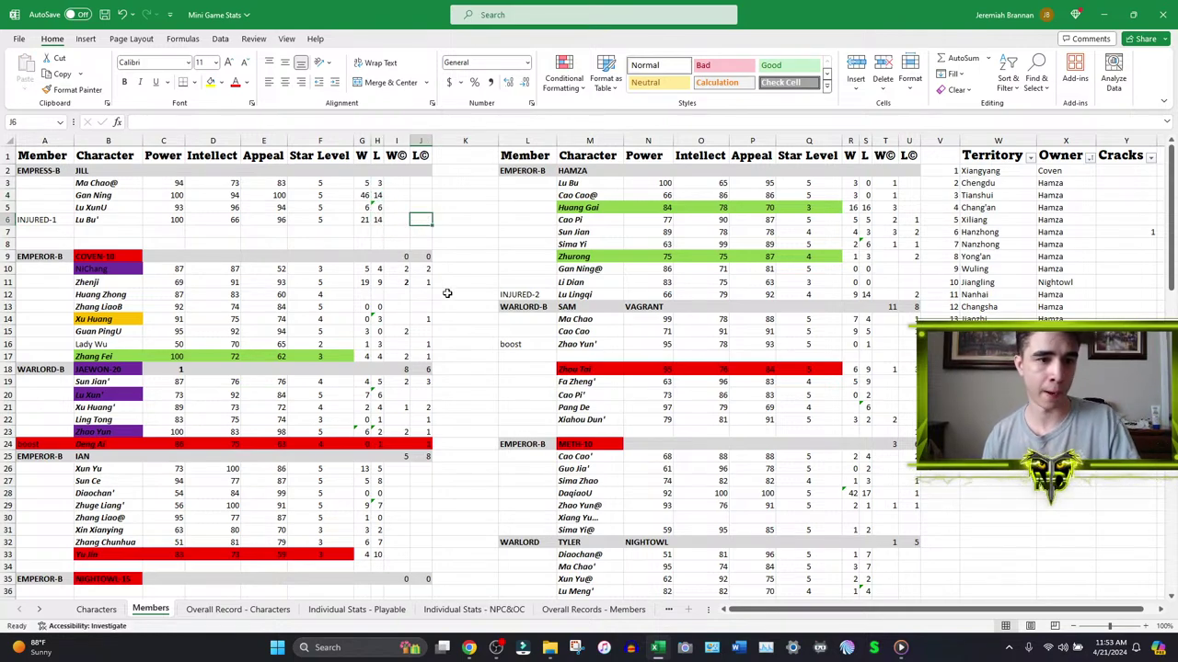
- Change the Coven member label to COVEN-8 and save the workbook
{"action": "scroll", "coordinate": [114, 219], "scroll_direction": "down", "scroll_amount": 2}
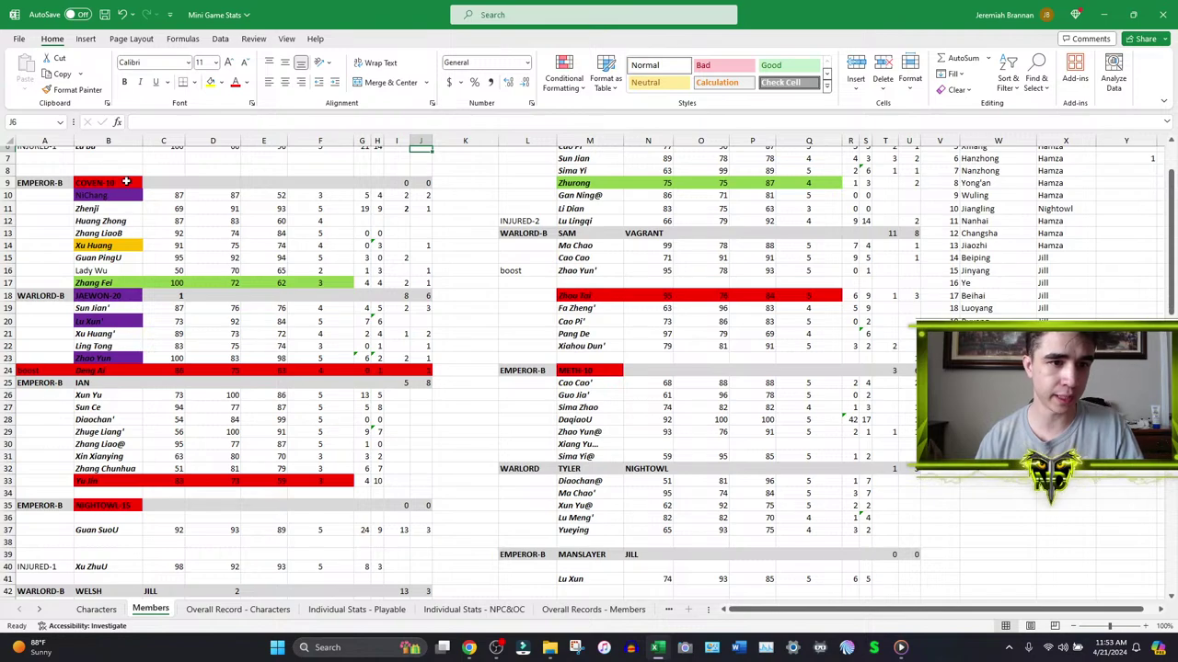
{"action": "double_click", "coordinate": [127, 181]}
{"action": "type", "text": "8"}
{"action": "key", "text": "Return"}
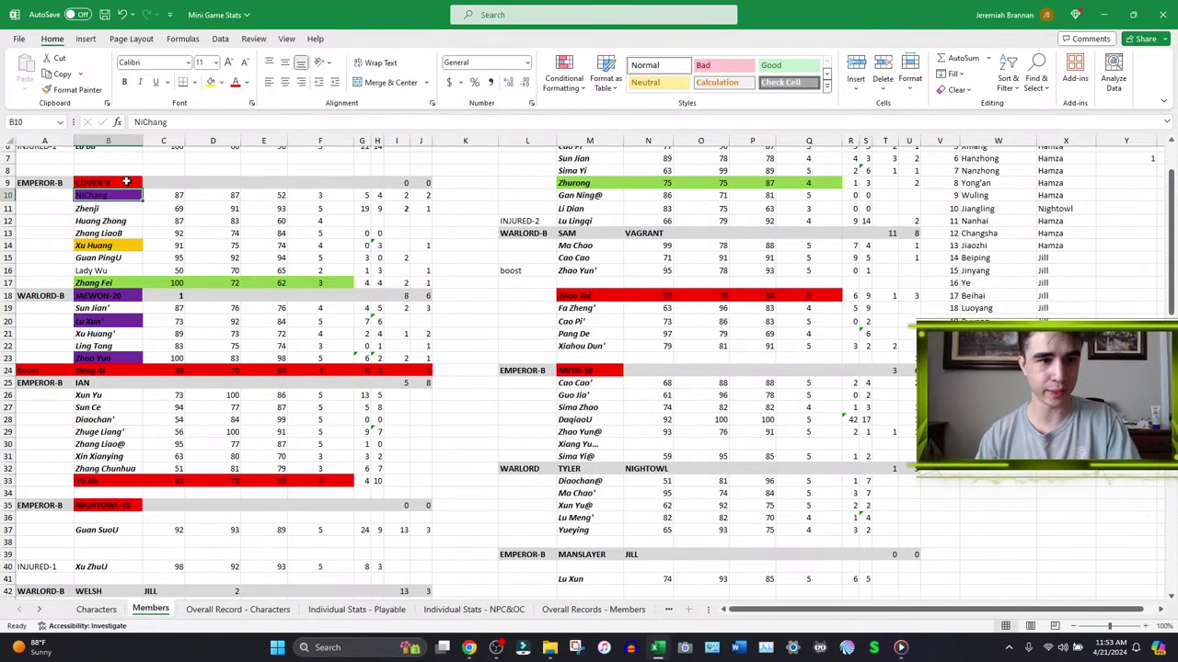
{"action": "key", "text": "ctrl+s"}
{"action": "scroll", "coordinate": [276, 402], "scroll_direction": "up", "scroll_amount": 2}
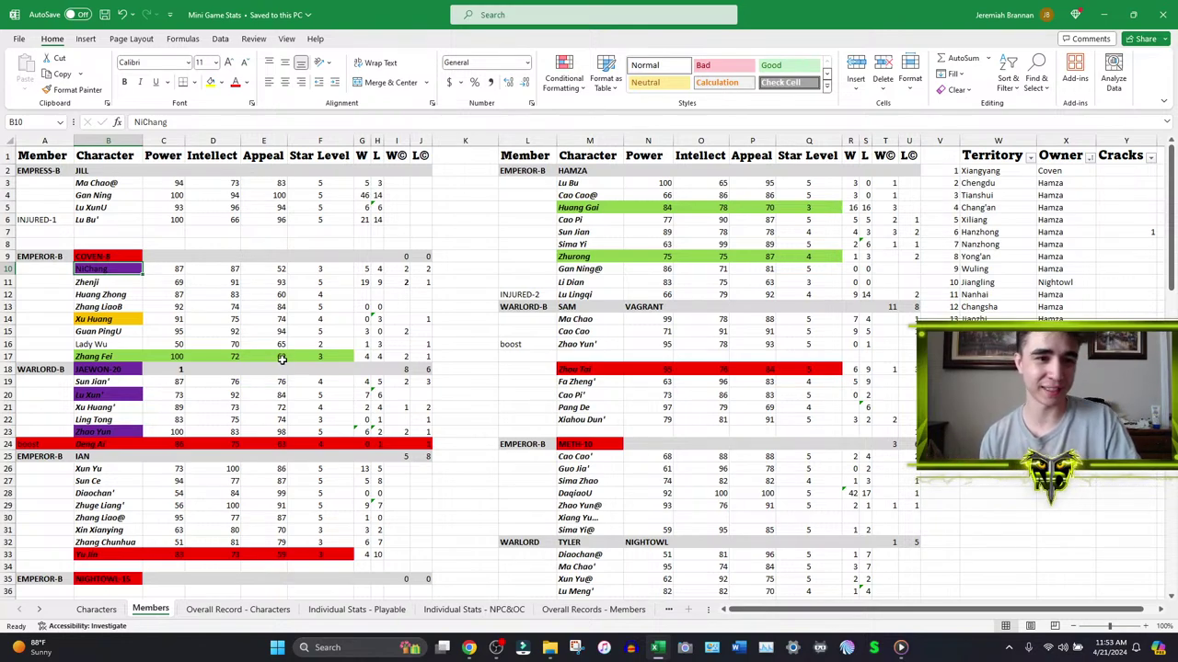
{"action": "left_click_drag", "start_coordinate": [213, 306], "coordinate": [212, 295]}
{"action": "left_click", "coordinate": [319, 307]}
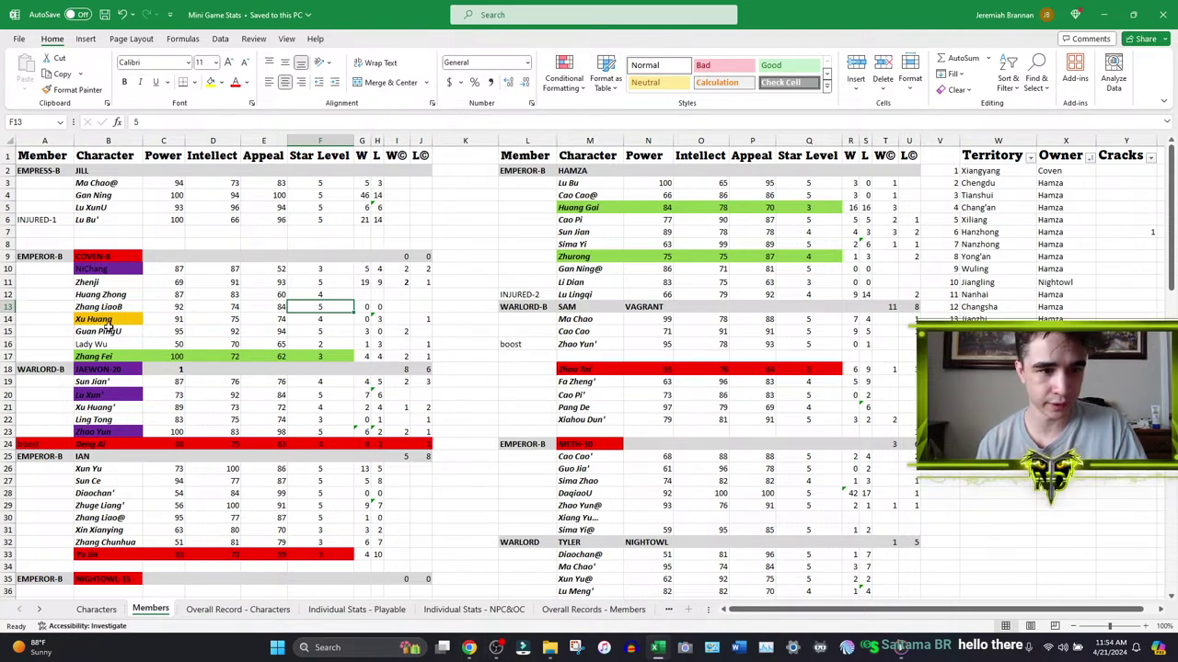
- Switch back to the JillsRoster paste in the browser and save its changes
{"action": "left_click", "coordinate": [471, 649]}
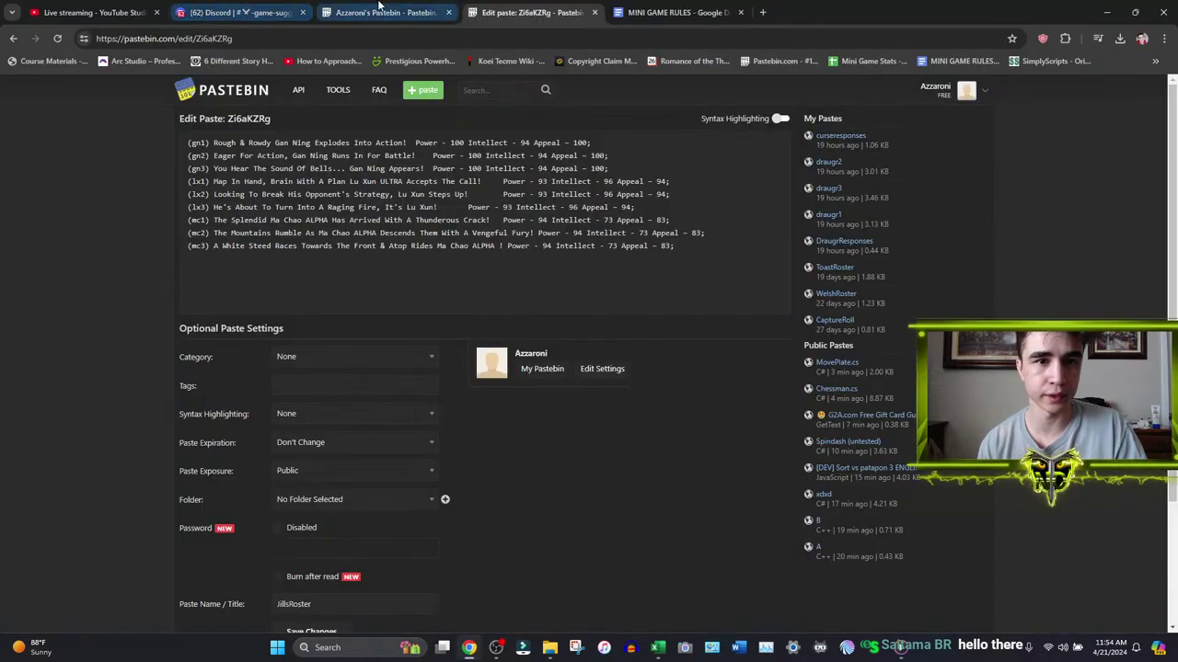
{"action": "left_click", "coordinate": [386, 12]}
{"action": "left_click", "coordinate": [508, 13]}
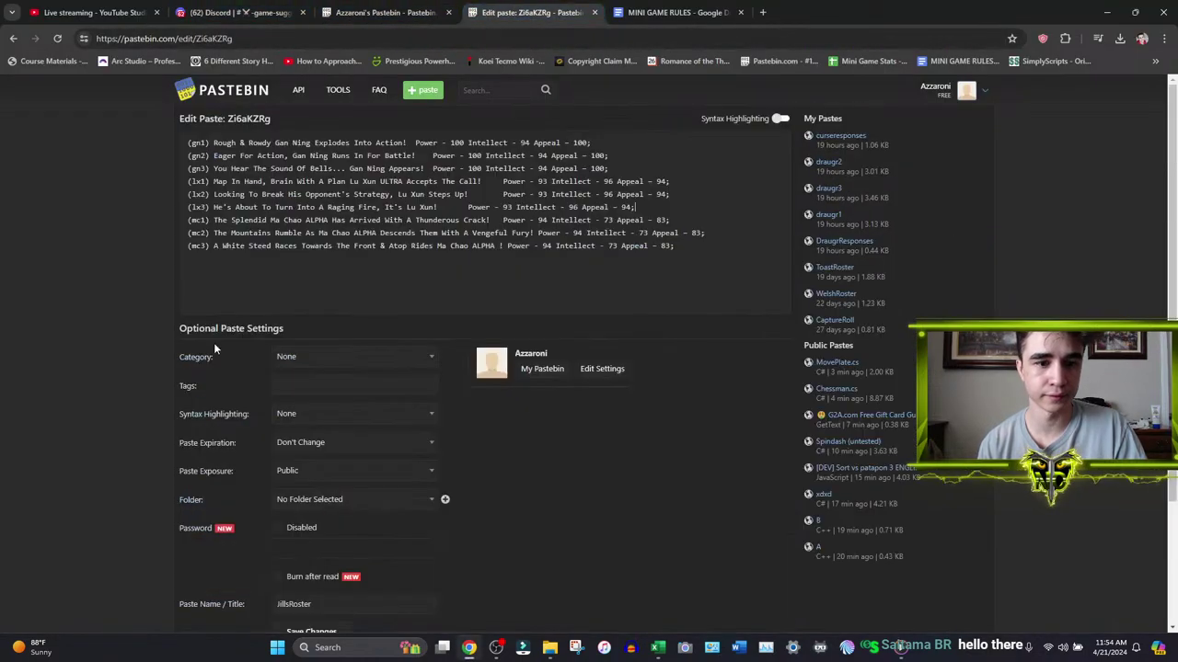
{"action": "scroll", "coordinate": [213, 348], "scroll_direction": "down", "scroll_amount": 3}
{"action": "left_click", "coordinate": [313, 470]}
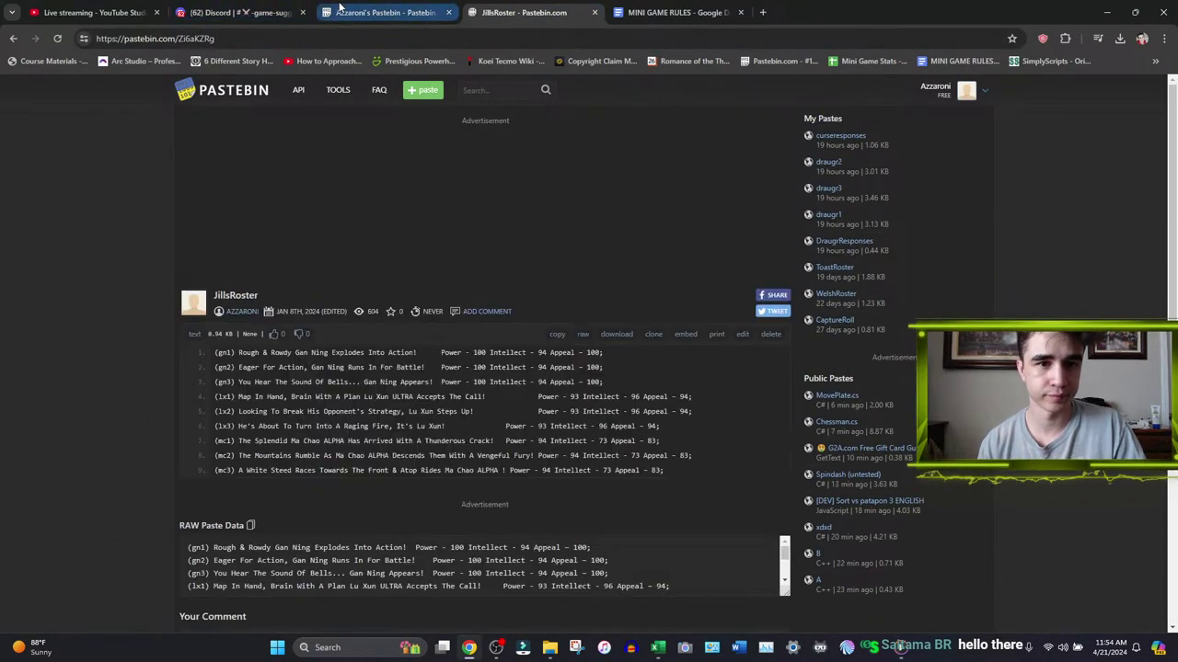
- Open the CovenRoster paste from the Pastebin profile for editing and close the JillsRoster page
{"action": "left_click", "coordinate": [339, 10]}
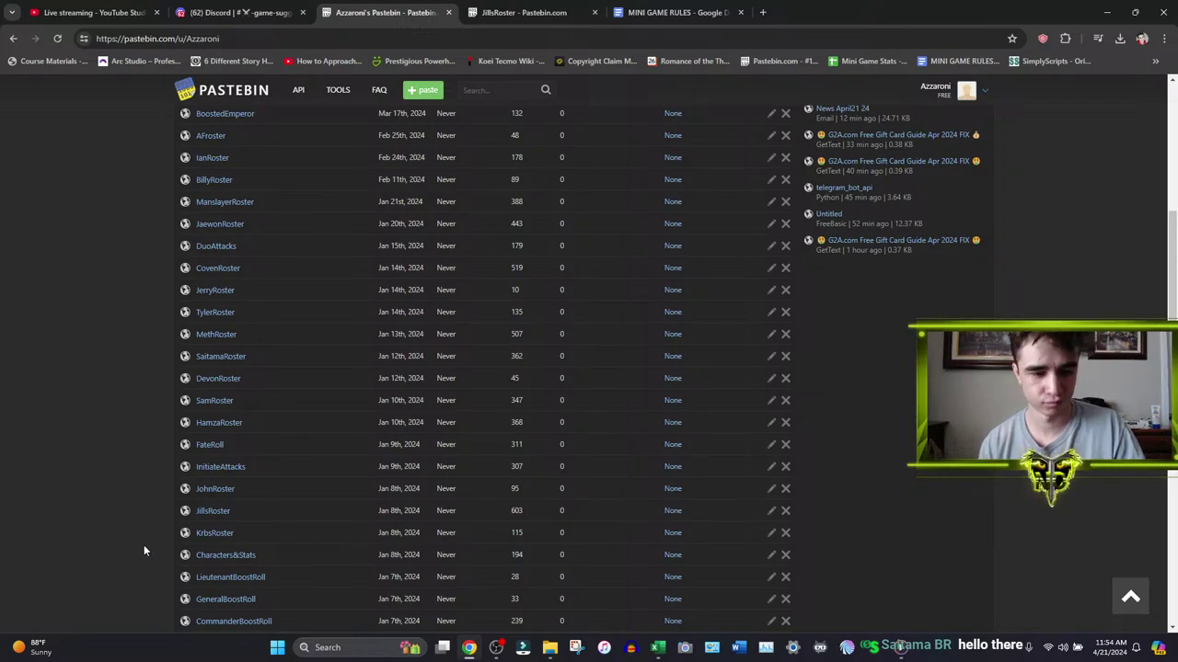
{"action": "middle_click", "coordinate": [221, 268]}
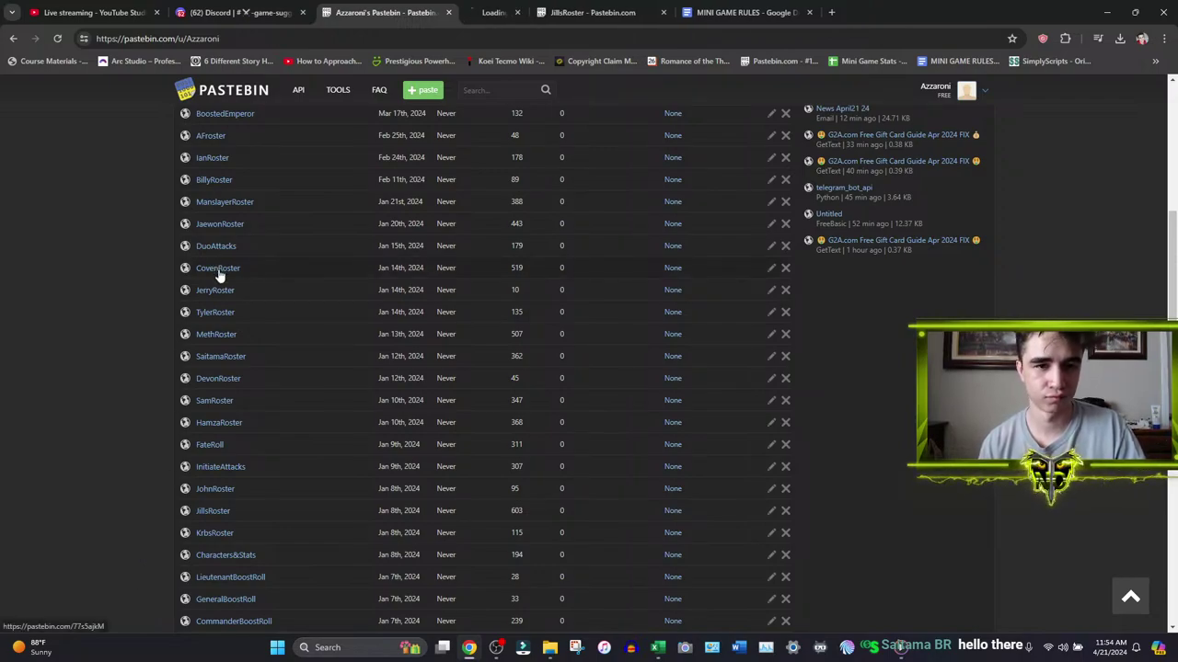
{"action": "left_click", "coordinate": [556, 8]}
{"action": "left_click", "coordinate": [740, 12]}
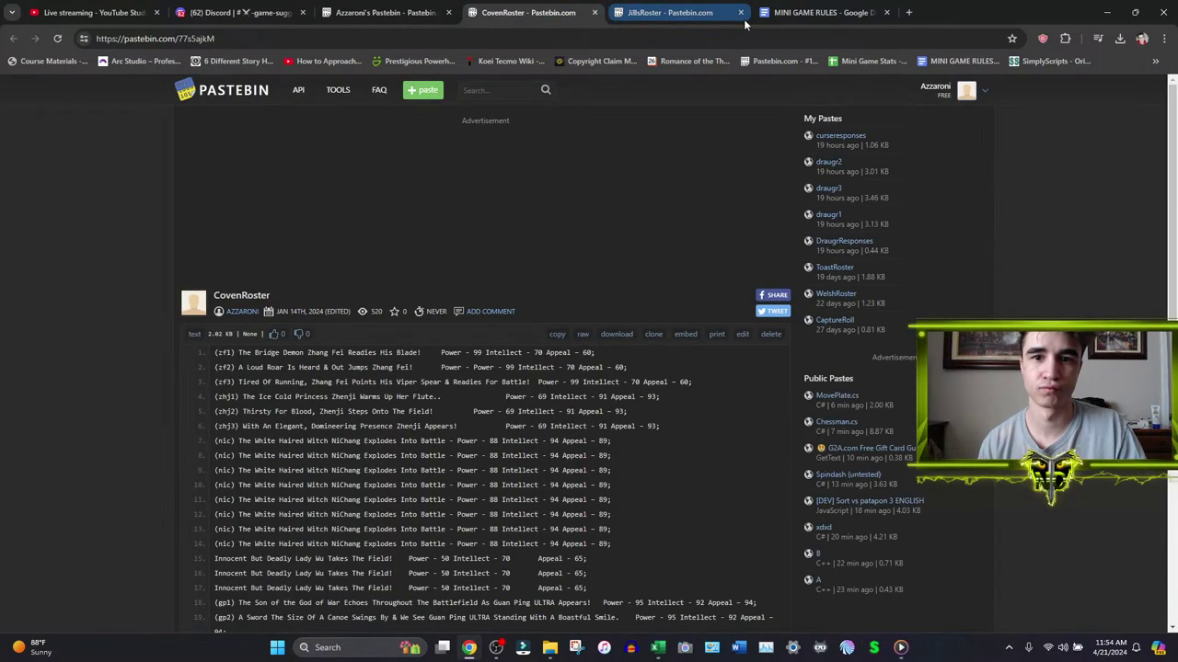
{"action": "left_click", "coordinate": [744, 336]}
- Delete the last five nic lines for NiChang, and set Power to 87, Intellect to 87 and Appeal to 52 in the first nic line
{"action": "left_click_drag", "start_coordinate": [635, 311], "coordinate": [129, 263]}
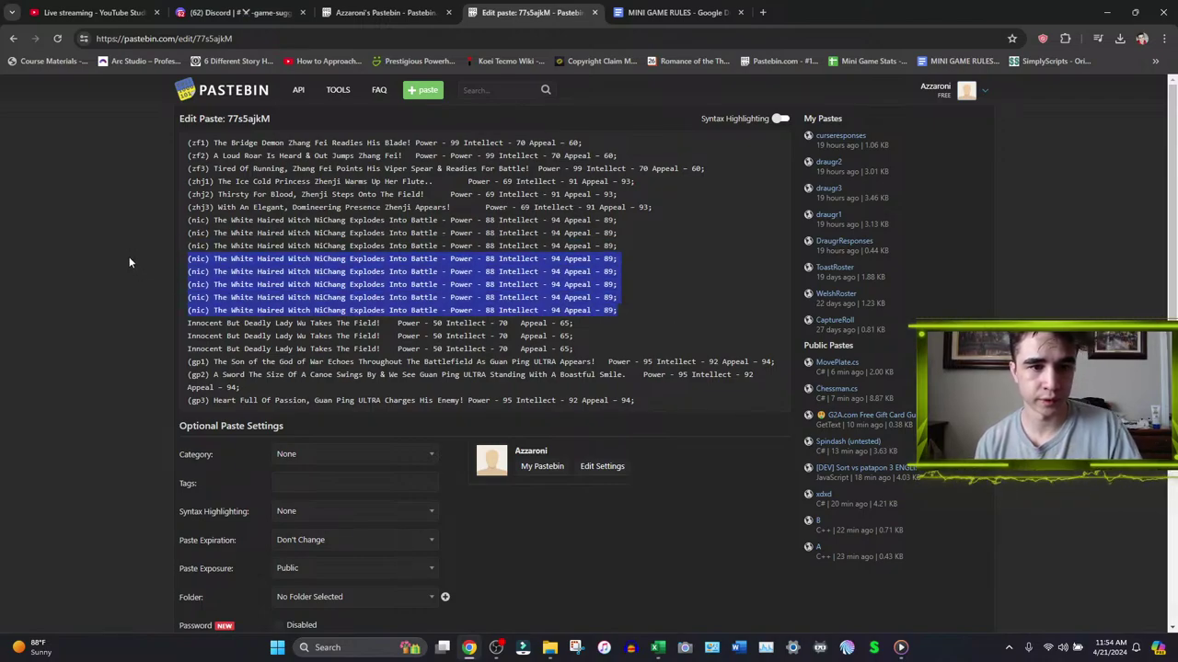
{"action": "key", "text": "BackSpace"}
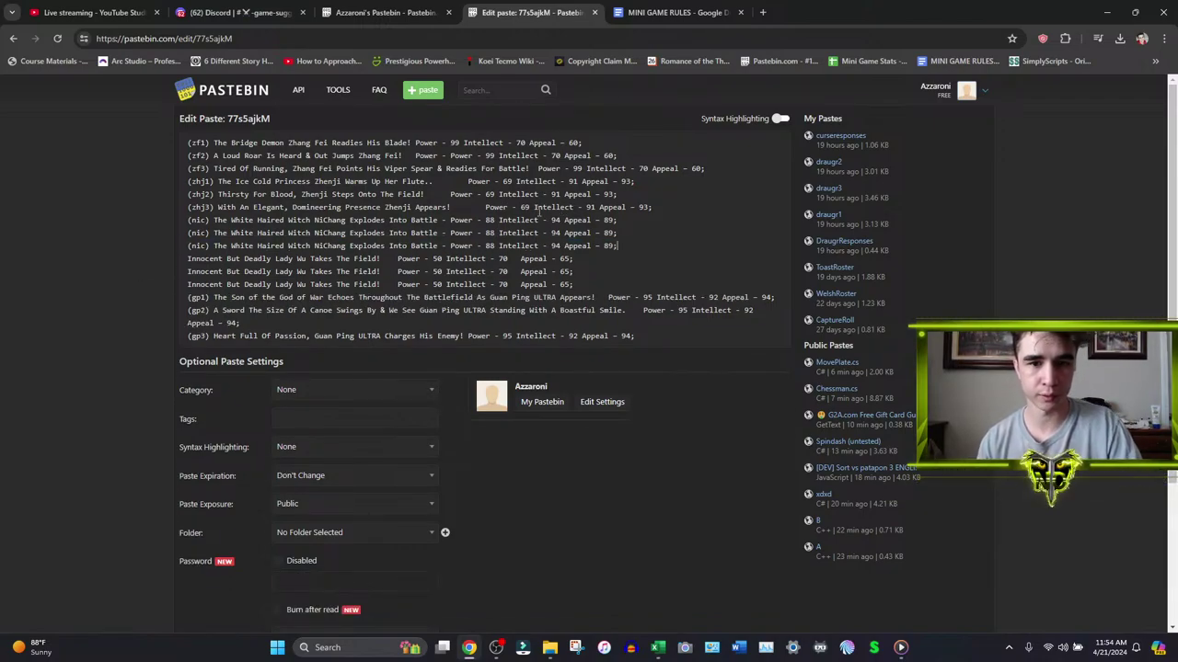
{"action": "double_click", "coordinate": [490, 221]}
{"action": "type", "text": "87"}
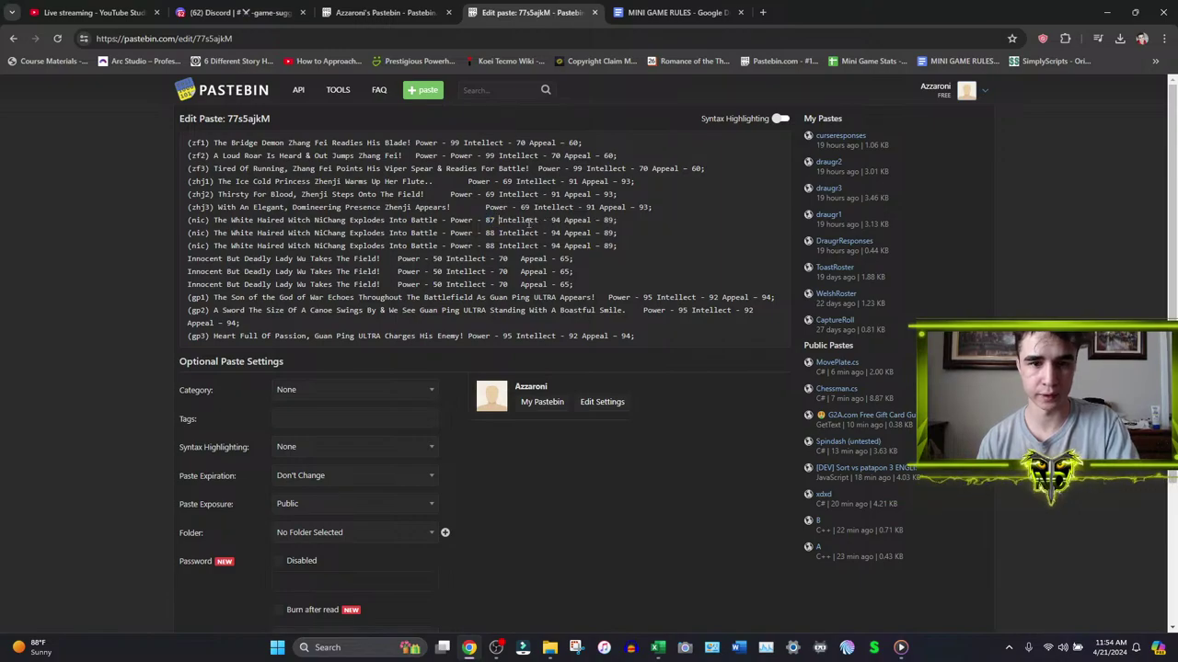
{"action": "double_click", "coordinate": [556, 221]}
{"action": "type", "text": "87"}
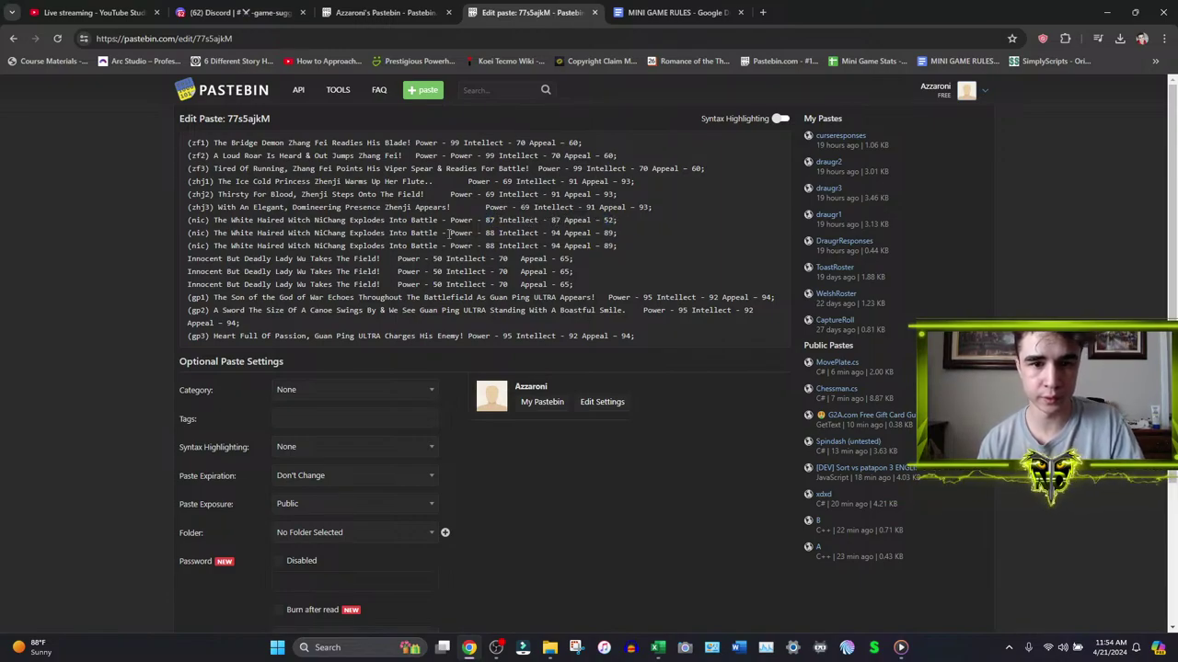
- Replace the stats in the other two nic lines with a copy of the first nic line's stats, and save the CovenRoster paste
{"action": "left_click_drag", "start_coordinate": [449, 220], "coordinate": [751, 217]}
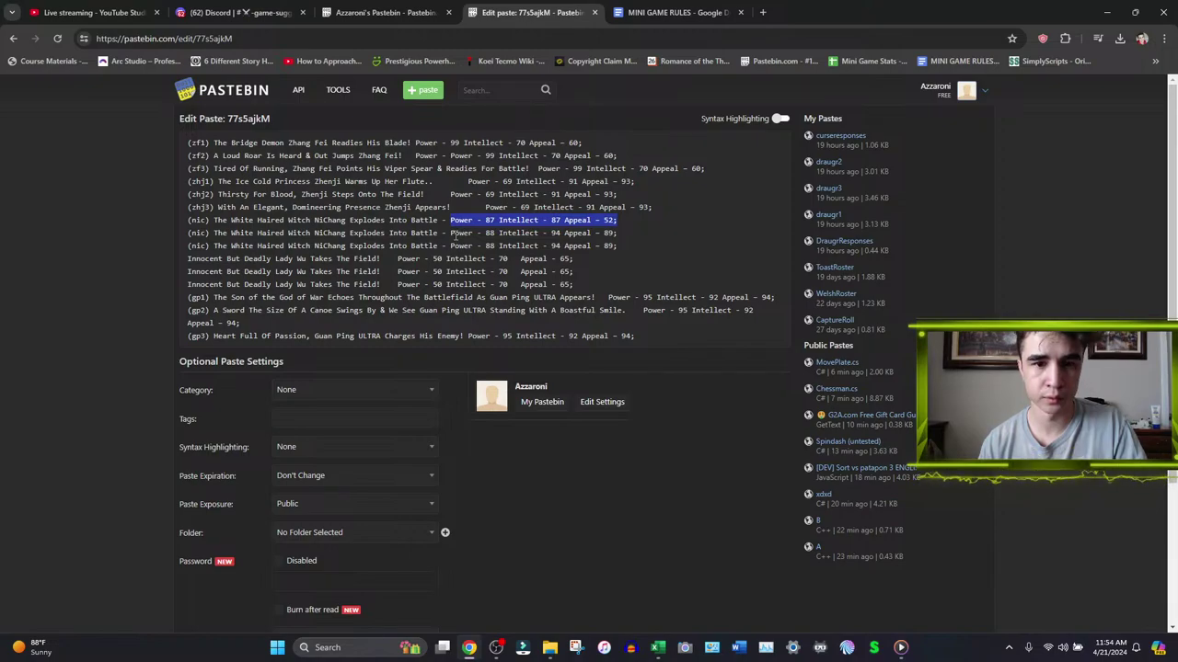
{"action": "key", "text": "ctrl+c"}
{"action": "left_click", "coordinate": [451, 233]}
{"action": "key", "text": "shift+End"}
{"action": "key", "text": "ctrl+v"}
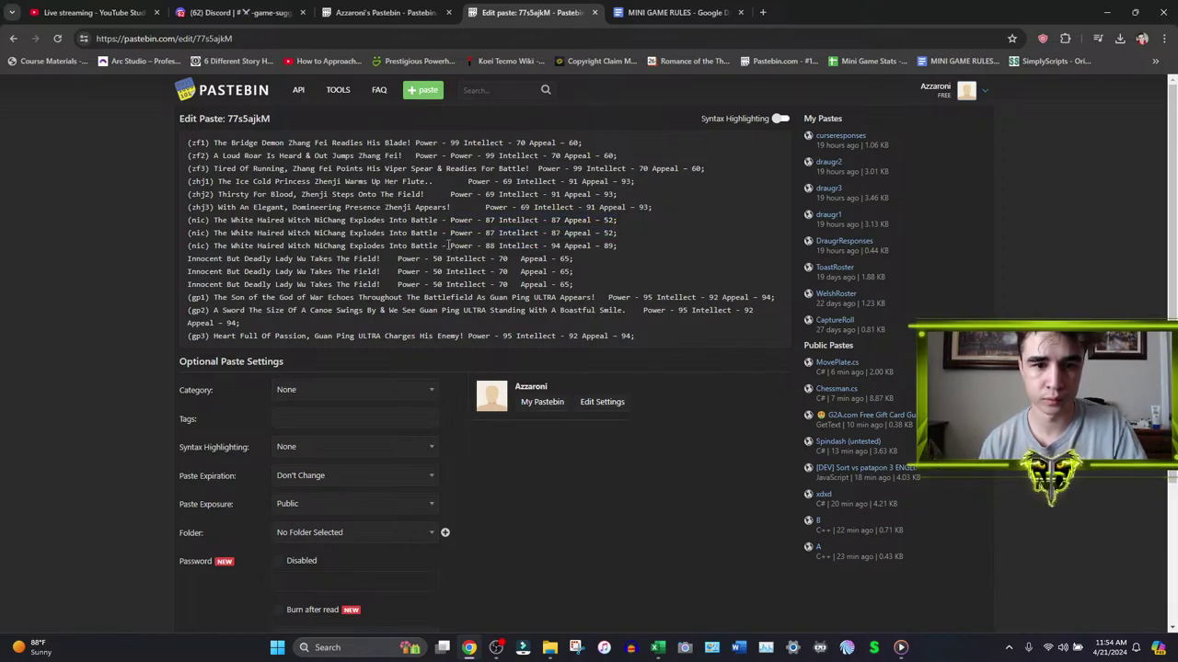
{"action": "left_click_drag", "start_coordinate": [451, 246], "coordinate": [662, 249]}
{"action": "left_click", "coordinate": [571, 246]}
{"action": "key", "text": "ctrl+v"}
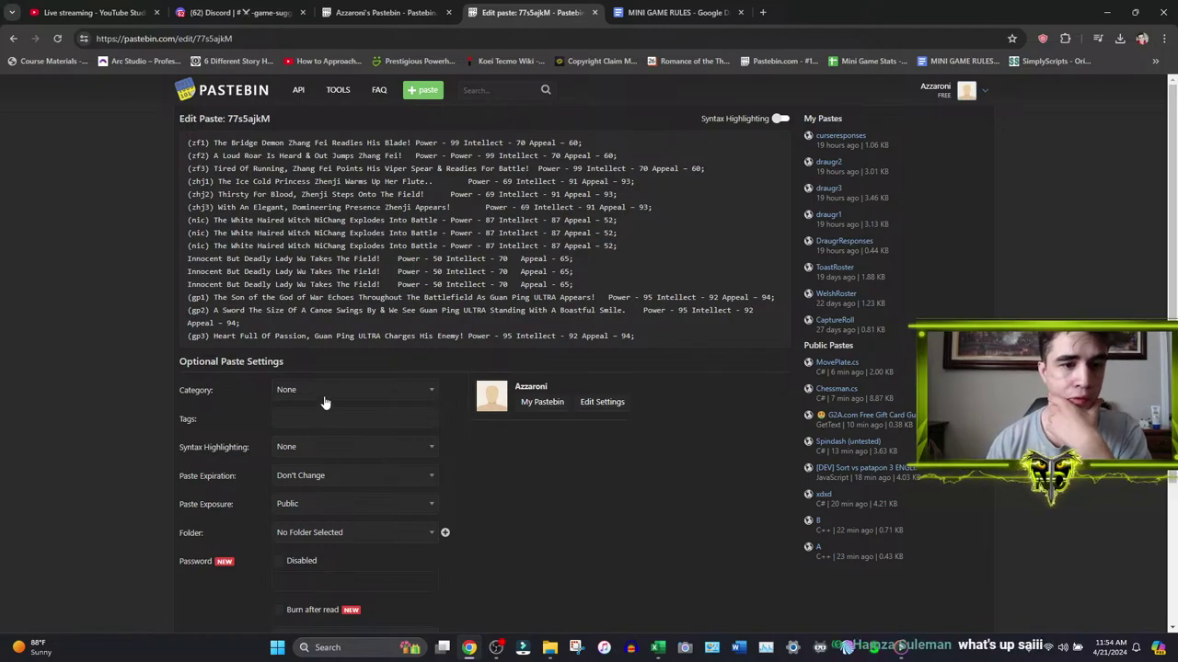
{"action": "scroll", "coordinate": [313, 423], "scroll_direction": "down", "scroll_amount": 3}
{"action": "left_click", "coordinate": [311, 481]}
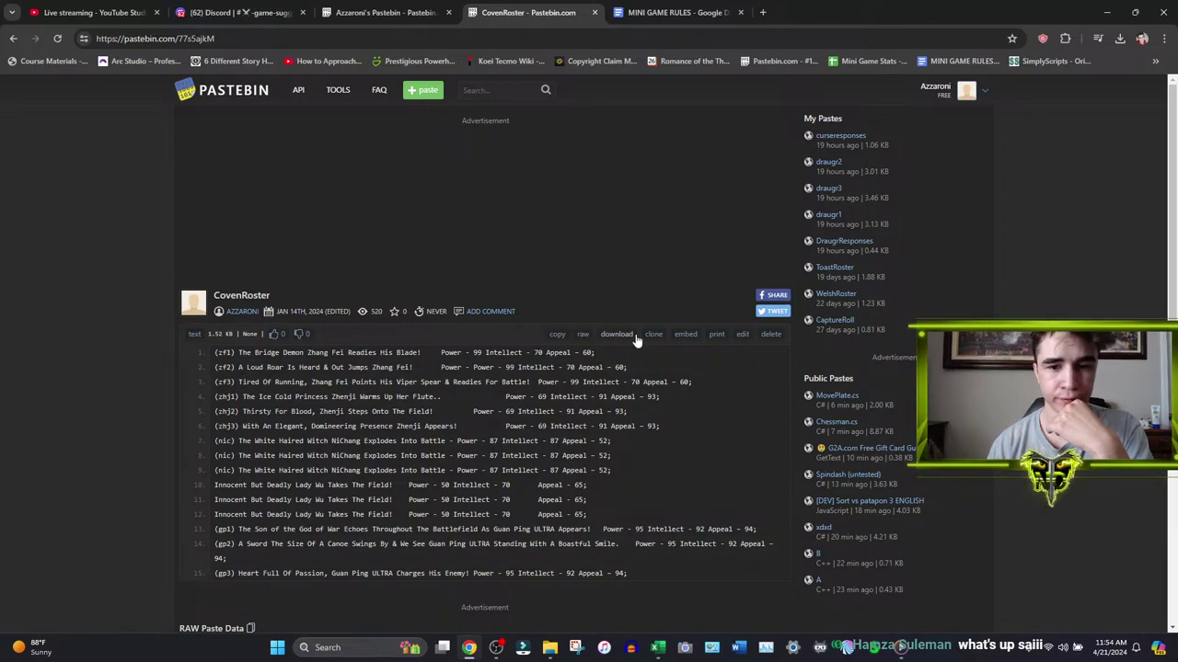
- Reopen the CovenRoster paste for editing, and open the Characters&Stats paste from the profile in a separate tab
{"action": "left_click", "coordinate": [743, 334]}
{"action": "key", "text": "ctrl+shift+Tab"}
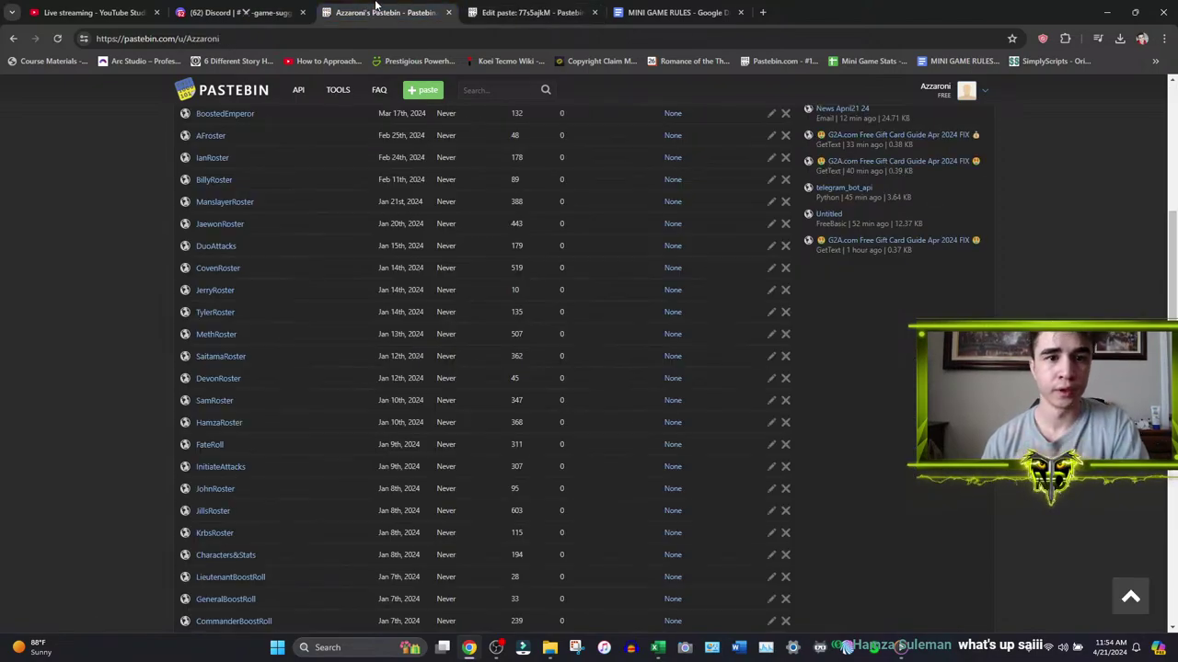
{"action": "scroll", "coordinate": [231, 380], "scroll_direction": "down", "scroll_amount": 5}
{"action": "middle_click", "coordinate": [231, 372]}
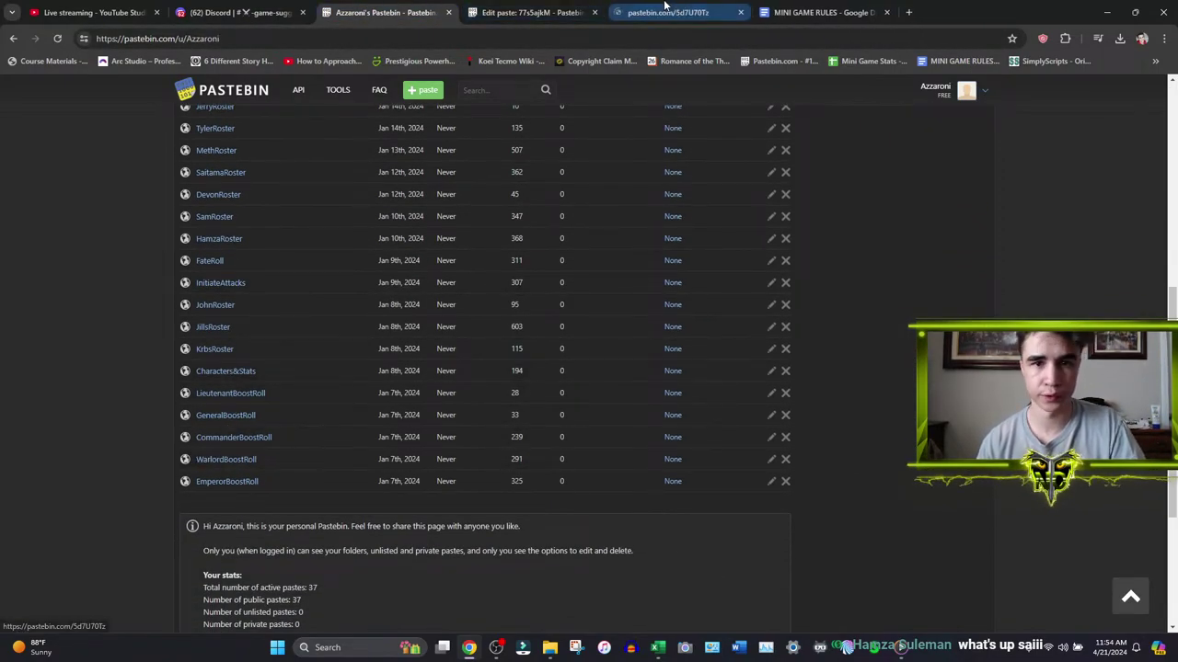
{"action": "left_click", "coordinate": [674, 11]}
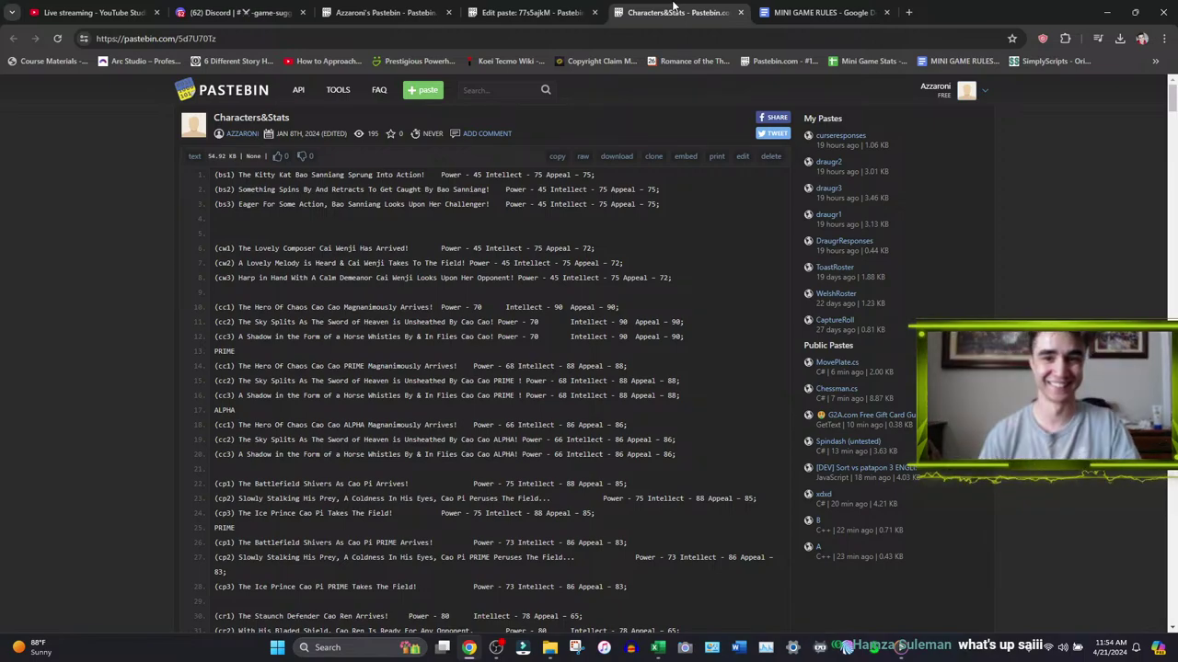
- Open the Characters&Stats paste for editing, find "xu huang", and copy the three standard Xu Huang lines above the PRIME heading
{"action": "left_click", "coordinate": [742, 156]}
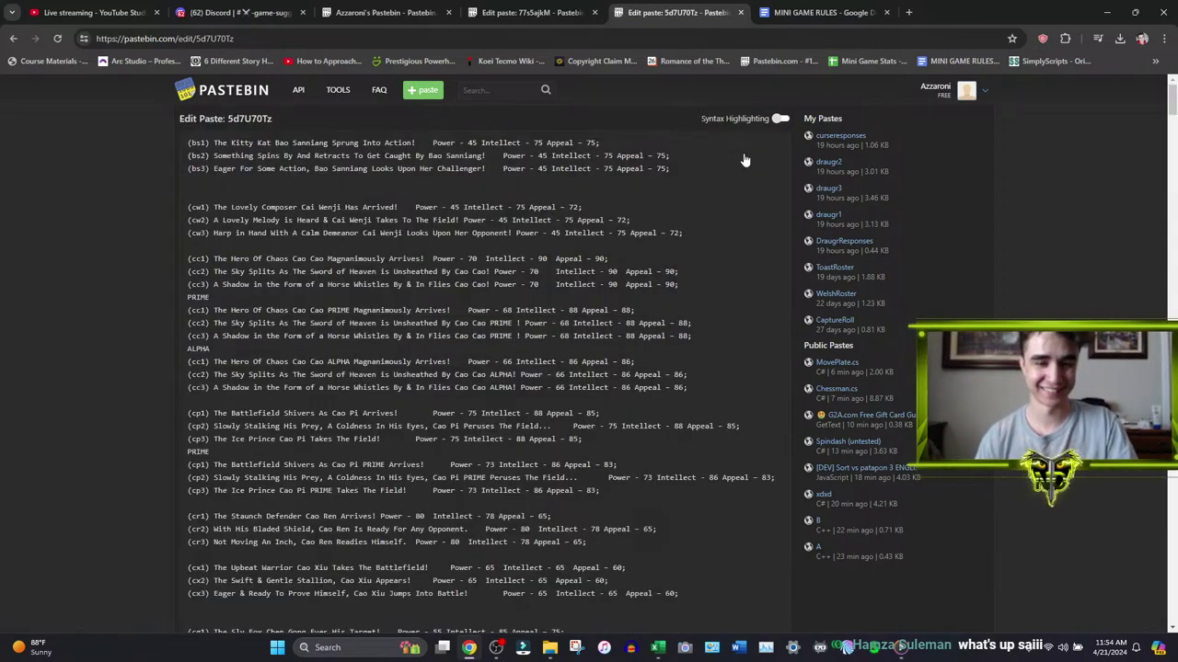
{"action": "key", "text": "ctrl+f"}
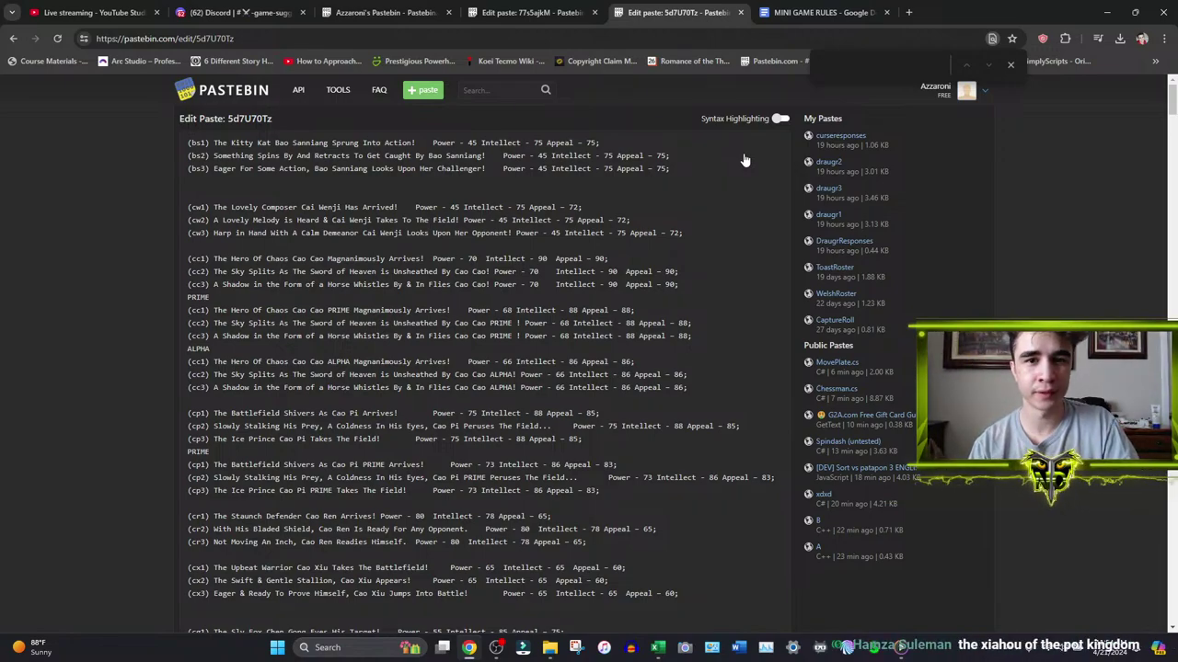
{"action": "type", "text": "xu huang"}
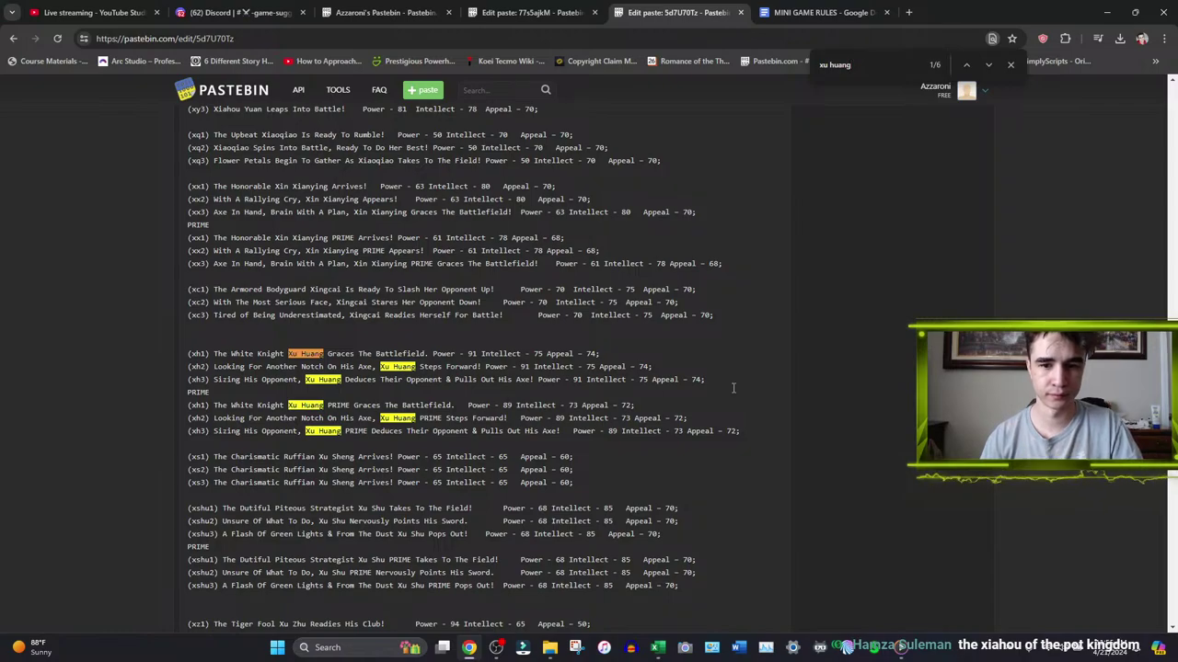
{"action": "left_click_drag", "start_coordinate": [734, 387], "coordinate": [100, 358]}
- Paste the three Xu Huang lines at the end of the CovenRoster paste and save the changes
{"action": "left_click", "coordinate": [529, 12]}
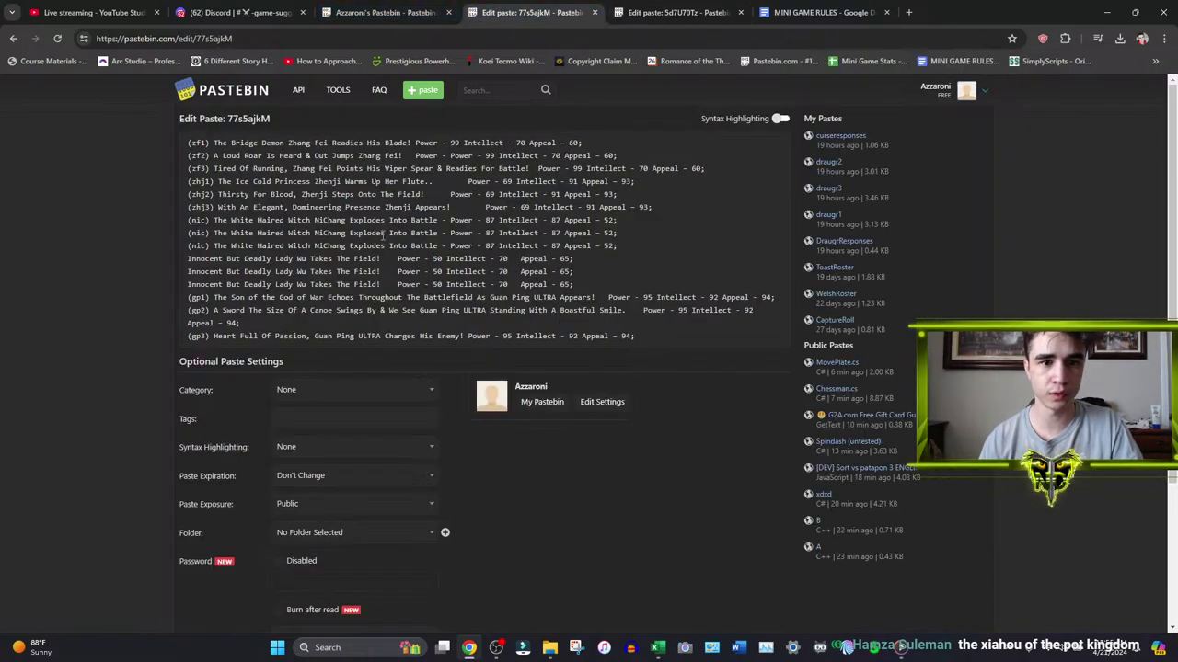
{"action": "key", "text": "ctrl+v"}
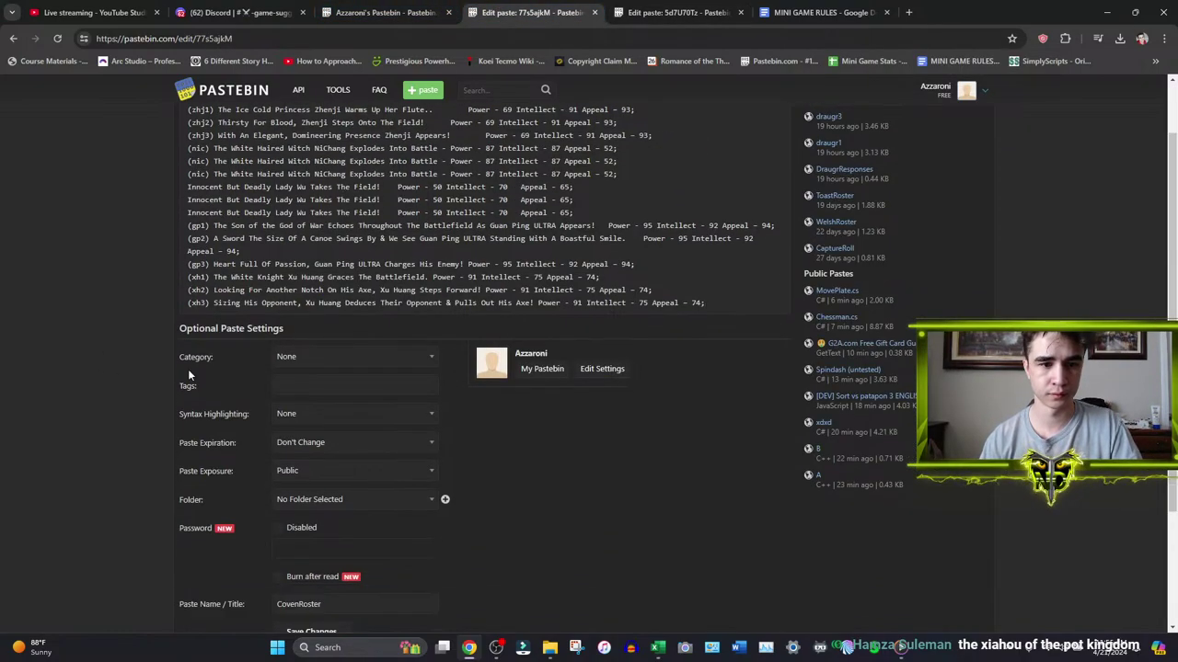
{"action": "scroll", "coordinate": [332, 479], "scroll_direction": "down", "scroll_amount": 3}
{"action": "left_click", "coordinate": [311, 470]}
- Compare Coven's character list in the Members sheet with the saved CovenRoster paste, and reopen that paste for editing
{"action": "left_click", "coordinate": [657, 647]}
{"action": "left_click_drag", "start_coordinate": [107, 269], "coordinate": [108, 356]}
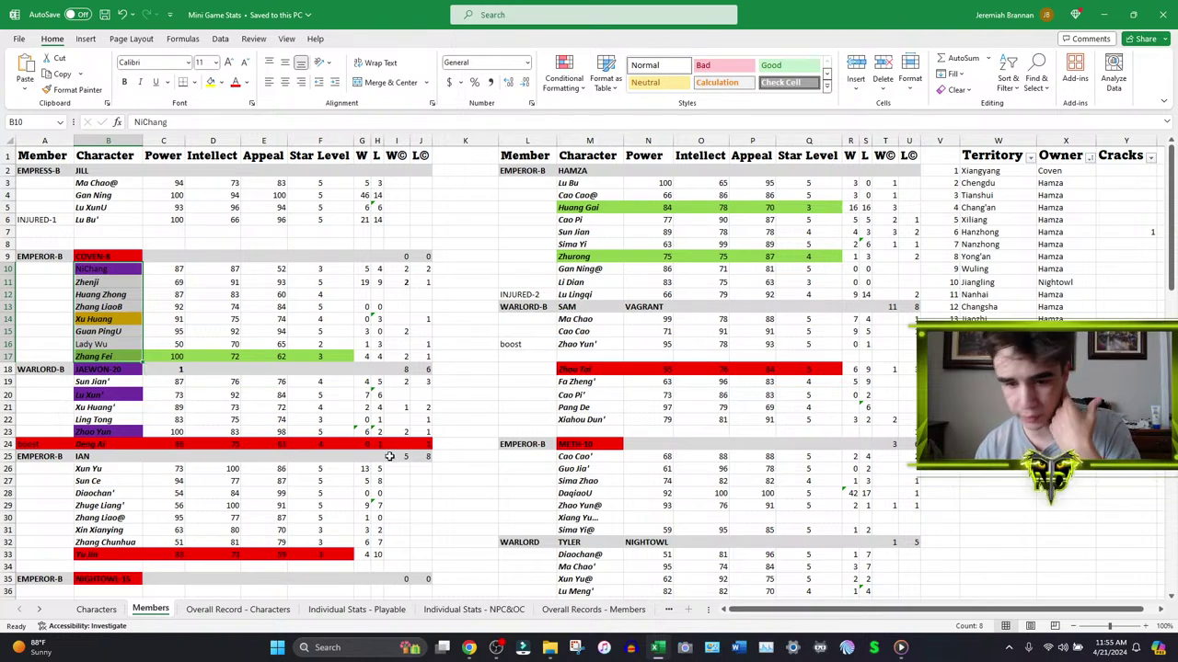
{"action": "key", "text": "alt+Tab"}
{"action": "scroll", "coordinate": [127, 291], "scroll_direction": "down", "scroll_amount": 2}
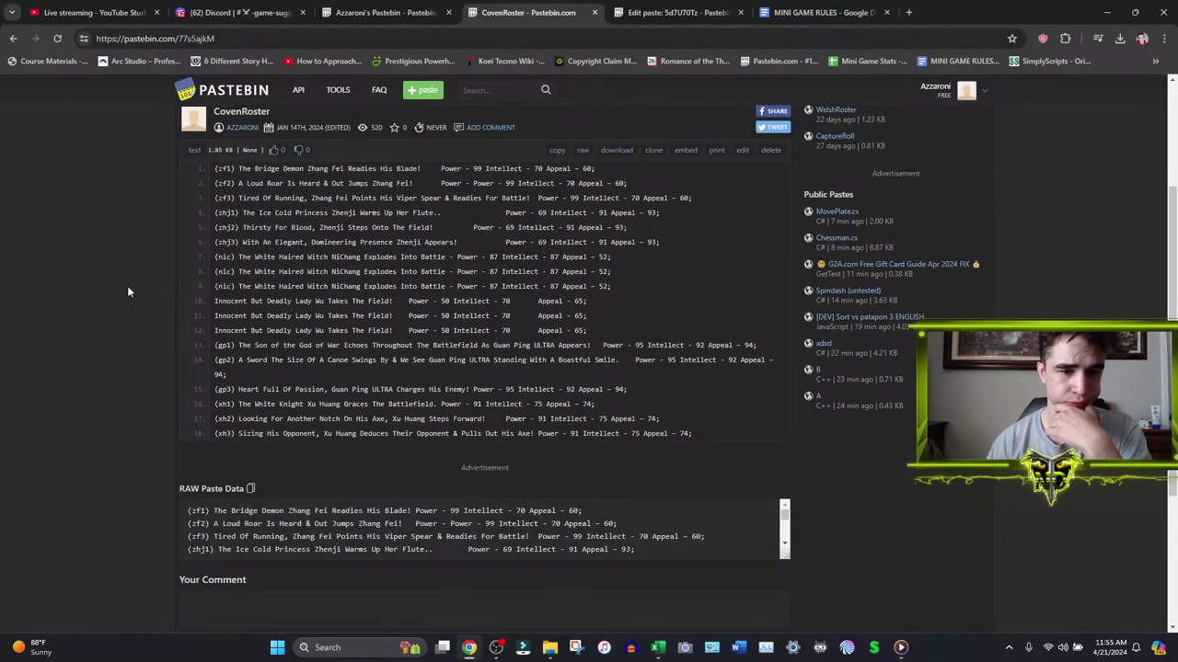
{"action": "left_click", "coordinate": [742, 149]}
- Search the Characters&Stats paste for "huang zhong" and check the Members sheet for other members holding that character
{"action": "left_click", "coordinate": [677, 12]}
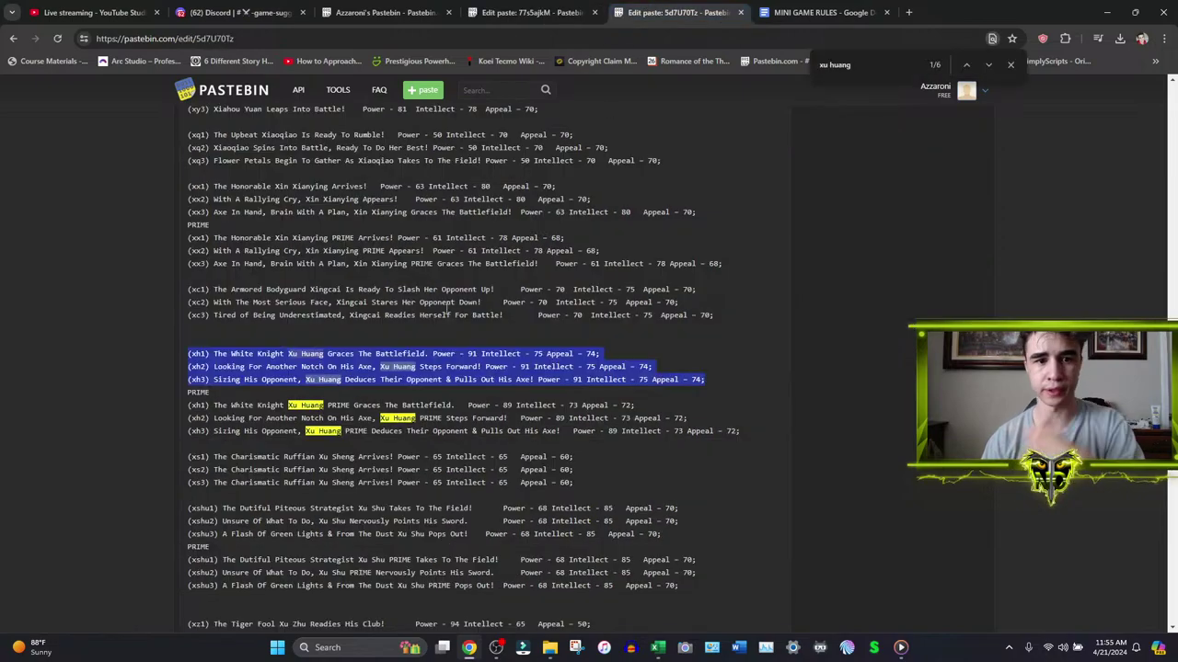
{"action": "key", "text": "ctrl+f"}
{"action": "type", "text": "huang zhong"}
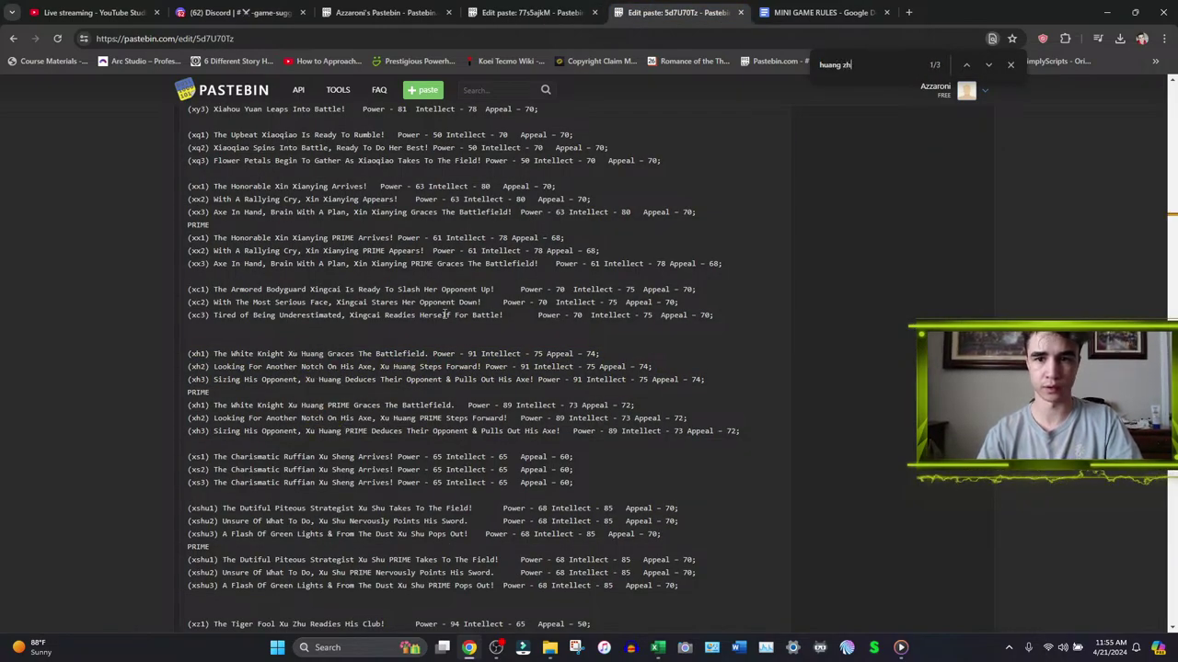
{"action": "left_click_drag", "start_coordinate": [664, 375], "coordinate": [94, 340]}
{"action": "left_click", "coordinate": [490, 387]}
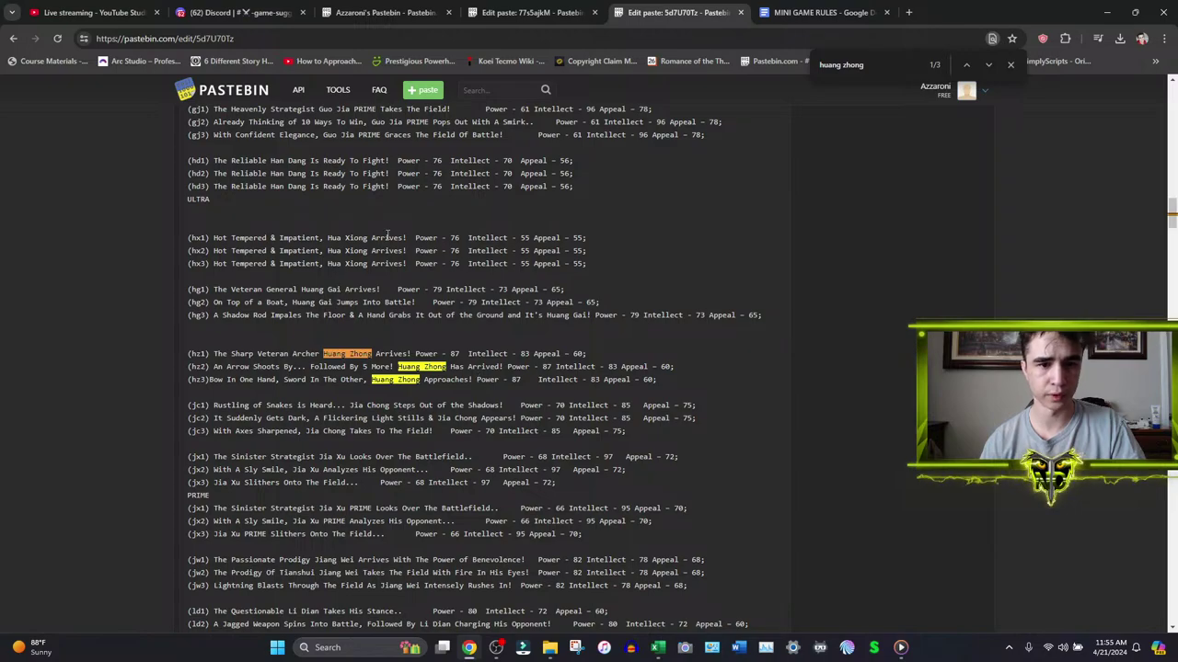
{"action": "left_click", "coordinate": [657, 647]}
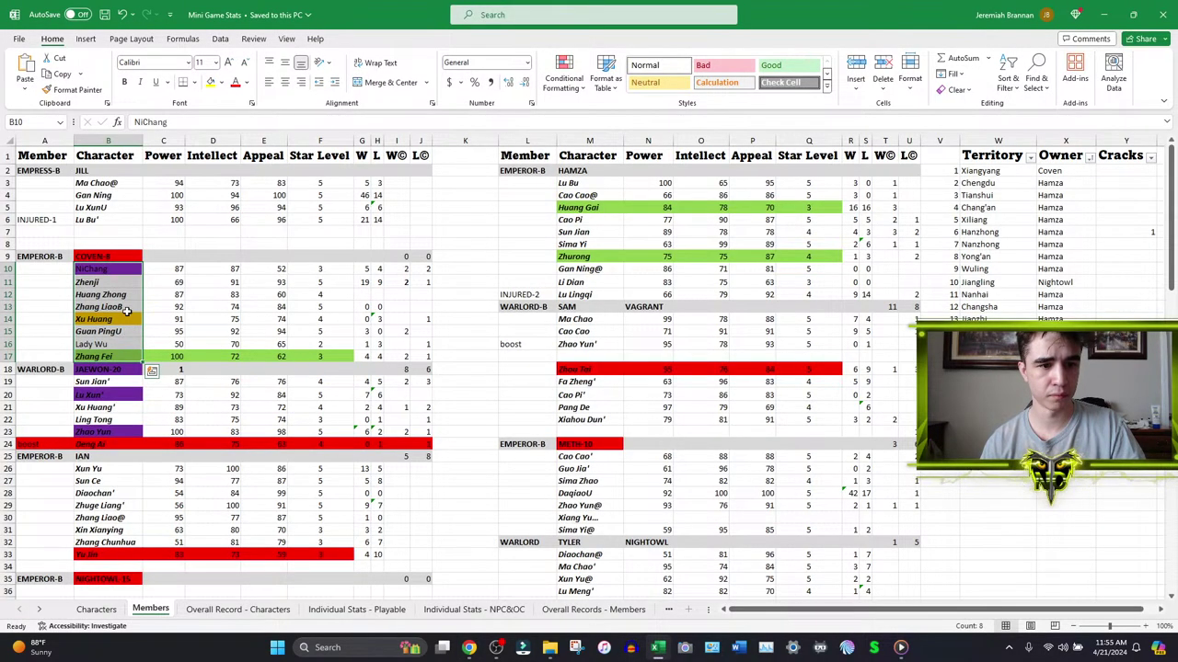
{"action": "scroll", "coordinate": [401, 365], "scroll_direction": "down", "scroll_amount": 8}
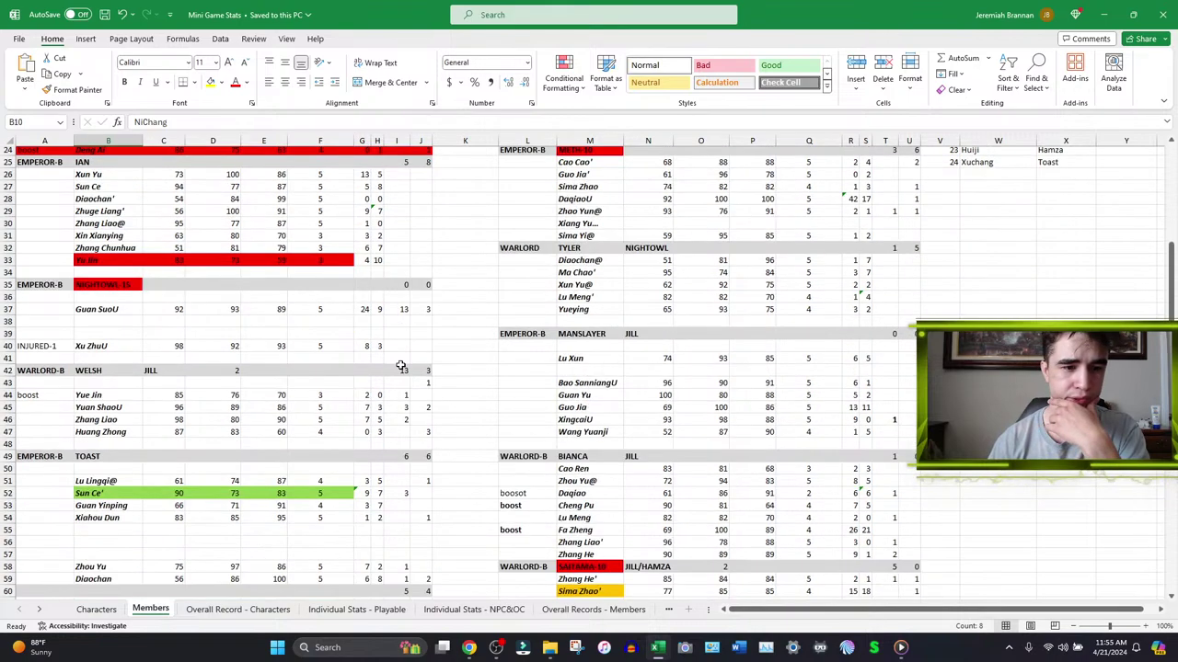
{"action": "scroll", "coordinate": [109, 429], "scroll_direction": "up", "scroll_amount": 7}
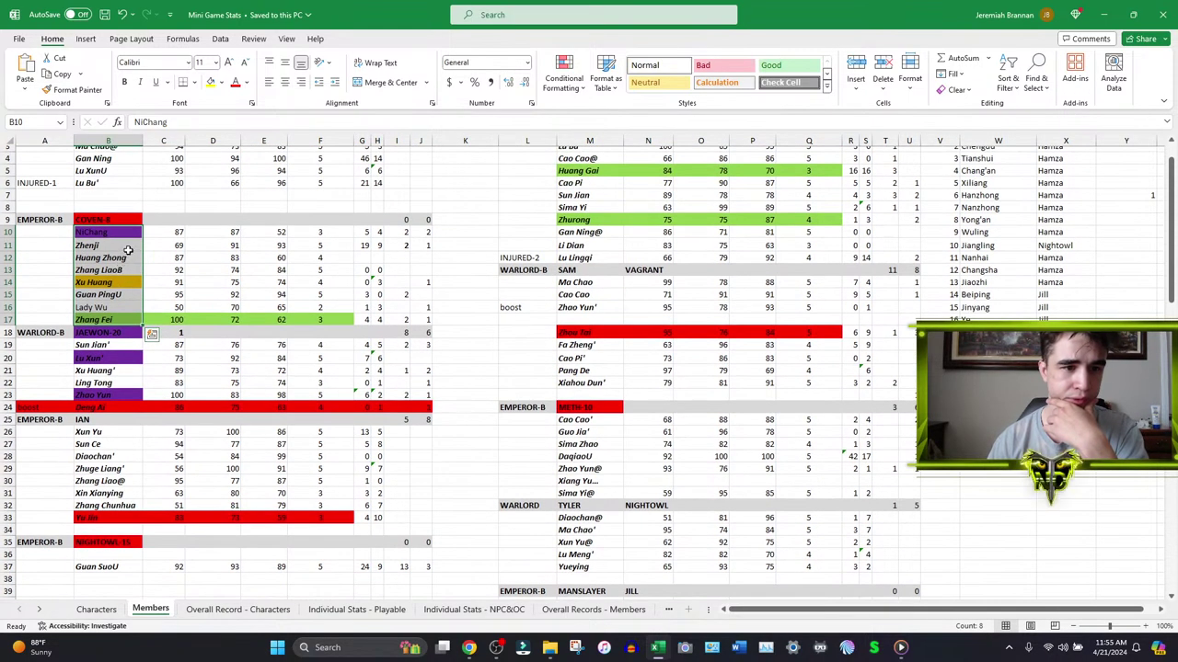
- Rename Coven's Huang Zhong to Huang Zhong' and set Power to 85, Intellect to 81 and Appeal to 58
{"action": "double_click", "coordinate": [133, 257]}
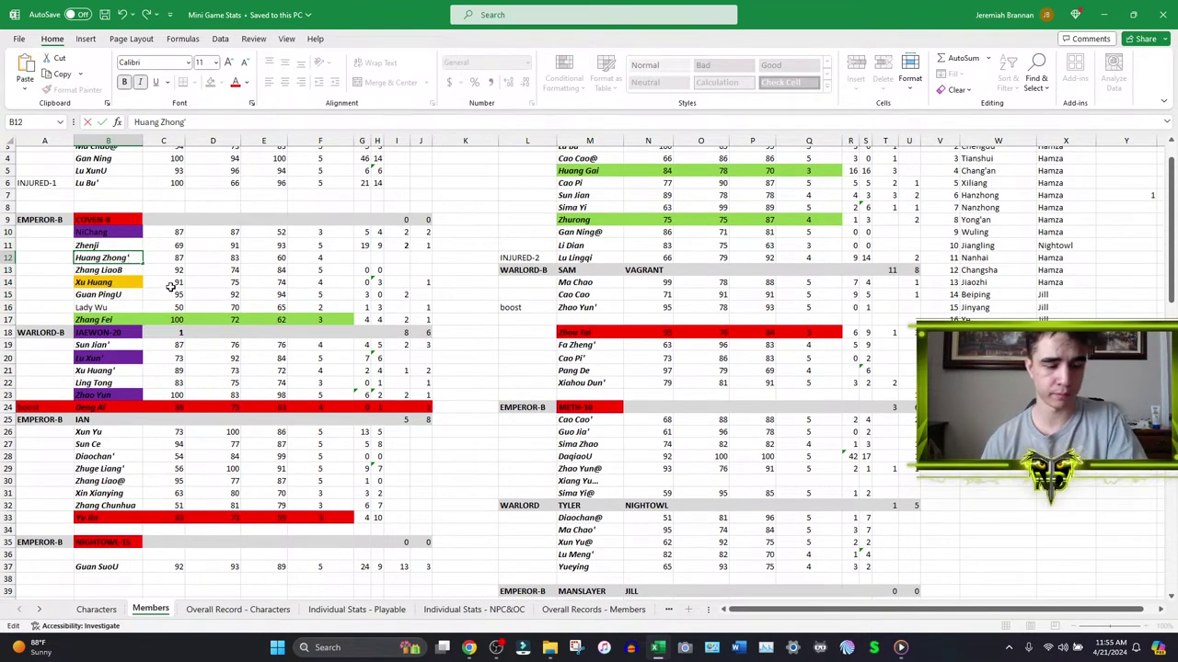
{"action": "key", "text": "Tab"}
{"action": "type", "text": "85"}
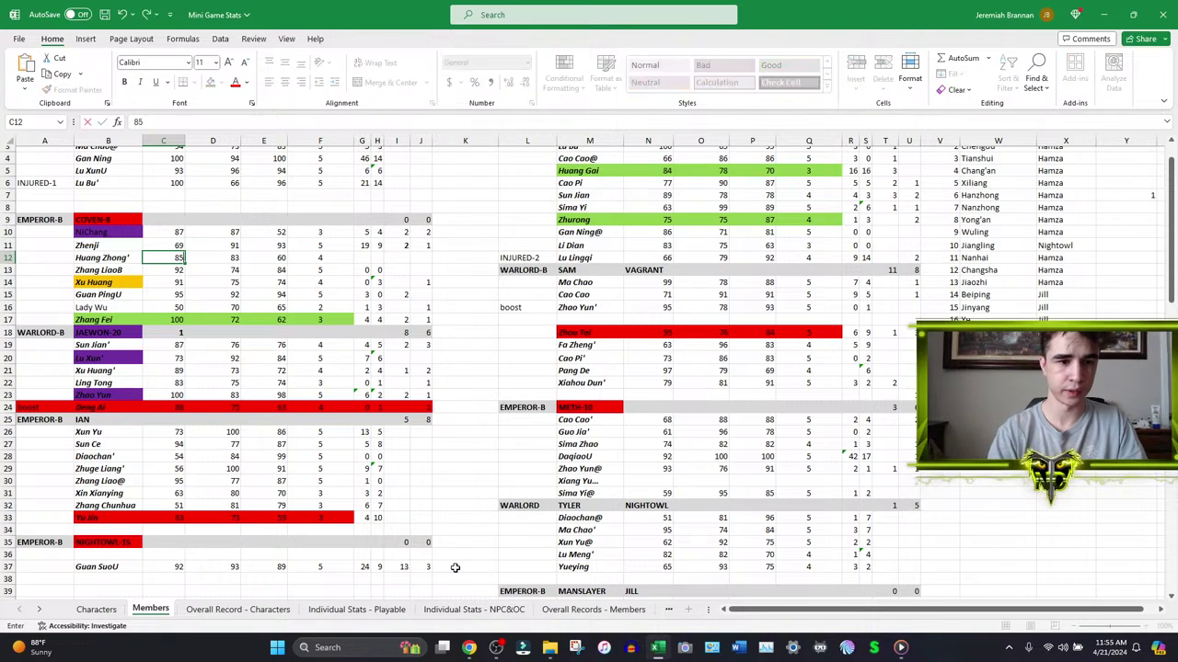
{"action": "key", "text": "Tab"}
{"action": "type", "text": "81"}
{"action": "key", "text": "Tab"}
{"action": "type", "text": "58"}
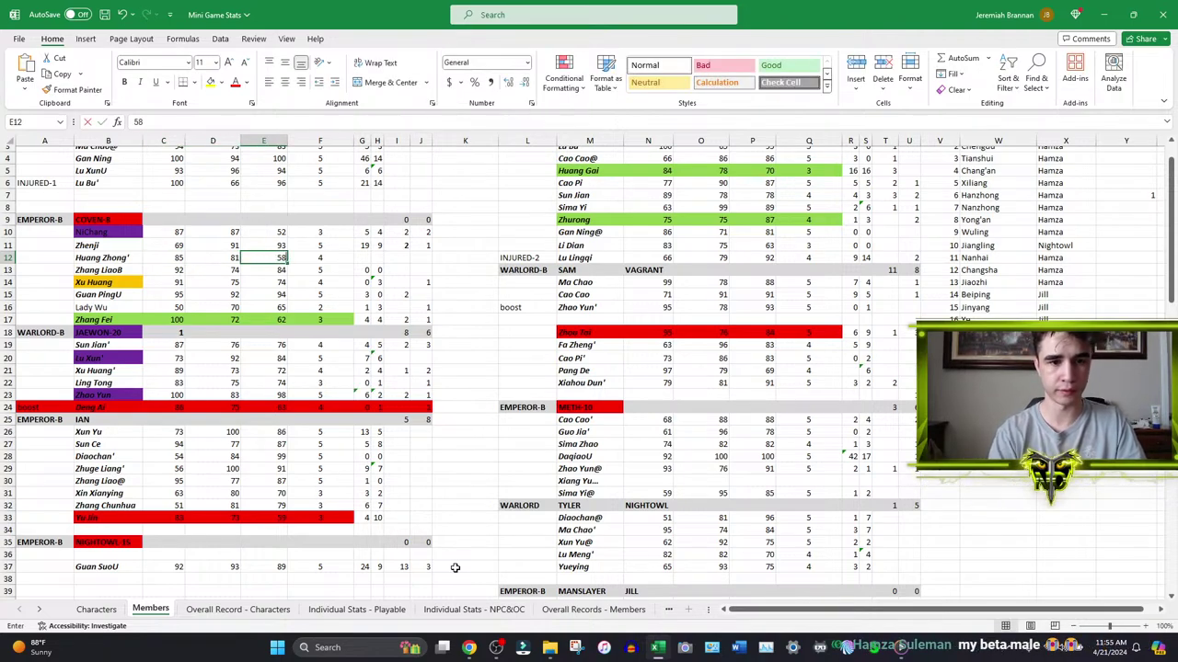
{"action": "key", "text": "Tab"}
- Fill Huang Zhong's win and loss cells G12:H12 with the zero-based record formula, =0+I12 for wins, and save the workbook
{"action": "left_click", "coordinate": [365, 258]}
{"action": "key", "text": "ctrl+c"}
{"action": "left_click_drag", "start_coordinate": [364, 258], "coordinate": [378, 259]}
{"action": "key", "text": "ctrl+v"}
{"action": "key", "text": "Escape"}
{"action": "key", "text": "ctrl+s"}
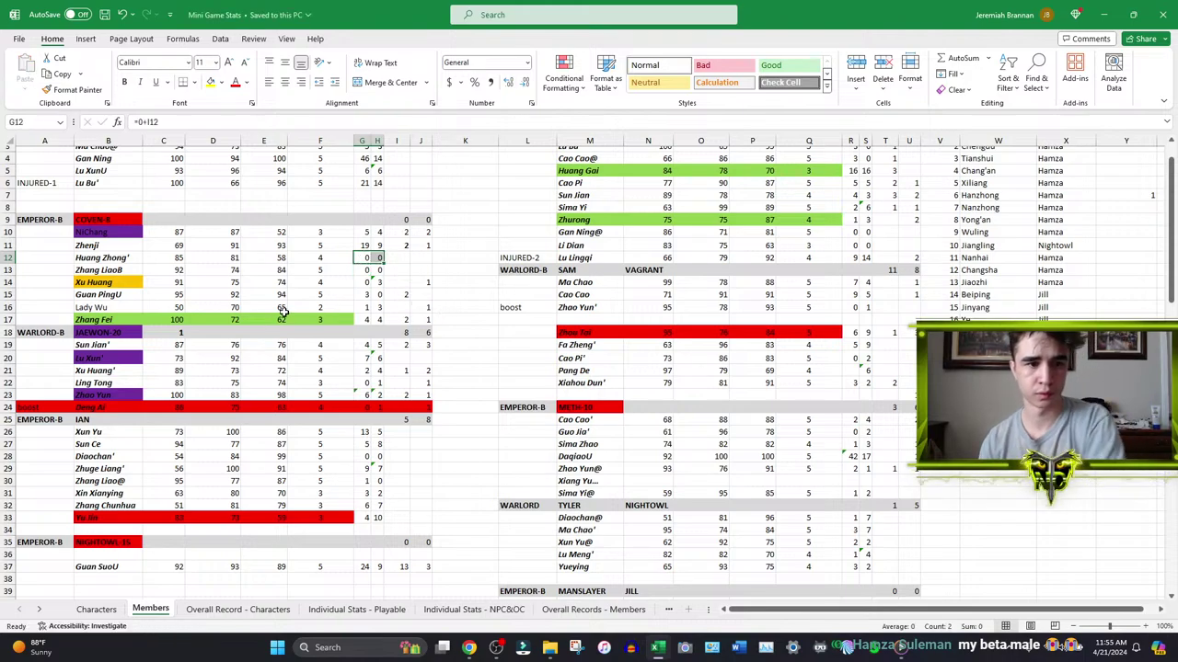
- Duplicate the three Huang Zhong lines in the Characters&Stats paste directly below the originals under a PRIME heading
{"action": "left_click", "coordinate": [469, 647]}
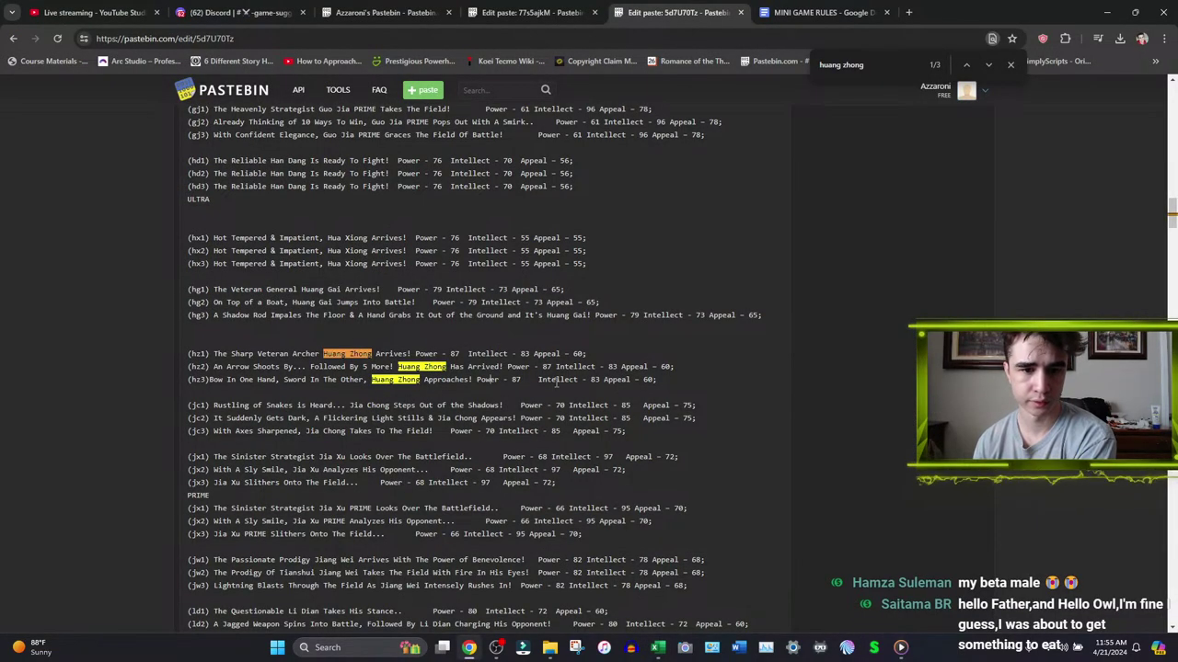
{"action": "left_click_drag", "start_coordinate": [664, 381], "coordinate": [99, 358]}
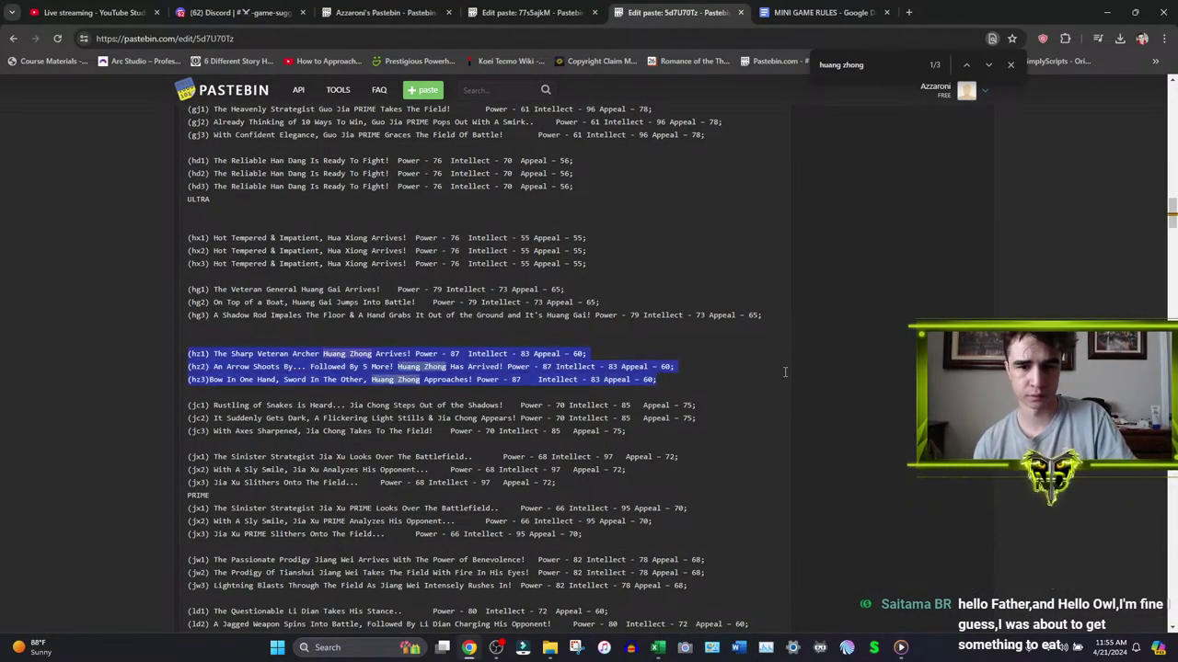
{"action": "left_click", "coordinate": [717, 379]}
{"action": "key", "text": "Return"}
{"action": "key", "text": "Return"}
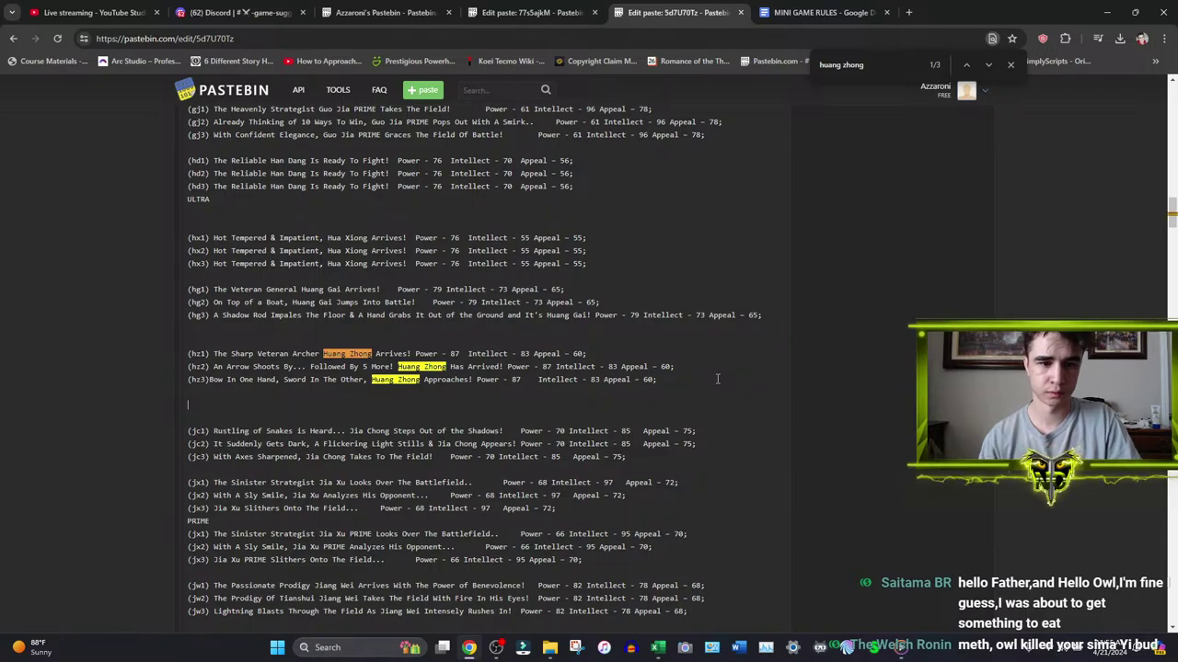
{"action": "key", "text": "ctrl+v"}
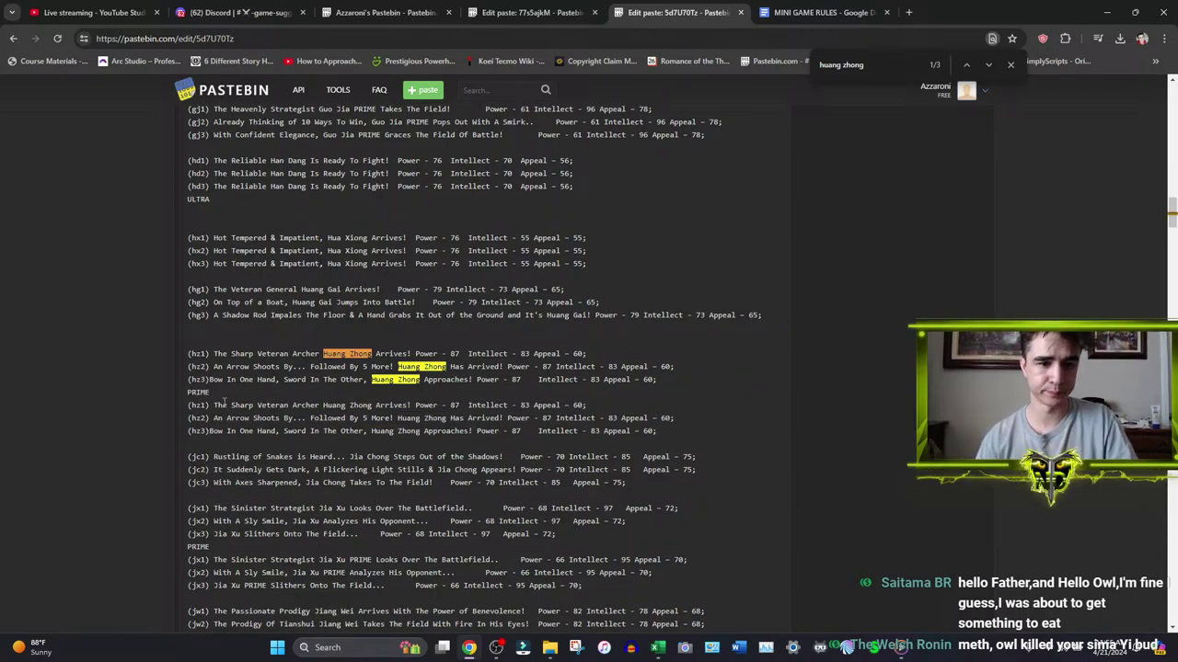
- Insert PRIME after the name Huang Zhong in each of the three duplicated lines
{"action": "double_click", "coordinate": [197, 393]}
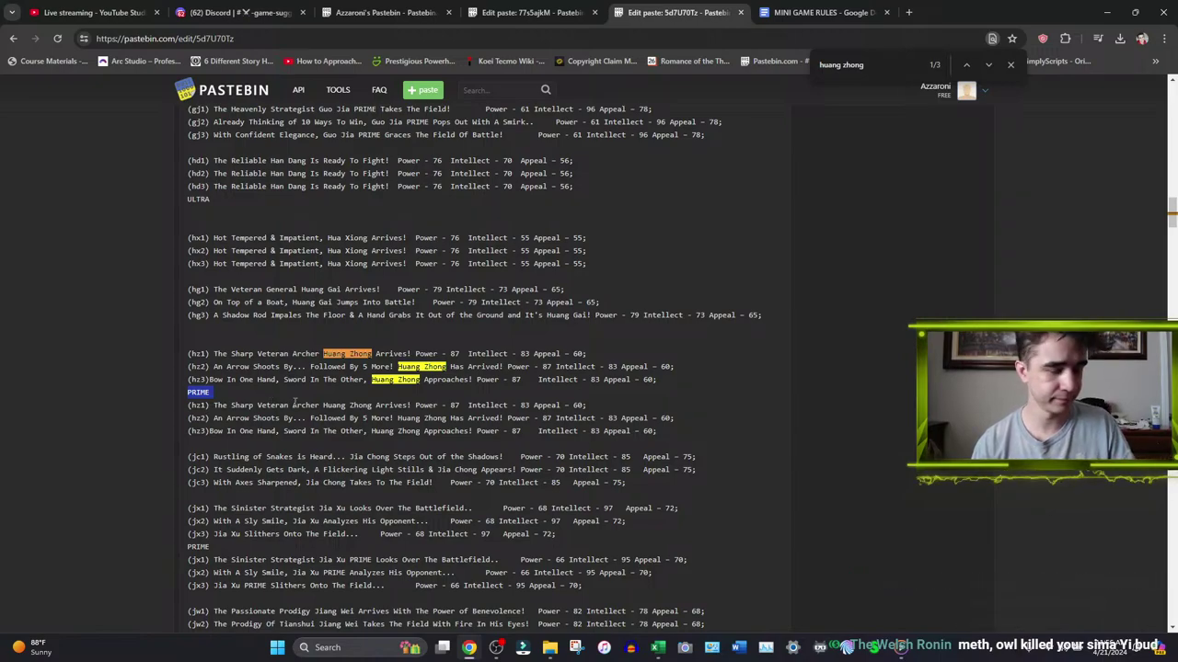
{"action": "left_click", "coordinate": [378, 411]}
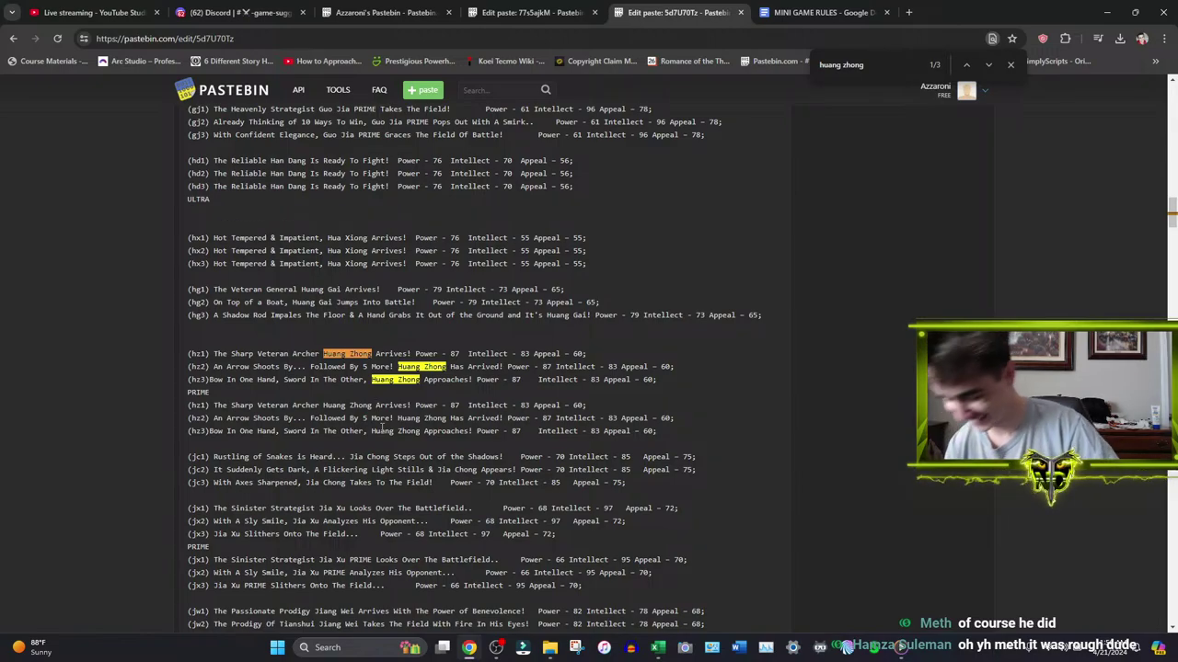
{"action": "type", "text": "PRIME"}
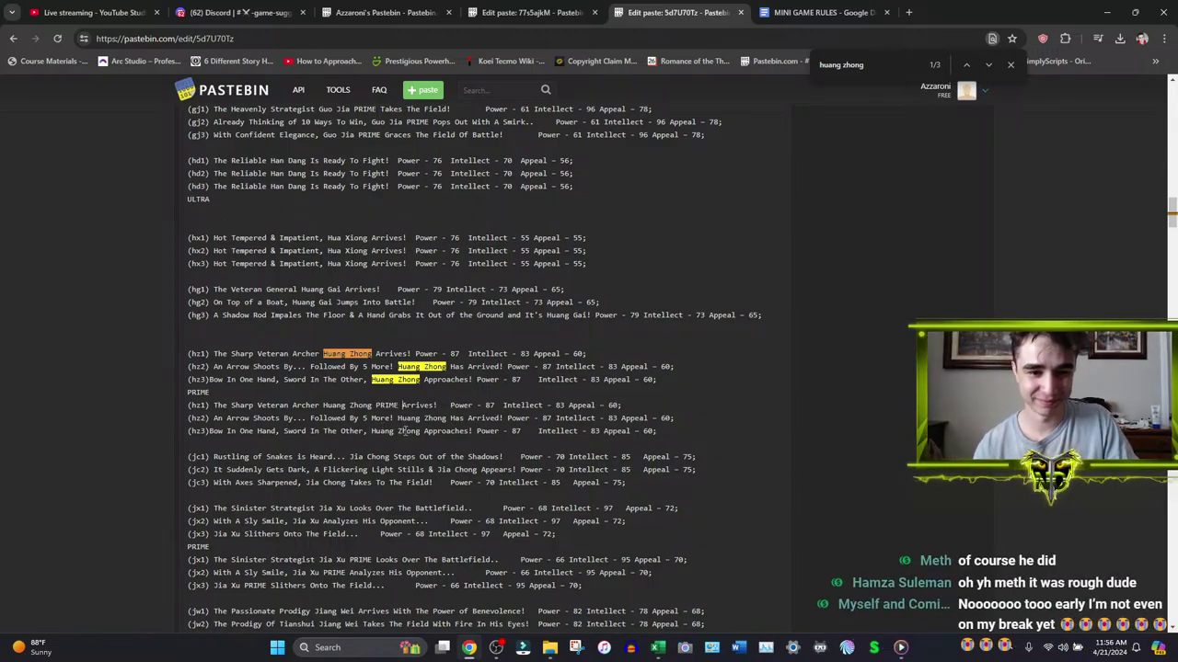
{"action": "left_click", "coordinate": [450, 418]}
{"action": "type", "text": "PRIME"}
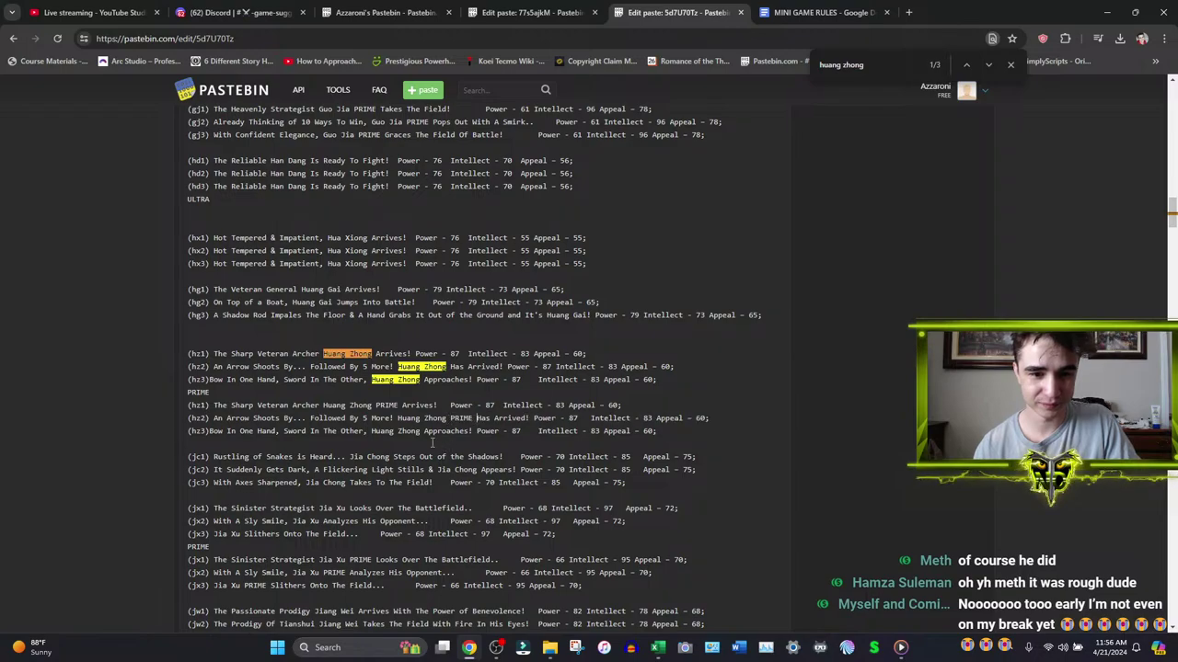
{"action": "left_click", "coordinate": [424, 431]}
{"action": "type", "text": "PRIME"}
- Set Power to 85, Intellect to 81 and Appeal to 58 in the first Huang Zhong PRIME line
{"action": "double_click", "coordinate": [487, 405]}
{"action": "type", "text": "85"}
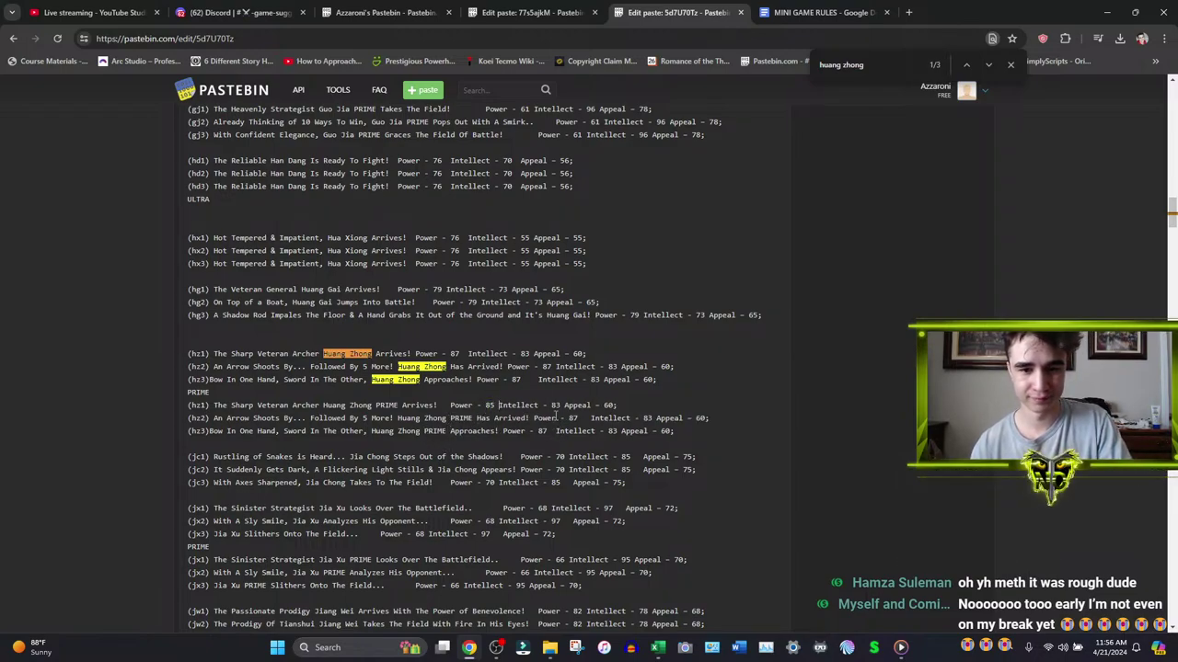
{"action": "double_click", "coordinate": [554, 405]}
{"action": "type", "text": "81"}
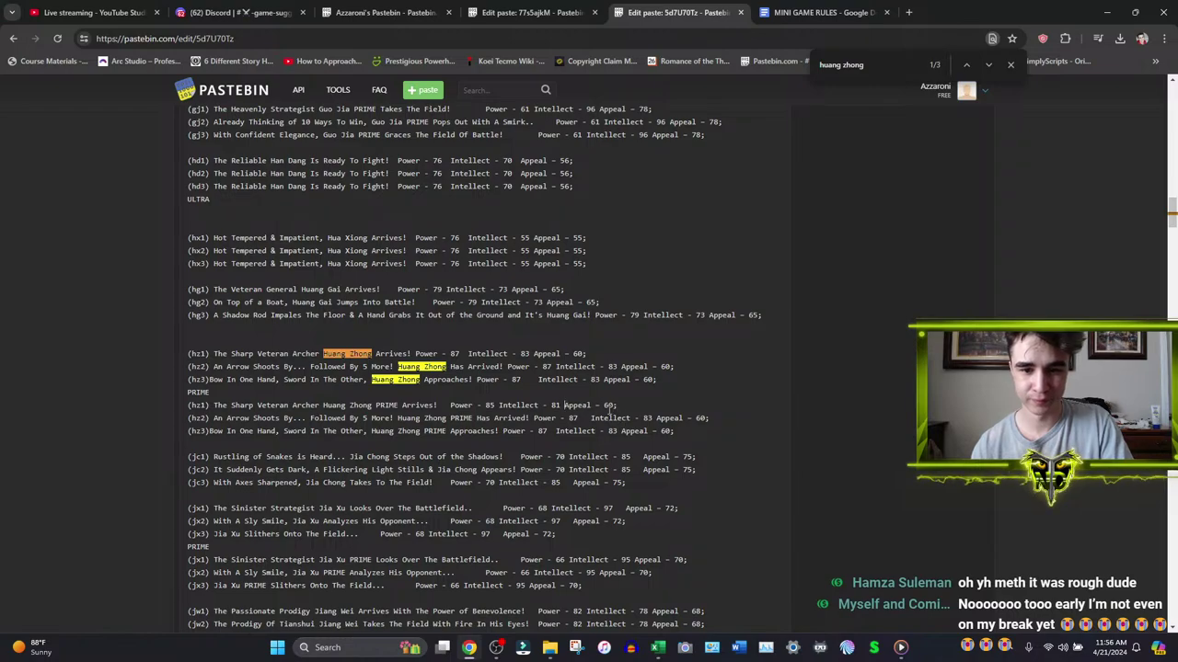
{"action": "type", "text": "58"}
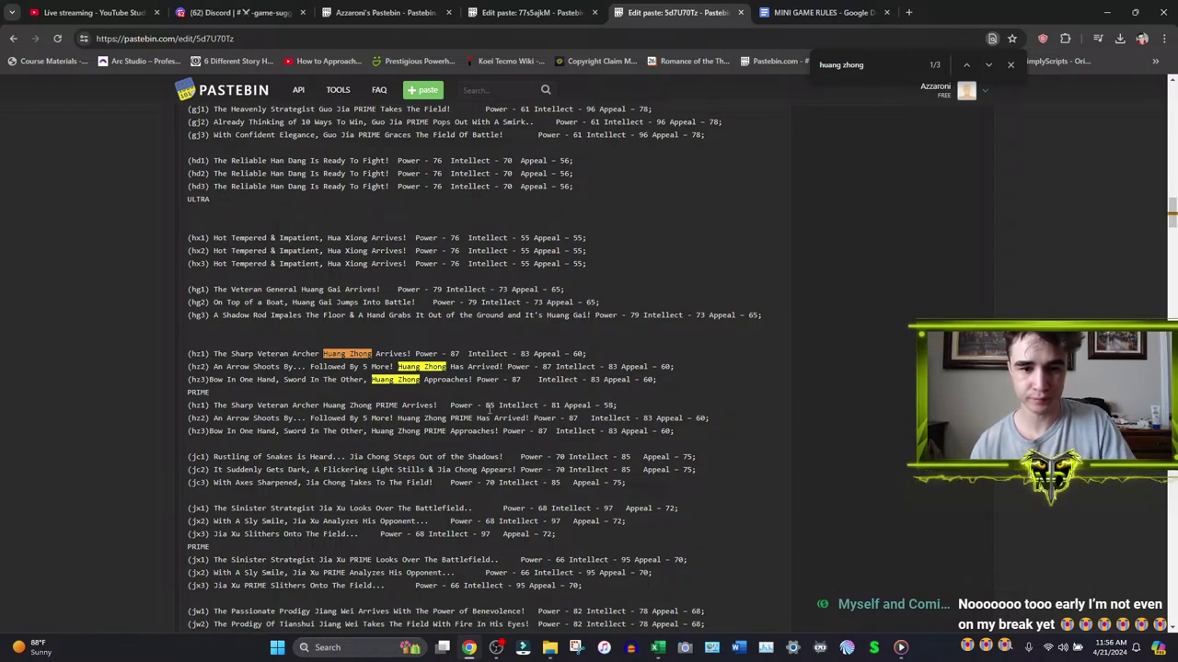
- Replace the stats in the other two Huang Zhong PRIME lines with a copy of the first PRIME line's stats
{"action": "left_click_drag", "start_coordinate": [451, 405], "coordinate": [699, 411]}
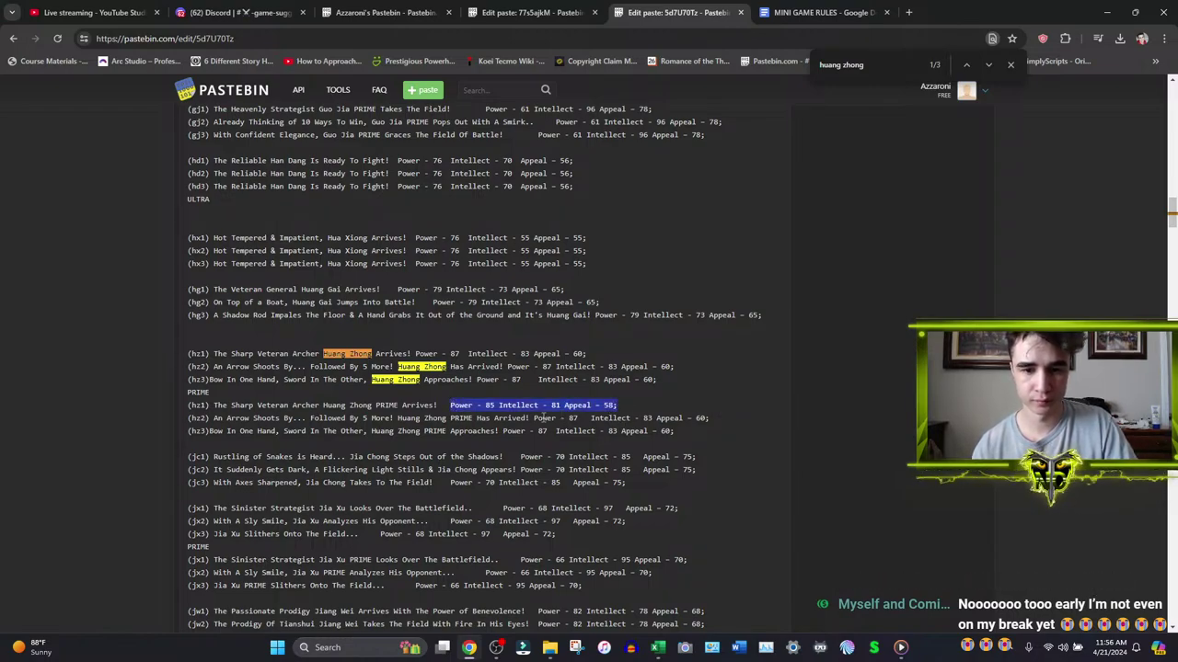
{"action": "left_click_drag", "start_coordinate": [533, 418], "coordinate": [674, 418]}
{"action": "key", "text": "ctrl+v"}
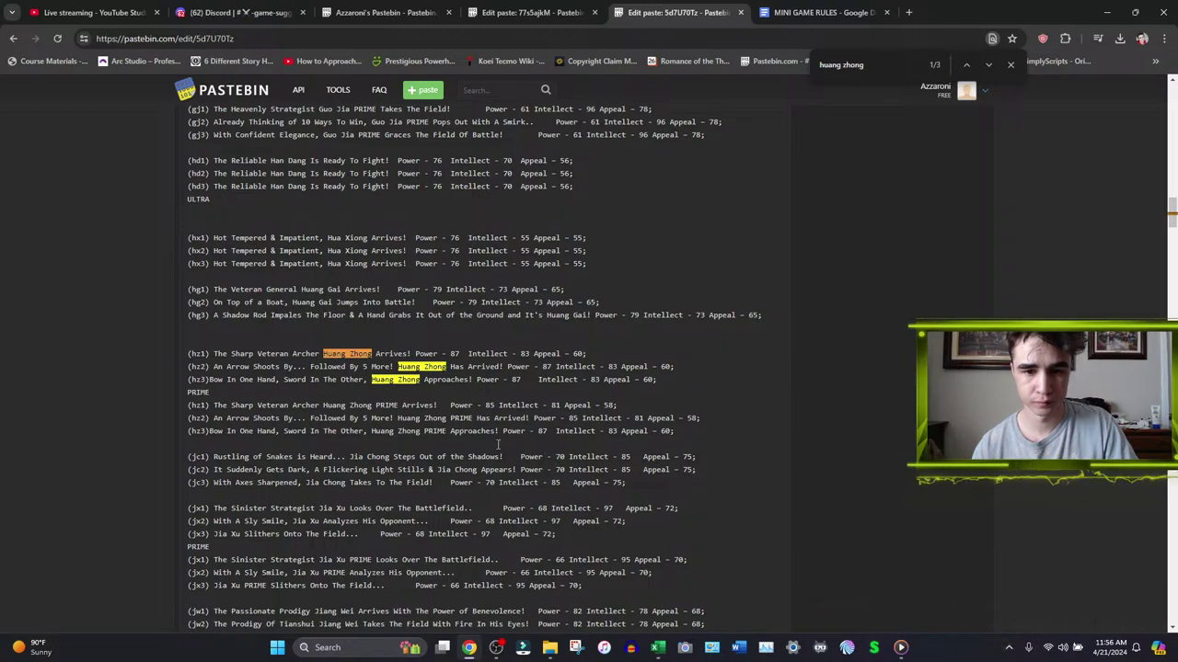
{"action": "left_click_drag", "start_coordinate": [504, 433], "coordinate": [674, 432]}
{"action": "key", "text": "ctrl+v"}
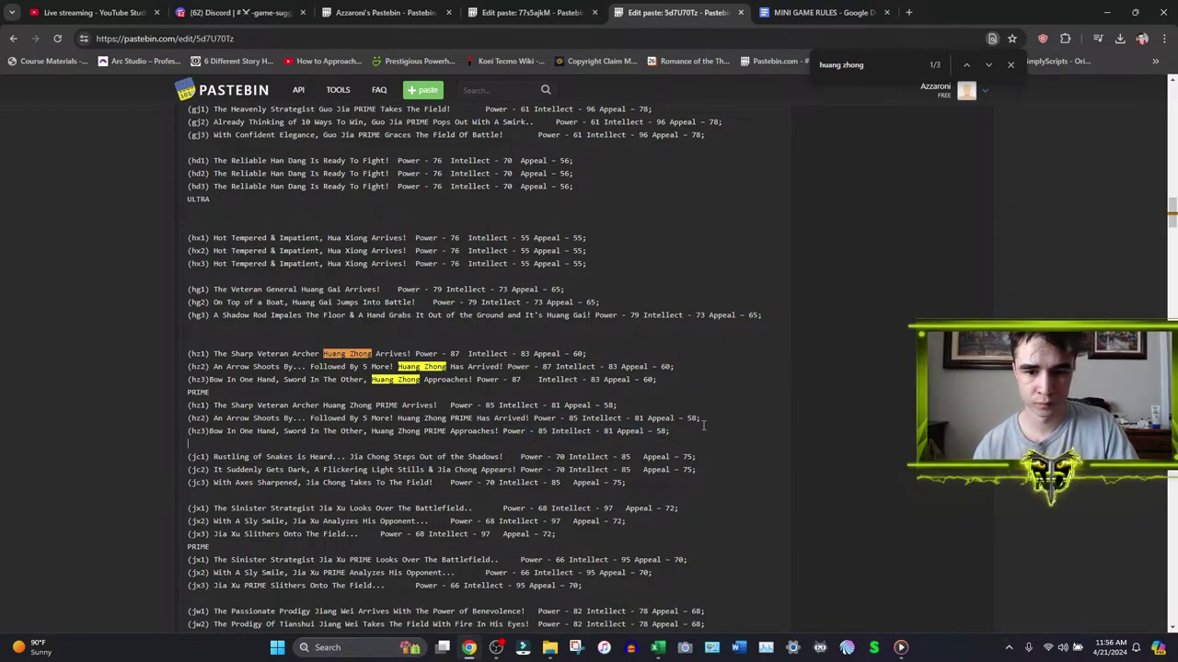
- Copy the three Huang Zhong PRIME lines to the end of the CovenRoster paste
{"action": "left_click_drag", "start_coordinate": [669, 431], "coordinate": [124, 410]}
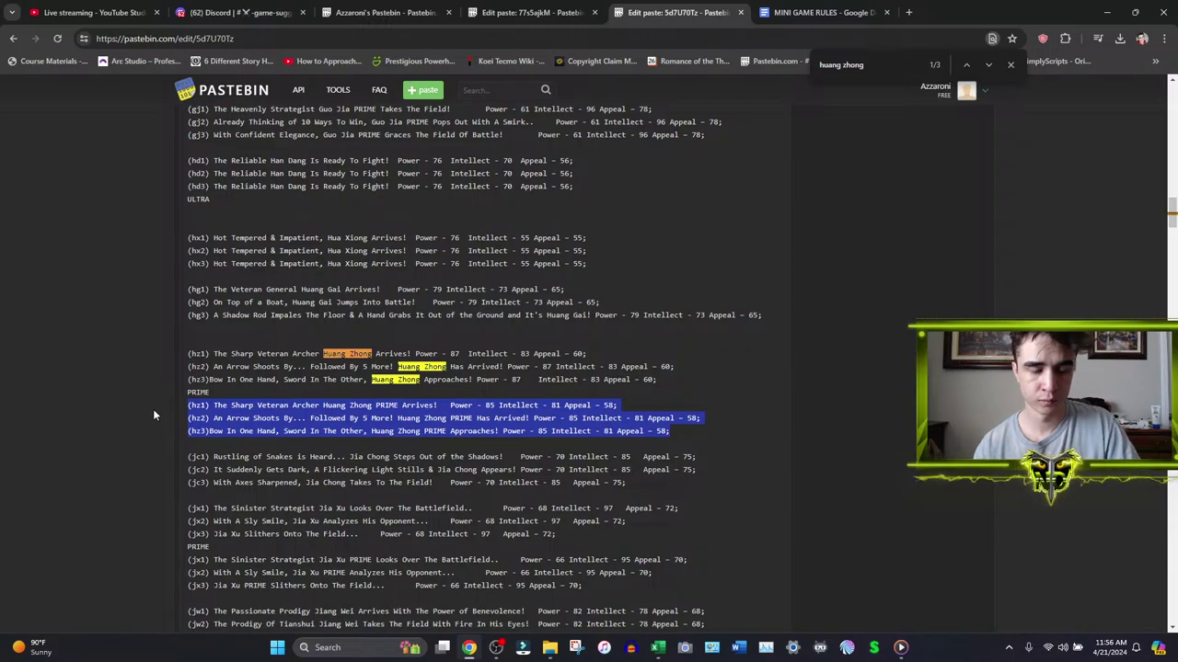
{"action": "left_click", "coordinate": [529, 12]}
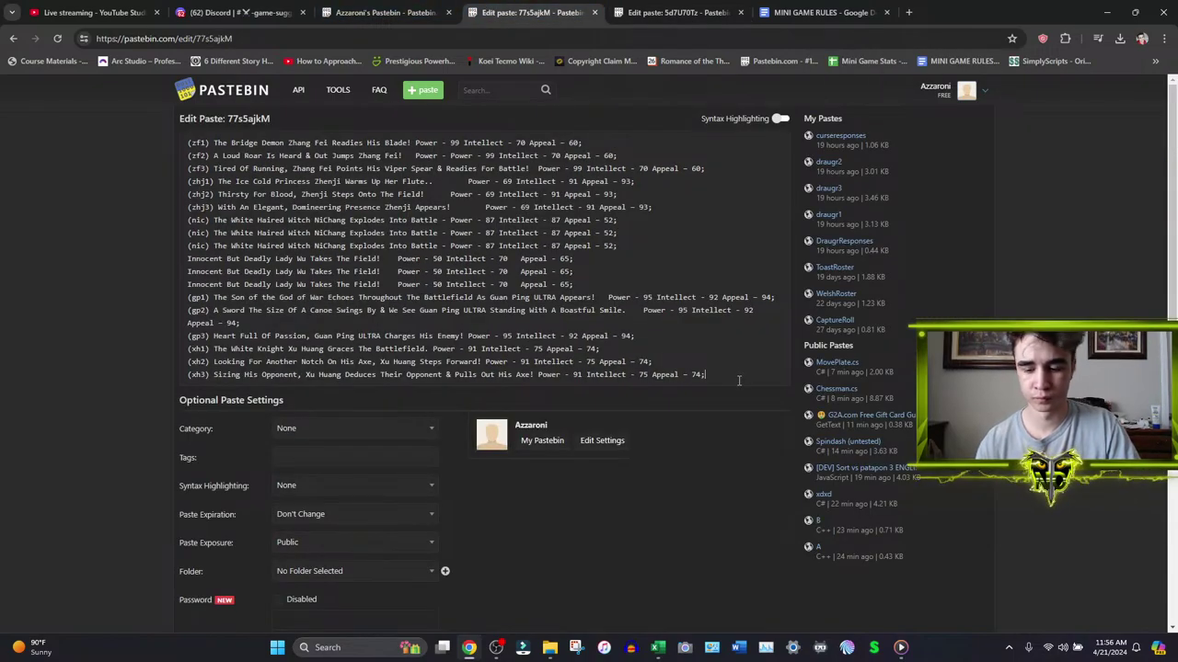
{"action": "key", "text": "ctrl+v"}
- Copy the three Zhang Liao BETA lines from Characters&Stats to the end of the CovenRoster paste and save that paste
{"action": "left_click", "coordinate": [677, 12]}
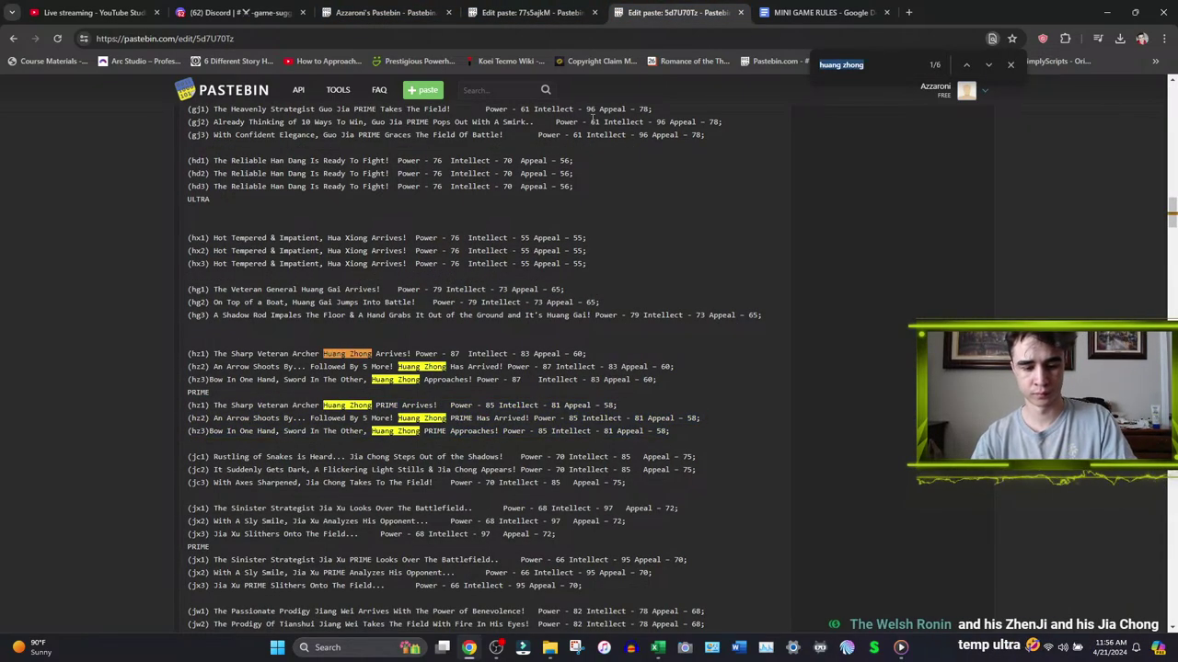
{"action": "type", "text": "ZHANG L"}
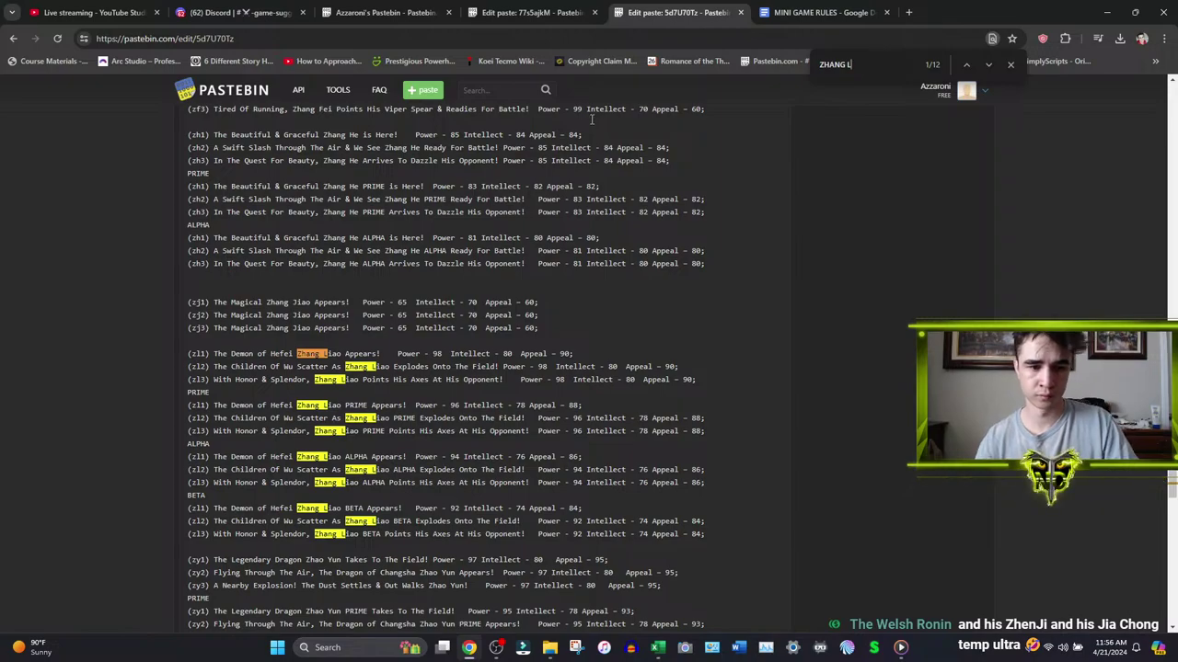
{"action": "scroll", "coordinate": [576, 451], "scroll_direction": "down", "scroll_amount": 2}
{"action": "left_click_drag", "start_coordinate": [707, 416], "coordinate": [64, 381]}
{"action": "key", "text": "ctrl+c"}
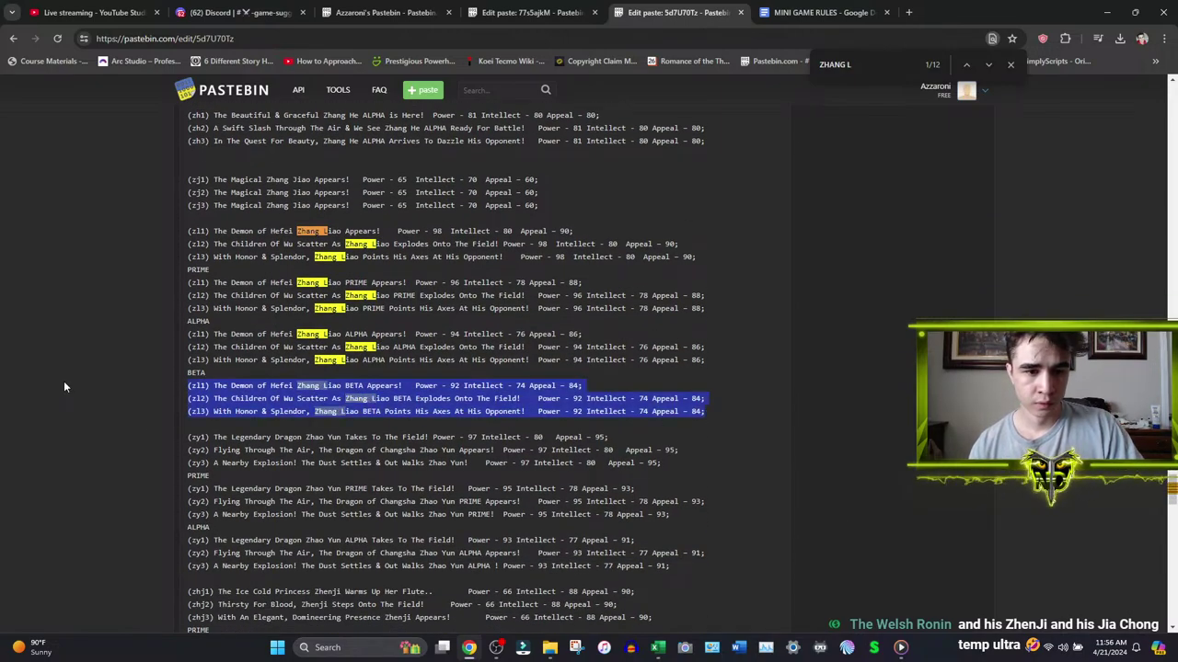
{"action": "left_click", "coordinate": [520, 12]}
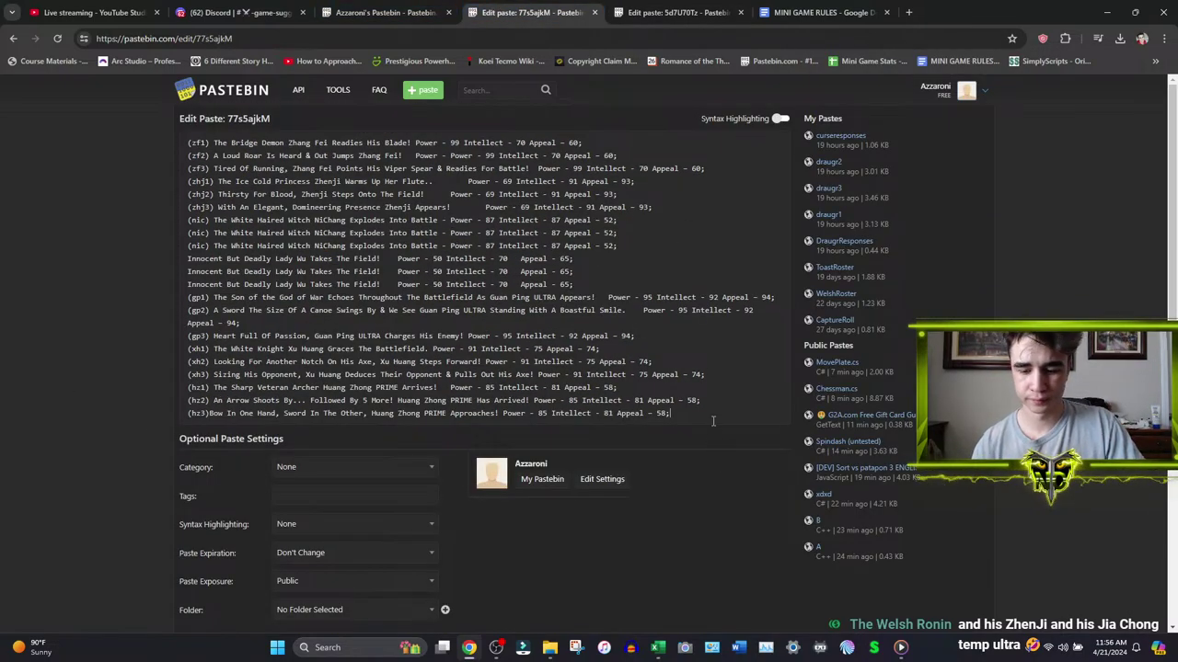
{"action": "key", "text": "ctrl+v"}
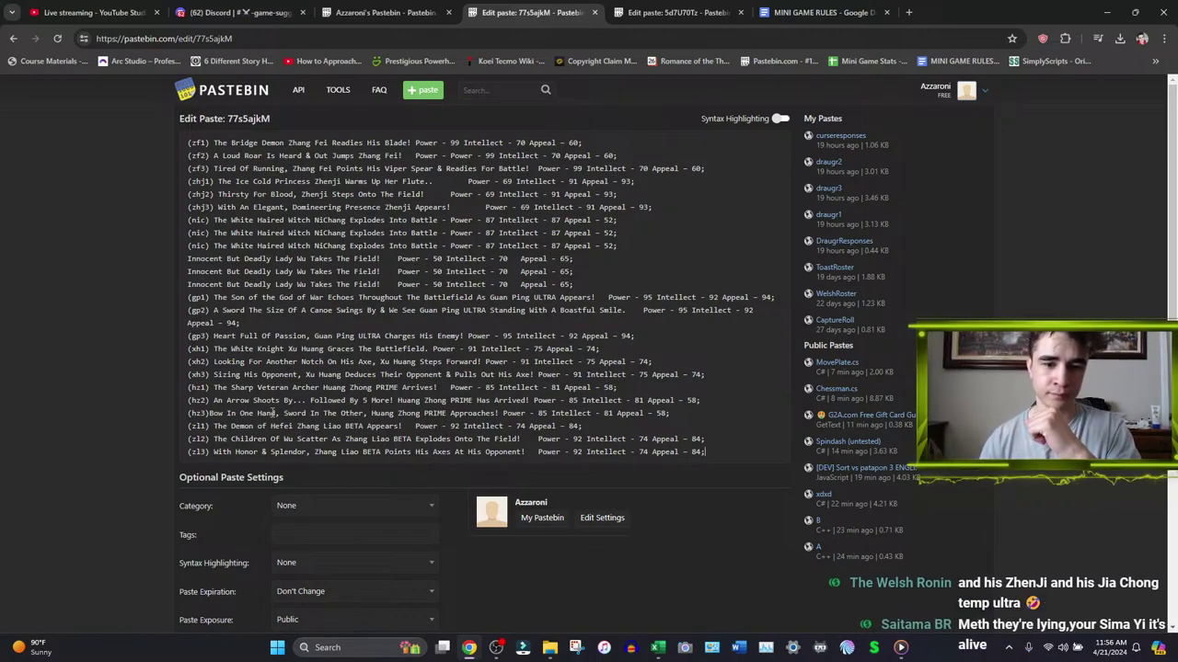
{"action": "scroll", "coordinate": [310, 547], "scroll_direction": "down", "scroll_amount": 3}
{"action": "left_click", "coordinate": [311, 474]}
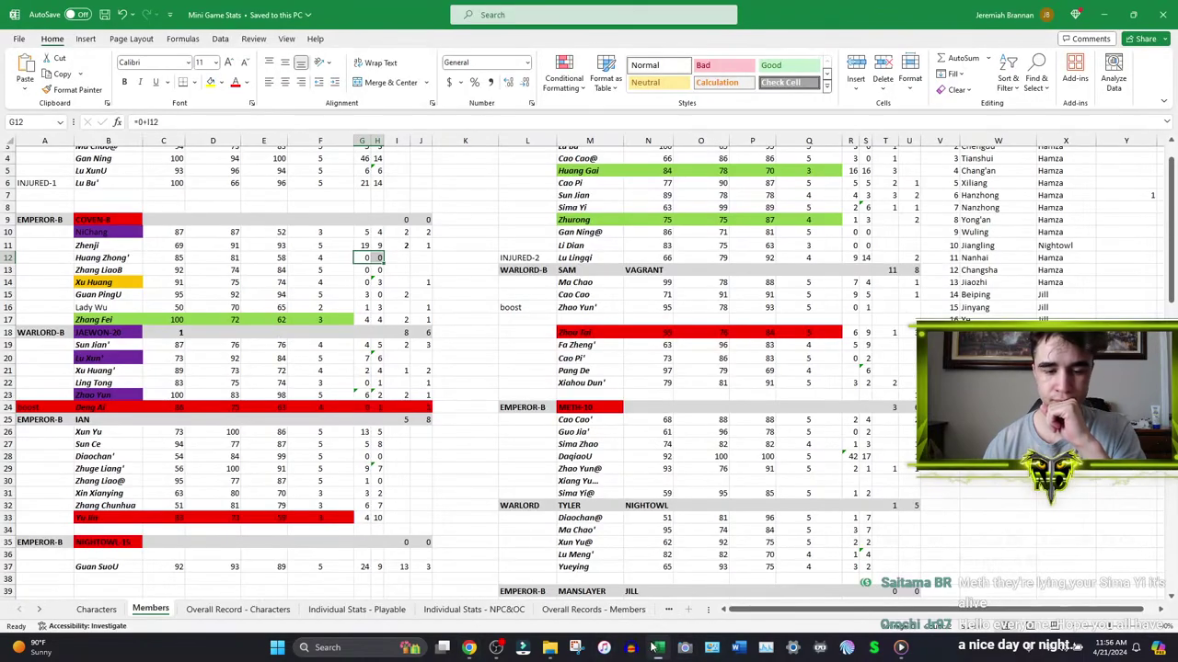
- Switch to the Mini Game Stats workbook and remove the fill colour from the NiChang and Xu Huang cells in the Coven roster
{"action": "left_click", "coordinate": [658, 648]}
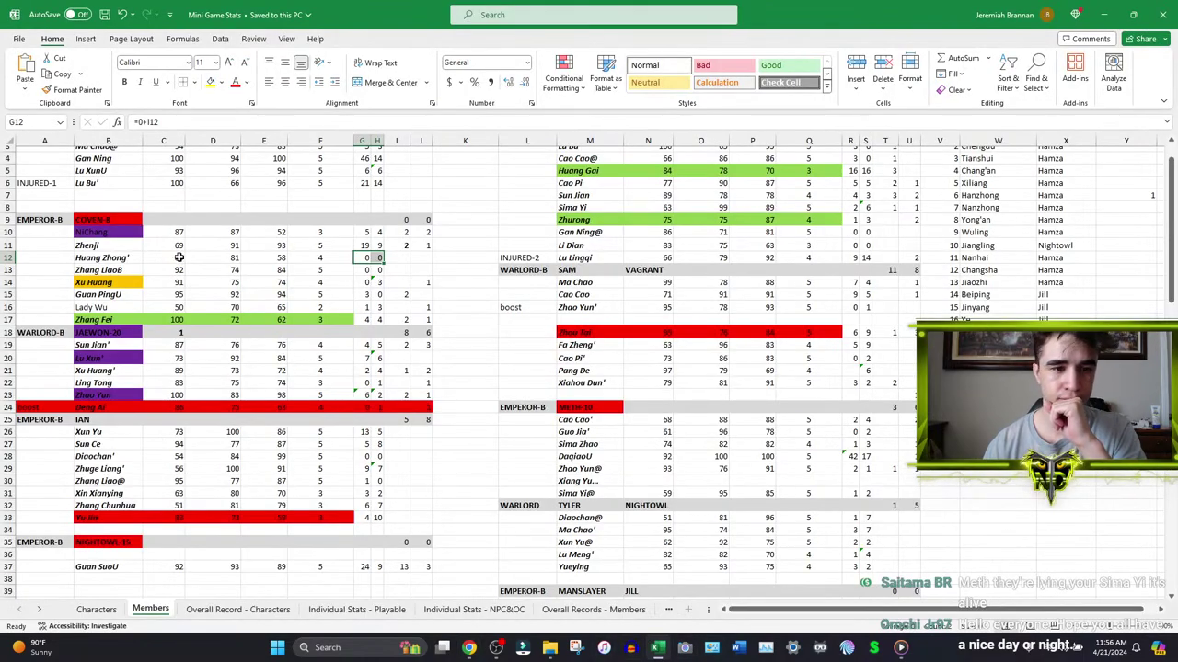
{"action": "left_click", "coordinate": [107, 232]}
{"action": "left_click", "coordinate": [223, 83]}
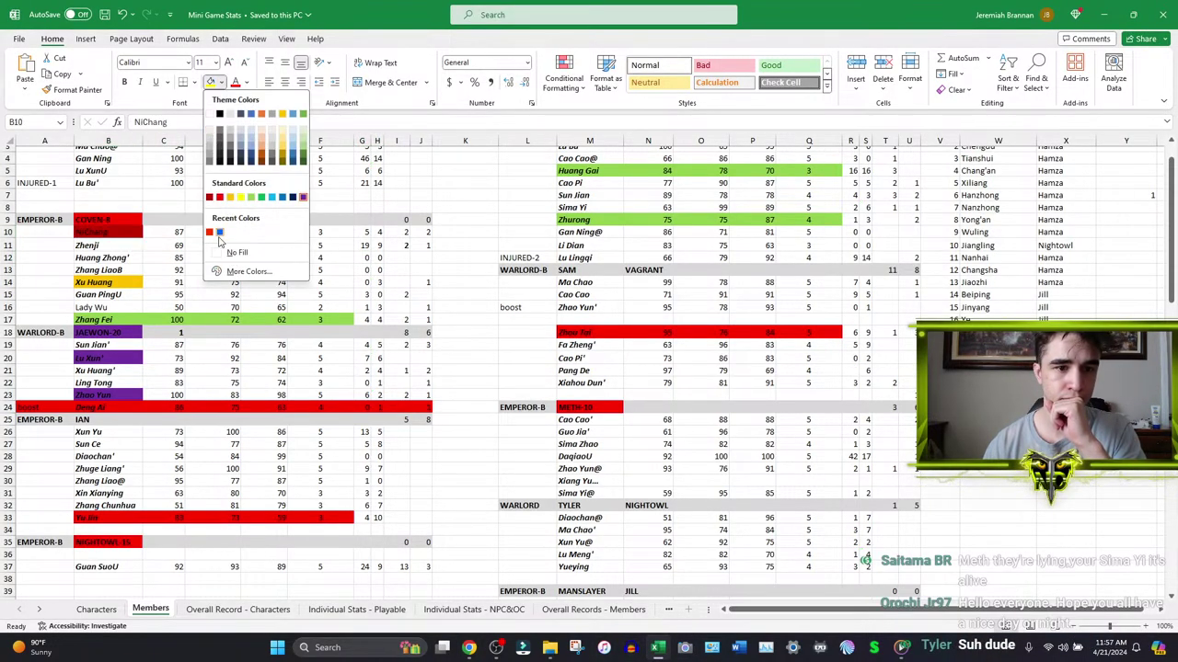
{"action": "left_click", "coordinate": [233, 247]}
{"action": "left_click", "coordinate": [134, 281]}
{"action": "left_click", "coordinate": [210, 82]}
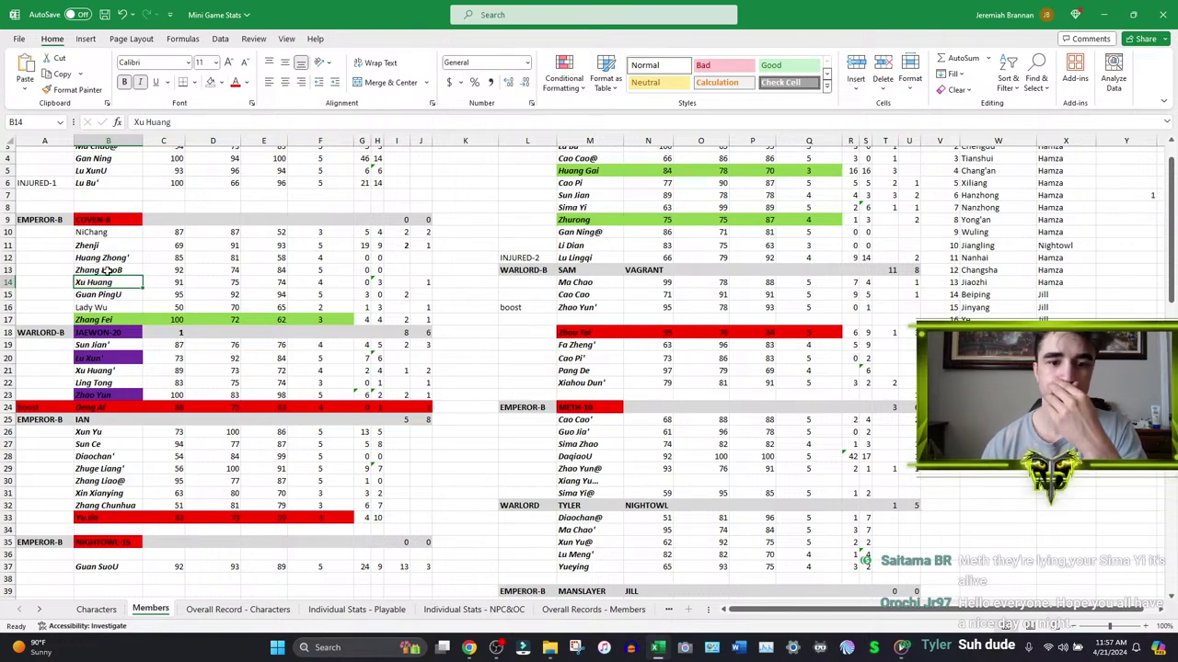
{"action": "left_click_drag", "start_coordinate": [101, 232], "coordinate": [108, 326]}
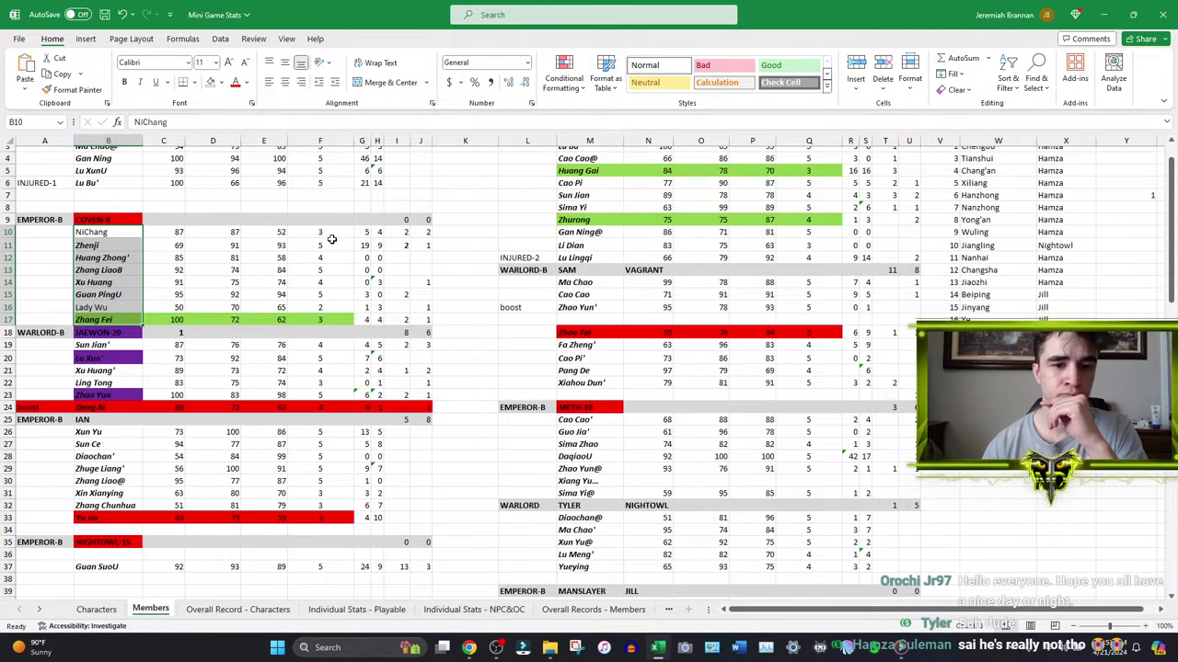
- Copy Ma Chao@'s W formula into NiChang's W cell and clear NiChang's W© value
{"action": "scroll", "coordinate": [366, 186], "scroll_direction": "up", "scroll_amount": 1}
{"action": "left_click", "coordinate": [365, 186]}
{"action": "key", "text": "ctrl+c"}
{"action": "right_click", "coordinate": [366, 269]}
{"action": "left_click", "coordinate": [387, 311]}
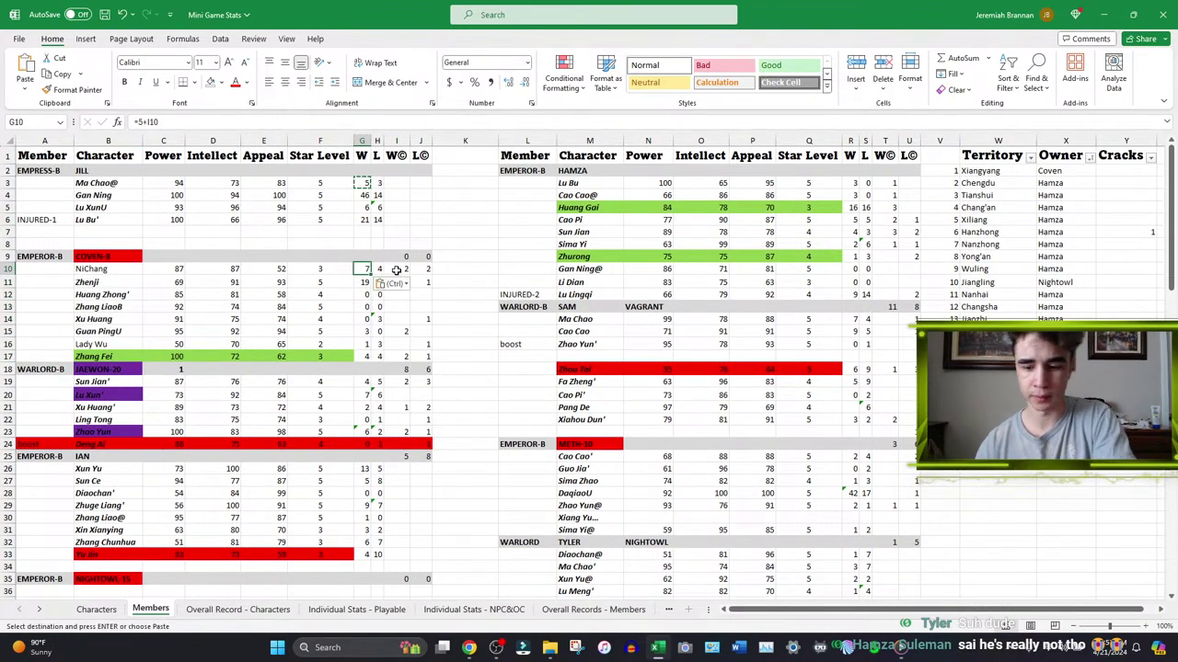
{"action": "left_click", "coordinate": [398, 269]}
- Change NiChang's L formula to =4+J10 and clear the L© value in that row
{"action": "double_click", "coordinate": [379, 268]}
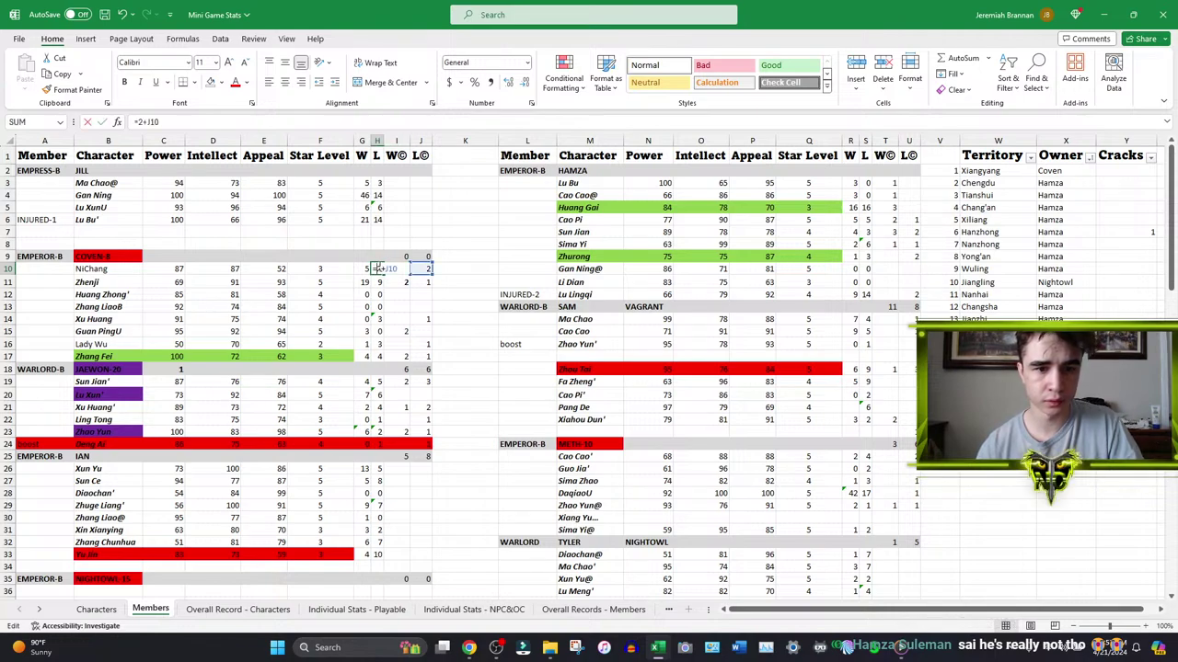
{"action": "type", "text": "+2"}
{"action": "key", "text": "Return"}
{"action": "left_click", "coordinate": [423, 269]}
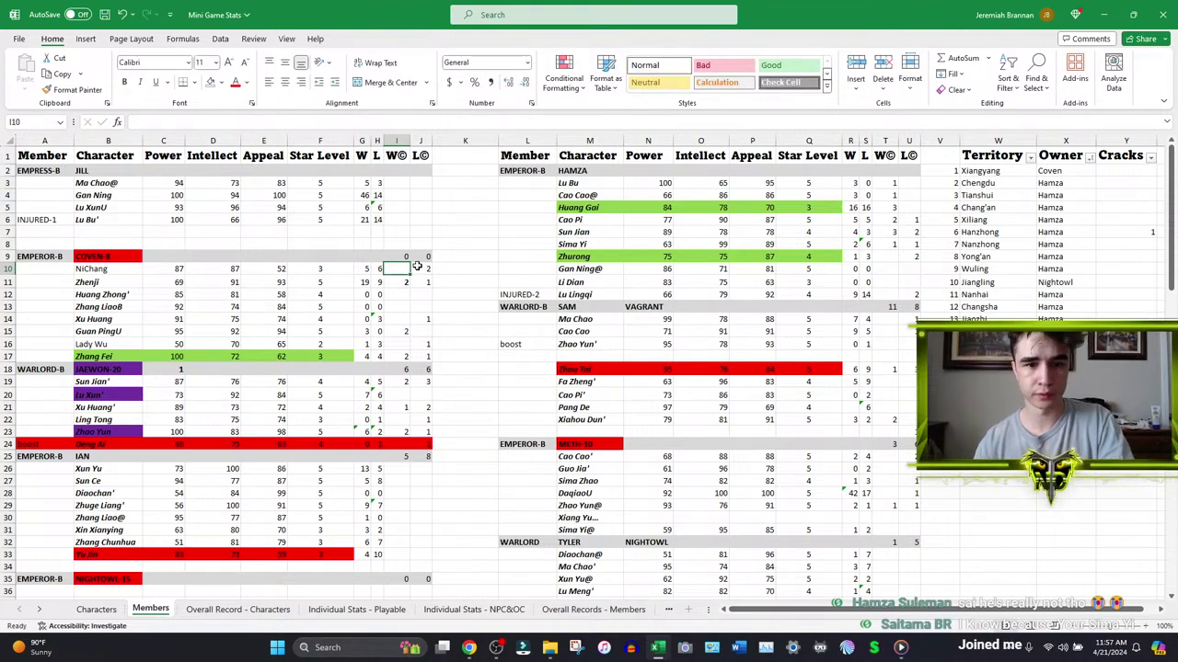
{"action": "key", "text": "Delete"}
- Set Zhenji's base record to 19 wins and 9 losses in the formulas and clear the row's W© and L© values
{"action": "double_click", "coordinate": [367, 284]}
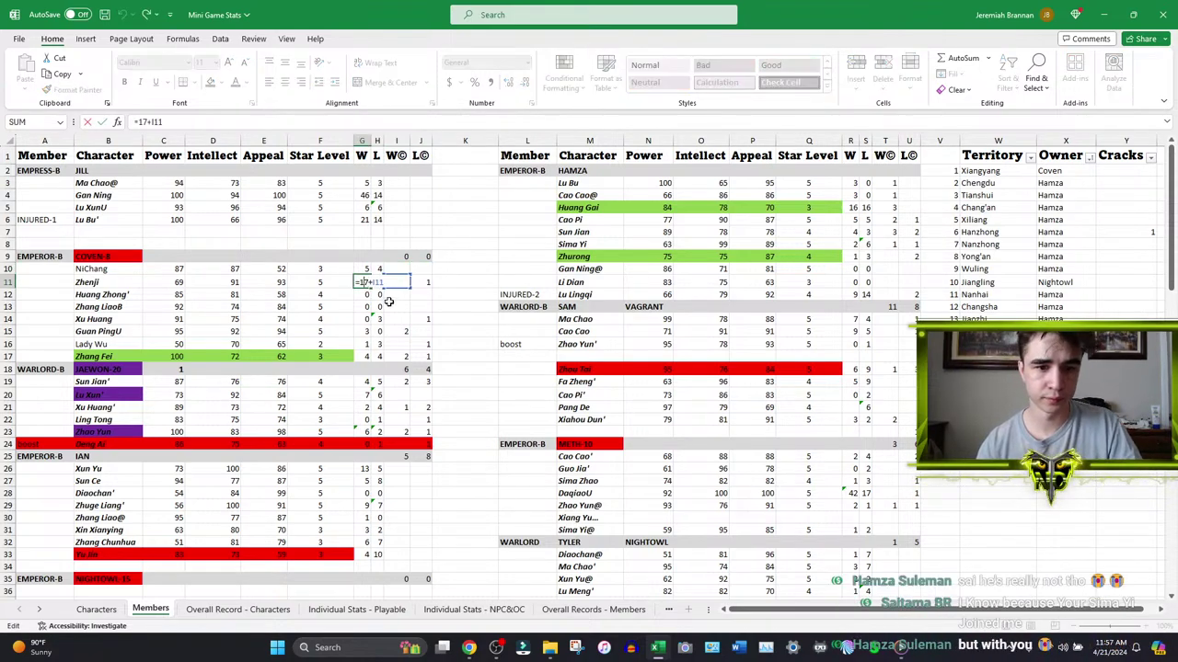
{"action": "type", "text": "+2"}
{"action": "key", "text": "Return"}
{"action": "left_click", "coordinate": [396, 282]}
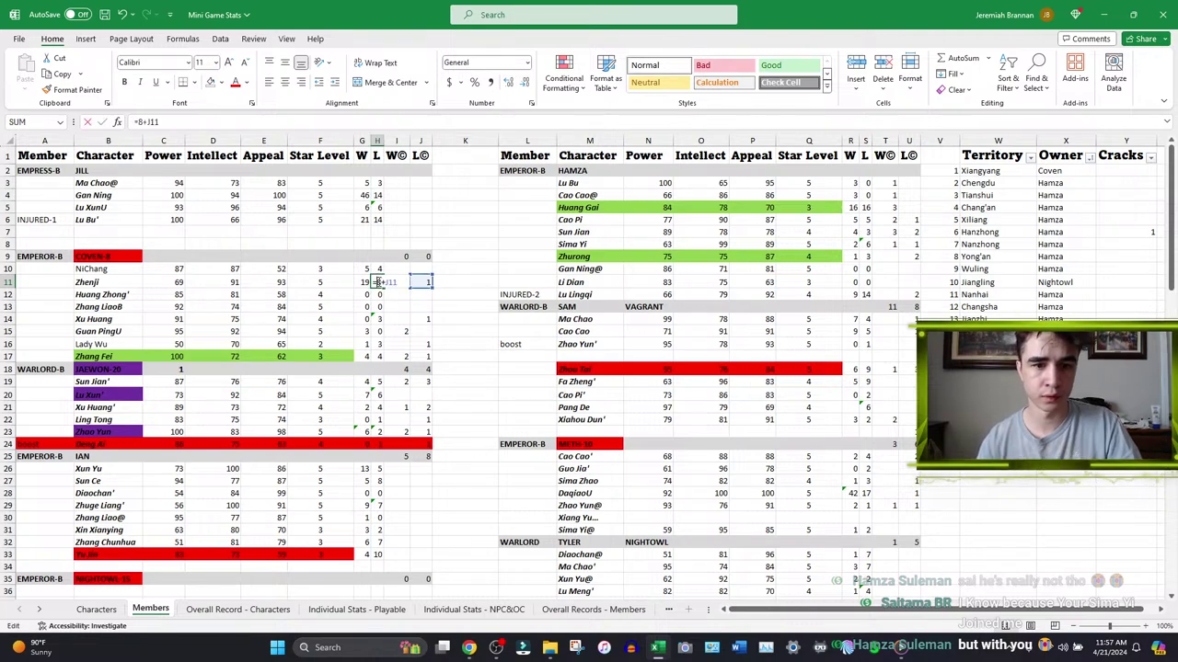
{"action": "left_click", "coordinate": [430, 280]}
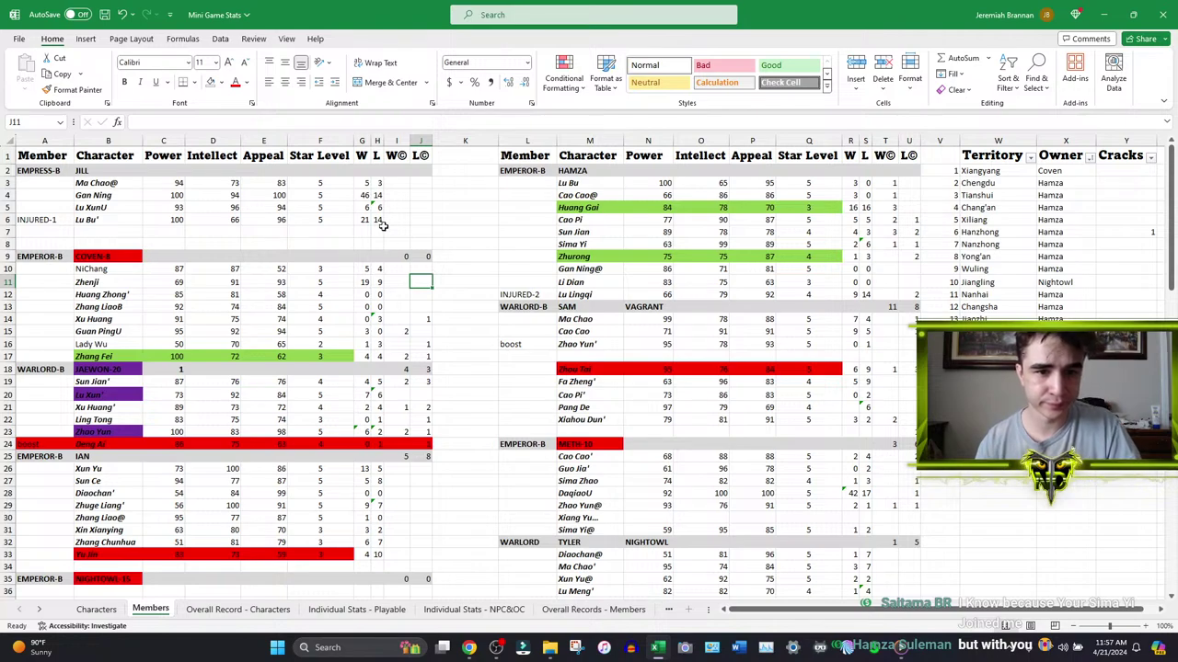
- Copy Ma Chao@'s L formula to Xu Huang's L, Guan PingU's W and Lady Wu's L, and clear W© and L© in rows 14 to 16
{"action": "left_click", "coordinate": [377, 182]}
{"action": "key", "text": "ctrl+c"}
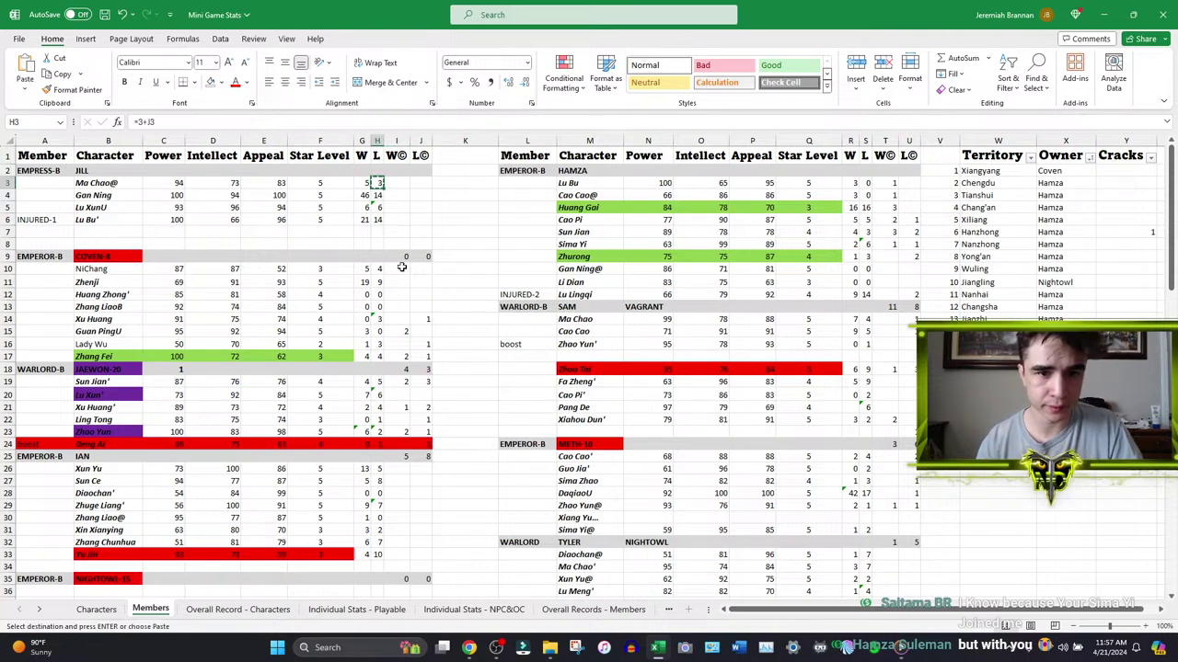
{"action": "left_click", "coordinate": [377, 319]}
{"action": "left_click", "coordinate": [377, 344], "text": "ctrl"}
{"action": "key", "text": "ctrl+v"}
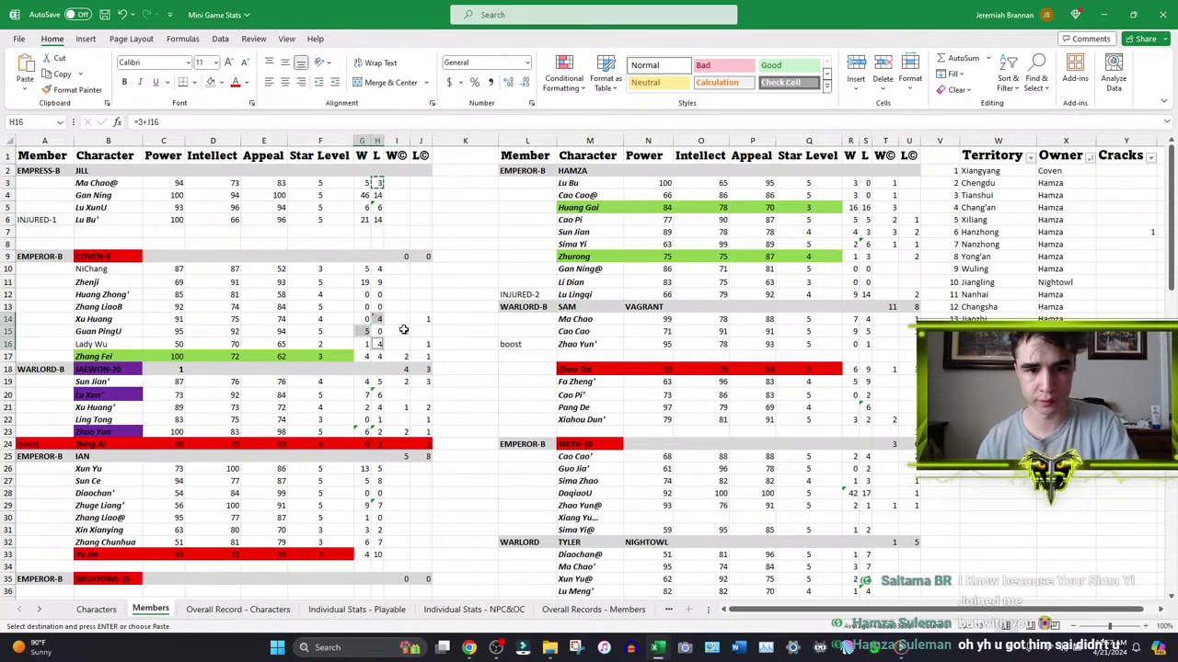
{"action": "left_click_drag", "start_coordinate": [401, 319], "coordinate": [422, 345]}
{"action": "key", "text": "Delete"}
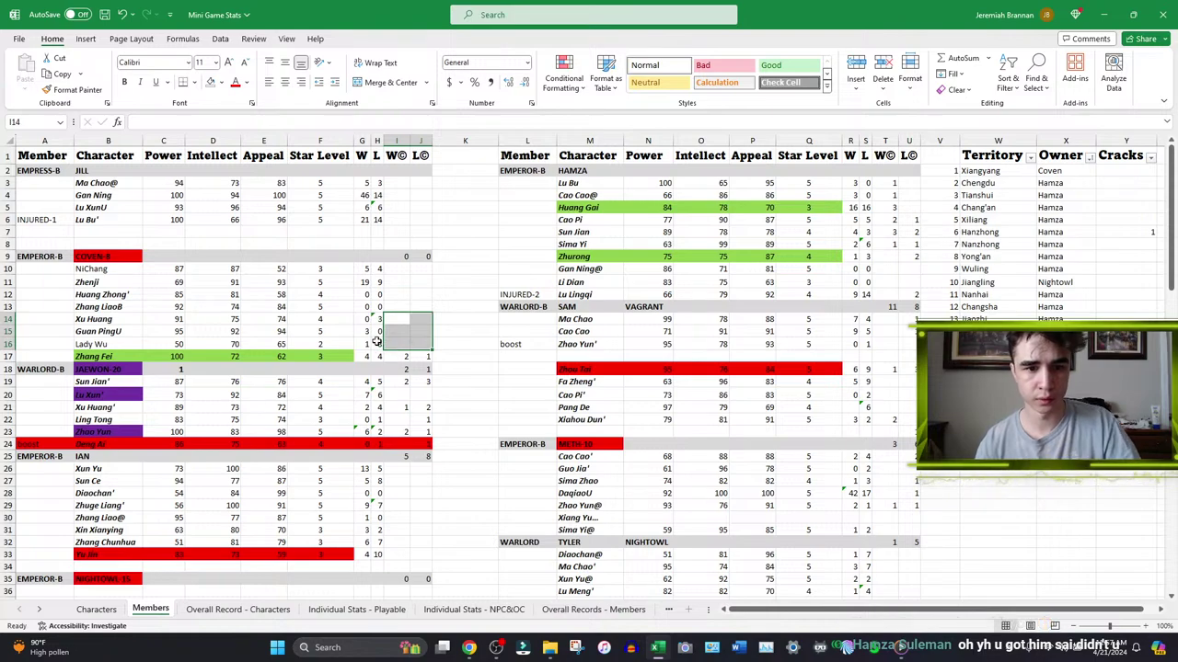
- Copy NiChang's L formula into Zhang Fei's W and L cells and clear Zhang Fei's W© and L© values
{"action": "left_click", "coordinate": [377, 268]}
{"action": "key", "text": "ctrl+c"}
{"action": "left_click_drag", "start_coordinate": [363, 356], "coordinate": [421, 356]}
{"action": "key", "text": "Delete"}
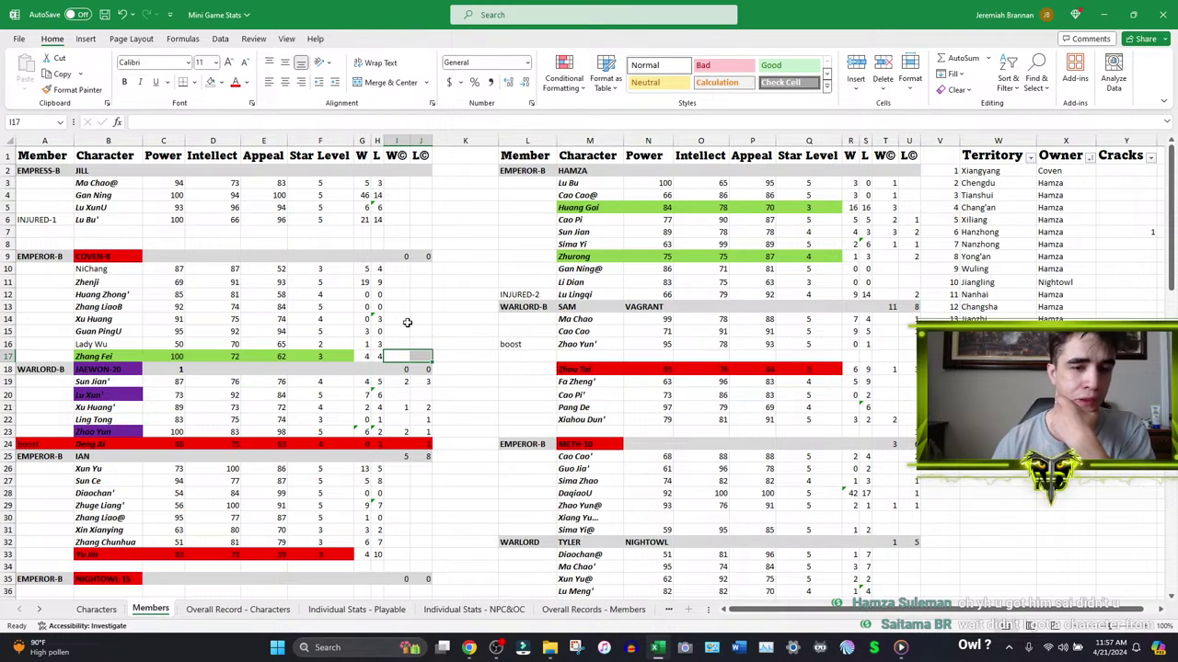
- Change the number after the member's name in cell B18 to 18
{"action": "scroll", "coordinate": [99, 282], "scroll_direction": "down", "scroll_amount": 2}
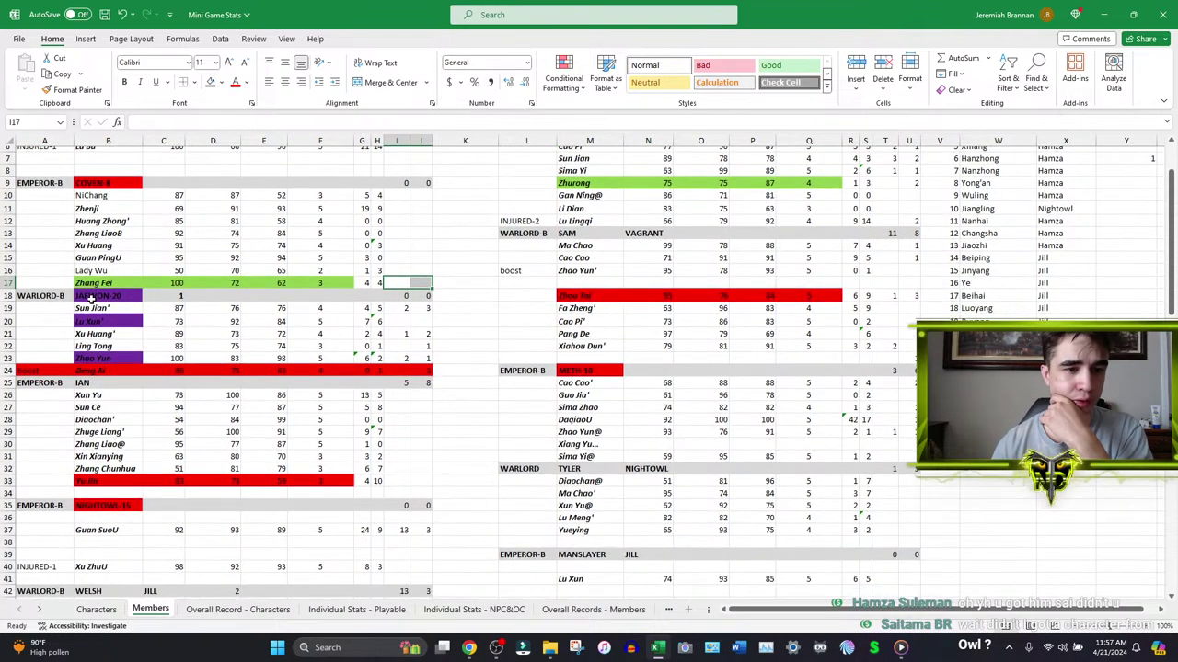
{"action": "double_click", "coordinate": [127, 296]}
{"action": "key", "text": "BackSpace"}
{"action": "key", "text": "BackSpace"}
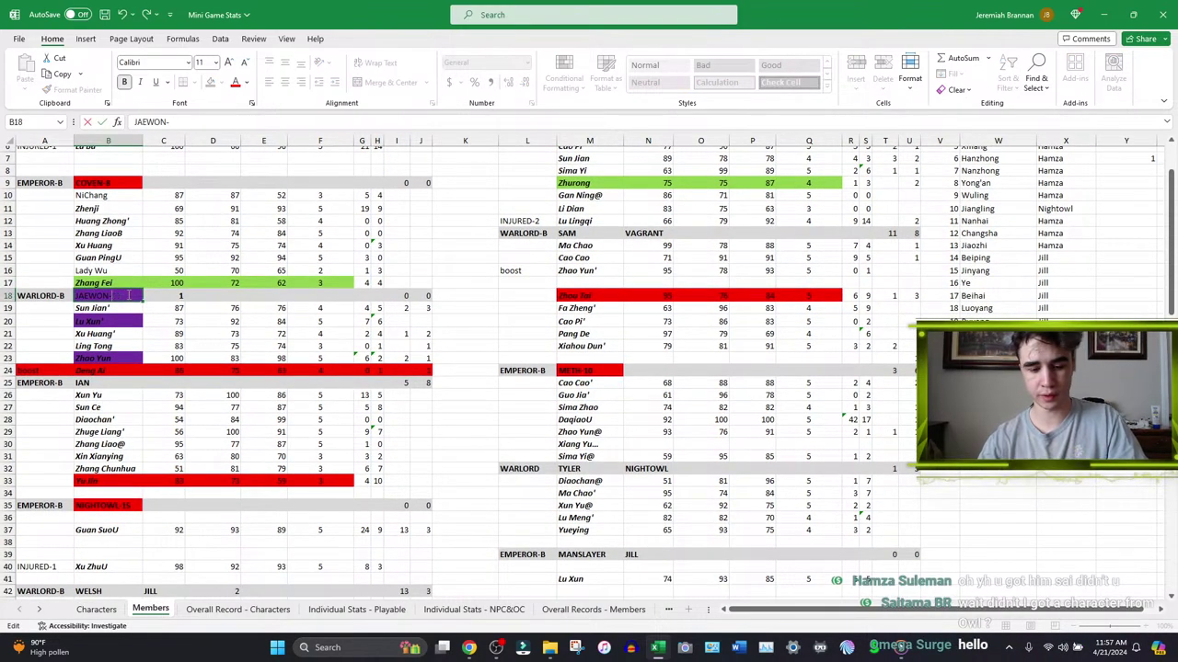
{"action": "left_click", "coordinate": [27, 309]}
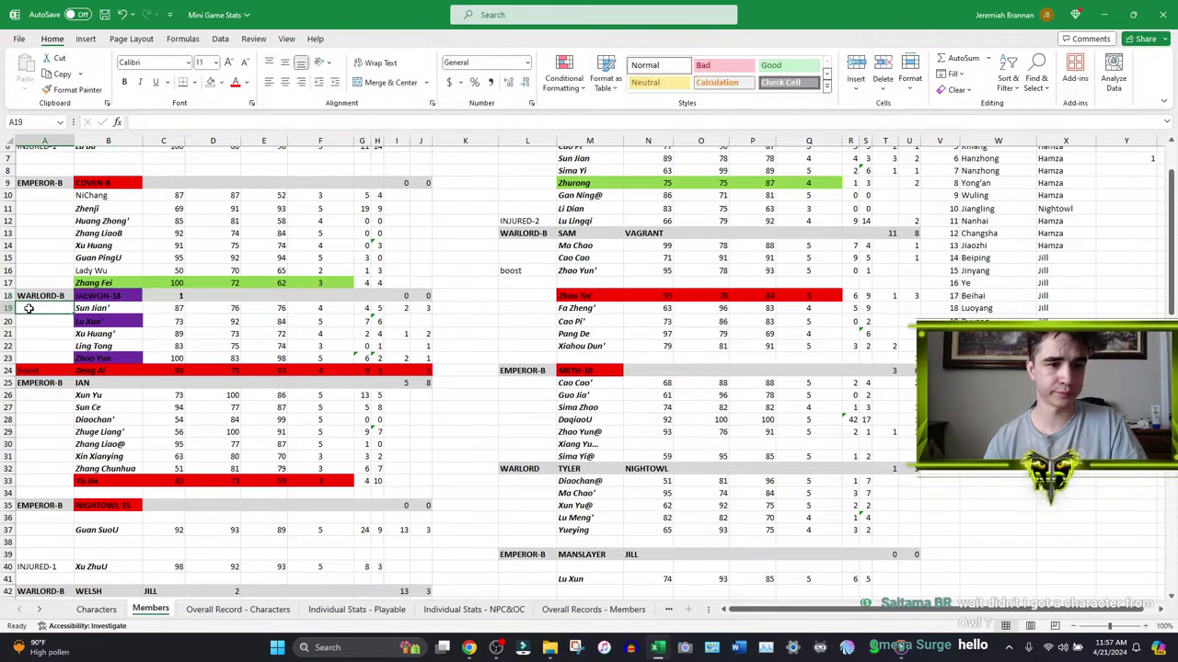
- Fill the member header cells B18 and B9 with the same light gray as the rest of their header rows
{"action": "left_click", "coordinate": [135, 292]}
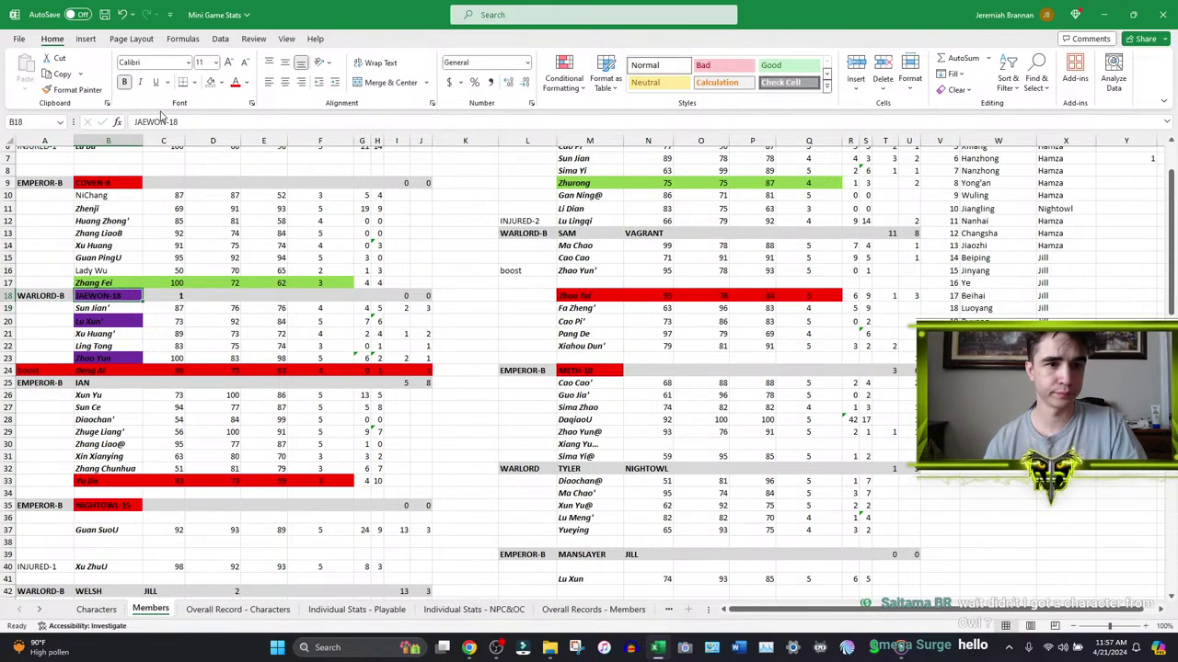
{"action": "left_click", "coordinate": [210, 82]}
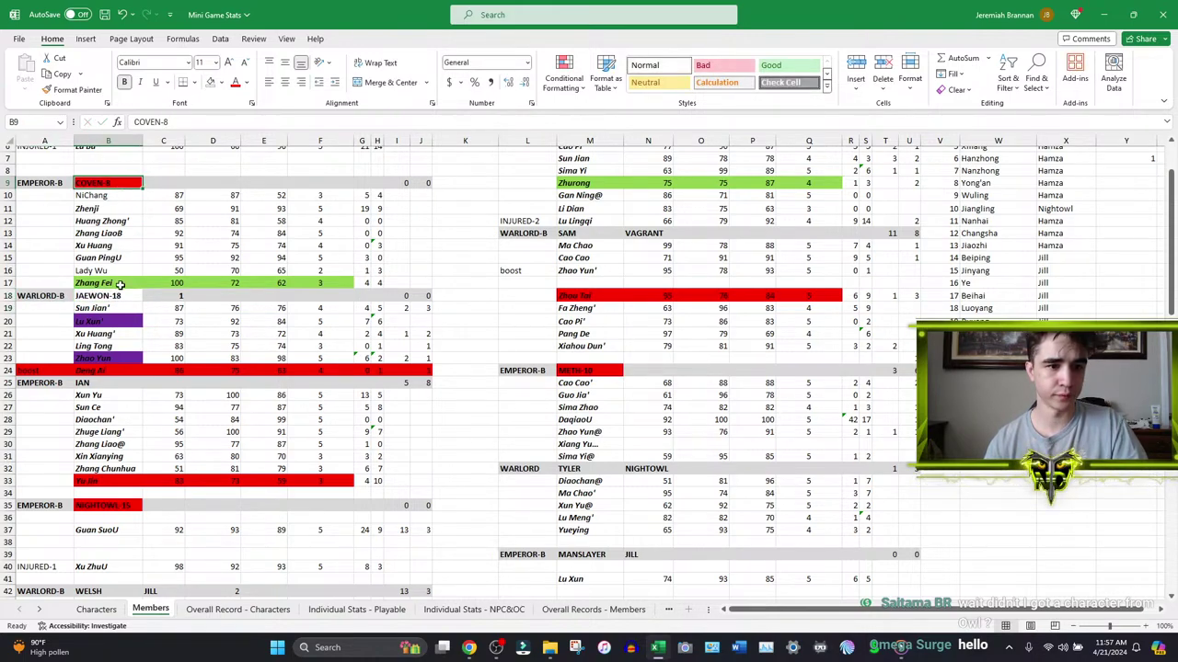
{"action": "left_click", "coordinate": [221, 82]}
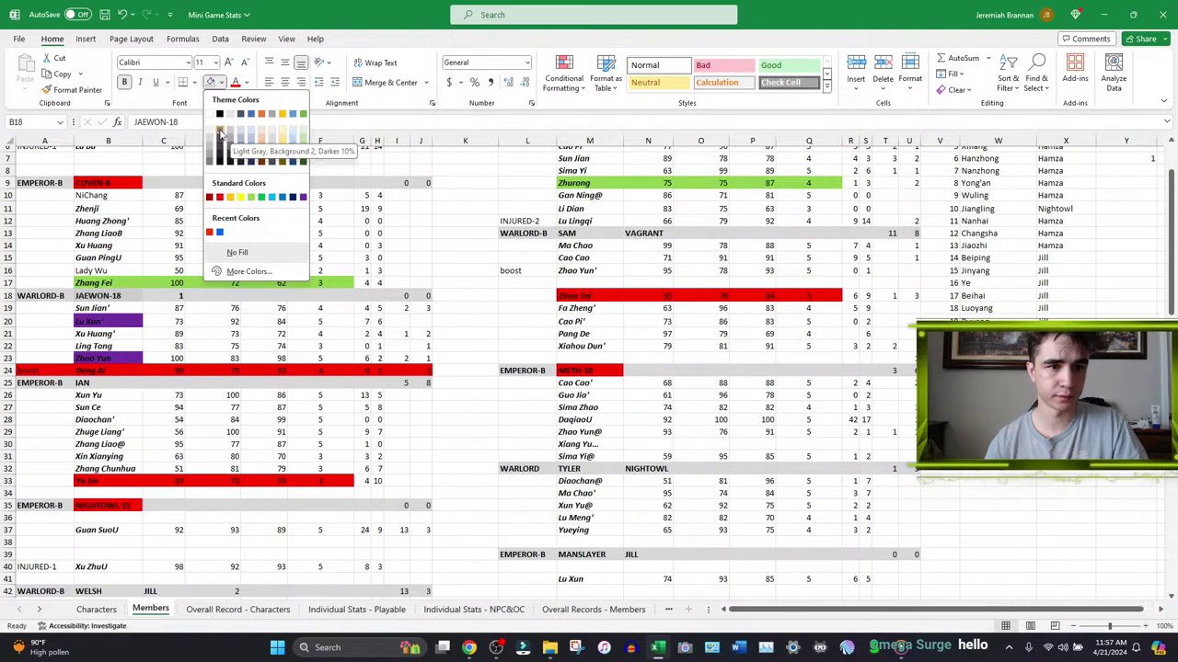
{"action": "left_click", "coordinate": [211, 135]}
{"action": "left_click", "coordinate": [112, 180]}
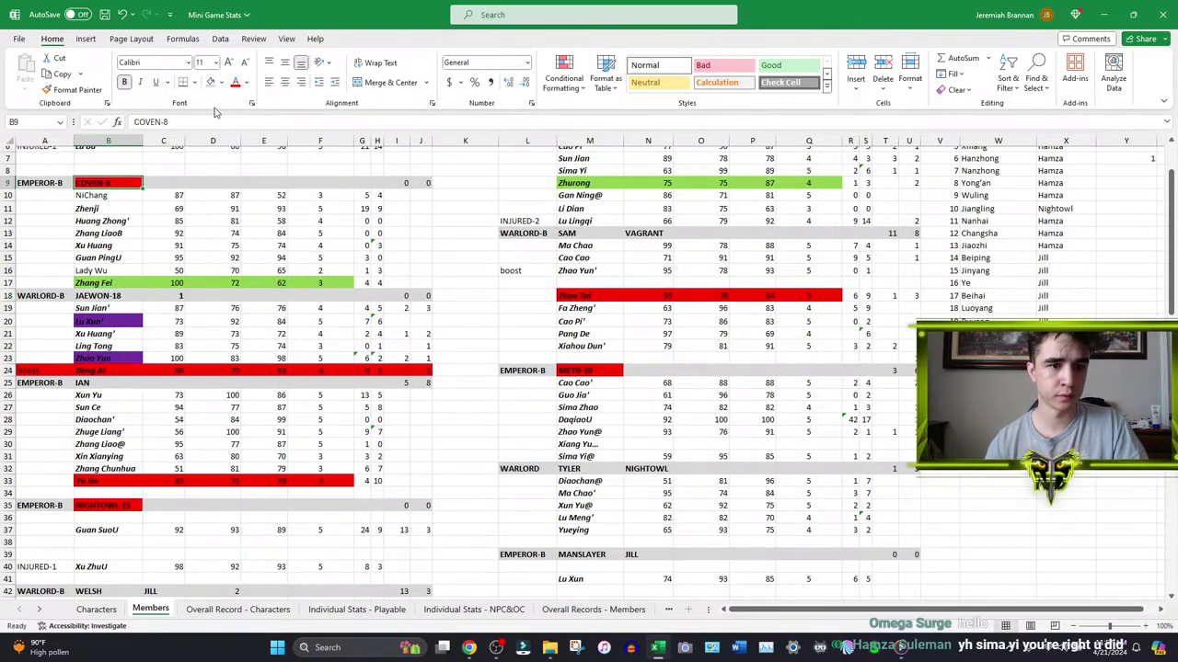
{"action": "left_click", "coordinate": [210, 82]}
{"action": "left_click", "coordinate": [124, 295]}
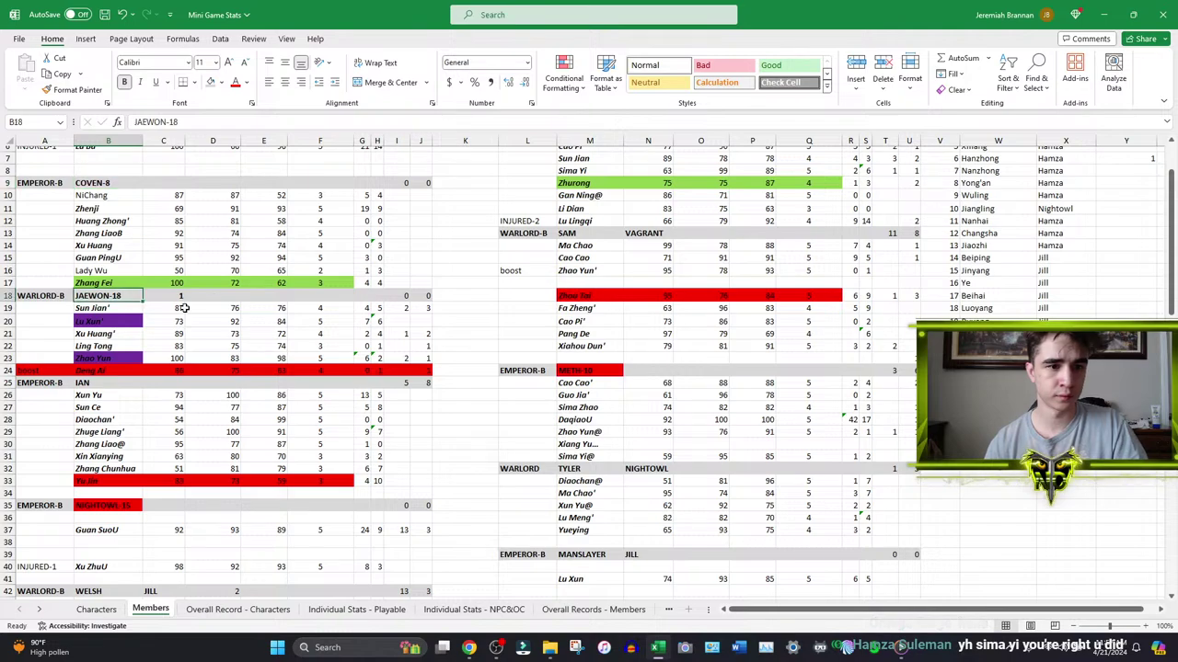
- Open the Characters sheet and examine the character list from its first row
{"action": "scroll", "coordinate": [173, 308], "scroll_direction": "down", "scroll_amount": 1}
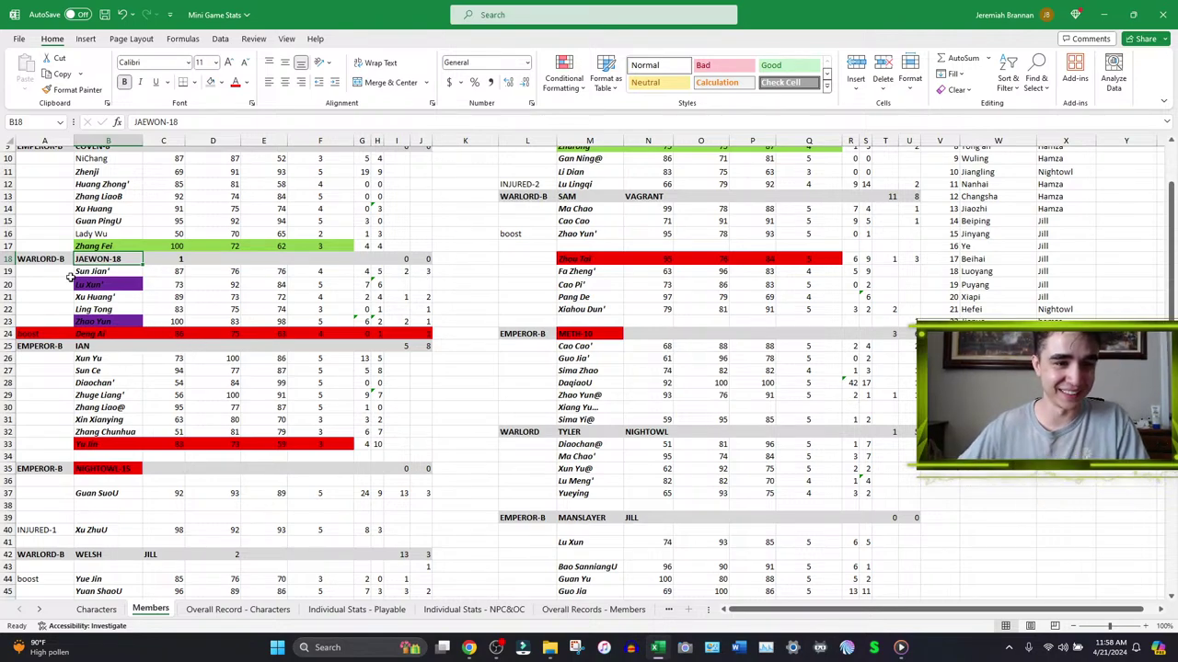
{"action": "left_click", "coordinate": [90, 617]}
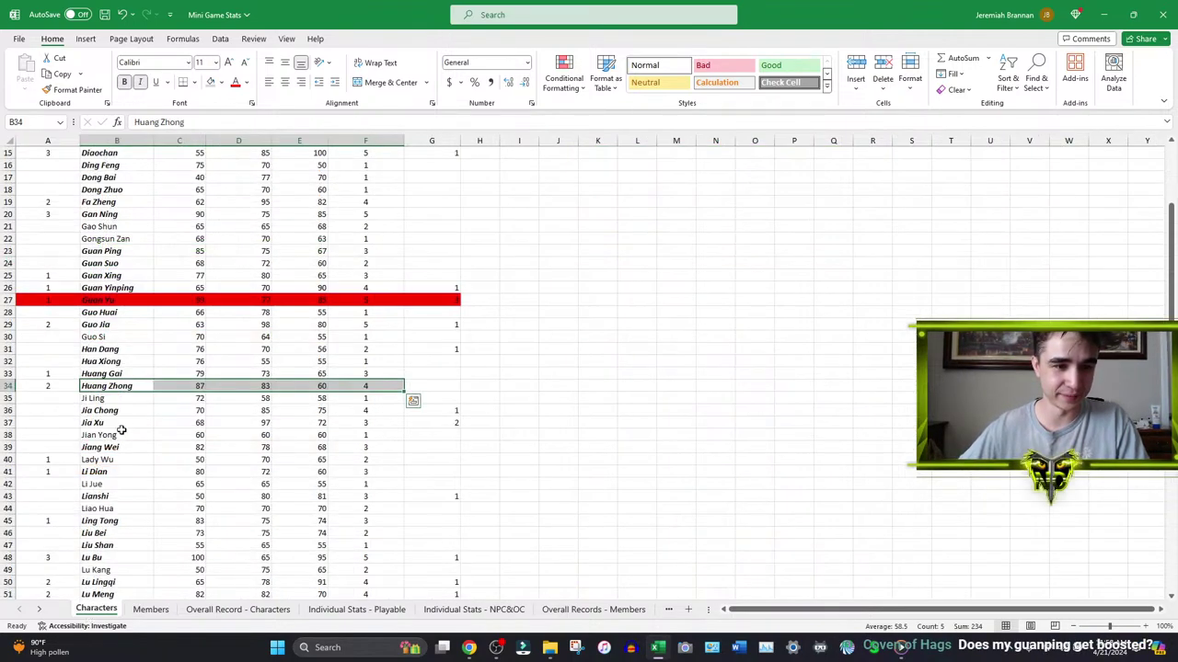
{"action": "scroll", "coordinate": [124, 425], "scroll_direction": "up", "scroll_amount": 5}
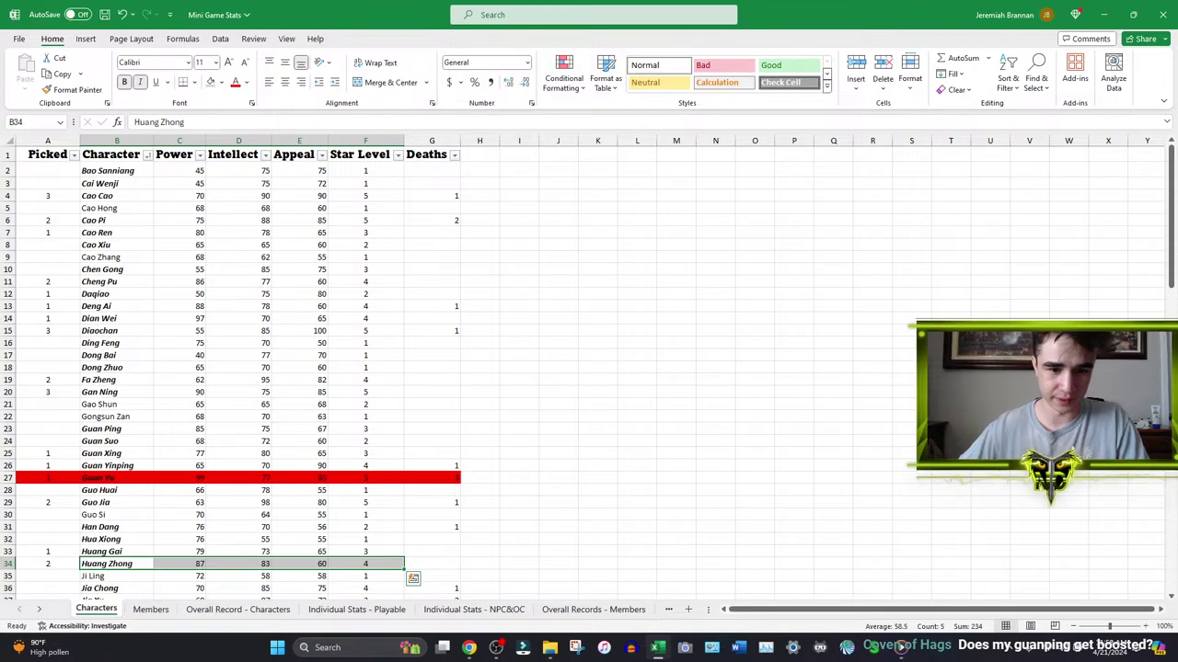
- Switch to Pastebin in the browser and open the roster paste of the member in cell B18 for editing
{"action": "left_click", "coordinate": [469, 648]}
{"action": "left_click", "coordinate": [469, 649]}
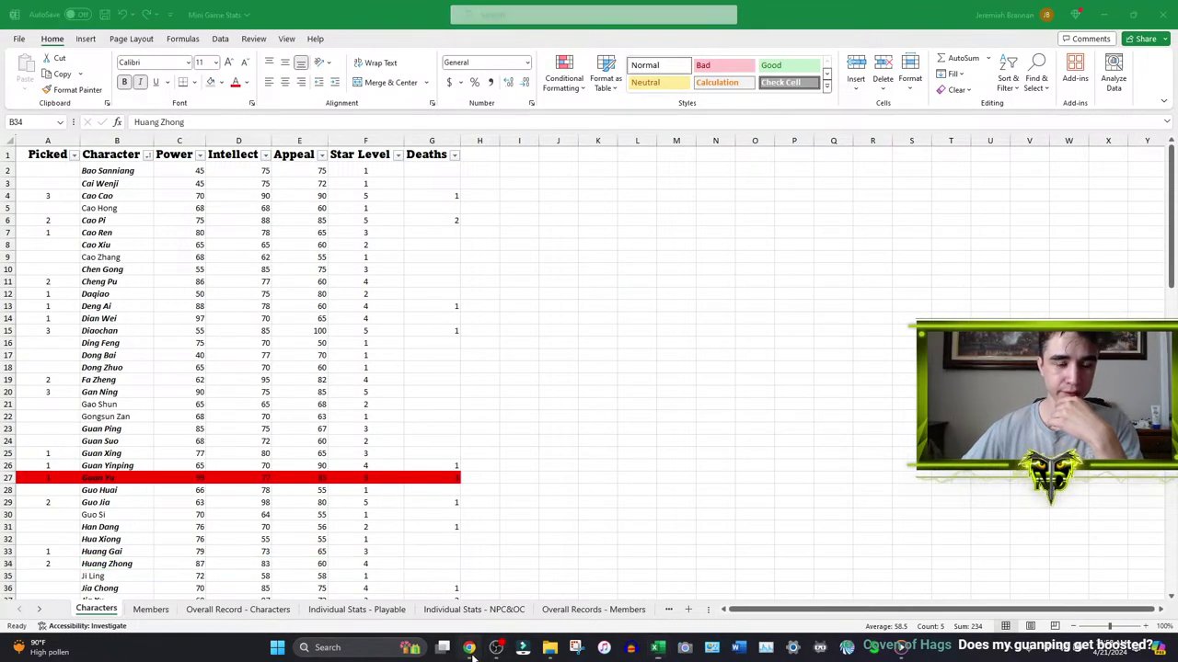
{"action": "left_click", "coordinate": [470, 648]}
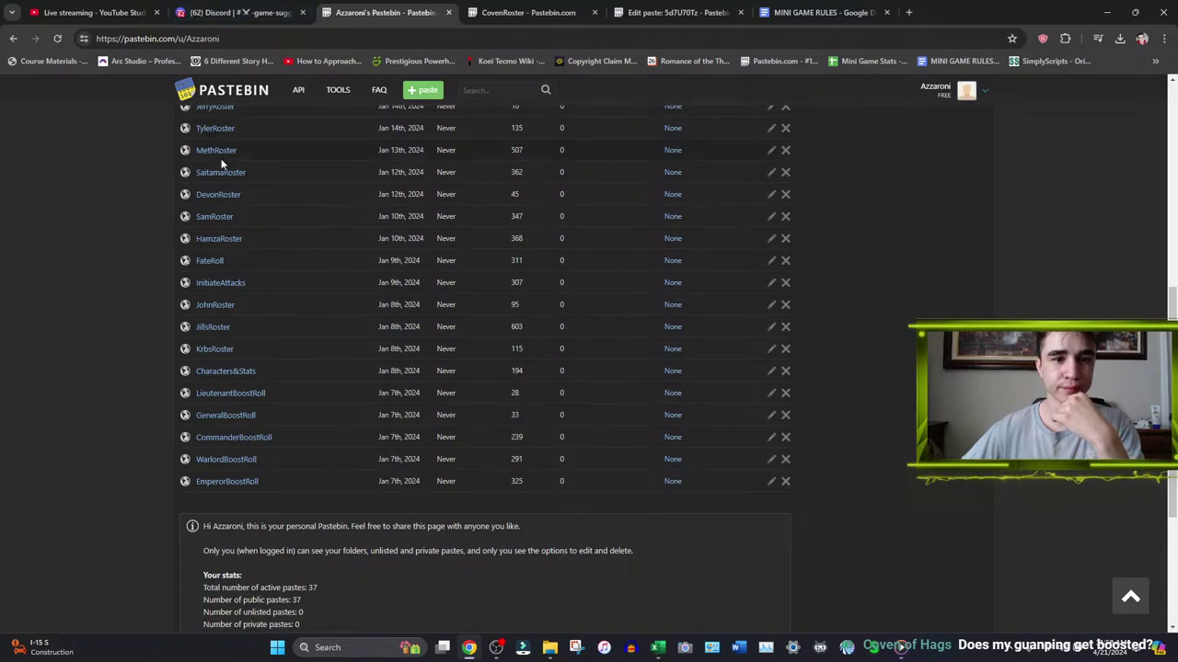
{"action": "scroll", "coordinate": [216, 286], "scroll_direction": "up", "scroll_amount": 5}
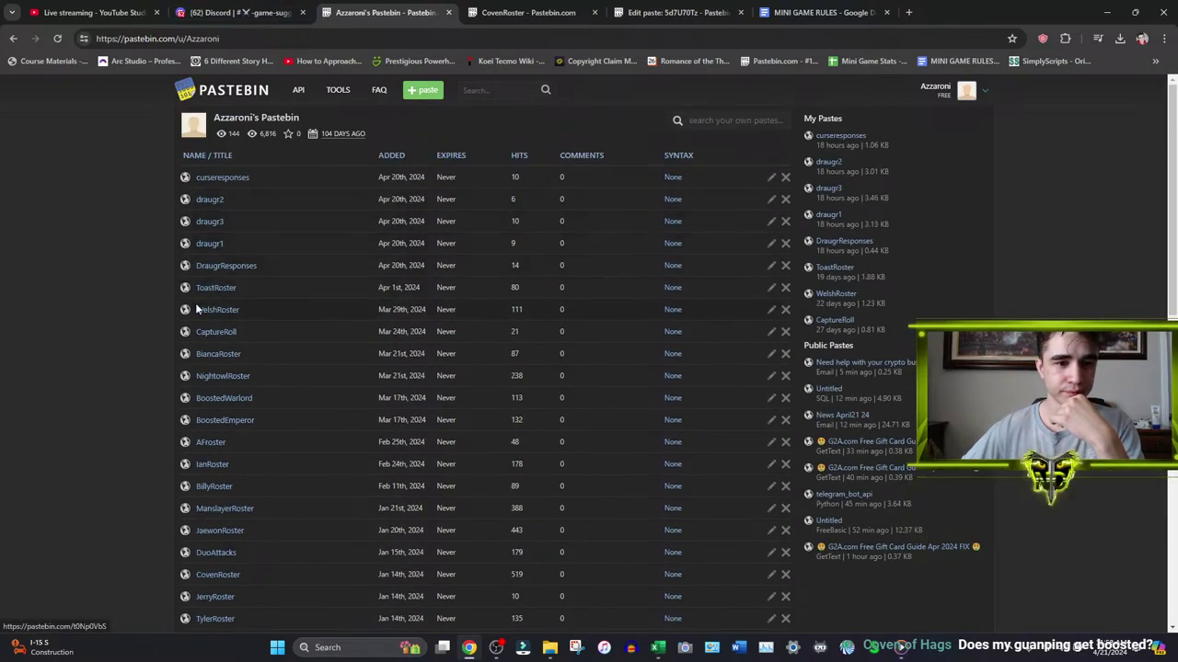
{"action": "scroll", "coordinate": [228, 359], "scroll_direction": "down", "scroll_amount": 2}
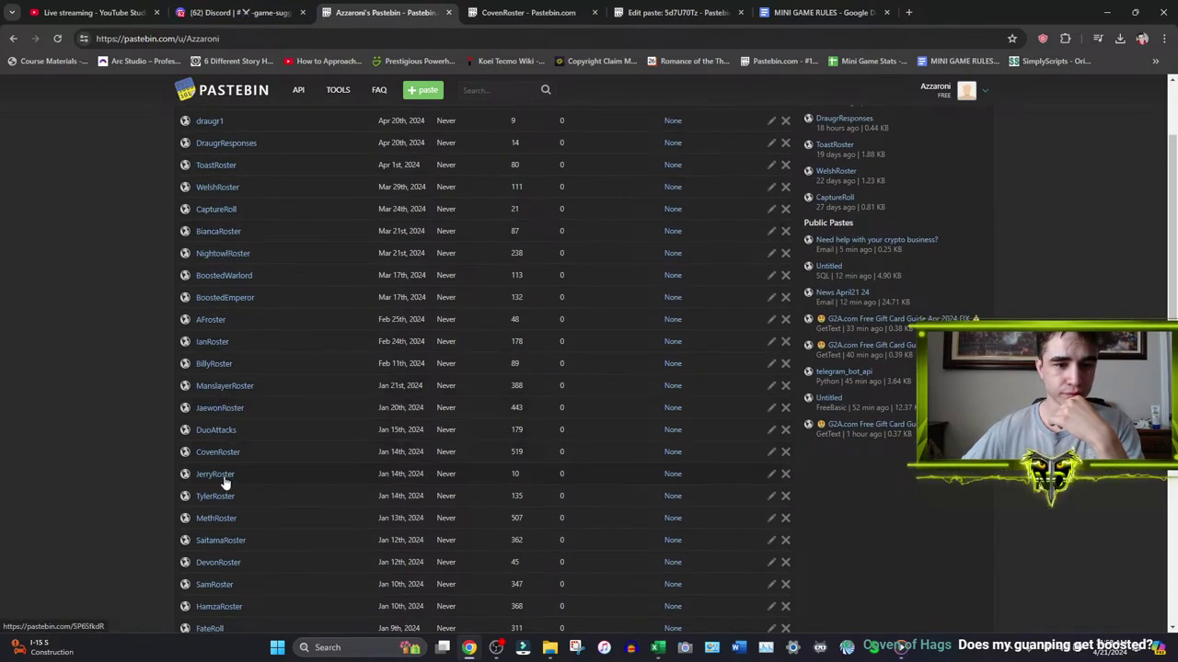
{"action": "middle_click", "coordinate": [230, 409]}
{"action": "left_click_drag", "start_coordinate": [815, 12], "coordinate": [530, 5]}
{"action": "left_click", "coordinate": [743, 334]}
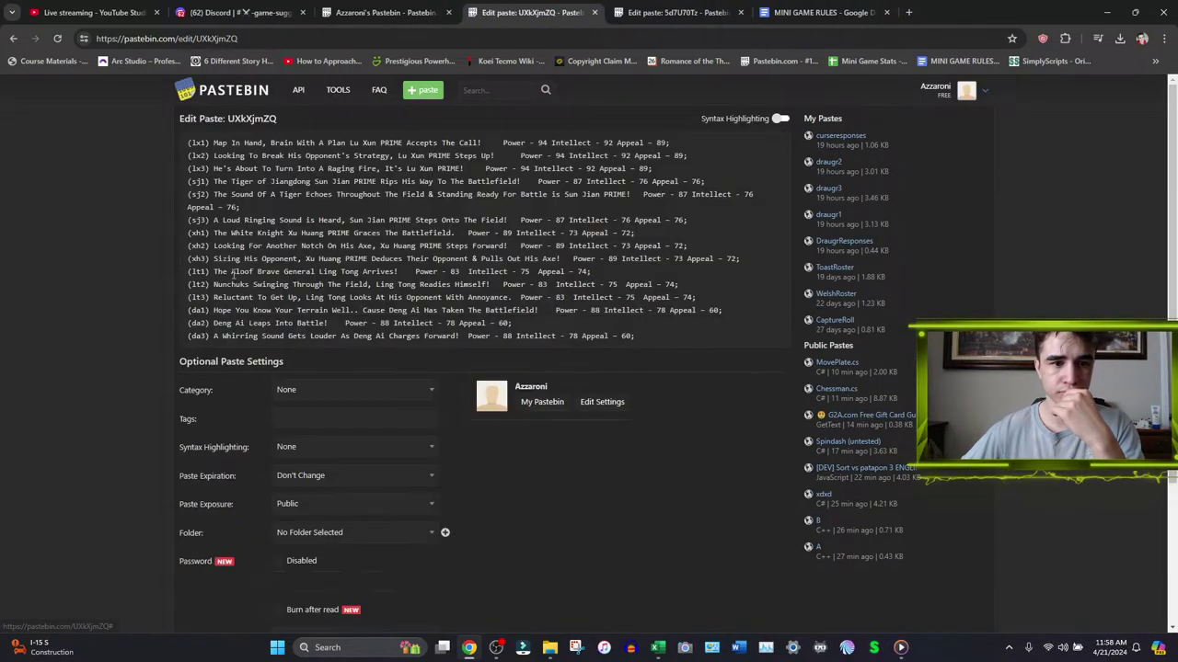
- Cut the three Deng Ai lines (da1), (da2) and (da3) from the end of the roster paste
{"action": "left_click_drag", "start_coordinate": [661, 339], "coordinate": [84, 302]}
{"action": "left_click_drag", "start_coordinate": [635, 337], "coordinate": [115, 320]}
{"action": "key", "text": "ctrl+x"}
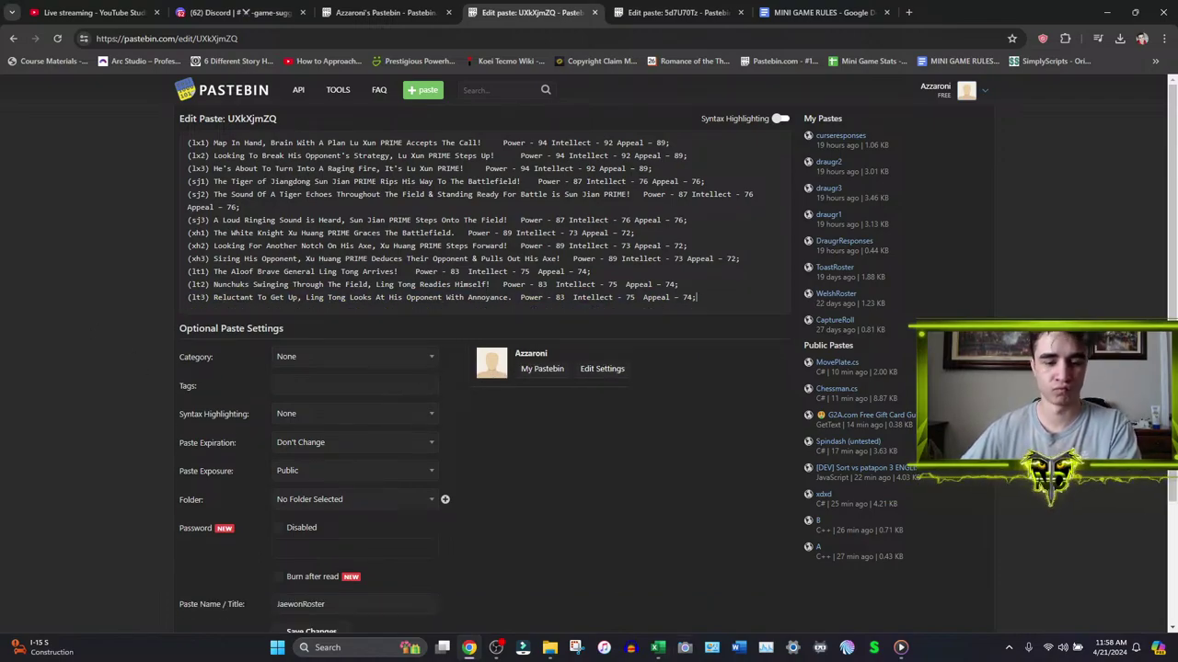
- In the Excel workbook's Members sheet, clear Deng Ai's entries in A24:J24 and remove the row's fill
{"action": "left_click", "coordinate": [658, 648]}
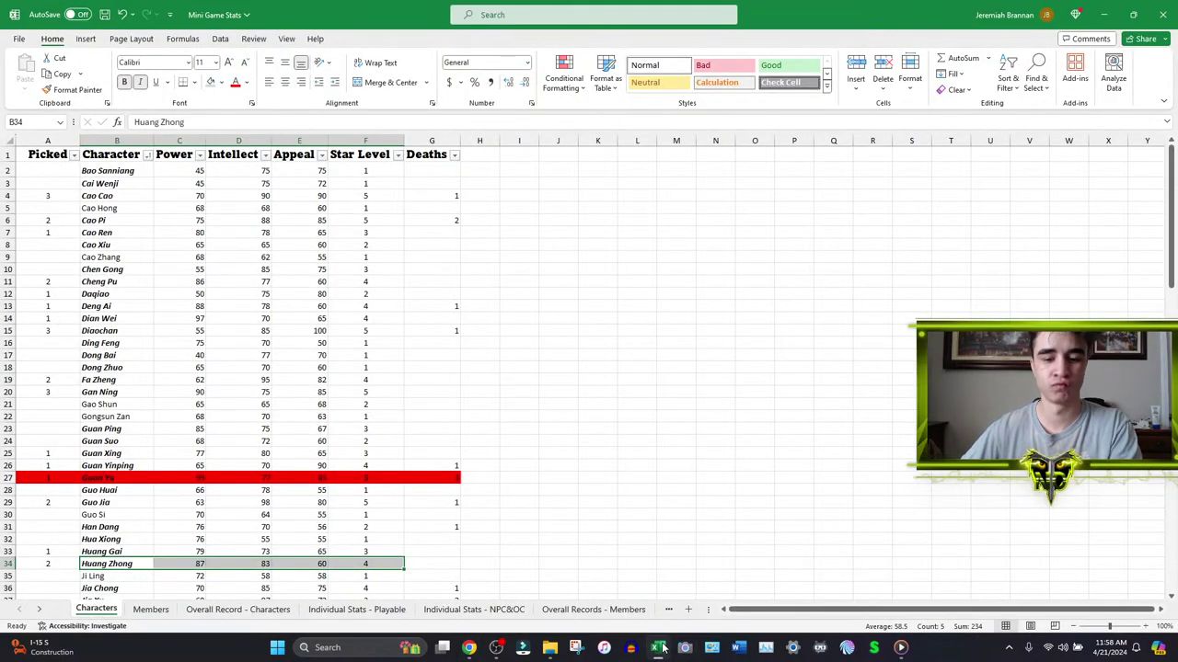
{"action": "left_click", "coordinate": [147, 611]}
{"action": "left_click_drag", "start_coordinate": [36, 334], "coordinate": [430, 332]}
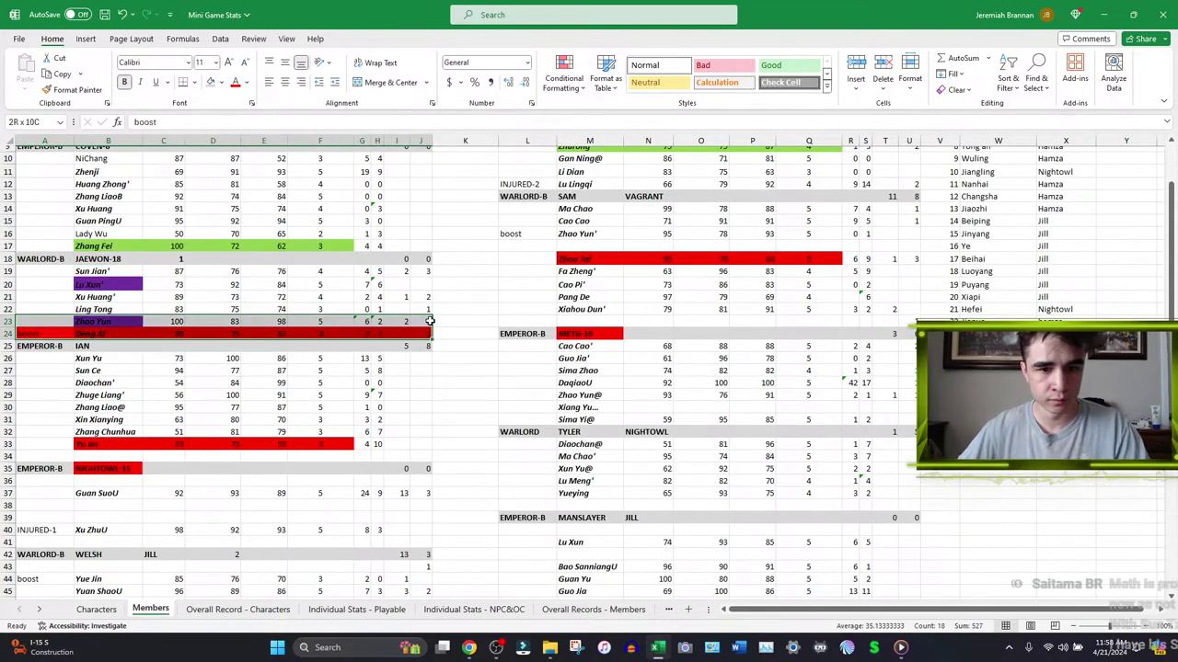
{"action": "left_click", "coordinate": [220, 82]}
{"action": "left_click", "coordinate": [237, 252]}
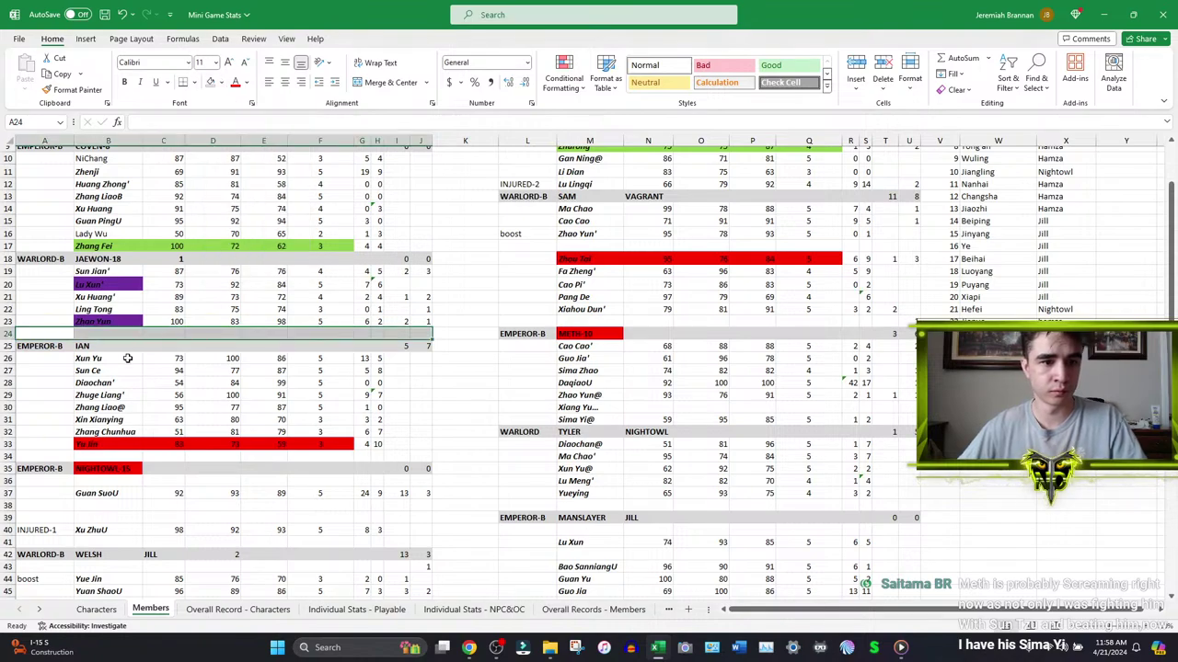
- Move Zhao Yun's name, stats and W/L record from row 23 to row 38 and clear the leftover values in I23:J23
{"action": "left_click", "coordinate": [106, 320]}
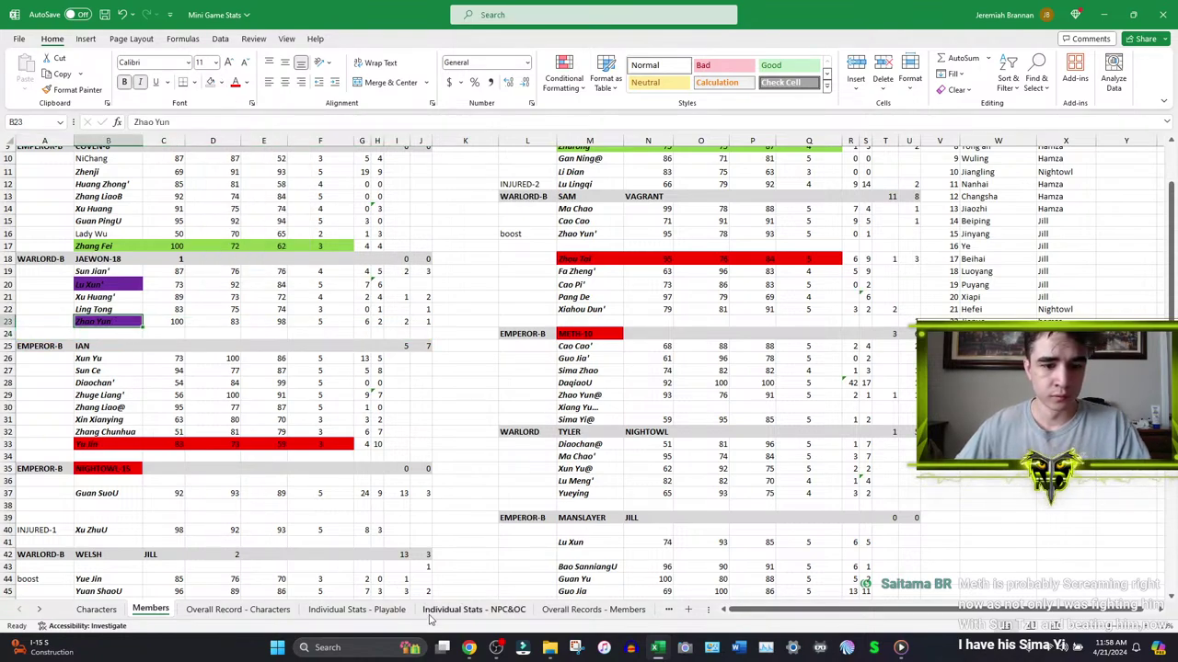
{"action": "left_click", "coordinate": [469, 647]}
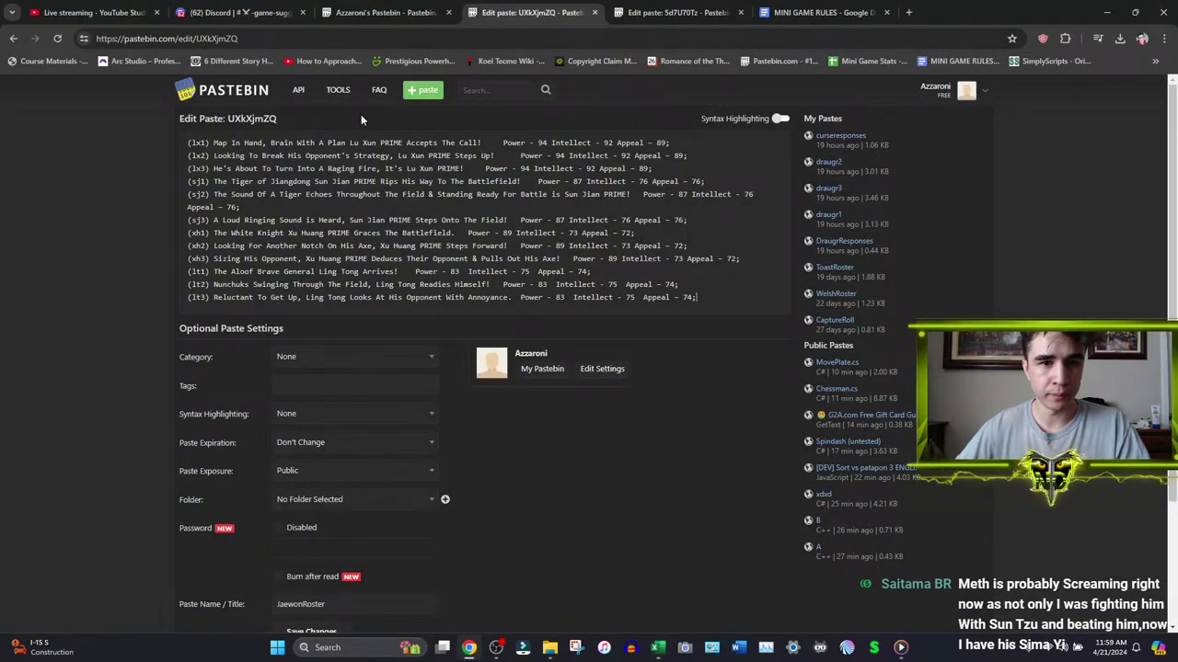
{"action": "left_click", "coordinate": [379, 12]}
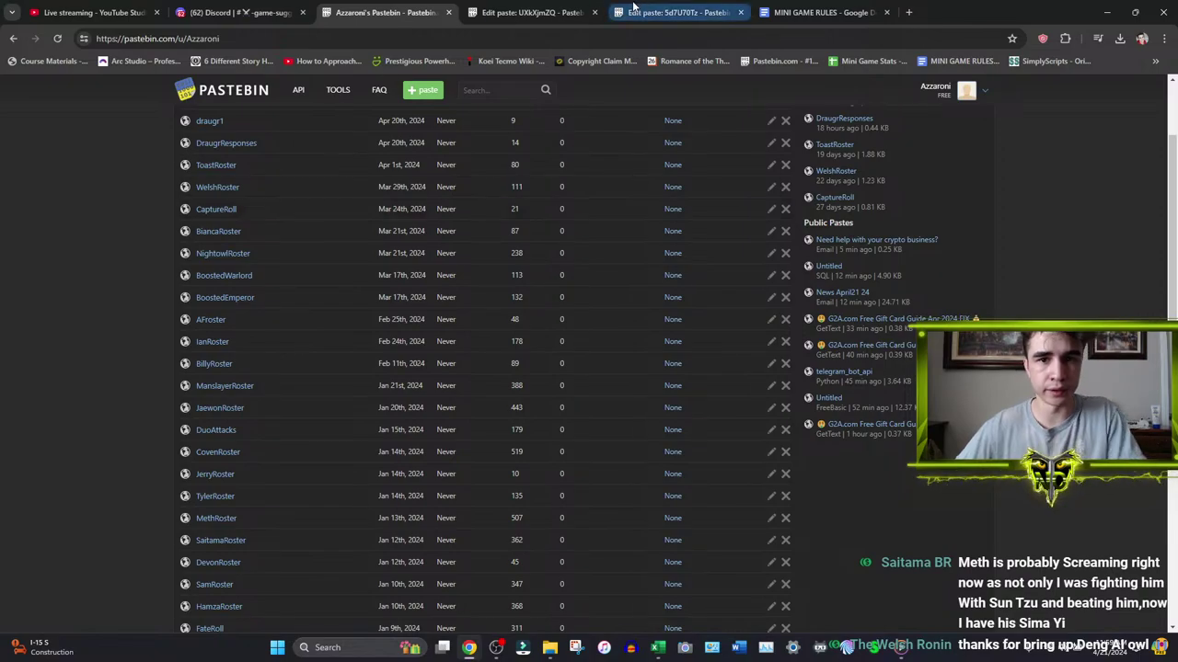
{"action": "left_click", "coordinate": [657, 647]}
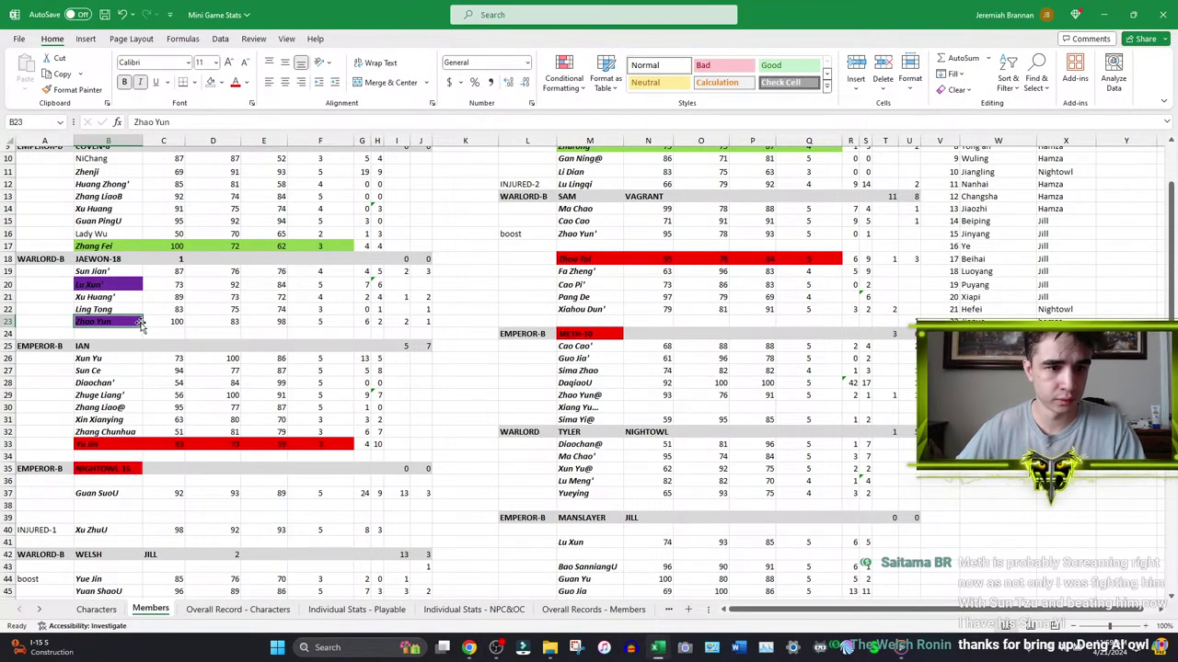
{"action": "left_click_drag", "start_coordinate": [100, 321], "coordinate": [381, 324]}
{"action": "key", "text": "ctrl+x"}
{"action": "scroll", "coordinate": [231, 368], "scroll_direction": "down", "scroll_amount": 4}
{"action": "left_click", "coordinate": [116, 357]}
{"action": "key", "text": "ctrl+v"}
{"action": "scroll", "coordinate": [353, 353], "scroll_direction": "up", "scroll_amount": 4}
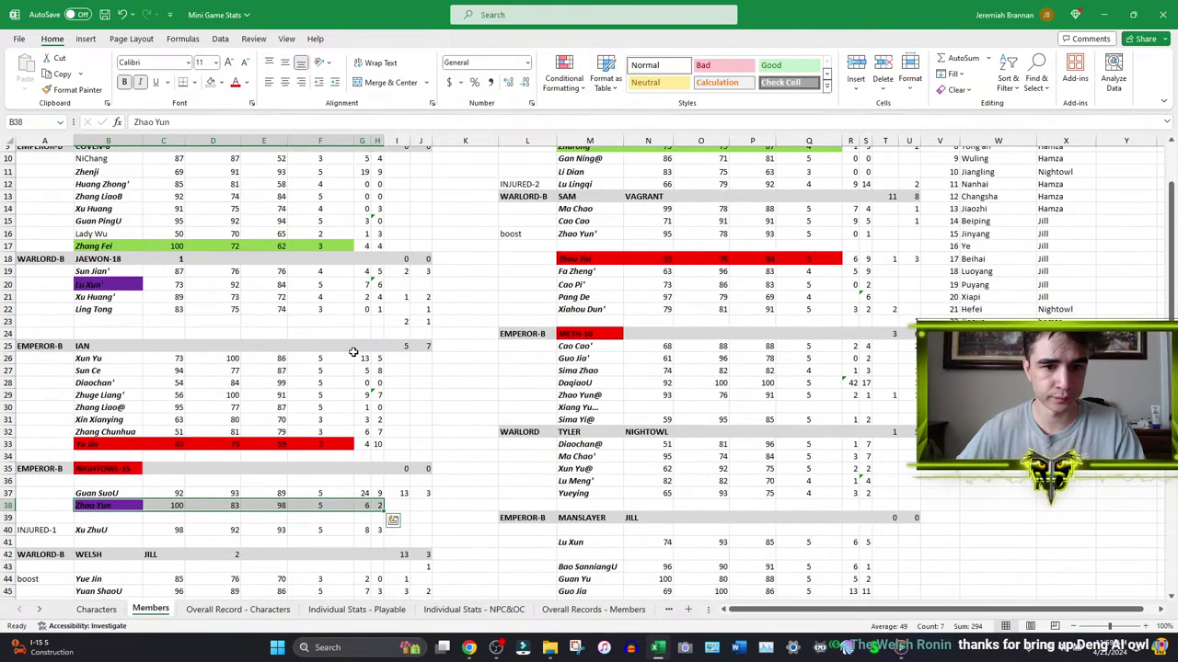
{"action": "left_click", "coordinate": [414, 322]}
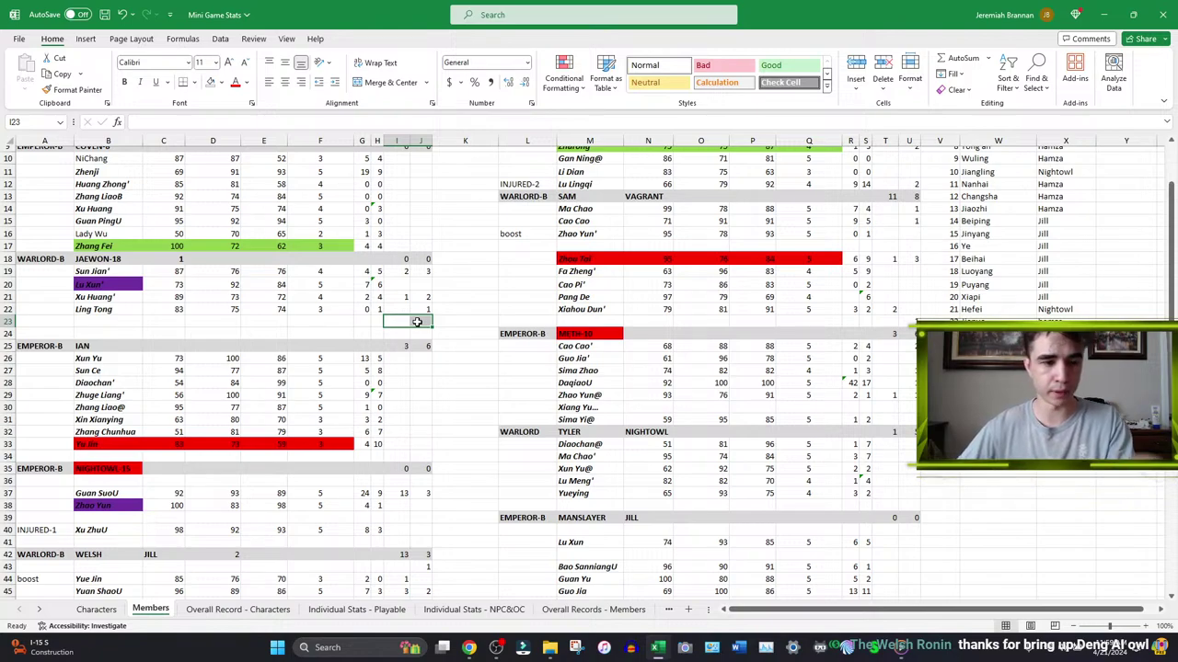
- In the open roster paste, set the (lx1) Lu Xun line to Power 73 and Appeal 84, matching the Members sheet
{"action": "left_click", "coordinate": [469, 648]}
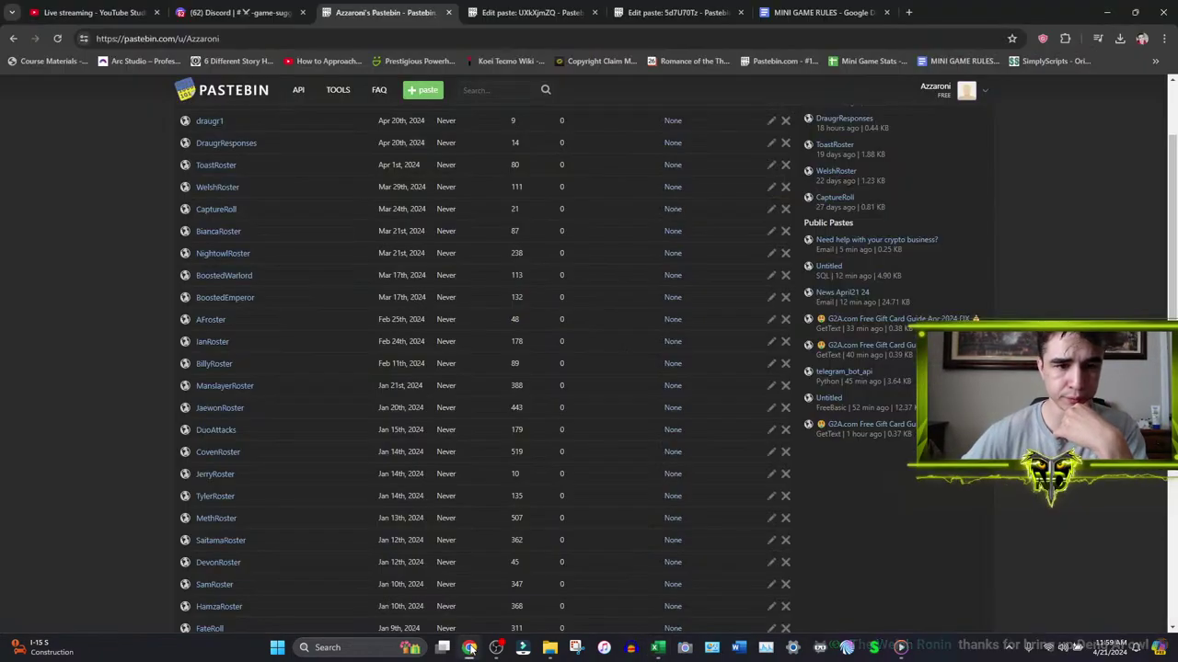
{"action": "left_click", "coordinate": [530, 12]}
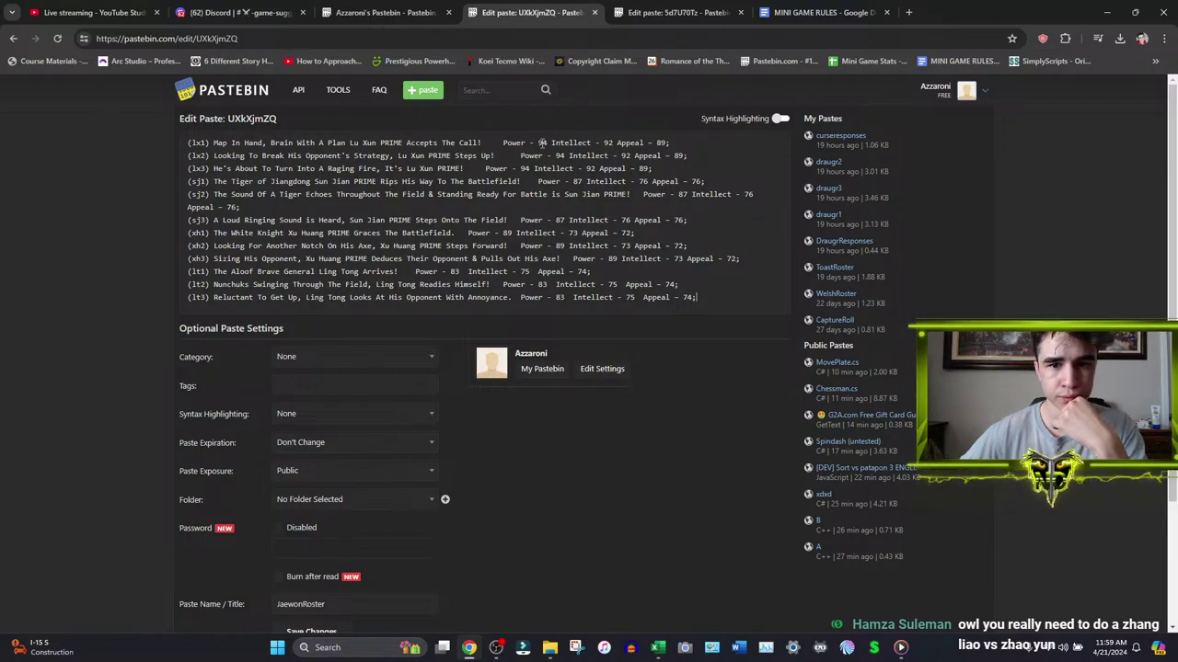
{"action": "left_click", "coordinate": [657, 648]}
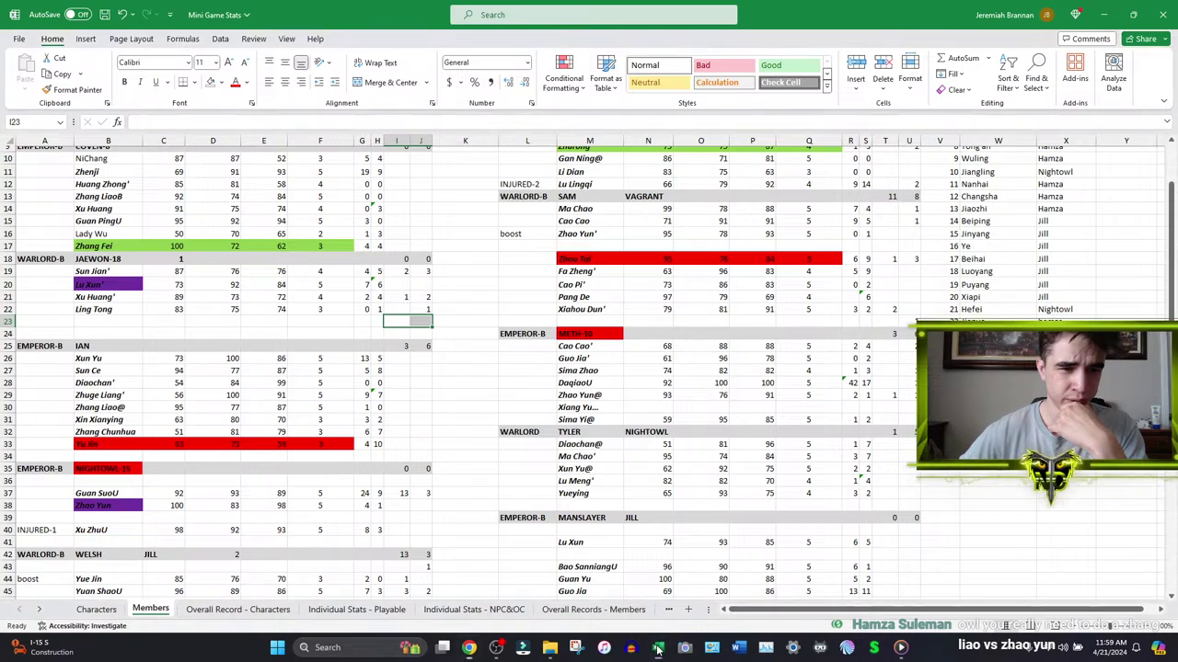
{"action": "left_click", "coordinate": [656, 648]}
{"action": "double_click", "coordinate": [542, 143]}
{"action": "type", "text": "73"}
{"action": "double_click", "coordinate": [660, 142]}
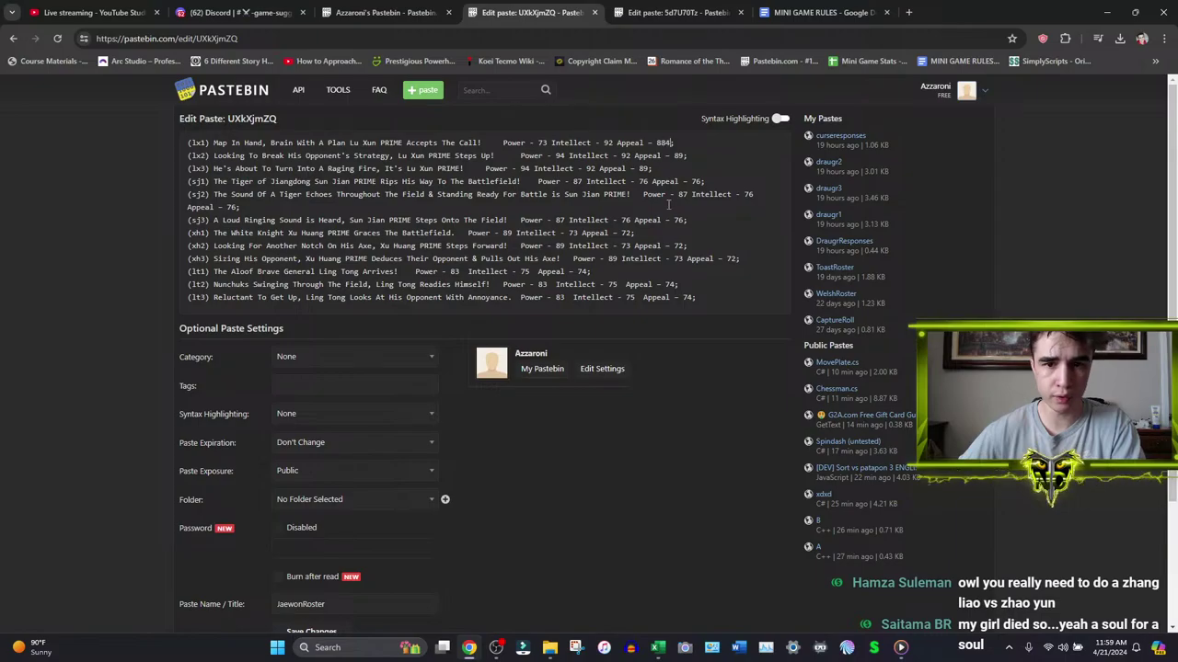
{"action": "key", "text": "BackSpace"}
{"action": "key", "text": "BackSpace"}
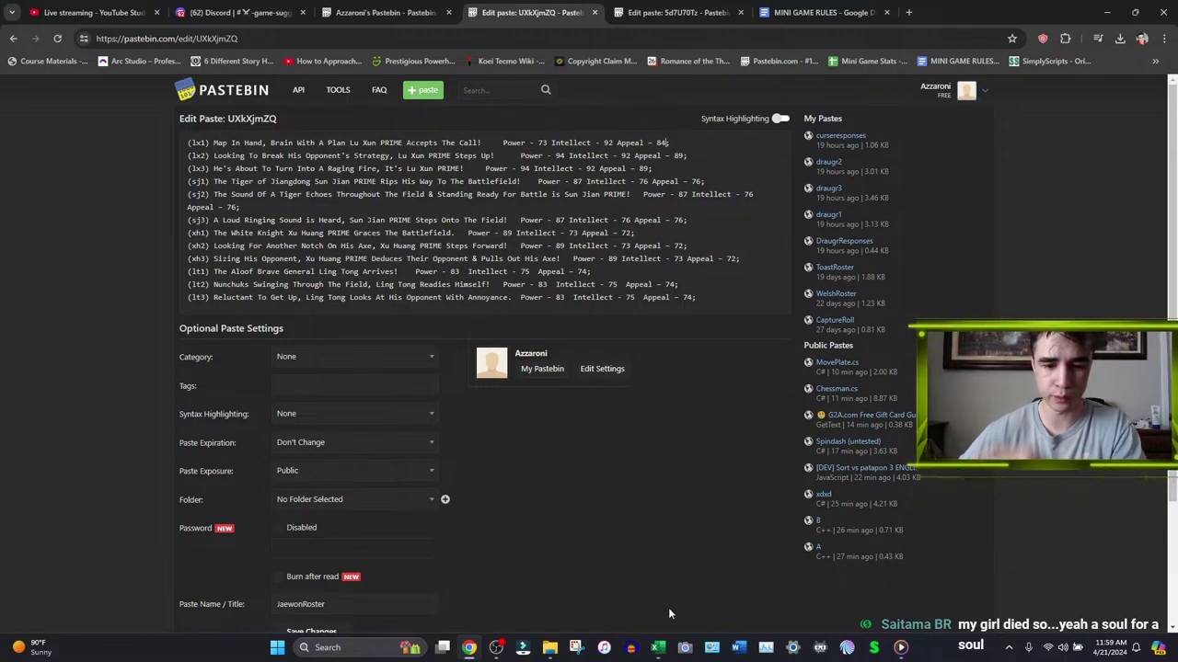
{"action": "left_click", "coordinate": [666, 647]}
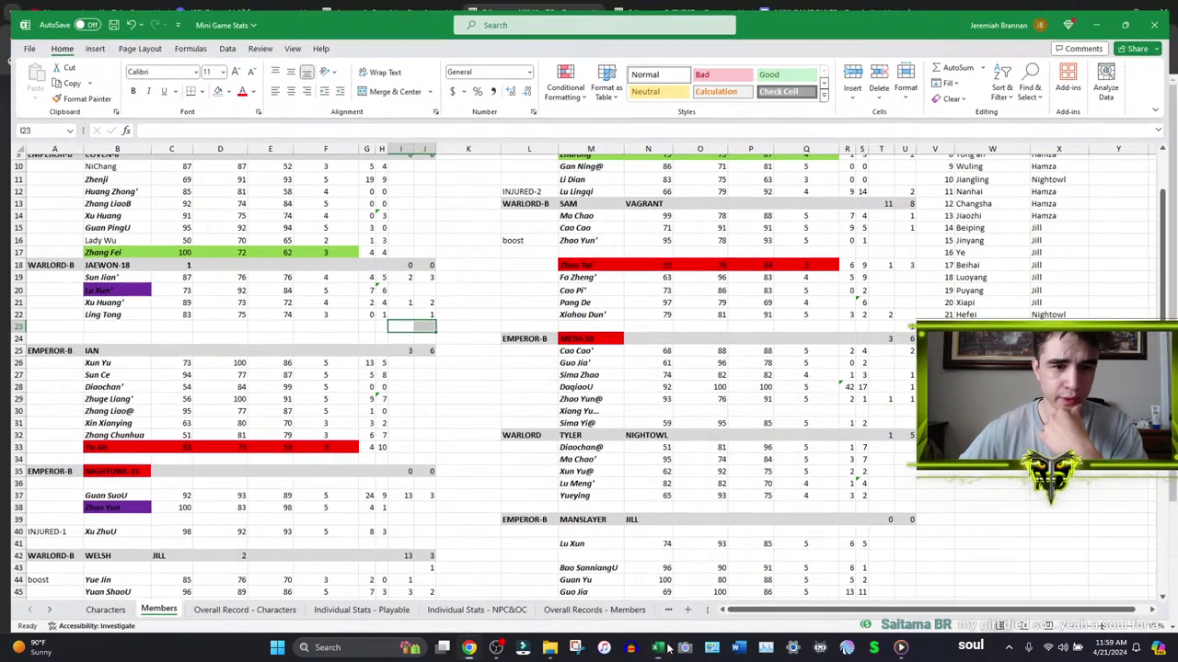
{"action": "left_click", "coordinate": [667, 647]}
- Copy the (lx1) line's Power, Intellect and Appeal text over the stats in the (lx2) and (lx3) Lu Xun lines
{"action": "left_click_drag", "start_coordinate": [500, 143], "coordinate": [733, 140]}
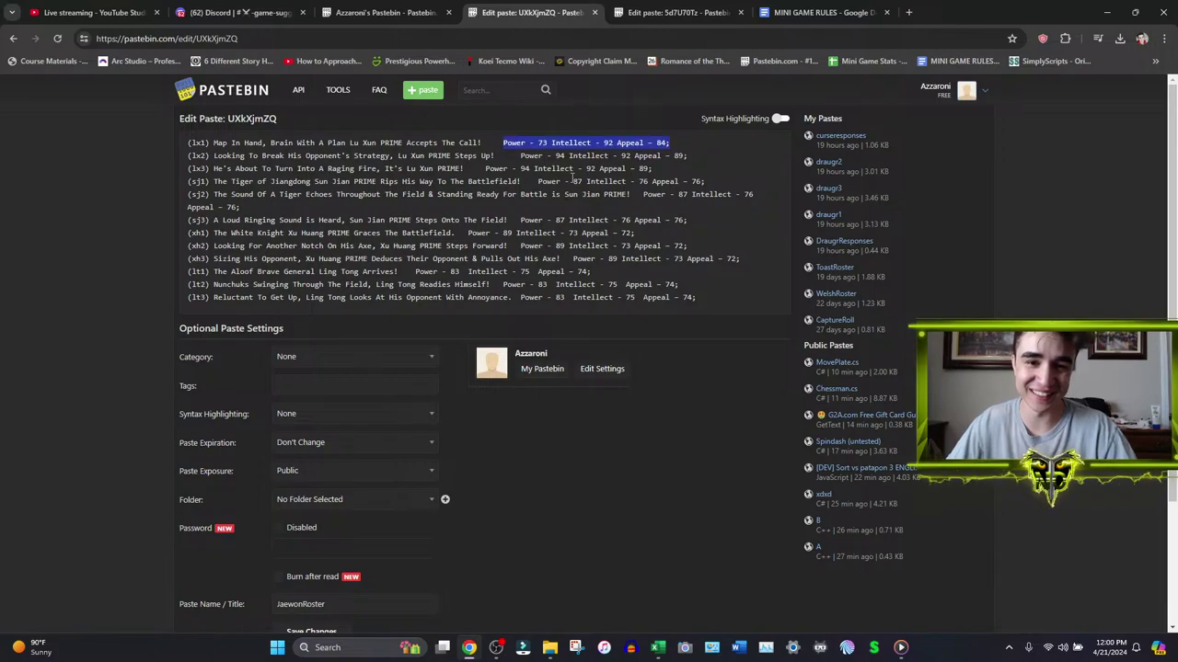
{"action": "double_click", "coordinate": [522, 156]}
{"action": "key", "text": "shift+End"}
{"action": "key", "text": "ctrl+v"}
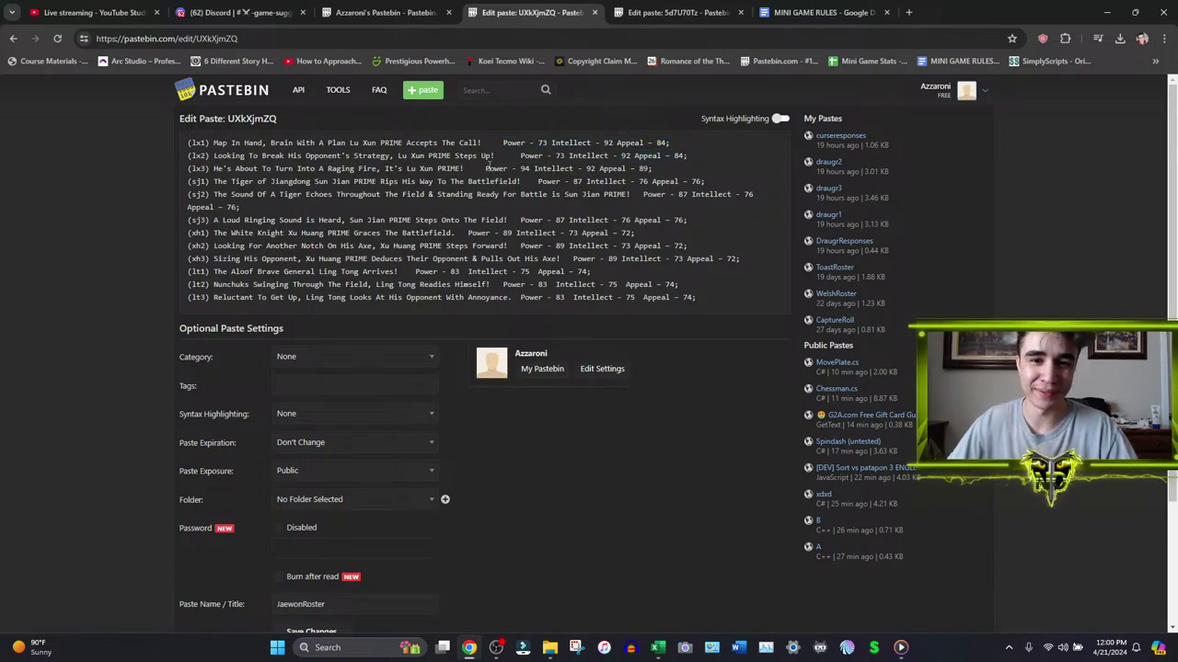
{"action": "double_click", "coordinate": [486, 168]}
{"action": "key", "text": "shift+End"}
{"action": "key", "text": "ctrl+v"}
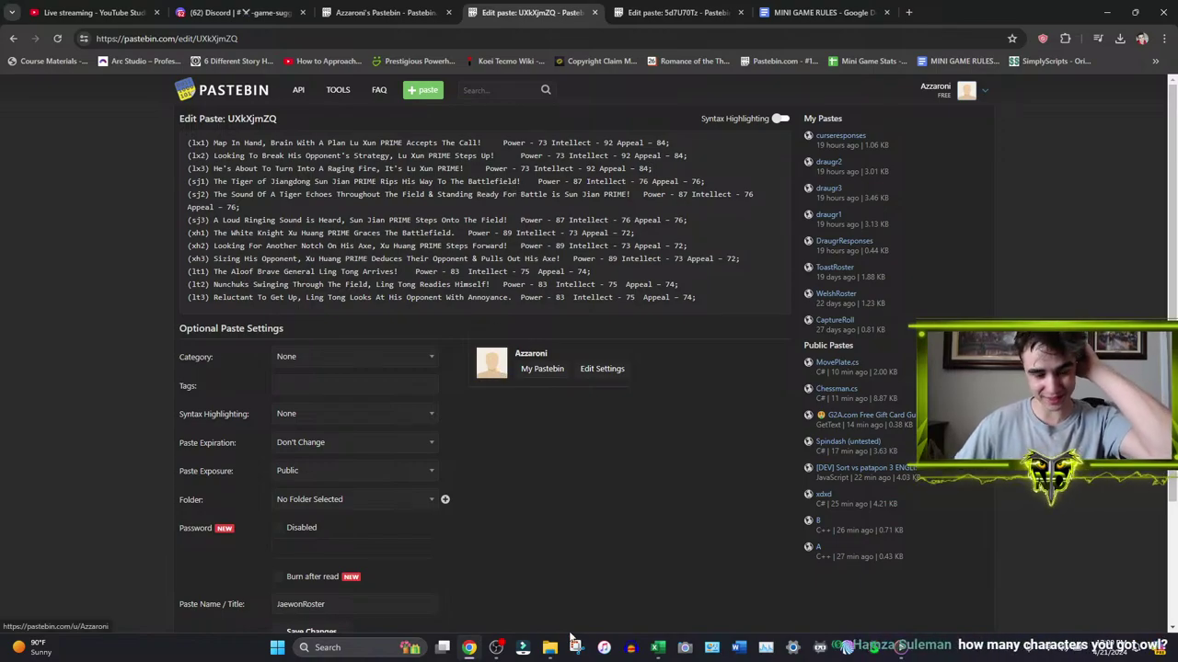
- Remove the purple fill from Lu Xun's name in cell B20 of the Members sheet in Excel
{"action": "left_click", "coordinate": [656, 647]}
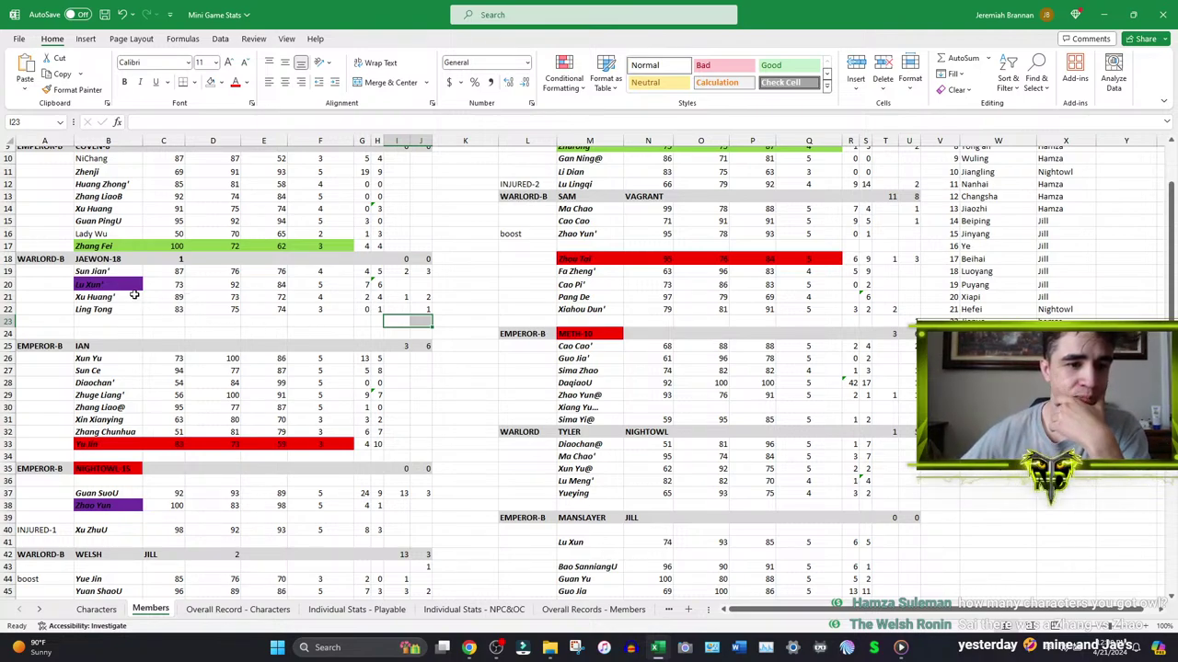
{"action": "left_click", "coordinate": [109, 284]}
{"action": "left_click", "coordinate": [210, 82]}
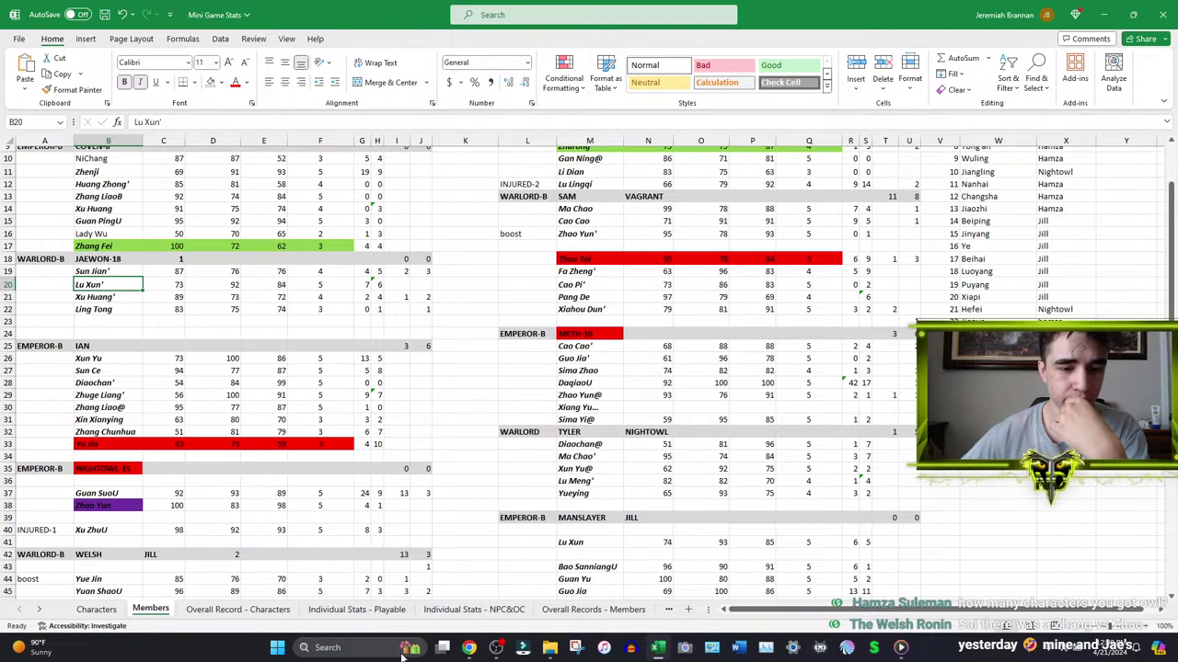
- Return to the roster paste in the browser and save its changes
{"action": "left_click", "coordinate": [468, 648]}
{"action": "scroll", "coordinate": [244, 460], "scroll_direction": "down", "scroll_amount": 2}
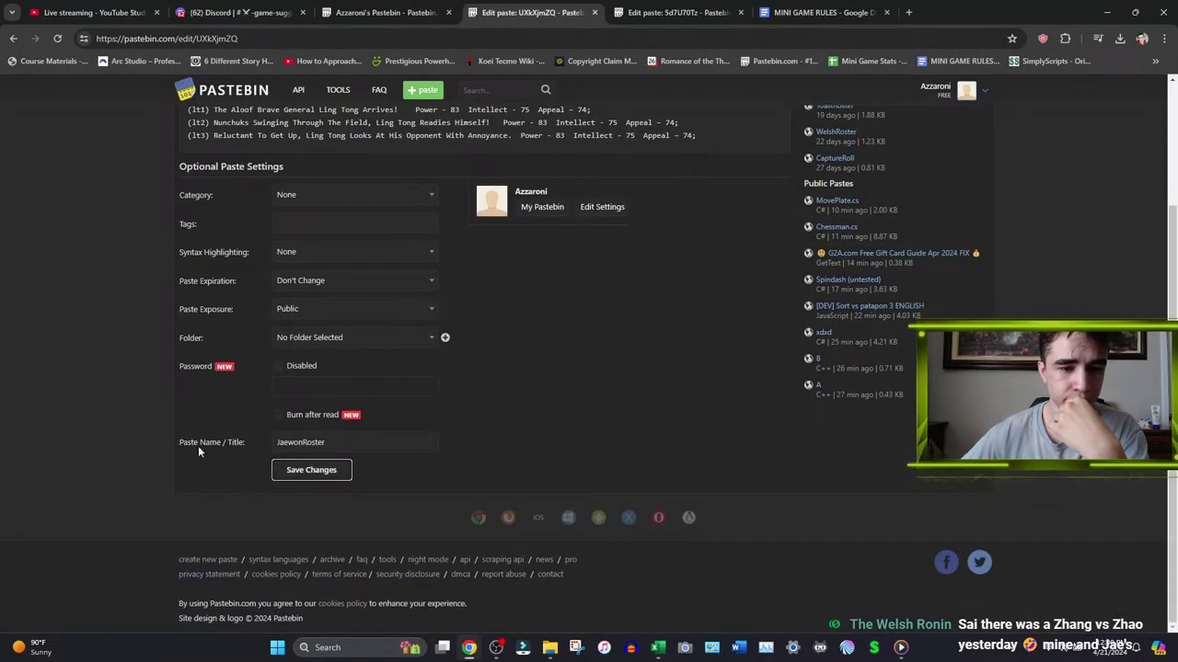
{"action": "scroll", "coordinate": [79, 423], "scroll_direction": "up", "scroll_amount": 2}
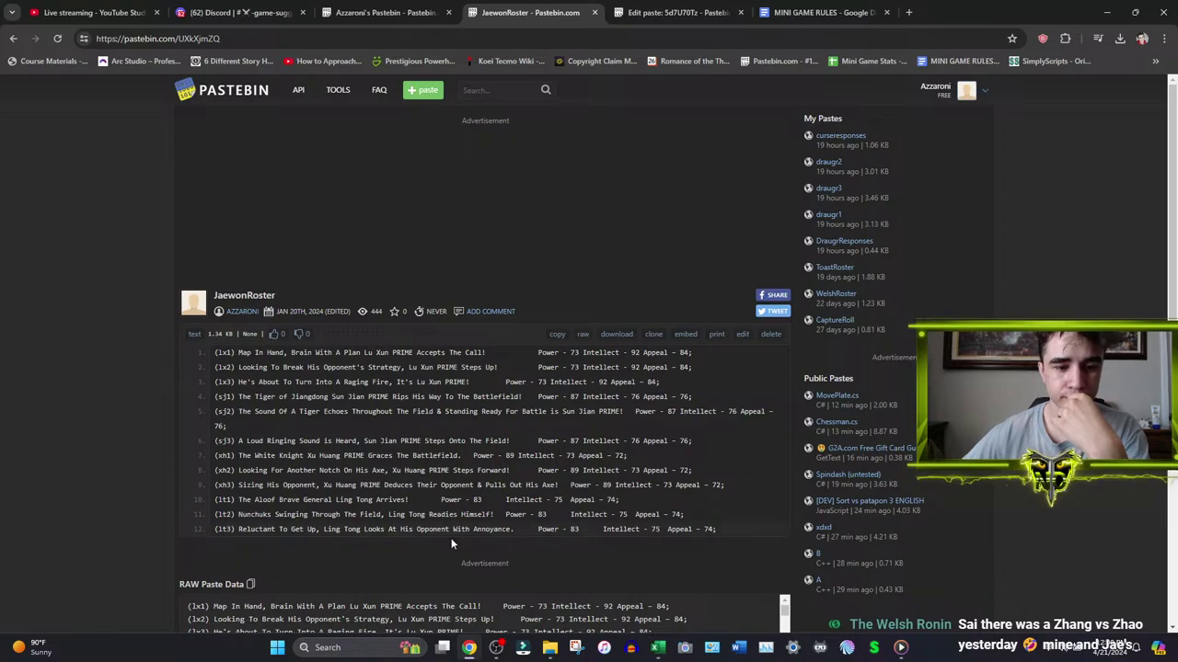
- In Excel, copy Zhang Fei's W formula to Sun Jian's W and Xu Huang's L cells, and clear I19 and J21
{"action": "left_click", "coordinate": [657, 648]}
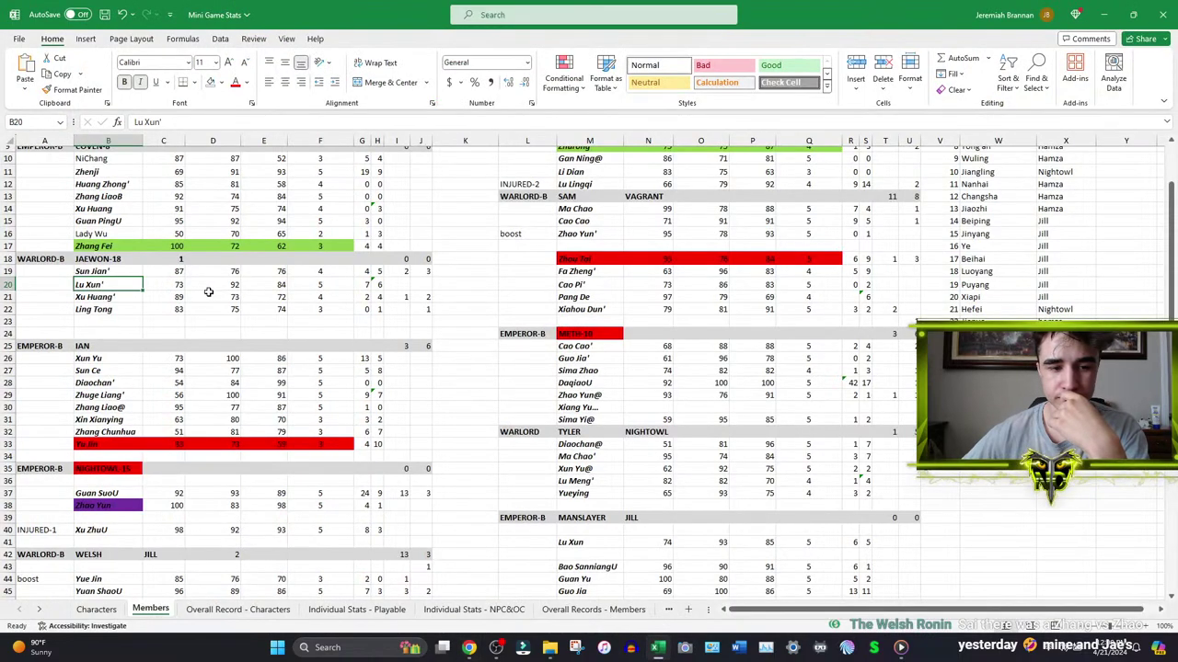
{"action": "left_click", "coordinate": [366, 246]}
{"action": "key", "text": "ctrl+c"}
{"action": "left_click", "coordinate": [366, 272]}
{"action": "left_click", "coordinate": [378, 297], "text": "ctrl"}
{"action": "key", "text": "ctrl+v"}
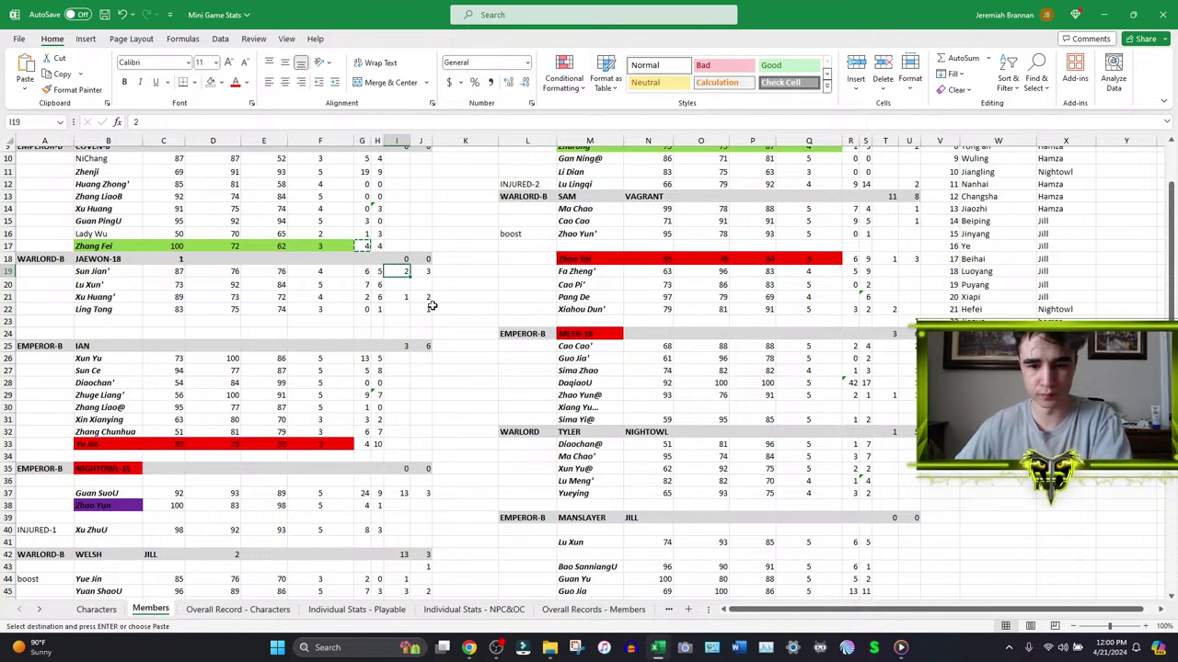
{"action": "left_click", "coordinate": [426, 298]}
{"action": "key", "text": "Delete"}
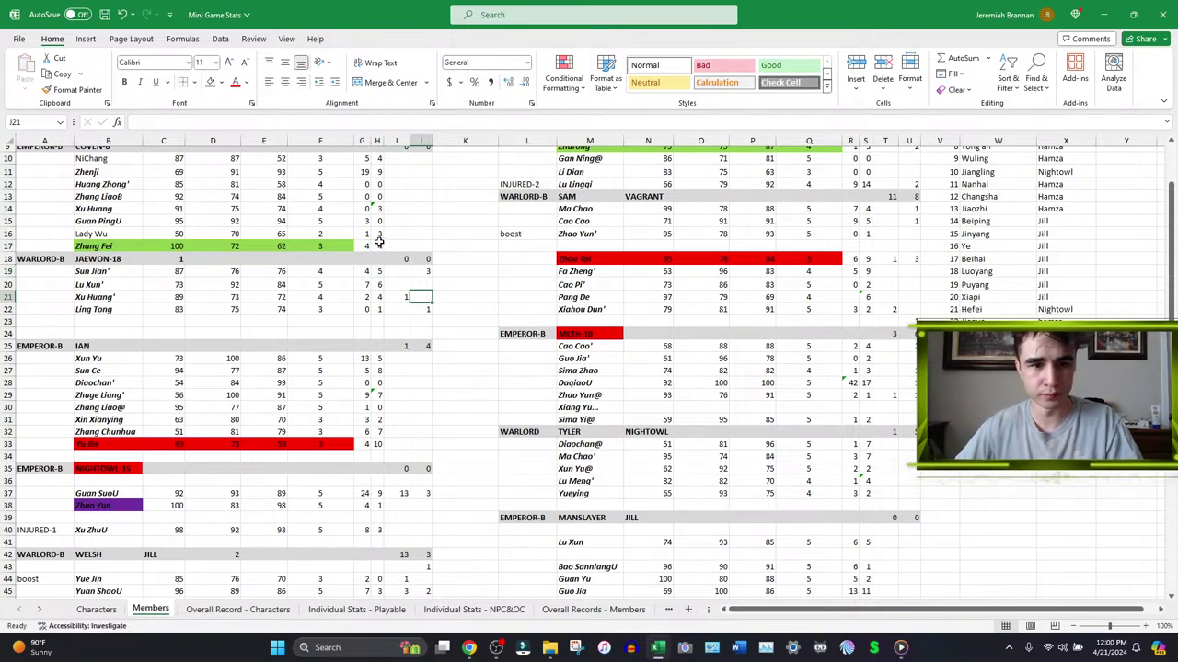
- Copy NiChang's W formula into Sun Jian's L cell and clear Sun Jian's L© value in J19
{"action": "scroll", "coordinate": [368, 204], "scroll_direction": "up", "scroll_amount": 1}
{"action": "left_click", "coordinate": [363, 195]}
{"action": "key", "text": "ctrl+c"}
{"action": "left_click", "coordinate": [377, 308]}
{"action": "left_click", "coordinate": [418, 310]}
{"action": "key", "text": "Delete"}
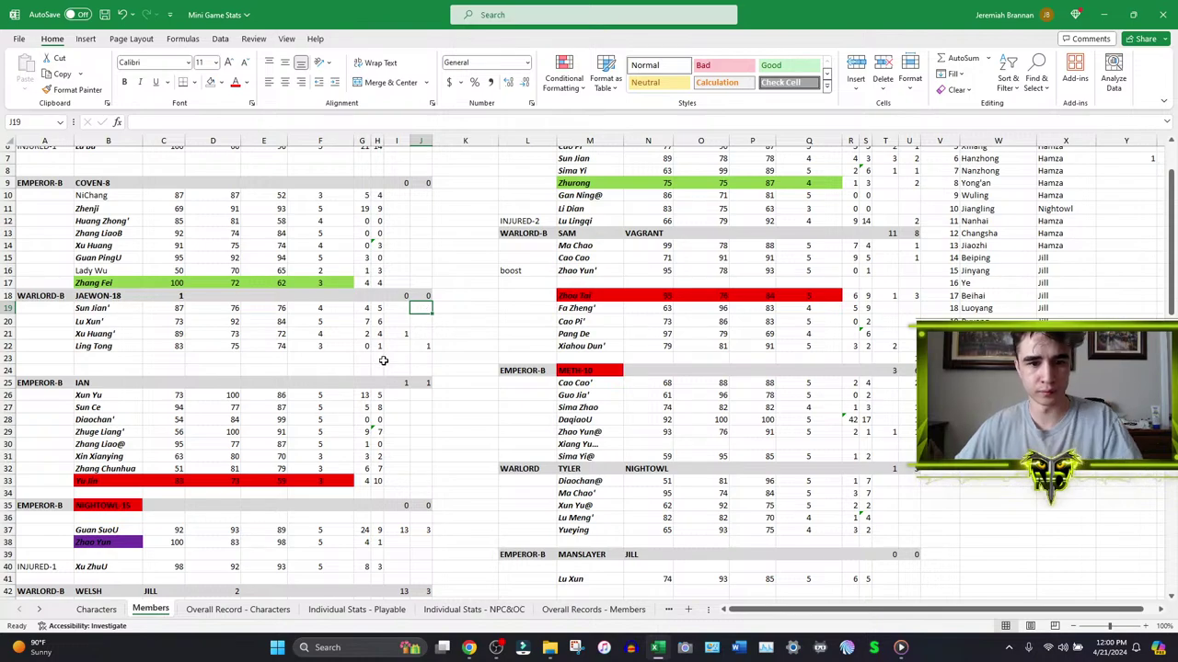
- Raise the base number in Xu Huang's W formula in G21 to 2, and select his W© value in I21
{"action": "scroll", "coordinate": [365, 243], "scroll_direction": "up", "scroll_amount": 2}
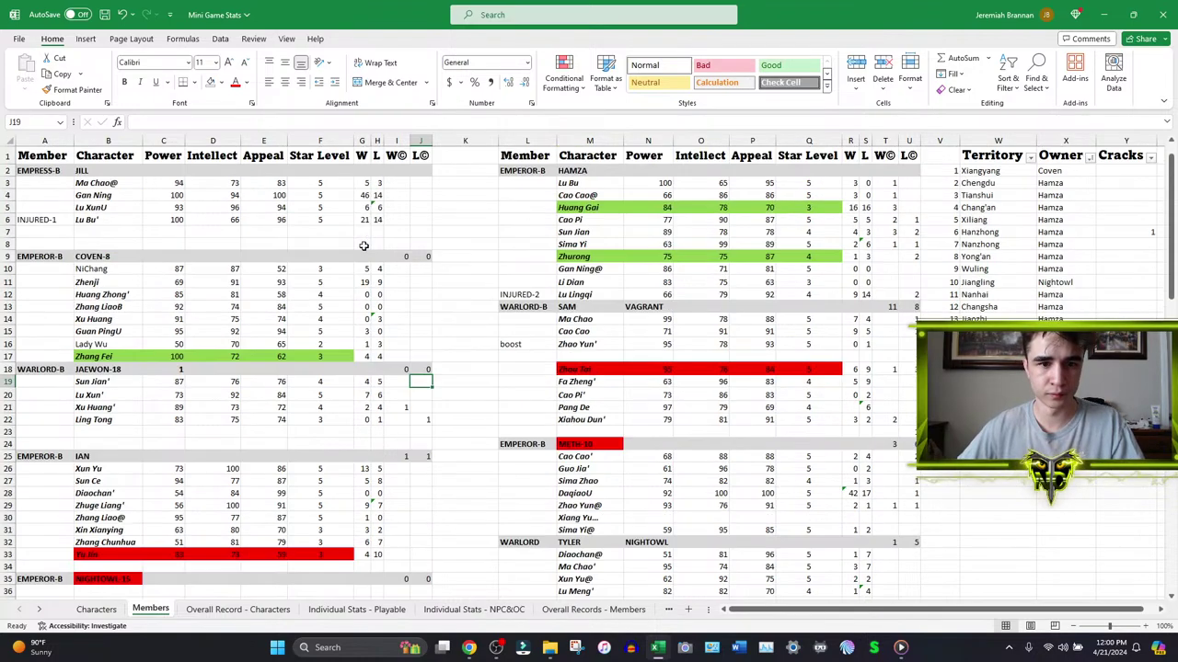
{"action": "scroll", "coordinate": [365, 242], "scroll_direction": "down", "scroll_amount": 3}
{"action": "left_click", "coordinate": [362, 296]}
{"action": "type", "text": "=1+I21"}
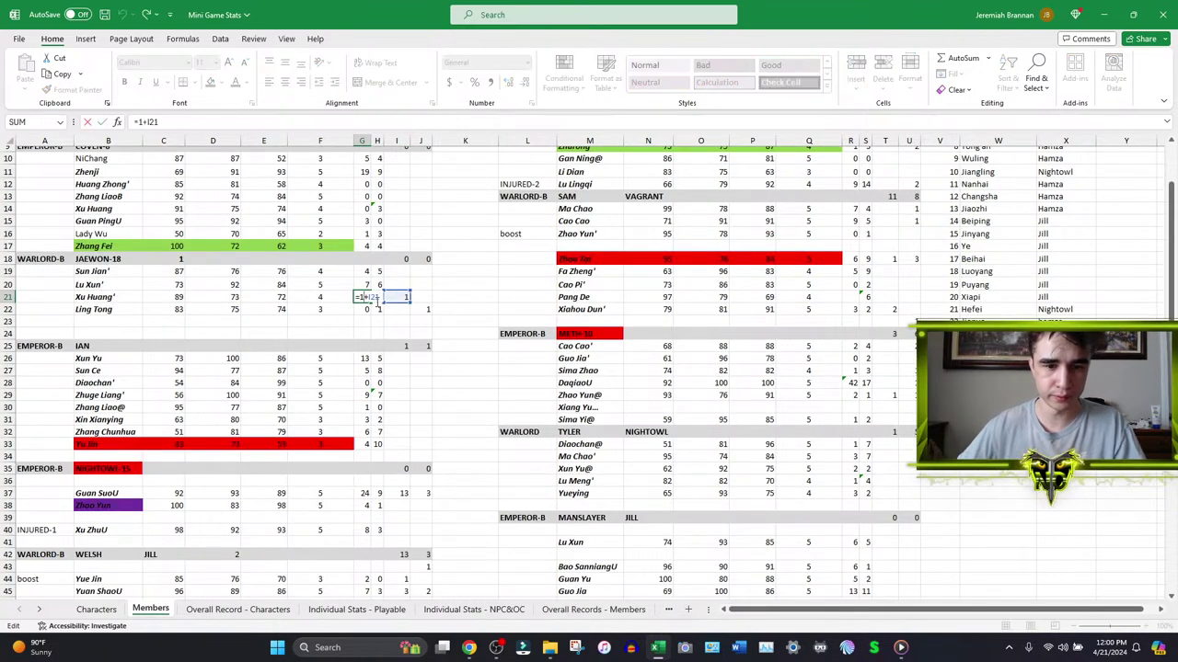
{"action": "key", "text": "Return"}
{"action": "left_click", "coordinate": [400, 297]}
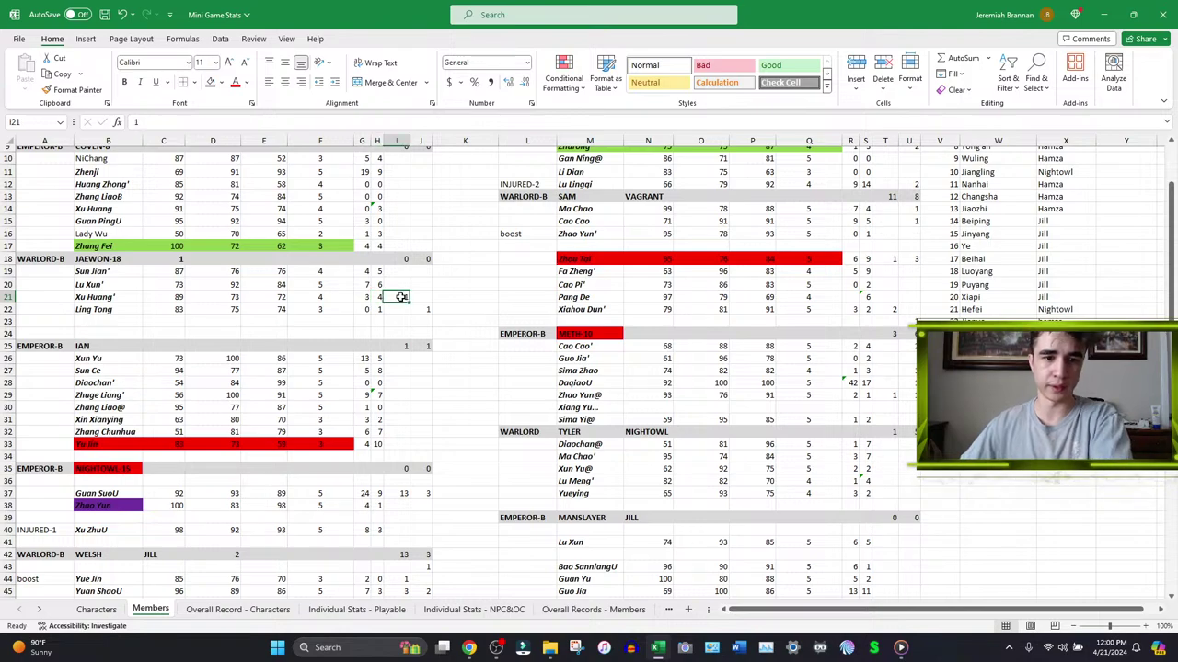
- Copy Zhang Liao@'s W formula into Ling Tong's L cell H22 and clear Ling Tong's L© value in J22
{"action": "left_click", "coordinate": [364, 407]}
{"action": "key", "text": "ctrl+c"}
{"action": "left_click", "coordinate": [381, 311]}
{"action": "left_click", "coordinate": [418, 311]}
{"action": "key", "text": "Delete"}
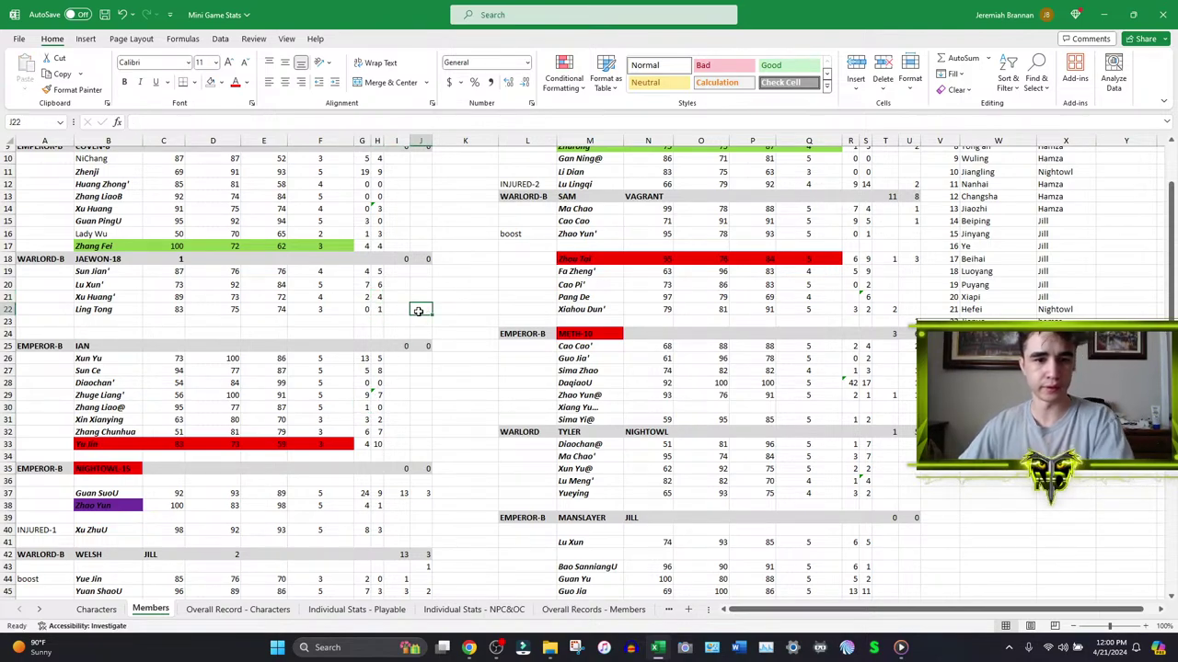
- Change the member label in B35 to NIGHTOWL-13 and remove its red fill
{"action": "scroll", "coordinate": [417, 310], "scroll_direction": "down", "scroll_amount": 5}
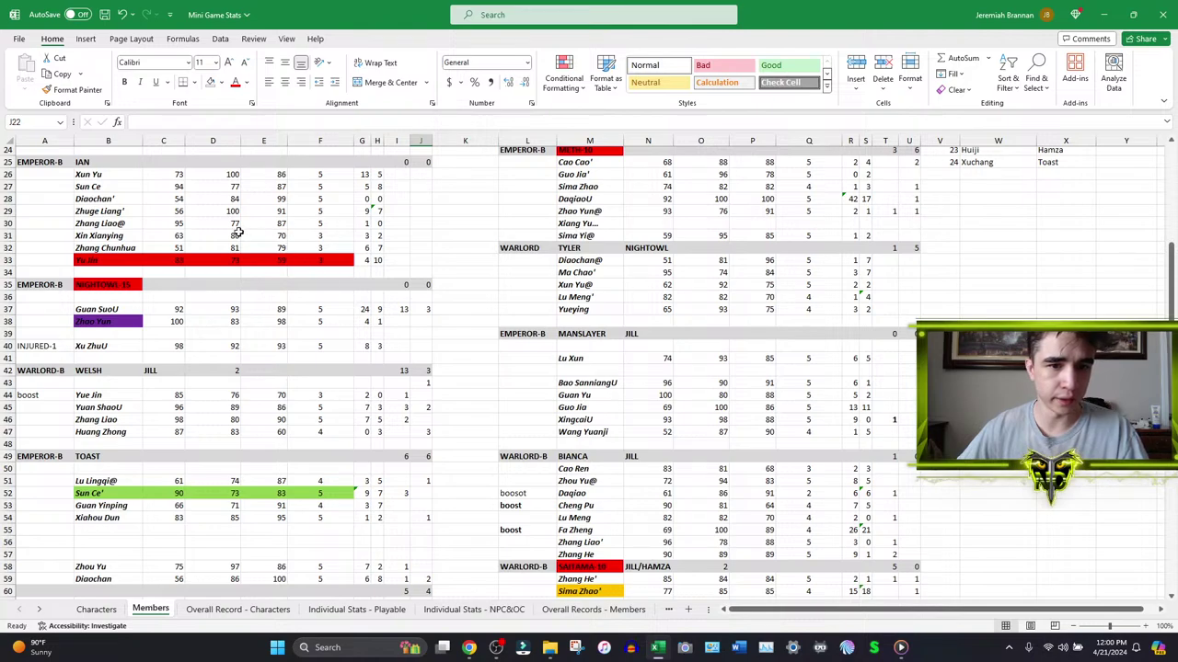
{"action": "double_click", "coordinate": [135, 285]}
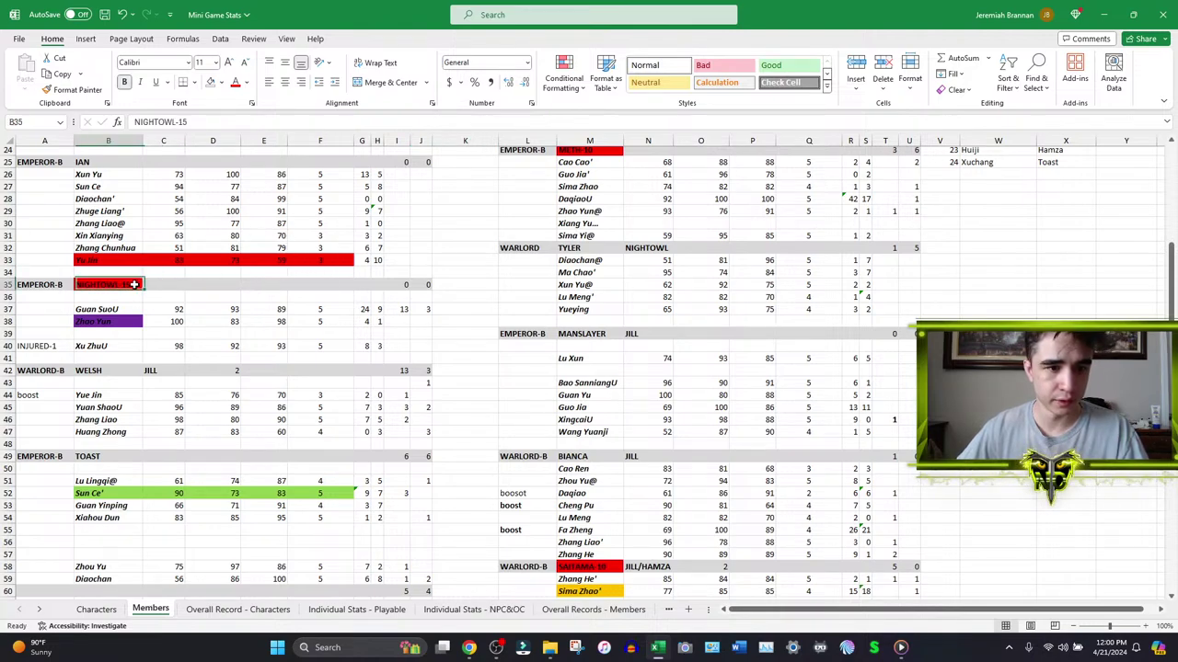
{"action": "key", "text": "BackSpace"}
{"action": "type", "text": "3"}
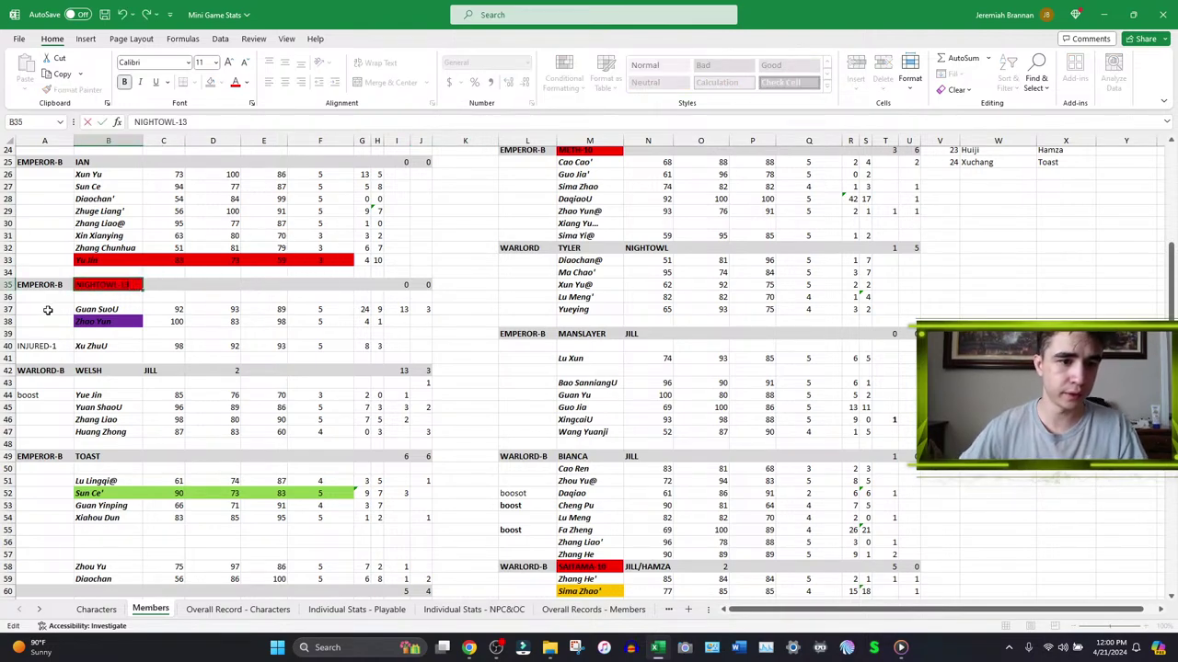
{"action": "key", "text": "Return"}
{"action": "left_click", "coordinate": [103, 285]}
{"action": "left_click", "coordinate": [210, 83]}
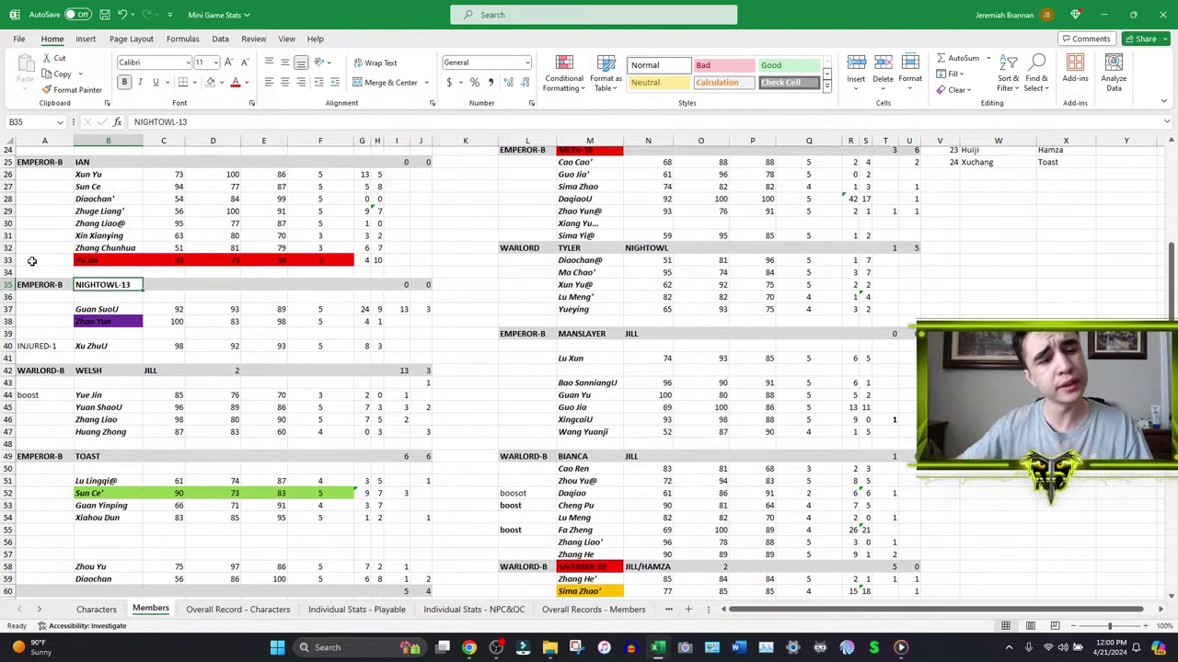
{"action": "left_click", "coordinate": [221, 83]}
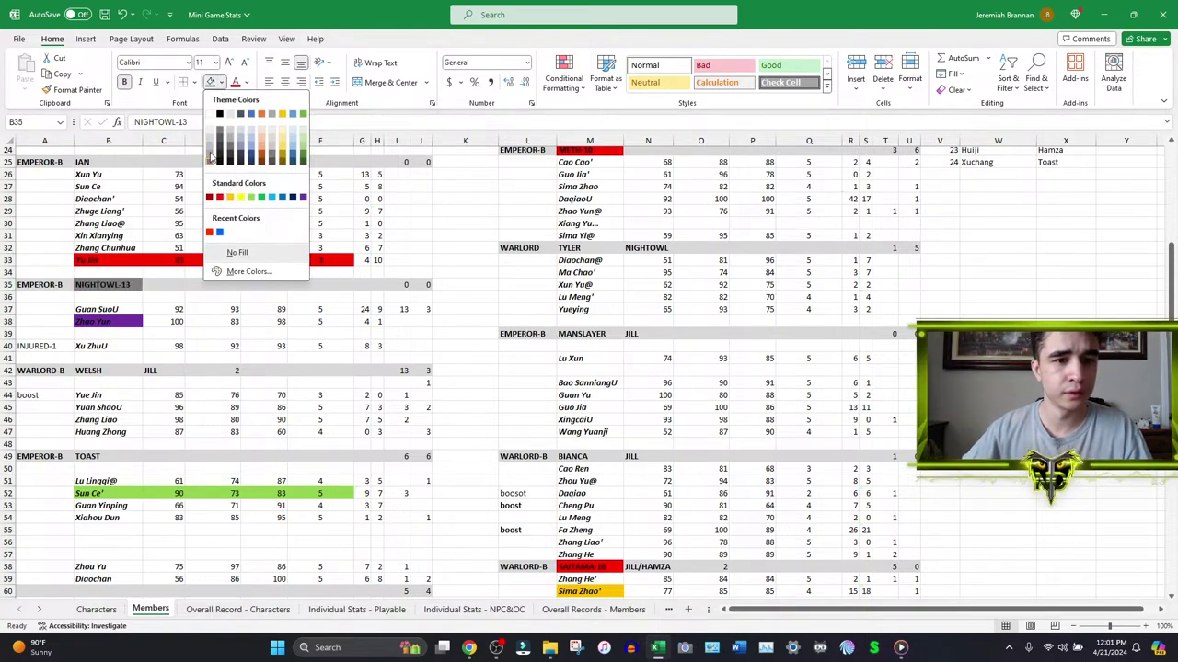
{"action": "key", "text": "Escape"}
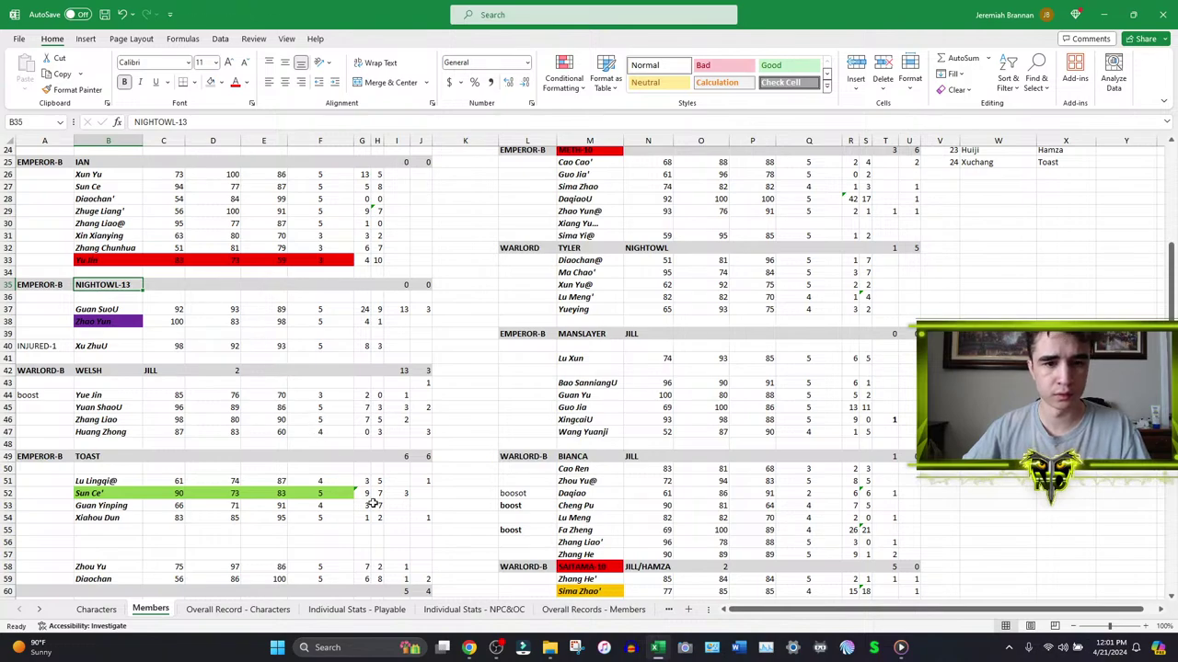
- In the browser, open the NightowlRoster paste for editing and delete the duplicate Zhao Yun lines at its end
{"action": "left_click", "coordinate": [469, 647]}
{"action": "left_click", "coordinate": [385, 12]}
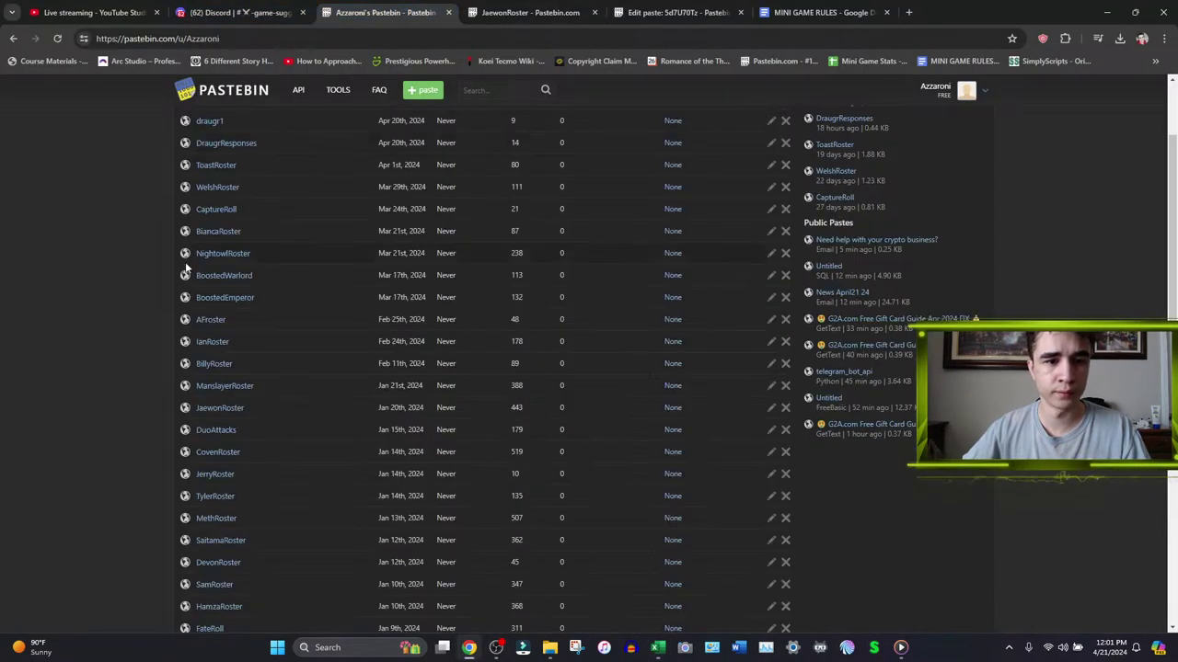
{"action": "middle_click", "coordinate": [221, 254]}
{"action": "left_click_drag", "start_coordinate": [810, 12], "coordinate": [538, 9]}
{"action": "left_click", "coordinate": [745, 336]}
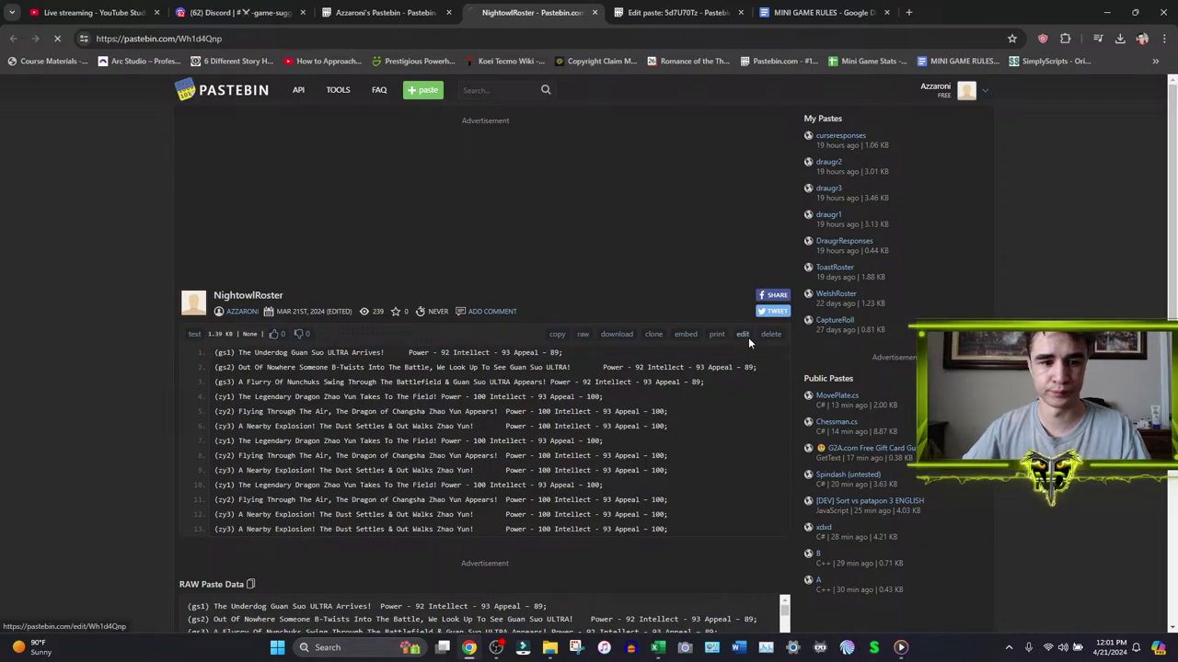
{"action": "left_click_drag", "start_coordinate": [664, 298], "coordinate": [78, 223]}
{"action": "key", "text": "BackSpace"}
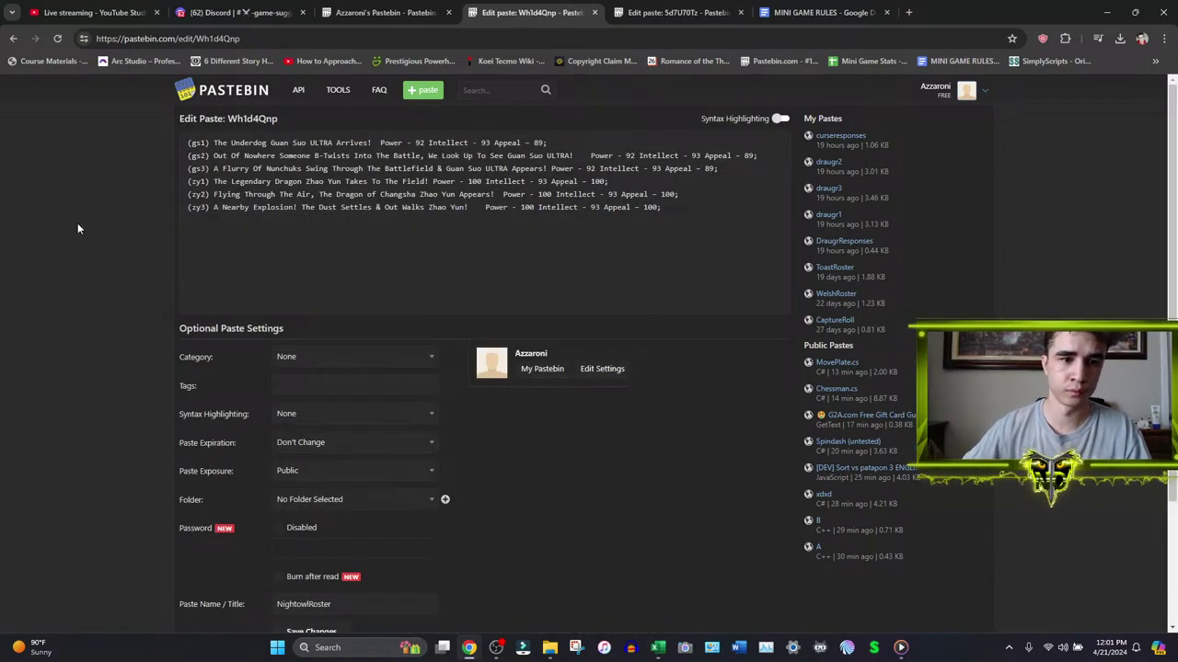
- In the zy1 line, set Zhao Yun's Appeal to 98 and Intellect to 83, leaving no space before the semicolon
{"action": "scroll", "coordinate": [420, 451], "scroll_direction": "down", "scroll_amount": 2}
{"action": "scroll", "coordinate": [386, 341], "scroll_direction": "up", "scroll_amount": 2}
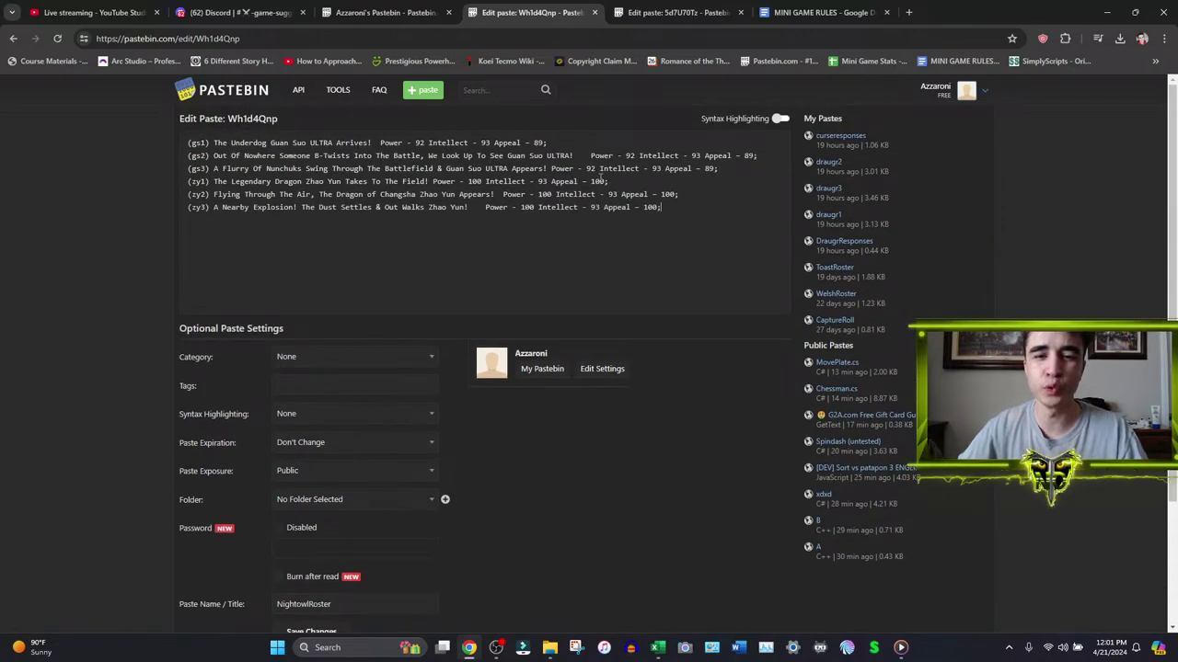
{"action": "type", "text": "98"}
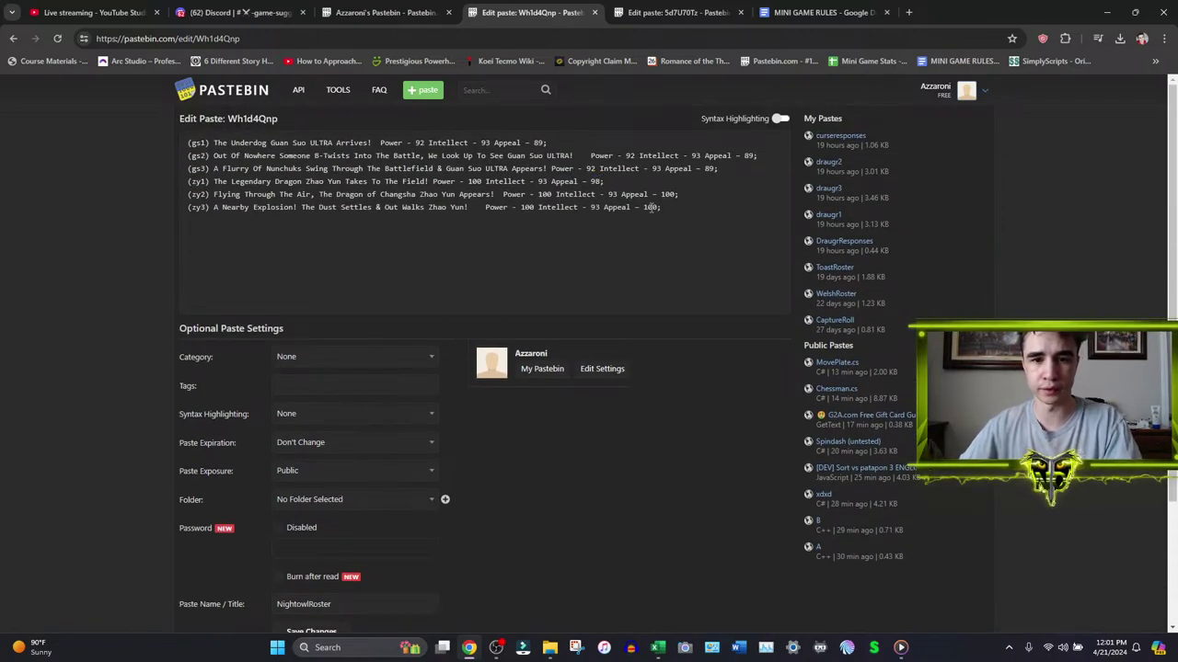
{"action": "double_click", "coordinate": [543, 182]}
{"action": "key", "text": "BackSpace"}
{"action": "type", "text": "83"}
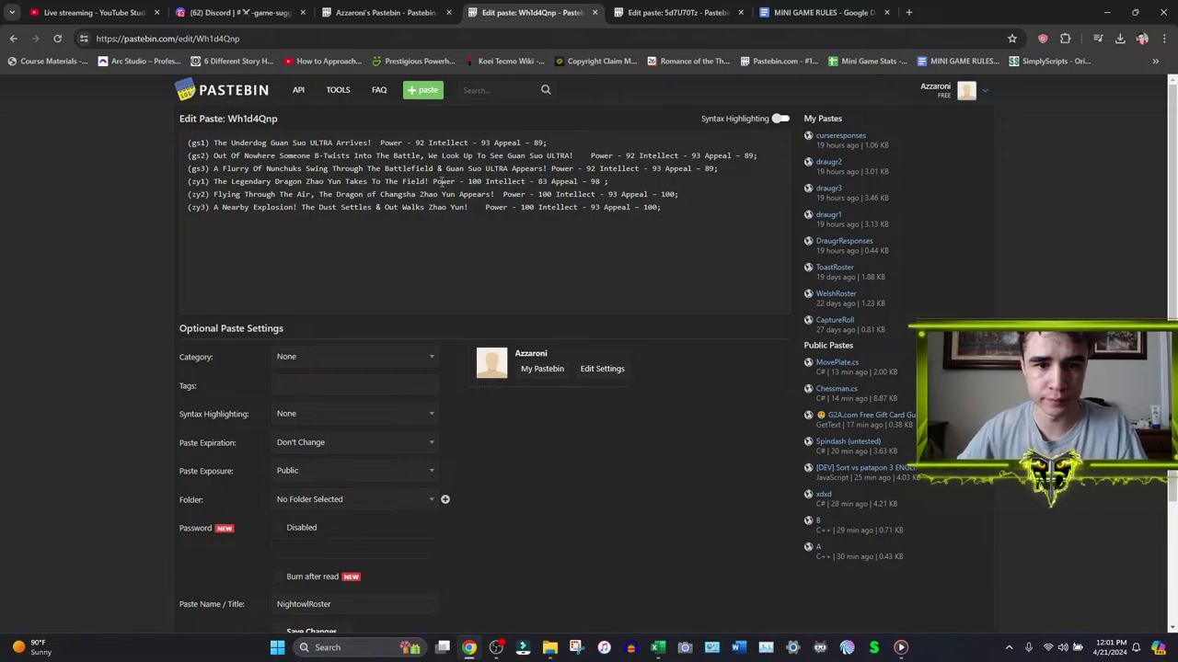
{"action": "left_click_drag", "start_coordinate": [433, 181], "coordinate": [652, 182]}
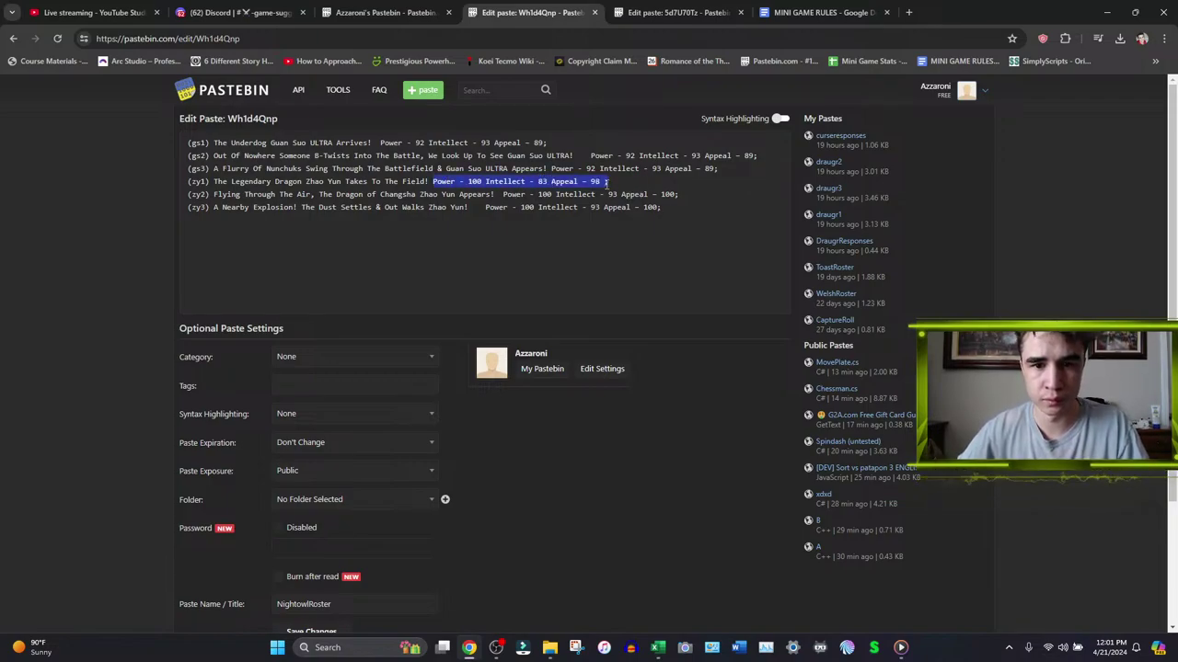
{"action": "left_click", "coordinate": [630, 192]}
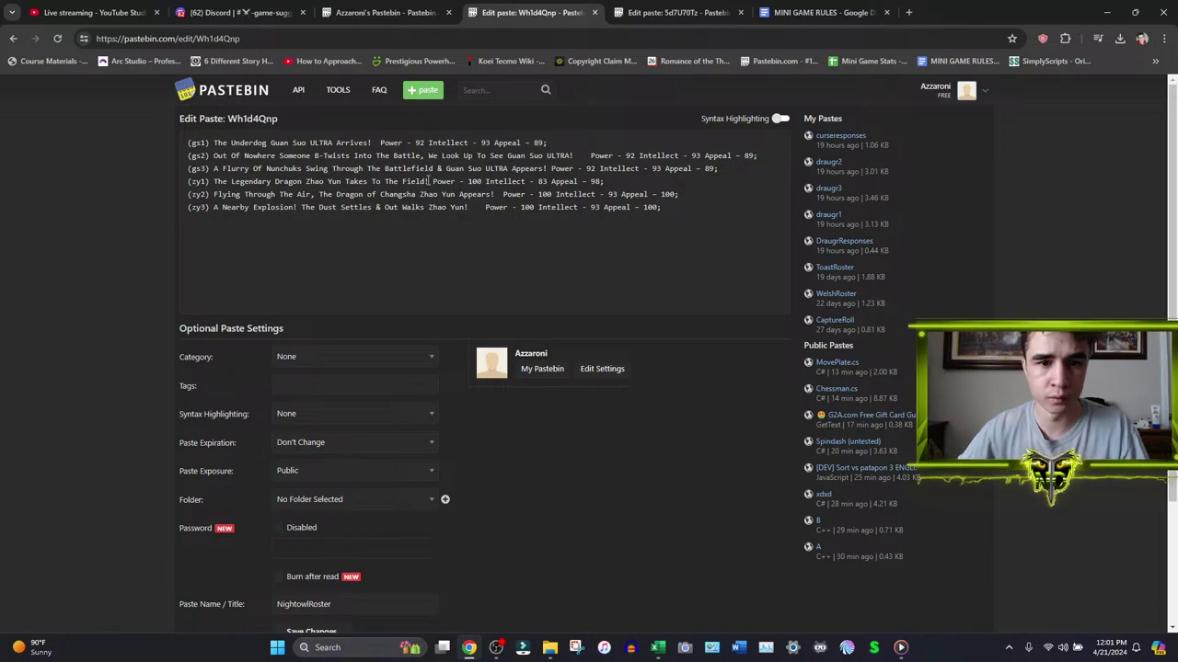
- Copy the stats text from the zy1 line over the stats in the zy2 and zy3 lines
{"action": "left_click_drag", "start_coordinate": [431, 181], "coordinate": [710, 180]}
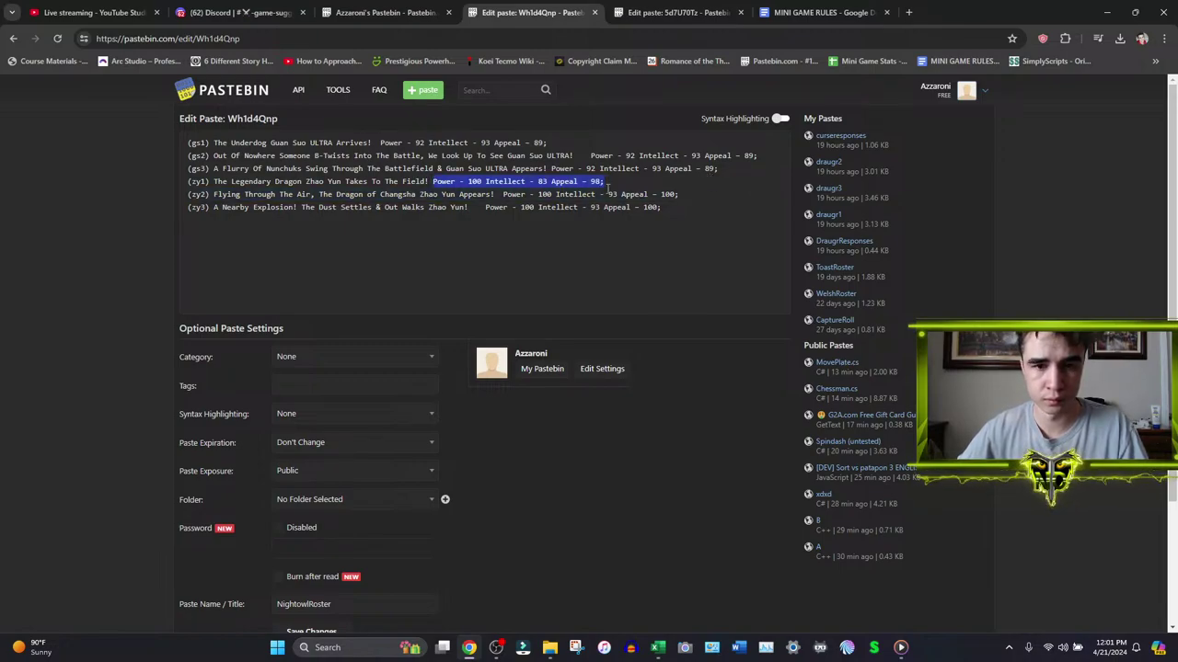
{"action": "left_click_drag", "start_coordinate": [503, 195], "coordinate": [679, 194]}
{"action": "key", "text": "ctrl+v"}
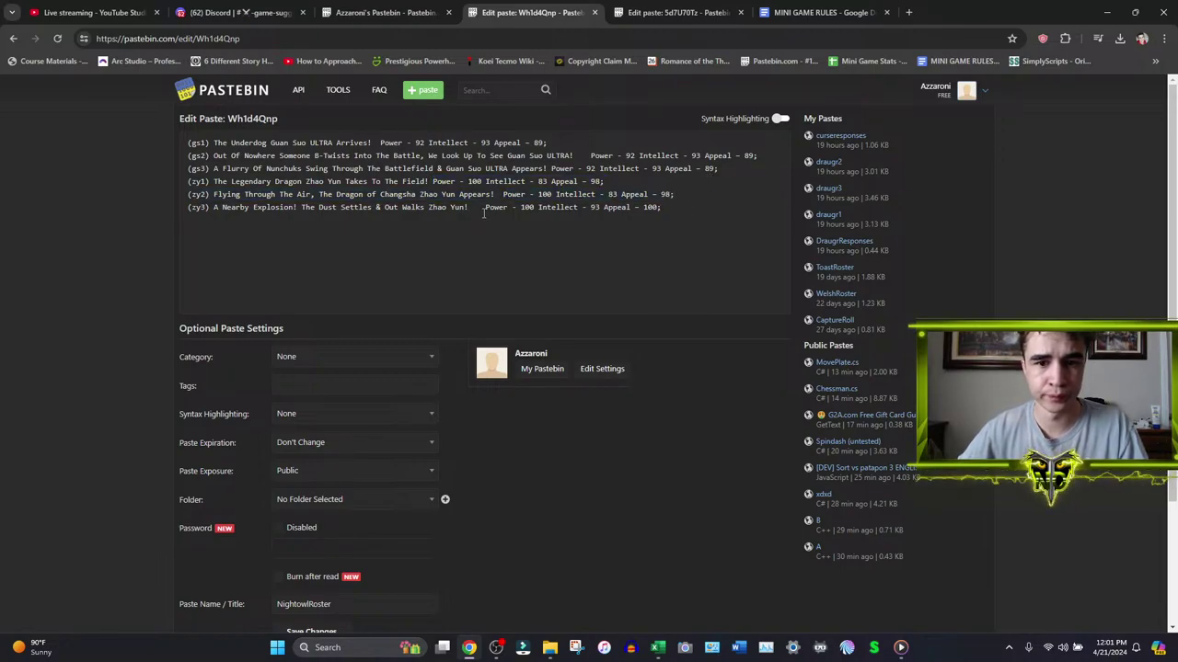
{"action": "left_click_drag", "start_coordinate": [484, 208], "coordinate": [705, 244]}
{"action": "key", "text": "ctrl+v"}
{"action": "scroll", "coordinate": [223, 451], "scroll_direction": "down", "scroll_amount": 3}
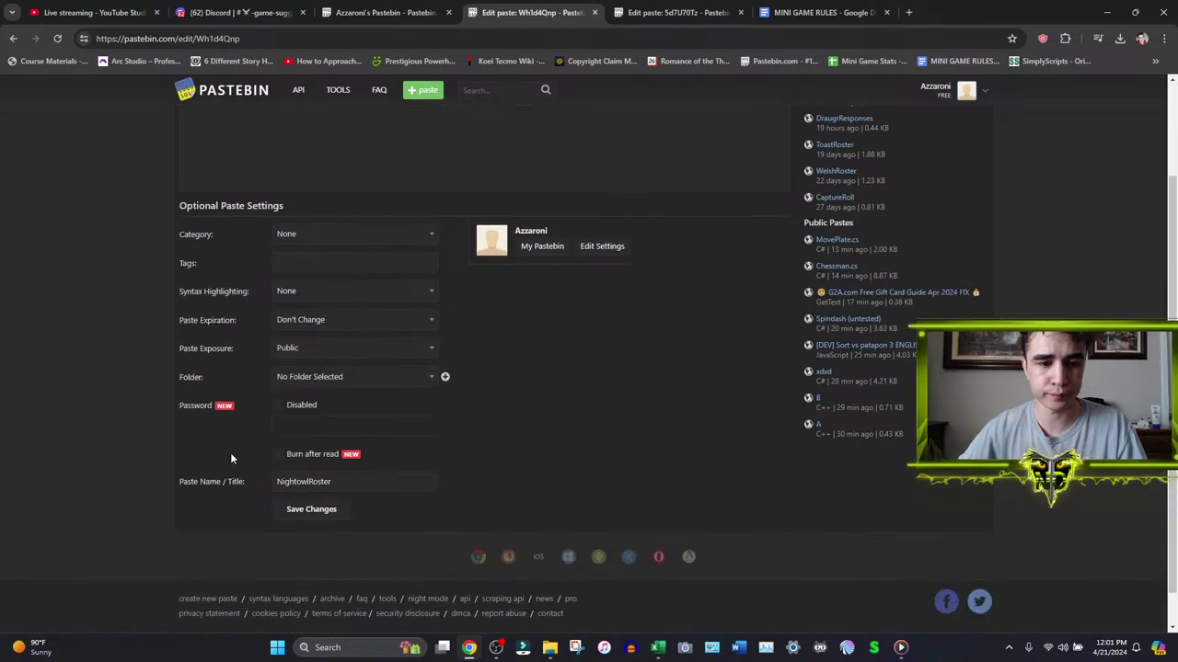
{"action": "scroll", "coordinate": [196, 232], "scroll_direction": "up", "scroll_amount": 3}
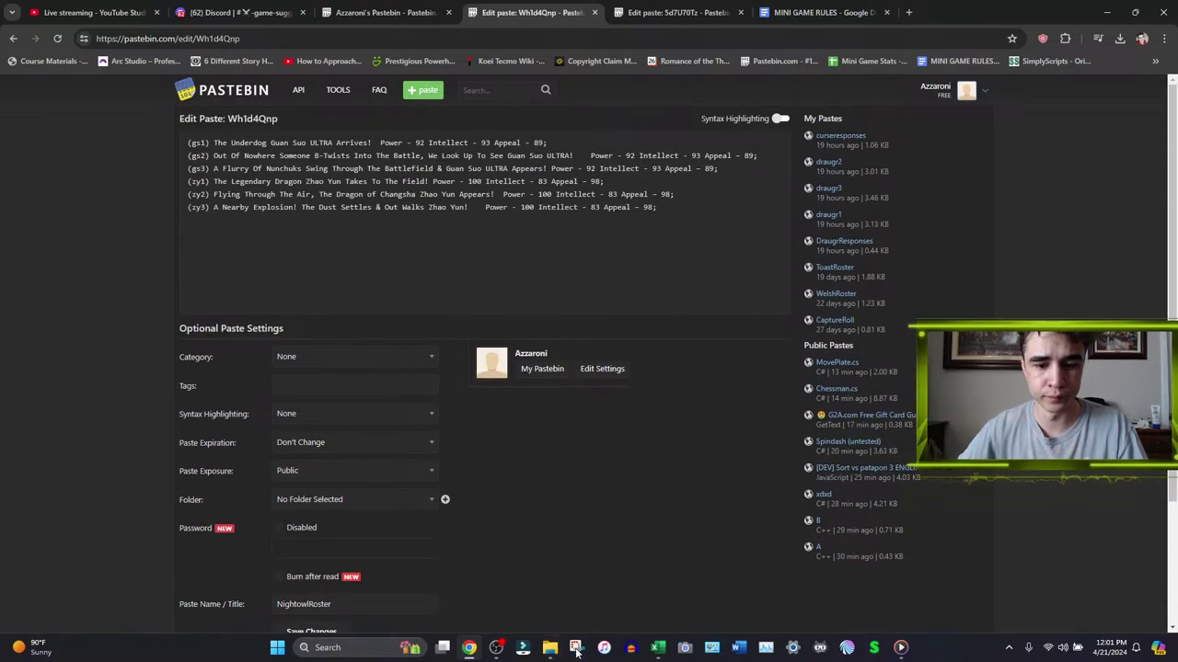
- Switch back to Excel and remove the purple fill from Zhao Yun's name in cell B38
{"action": "left_click", "coordinate": [658, 647]}
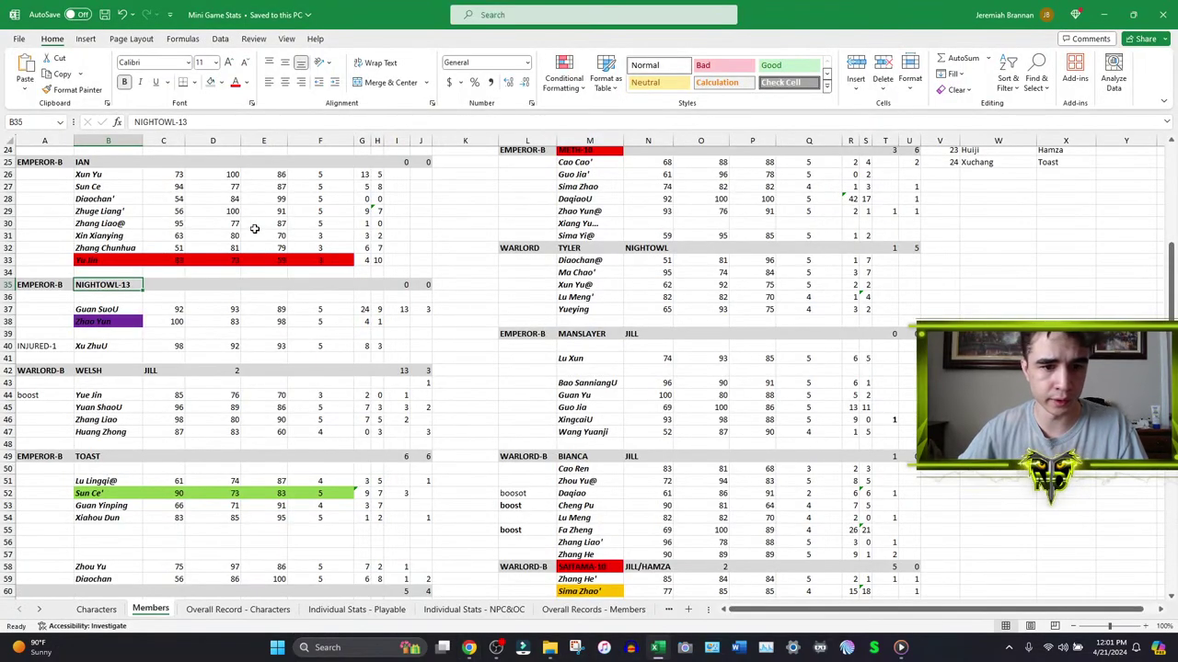
{"action": "left_click", "coordinate": [112, 326]}
{"action": "left_click", "coordinate": [221, 83]}
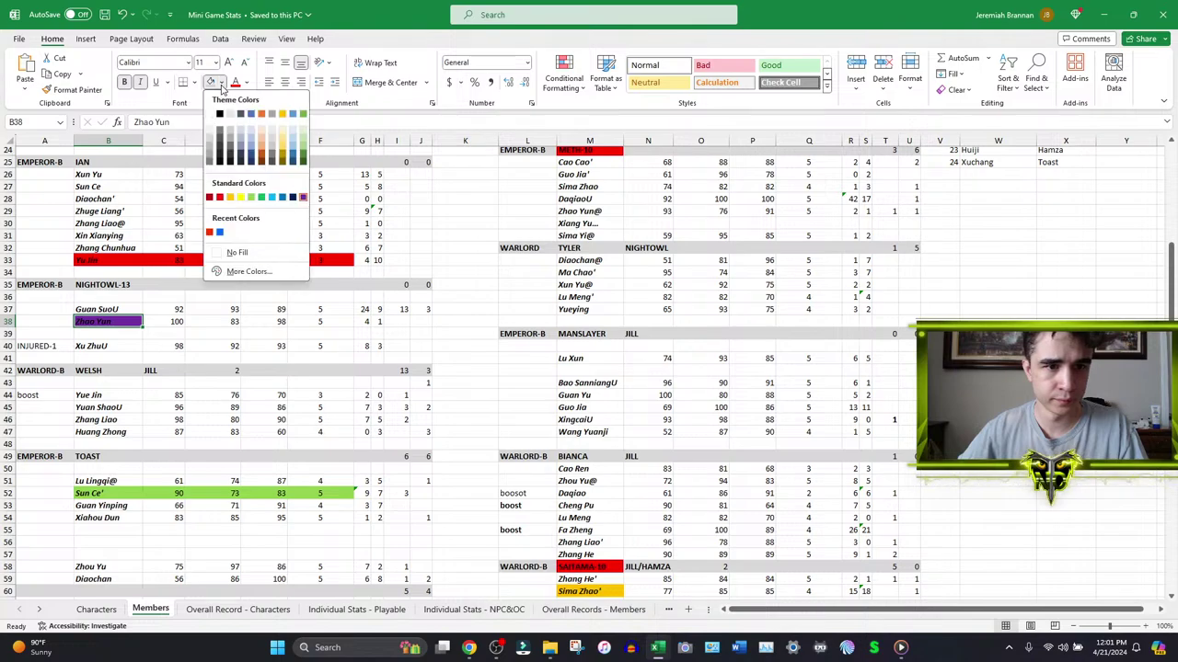
{"action": "left_click", "coordinate": [236, 252]}
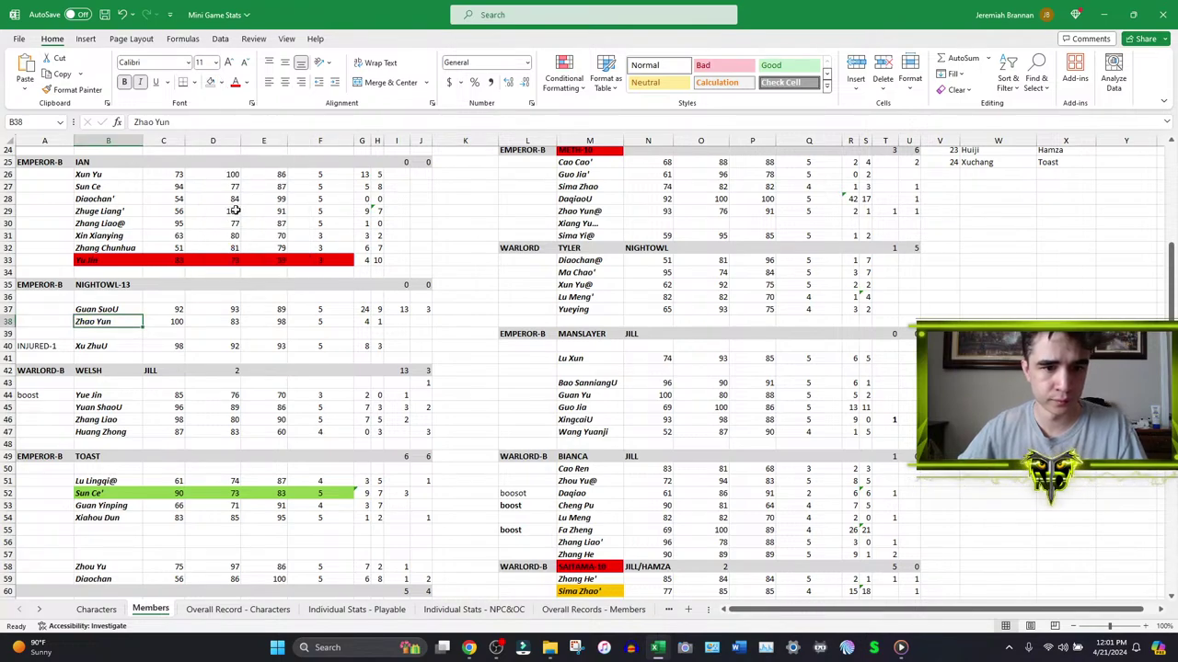
{"action": "scroll", "coordinate": [234, 217], "scroll_direction": "up", "scroll_amount": 3}
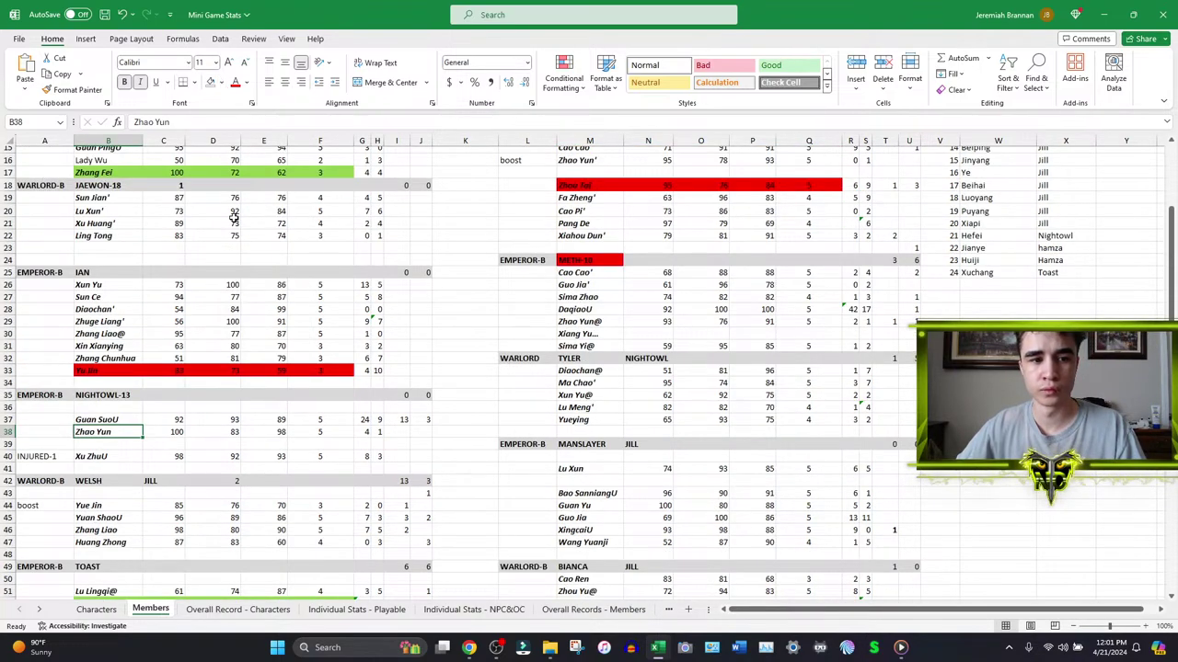
{"action": "scroll", "coordinate": [234, 218], "scroll_direction": "down", "scroll_amount": 3}
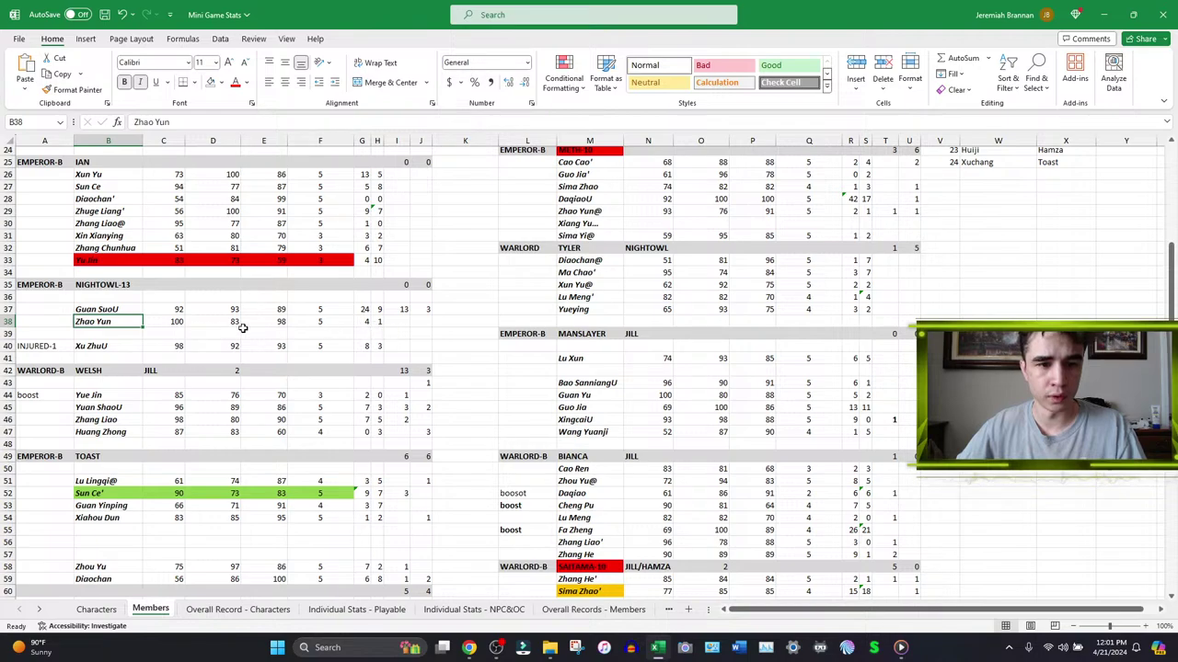
{"action": "left_click", "coordinate": [170, 313]}
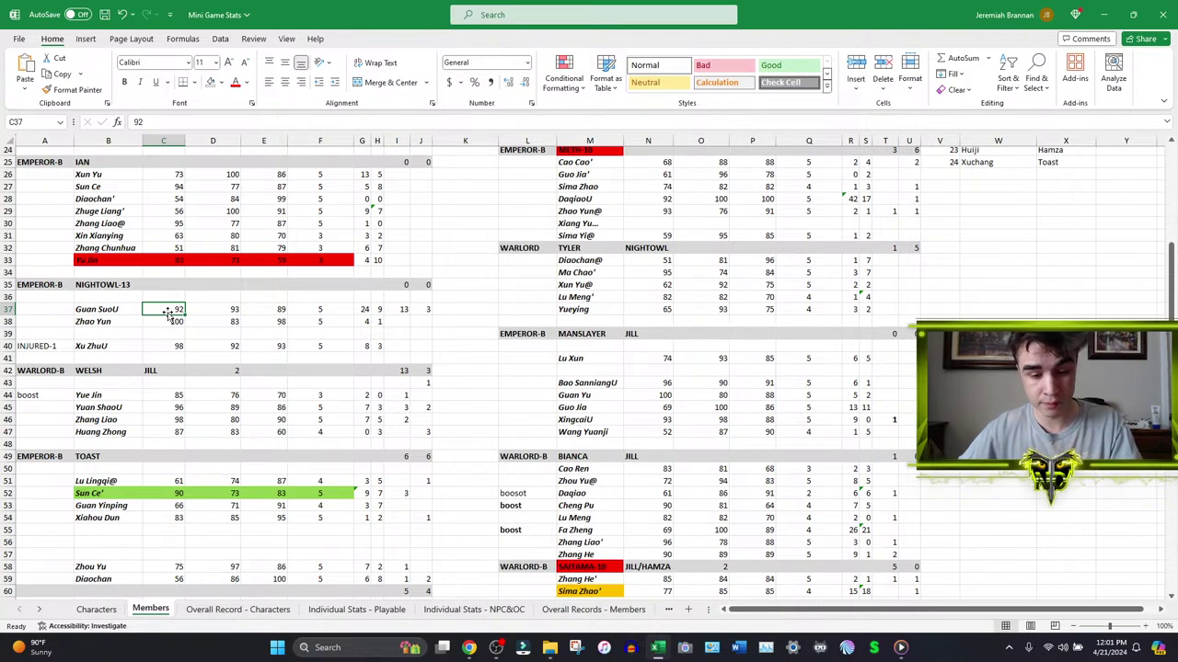
{"action": "type", "text": "96"}
{"action": "key", "text": "Tab"}
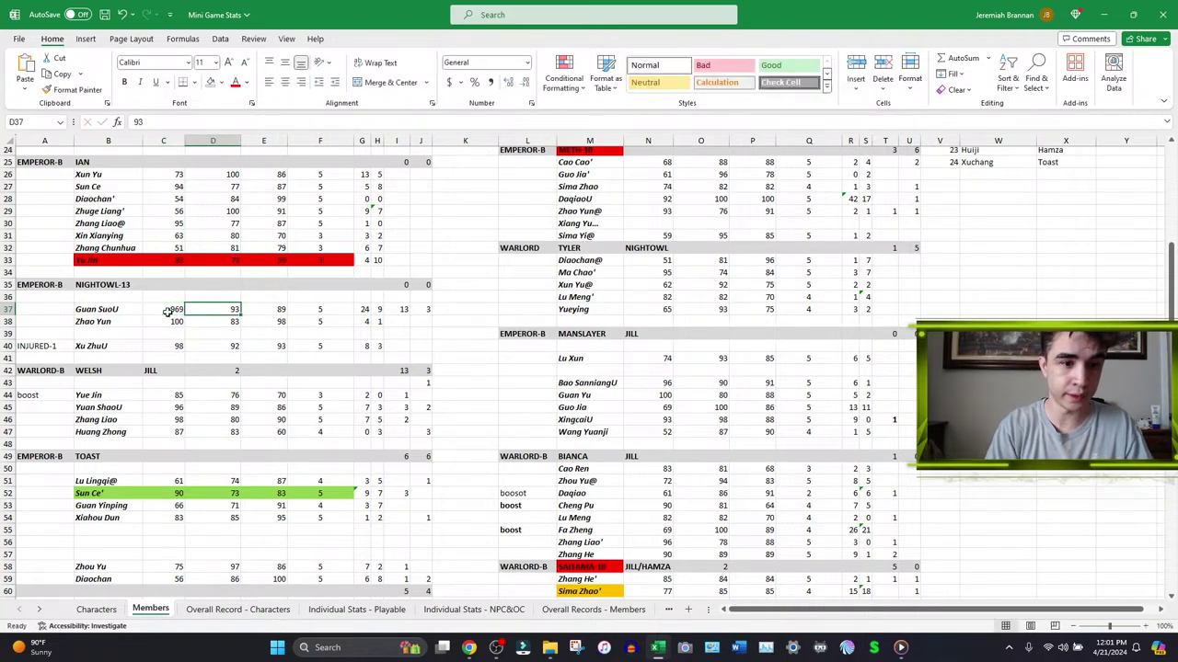
- Set Guan SuoU's Power to 96, Intellect to 97 and Appeal to 93 in row 37
{"action": "left_click", "coordinate": [169, 313]}
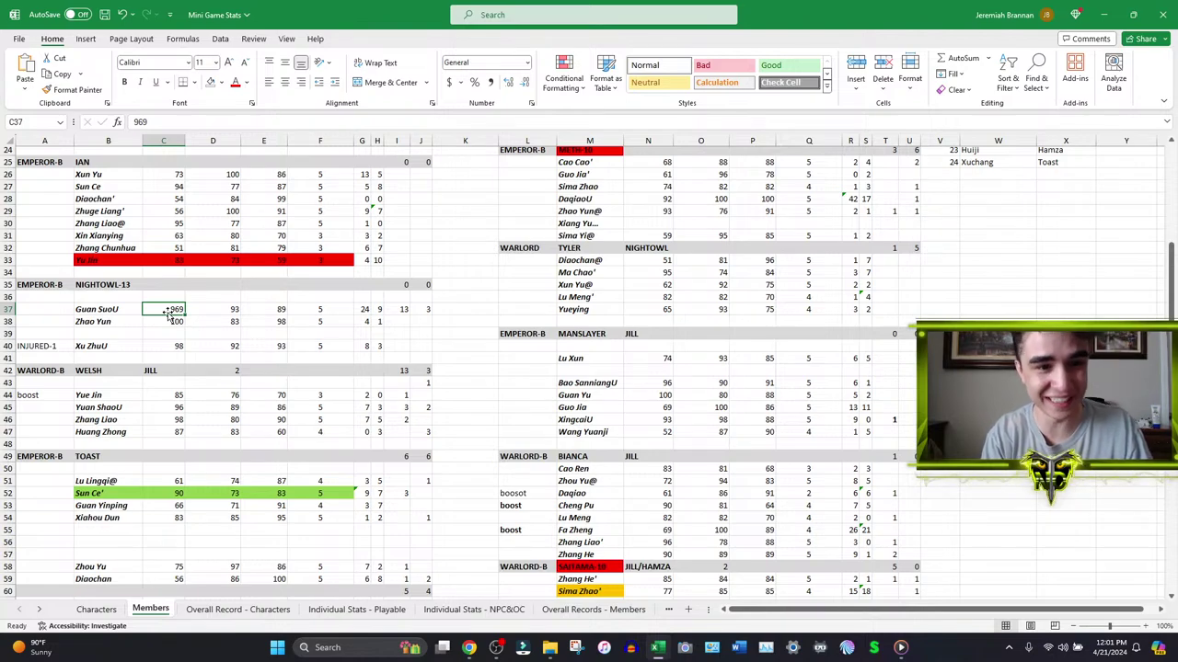
{"action": "type", "text": "96"}
{"action": "key", "text": "Tab"}
{"action": "type", "text": "9"}
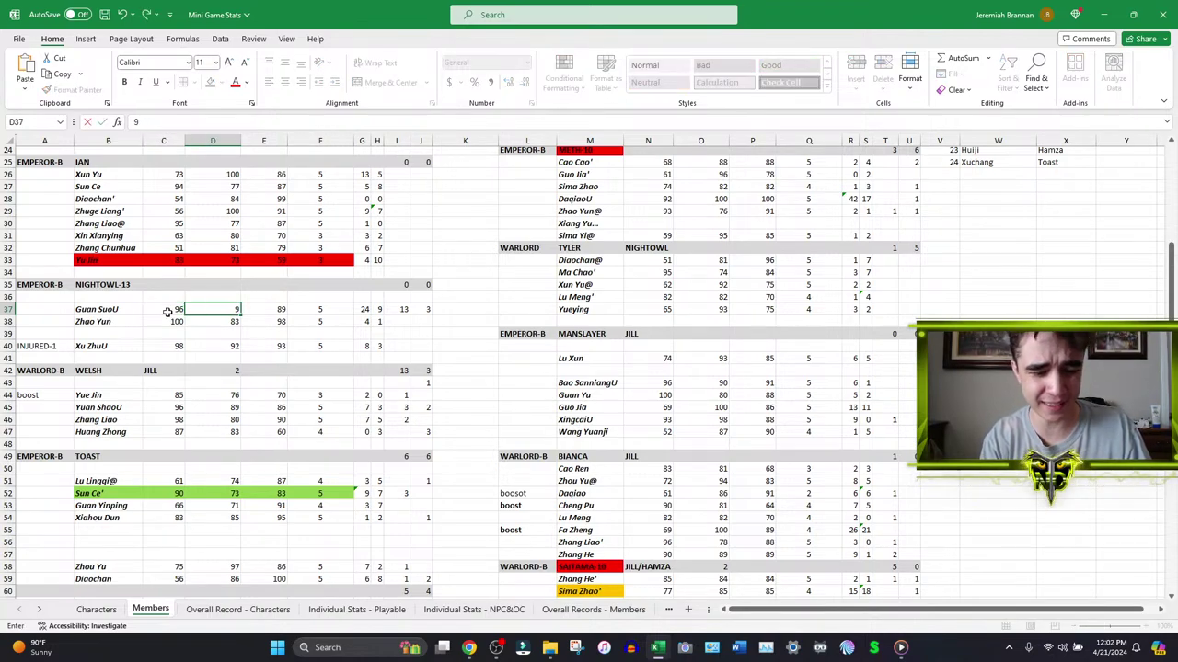
{"action": "type", "text": "7"}
{"action": "key", "text": "Tab"}
{"action": "type", "text": "93"}
{"action": "key", "text": "Tab"}
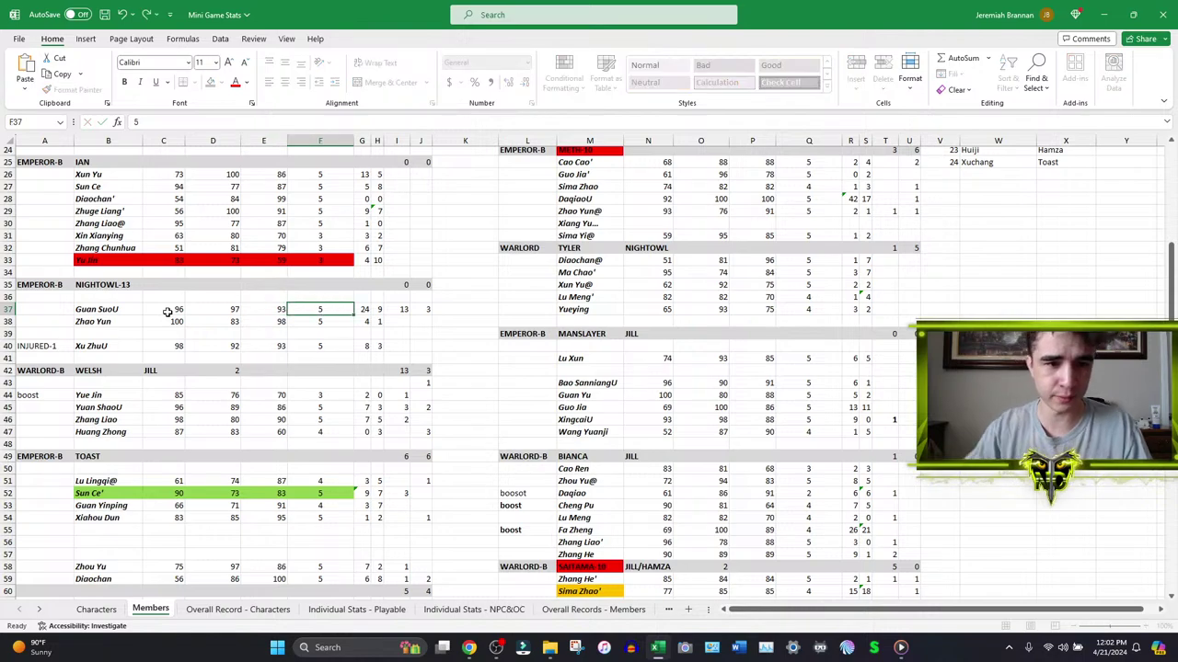
- Raise the base number in Guan SuoU's W formula in G37 to 24 and clear his W© value in I37
{"action": "key", "text": "Tab"}
{"action": "type", "text": "=11+"}
{"action": "left_click", "coordinate": [391, 311]}
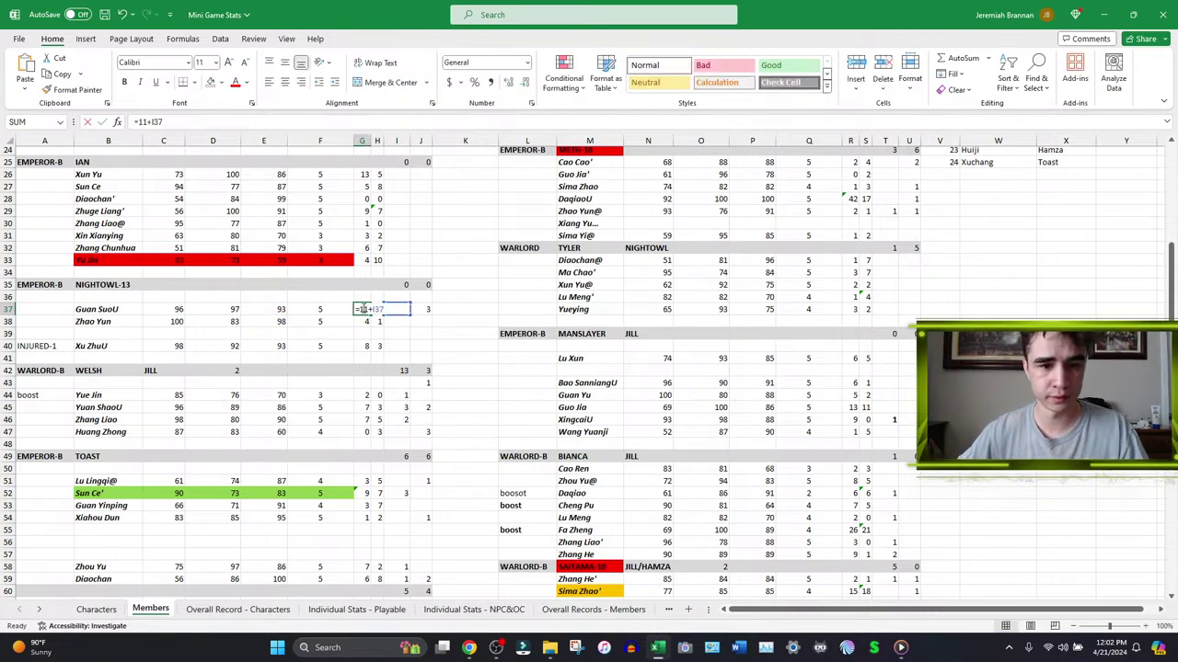
{"action": "key", "text": "Tab"}
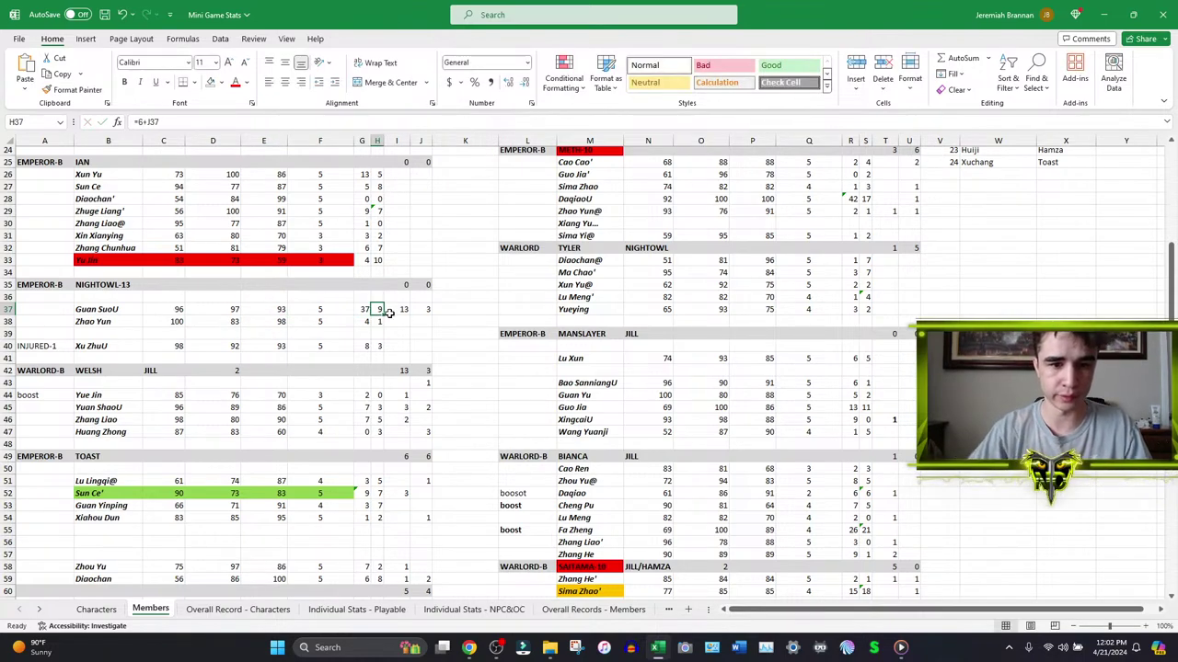
{"action": "key", "text": "Tab"}
{"action": "key", "text": "Delete"}
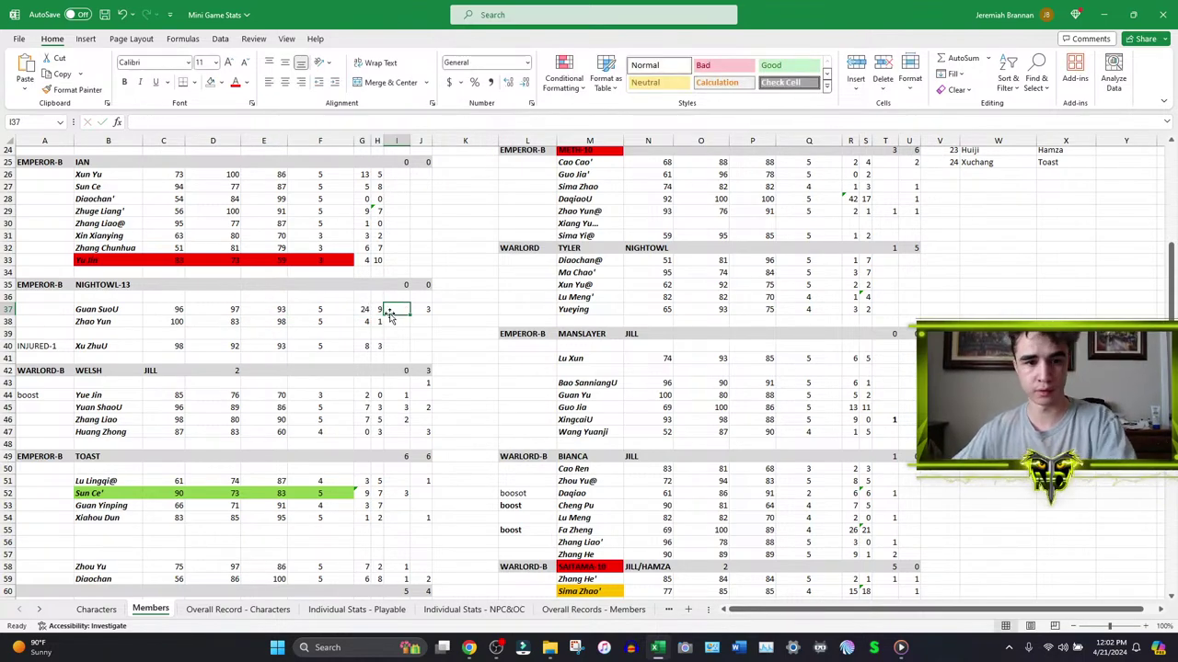
- Clear Guan SuoU's L© value in J37
{"action": "left_click", "coordinate": [365, 213]}
{"action": "key", "text": "ctrl+c"}
{"action": "left_click", "coordinate": [391, 310]}
{"action": "key", "text": "ctrl+v"}
{"action": "left_click", "coordinate": [428, 311]}
{"action": "key", "text": "Delete"}
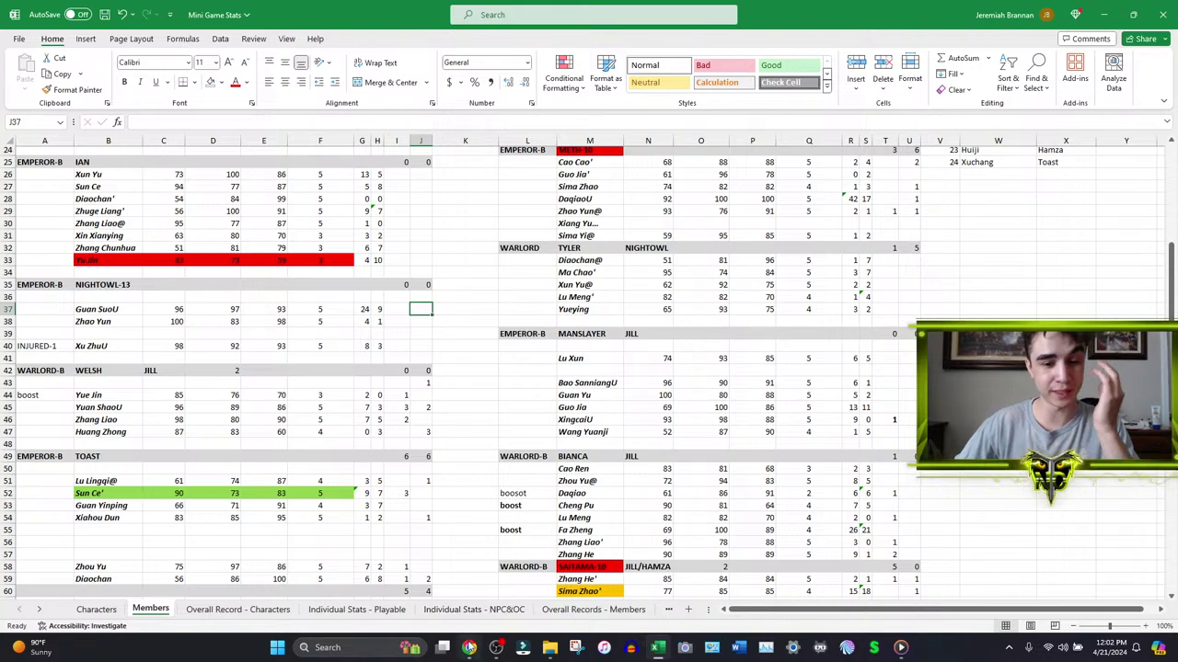
- Switch to the browser and check the direct message in Discord and the livestream chat in YouTube Studio
{"action": "left_click", "coordinate": [468, 647]}
{"action": "left_click", "coordinate": [241, 12]}
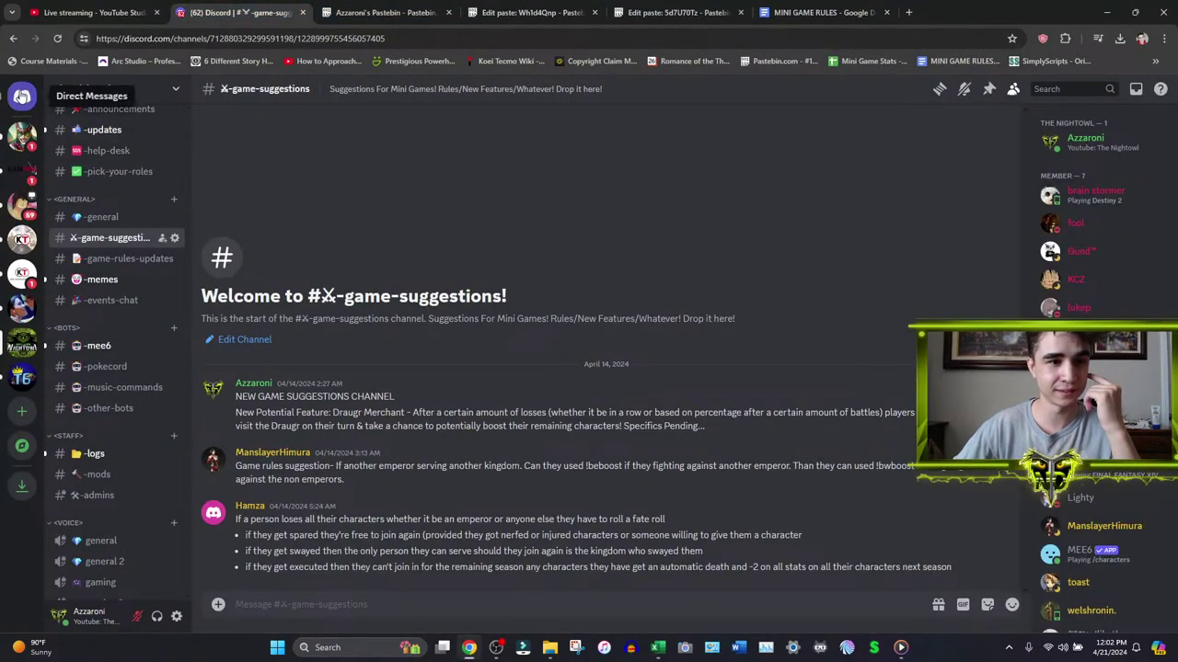
{"action": "left_click", "coordinate": [115, 227]}
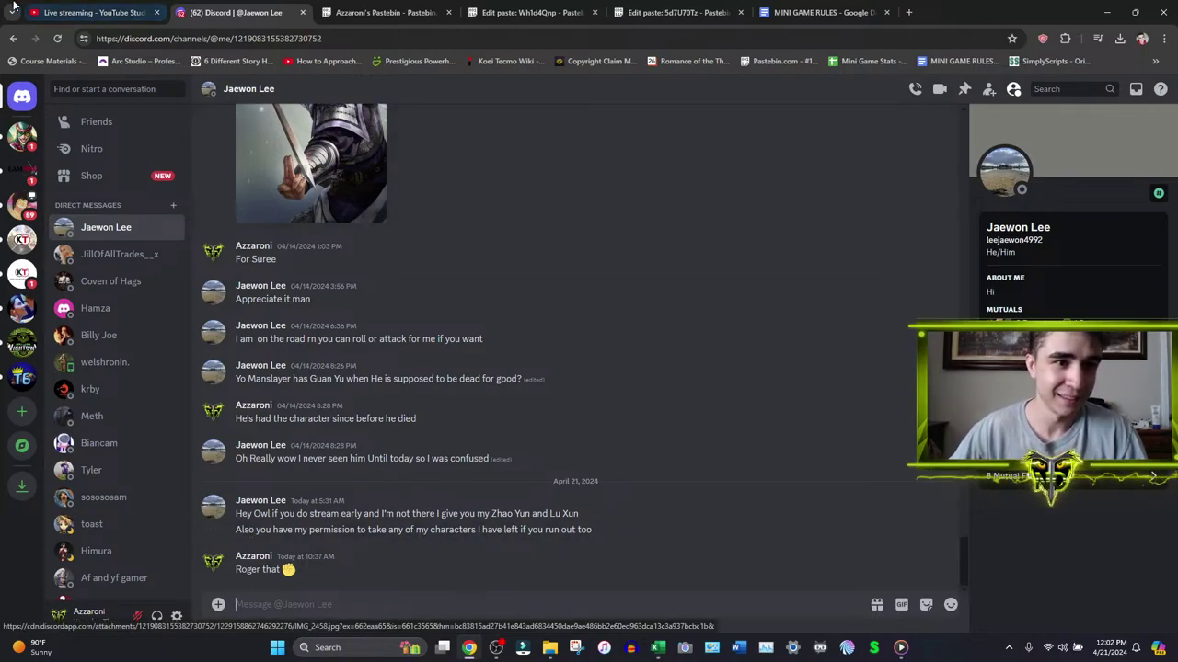
{"action": "left_click", "coordinate": [92, 12]}
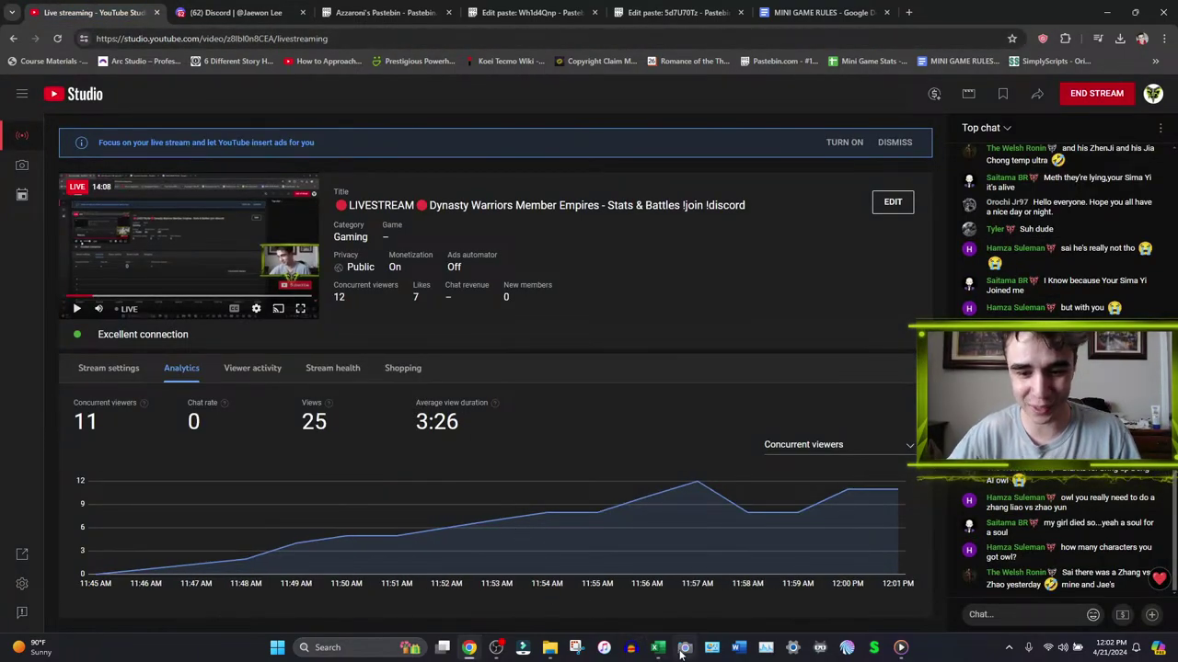
- Switch back to Excel and shorten Xu ZhuU's status label in A40 to INJURED
{"action": "mouse_move", "coordinate": [656, 650]}
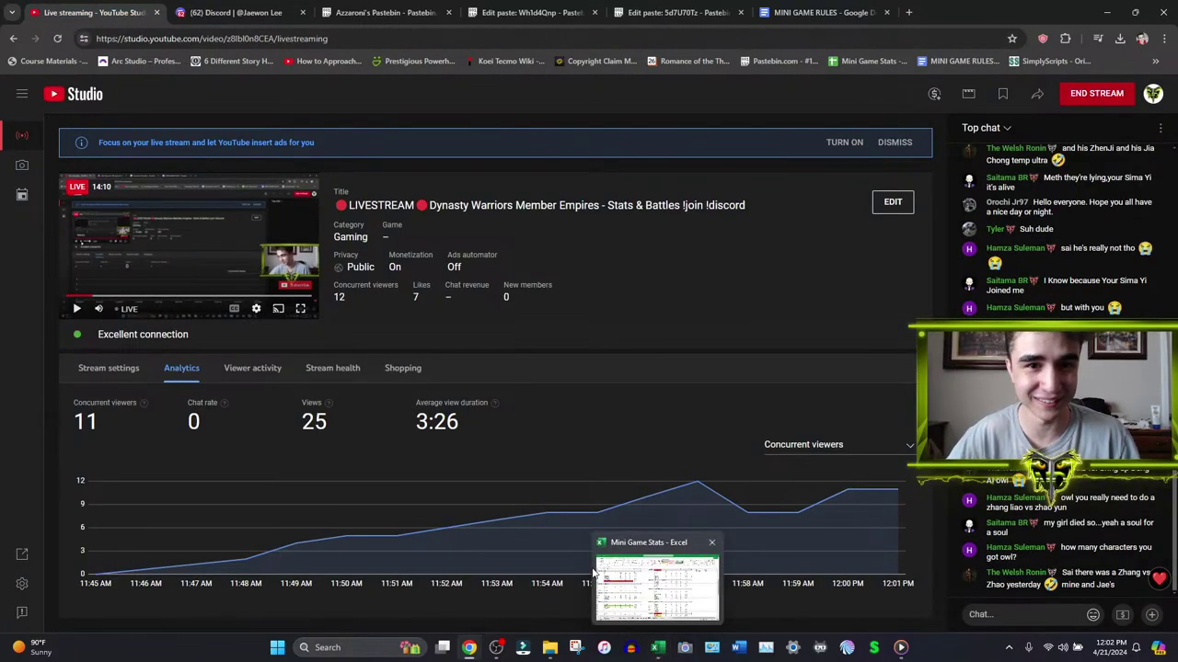
{"action": "left_click", "coordinate": [656, 648]}
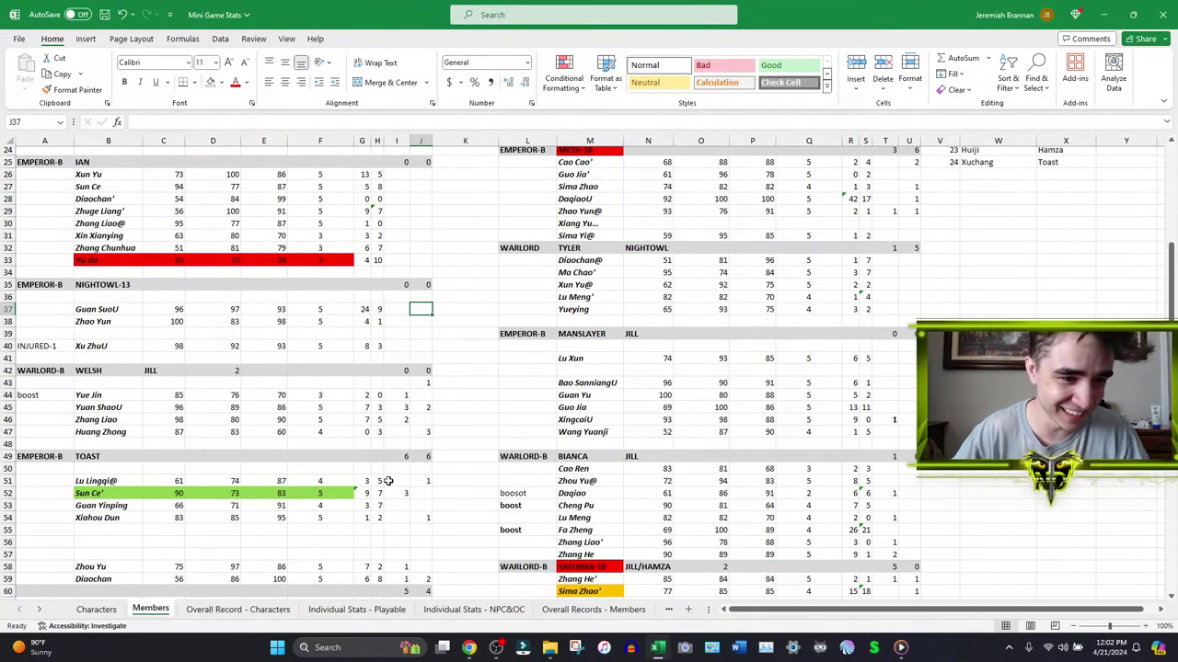
{"action": "double_click", "coordinate": [61, 347]}
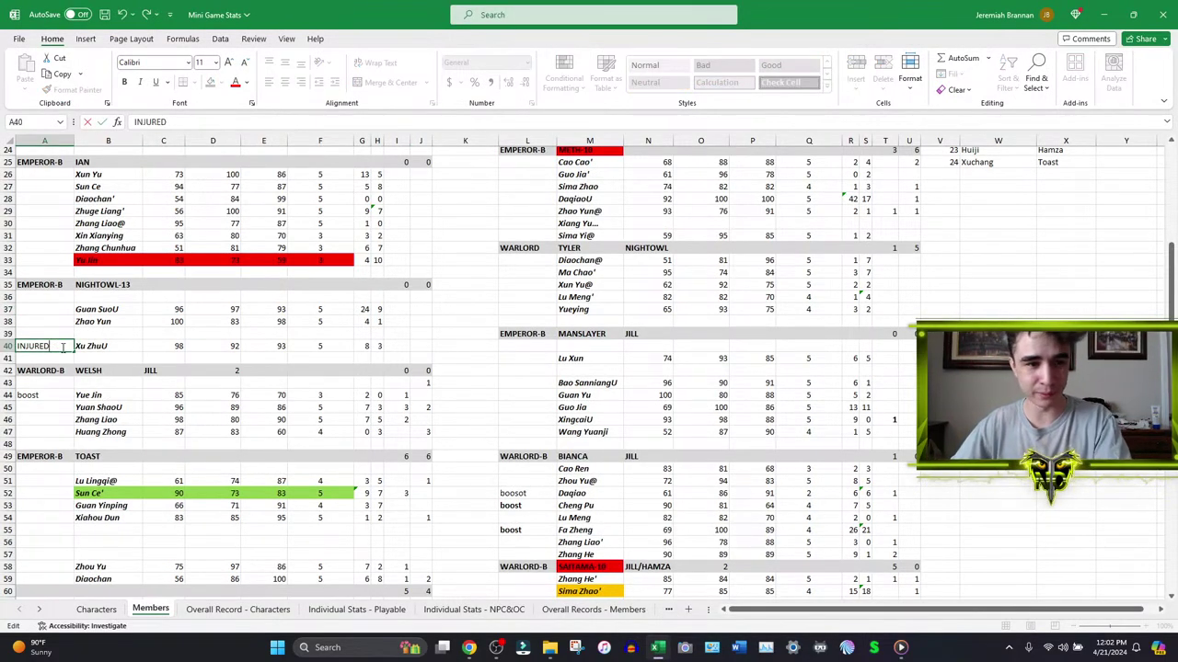
{"action": "key", "text": "Return"}
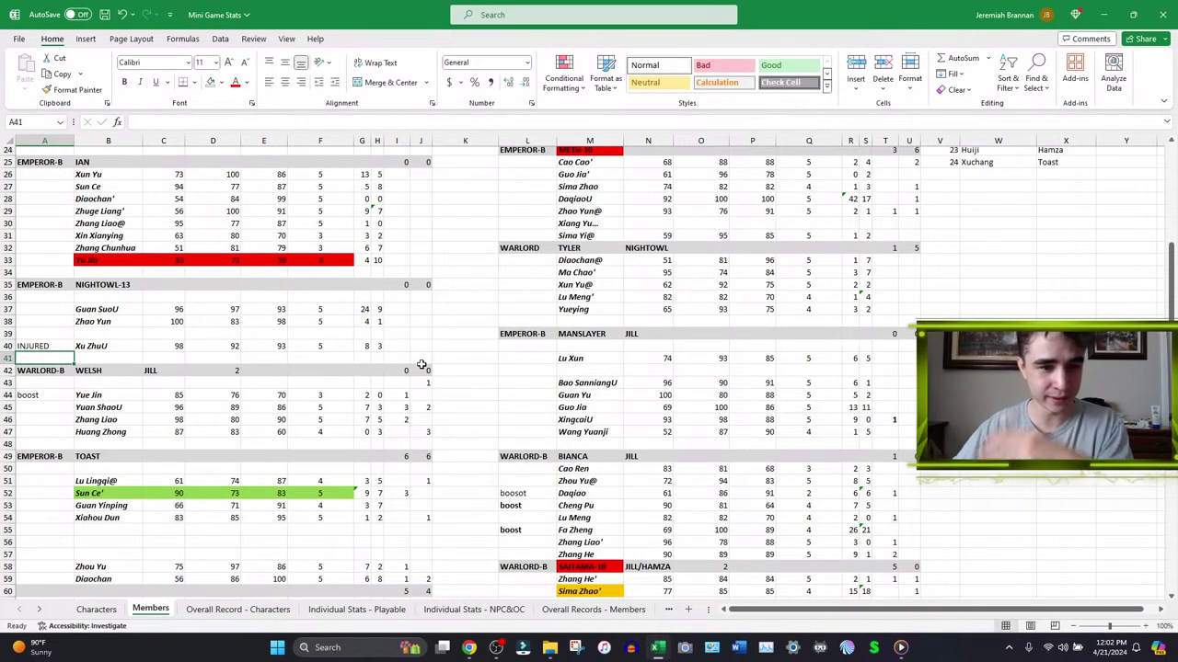
- Switch to the NightowlRoster paste in the browser and set the gs1 line's Power to 96, Intellect to 97 and Appeal to 93
{"action": "left_click", "coordinate": [470, 648]}
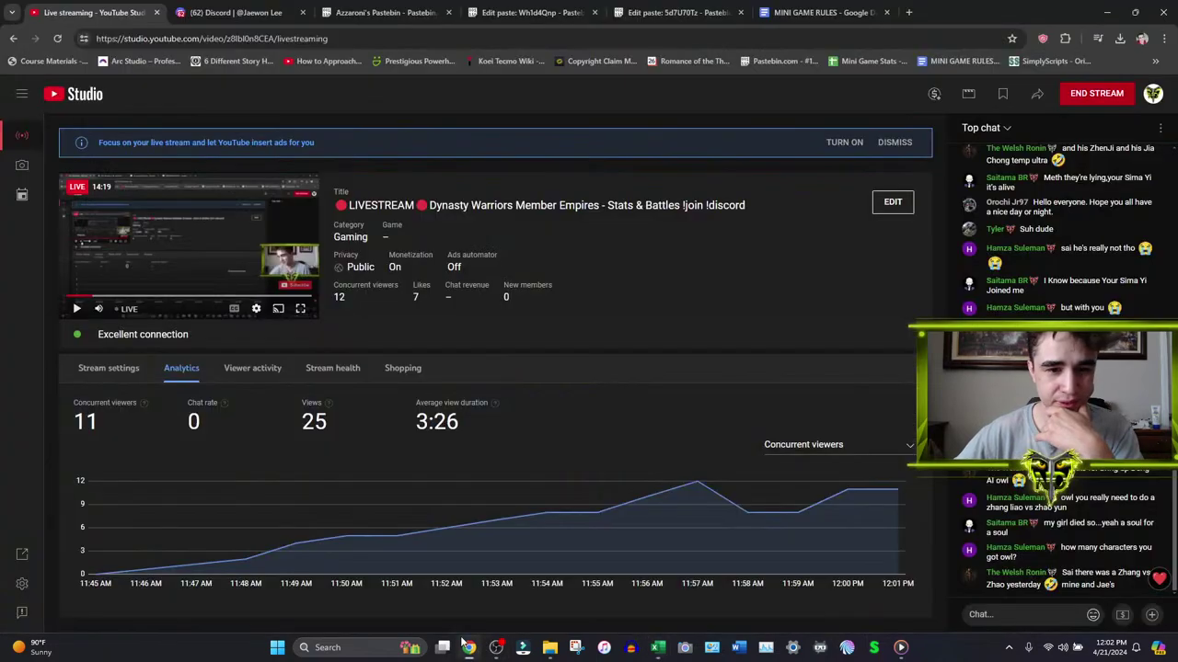
{"action": "left_click", "coordinate": [532, 12]}
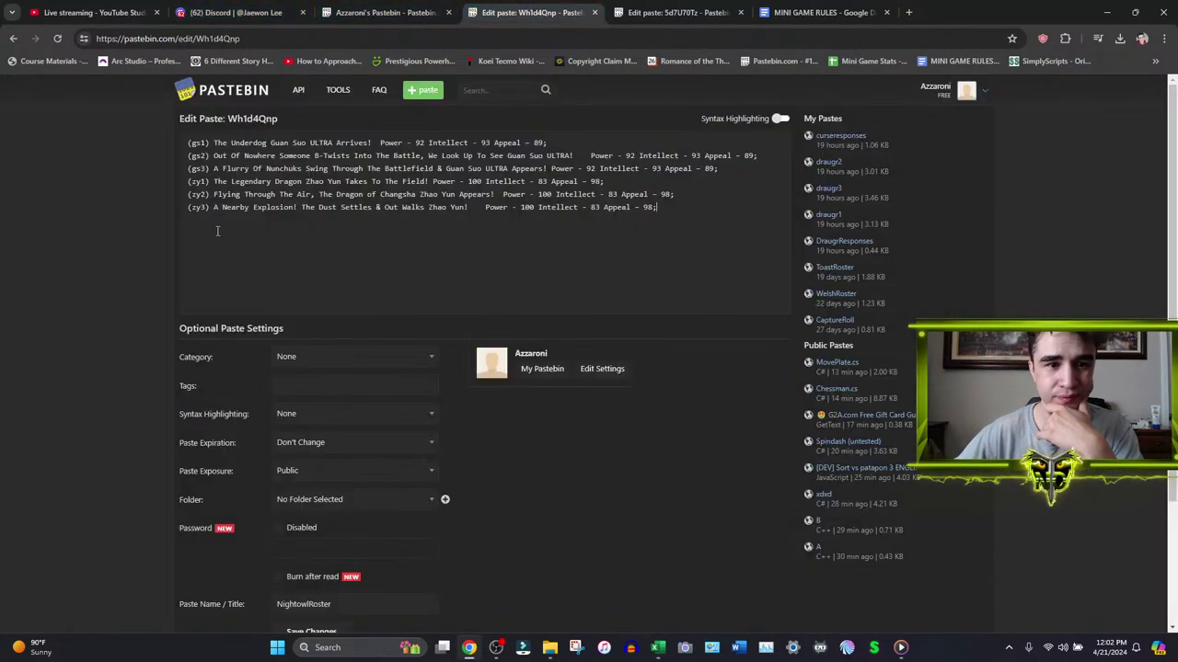
{"action": "double_click", "coordinate": [418, 143]}
{"action": "type", "text": "96"}
{"action": "double_click", "coordinate": [486, 143]}
{"action": "type", "text": "97"}
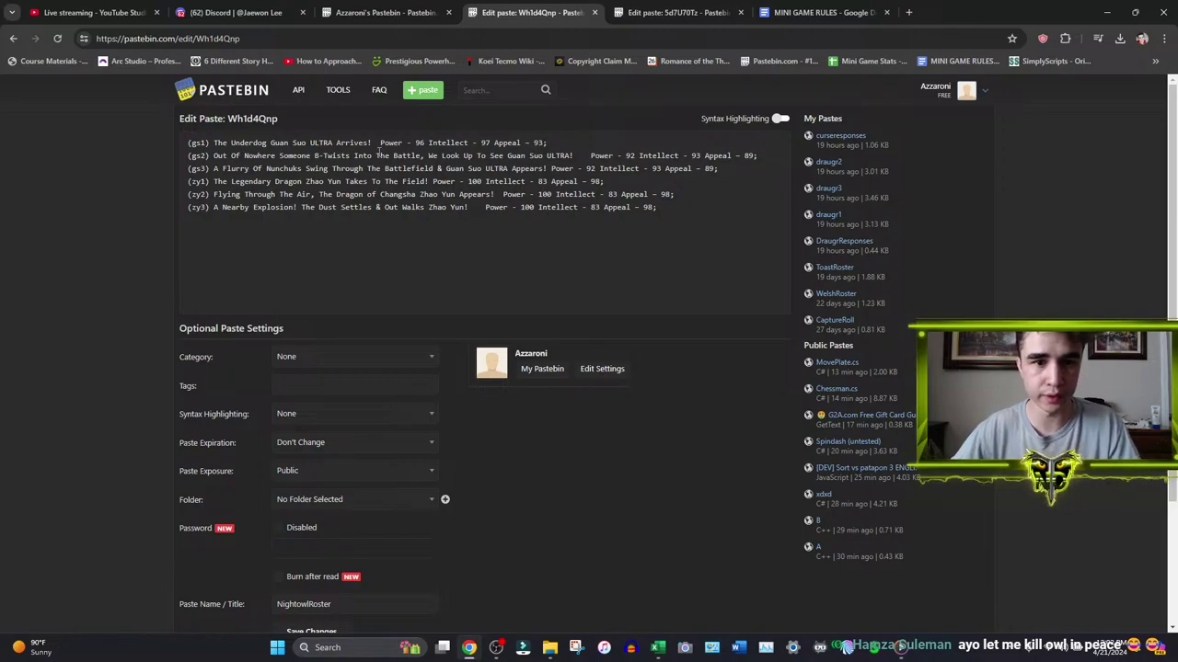
- Copy the gs1 stats text over the stats in the gs2 and gs3 lines and save the NightowlRoster paste
{"action": "left_click_drag", "start_coordinate": [381, 143], "coordinate": [755, 155]}
{"action": "key", "text": "ctrl+v"}
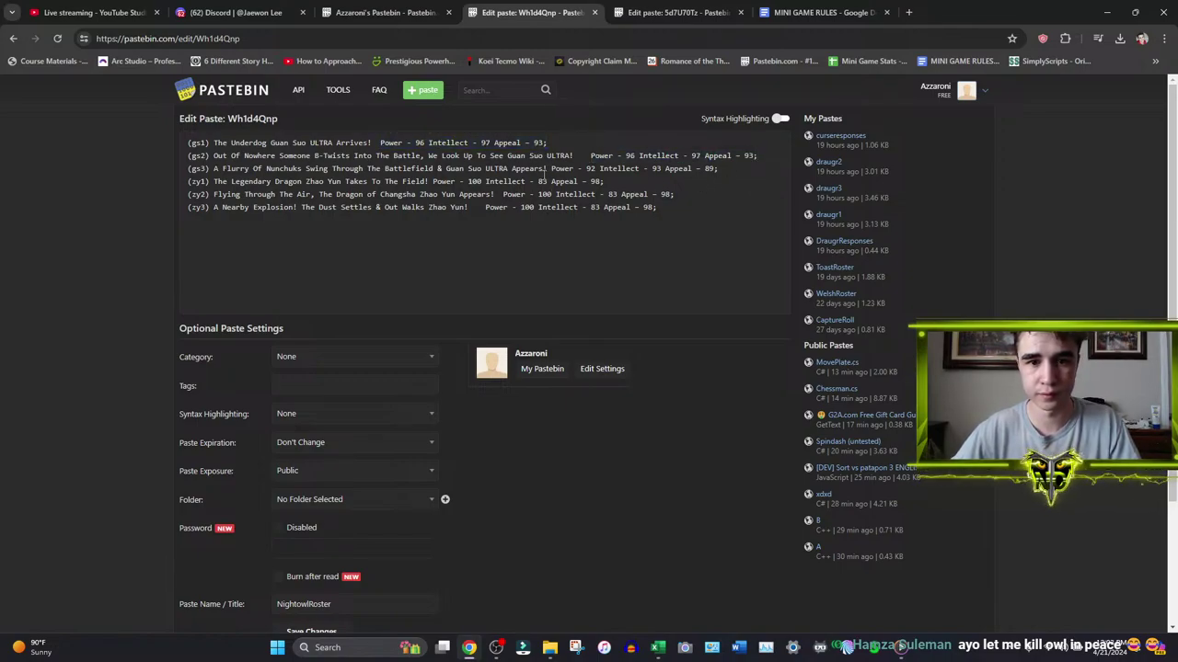
{"action": "left_click_drag", "start_coordinate": [550, 169], "coordinate": [781, 178]}
{"action": "left_click_drag", "start_coordinate": [551, 169], "coordinate": [719, 168]}
{"action": "key", "text": "ctrl+v"}
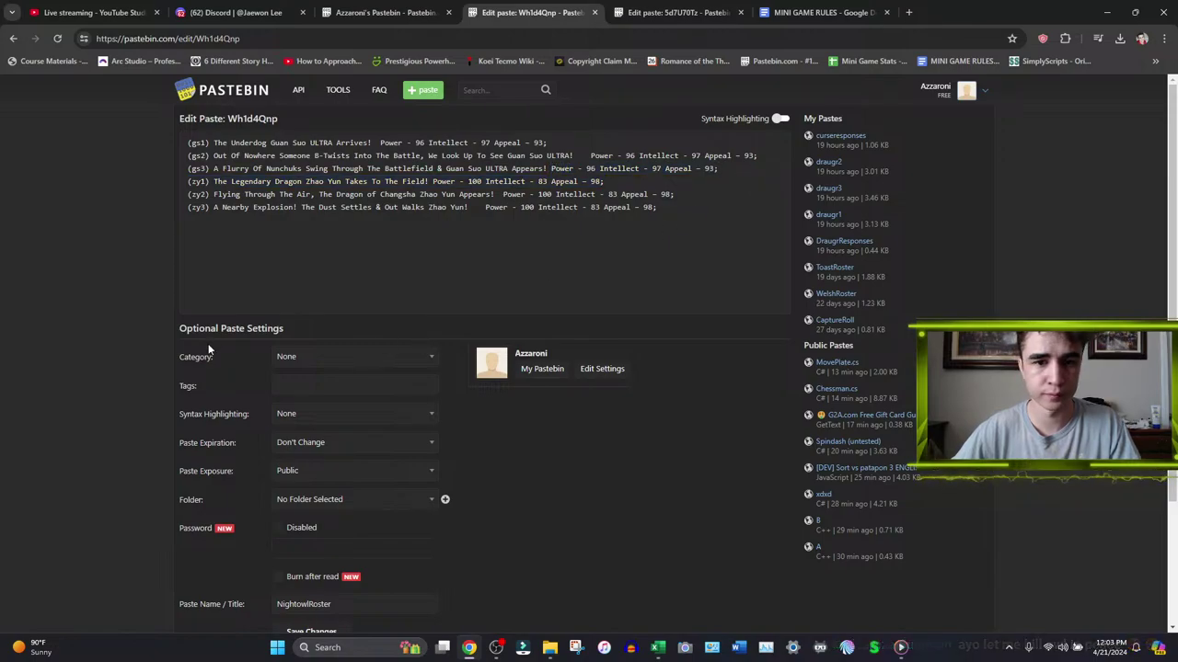
{"action": "scroll", "coordinate": [371, 483], "scroll_direction": "down", "scroll_amount": 2}
{"action": "left_click", "coordinate": [331, 474]}
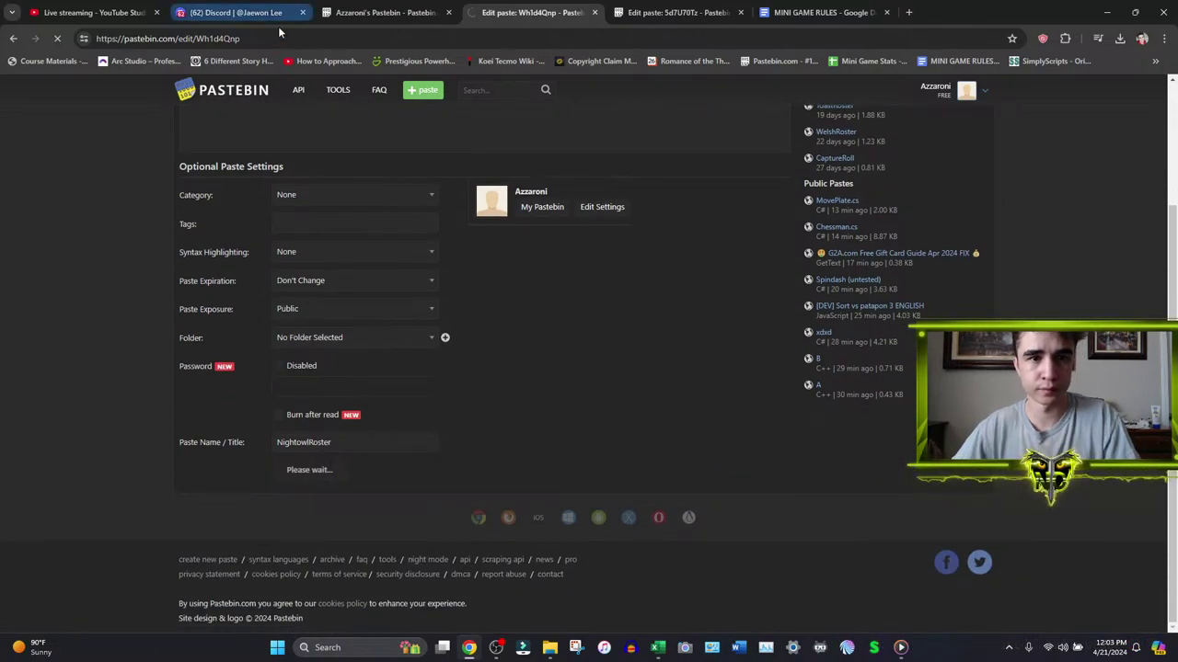
- Switch back to Excel and clear cells D42 and C18 in the gray member header rows
{"action": "left_click", "coordinate": [658, 647]}
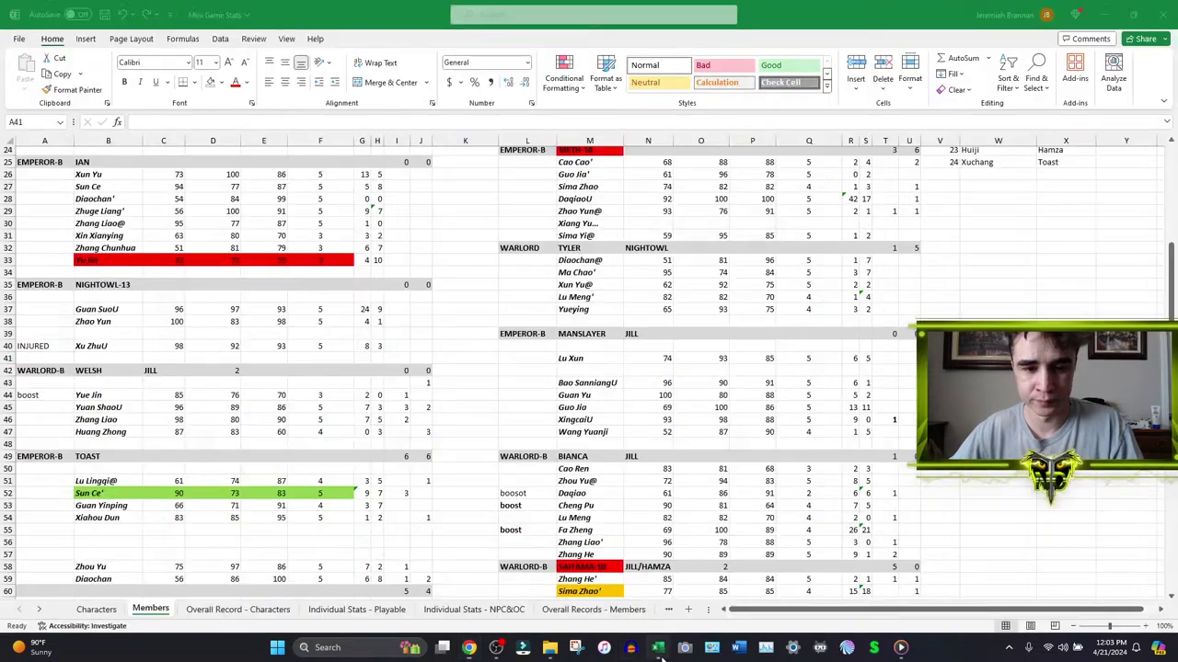
{"action": "scroll", "coordinate": [322, 282], "scroll_direction": "down", "scroll_amount": 2}
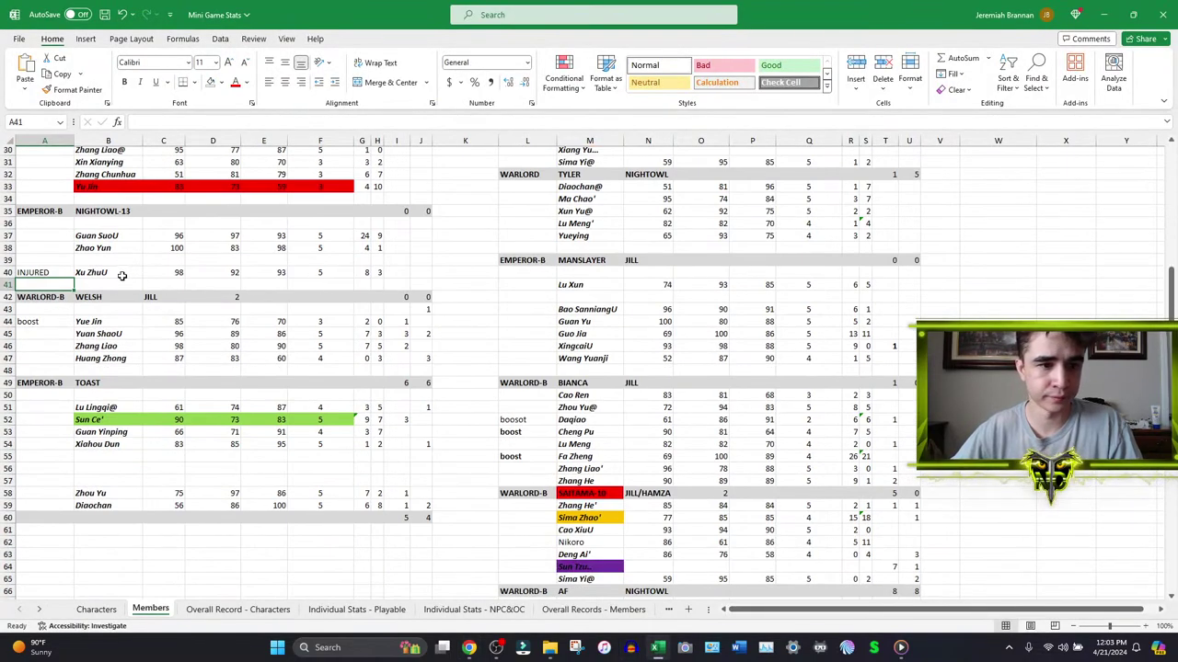
{"action": "left_click", "coordinate": [208, 297]}
{"action": "scroll", "coordinate": [226, 328], "scroll_direction": "up", "scroll_amount": 6}
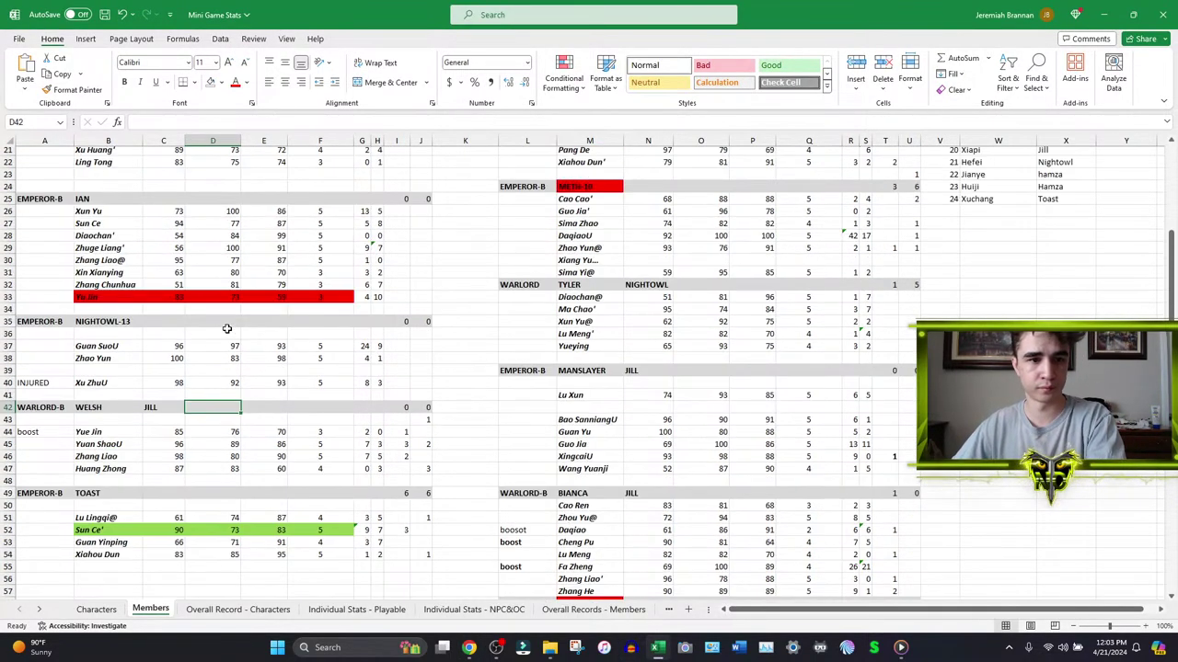
{"action": "left_click", "coordinate": [175, 221]}
{"action": "key", "text": "Delete"}
{"action": "scroll", "coordinate": [328, 349], "scroll_direction": "up", "scroll_amount": 5}
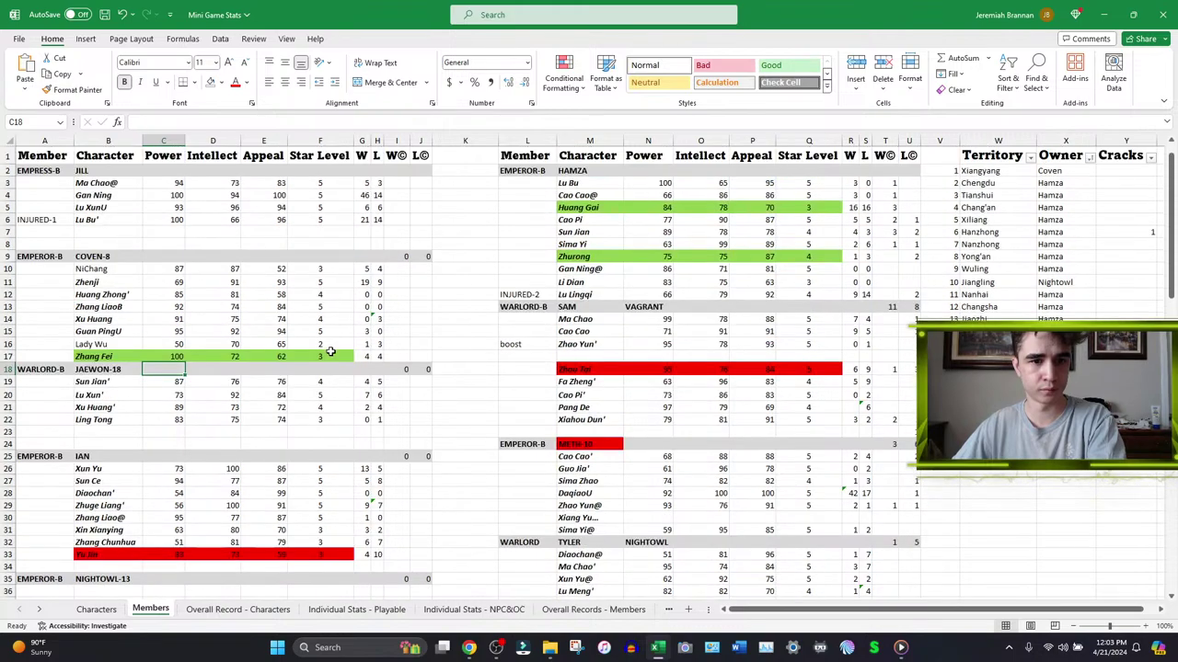
- Set Yue Jin's Power to 86, Intellect to 77 and Appeal to 71 in row 44
{"action": "scroll", "coordinate": [329, 349], "scroll_direction": "down", "scroll_amount": 7}
{"action": "scroll", "coordinate": [331, 351], "scroll_direction": "down", "scroll_amount": 3}
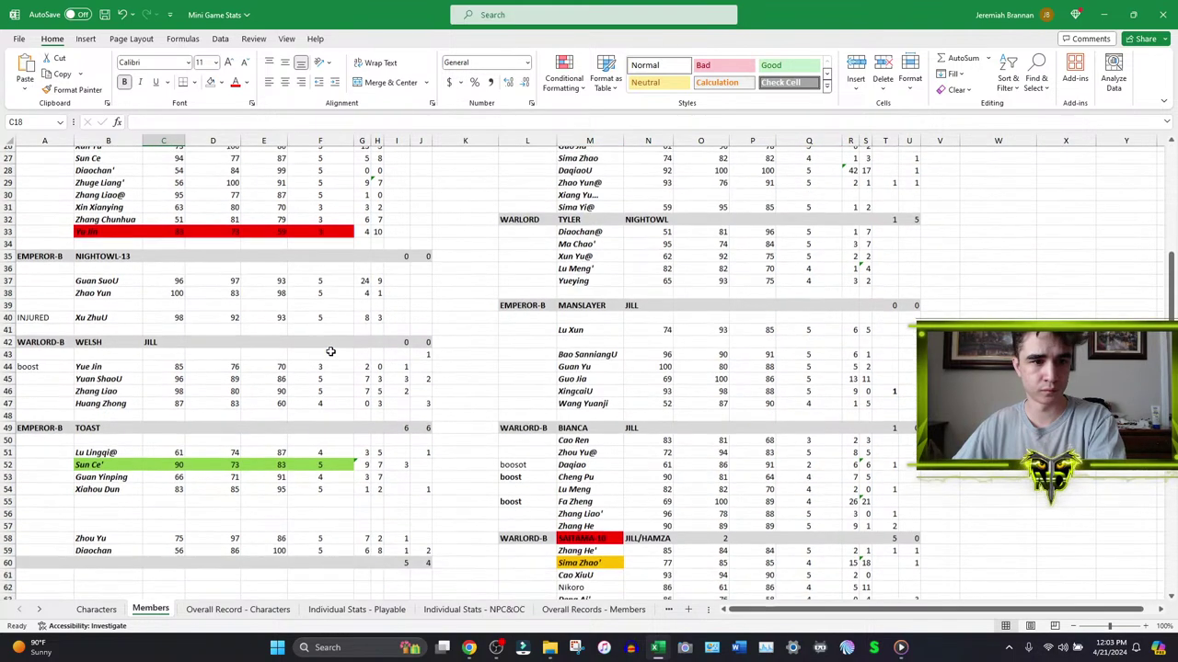
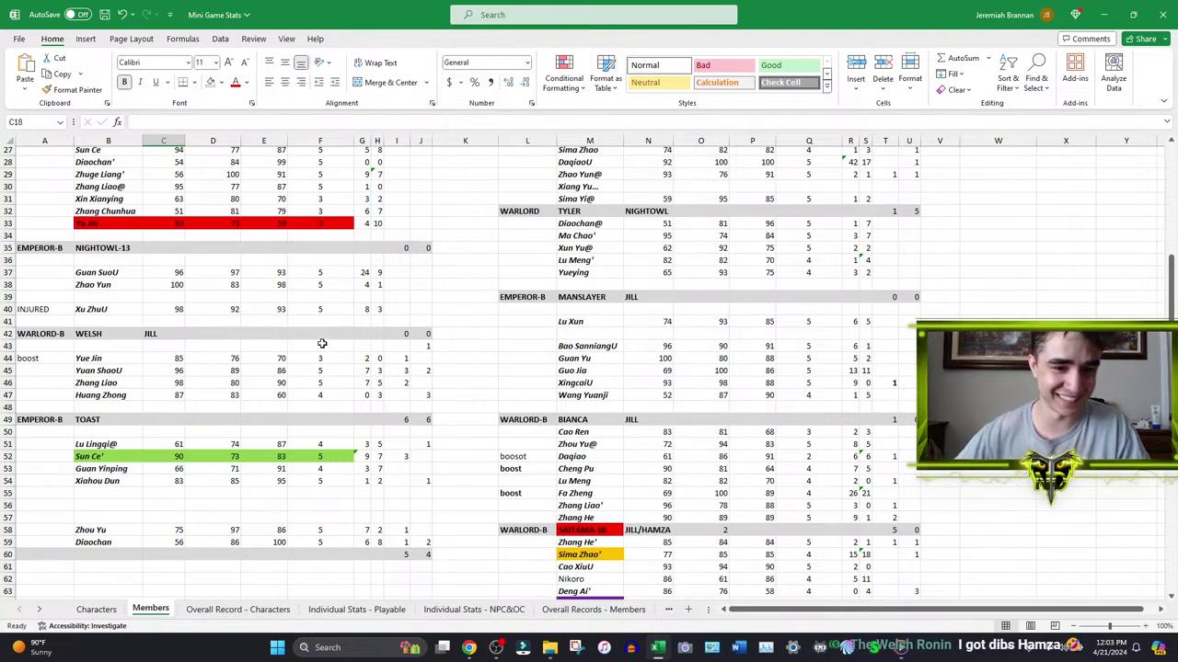
{"action": "scroll", "coordinate": [73, 320], "scroll_direction": "down", "scroll_amount": 1}
{"action": "left_click", "coordinate": [178, 322]}
{"action": "type", "text": "86"}
{"action": "key", "text": "Tab"}
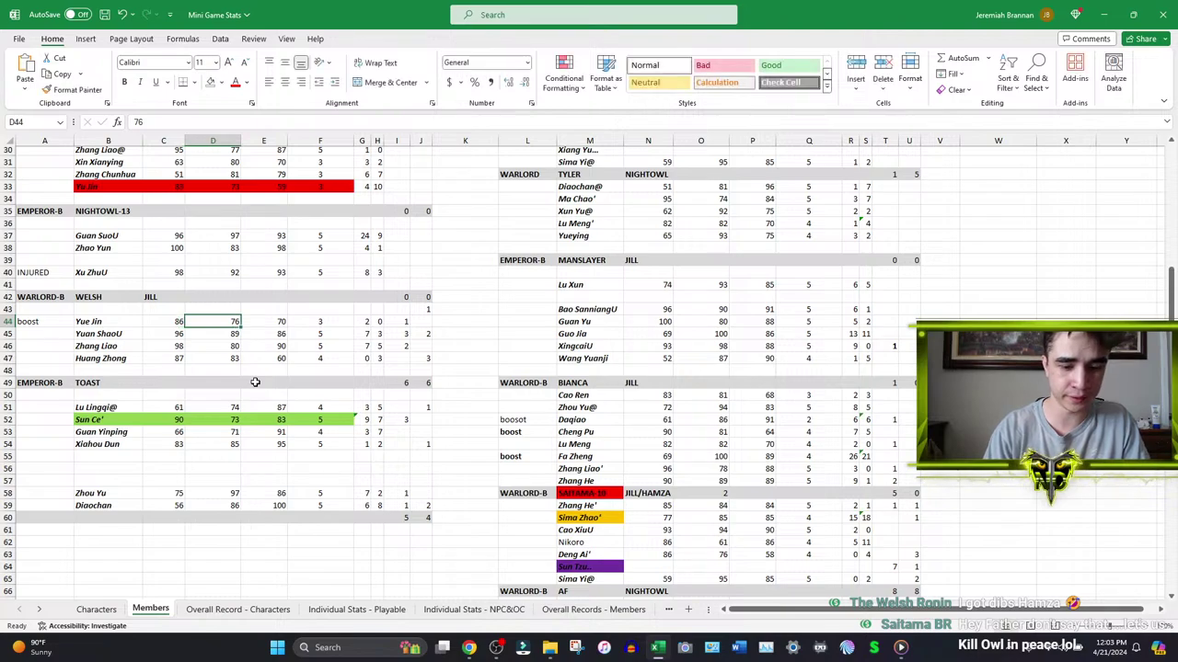
{"action": "type", "text": "77"}
{"action": "key", "text": "Tab"}
{"action": "type", "text": "71"}
{"action": "key", "text": "Tab"}
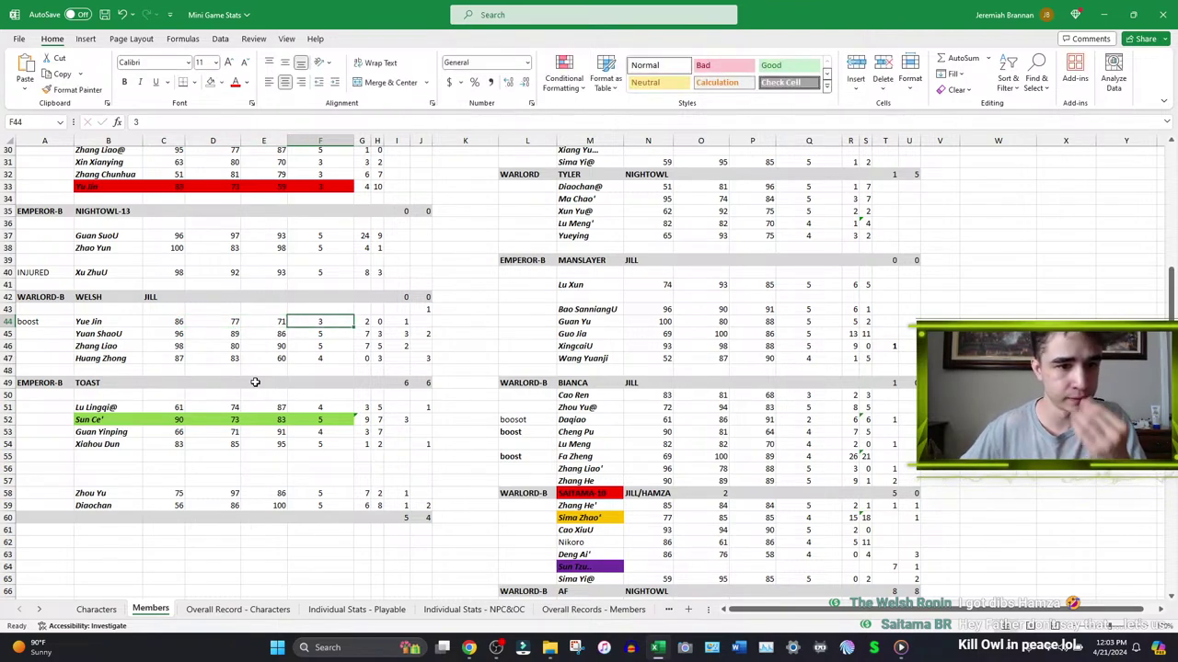
- Set Yuan ShaoU's Power to 97, Intellect to 90 and Appeal to 87 in row 45
{"action": "left_click", "coordinate": [160, 334]}
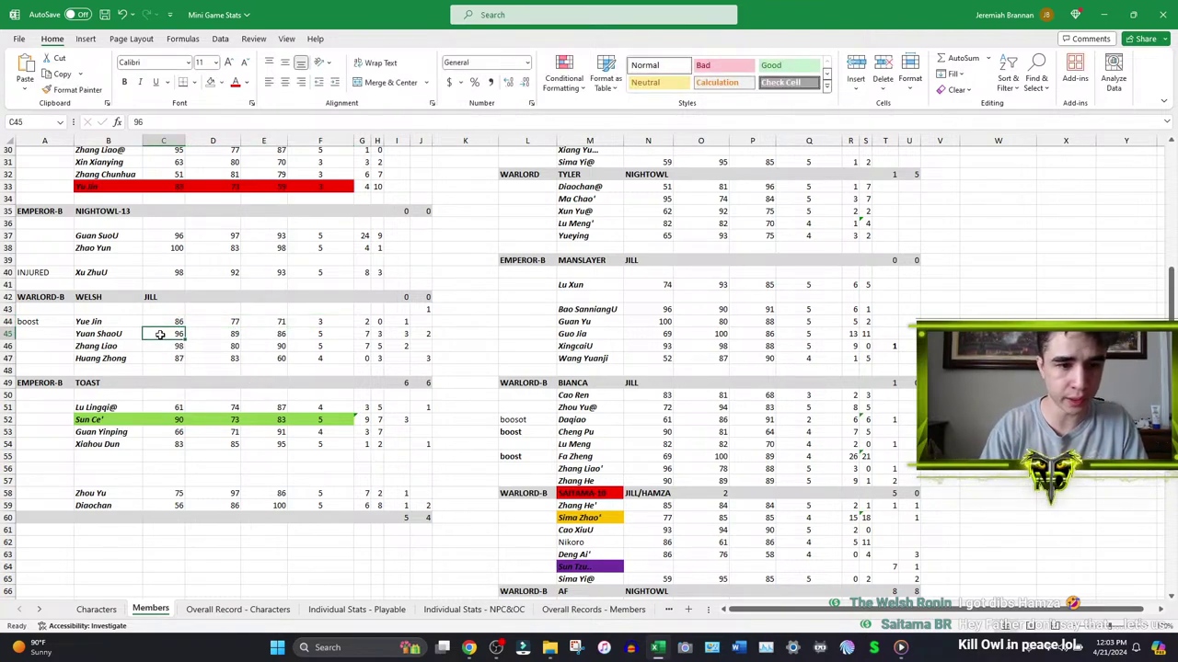
{"action": "type", "text": "97"}
{"action": "key", "text": "Tab"}
{"action": "type", "text": "8"}
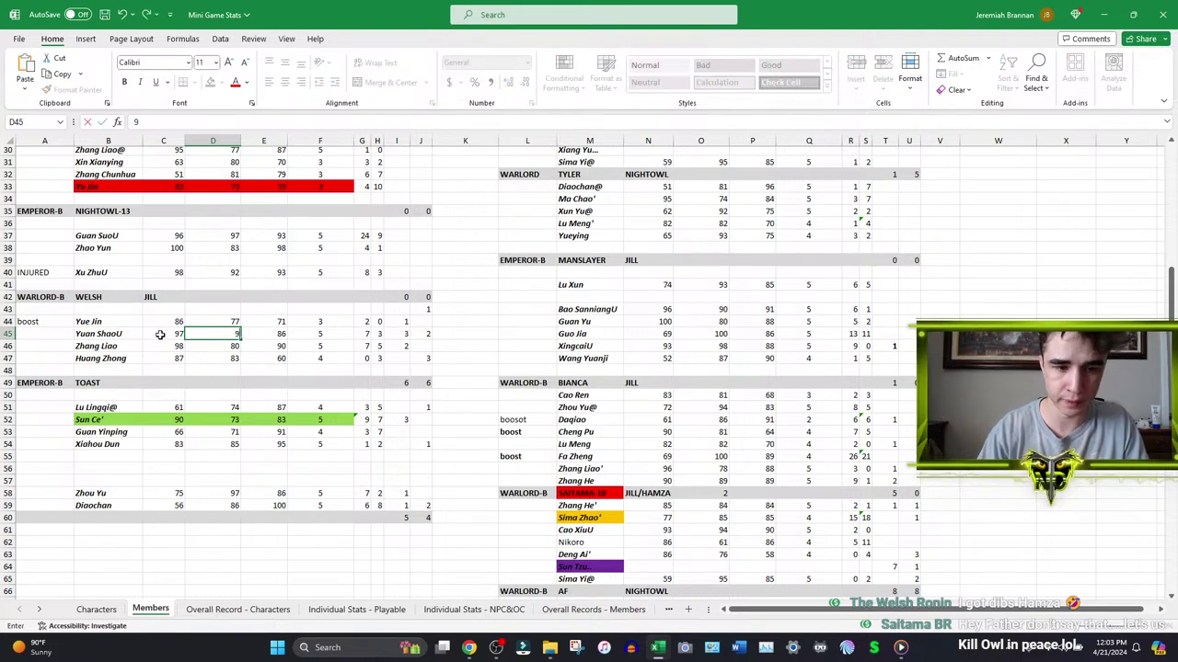
{"action": "type", "text": "0"}
{"action": "key", "text": "Tab"}
{"action": "type", "text": "87"}
{"action": "key", "text": "Tab"}
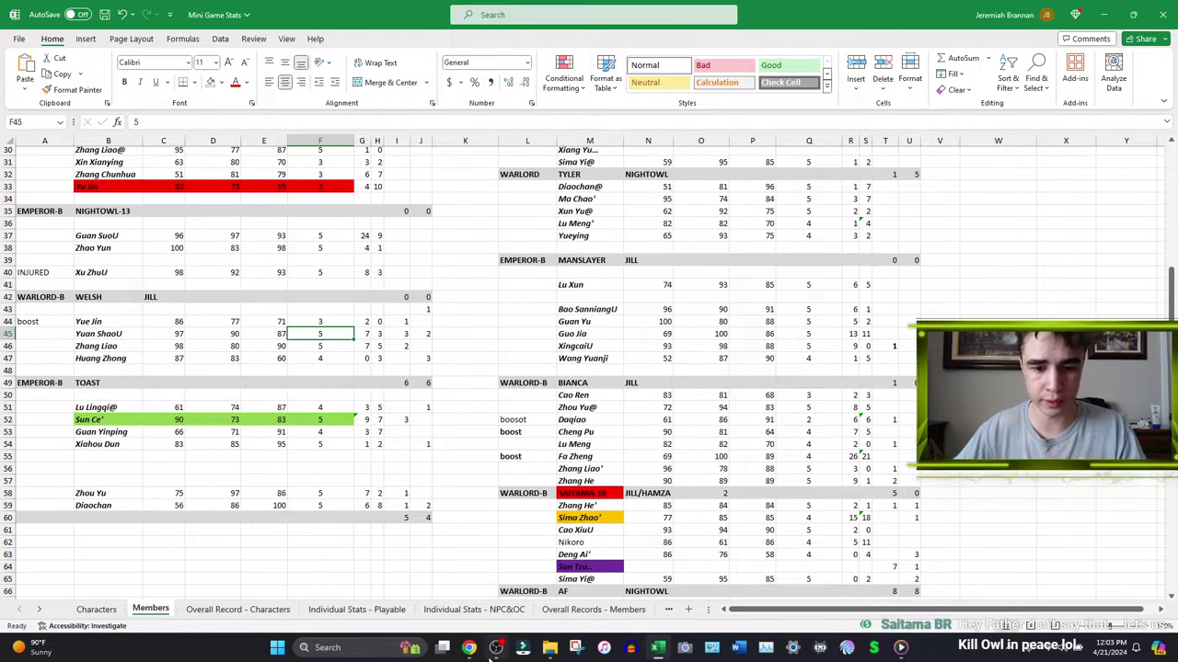
- Switch to the Pastebin list in the browser, open the WelshRoster paste for editing and close the NightowlRoster page
{"action": "left_click", "coordinate": [469, 646]}
{"action": "left_click", "coordinate": [378, 12]}
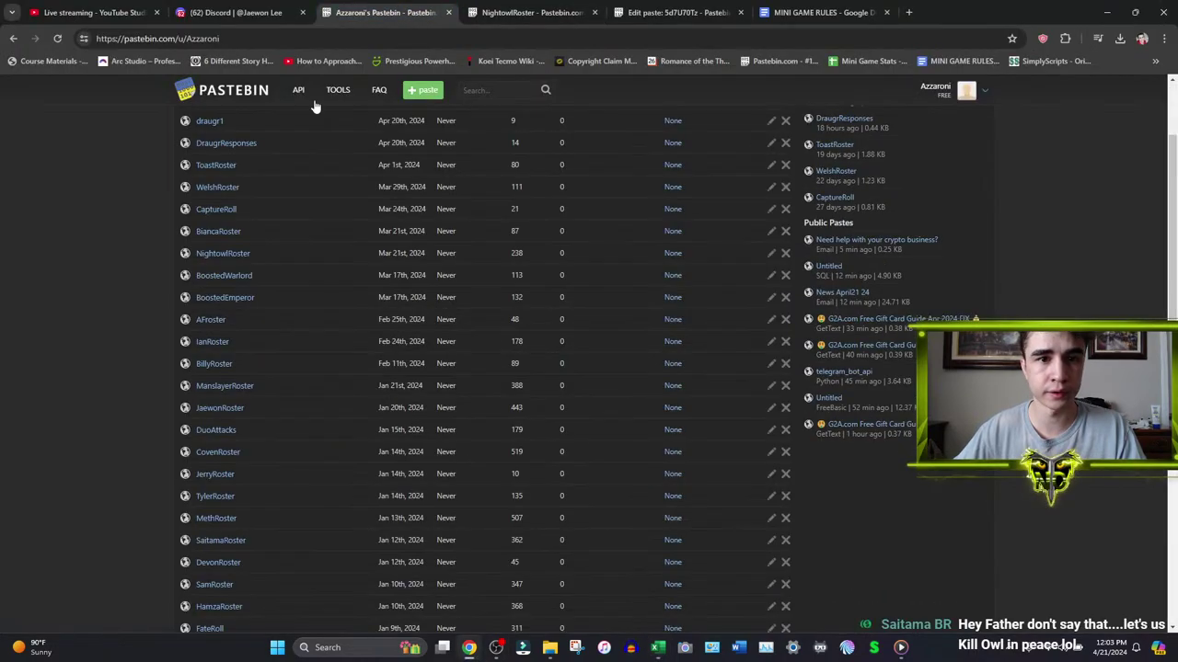
{"action": "middle_click", "coordinate": [216, 209]}
{"action": "left_click", "coordinate": [533, 12]}
{"action": "left_click", "coordinate": [739, 13]}
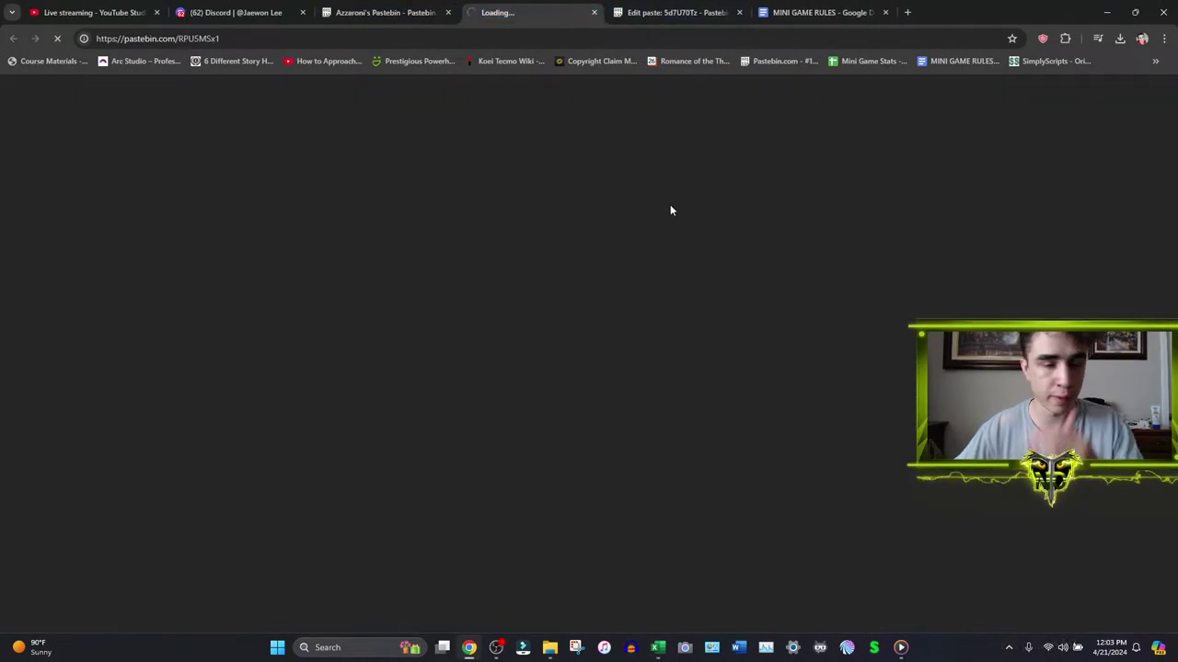
{"action": "left_click", "coordinate": [739, 335]}
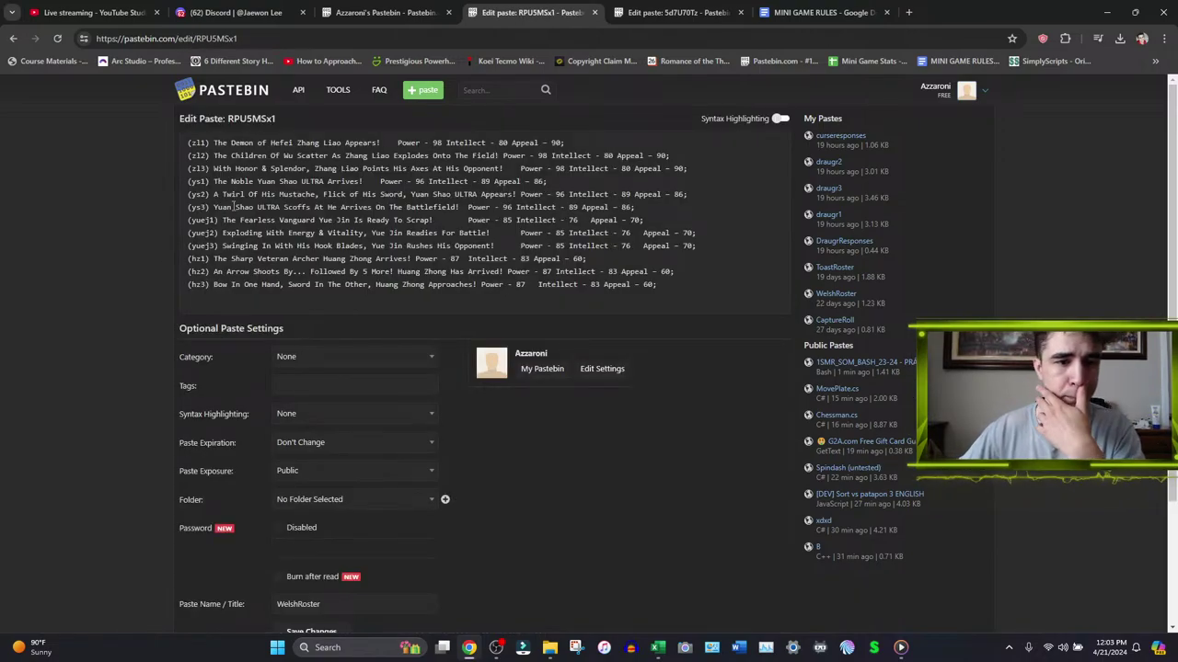
- Set the yuej1 line's Power to 86, Intellect to 77 and Appeal to 71
{"action": "double_click", "coordinate": [508, 221]}
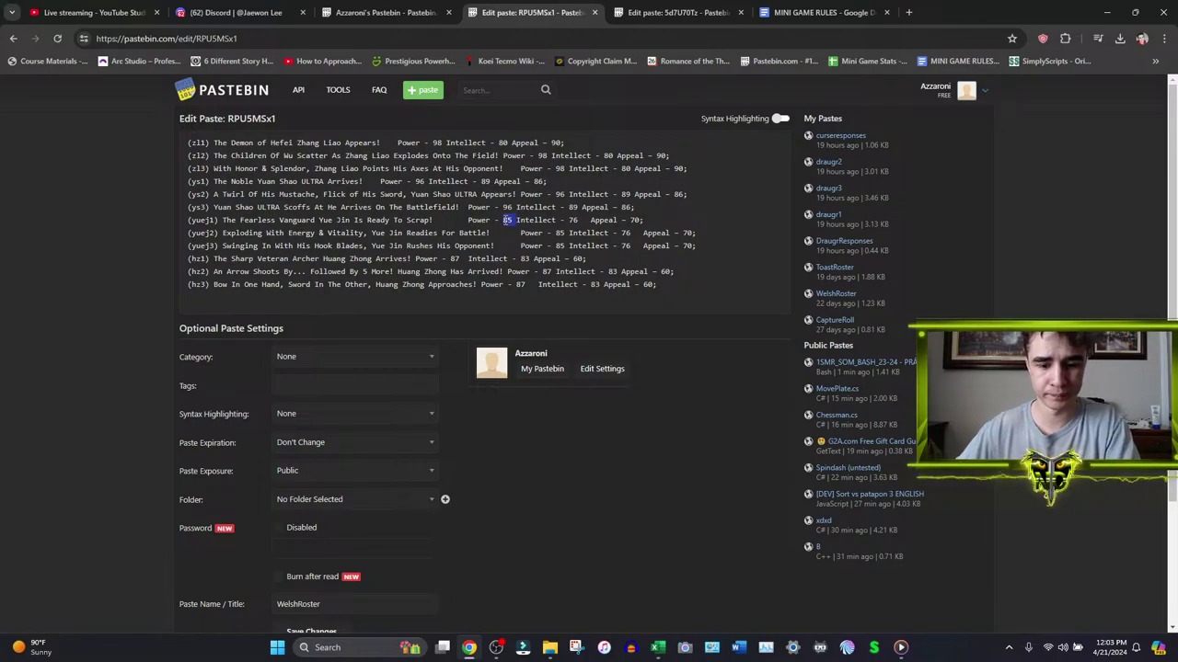
{"action": "type", "text": "86"}
{"action": "left_click_drag", "start_coordinate": [569, 221], "coordinate": [591, 221]}
{"action": "type", "text": "77"}
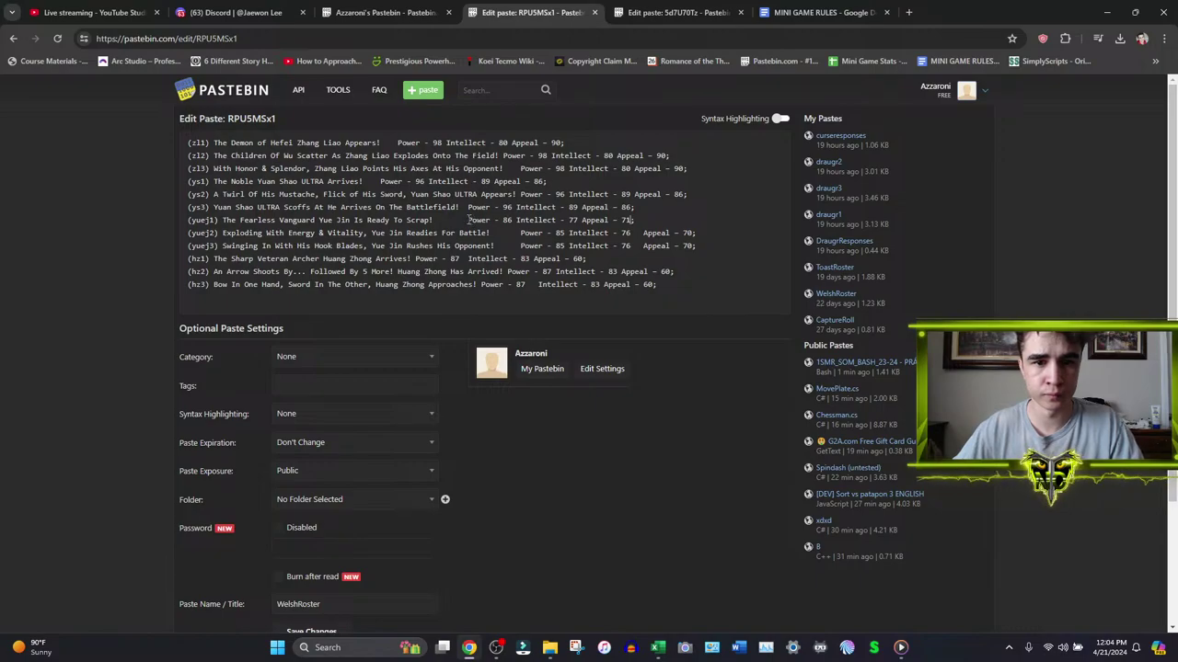
- Copy the stats text from the yuej1 line over the stats in the yuej2 and yuej3 lines
{"action": "left_click_drag", "start_coordinate": [468, 220], "coordinate": [669, 220]}
{"action": "key", "text": "ctrl+c"}
{"action": "left_click_drag", "start_coordinate": [521, 233], "coordinate": [696, 233]}
{"action": "key", "text": "ctrl+v"}
{"action": "left_click_drag", "start_coordinate": [520, 245], "coordinate": [690, 248]}
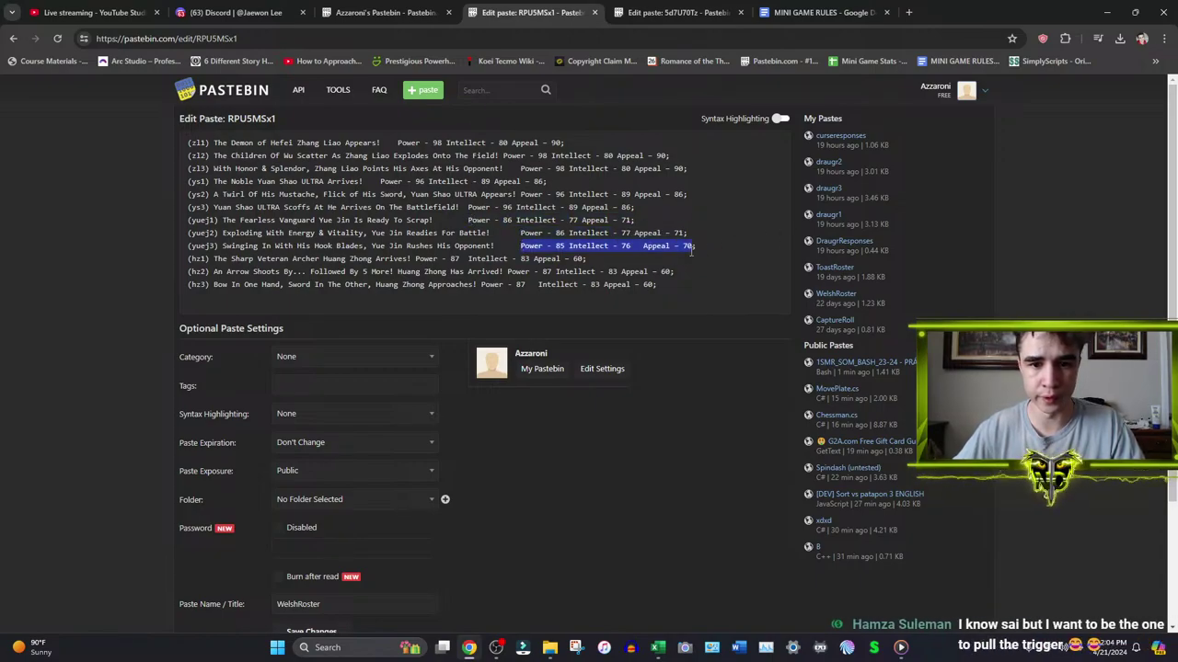
{"action": "key", "text": "ctrl+v"}
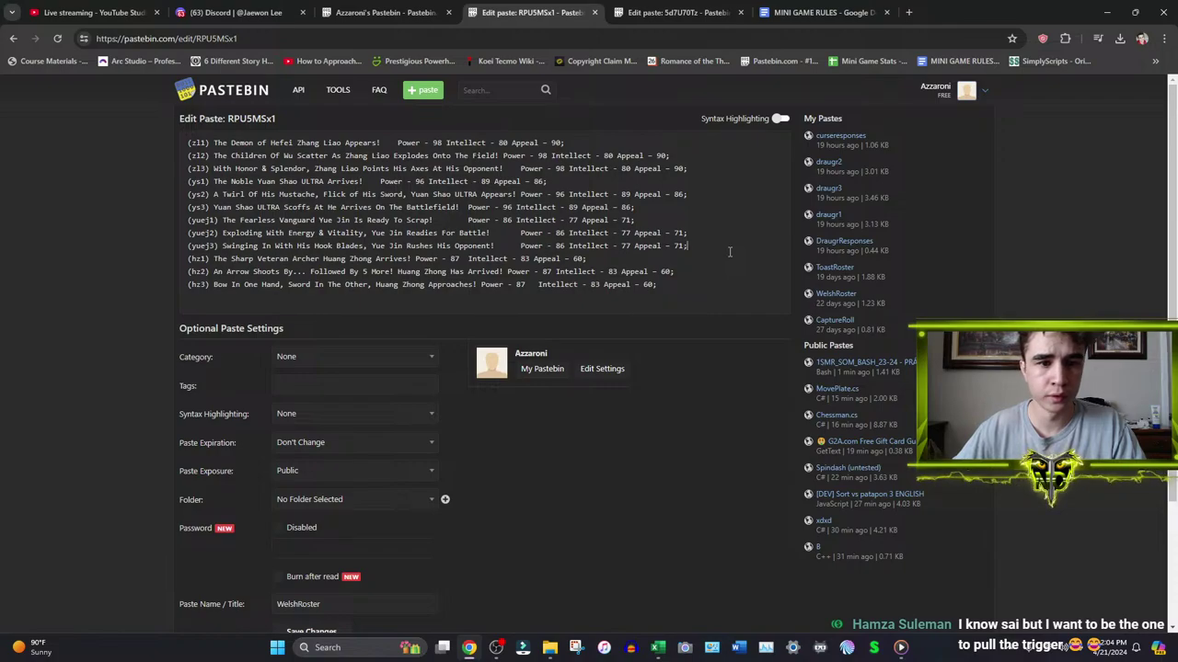
- Set the ys1 line's Power to 97, Intellect to 90 and Appeal to 87
{"action": "double_click", "coordinate": [420, 181]}
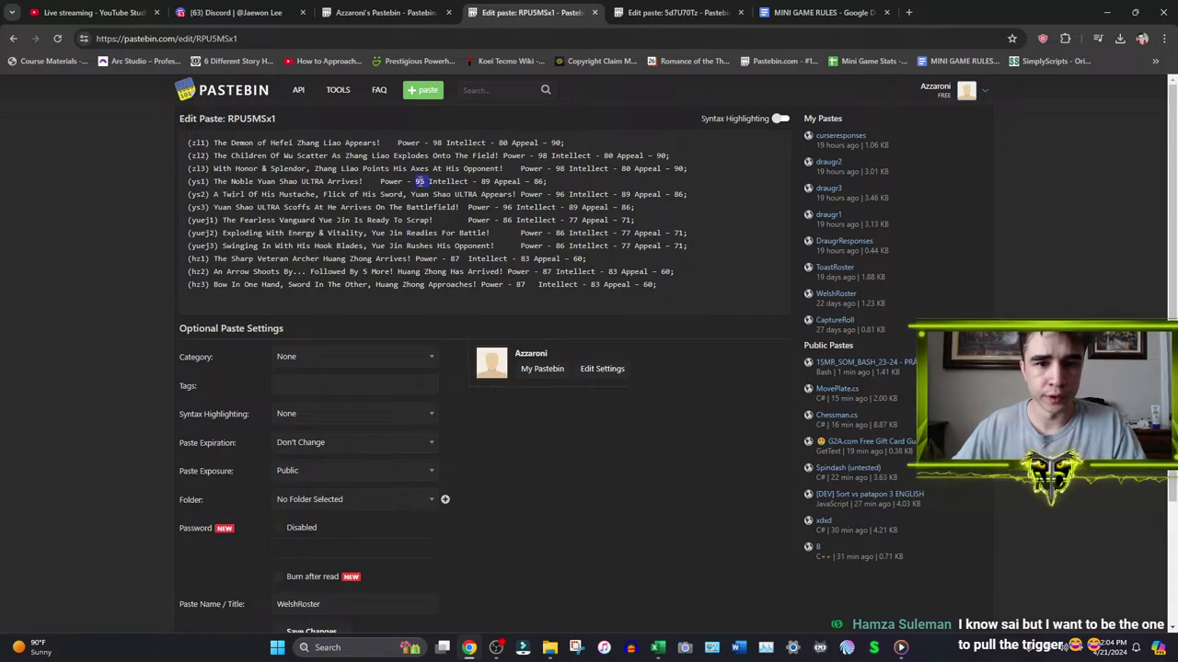
{"action": "type", "text": "97"}
{"action": "double_click", "coordinate": [485, 182]}
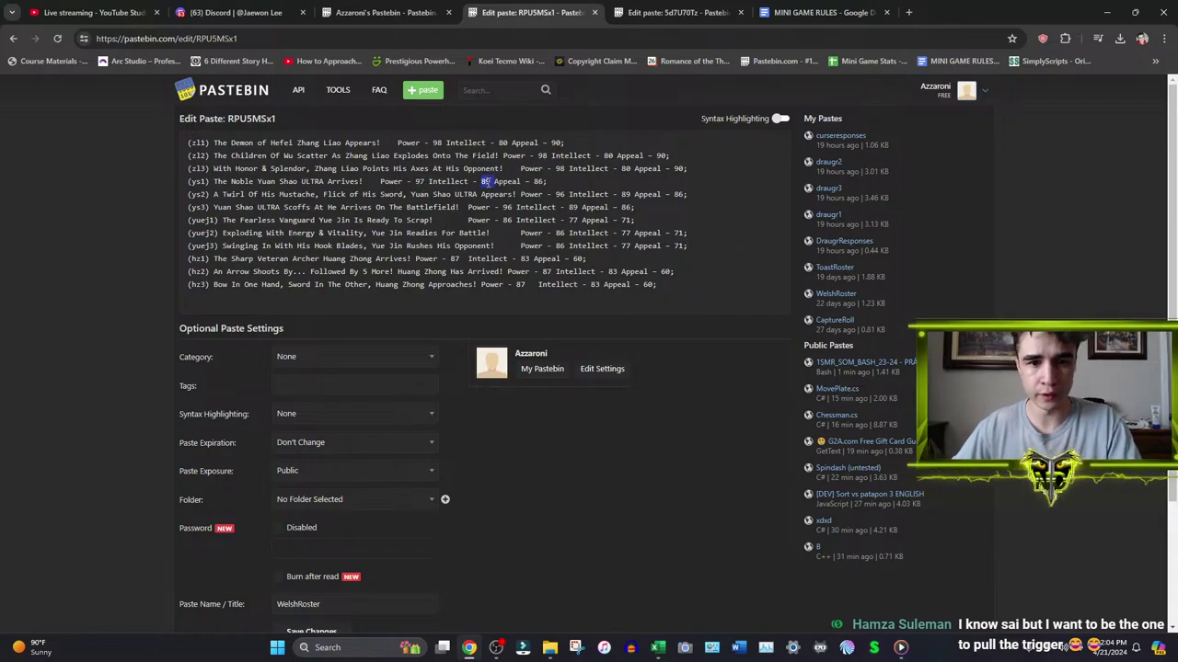
{"action": "type", "text": "90"}
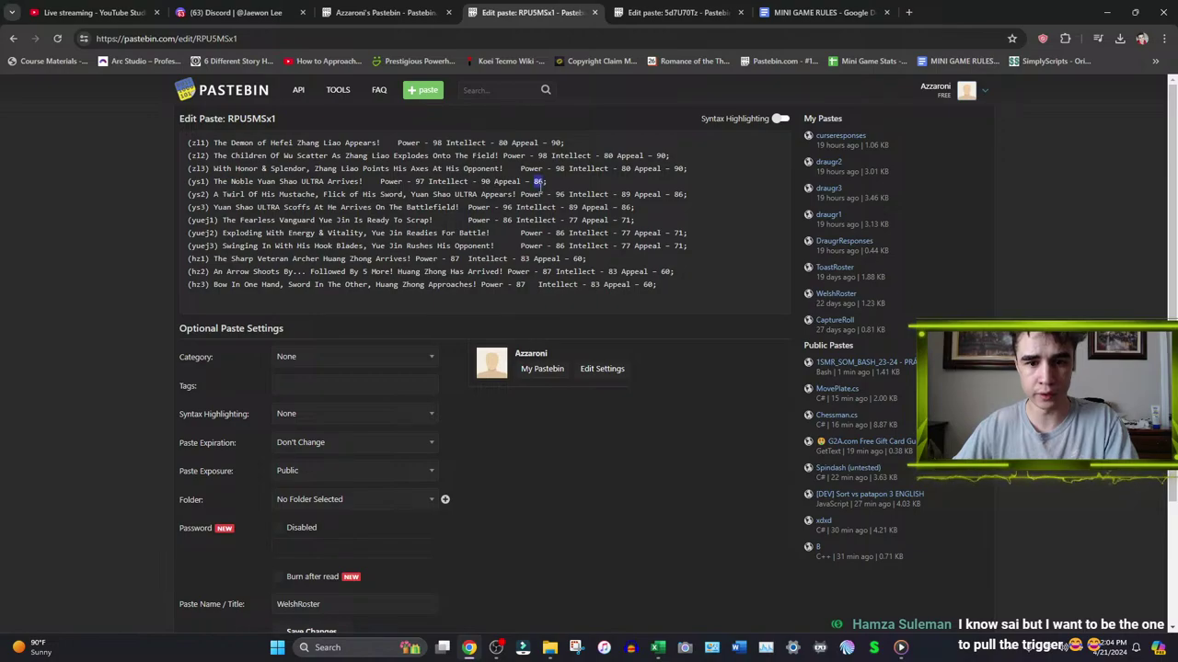
- Copy the ys1 stats text over the stats in the ys2 and ys3 lines and save the WelshRoster paste
{"action": "left_click_drag", "start_coordinate": [376, 181], "coordinate": [688, 195]}
{"action": "key", "text": "ctrl+v"}
{"action": "left_click_drag", "start_coordinate": [467, 207], "coordinate": [635, 207]}
{"action": "key", "text": "ctrl+v"}
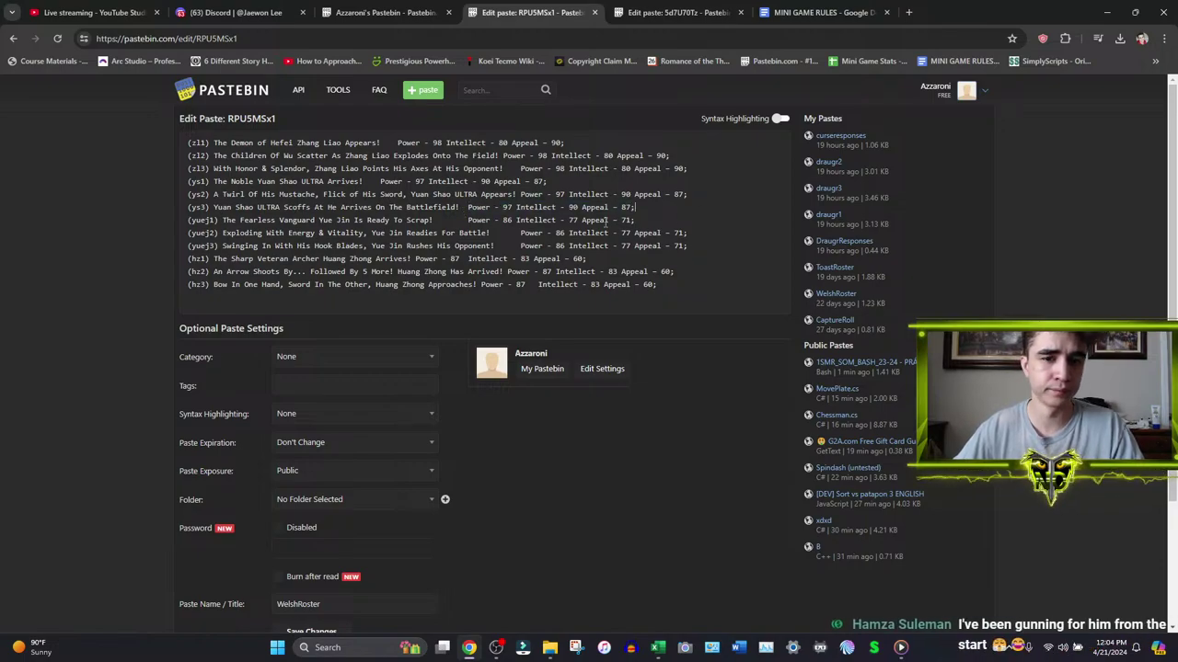
{"action": "scroll", "coordinate": [169, 383], "scroll_direction": "down", "scroll_amount": 3}
{"action": "left_click", "coordinate": [310, 473]}
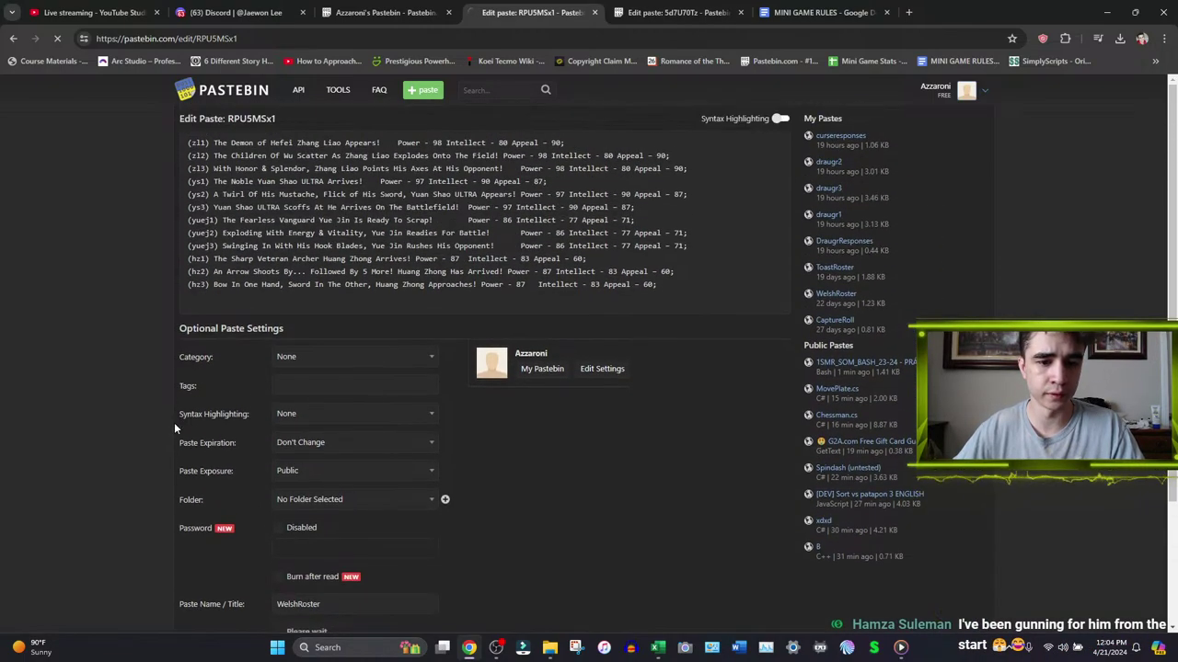
{"action": "scroll", "coordinate": [553, 589], "scroll_direction": "down", "scroll_amount": 1}
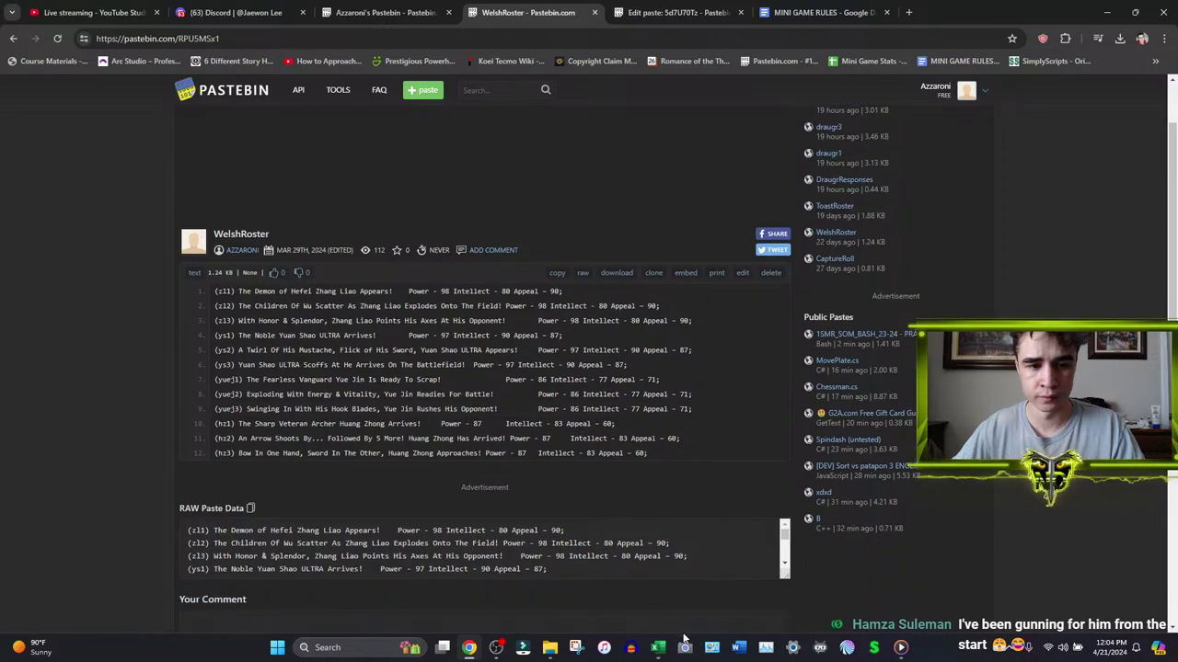
- Switch to the Mini Game Stats workbook and clear the boost note beside Yue Jin and the entry in J43
{"action": "left_click", "coordinate": [657, 648]}
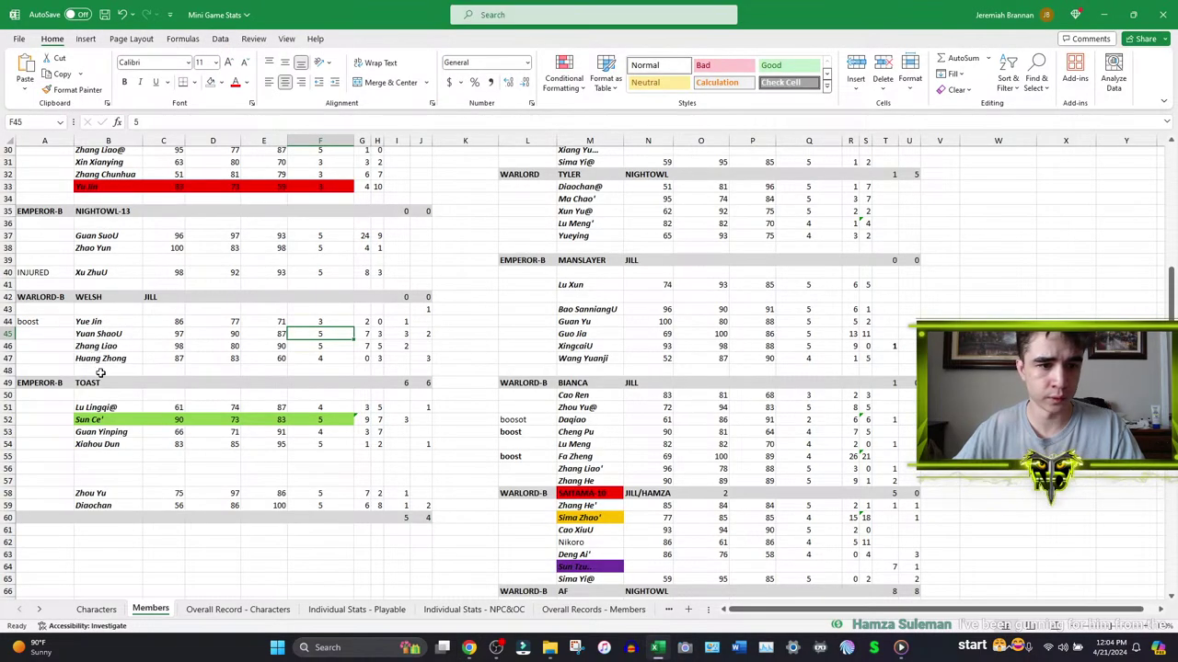
{"action": "left_click", "coordinate": [64, 323]}
{"action": "key", "text": "Delete"}
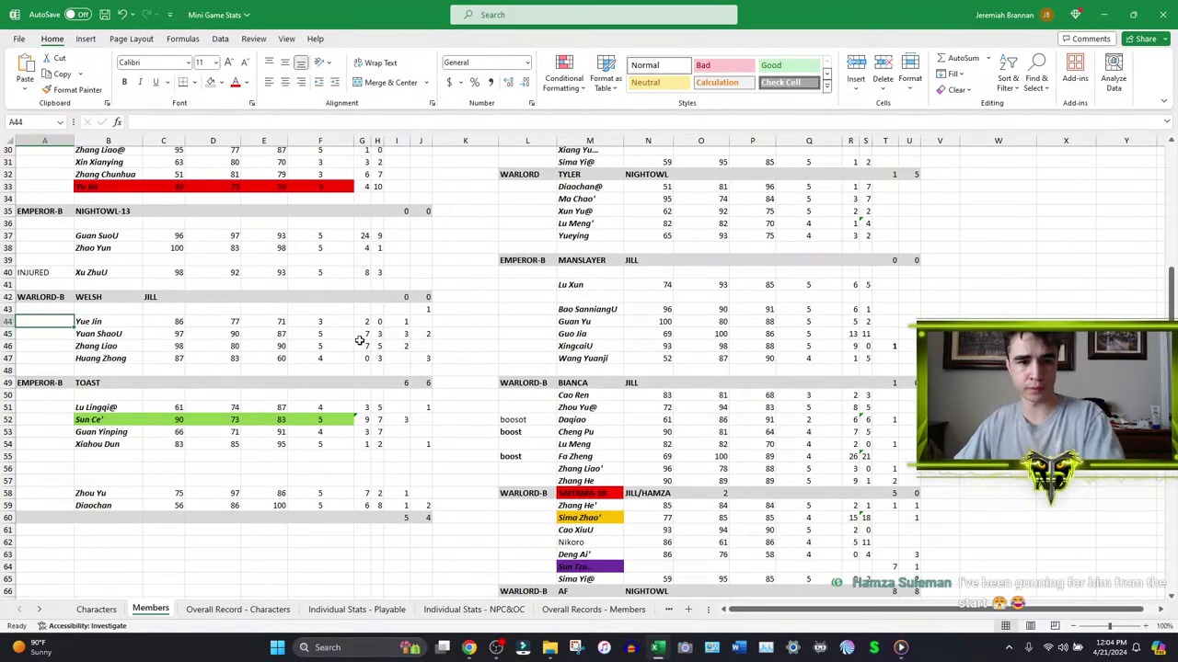
{"action": "left_click", "coordinate": [422, 309]}
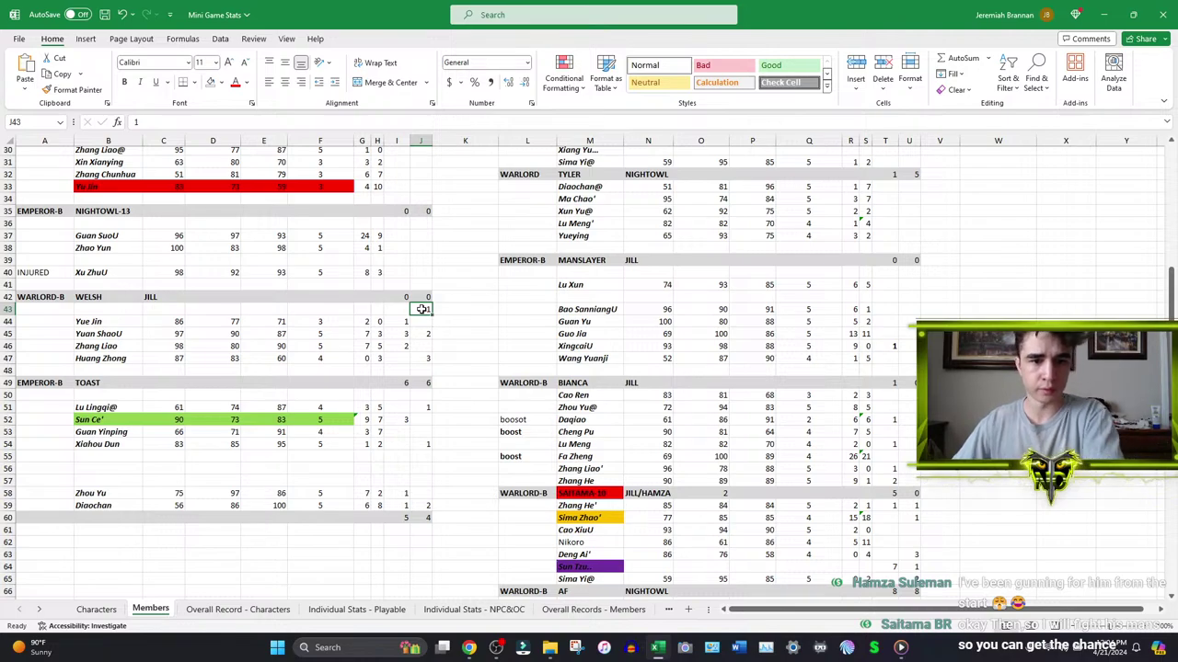
{"action": "key", "text": "Delete"}
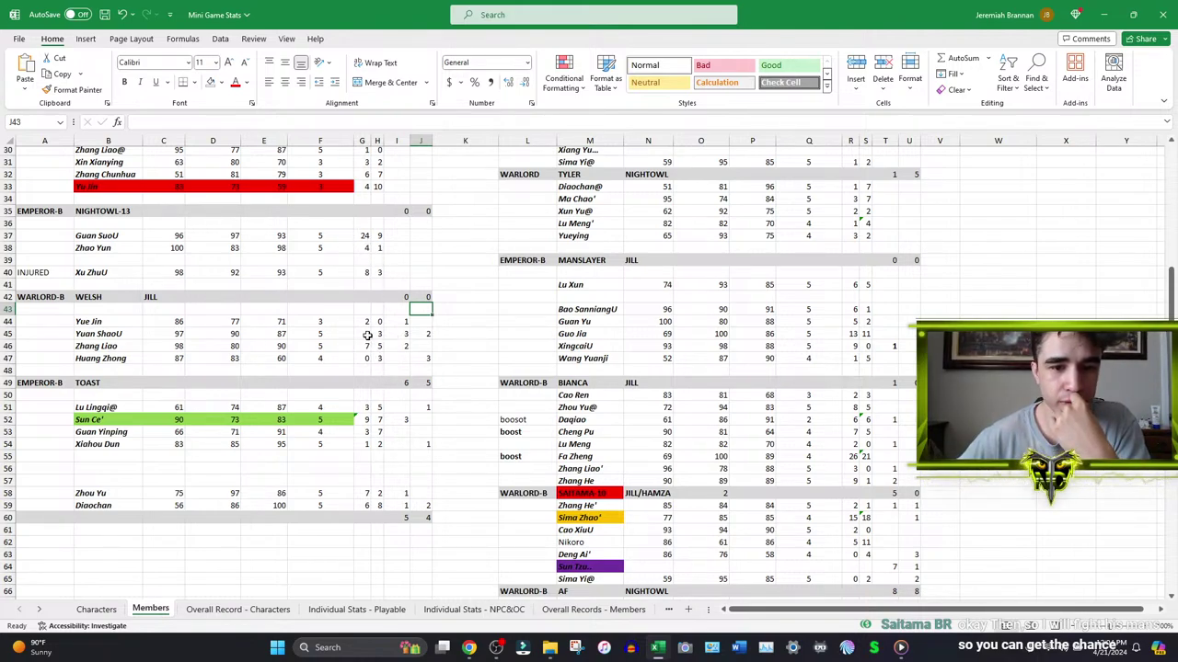
- Copy the H31 formula into Yue Jin's win cell G44 and clear the W© entry in I44
{"action": "left_click", "coordinate": [375, 162]}
{"action": "key", "text": "ctrl+c"}
{"action": "left_click", "coordinate": [394, 322]}
{"action": "key", "text": "Escape"}
- Copy the H32 formula into win cells G45:G46 for Yuan ShaoU and Zhang Liao, and clear their W© entries in I45:I46
{"action": "scroll", "coordinate": [382, 265], "scroll_direction": "up", "scroll_amount": 2}
{"action": "left_click", "coordinate": [377, 247]}
{"action": "key", "text": "ctrl+c"}
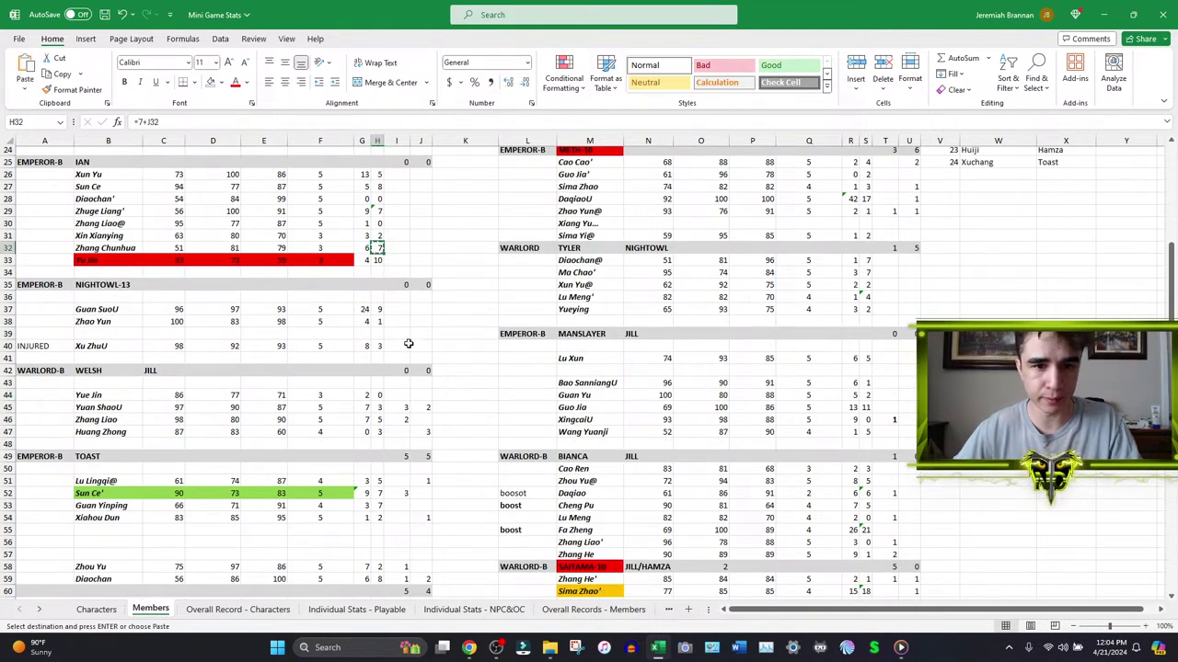
{"action": "scroll", "coordinate": [386, 368], "scroll_direction": "down", "scroll_amount": 1}
{"action": "left_click_drag", "start_coordinate": [364, 370], "coordinate": [396, 383]}
{"action": "key", "text": "Delete"}
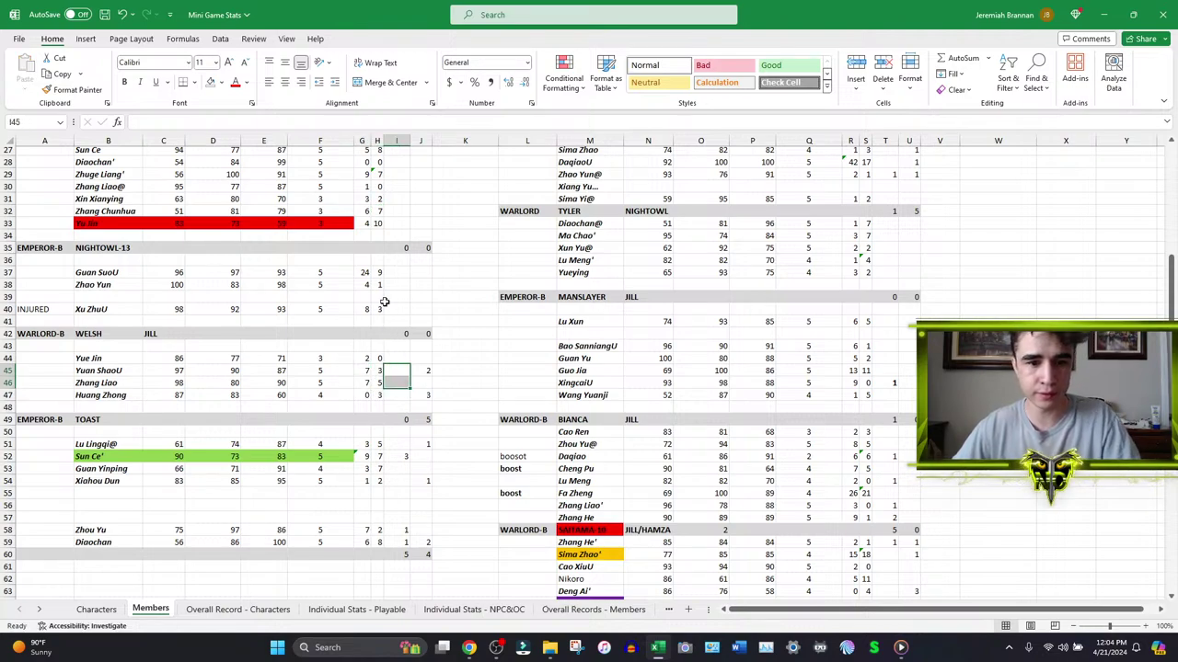
- Copy the G31 formula into Yuan ShaoU's loss cell H45 and clear the L© entry in J45
{"action": "left_click", "coordinate": [363, 198]}
{"action": "key", "text": "ctrl+c"}
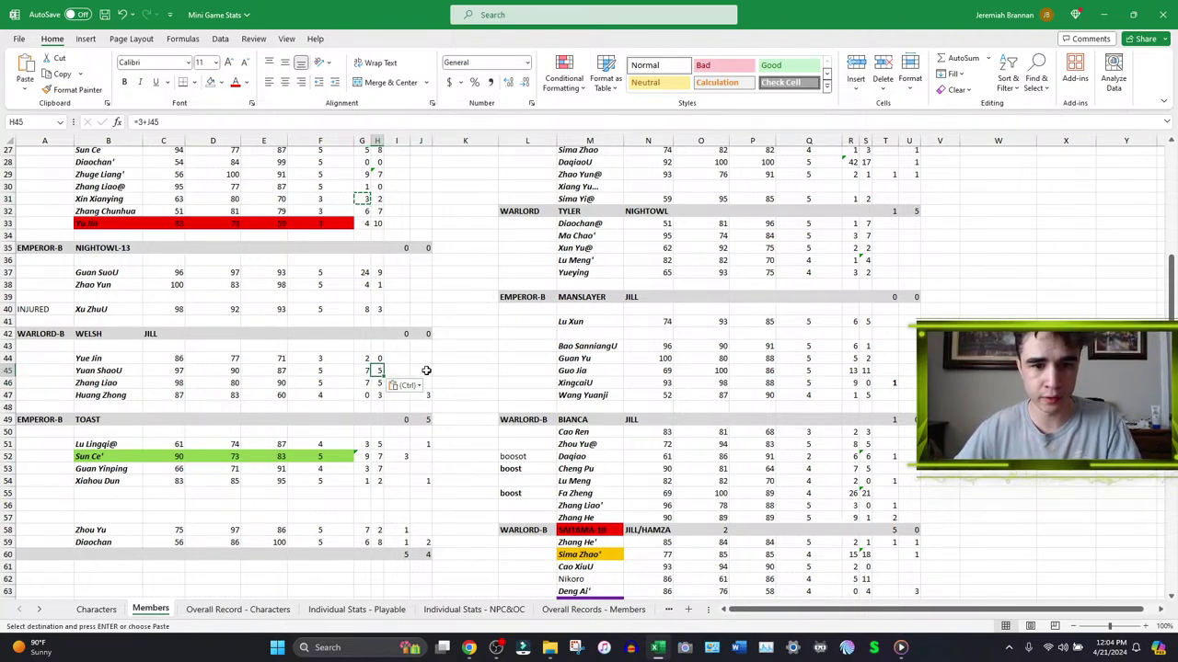
{"action": "left_click", "coordinate": [418, 371]}
{"action": "key", "text": "Delete"}
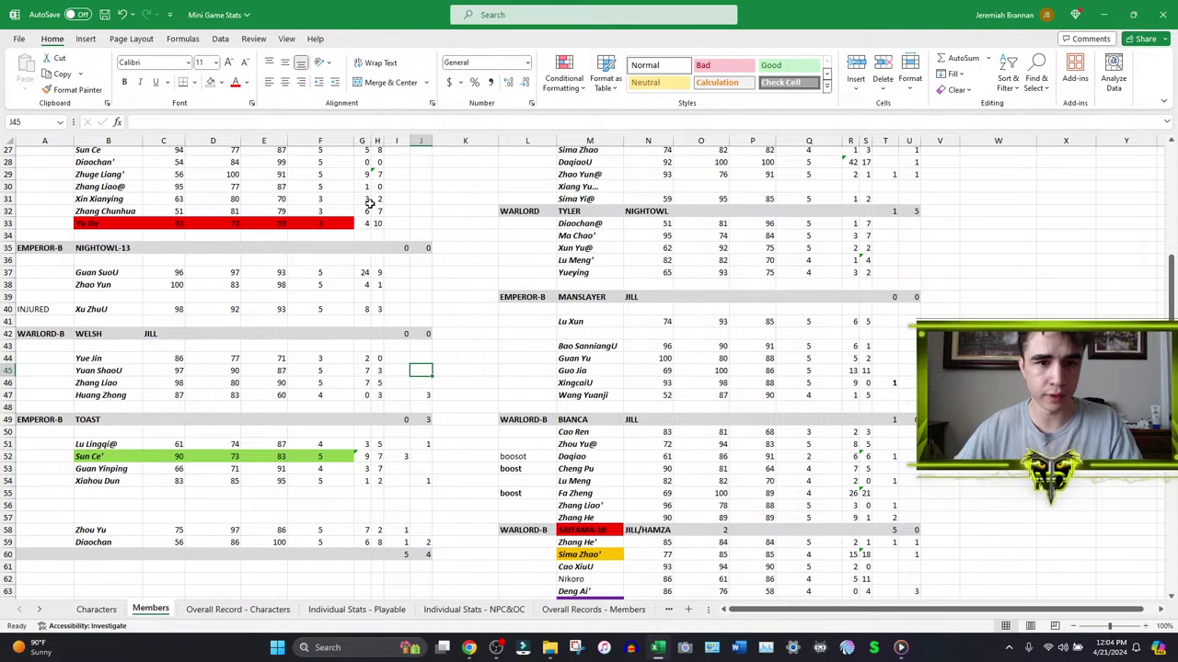
- Copy the G27 formula into H46 and the H45 formula into H47, then clear Huang Zhong's L© entry in J47
{"action": "left_click", "coordinate": [364, 151]}
{"action": "key", "text": "ctrl+c"}
{"action": "left_click", "coordinate": [377, 386]}
{"action": "key", "text": "ctrl+v"}
{"action": "left_click", "coordinate": [377, 373]}
{"action": "key", "text": "ctrl+c"}
{"action": "left_click", "coordinate": [379, 399]}
{"action": "key", "text": "ctrl+v"}
{"action": "left_click", "coordinate": [420, 399]}
{"action": "key", "text": "Escape"}
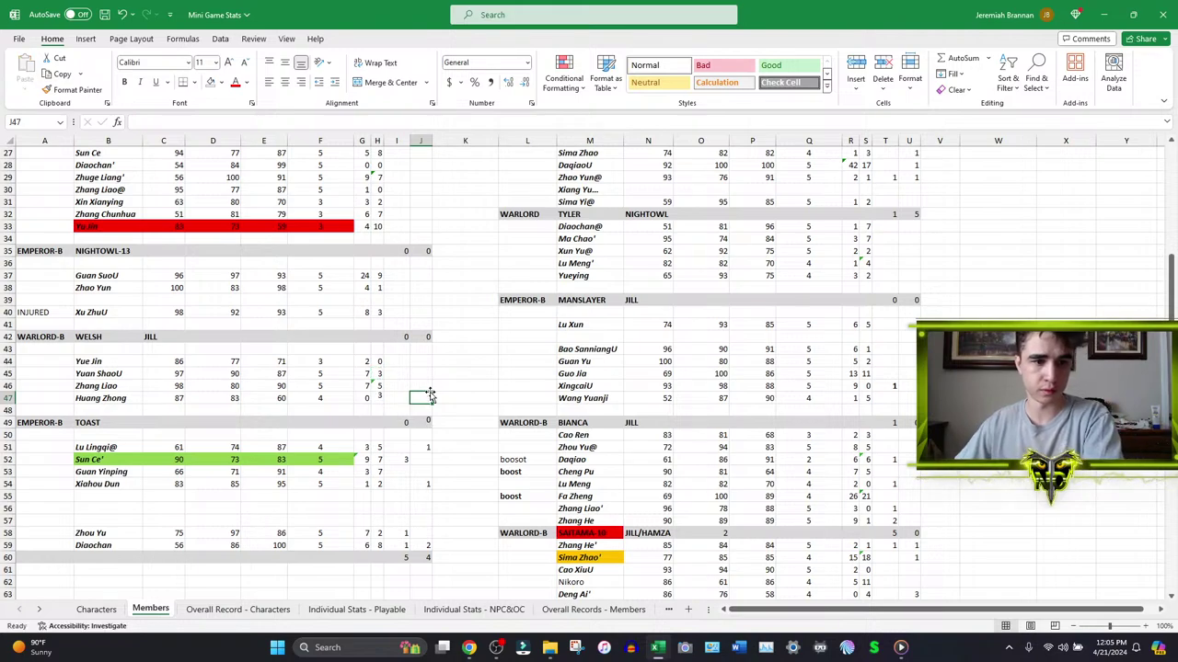
- Set Sun Ce' in the TOAST section to Power 91, Intellect 74 and Appeal 84
{"action": "scroll", "coordinate": [430, 333], "scroll_direction": "down", "scroll_amount": 2}
{"action": "scroll", "coordinate": [300, 355], "scroll_direction": "down", "scroll_amount": 2}
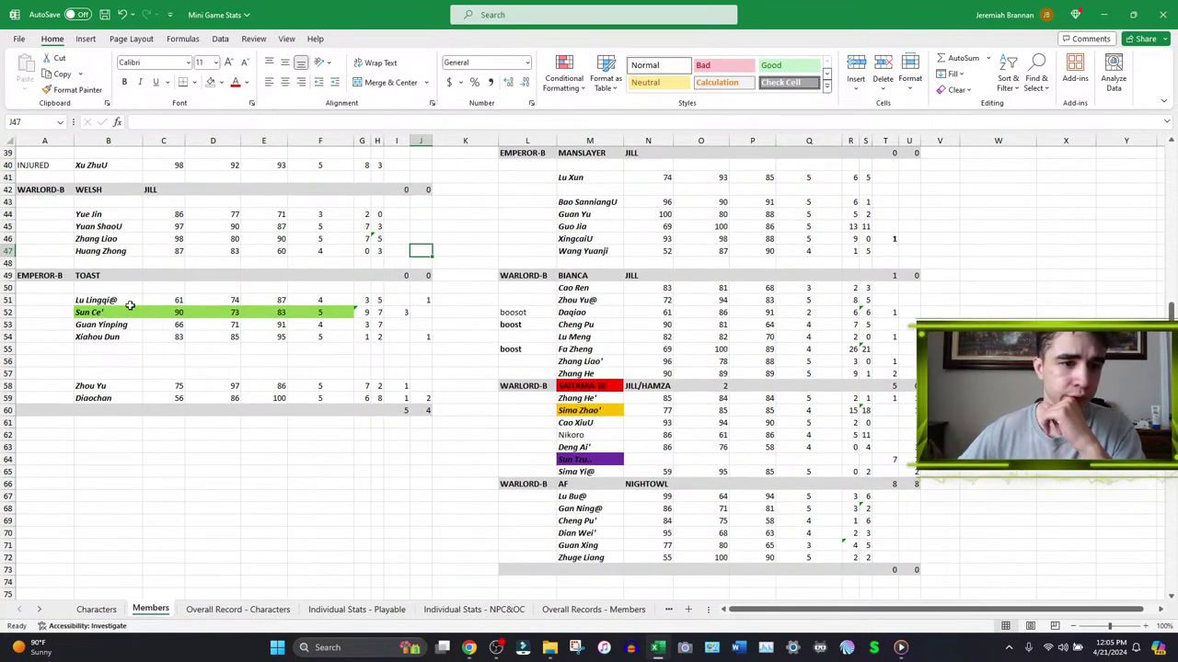
{"action": "left_click", "coordinate": [156, 313]}
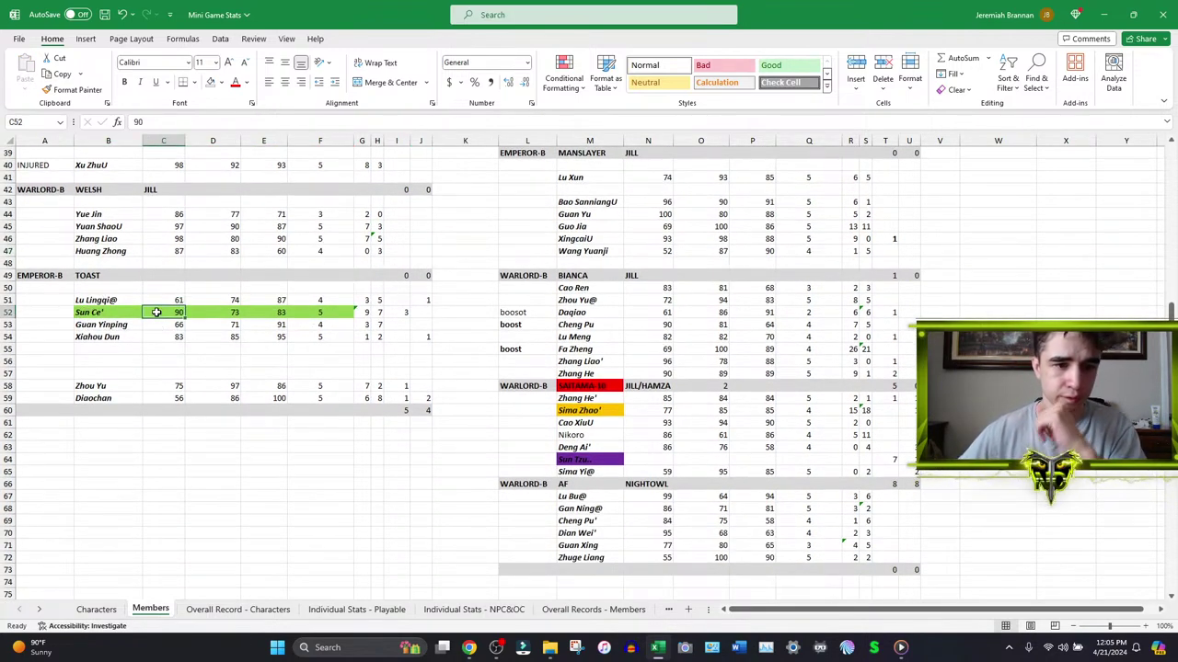
{"action": "type", "text": "91"}
{"action": "key", "text": "Tab"}
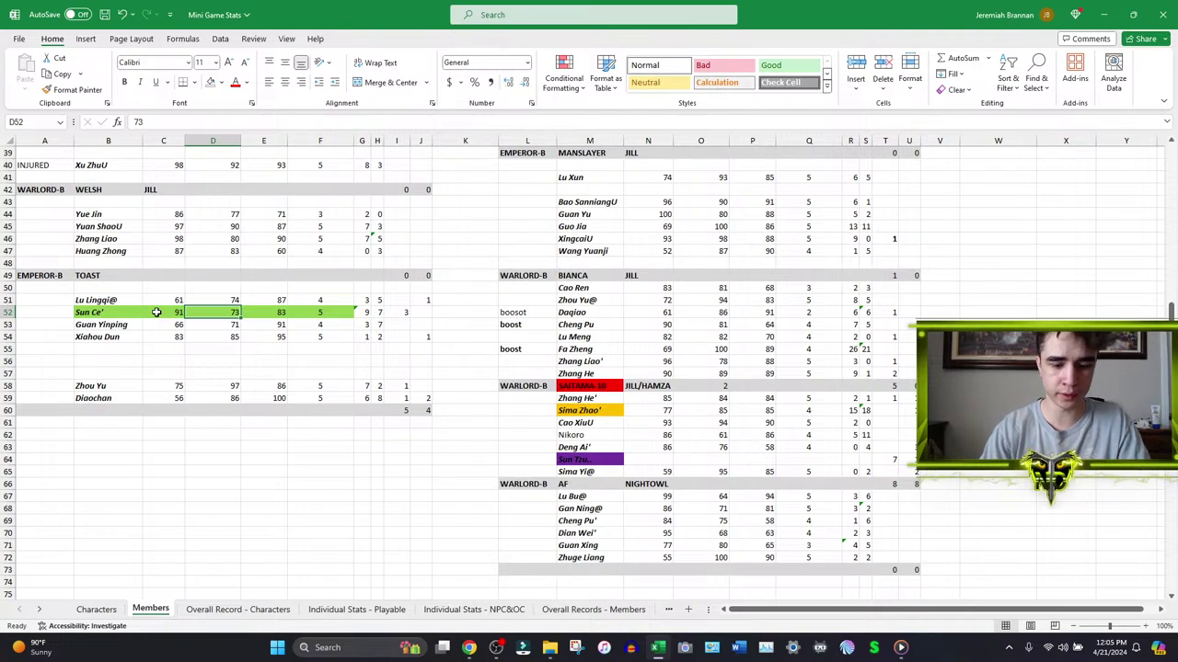
{"action": "type", "text": "74"}
{"action": "key", "text": "Tab"}
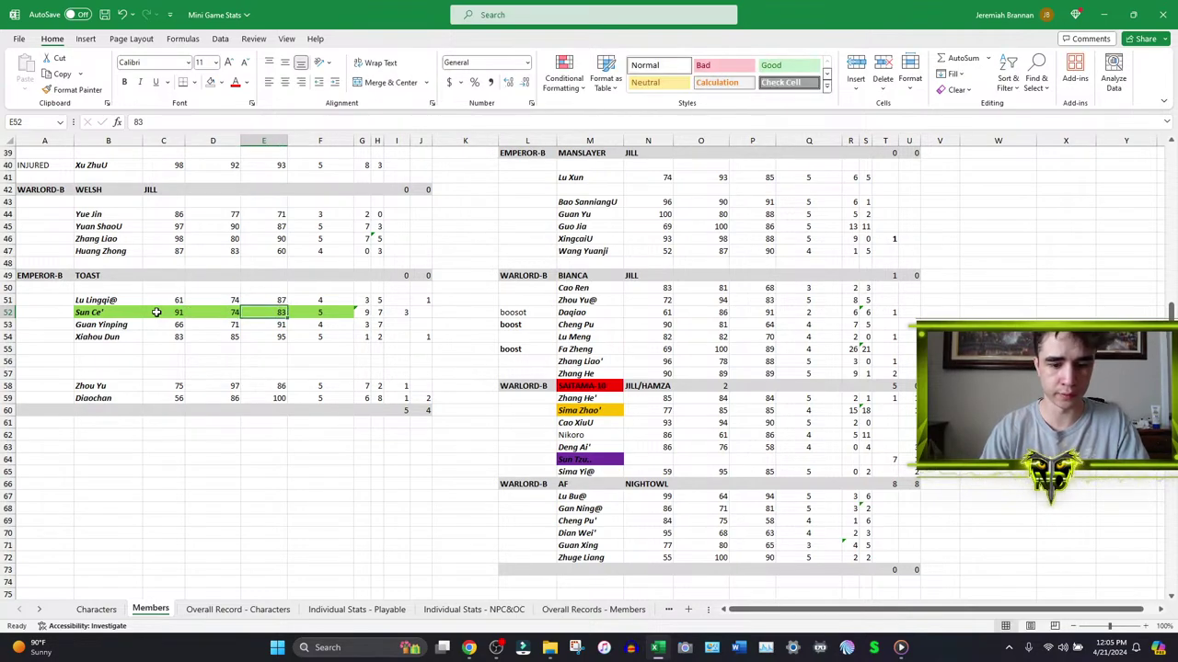
{"action": "type", "text": "8"}
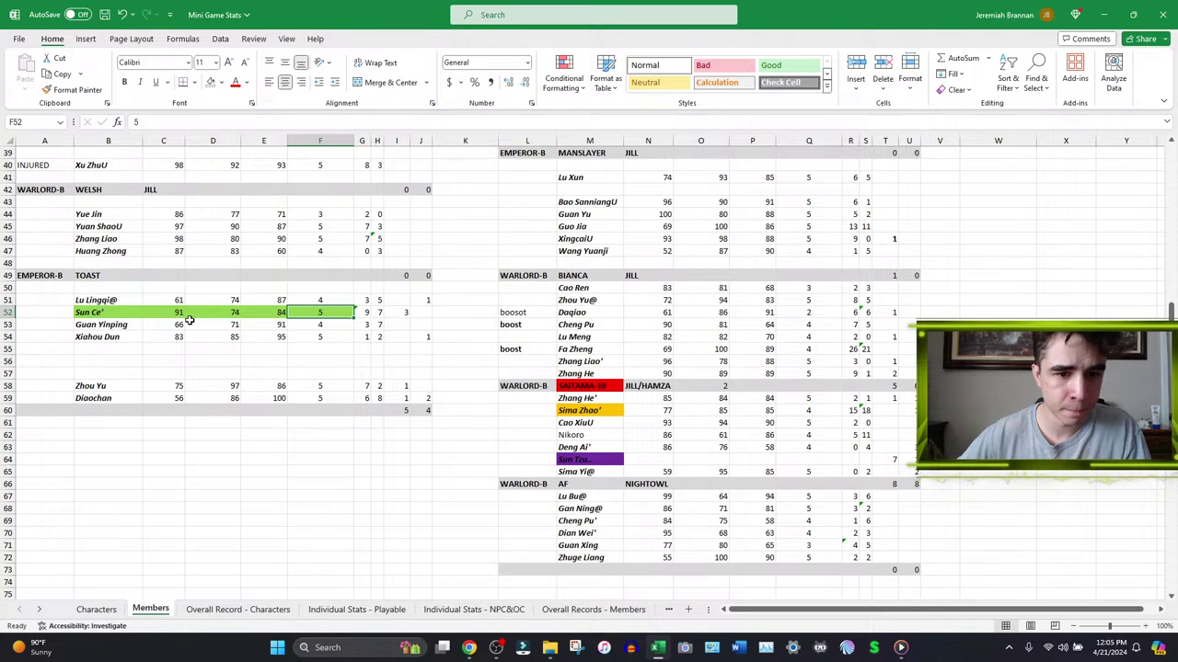
- Switch to Pastebin in the browser and open the ToastRoster paste for editing
{"action": "left_click", "coordinate": [469, 646]}
{"action": "left_click", "coordinate": [382, 12]}
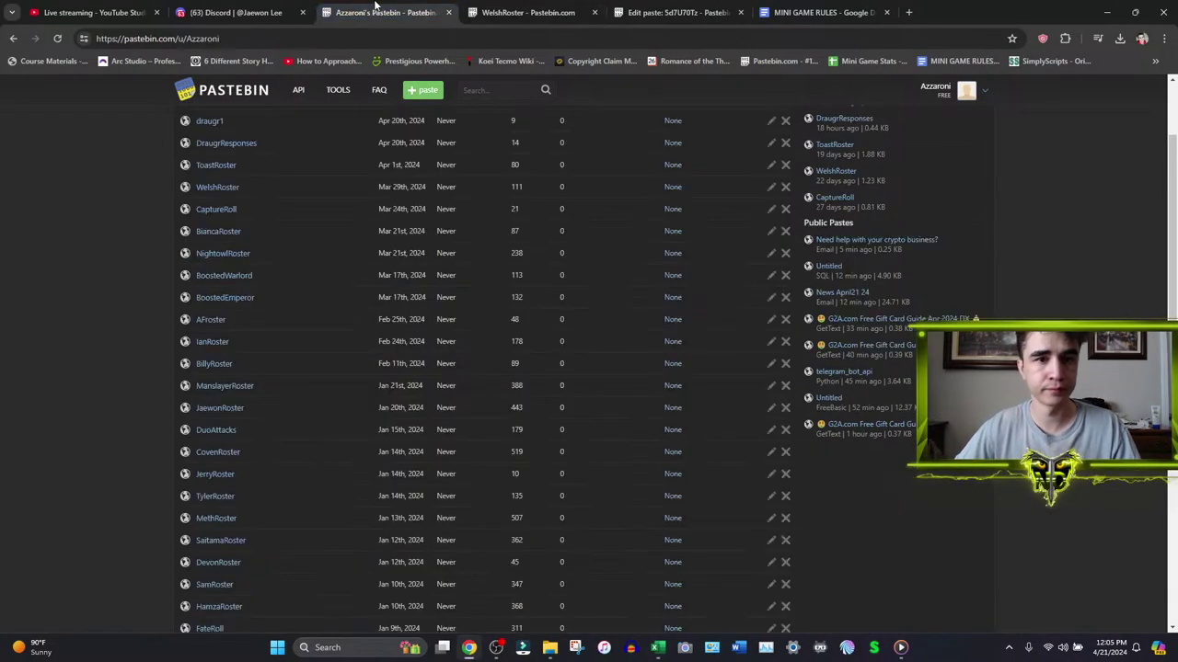
{"action": "left_click_drag", "start_coordinate": [214, 168], "coordinate": [579, 15]}
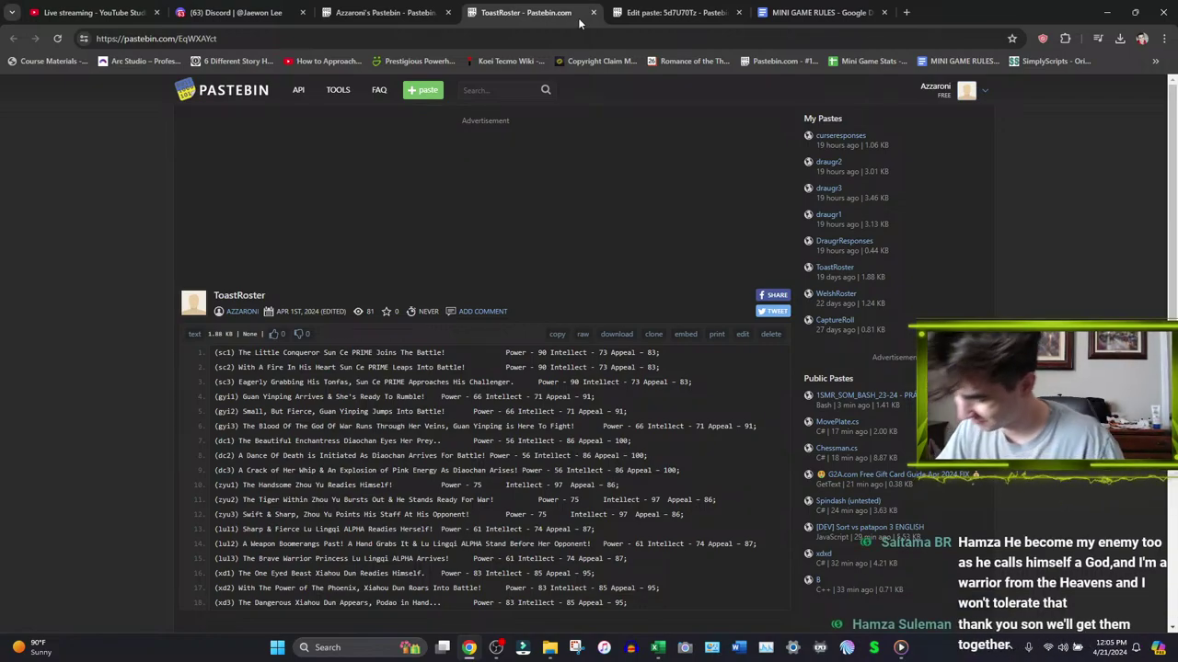
{"action": "left_click", "coordinate": [742, 337]}
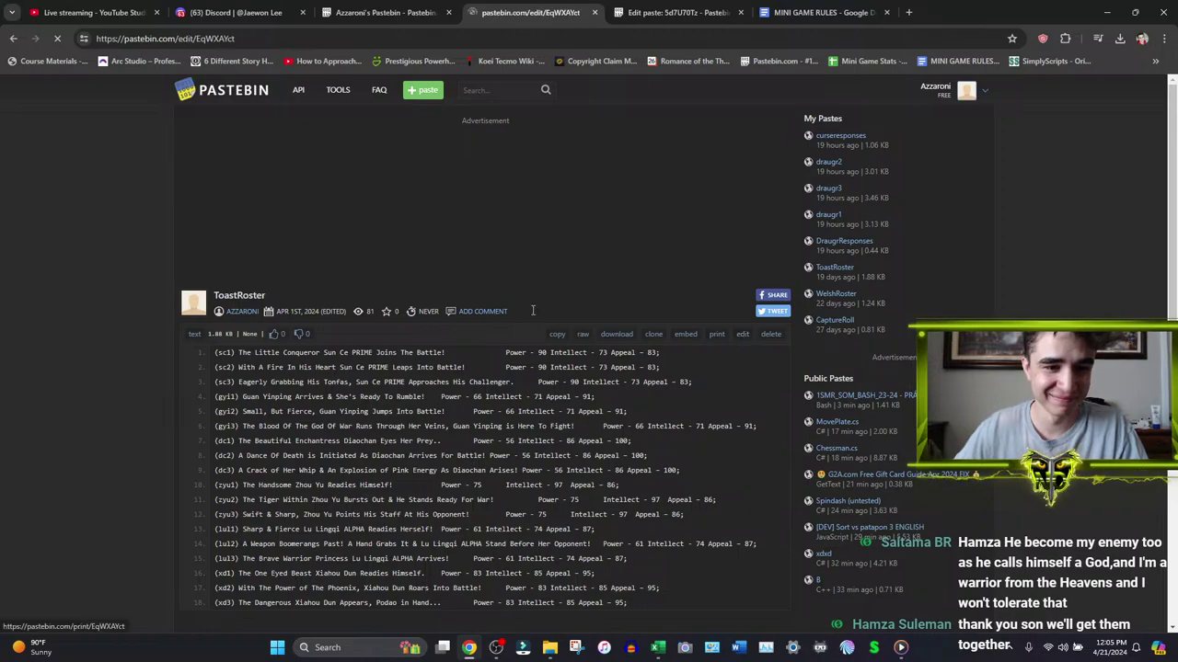
- In the sc1 Sun Ce line, set Power to 91, Intellect to 74 and Appeal to 84
{"action": "double_click", "coordinate": [505, 142]}
{"action": "type", "text": "91"}
{"action": "type", "text": "74"}
{"action": "double_click", "coordinate": [626, 142]}
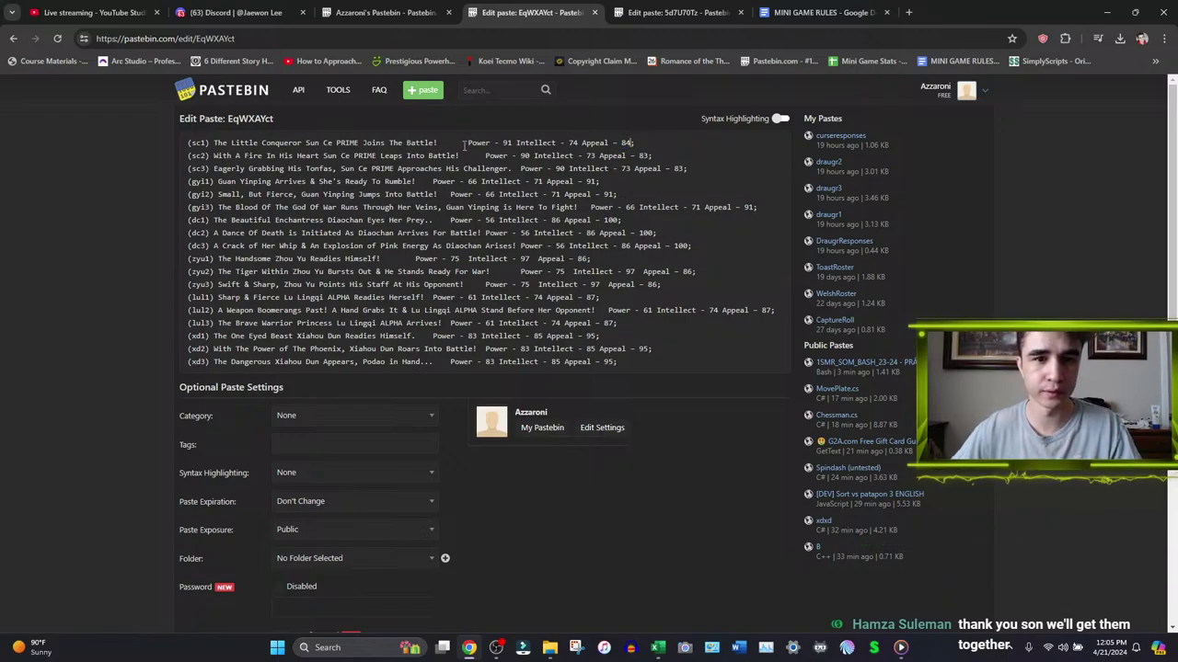
- Replace the stats in the sc2 and sc3 lines with a copy of the sc1 stats and save the paste
{"action": "left_click_drag", "start_coordinate": [466, 142], "coordinate": [659, 139]}
{"action": "left_click_drag", "start_coordinate": [486, 155], "coordinate": [654, 155]}
{"action": "key", "text": "ctrl+v"}
{"action": "left_click_drag", "start_coordinate": [522, 169], "coordinate": [687, 169]}
{"action": "key", "text": "ctrl+v"}
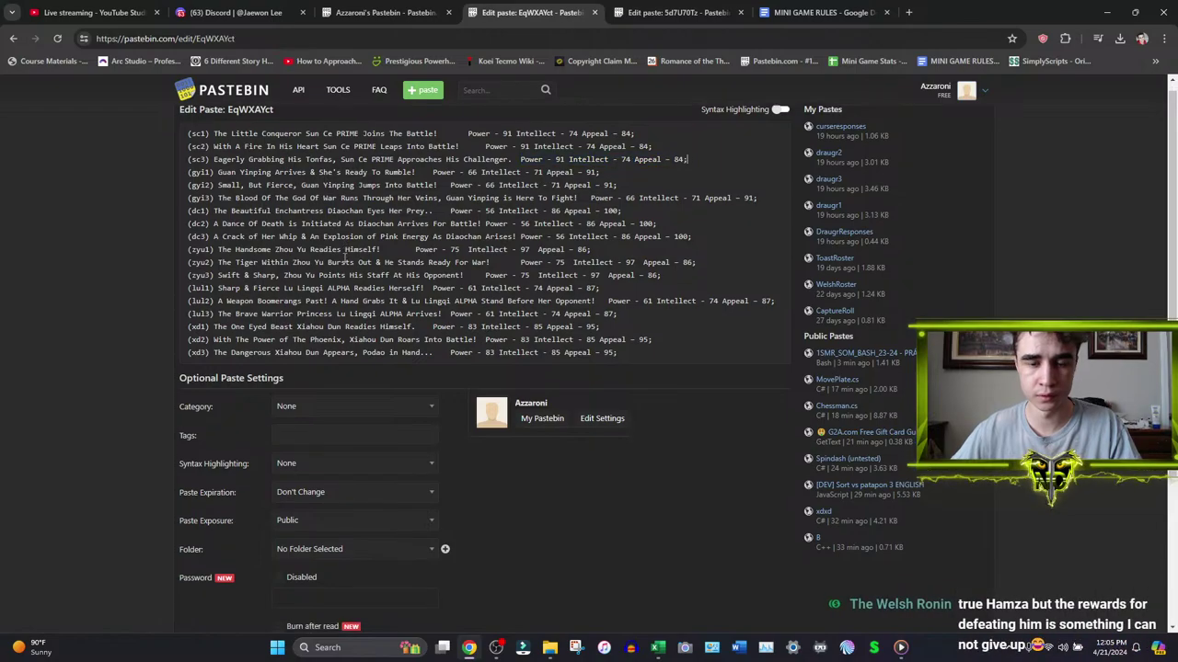
{"action": "scroll", "coordinate": [346, 517], "scroll_direction": "down", "scroll_amount": 2}
{"action": "left_click", "coordinate": [342, 512]}
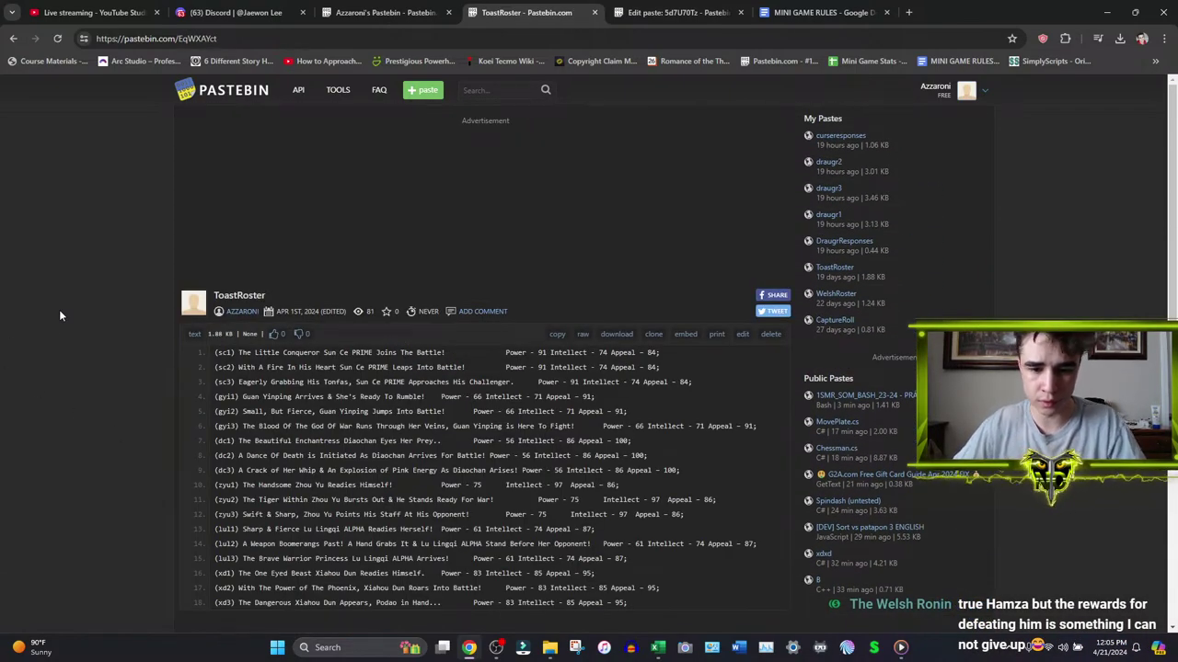
- Switch back to the Mini Game Stats workbook and review the character rows of the TOAST section
{"action": "left_click", "coordinate": [658, 647]}
{"action": "left_click_drag", "start_coordinate": [98, 302], "coordinate": [104, 398]}
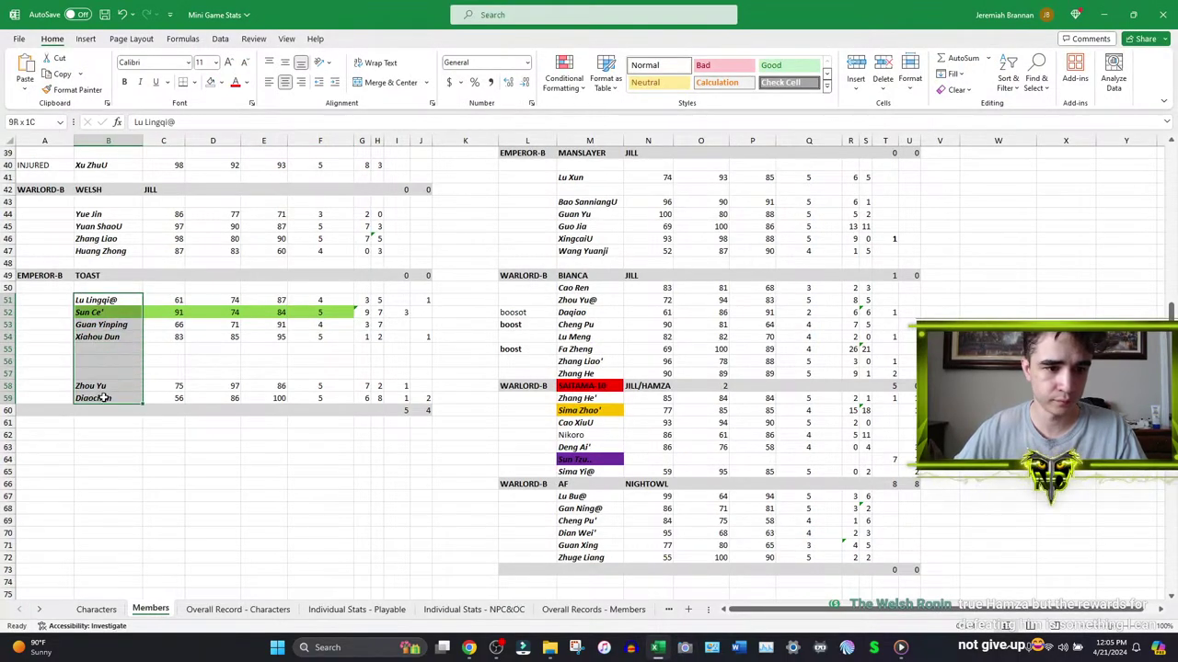
{"action": "left_click", "coordinate": [276, 373]}
{"action": "scroll", "coordinate": [368, 349], "scroll_direction": "up", "scroll_amount": 6}
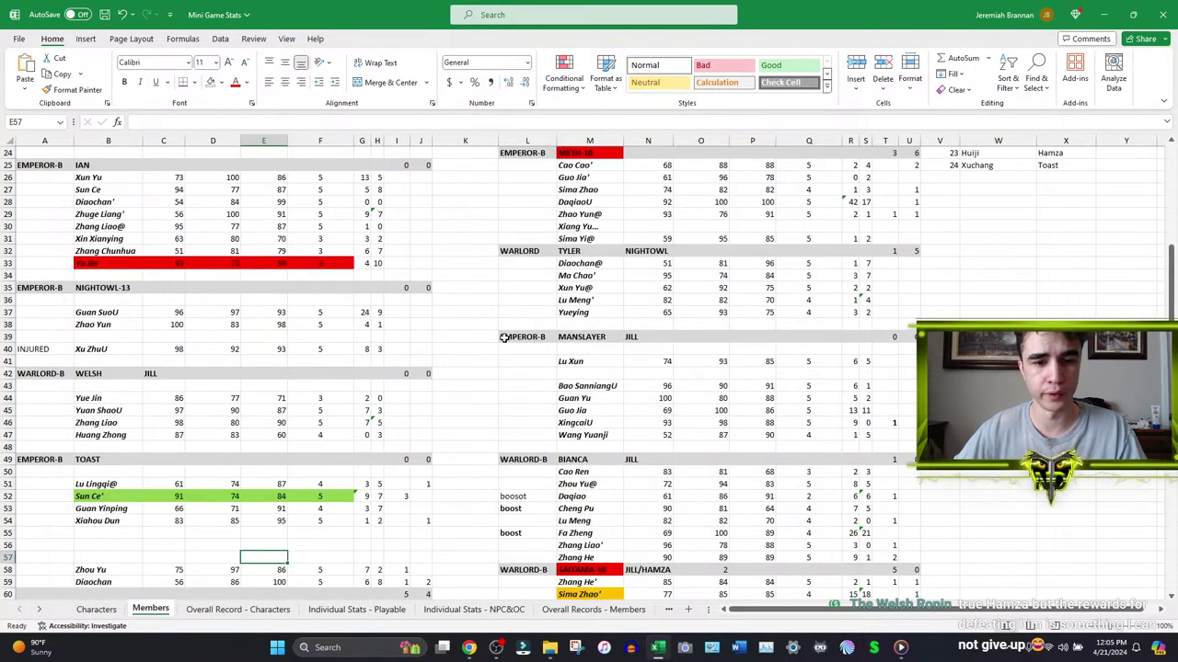
{"action": "scroll", "coordinate": [452, 321], "scroll_direction": "down", "scroll_amount": 5}
{"action": "left_click", "coordinate": [377, 263]}
{"action": "key", "text": "ctrl+c"}
{"action": "left_click", "coordinate": [362, 337]}
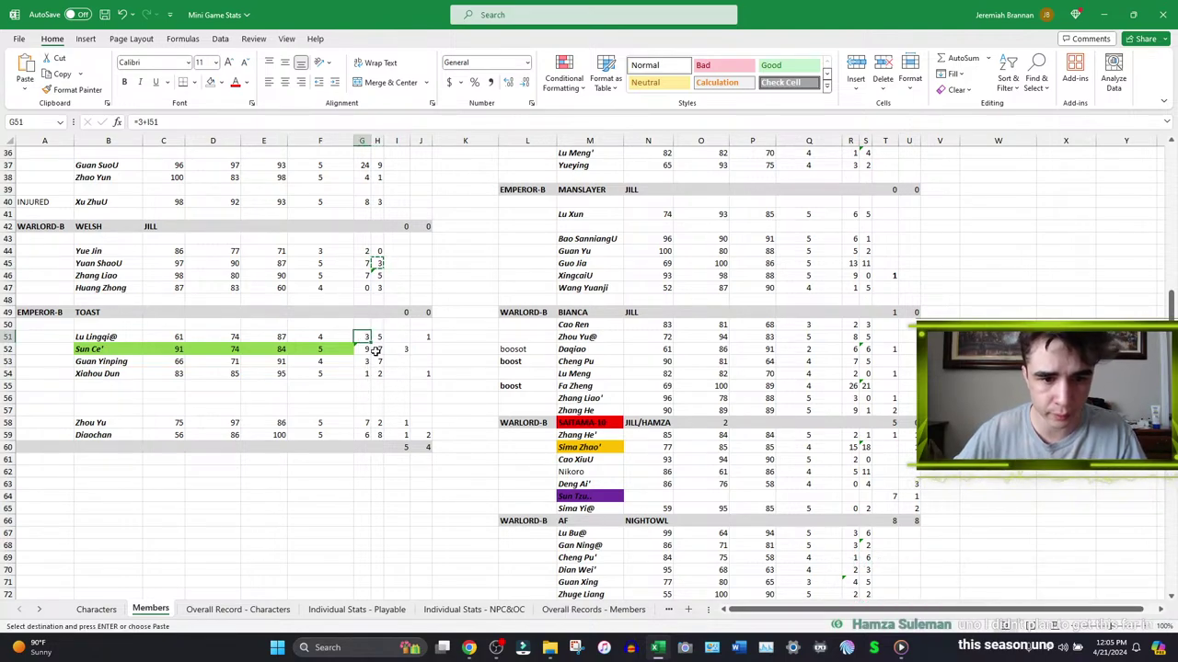
- Copy the H37 formula into win cell G52 of Sun Ce' and clear the W© entry in I52
{"action": "scroll", "coordinate": [371, 274], "scroll_direction": "up", "scroll_amount": 3}
{"action": "left_click", "coordinate": [374, 275]}
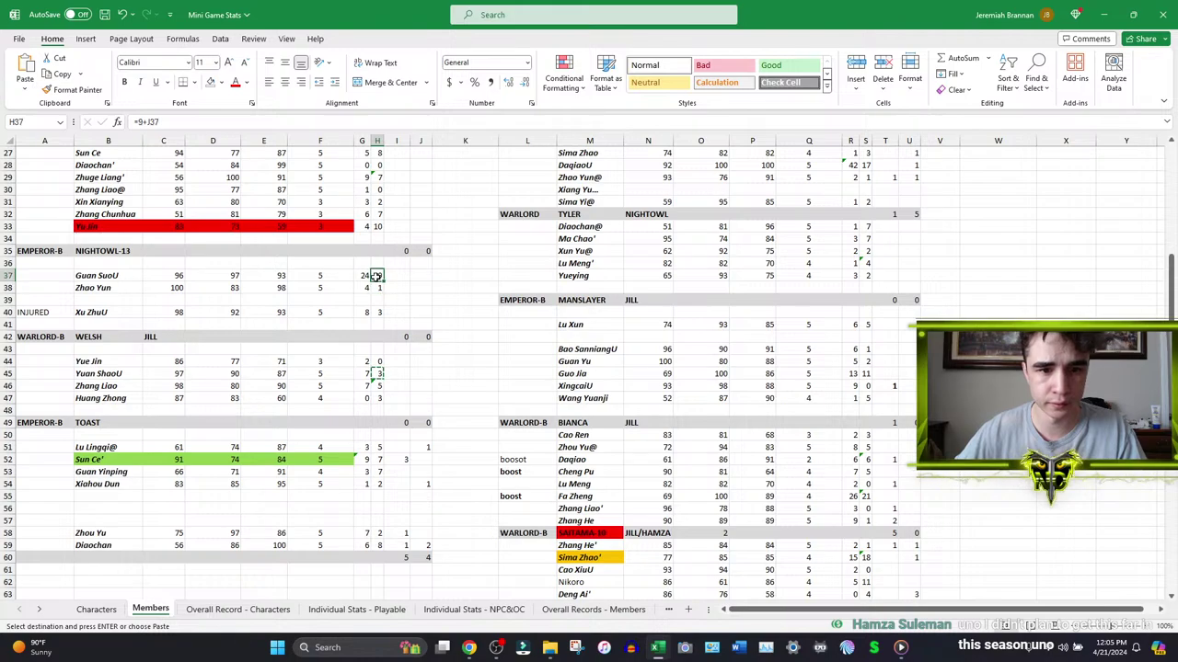
{"action": "scroll", "coordinate": [371, 276], "scroll_direction": "down", "scroll_amount": 4}
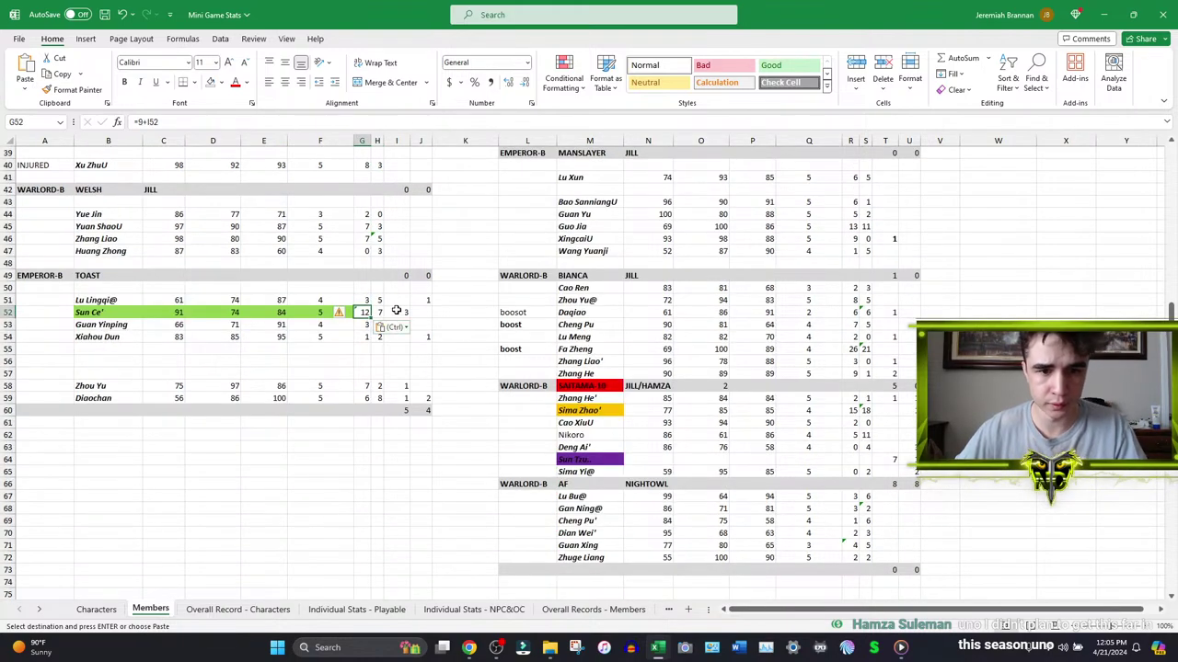
{"action": "left_click", "coordinate": [401, 313]}
{"action": "key", "text": "Delete"}
- Copy the H46 formula into Lu Lingqi@'s loss cell H51 and clear the L© entry in J51
{"action": "left_click", "coordinate": [377, 238]}
{"action": "key", "text": "ctrl+c"}
{"action": "left_click", "coordinate": [377, 300]}
{"action": "left_click", "coordinate": [423, 301]}
{"action": "key", "text": "Delete"}
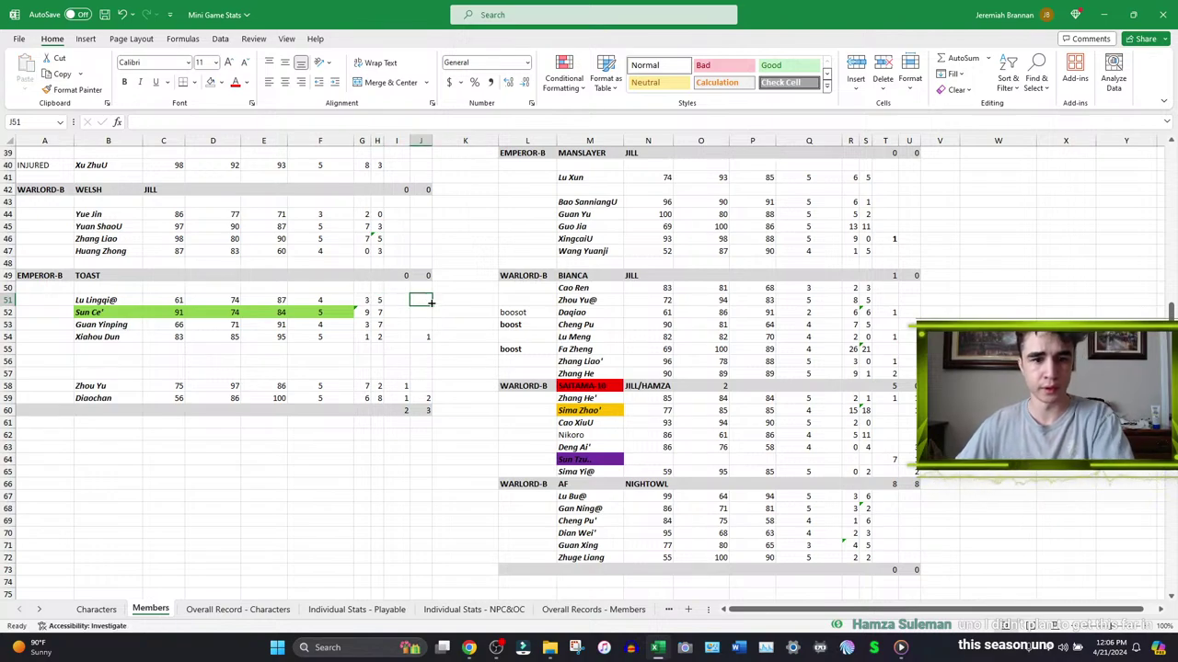
- Copy the G44 formula into Xiahou Dun's loss cell H54 and clear the L© entry in J54
{"action": "left_click", "coordinate": [364, 214]}
{"action": "key", "text": "ctrl+c"}
{"action": "left_click", "coordinate": [377, 337]}
{"action": "left_click", "coordinate": [422, 337]}
{"action": "key", "text": "Delete"}
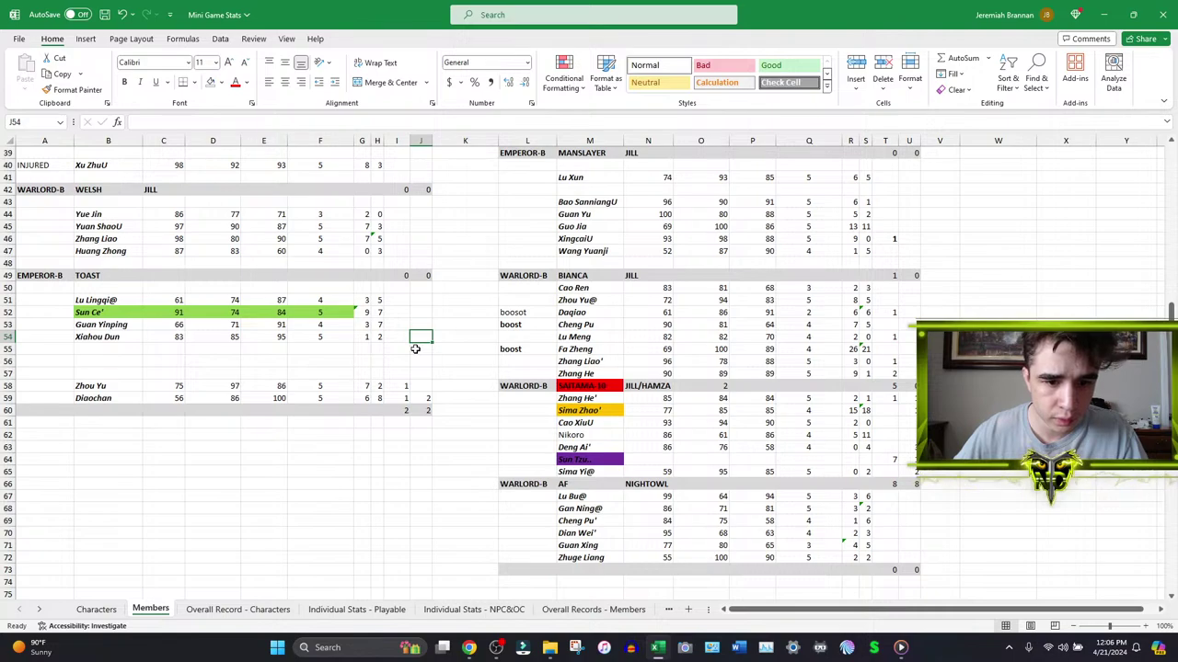
- Copy the H52 formula into Zhou Yu's win cell G58 and clear the W© entry in I58
{"action": "left_click", "coordinate": [377, 313]}
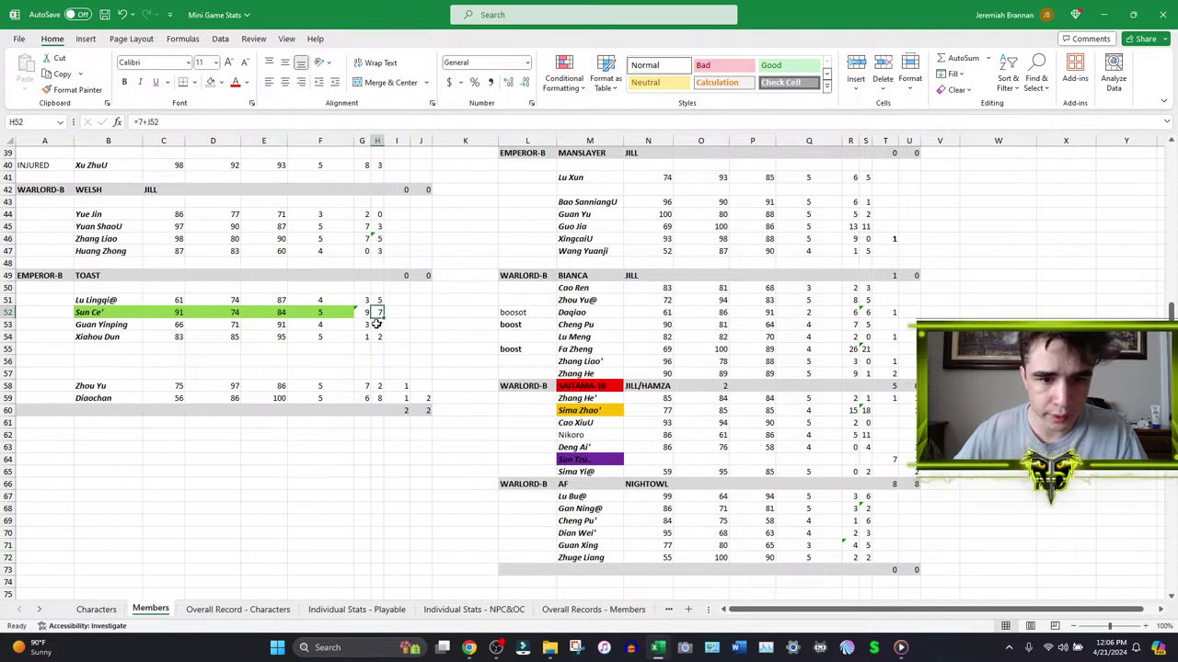
{"action": "left_click", "coordinate": [396, 387]}
{"action": "key", "text": "Delete"}
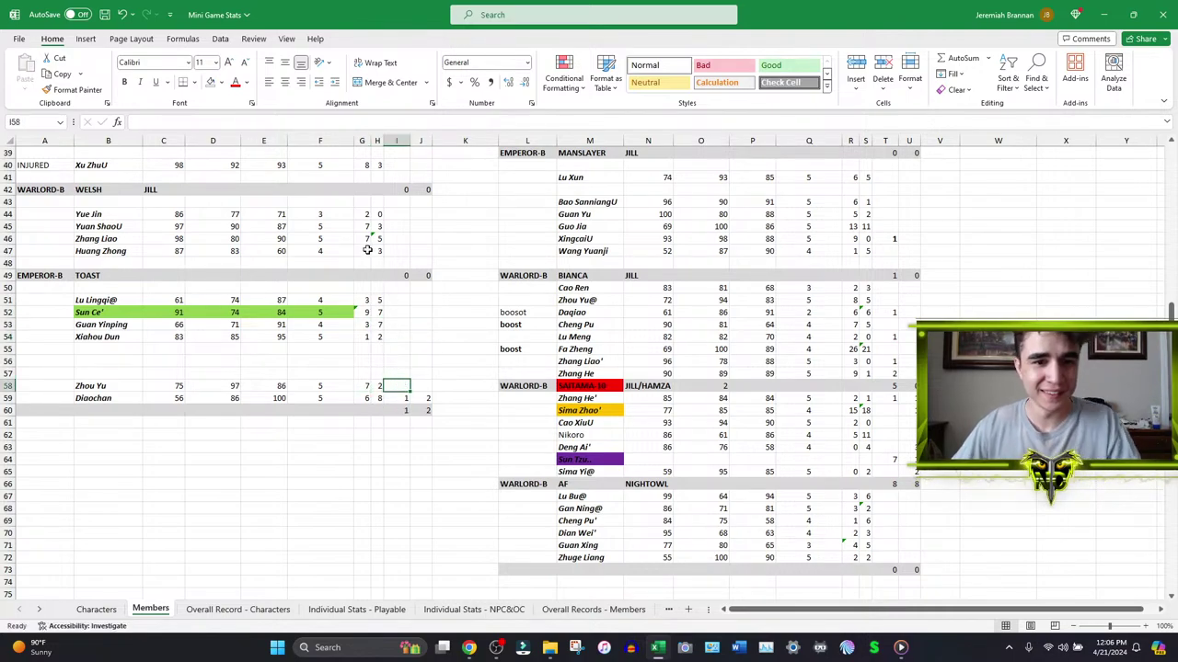
- Copy the G40 formula into Diaochan's loss cell H59 and clear the L© entry in J59
{"action": "scroll", "coordinate": [377, 242], "scroll_direction": "up", "scroll_amount": 3}
{"action": "left_click", "coordinate": [362, 275]}
{"action": "key", "text": "ctrl+c"}
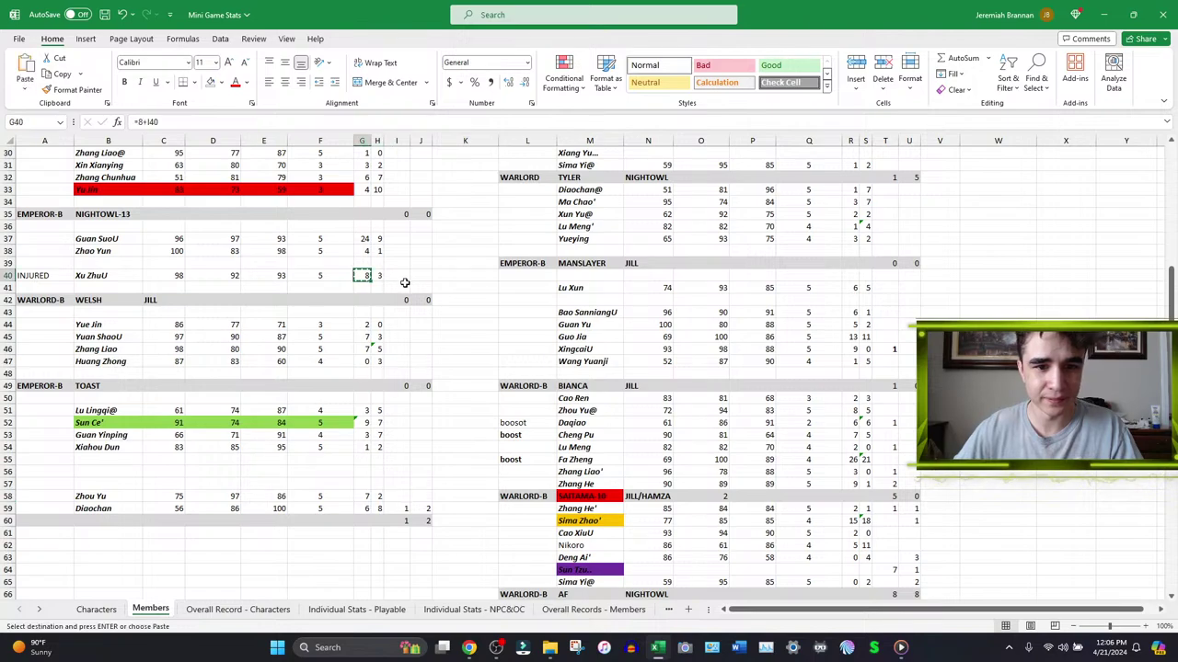
{"action": "scroll", "coordinate": [402, 279], "scroll_direction": "down", "scroll_amount": 2}
{"action": "left_click", "coordinate": [377, 435]}
{"action": "key", "text": "ctrl+v"}
{"action": "left_click", "coordinate": [427, 435]}
{"action": "key", "text": "ctrl+z"}
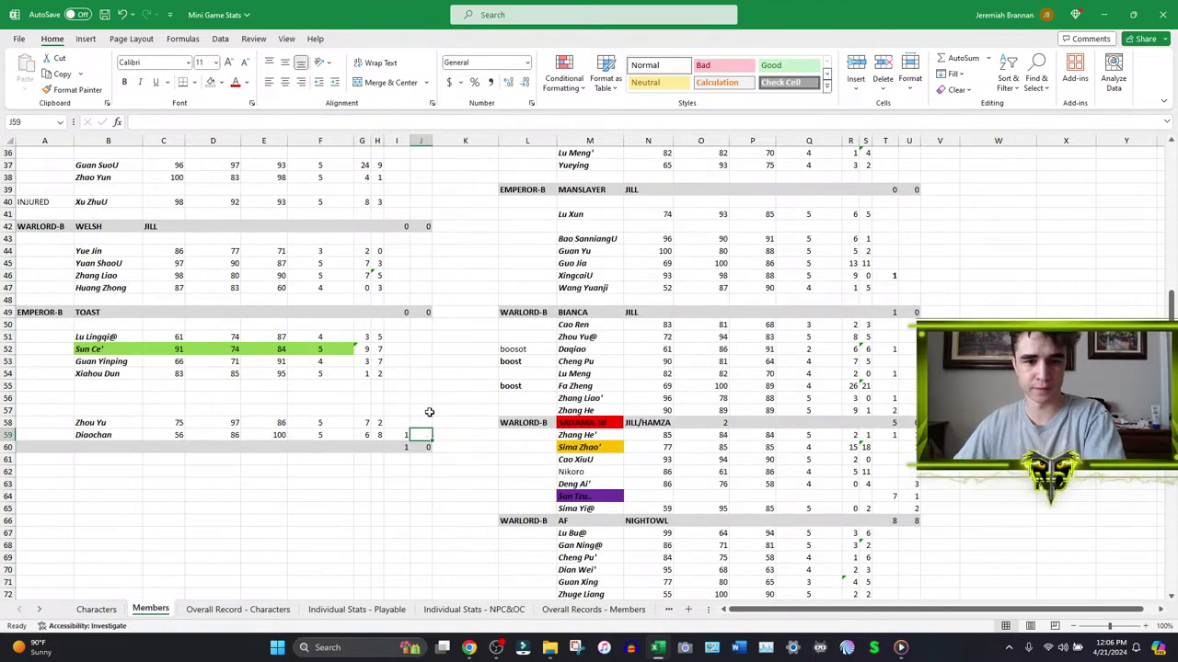
- Copy the G32 formula into Diaochan's win cell G59 and clear the W© entry in I59
{"action": "scroll", "coordinate": [395, 318], "scroll_direction": "up", "scroll_amount": 3}
{"action": "left_click", "coordinate": [365, 213]}
{"action": "key", "text": "ctrl+c"}
{"action": "left_click", "coordinate": [365, 543]}
{"action": "key", "text": "ctrl+v"}
{"action": "left_click", "coordinate": [405, 543]}
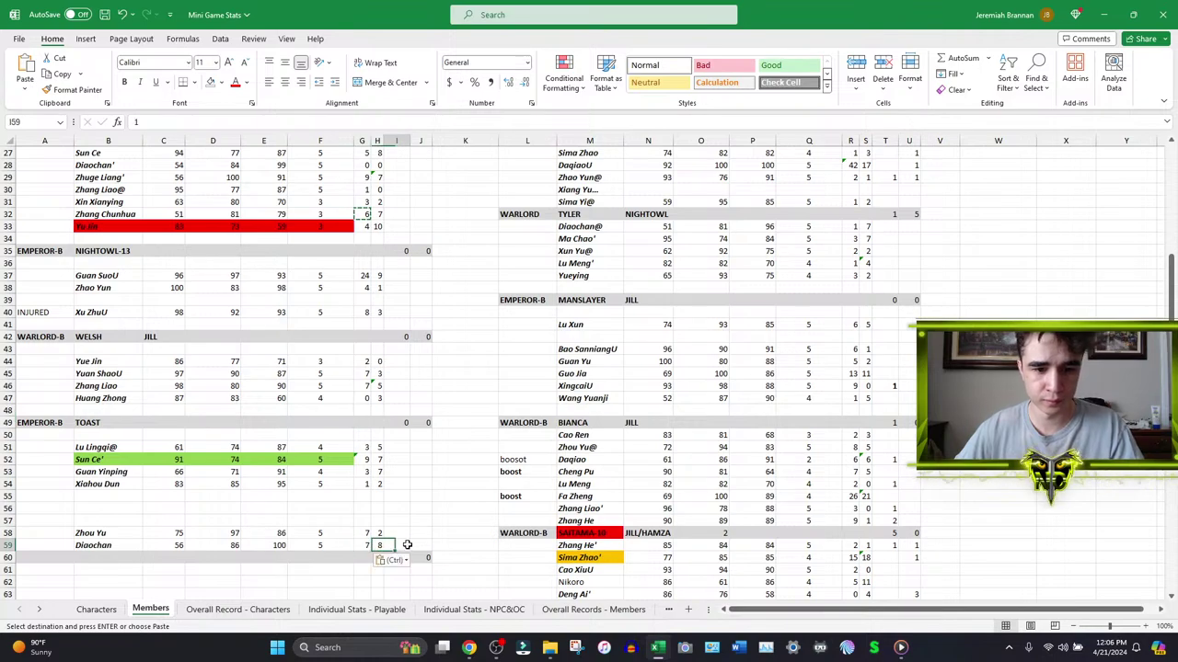
{"action": "key", "text": "Escape"}
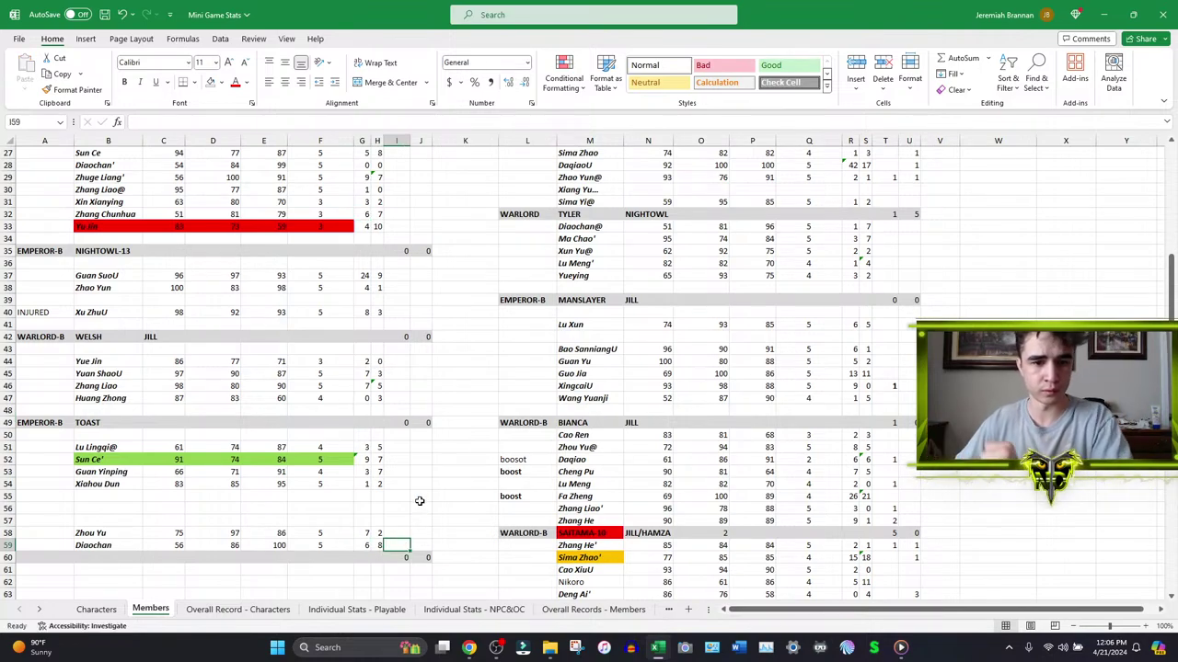
{"action": "scroll", "coordinate": [419, 500], "scroll_direction": "up", "scroll_amount": 8}
{"action": "scroll", "coordinate": [419, 500], "scroll_direction": "down", "scroll_amount": 10}
{"action": "scroll", "coordinate": [413, 482], "scroll_direction": "up", "scroll_amount": 2}
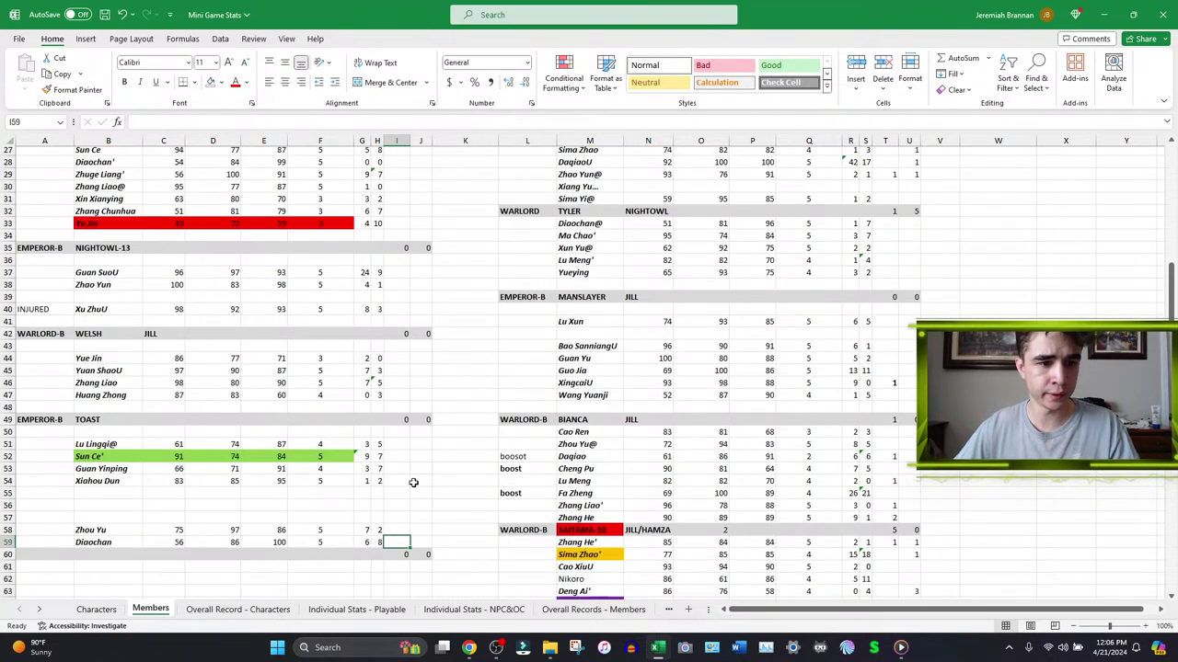
{"action": "scroll", "coordinate": [414, 482], "scroll_direction": "up", "scroll_amount": 9}
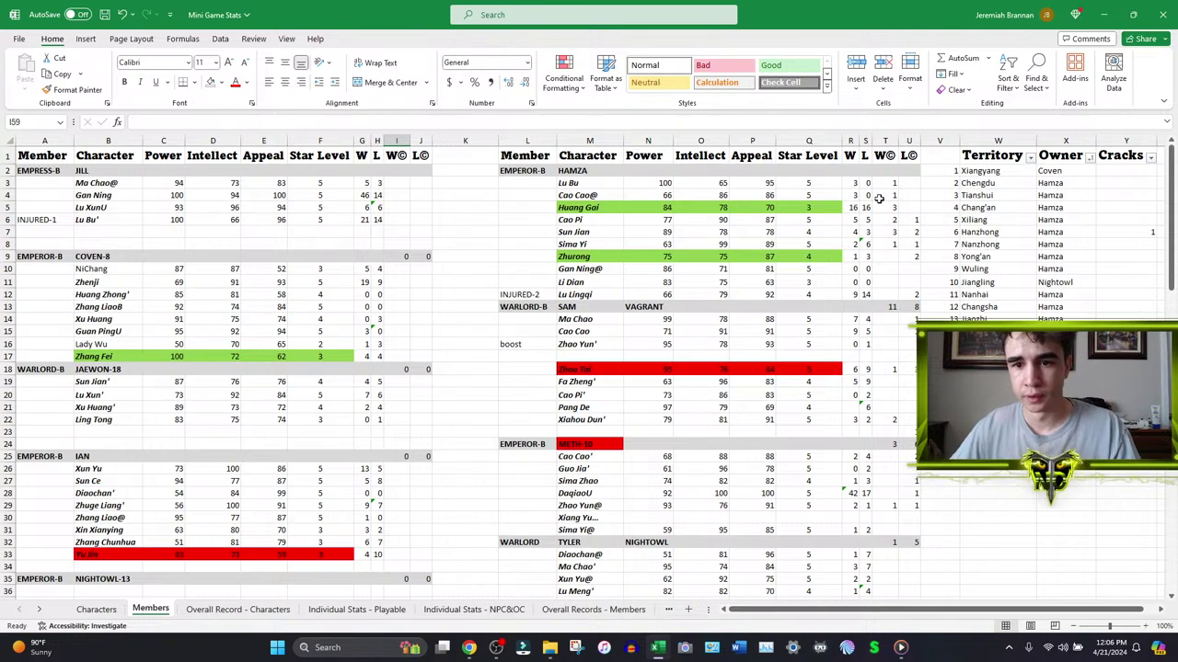
- Set Huang Gai's stats on the Members sheet to Power 85, Intellect 79 and Appeal 71
{"action": "left_click", "coordinate": [635, 208]}
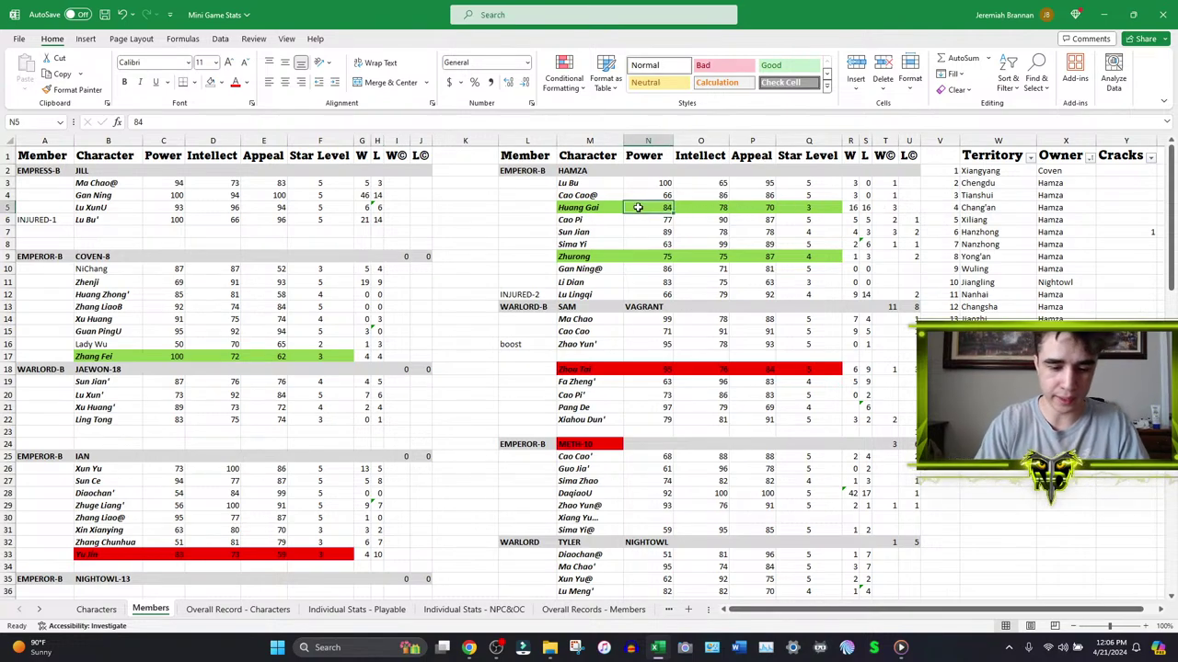
{"action": "type", "text": "85"}
{"action": "key", "text": "Tab"}
{"action": "type", "text": "79"}
{"action": "key", "text": "Tab"}
{"action": "type", "text": "71"}
{"action": "key", "text": "Tab"}
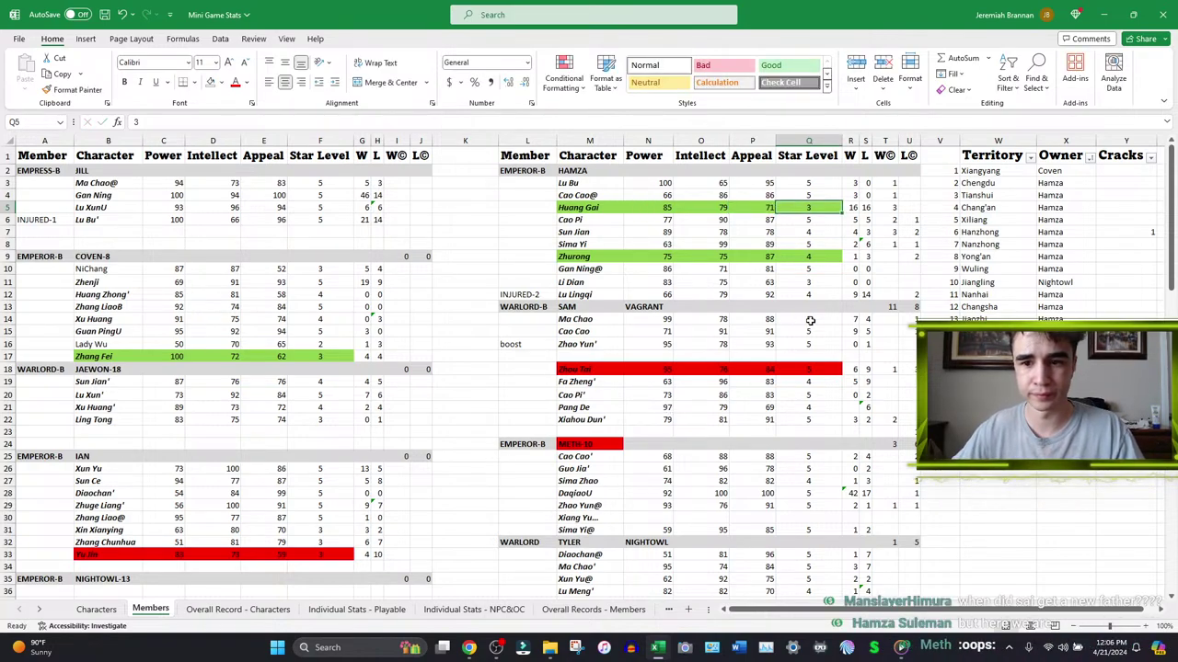
- Set Sun Jian's stats on the Members sheet to Power 90, Intellect 79 and Appeal 79
{"action": "left_click", "coordinate": [660, 234]}
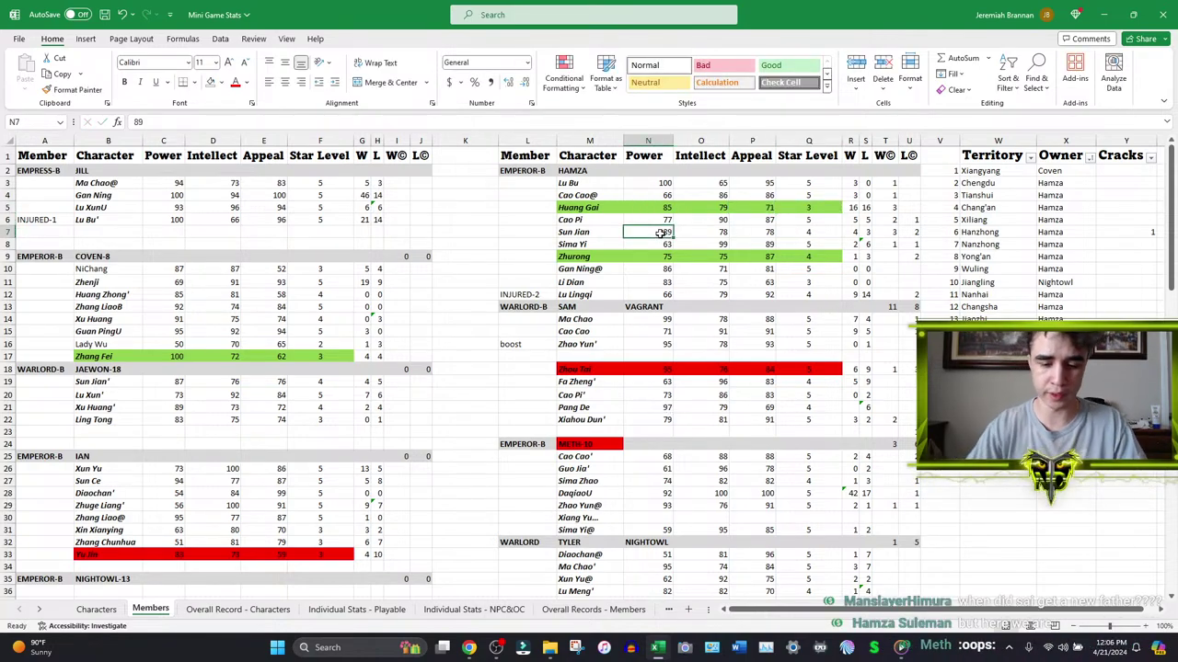
{"action": "type", "text": "90"}
{"action": "key", "text": "Tab"}
{"action": "type", "text": "79"}
{"action": "key", "text": "Tab"}
{"action": "type", "text": "79"}
{"action": "key", "text": "Tab"}
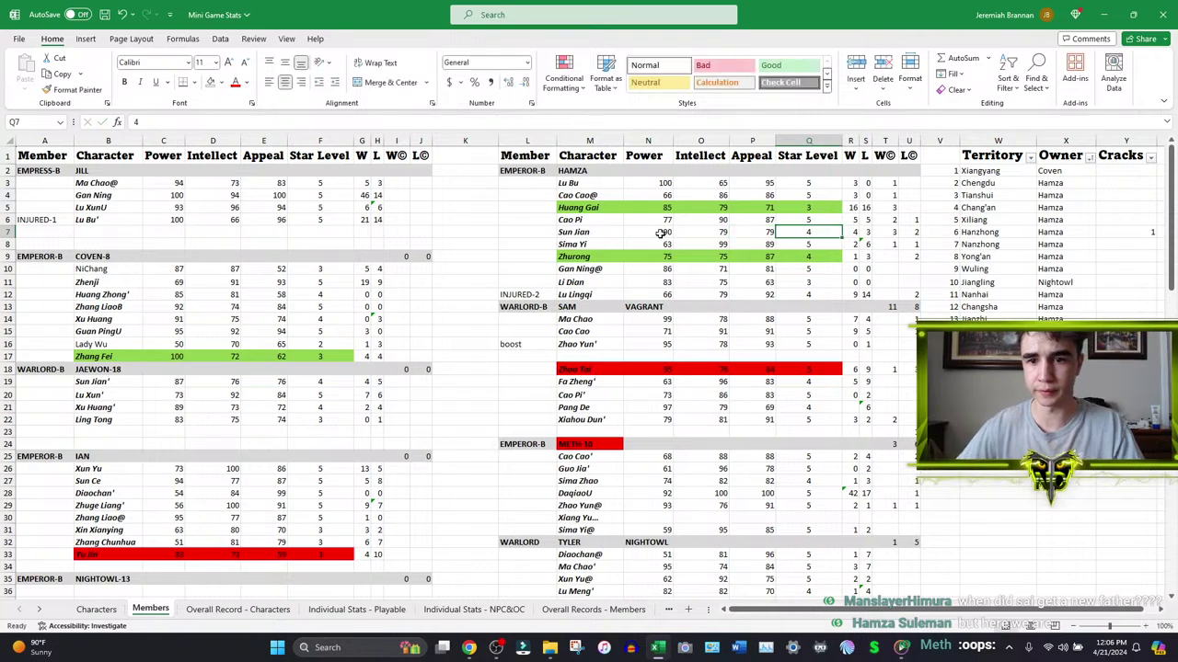
- Switch to Pastebin in the browser and open the HamzaRoster paste for editing
{"action": "left_click", "coordinate": [468, 647]}
{"action": "left_click", "coordinate": [361, 19]}
{"action": "scroll", "coordinate": [213, 405], "scroll_direction": "down", "scroll_amount": 2}
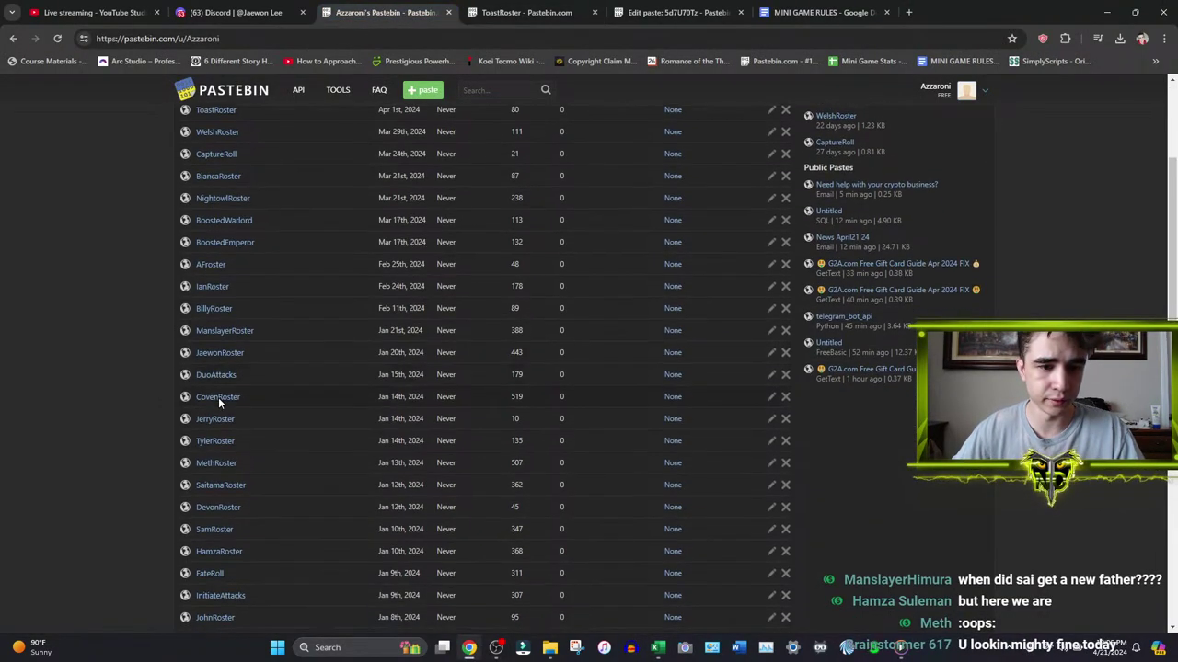
{"action": "middle_click", "coordinate": [219, 484]}
{"action": "left_click", "coordinate": [678, 12]}
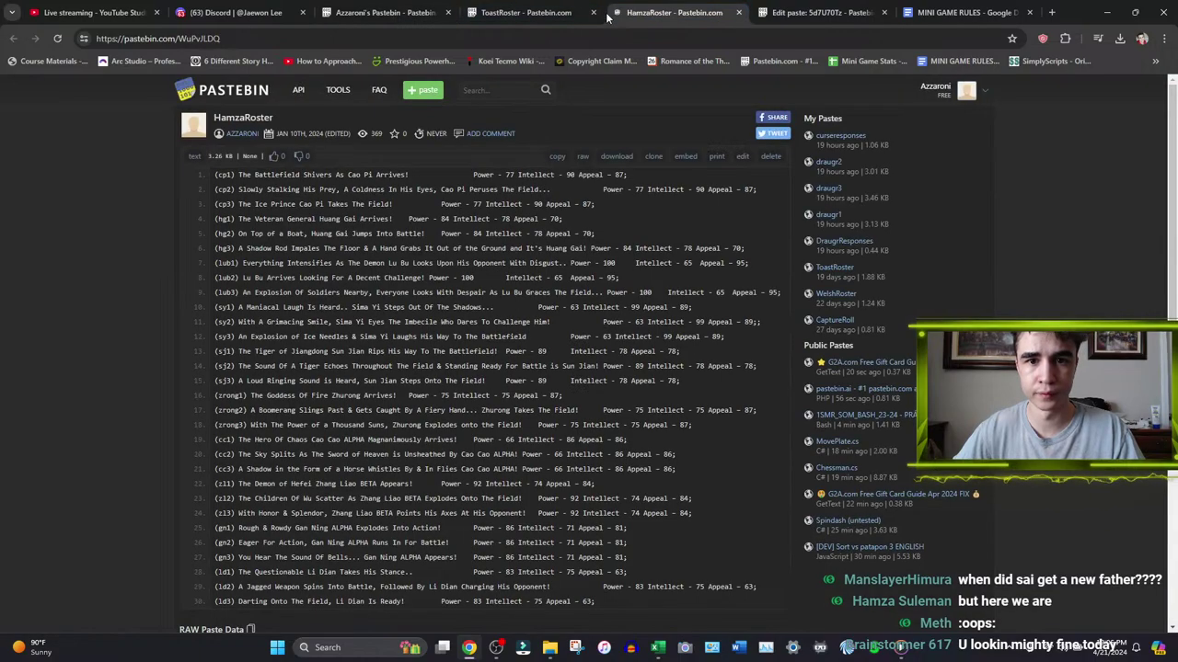
{"action": "left_click", "coordinate": [742, 156]}
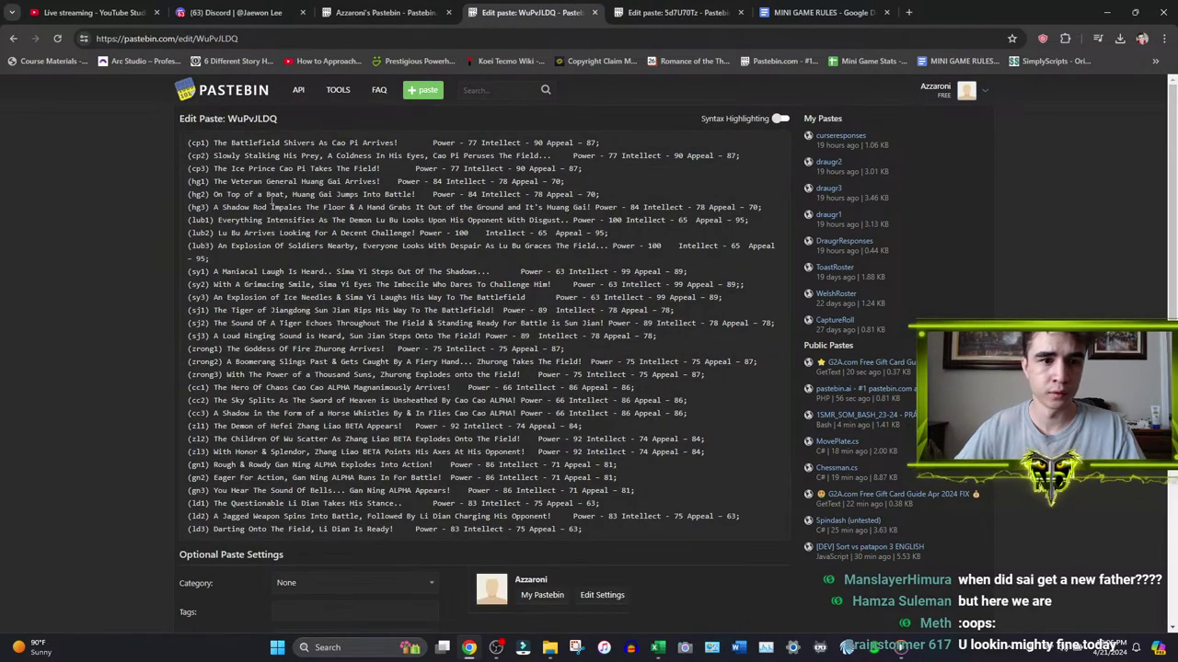
- Update Huang Gai's hg1 line to Power 85, Intellect 79 and Appeal 71
{"action": "left_click", "coordinate": [441, 182]}
{"action": "key", "text": "BackSpace"}
{"action": "type", "text": "5"}
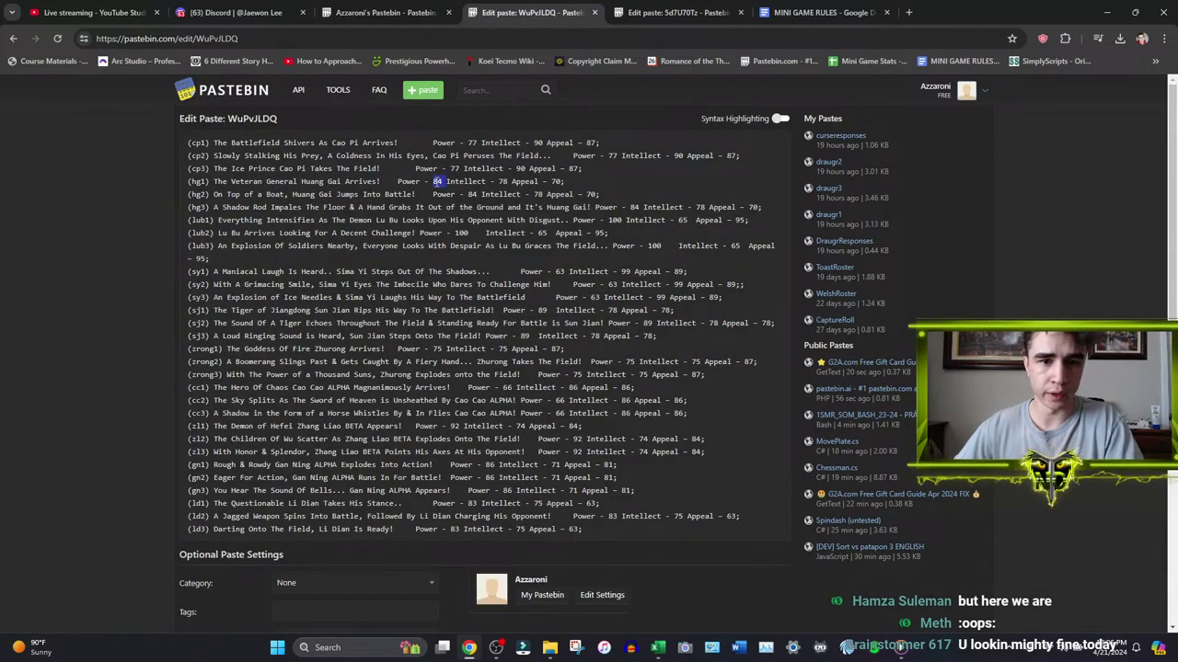
{"action": "type", "text": "79"}
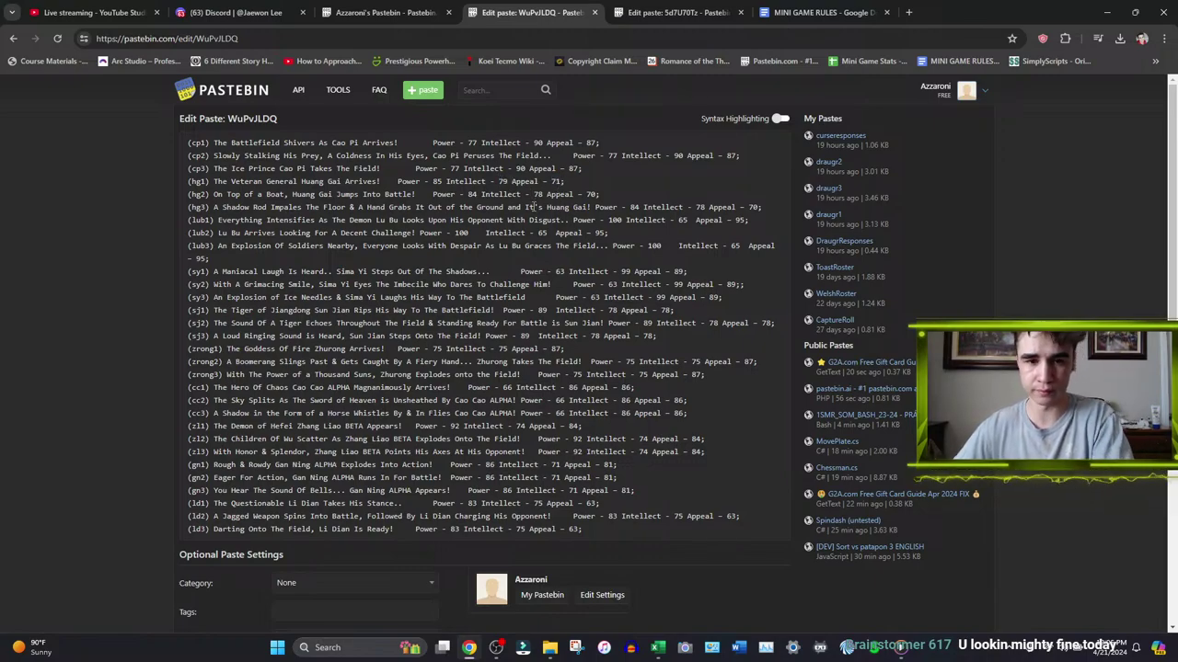
- Copy the stats text from the hg1 line over the old stats in the hg2 and hg3 lines
{"action": "left_click_drag", "start_coordinate": [396, 181], "coordinate": [565, 181]}
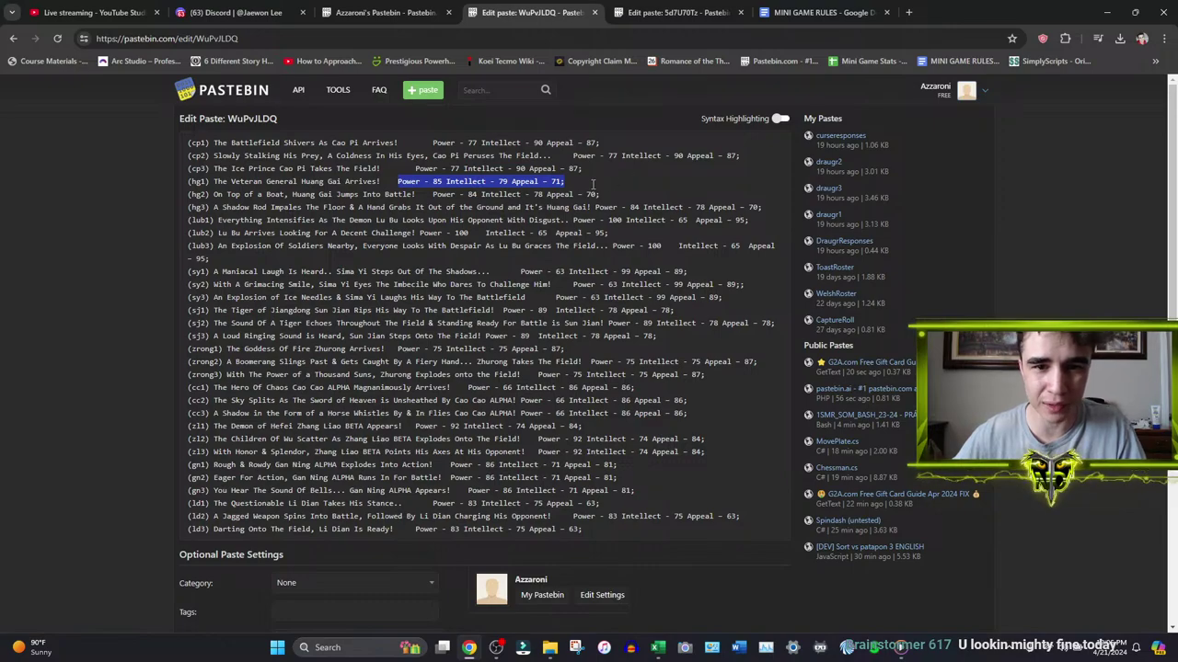
{"action": "left_click", "coordinate": [431, 194]}
{"action": "key", "text": "shift+End"}
{"action": "key", "text": "ctrl+v"}
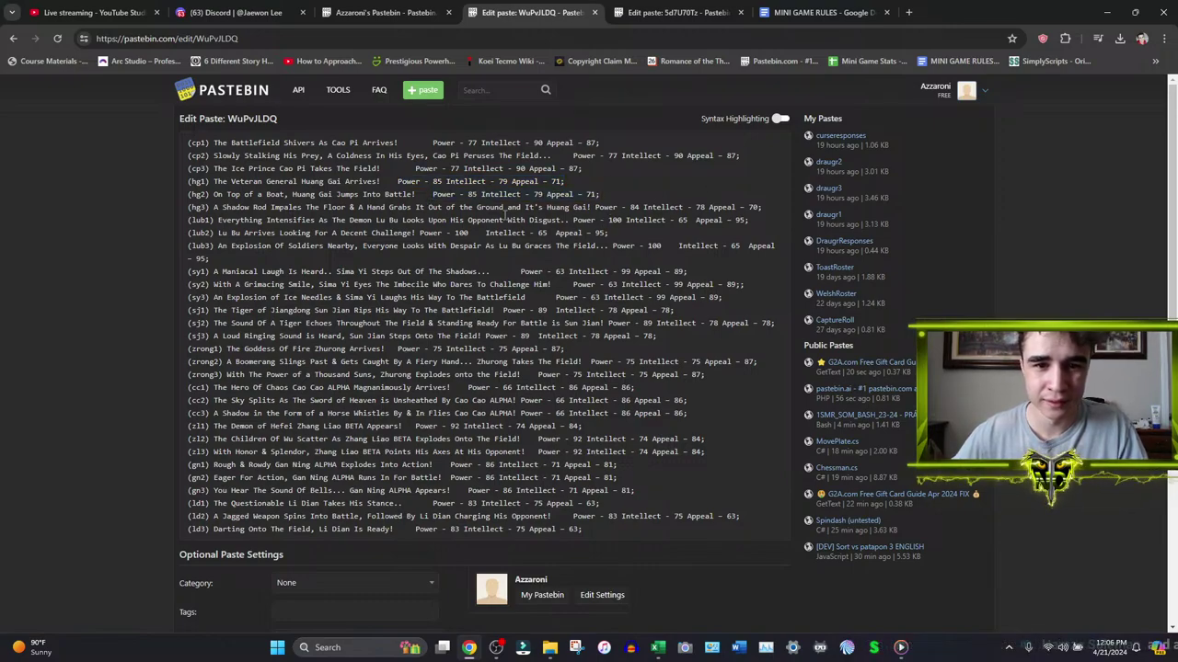
{"action": "left_click_drag", "start_coordinate": [594, 207], "coordinate": [773, 207]}
{"action": "key", "text": "ctrl+v"}
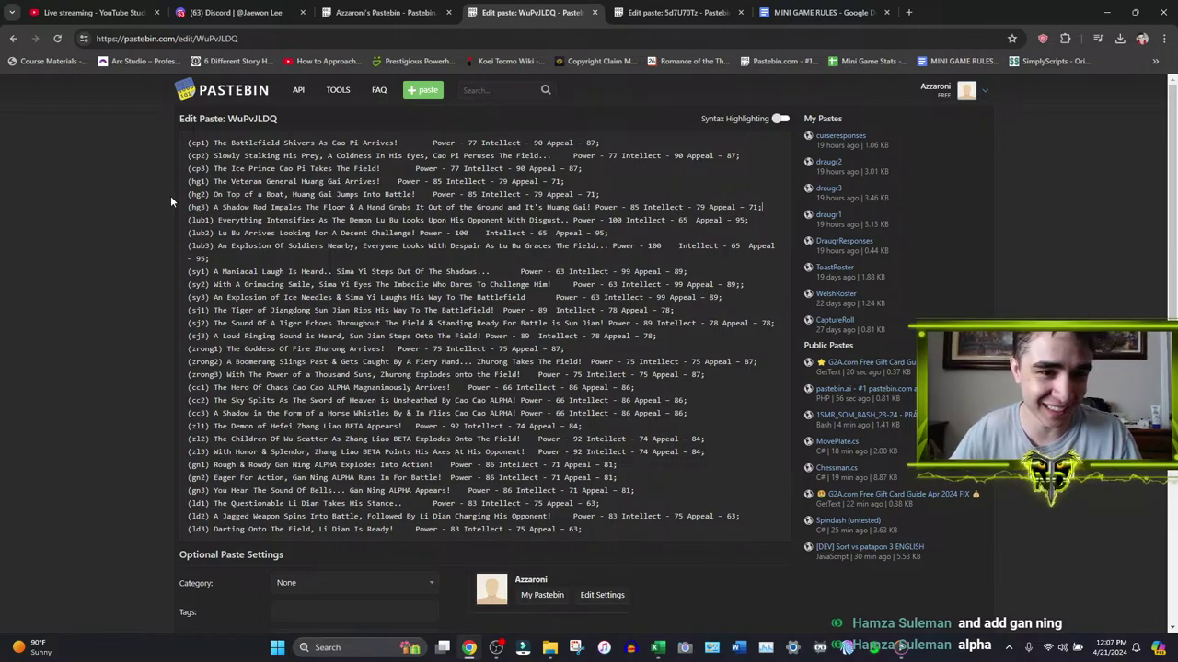
- Update Sun Jian's sj1 line to Power 90, Intellect 79 and Appeal 79
{"action": "scroll", "coordinate": [194, 214], "scroll_direction": "down", "scroll_amount": 1}
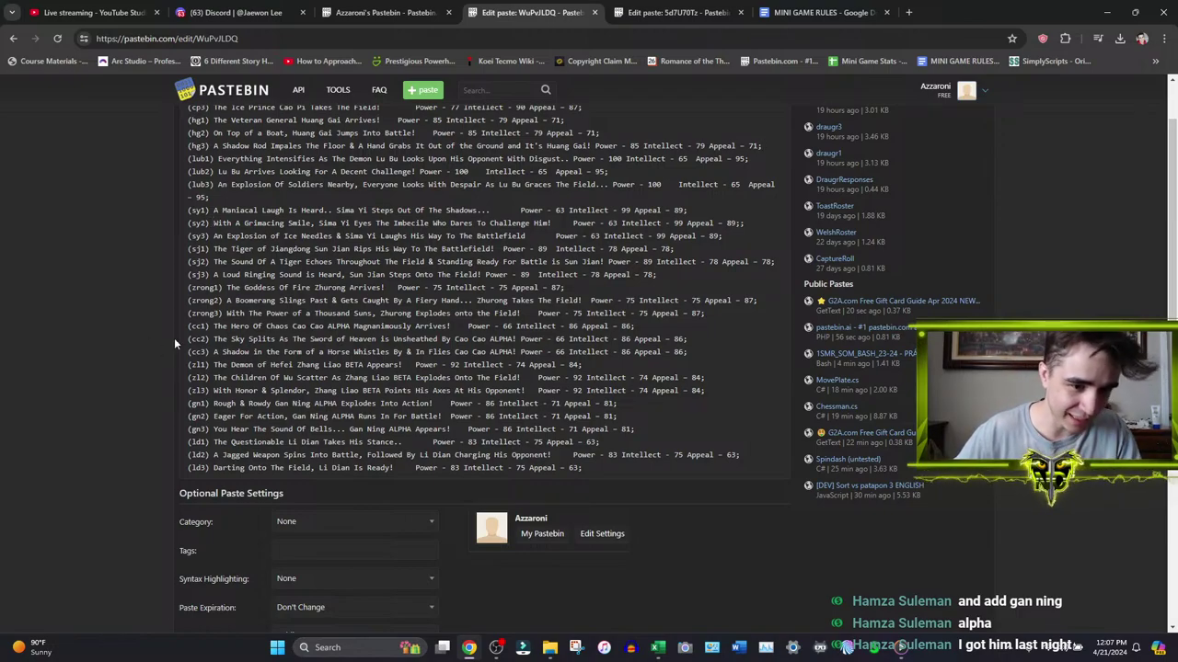
{"action": "scroll", "coordinate": [204, 336], "scroll_direction": "up", "scroll_amount": 1}
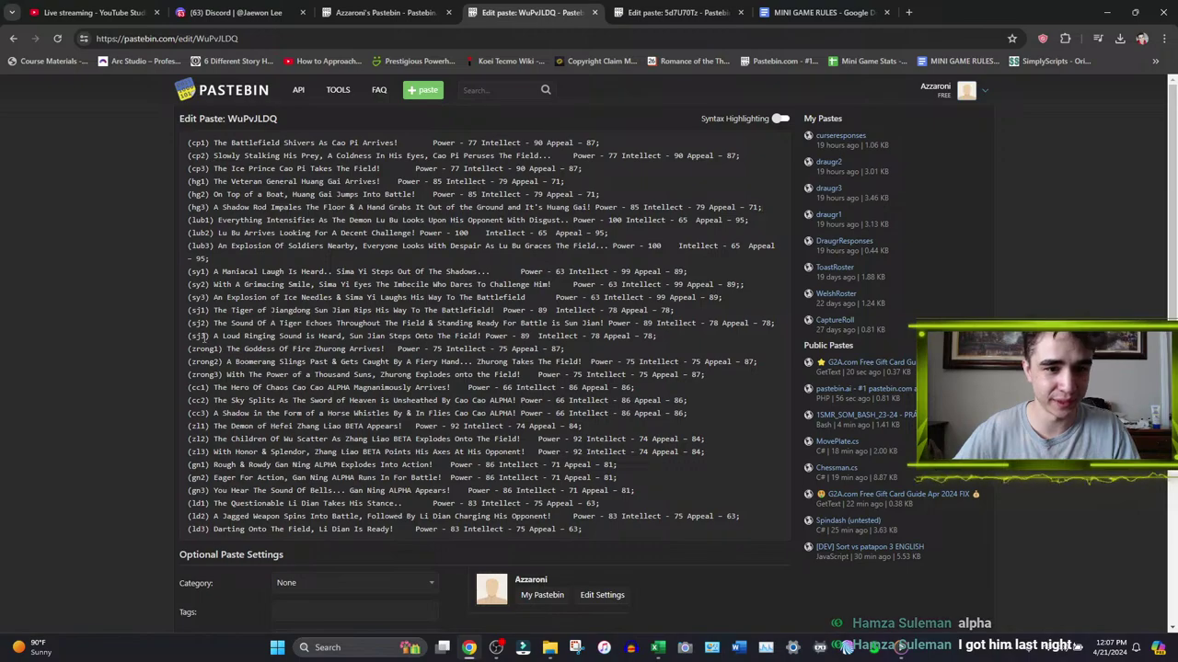
{"action": "double_click", "coordinate": [543, 311]}
{"action": "type", "text": "90"}
{"action": "type", "text": "79"}
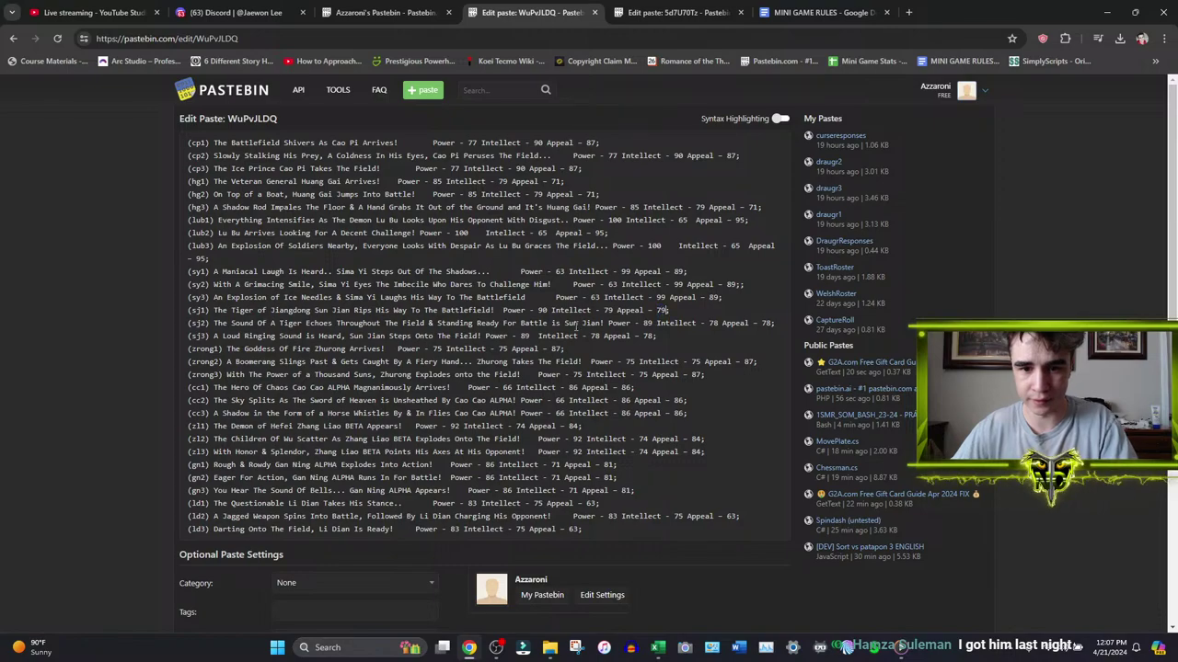
- Copy the stats text from the sj1 line over the old stats in the sj2 and sj3 lines
{"action": "left_click_drag", "start_coordinate": [503, 310], "coordinate": [707, 317]}
{"action": "key", "text": "ctrl+c"}
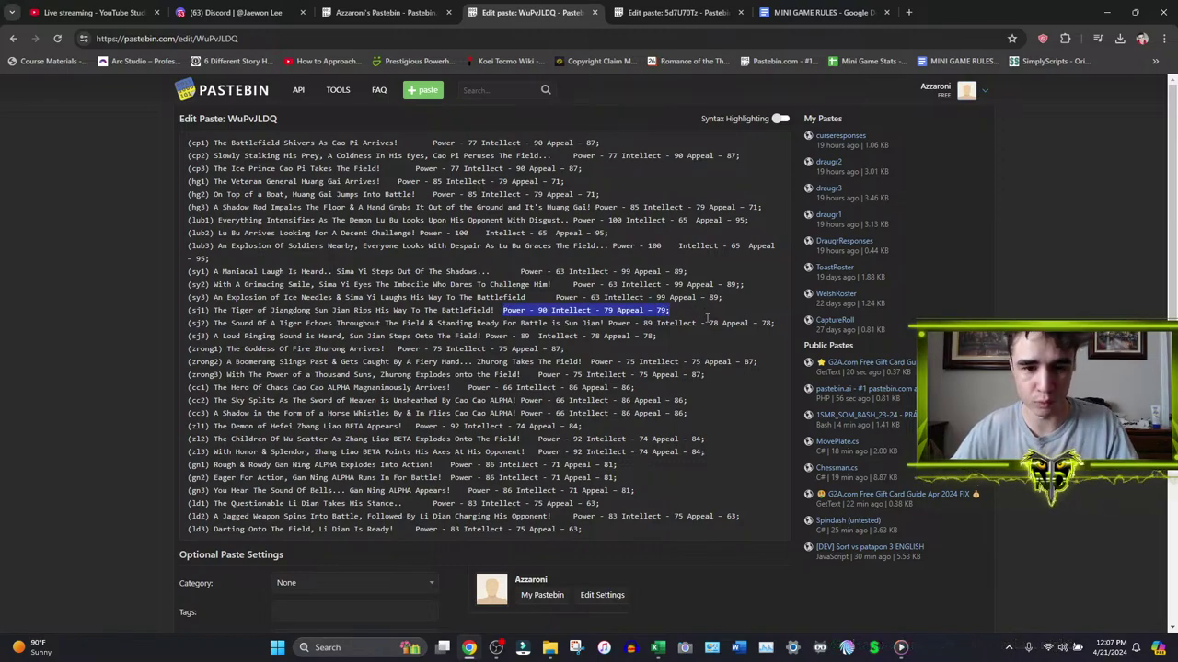
{"action": "left_click_drag", "start_coordinate": [608, 323], "coordinate": [775, 323]}
{"action": "key", "text": "ctrl+v"}
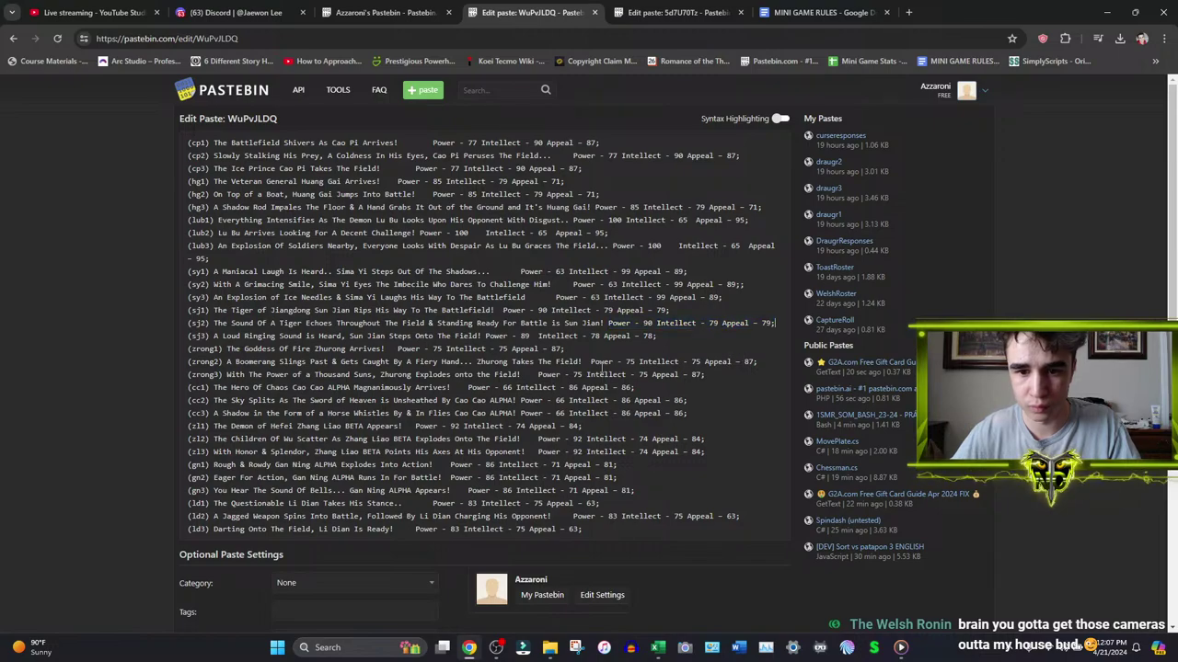
{"action": "left_click_drag", "start_coordinate": [486, 336], "coordinate": [657, 337]}
{"action": "key", "text": "ctrl+v"}
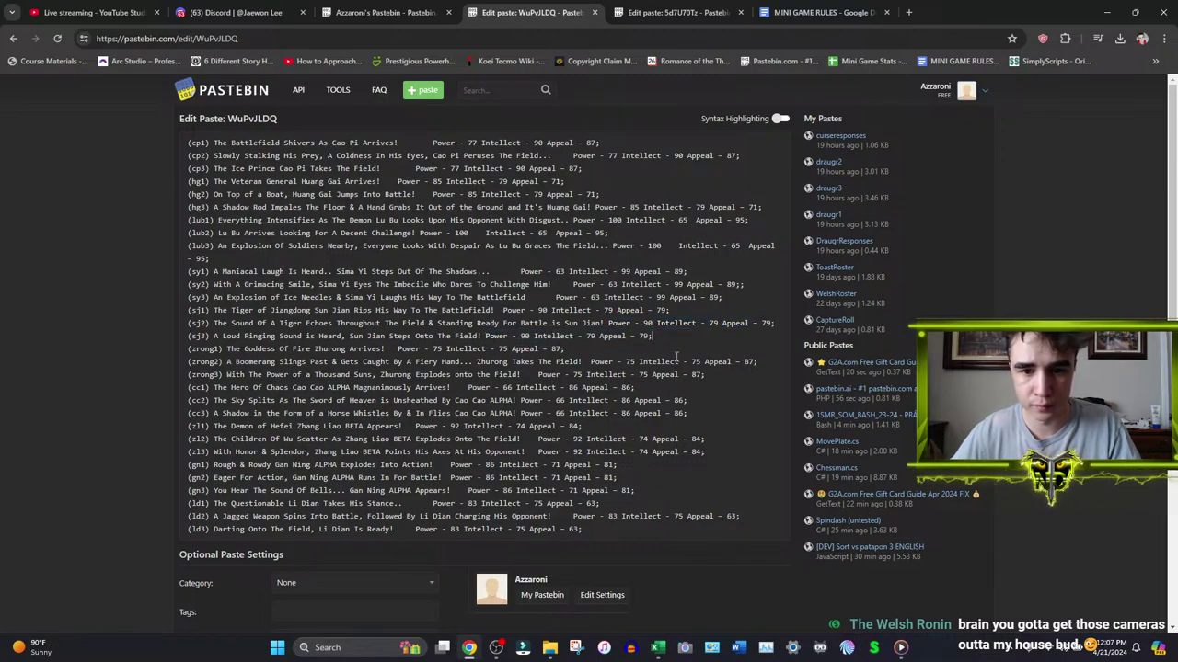
- Save the changes to the HamzaRoster paste
{"action": "scroll", "coordinate": [342, 522], "scroll_direction": "down", "scroll_amount": 4}
{"action": "scroll", "coordinate": [322, 588], "scroll_direction": "down", "scroll_amount": 2}
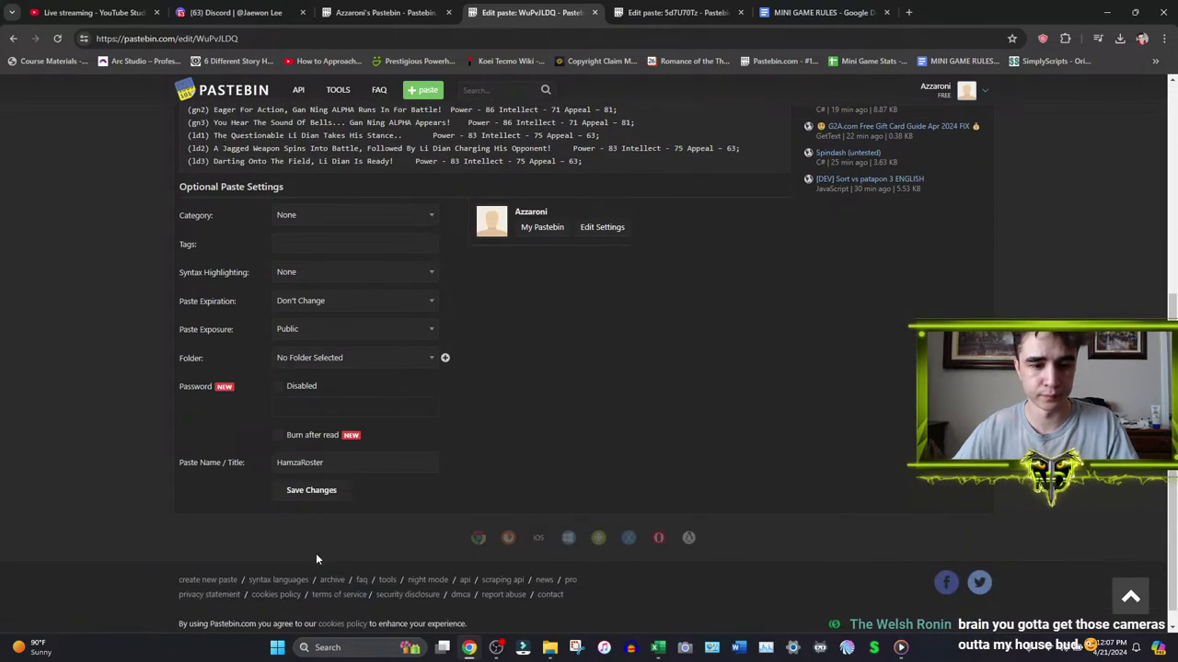
{"action": "left_click", "coordinate": [310, 491]}
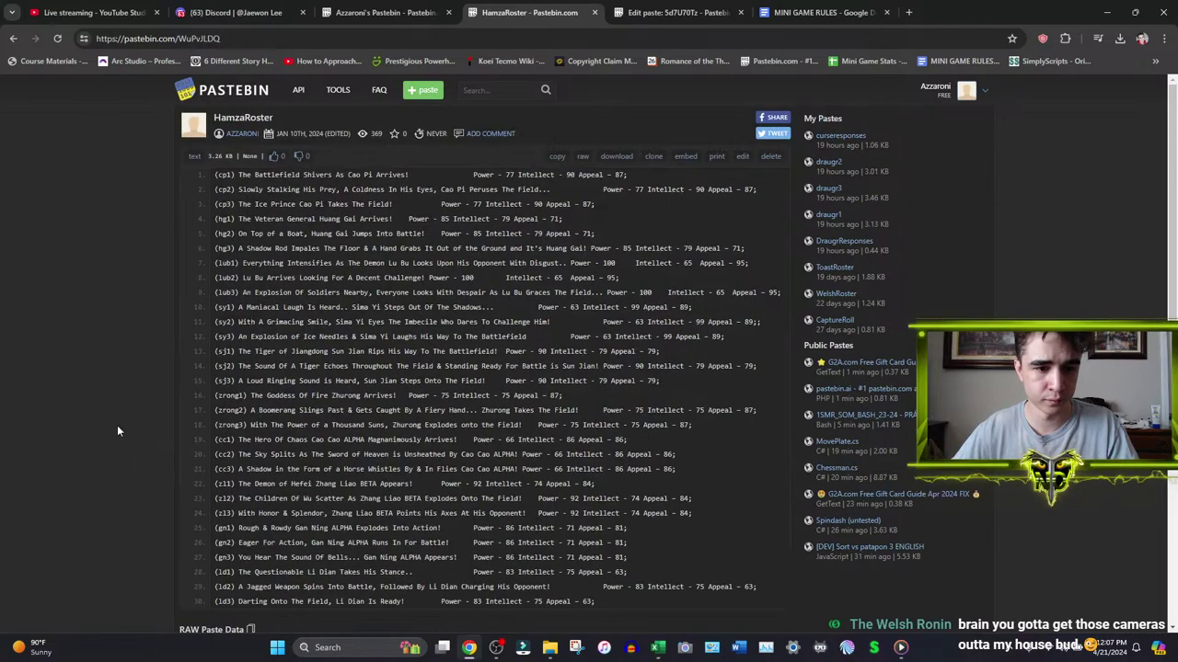
{"action": "scroll", "coordinate": [184, 515], "scroll_direction": "down", "scroll_amount": 2}
- Switch to the Mini Game Stats workbook in Excel and change Lu Lingqi's injury note in L12 to INJURED-1
{"action": "left_click", "coordinate": [657, 647]}
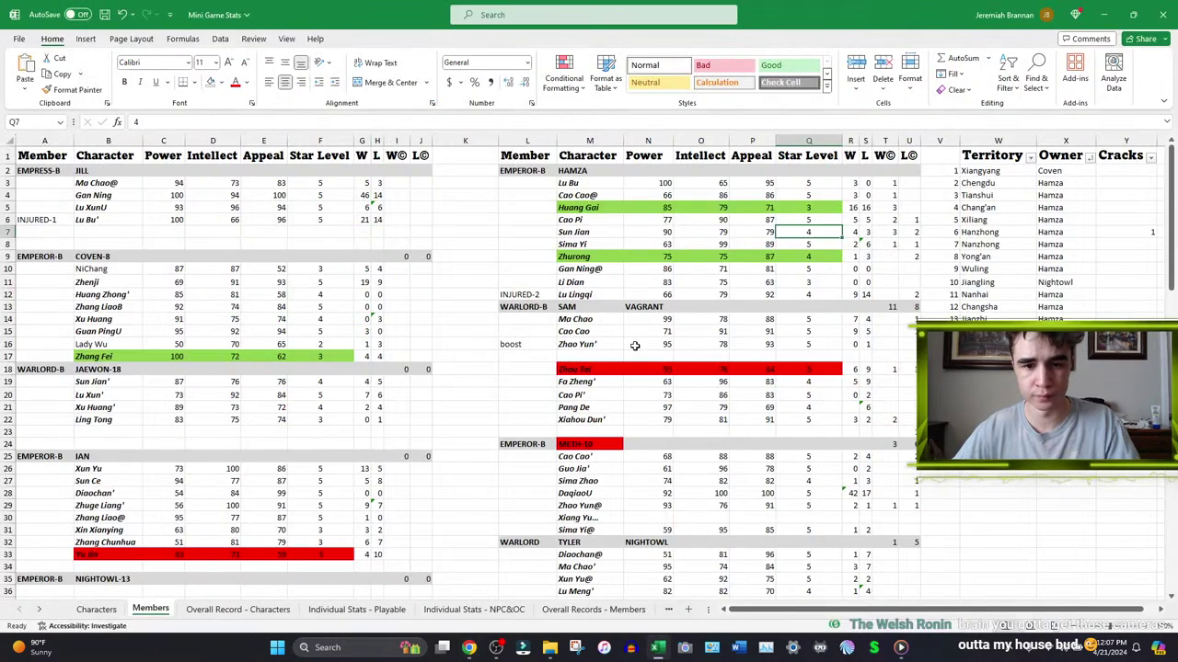
{"action": "double_click", "coordinate": [547, 291]}
{"action": "key", "text": "BackSpace"}
{"action": "type", "text": "1"}
{"action": "left_click", "coordinate": [550, 245]}
- Check that Gan Ning@ is listed among the characters in M3:M12 and in the HamzaRoster paste
{"action": "left_click_drag", "start_coordinate": [596, 183], "coordinate": [589, 294]}
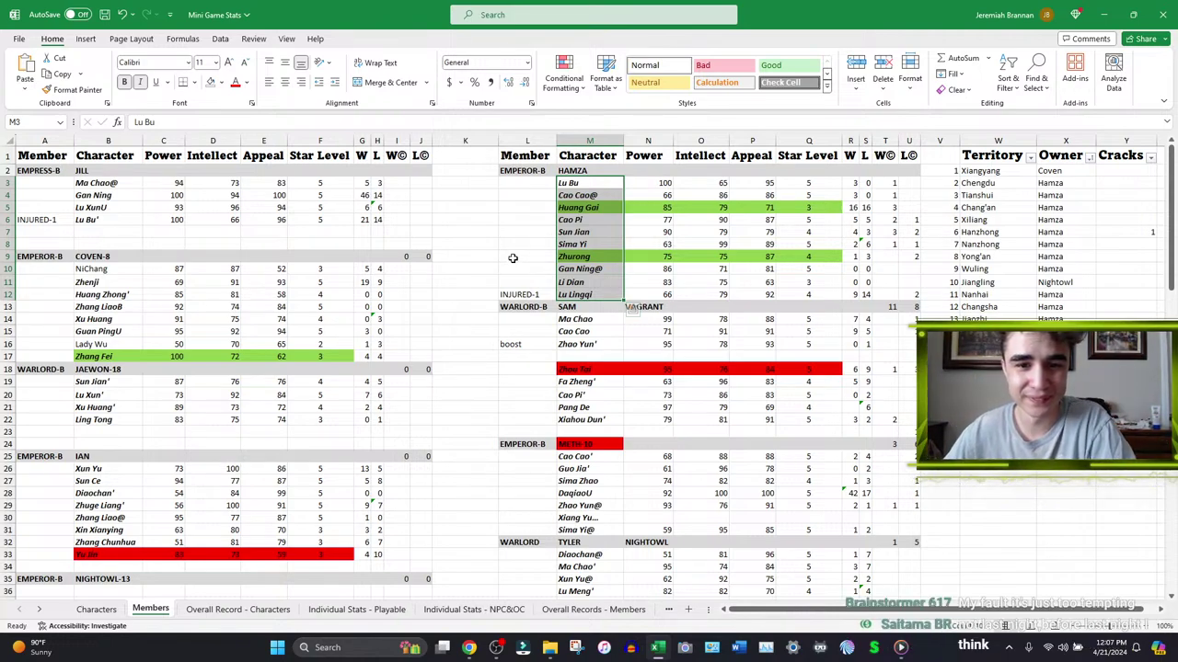
{"action": "left_click", "coordinate": [578, 268]}
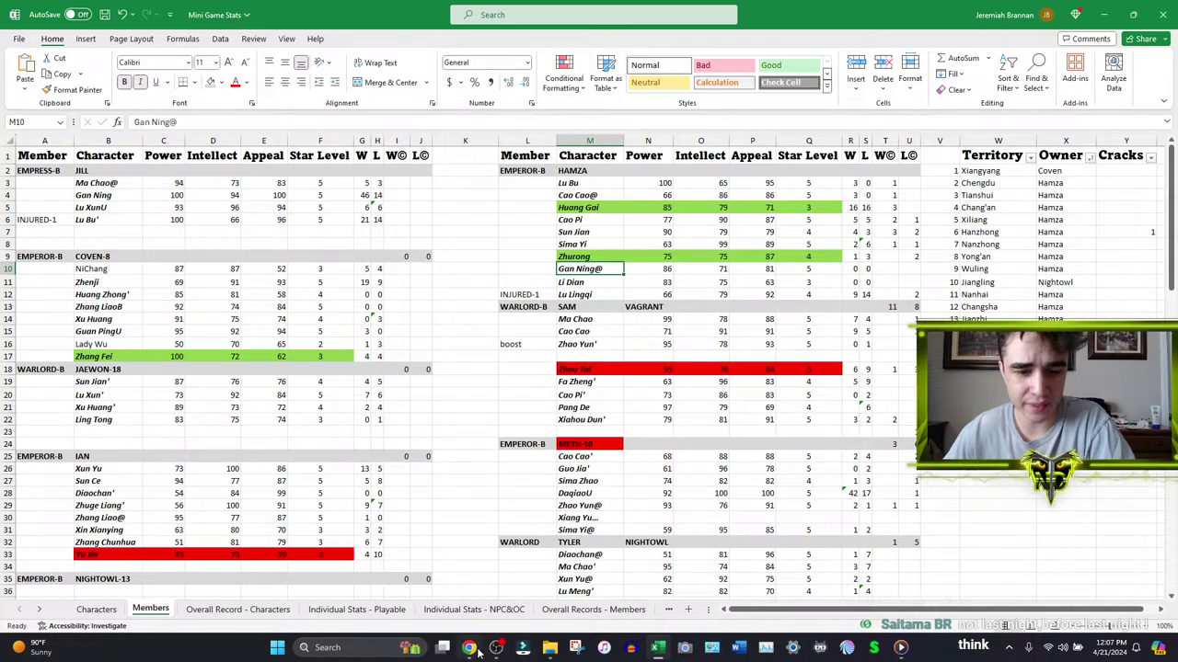
{"action": "left_click", "coordinate": [470, 648]}
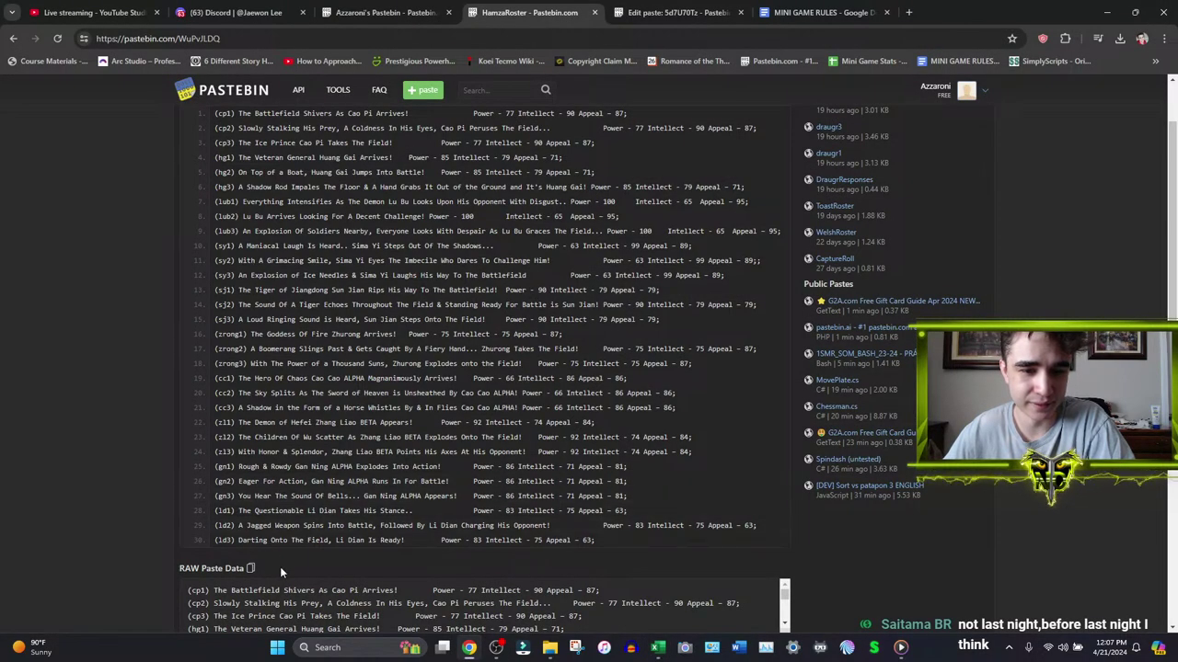
{"action": "left_click", "coordinate": [658, 648]}
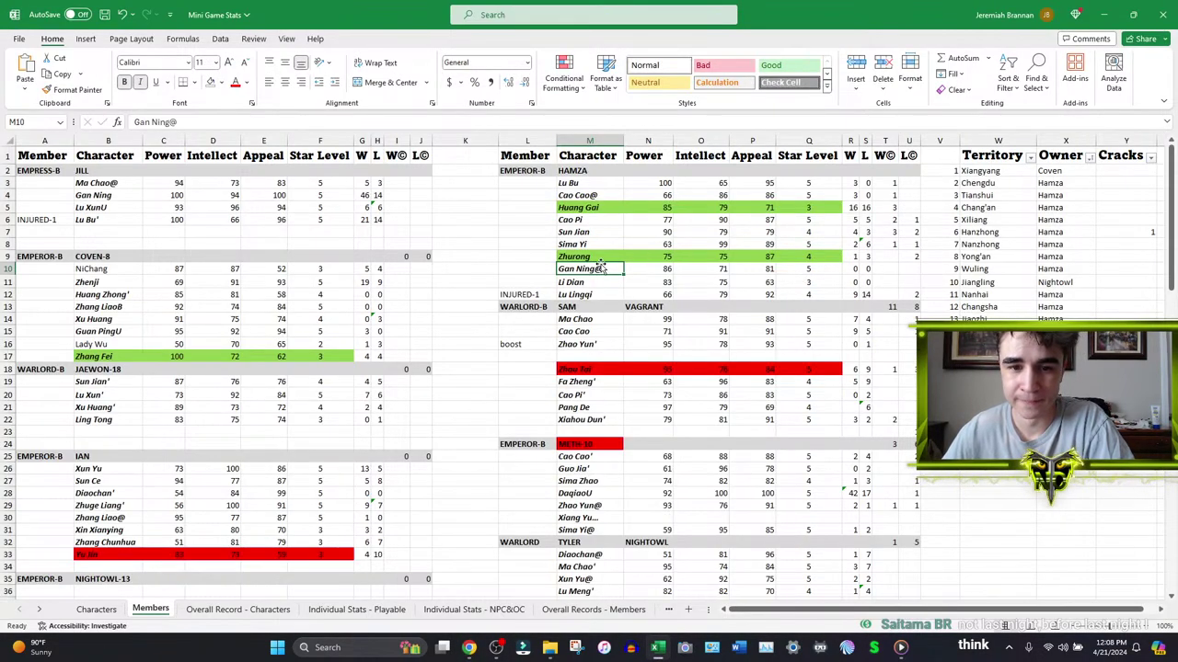
{"action": "scroll", "coordinate": [533, 239], "scroll_direction": "down", "scroll_amount": 1}
{"action": "scroll", "coordinate": [534, 238], "scroll_direction": "up", "scroll_amount": 1}
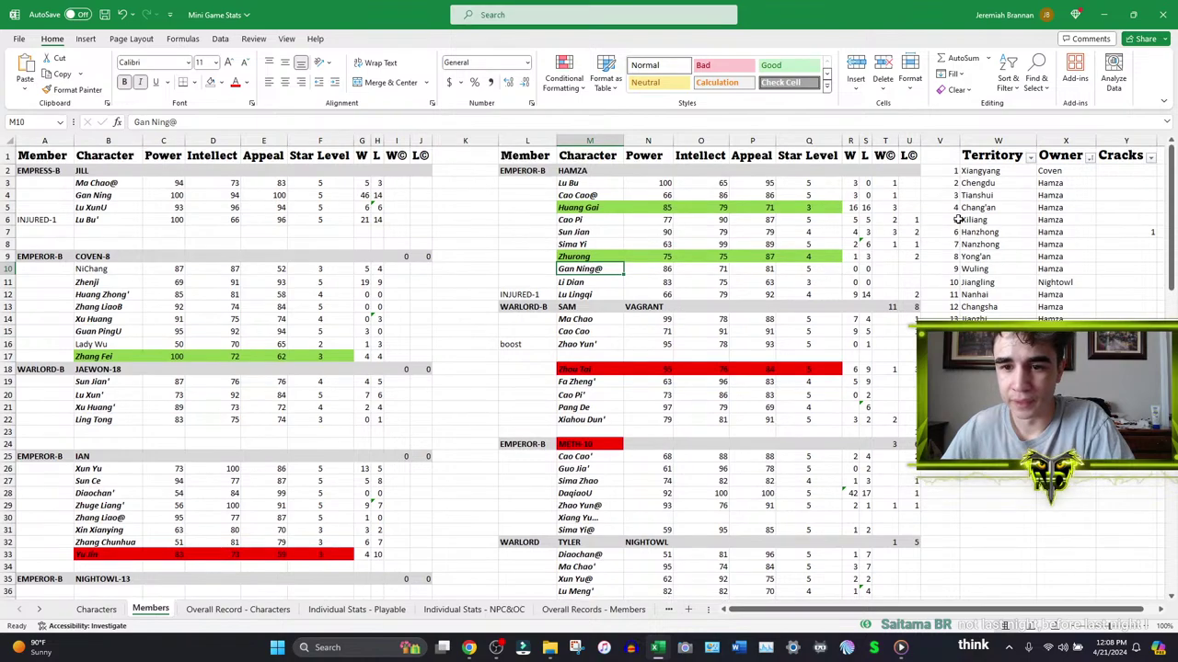
- Change the base number in Huang Gai's win formula to 16 and clear the W© entry in T5
{"action": "left_click", "coordinate": [865, 208]}
{"action": "double_click", "coordinate": [854, 208]}
{"action": "type", "text": "6"}
{"action": "left_click", "coordinate": [883, 209]}
{"action": "key", "text": "Delete"}
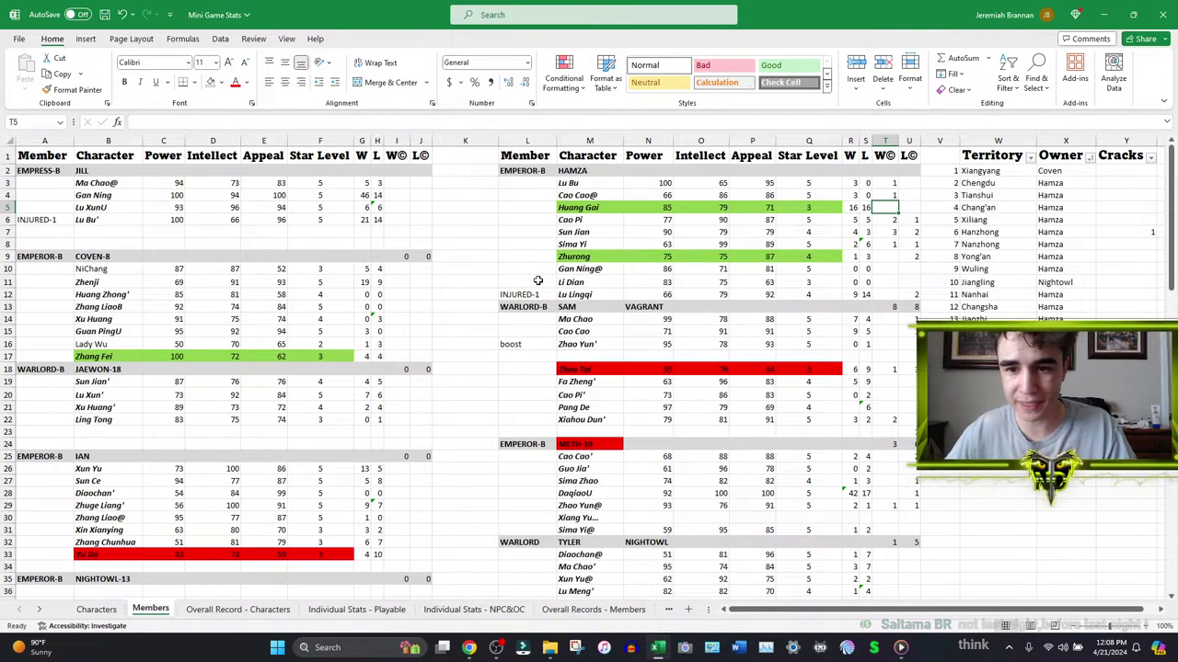
- Copy the H14 formula into win cells R3 and R4 and loss cells S7 and S9
{"action": "left_click", "coordinate": [375, 319]}
{"action": "key", "text": "ctrl+c"}
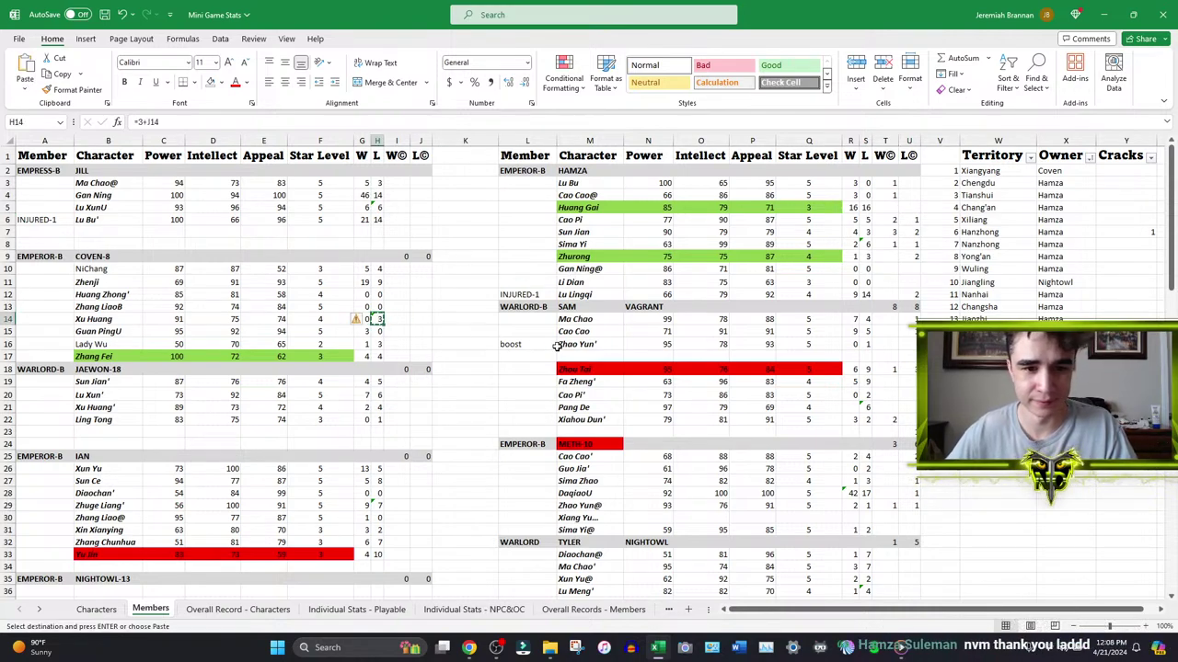
{"action": "left_click", "coordinate": [868, 256]}
{"action": "left_click", "coordinate": [850, 195], "text": "ctrl"}
{"action": "left_click", "coordinate": [851, 183], "text": "ctrl"}
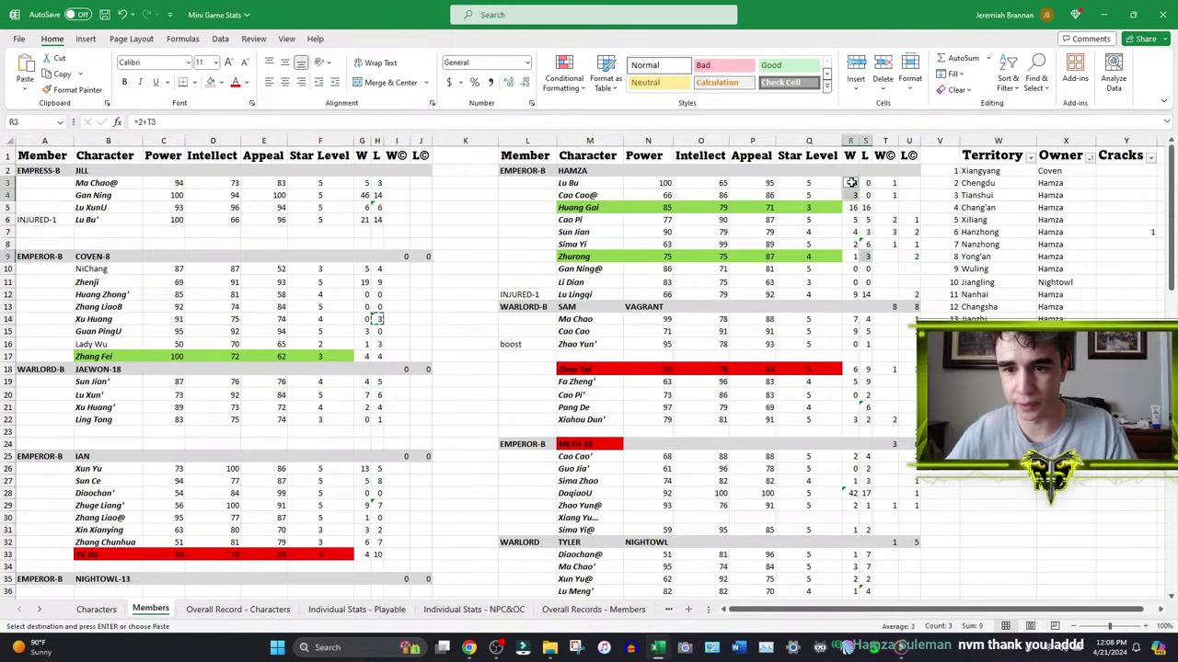
{"action": "left_click", "coordinate": [867, 232], "text": "ctrl"}
{"action": "key", "text": "ctrl+v"}
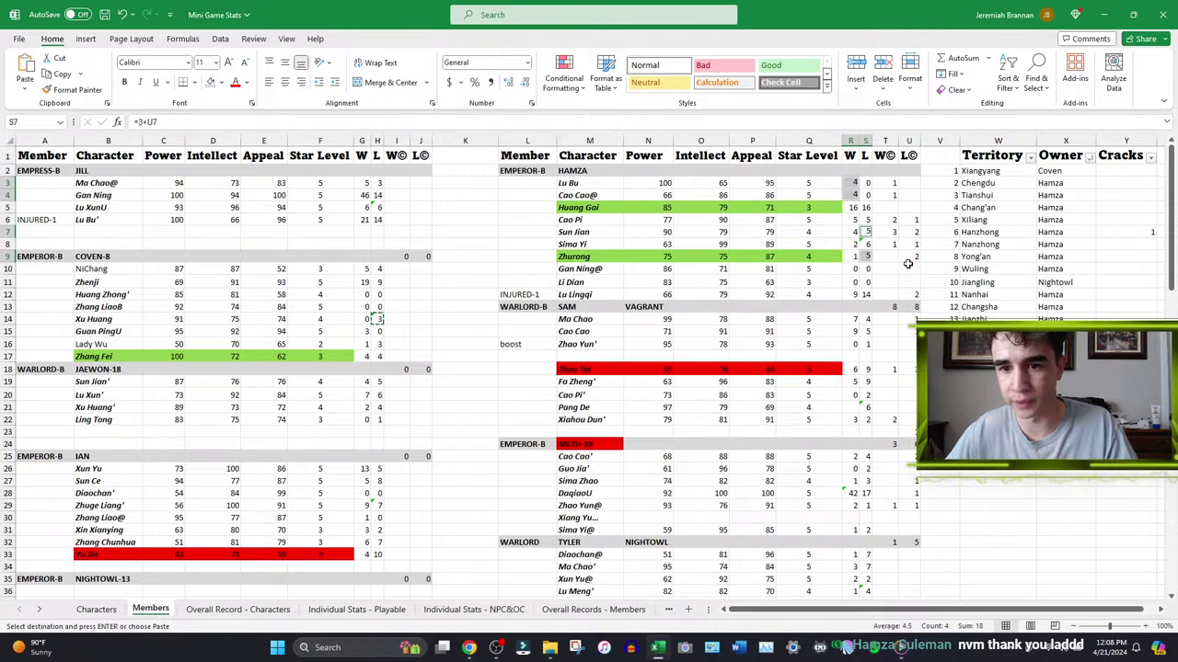
- Clear the L© entries for Zhurong and Sun Jian and the W© entries for Lu Bu and Cao Cao@
{"action": "left_click", "coordinate": [911, 257]}
{"action": "key", "text": "Delete"}
{"action": "left_click", "coordinate": [911, 231]}
{"action": "key", "text": "Delete"}
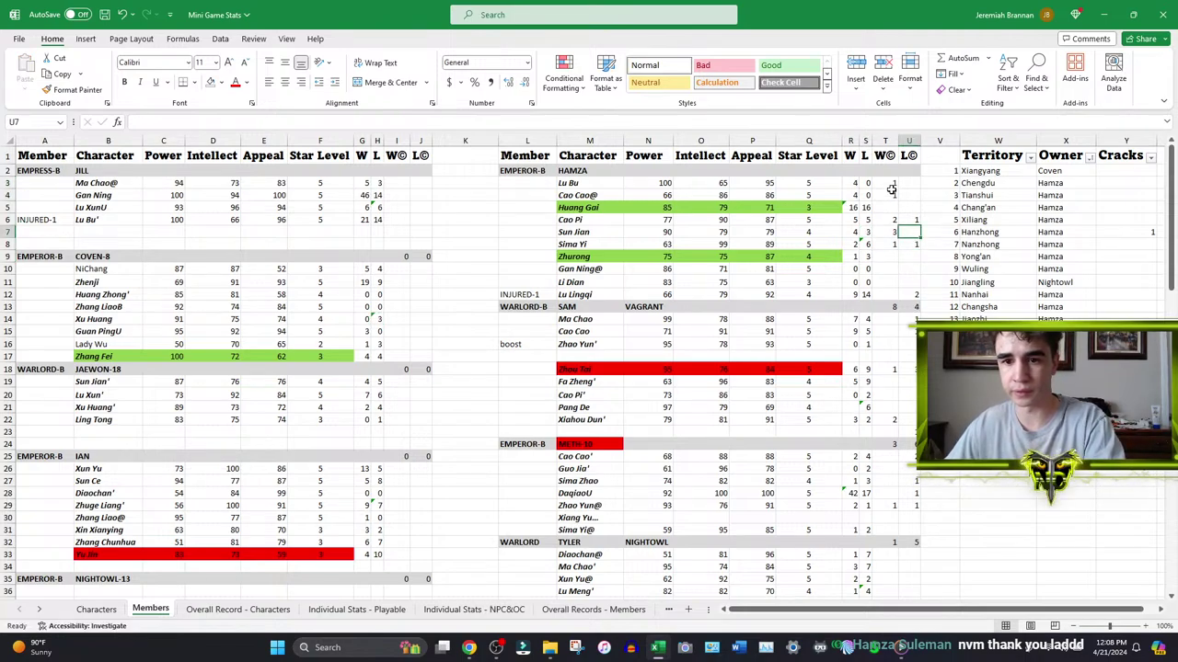
{"action": "left_click_drag", "start_coordinate": [886, 183], "coordinate": [886, 195]}
{"action": "key", "text": "Delete"}
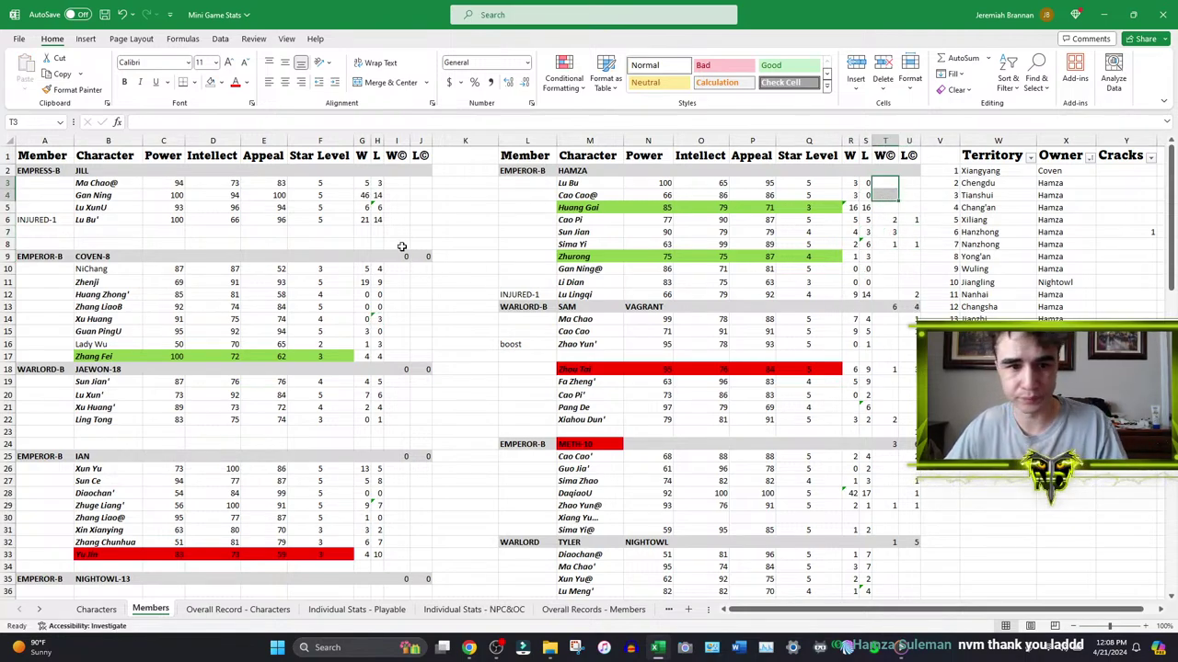
- Copy the G10 formula into Cao Pi's win and loss cells R6 and S6, and clear his W© and L© entries
{"action": "left_click", "coordinate": [362, 269]}
{"action": "key", "text": "ctrl+c"}
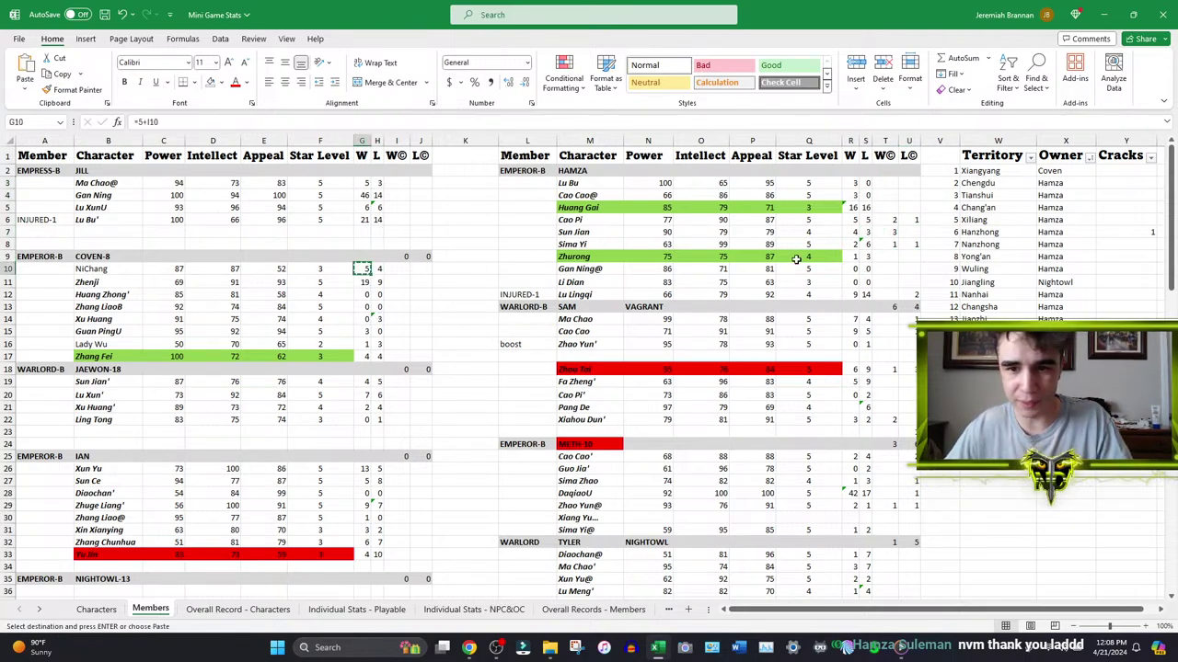
{"action": "left_click", "coordinate": [852, 221]}
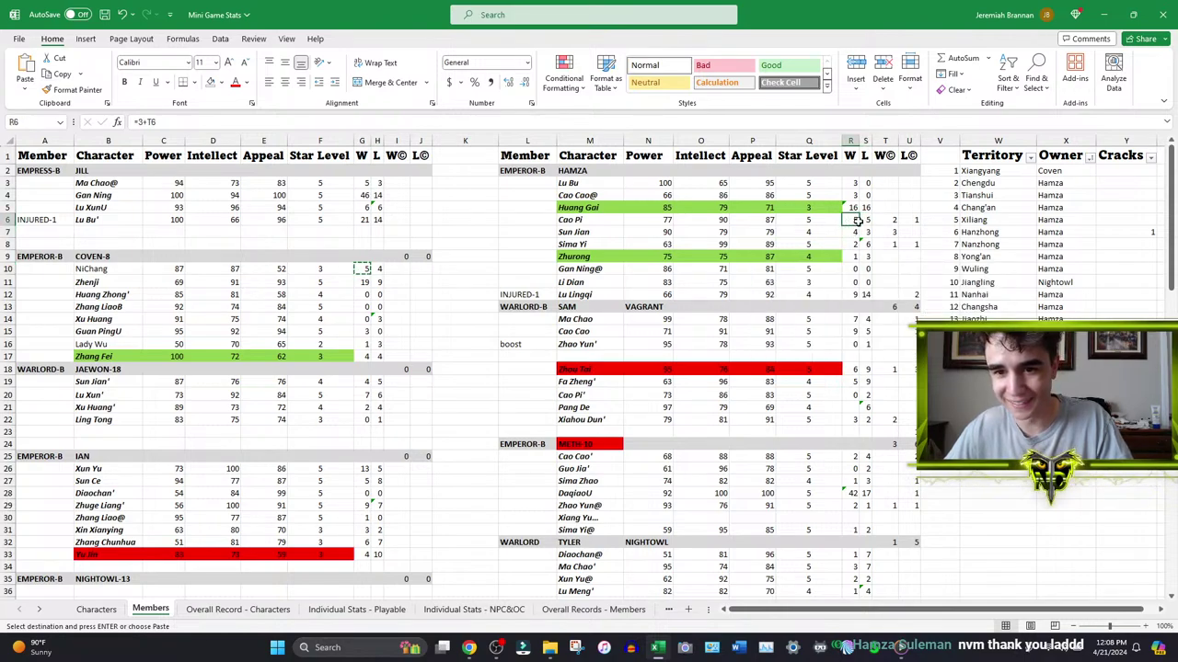
{"action": "key", "text": "ctrl+v"}
{"action": "left_click", "coordinate": [867, 220]}
{"action": "key", "text": "ctrl+v"}
{"action": "left_click", "coordinate": [907, 221]}
{"action": "key", "text": "Delete"}
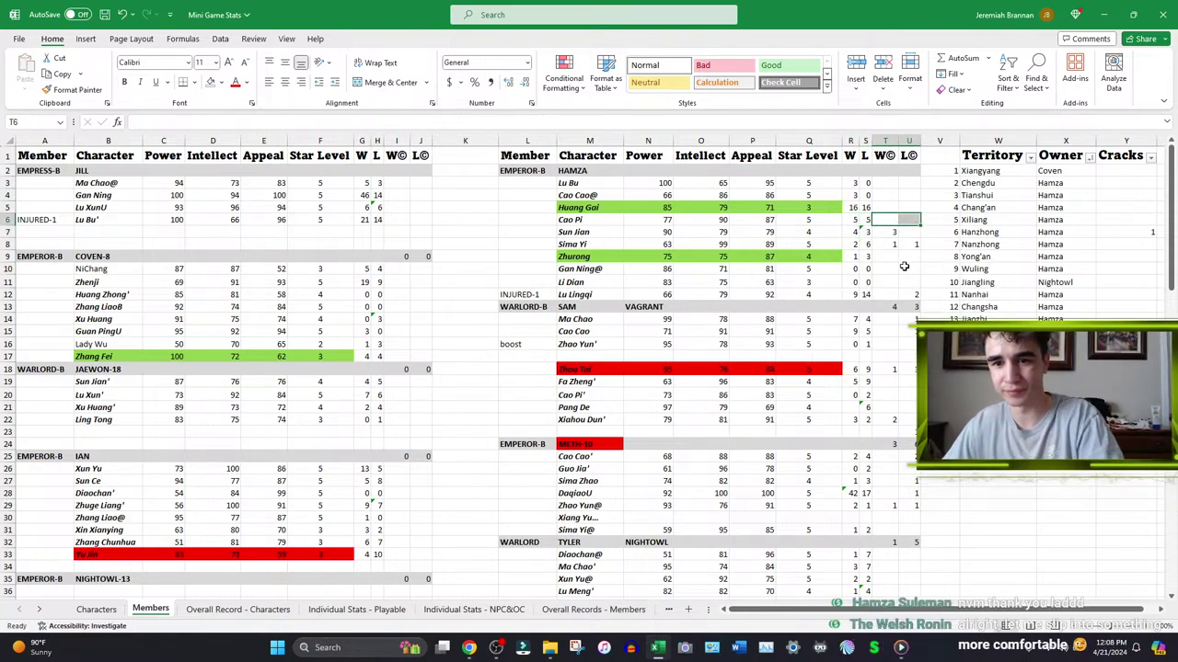
- Copy the H10 formula into Sun Jian's win cell R7 and clear his W© entry in T7
{"action": "left_click", "coordinate": [377, 270]}
{"action": "key", "text": "ctrl+c"}
{"action": "left_click", "coordinate": [851, 231]}
{"action": "key", "text": "ctrl+v"}
{"action": "left_click", "coordinate": [885, 231]}
{"action": "key", "text": "Delete"}
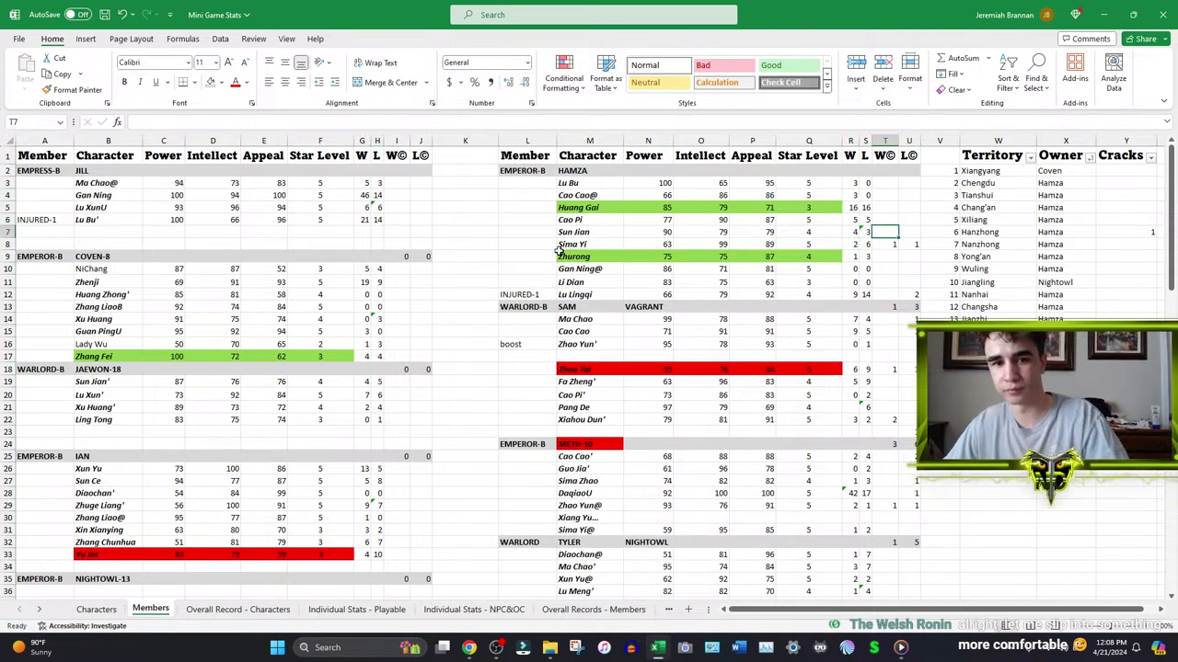
- Copy the G21 formula into Sima Yi's win cell R8 and clear his W© entry in T8
{"action": "left_click", "coordinate": [364, 407]}
{"action": "key", "text": "ctrl+c"}
{"action": "left_click", "coordinate": [852, 246]}
{"action": "key", "text": "ctrl+v"}
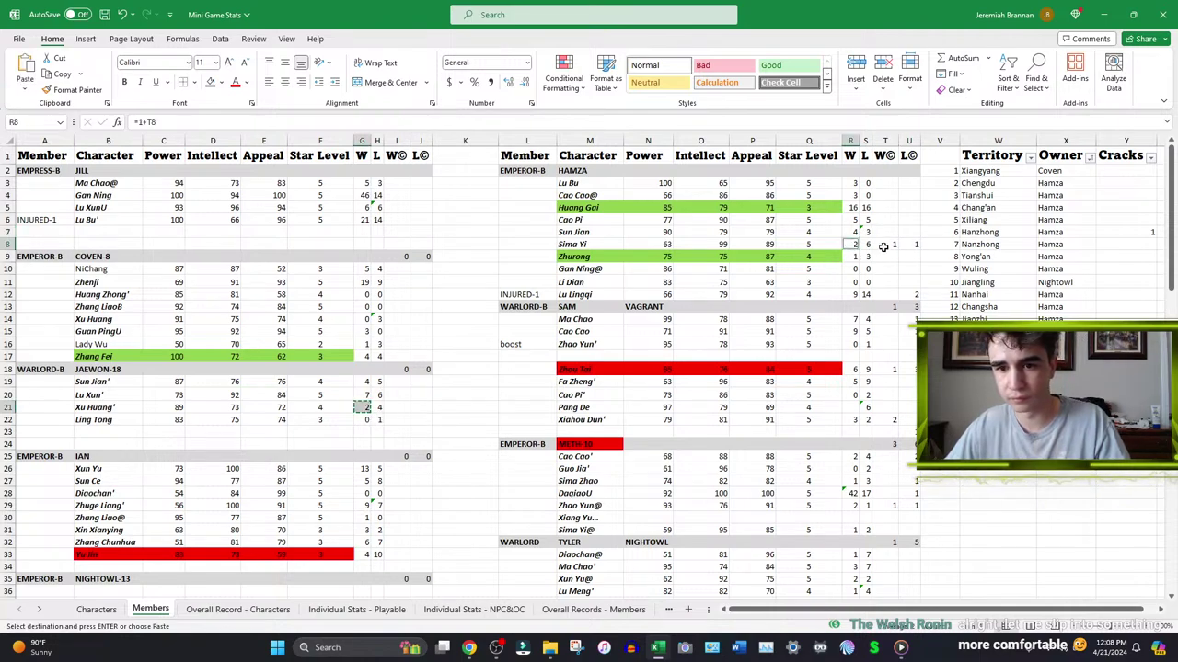
{"action": "key", "text": "ctrl+v"}
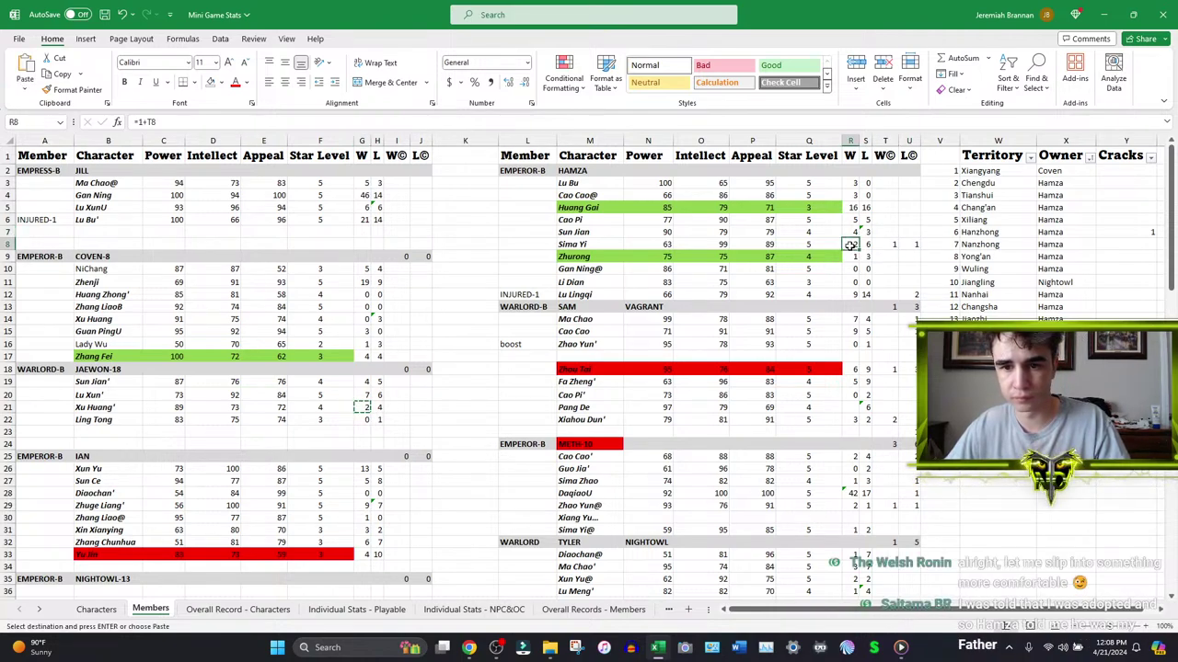
{"action": "left_click", "coordinate": [885, 244]}
{"action": "key", "text": "Delete"}
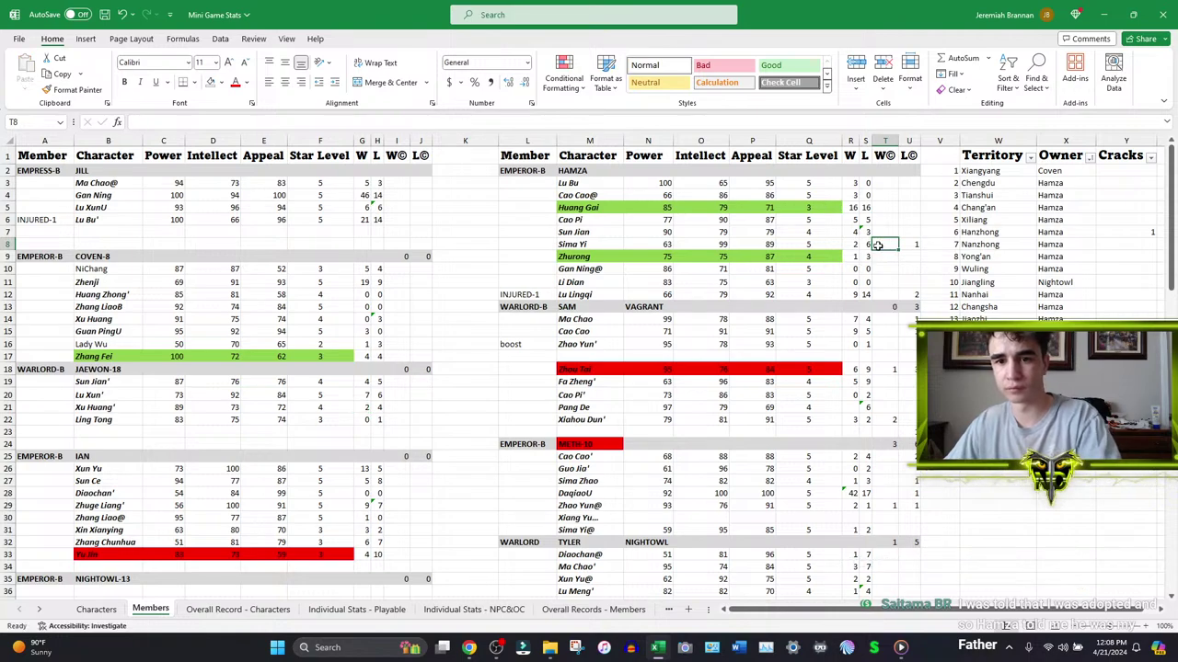
- Copy the H5 formula into Sima Yi's loss cell S8 and clear his L© entry in U8
{"action": "left_click", "coordinate": [377, 207]}
{"action": "key", "text": "ctrl+c"}
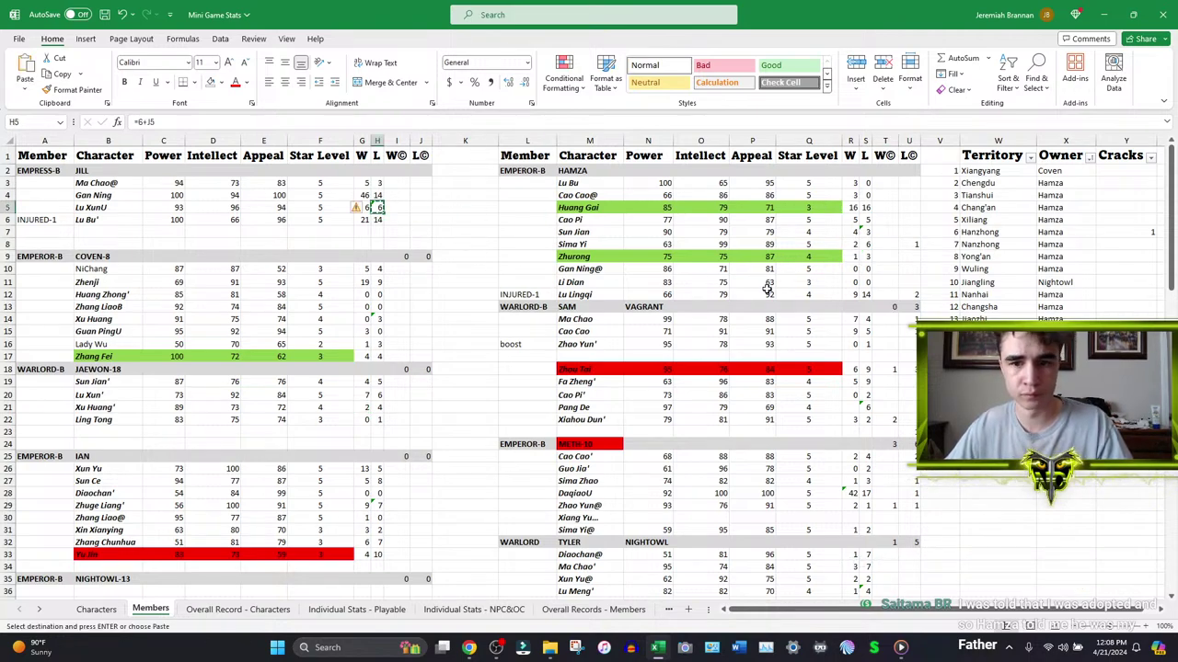
{"action": "left_click", "coordinate": [875, 246]}
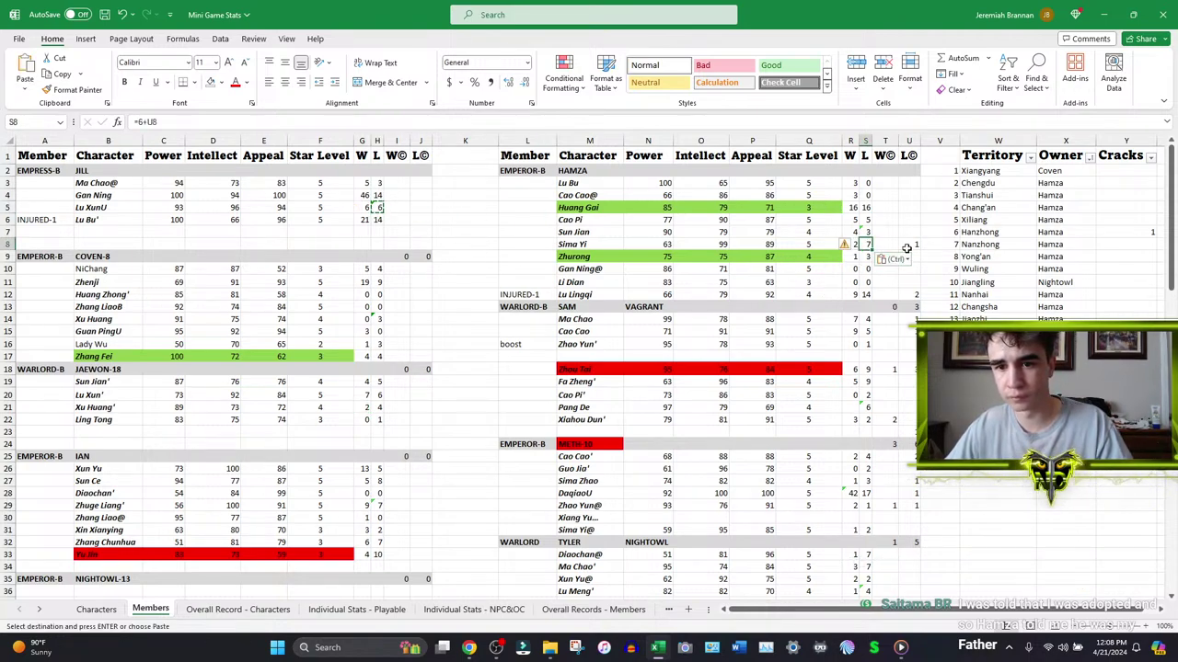
{"action": "left_click", "coordinate": [911, 244]}
{"action": "key", "text": "Delete"}
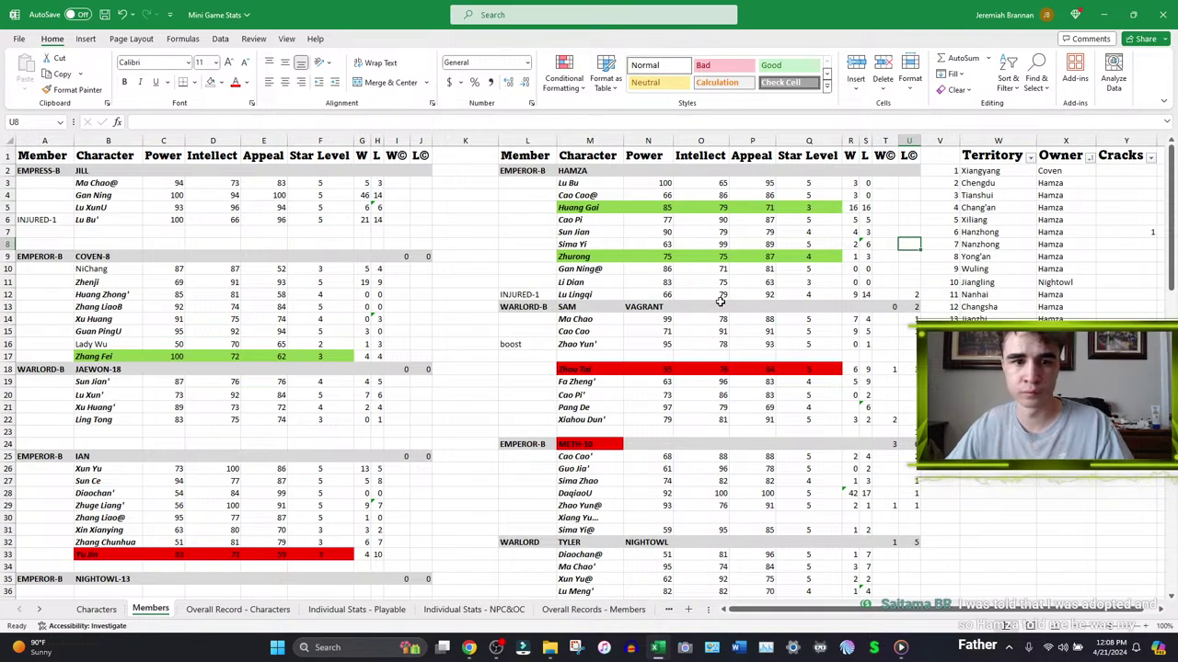
- Copy the H4 formula into Lu Lingqi's loss cell S12 and clear her L© entry in U12
{"action": "left_click", "coordinate": [377, 195]}
{"action": "key", "text": "ctrl+c"}
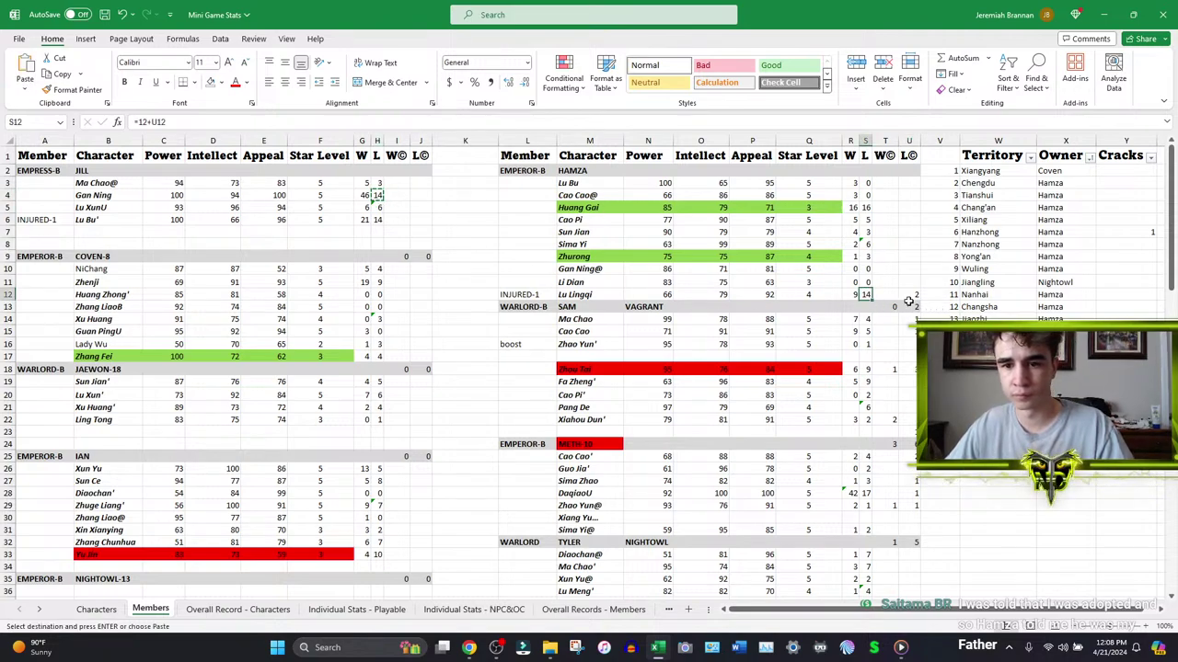
{"action": "left_click", "coordinate": [915, 294]}
{"action": "key", "text": "Delete"}
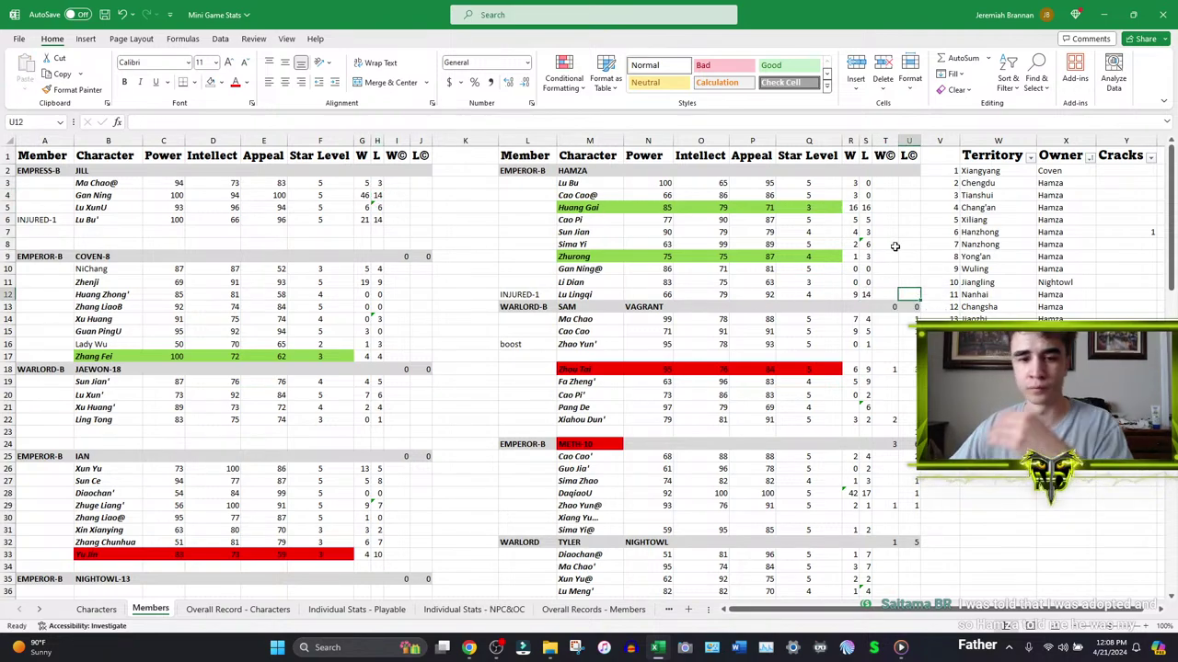
- Switch to Chrome, close the HamzaRoster paste, and open the SamRoster paste from the Pastebin list
{"action": "scroll", "coordinate": [718, 233], "scroll_direction": "down", "scroll_amount": 2}
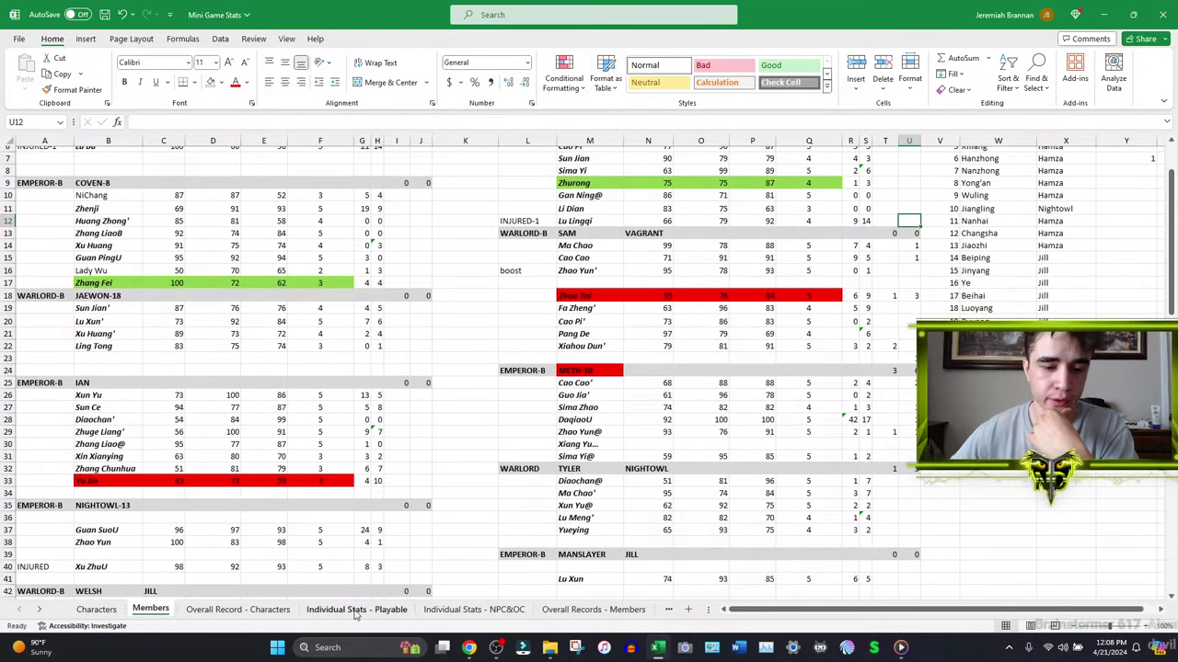
{"action": "left_click", "coordinate": [476, 649]}
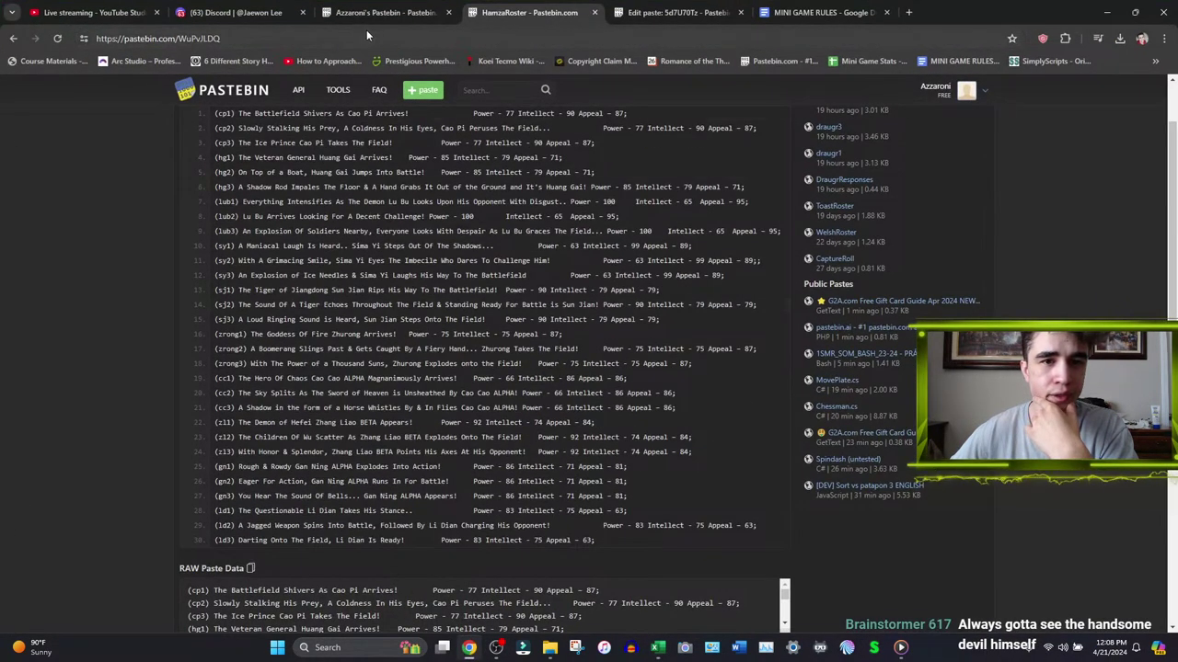
{"action": "left_click", "coordinate": [594, 12]}
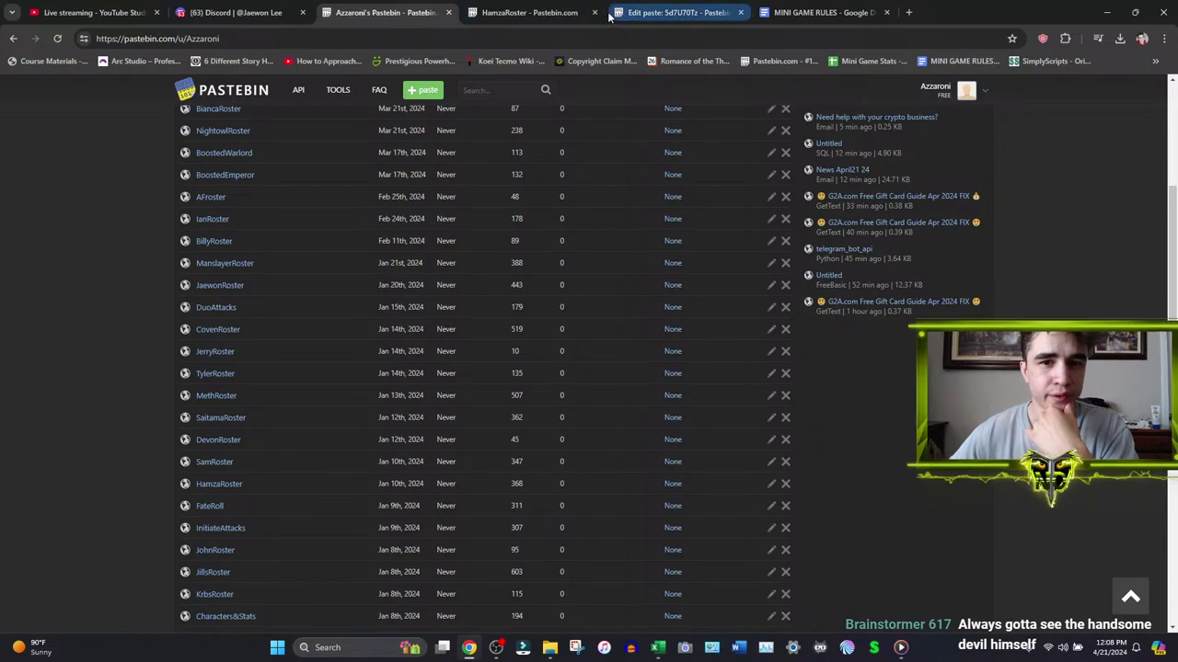
{"action": "middle_click", "coordinate": [205, 463]}
{"action": "left_click", "coordinate": [508, 7]}
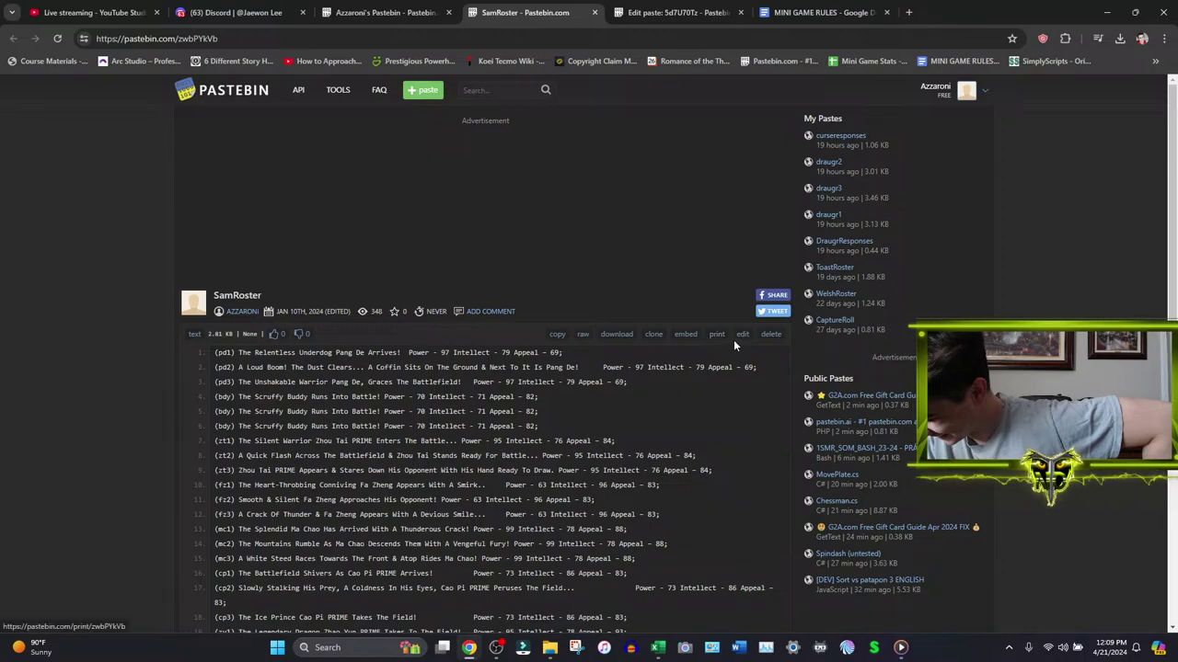
- Switch to OBS and open the properties of the webcam source
{"action": "left_click", "coordinate": [496, 647]}
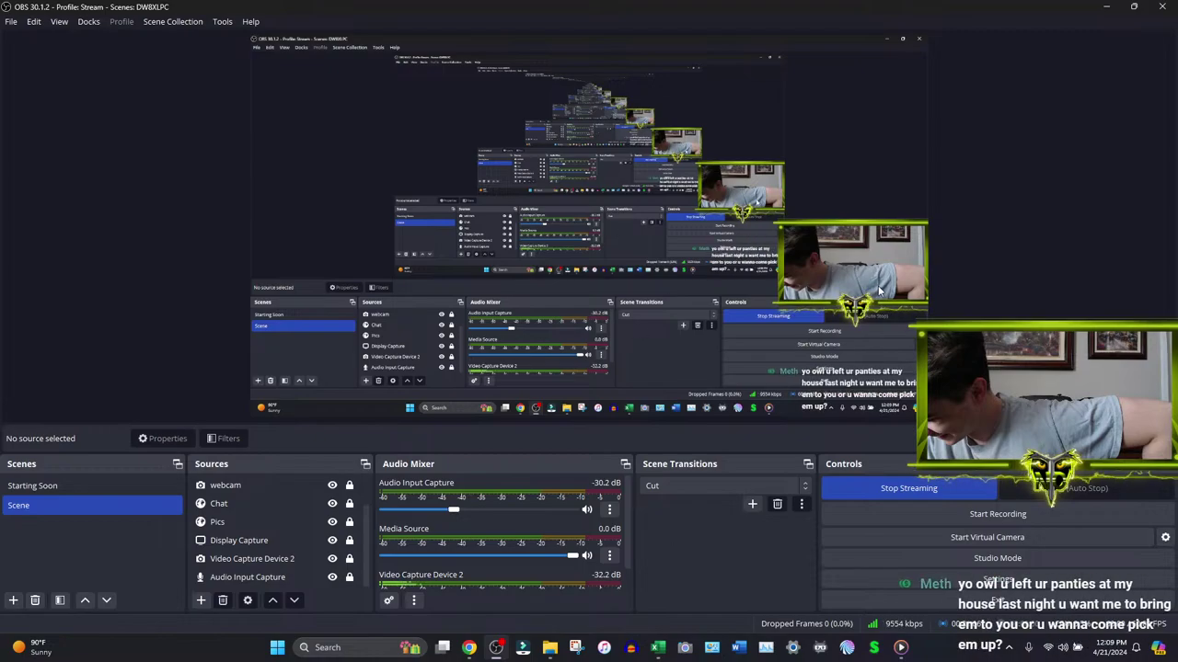
{"action": "left_click", "coordinate": [229, 504]}
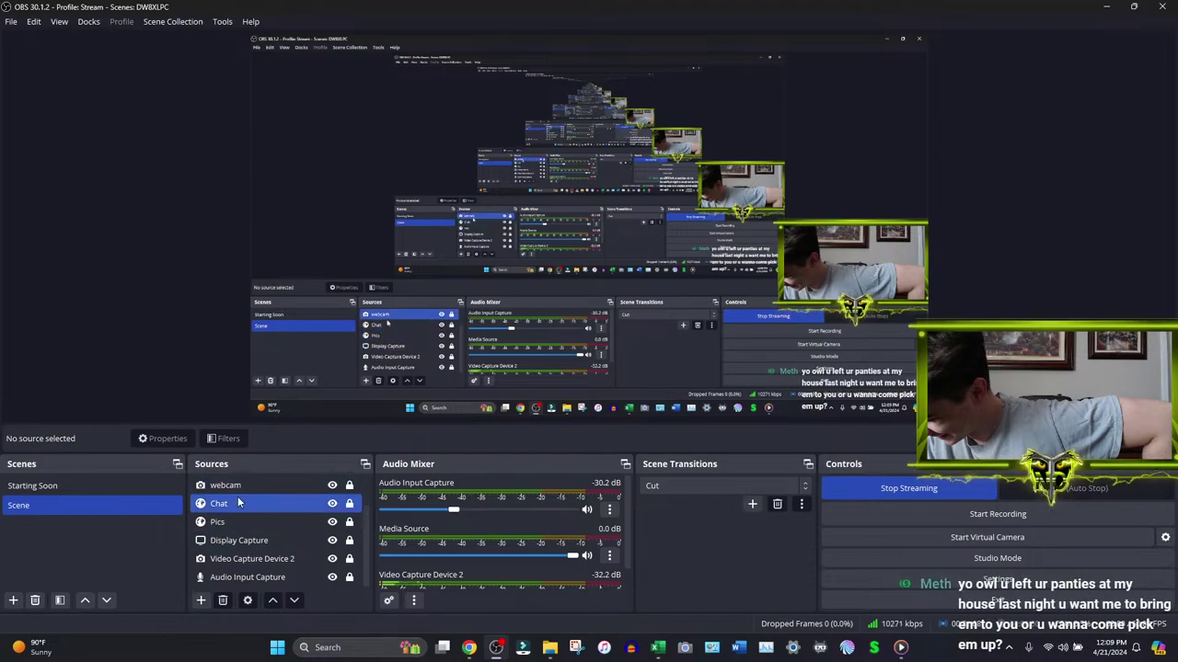
{"action": "scroll", "coordinate": [255, 501], "scroll_direction": "up", "scroll_amount": 1}
{"action": "left_click", "coordinate": [255, 523]}
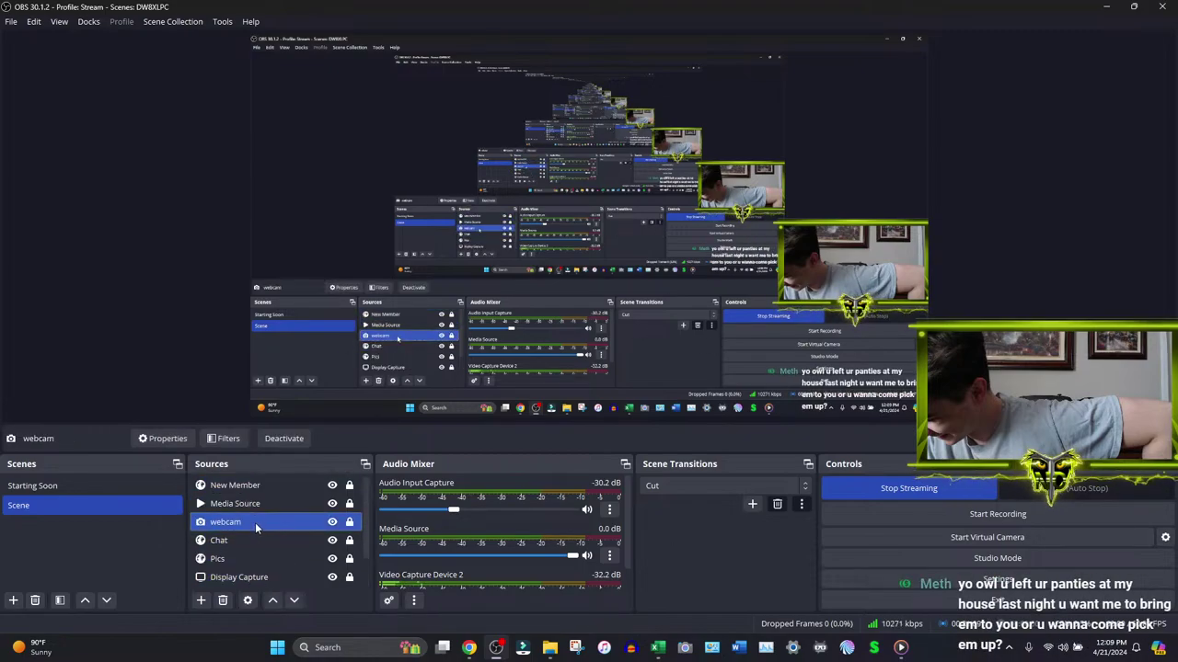
{"action": "left_click", "coordinate": [167, 438]}
- Reload the webcam feed by switching its device to Game Capture HD60 S and back to HD Pro Webcam C920, and accept the properties
{"action": "left_click", "coordinate": [486, 325]}
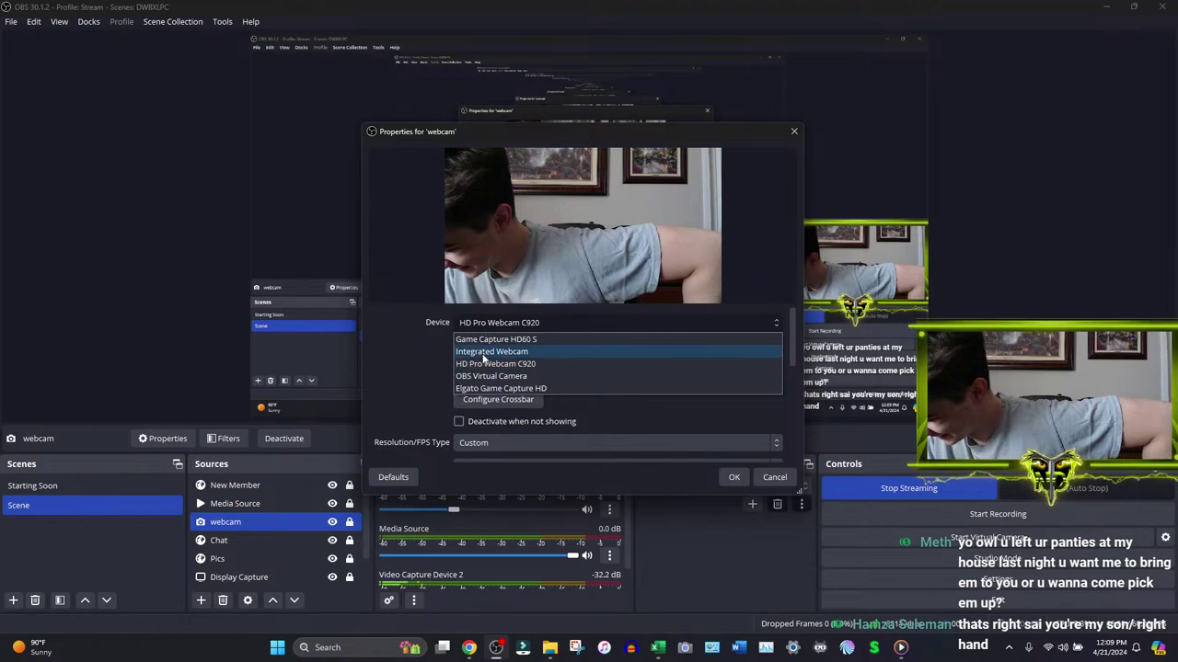
{"action": "left_click", "coordinate": [484, 351]}
{"action": "left_click", "coordinate": [484, 327]}
{"action": "left_click", "coordinate": [487, 346]}
{"action": "left_click", "coordinate": [488, 327]}
{"action": "left_click", "coordinate": [491, 340]}
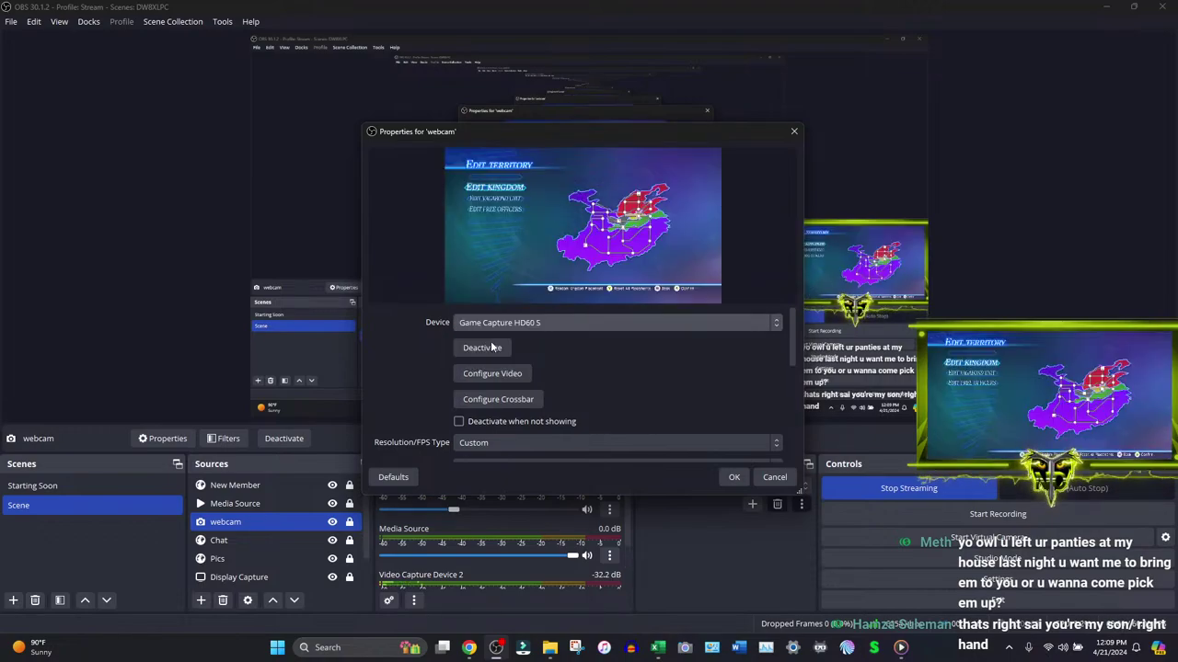
{"action": "left_click", "coordinate": [492, 324]}
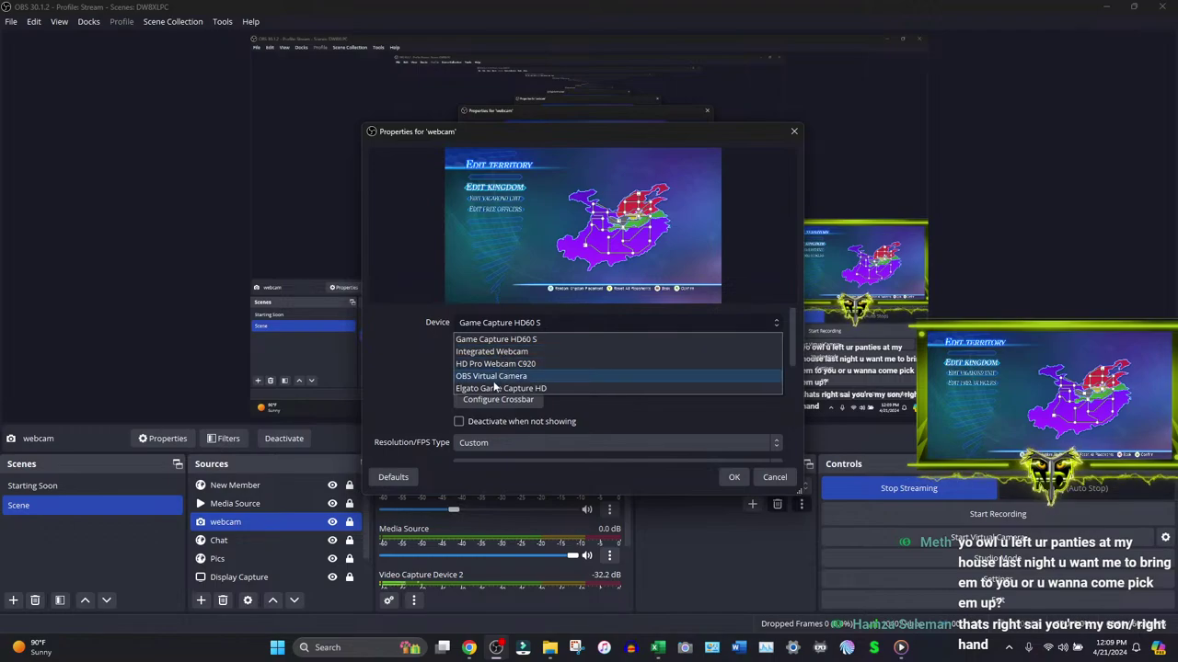
{"action": "left_click", "coordinate": [497, 363]}
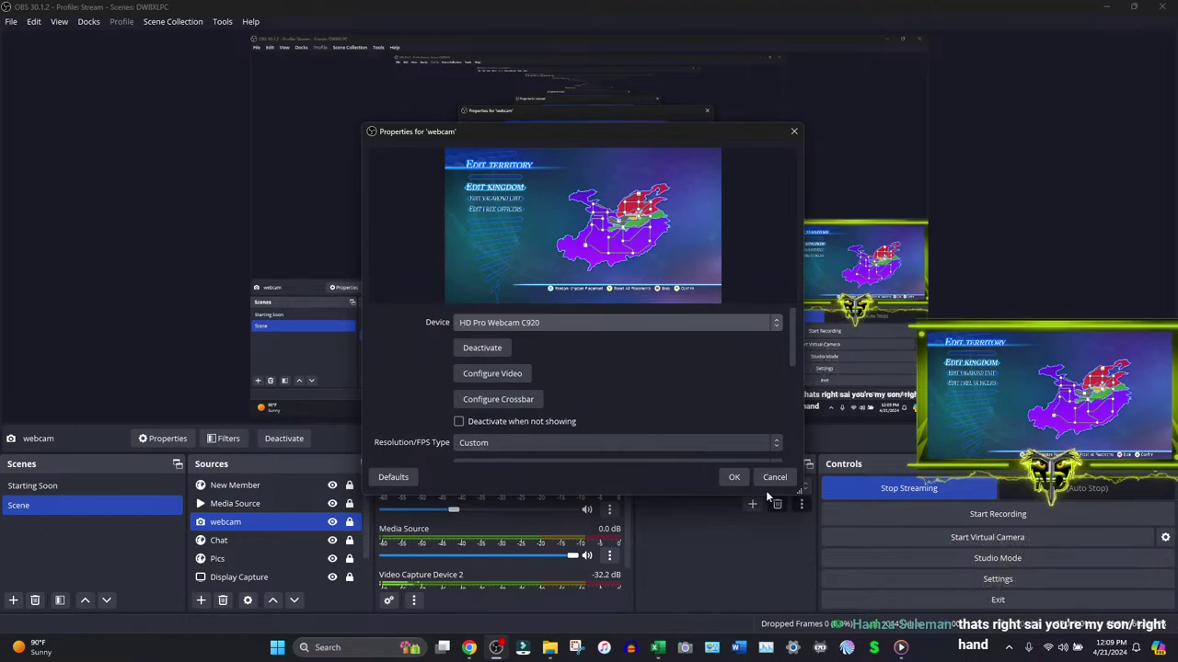
{"action": "left_click", "coordinate": [733, 476]}
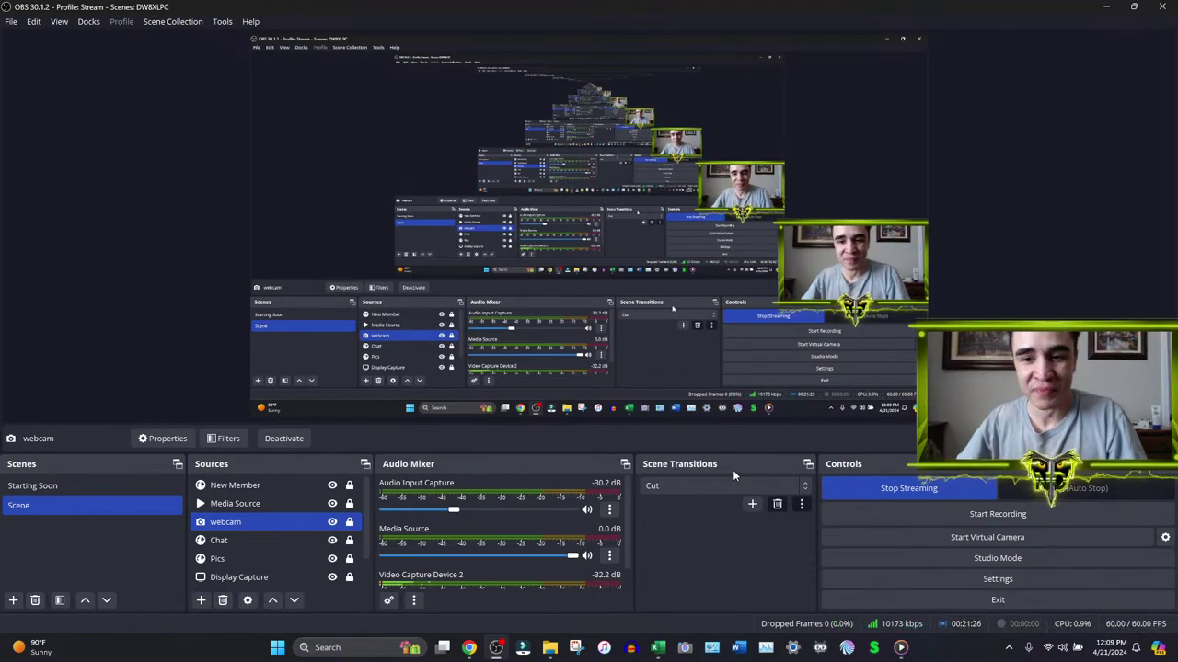
- Return to Chrome, open the SamRoster paste for editing, and remove the three Zhou Tai lines (zt1 to zt3)
{"action": "left_click", "coordinate": [468, 647]}
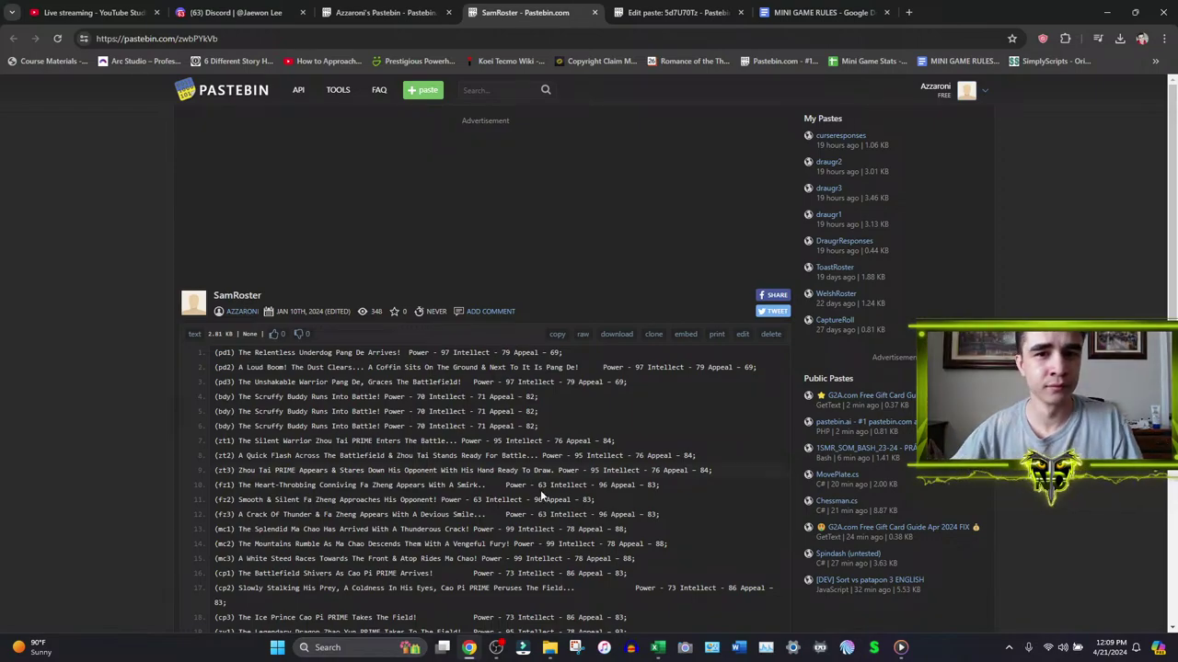
{"action": "scroll", "coordinate": [244, 346], "scroll_direction": "down", "scroll_amount": 2}
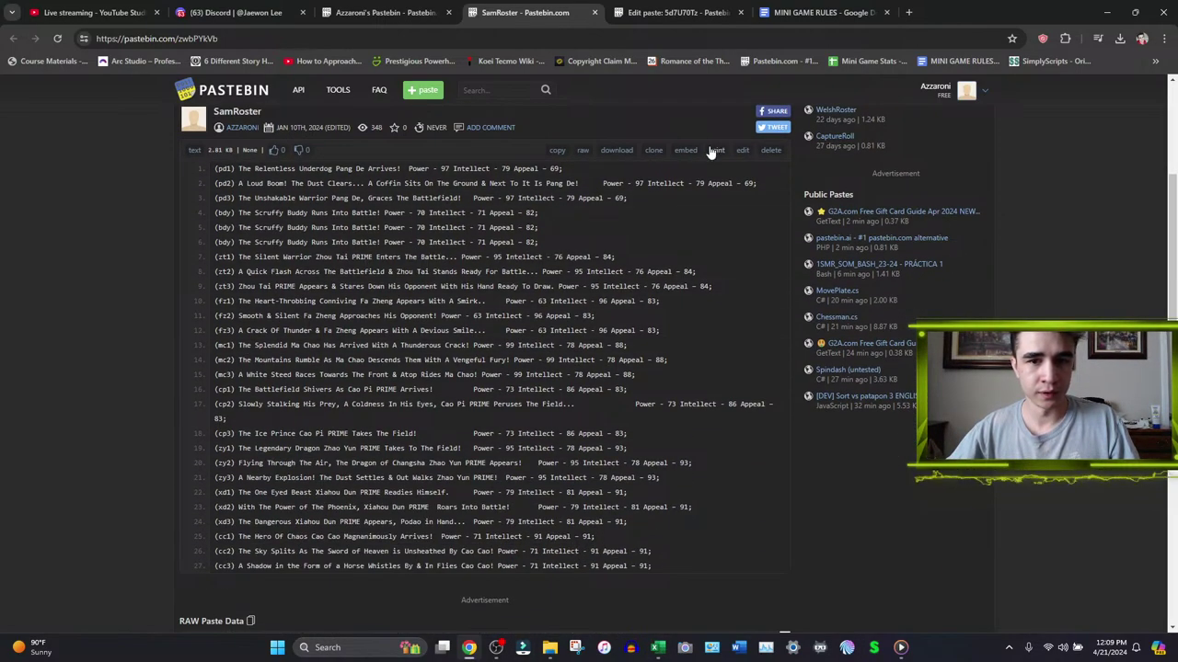
{"action": "left_click", "coordinate": [742, 151]}
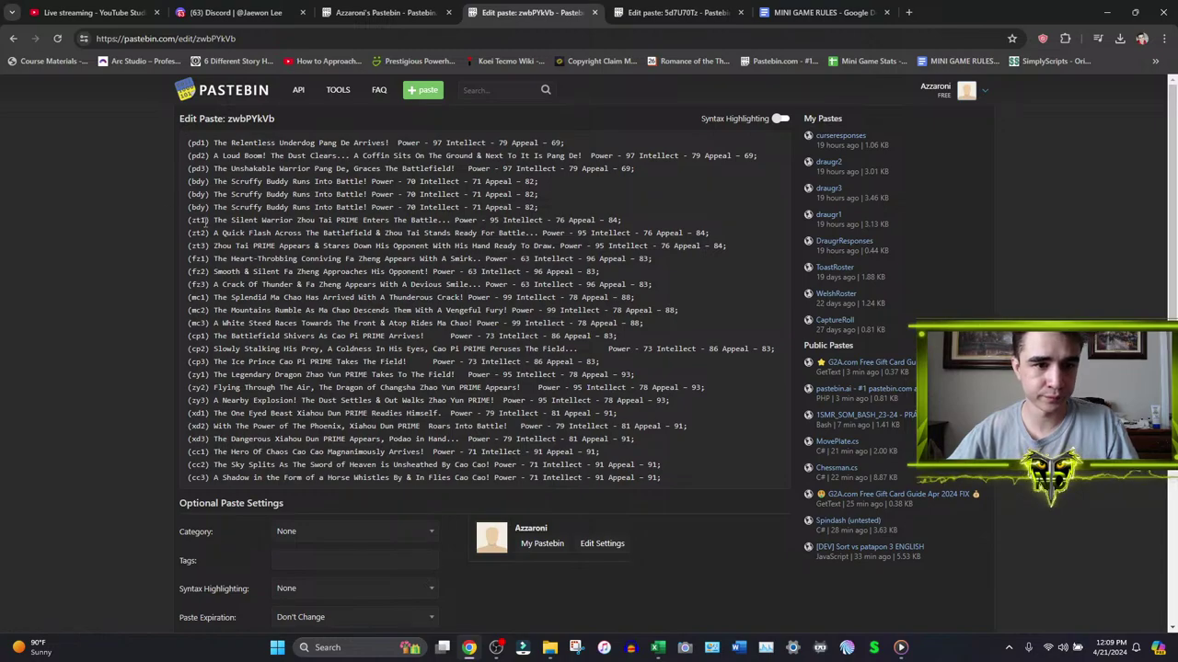
{"action": "left_click_drag", "start_coordinate": [759, 246], "coordinate": [133, 230]}
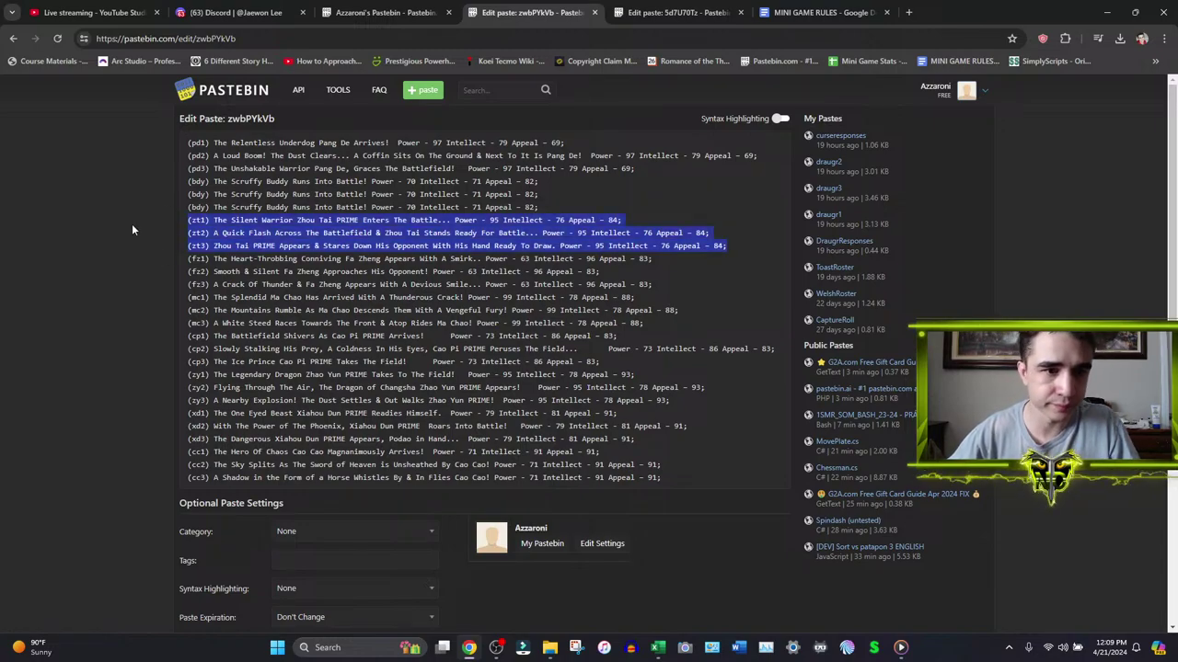
{"action": "key", "text": "BackSpace"}
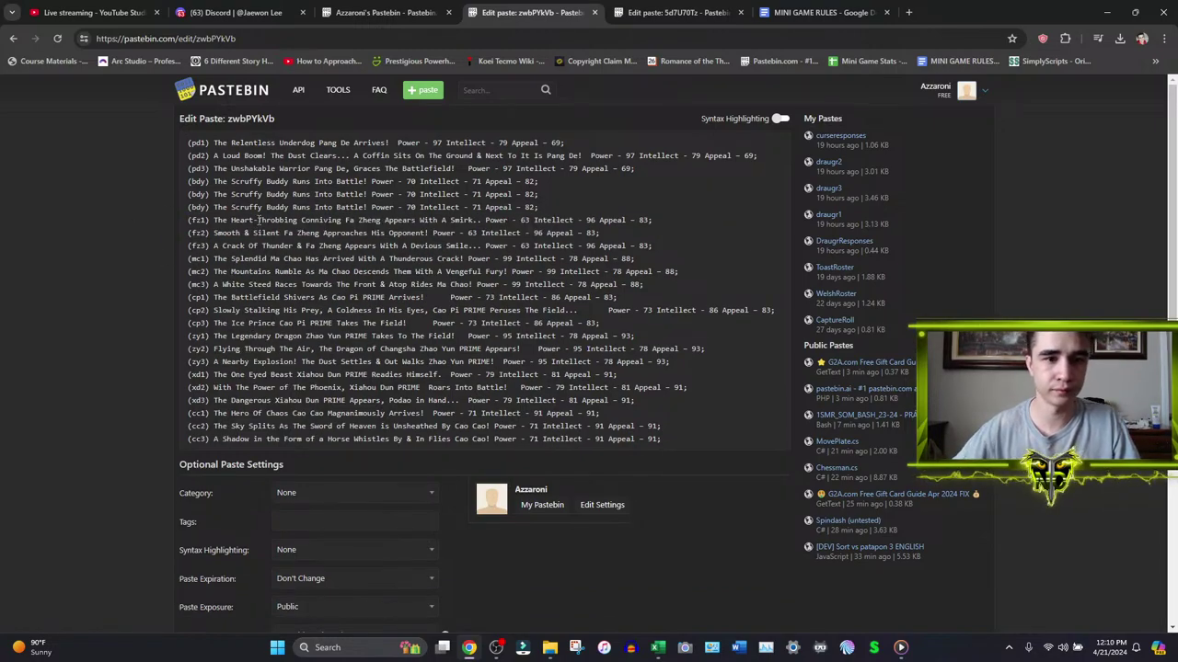
- Remove the three Scruffy Buddy (bdy) lines from the paste and save the changes
{"action": "left_click_drag", "start_coordinate": [551, 212], "coordinate": [100, 183]}
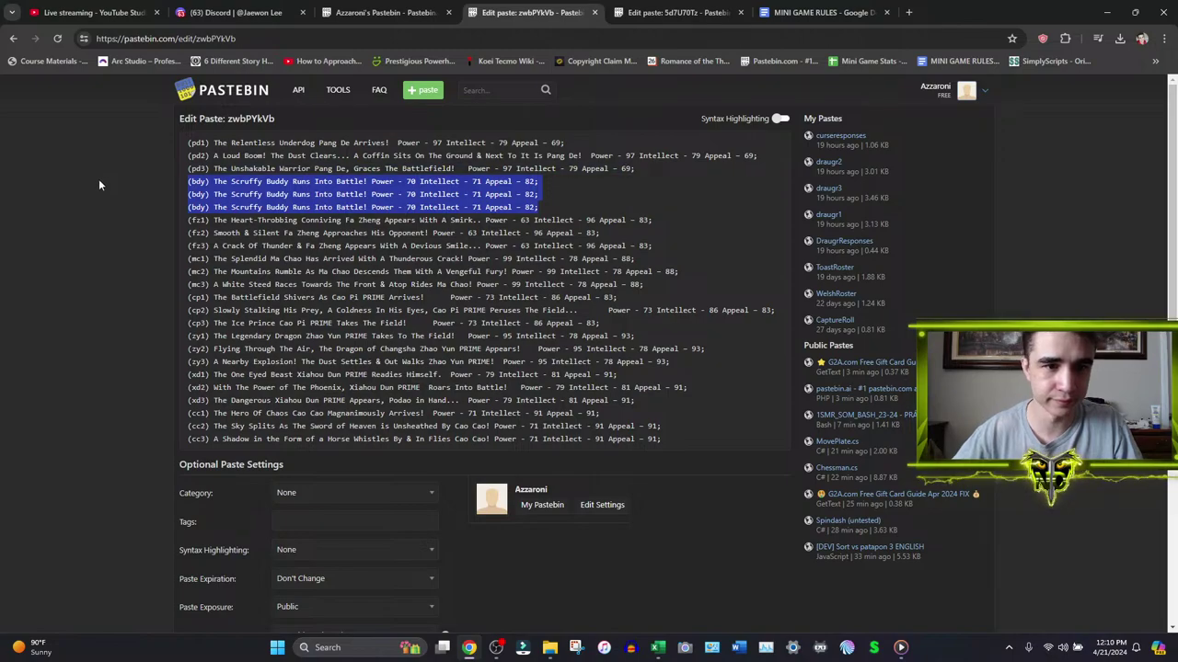
{"action": "key", "text": "BackSpace"}
{"action": "key", "text": "BackSpace"}
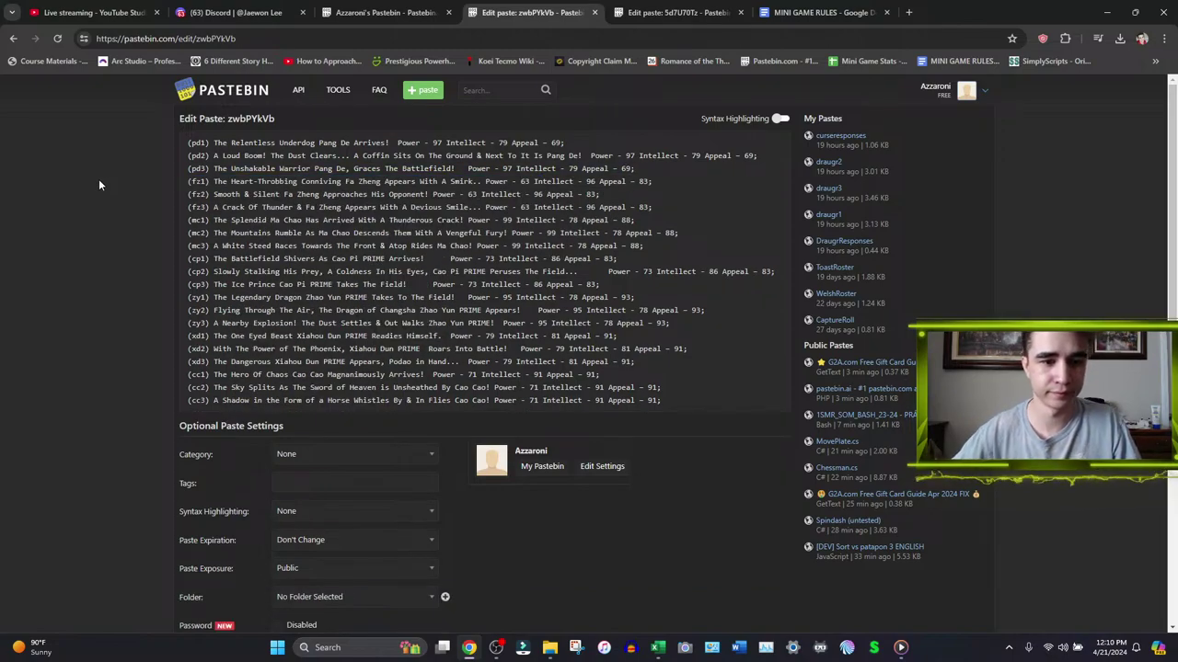
{"action": "scroll", "coordinate": [134, 269], "scroll_direction": "down", "scroll_amount": 1}
{"action": "scroll", "coordinate": [134, 269], "scroll_direction": "down", "scroll_amount": 2}
{"action": "left_click", "coordinate": [342, 545]}
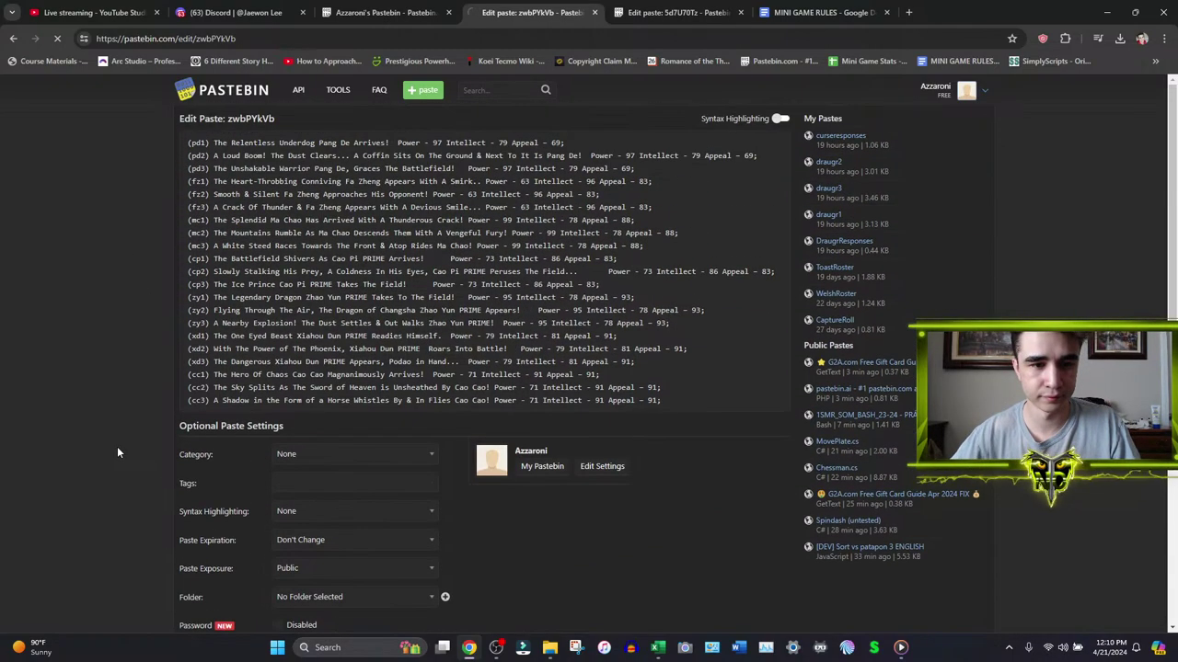
- Switch to the Mini Game Stats workbook, clear Zhou Tai's row M18:U18 in Sam's roster, and remove its red fill
{"action": "left_click", "coordinate": [658, 648]}
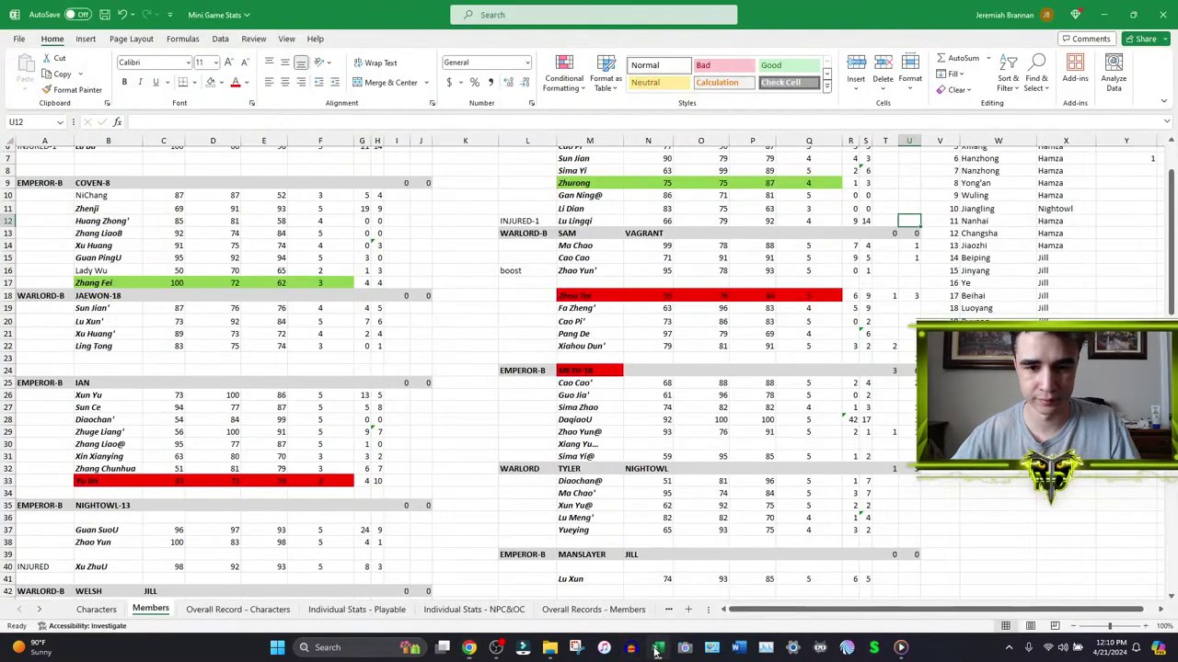
{"action": "left_click", "coordinate": [530, 270]}
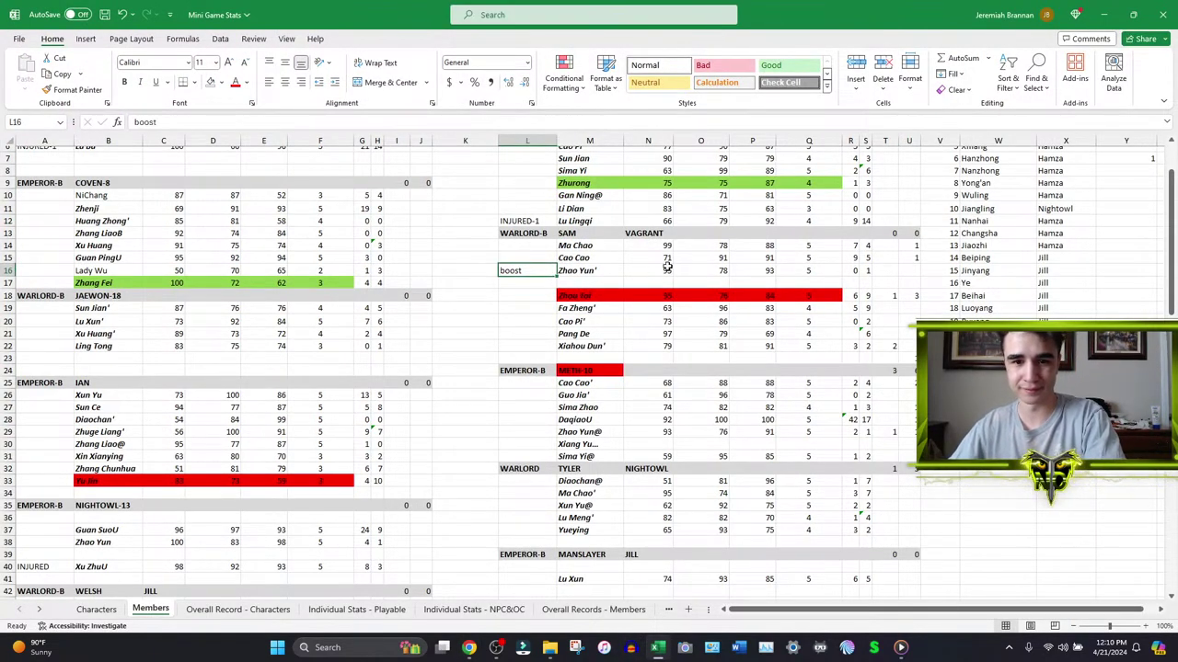
{"action": "left_click_drag", "start_coordinate": [570, 295], "coordinate": [917, 297]}
{"action": "key", "text": "Delete"}
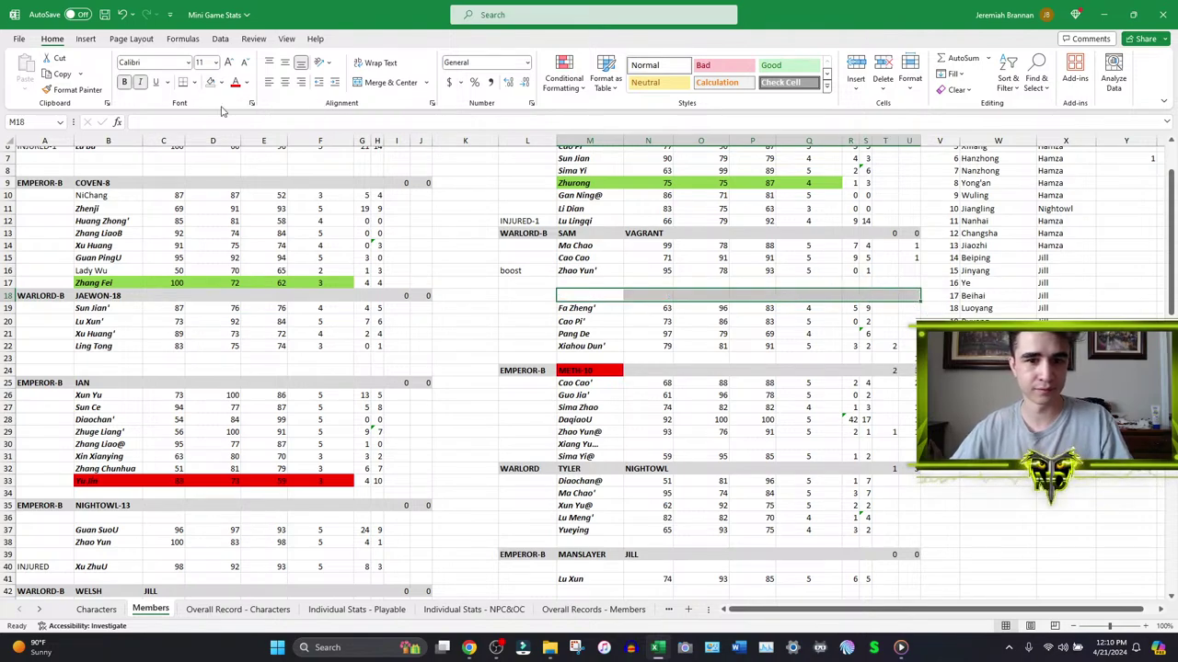
- Set the stats of Zhao Yun' in Sam's roster to Power 96, Intellect 79 and Appeal 94
{"action": "left_click", "coordinate": [635, 270]}
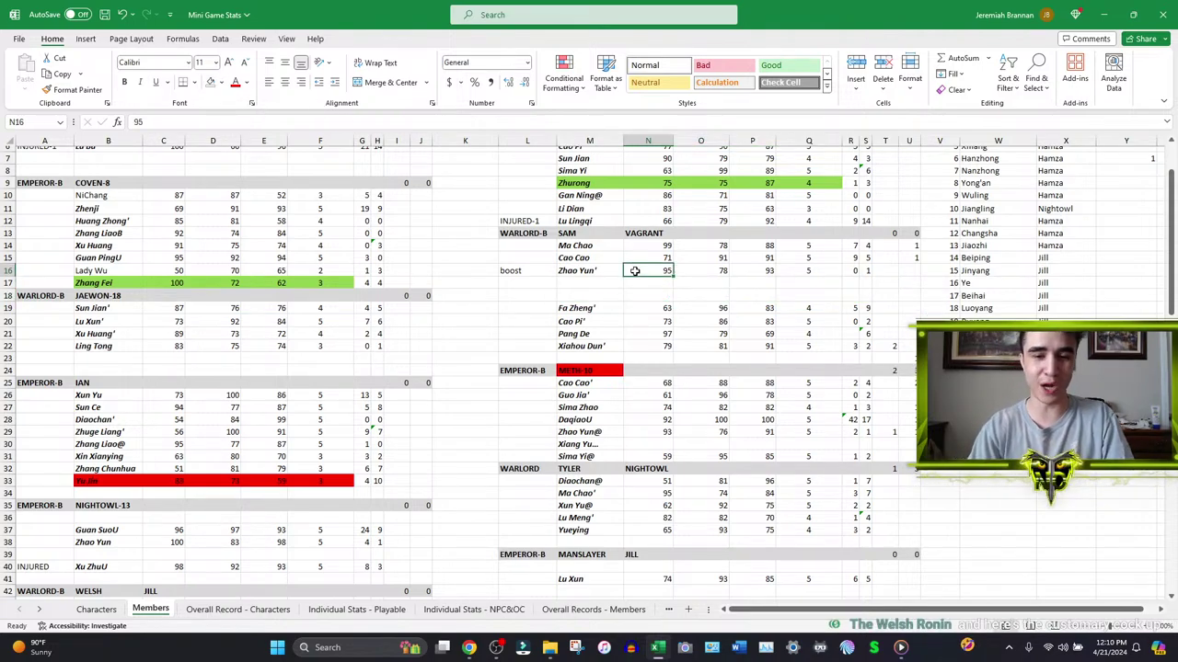
{"action": "type", "text": "96"}
{"action": "key", "text": "Tab"}
{"action": "type", "text": "79"}
{"action": "key", "text": "Tab"}
{"action": "type", "text": "94"}
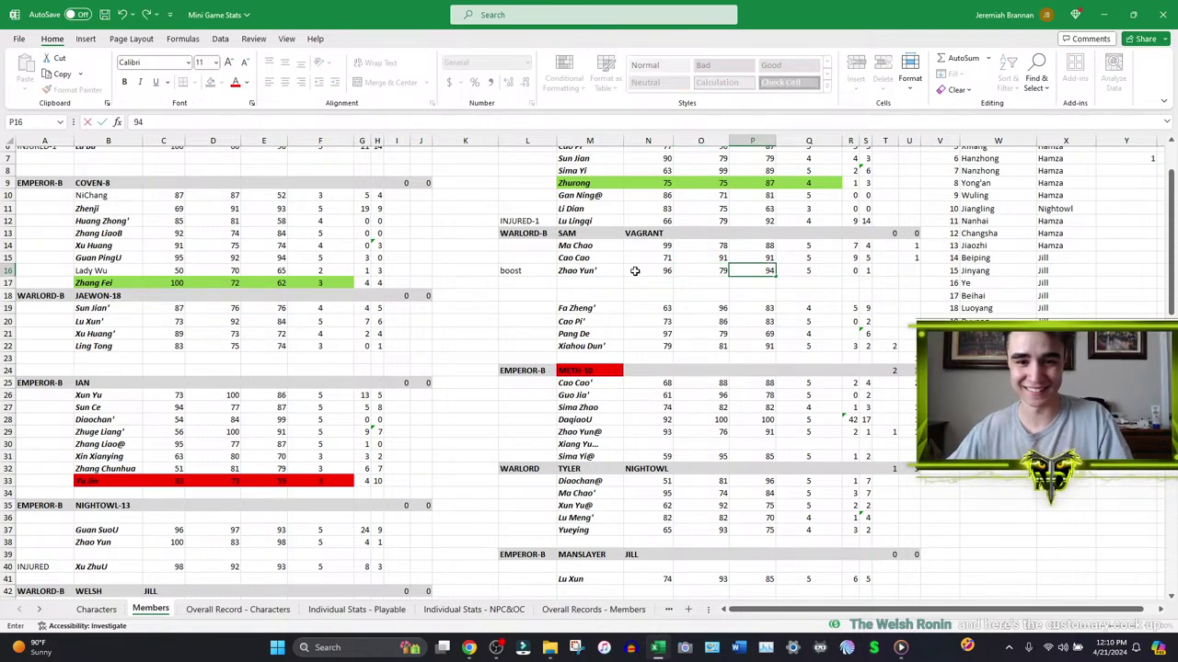
{"action": "left_click", "coordinate": [505, 271]}
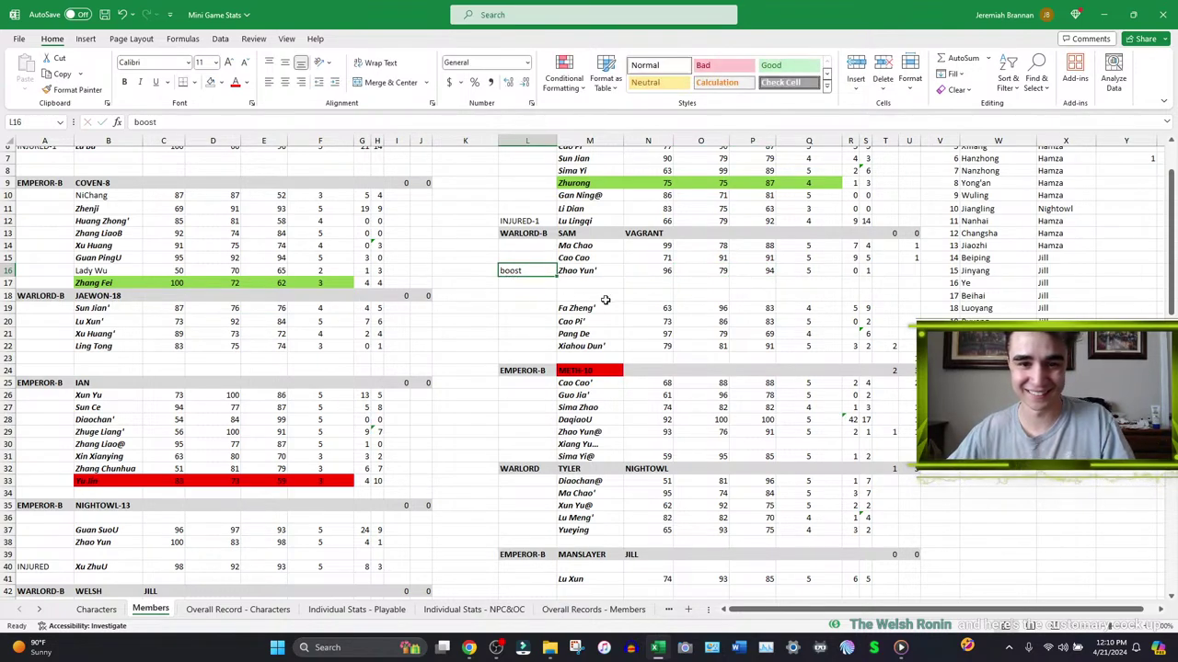
- Switch to the SamRoster paste in Chrome, open it for editing, and set the zy1 line to Power 96, Intellect 79 and Appeal 94
{"action": "left_click", "coordinate": [469, 647]}
{"action": "left_click", "coordinate": [745, 149]}
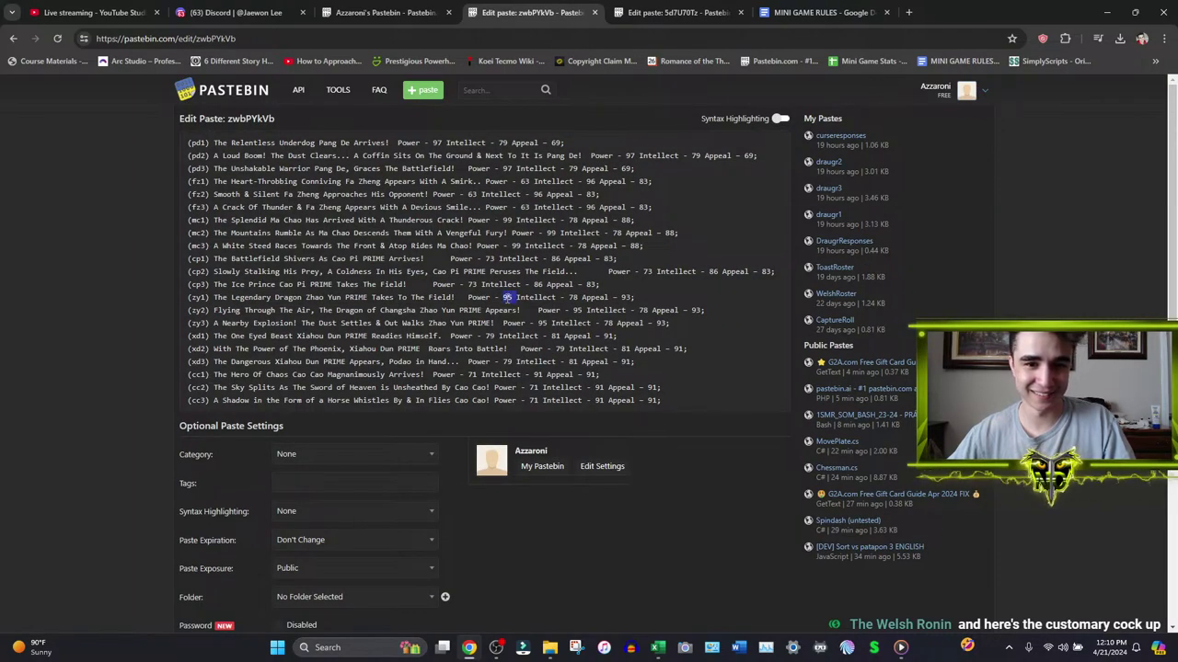
{"action": "type", "text": "96"}
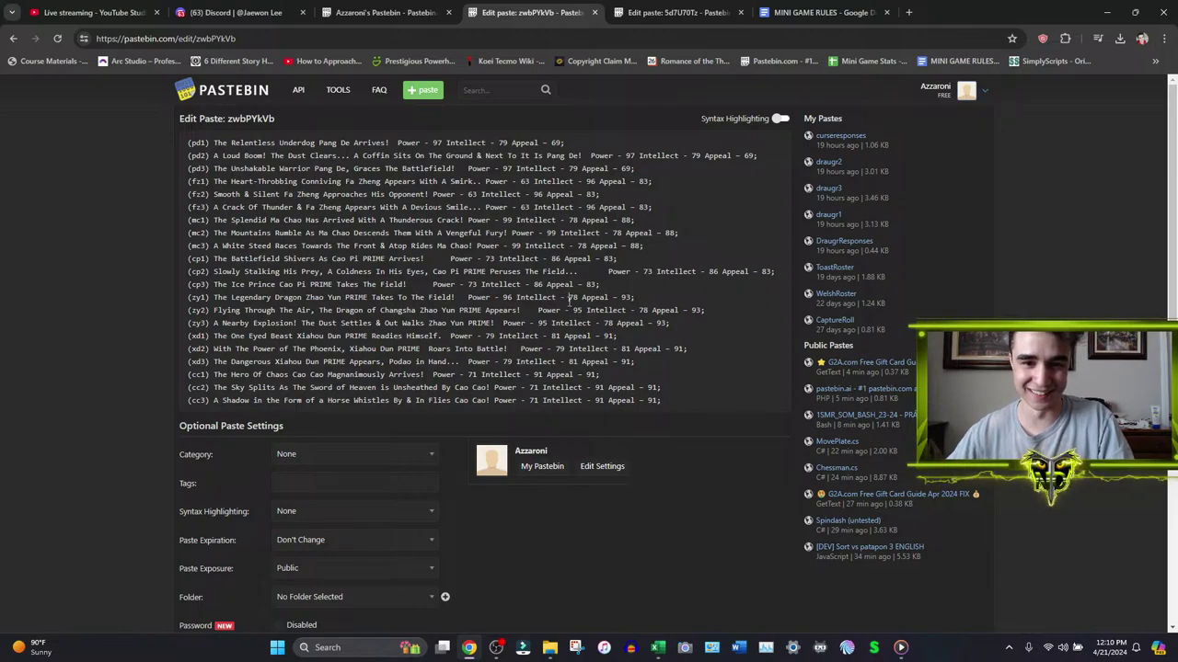
{"action": "type", "text": "79"}
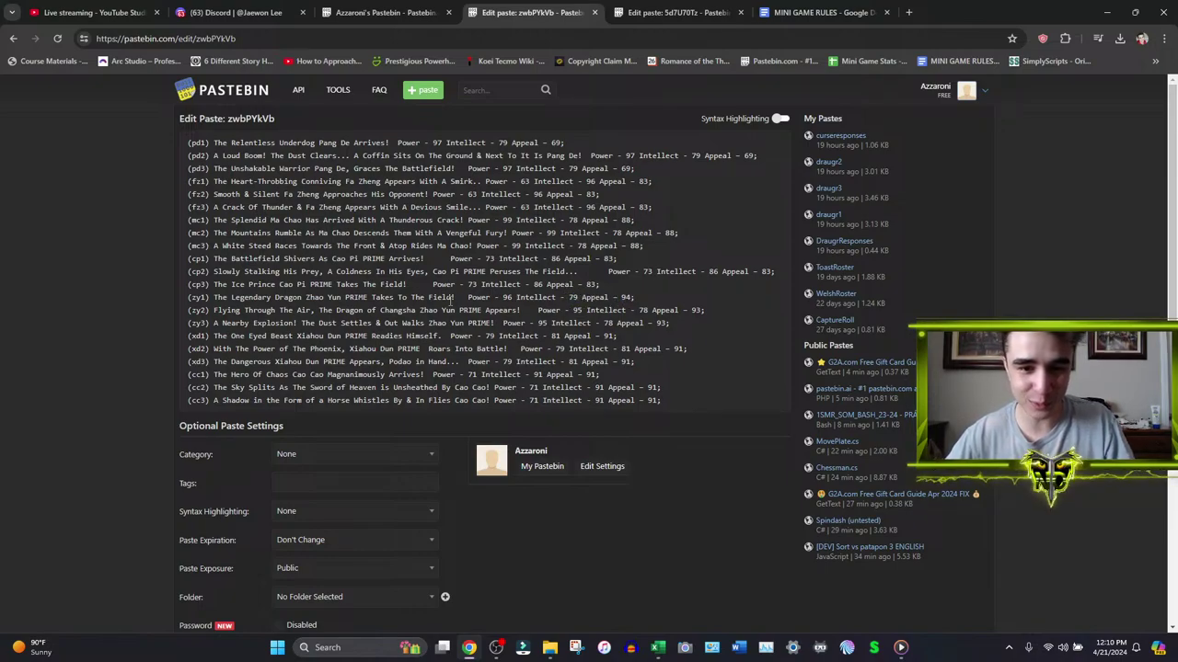
- Copy the stats from the zy1 line over those in zy2 and zy3, and save the paste changes
{"action": "left_click_drag", "start_coordinate": [469, 298], "coordinate": [691, 297]}
{"action": "key", "text": "ctrl+c"}
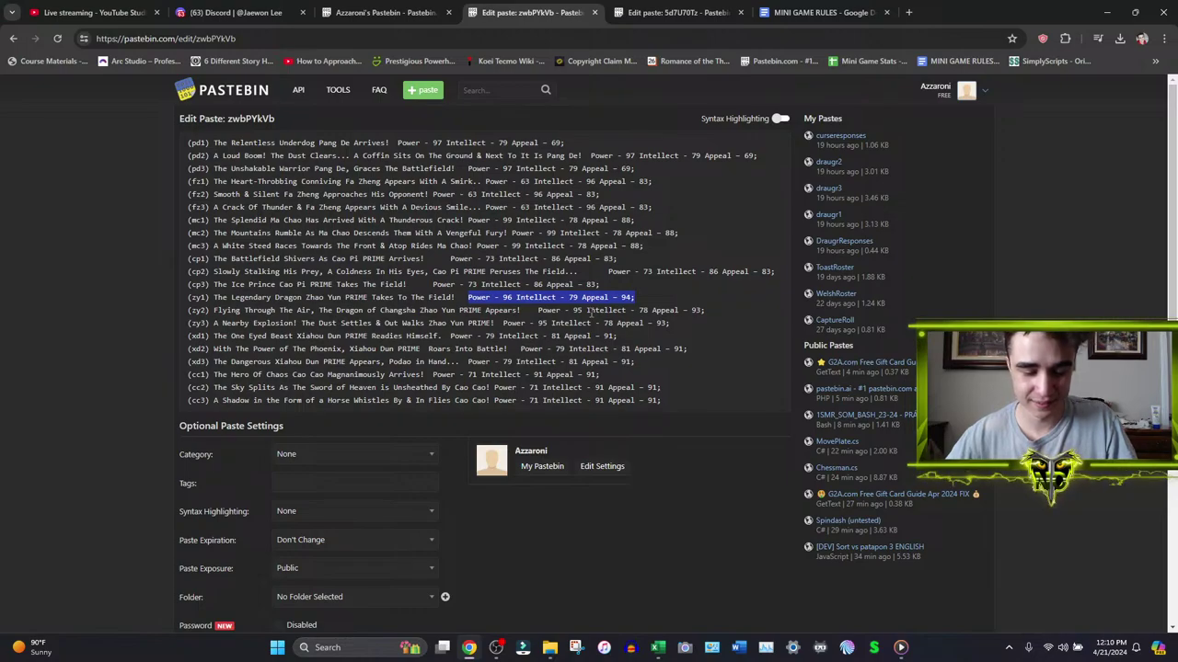
{"action": "left_click_drag", "start_coordinate": [539, 310], "coordinate": [705, 310]}
{"action": "key", "text": "ctrl+v"}
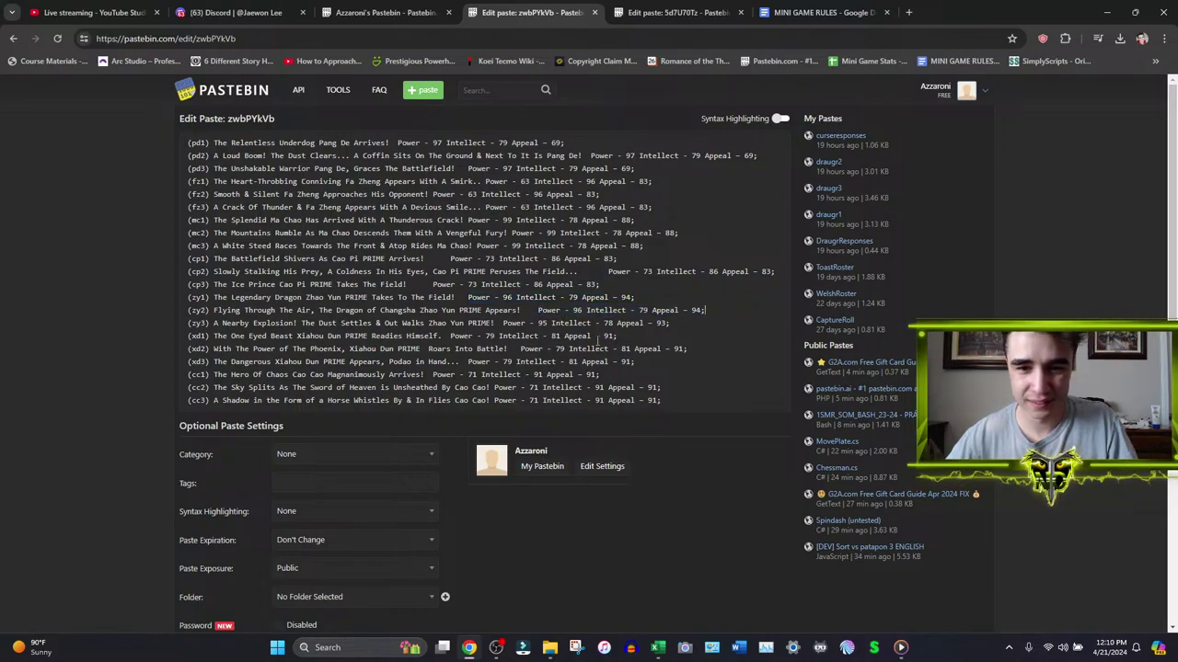
{"action": "left_click_drag", "start_coordinate": [503, 327], "coordinate": [670, 324]}
{"action": "key", "text": "ctrl+v"}
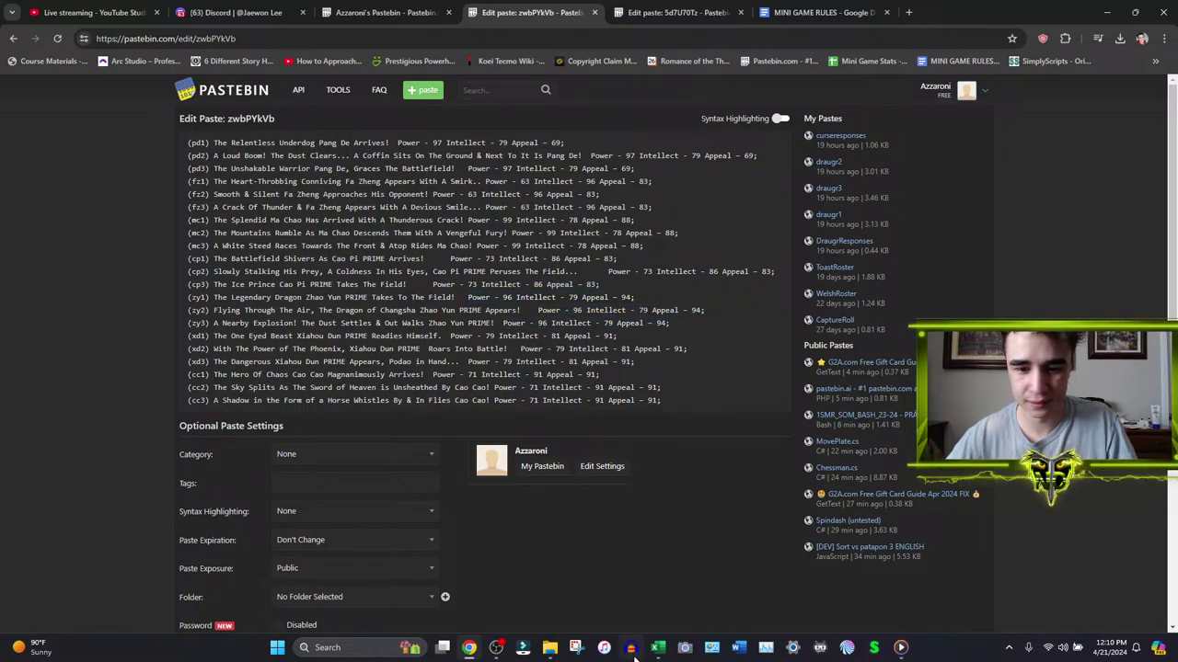
{"action": "left_click", "coordinate": [657, 648]}
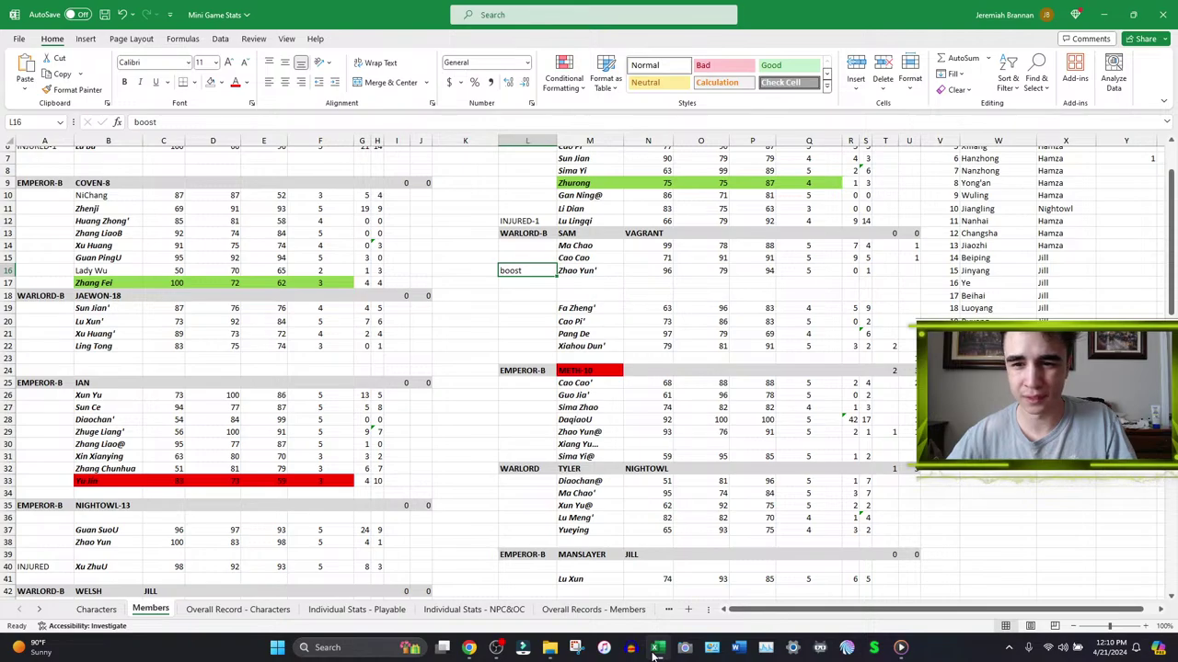
{"action": "left_click", "coordinate": [657, 647]}
{"action": "scroll", "coordinate": [164, 425], "scroll_direction": "down", "scroll_amount": 4}
{"action": "left_click", "coordinate": [311, 470]}
- Switch back to the Mini Game Stats workbook and clear the boost note beside Zhao Yun' in L16
{"action": "left_click", "coordinate": [656, 648]}
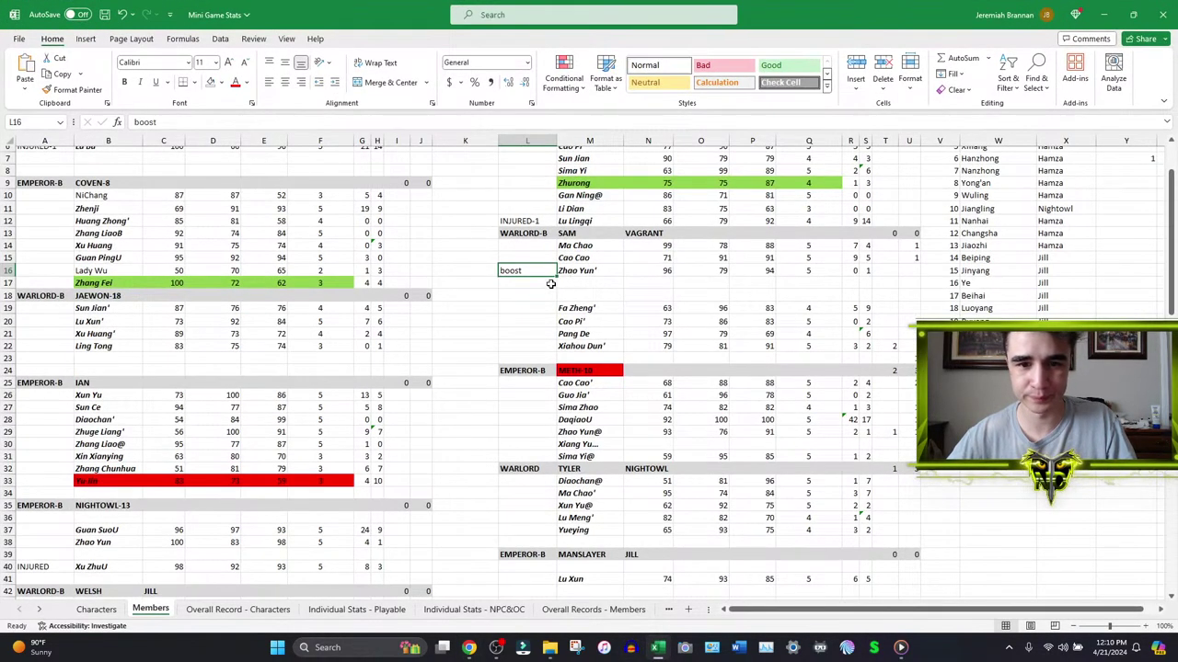
{"action": "key", "text": "Delete"}
{"action": "scroll", "coordinate": [873, 247], "scroll_direction": "up", "scroll_amount": 1}
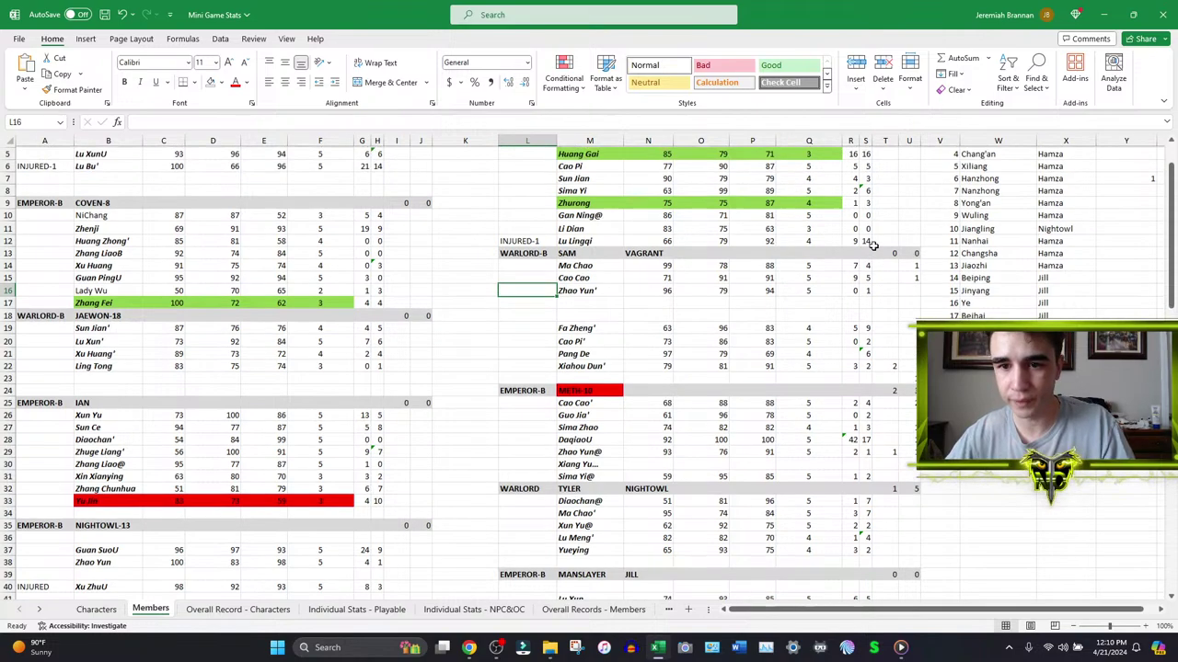
- Fold Ma Chao's L© entry into his losses in S14 as =4+U14 and clear U14
{"action": "scroll", "coordinate": [873, 247], "scroll_direction": "up", "scroll_amount": 4}
{"action": "left_click", "coordinate": [851, 232]}
{"action": "key", "text": "ctrl+c"}
{"action": "left_click", "coordinate": [866, 319]}
{"action": "key", "text": "ctrl+v"}
{"action": "left_click", "coordinate": [907, 318]}
{"action": "key", "text": "ctrl+z"}
- Fold Cao Cao's L© entry into his losses by copying the R6 formula to S15, and clear U15
{"action": "left_click", "coordinate": [852, 219]}
{"action": "key", "text": "ctrl+c"}
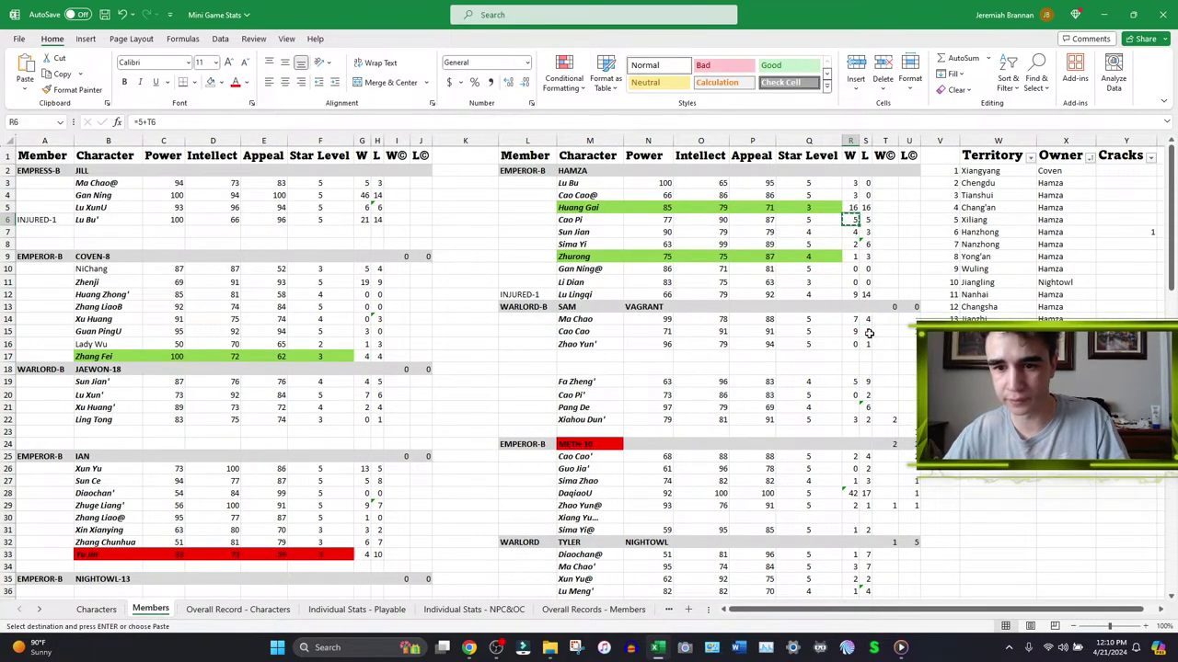
{"action": "left_click", "coordinate": [866, 331]}
{"action": "key", "text": "Return"}
{"action": "left_click", "coordinate": [908, 331]}
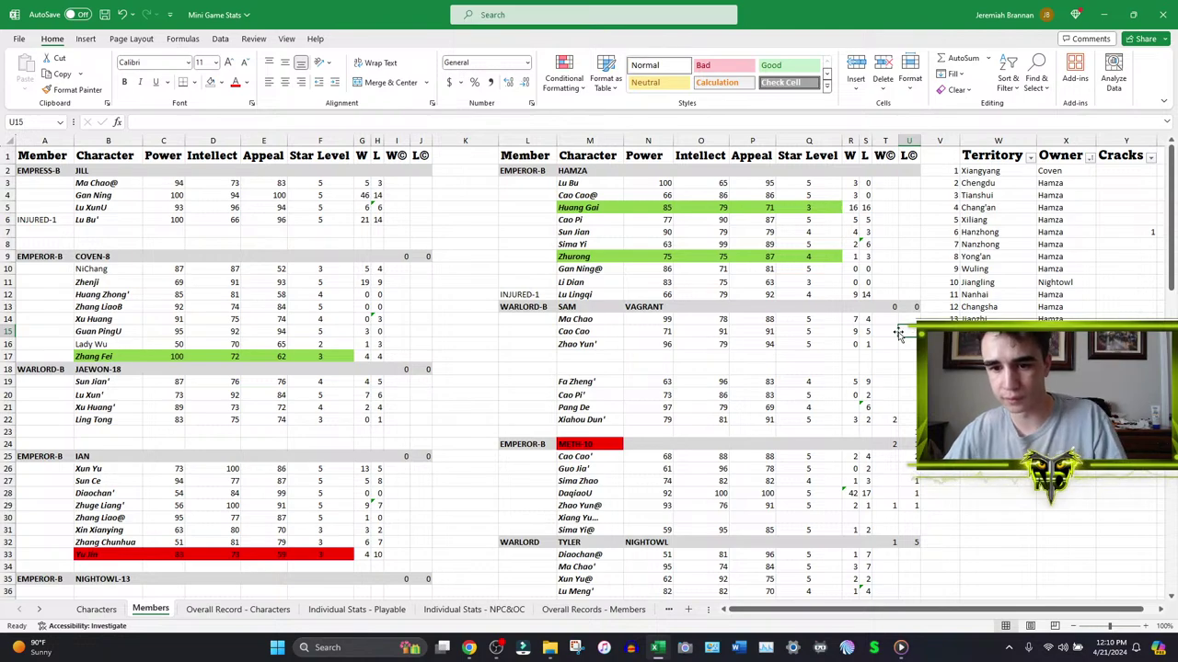
- Copy Cao Pi's wins formula from R20 into Pang De's wins cell R21 and save the workbook
{"action": "left_click", "coordinate": [852, 394]}
{"action": "key", "text": "ctrl+c"}
{"action": "left_click", "coordinate": [852, 406]}
{"action": "key", "text": "ctrl+v"}
{"action": "left_click", "coordinate": [889, 381]}
{"action": "key", "text": "ctrl+s"}
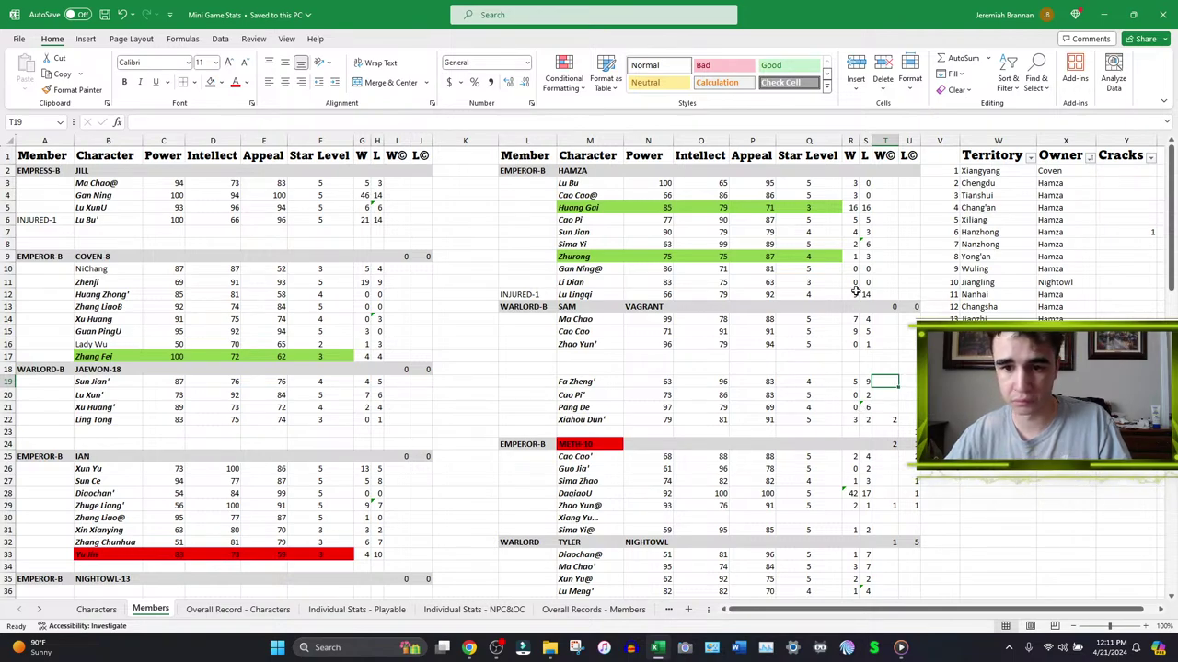
- Switch to Chrome, open the Mini Game Stats Google Sheet, and check Pang De's wins in Sam's roster
{"action": "left_click", "coordinate": [866, 268]}
{"action": "left_click", "coordinate": [468, 647]}
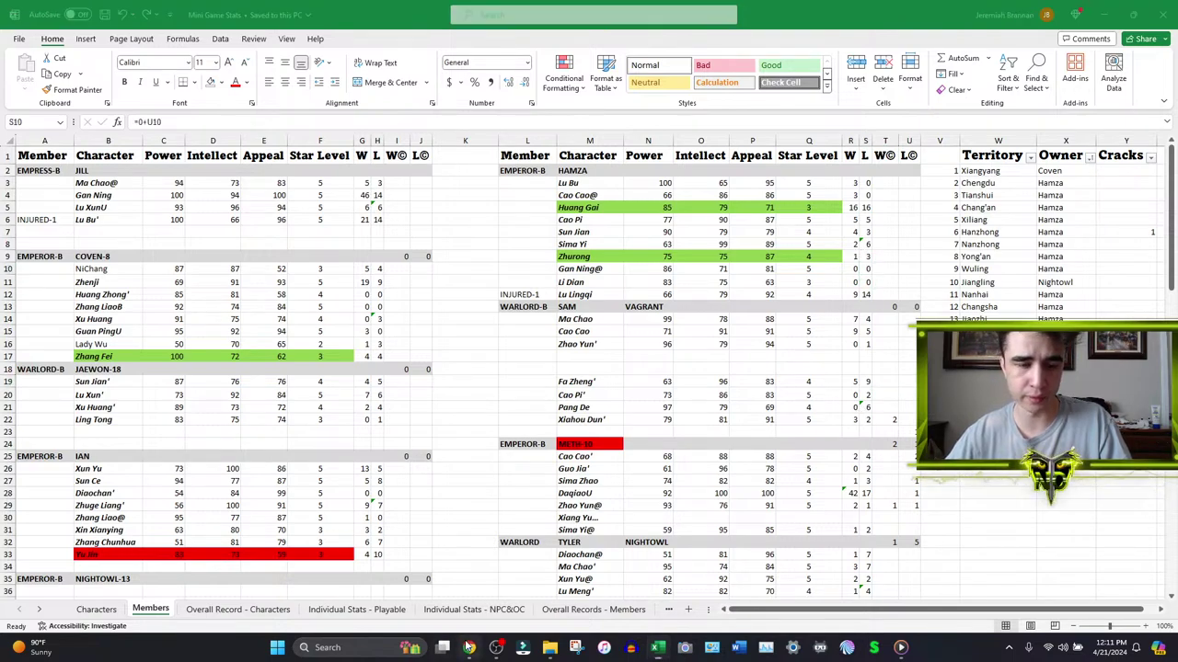
{"action": "middle_click", "coordinate": [869, 60]}
{"action": "left_click", "coordinate": [902, 12]}
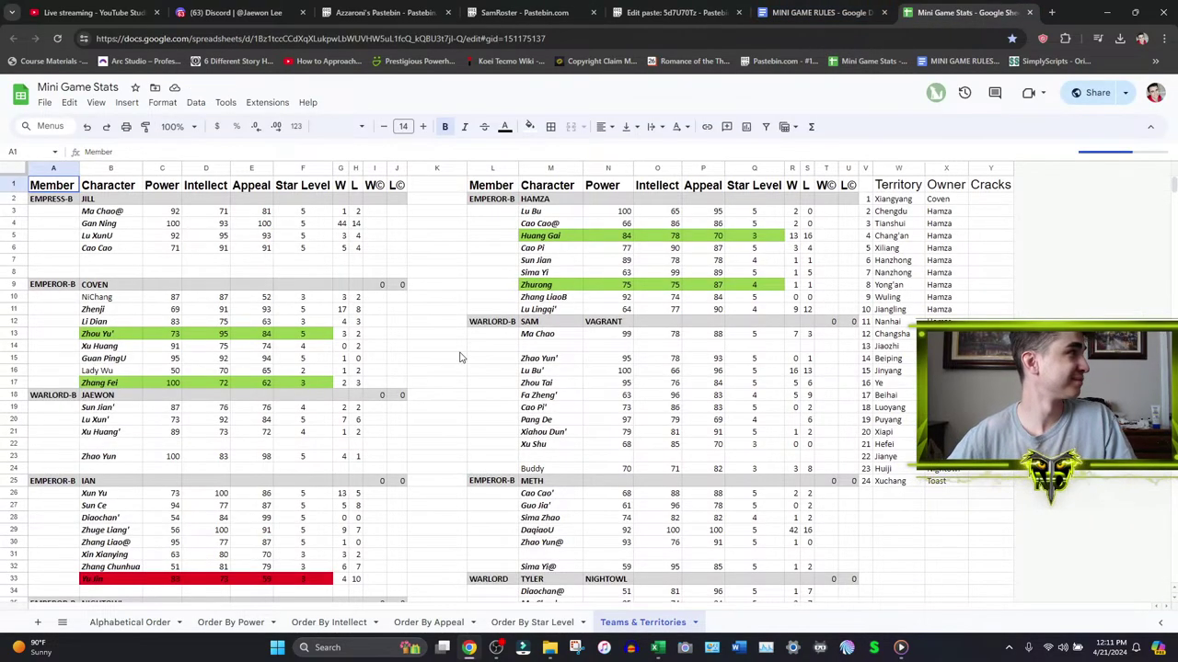
{"action": "scroll", "coordinate": [461, 357], "scroll_direction": "down", "scroll_amount": 5}
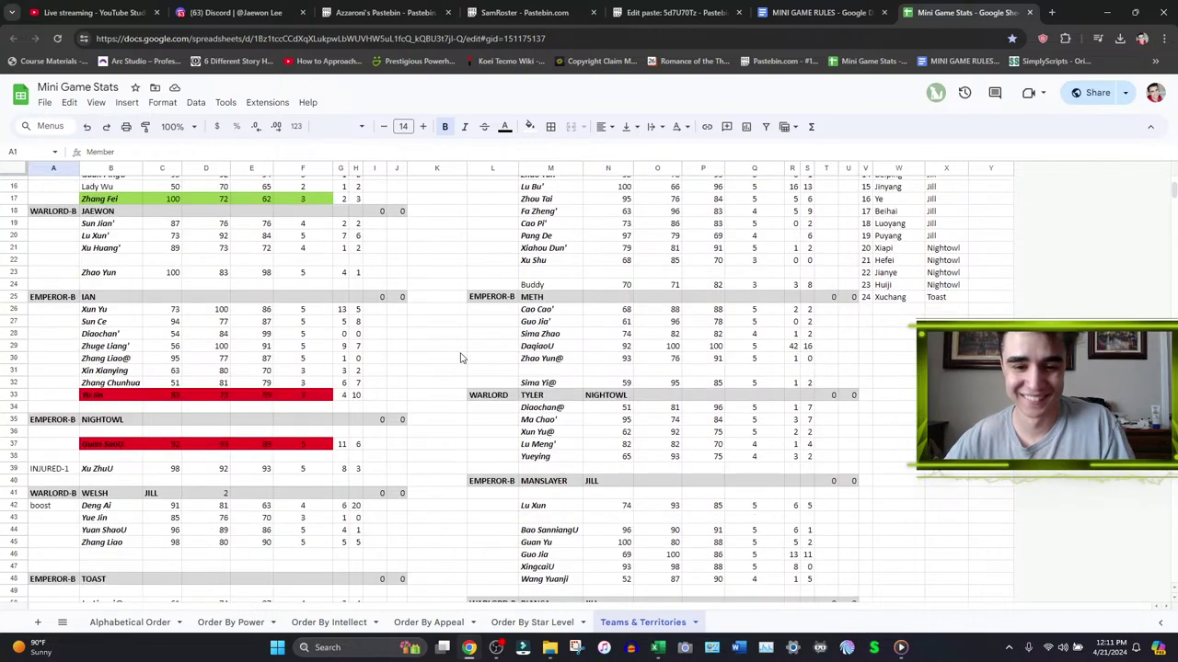
{"action": "scroll", "coordinate": [461, 357], "scroll_direction": "up", "scroll_amount": 2}
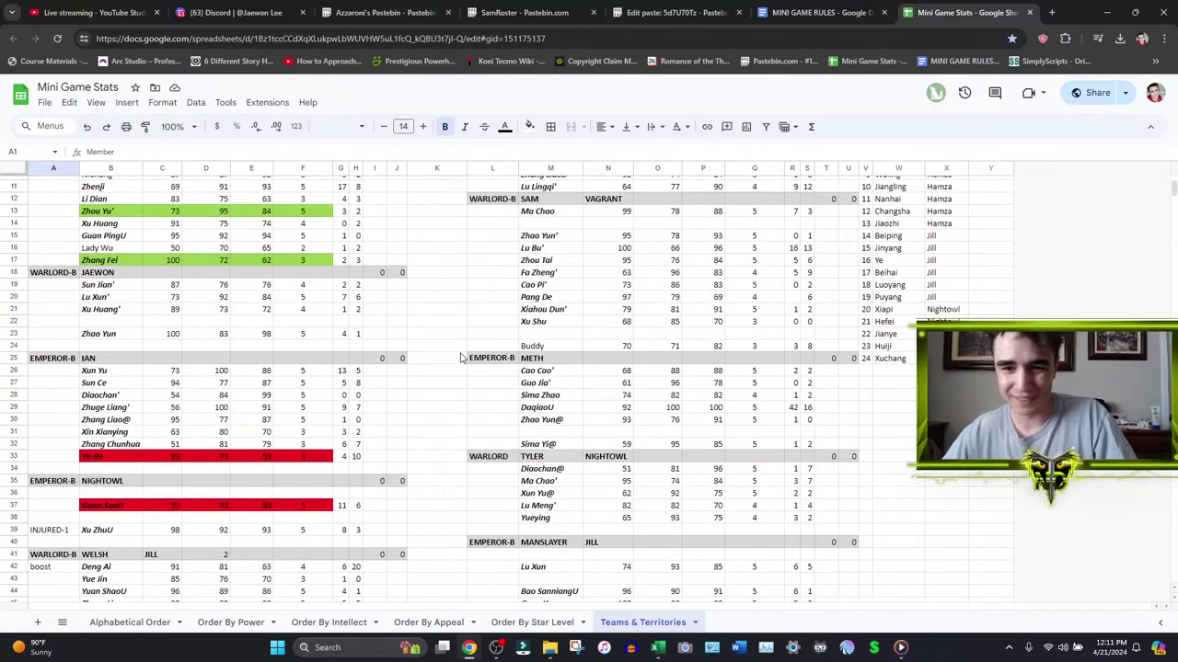
- Check Pang De's wins in the sheet's April 19, 10:03 PM version from the version history, and close the sheet
{"action": "left_click", "coordinate": [963, 94]}
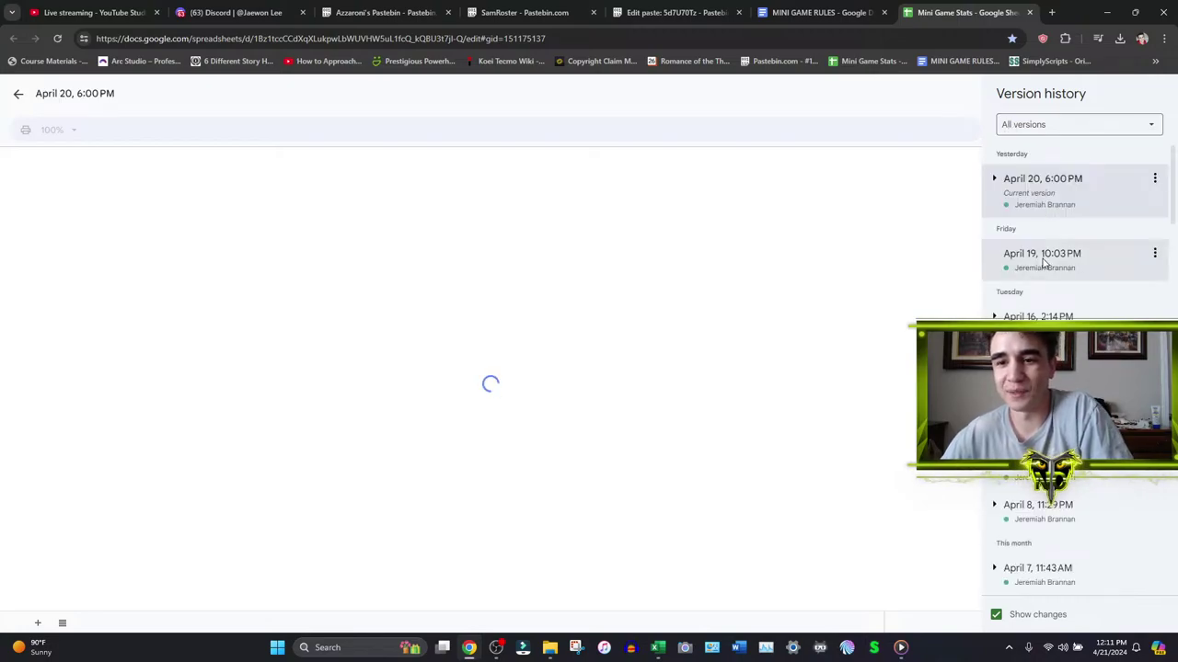
{"action": "left_click", "coordinate": [1042, 262]}
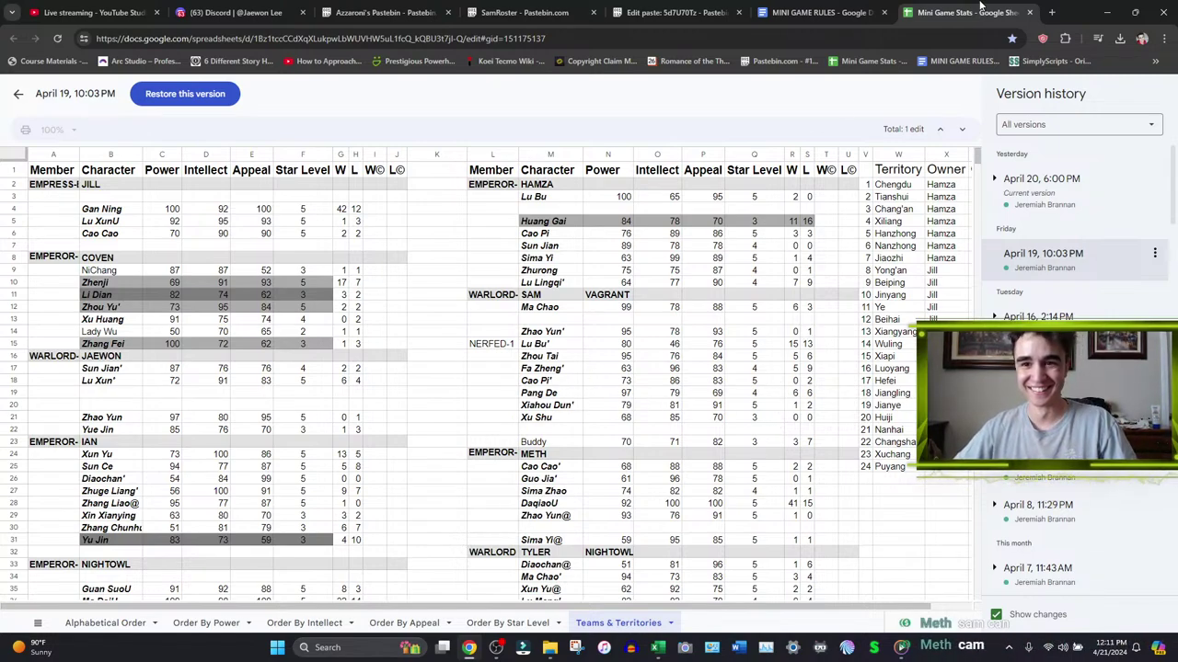
{"action": "left_click", "coordinate": [1029, 12]}
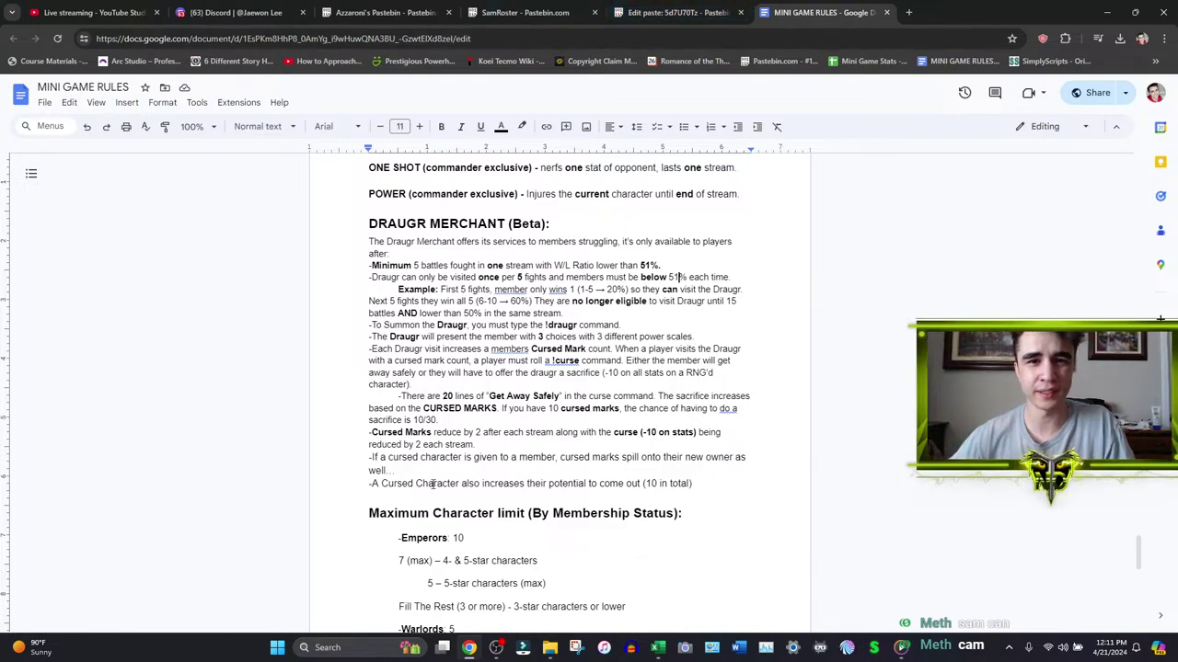
- Return to the Mini Game Stats workbook and set Pang De's wins in R21 to 6
{"action": "left_click", "coordinate": [658, 648]}
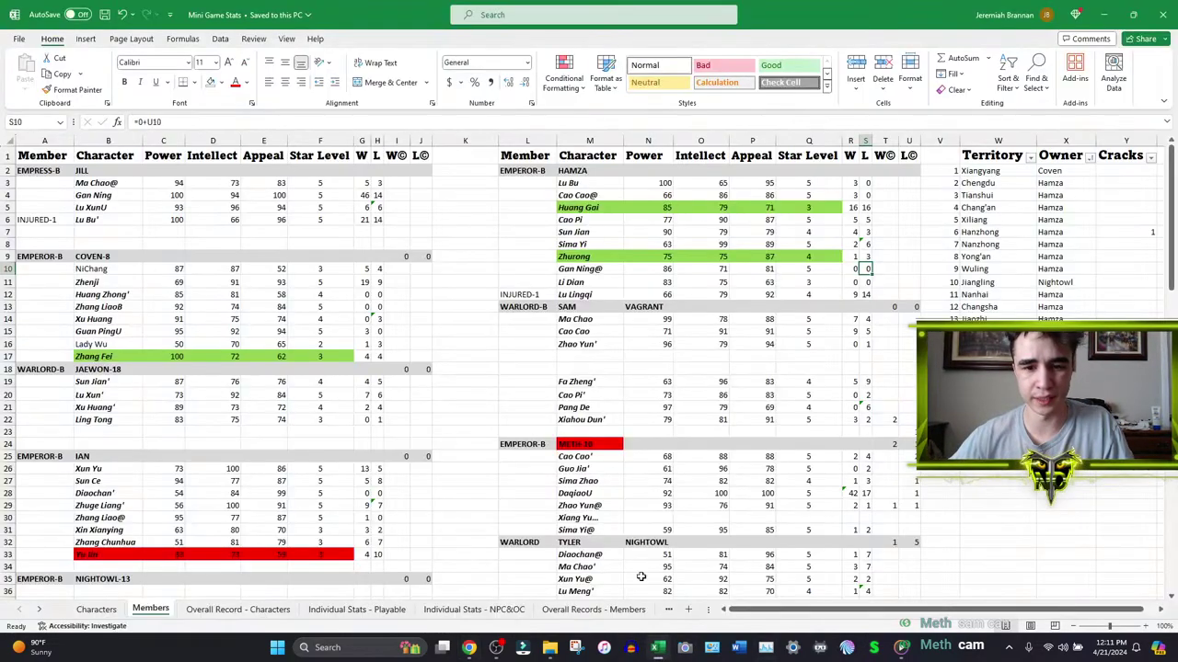
{"action": "key", "text": "ctrl+c"}
{"action": "left_click", "coordinate": [850, 409]}
{"action": "key", "text": "ctrl+v"}
{"action": "left_click", "coordinate": [893, 398]}
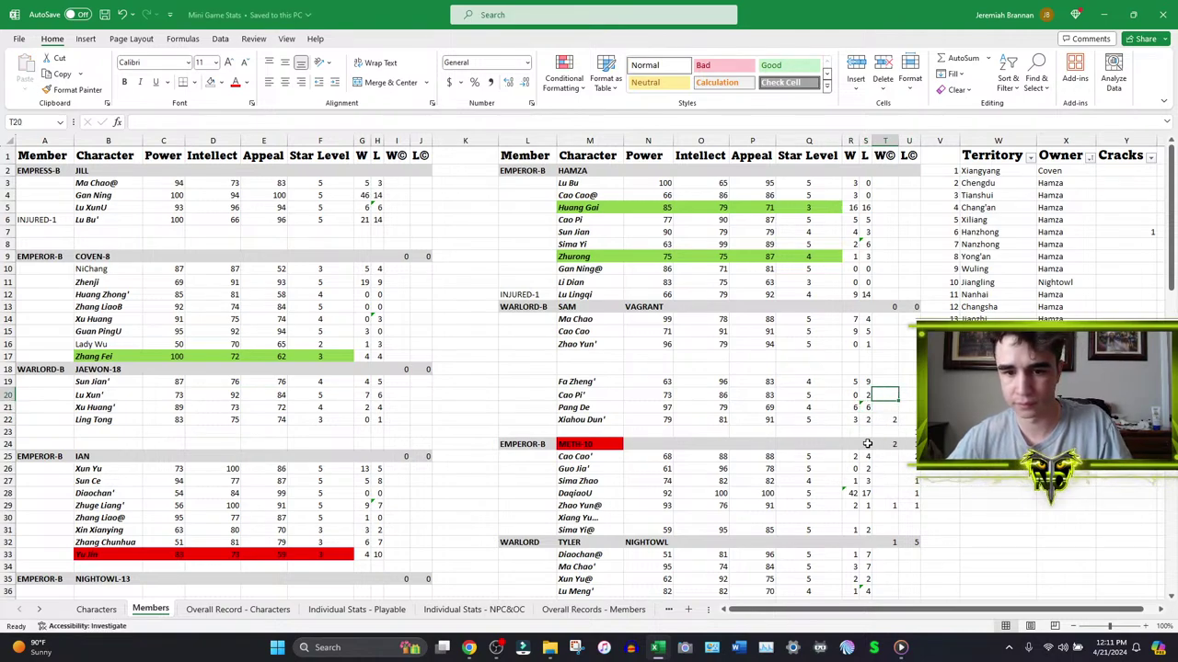
- Fold Xiahou Dun's W© entry into his wins in R22, clear T22, and save the workbook
{"action": "left_click", "coordinate": [863, 258]}
{"action": "key", "text": "ctrl+c"}
{"action": "left_click", "coordinate": [885, 419]}
{"action": "key", "text": "Delete"}
{"action": "left_click", "coordinate": [906, 430]}
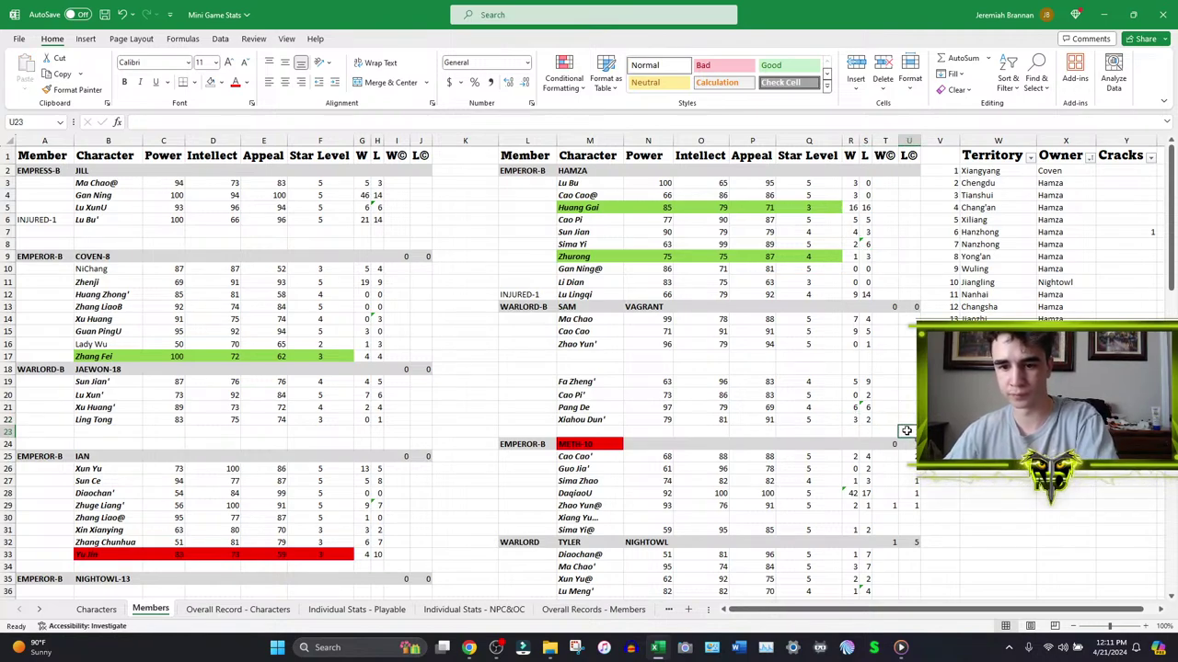
{"action": "key", "text": "ctrl+s"}
- Compare Sam's characters in M14:M22 with the character lines of the SamRoster paste in Chrome, and close the paste
{"action": "left_click_drag", "start_coordinate": [579, 320], "coordinate": [594, 420]}
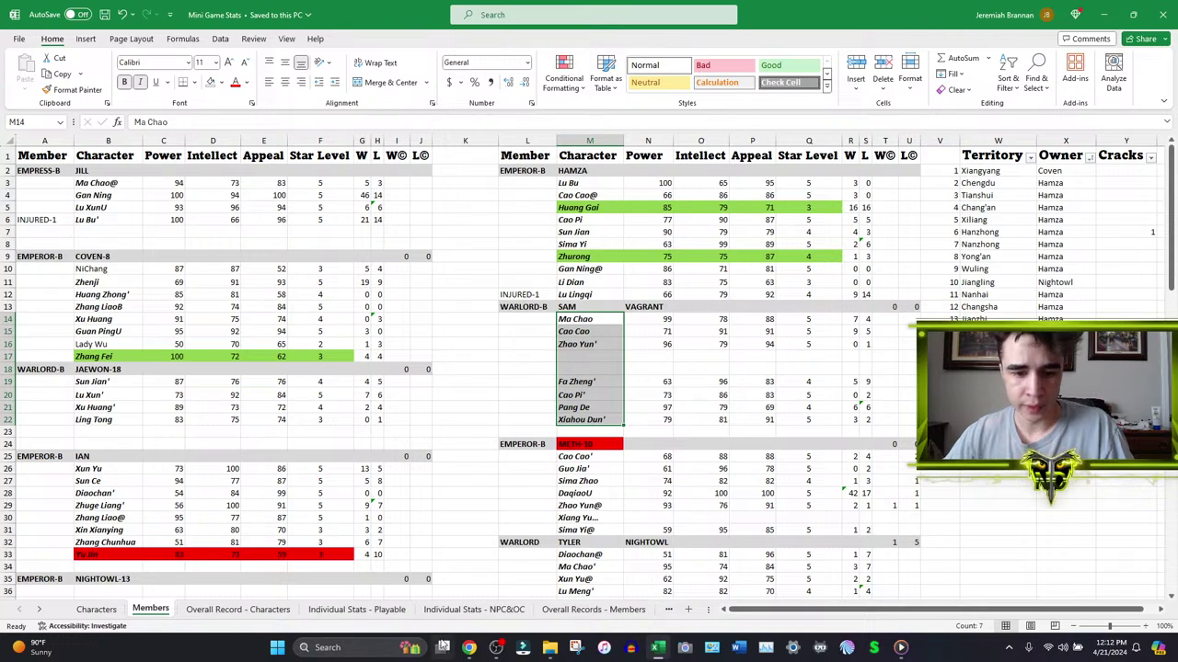
{"action": "left_click", "coordinate": [468, 646]}
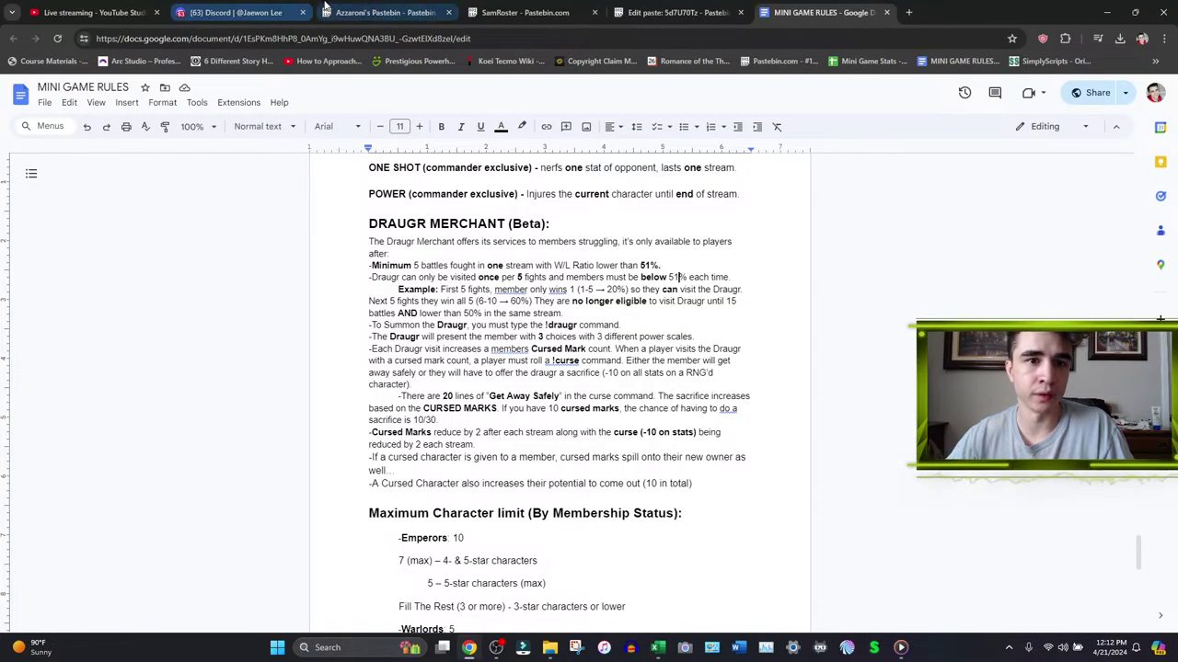
{"action": "left_click", "coordinate": [226, 7]}
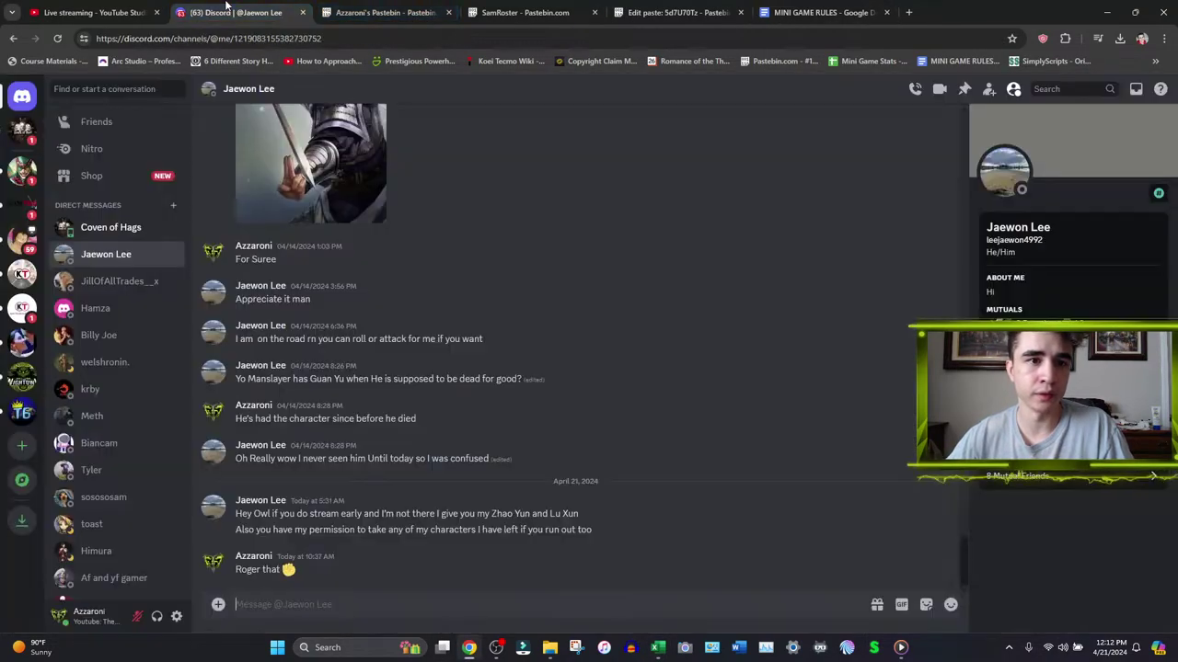
{"action": "left_click", "coordinate": [525, 12]}
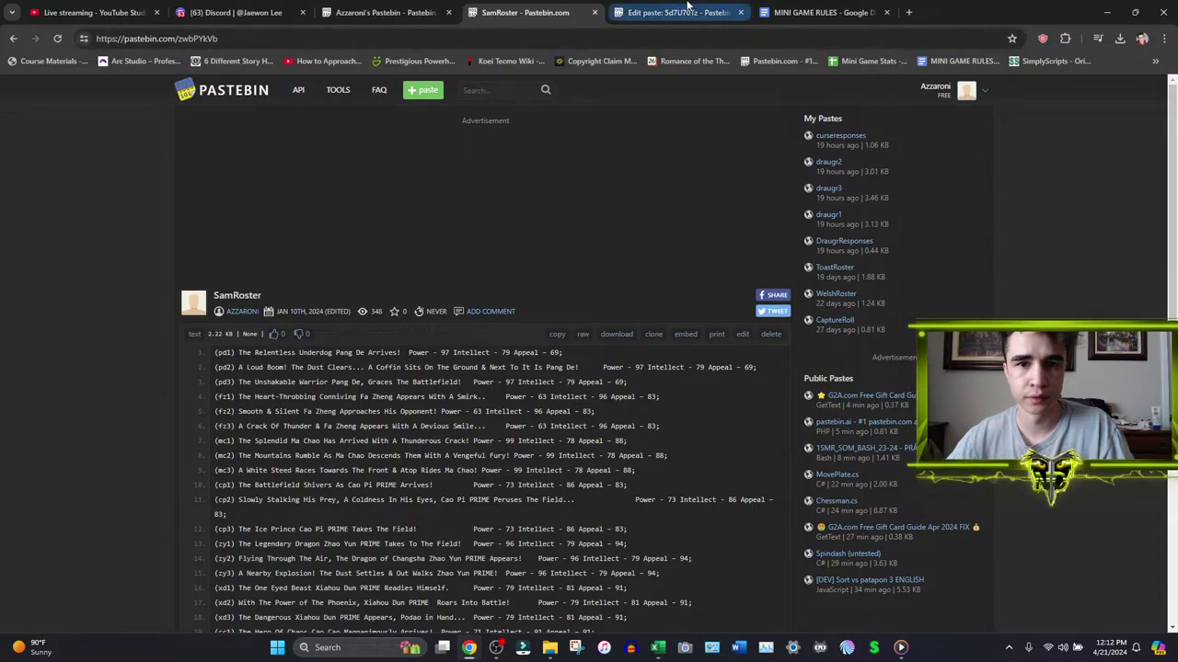
{"action": "scroll", "coordinate": [428, 334], "scroll_direction": "down", "scroll_amount": 3}
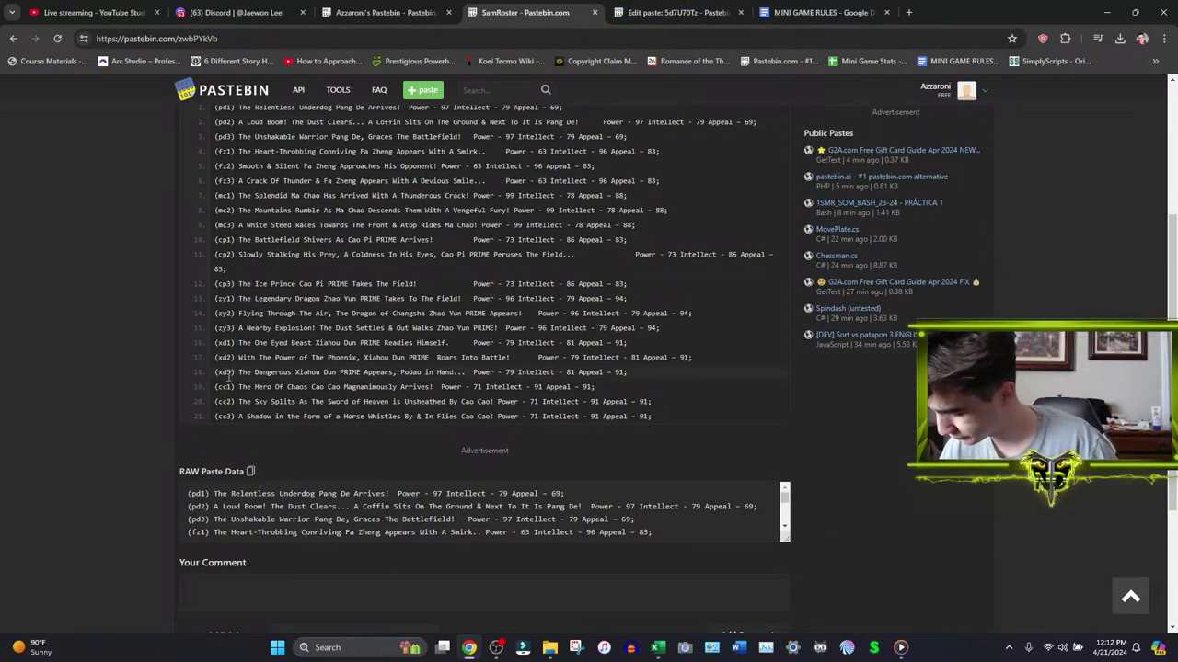
{"action": "left_click", "coordinate": [409, 12]}
{"action": "left_click", "coordinate": [602, 18]}
{"action": "left_click", "coordinate": [595, 12]}
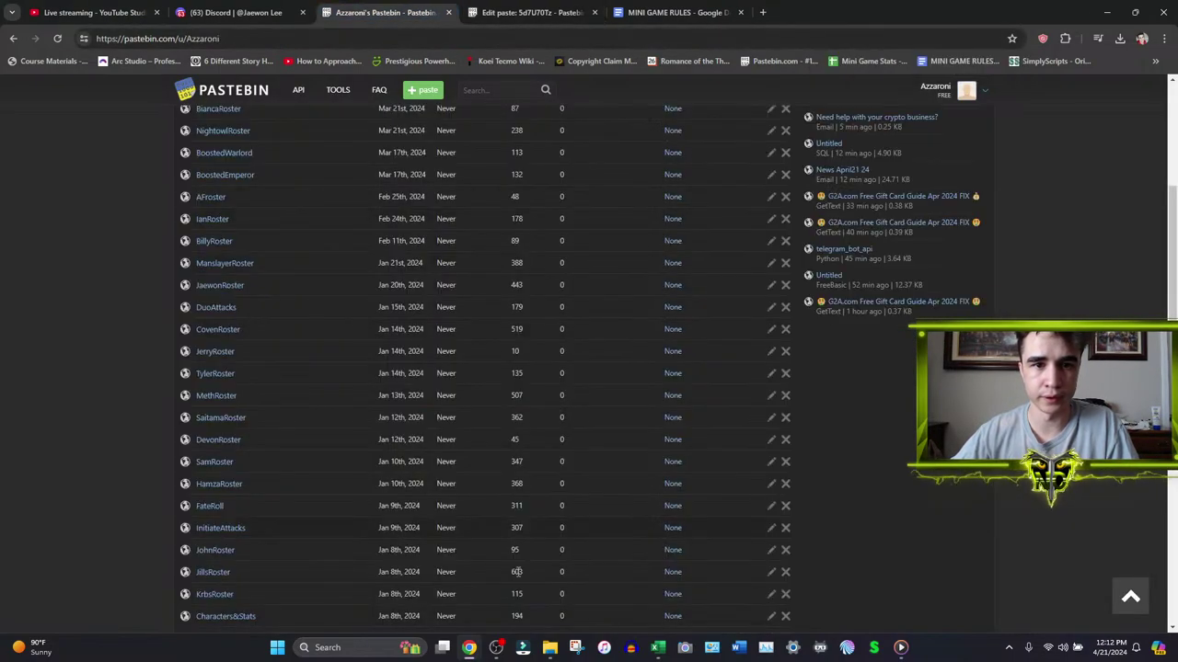
- Return to the Mini Game Stats workbook, change the roster heading in M24 to METH-8, and remove its red fill
{"action": "left_click", "coordinate": [658, 647]}
{"action": "scroll", "coordinate": [570, 242], "scroll_direction": "down", "scroll_amount": 3}
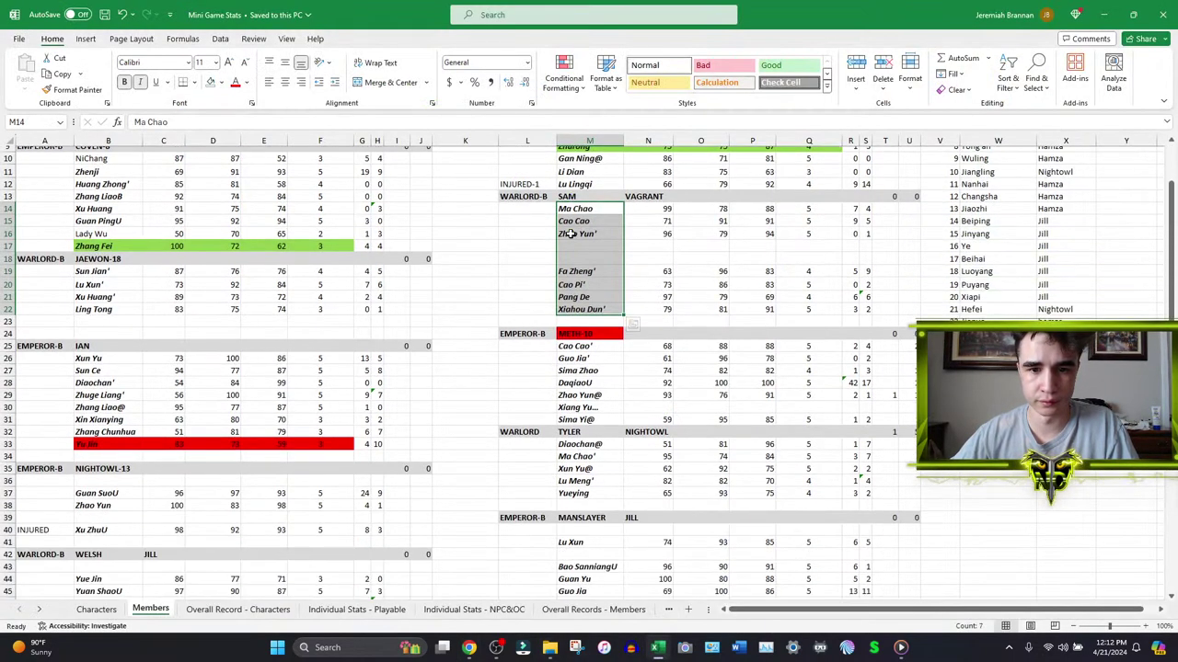
{"action": "left_click", "coordinate": [603, 322]}
{"action": "left_click", "coordinate": [605, 333]}
{"action": "key", "text": "ctrl+Down"}
{"action": "key", "text": "ctrl+Up"}
{"action": "double_click", "coordinate": [608, 333]}
{"action": "key", "text": "BackSpace"}
{"action": "key", "text": "BackSpace"}
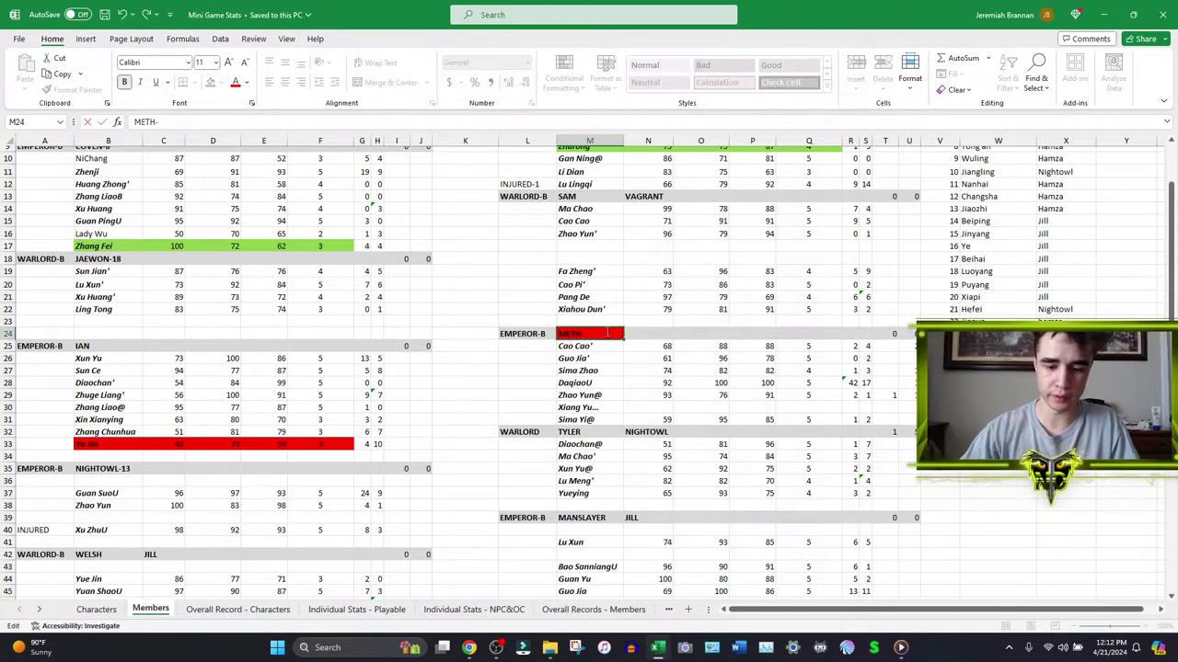
{"action": "key", "text": "ctrl+Return"}
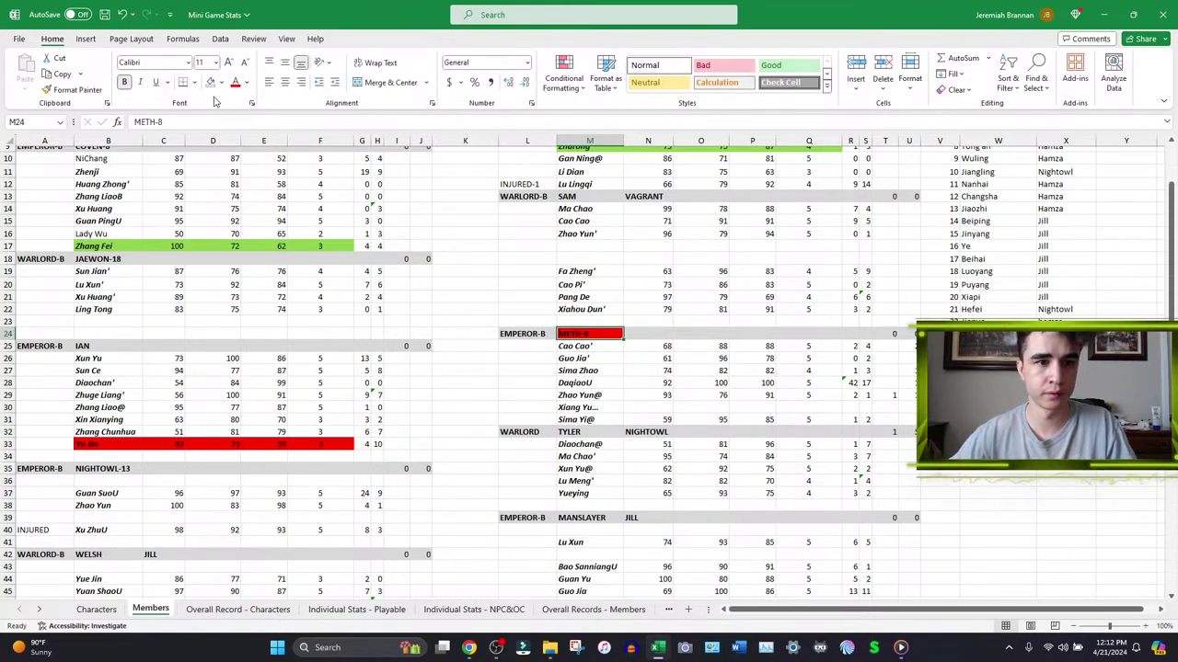
{"action": "left_click", "coordinate": [221, 82]}
{"action": "left_click", "coordinate": [218, 149]}
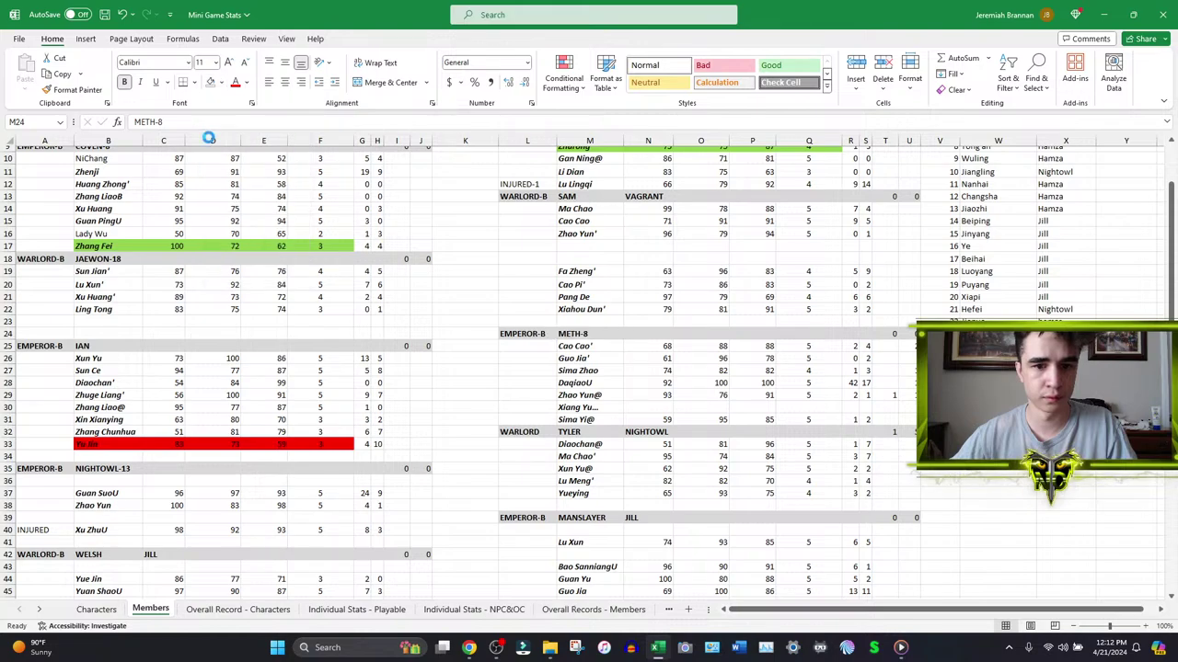
- Fold Cao Cao's L© entry in Meth's roster into S25 using the losses formula from S14, and clear U25
{"action": "scroll", "coordinate": [631, 355], "scroll_direction": "down", "scroll_amount": 1}
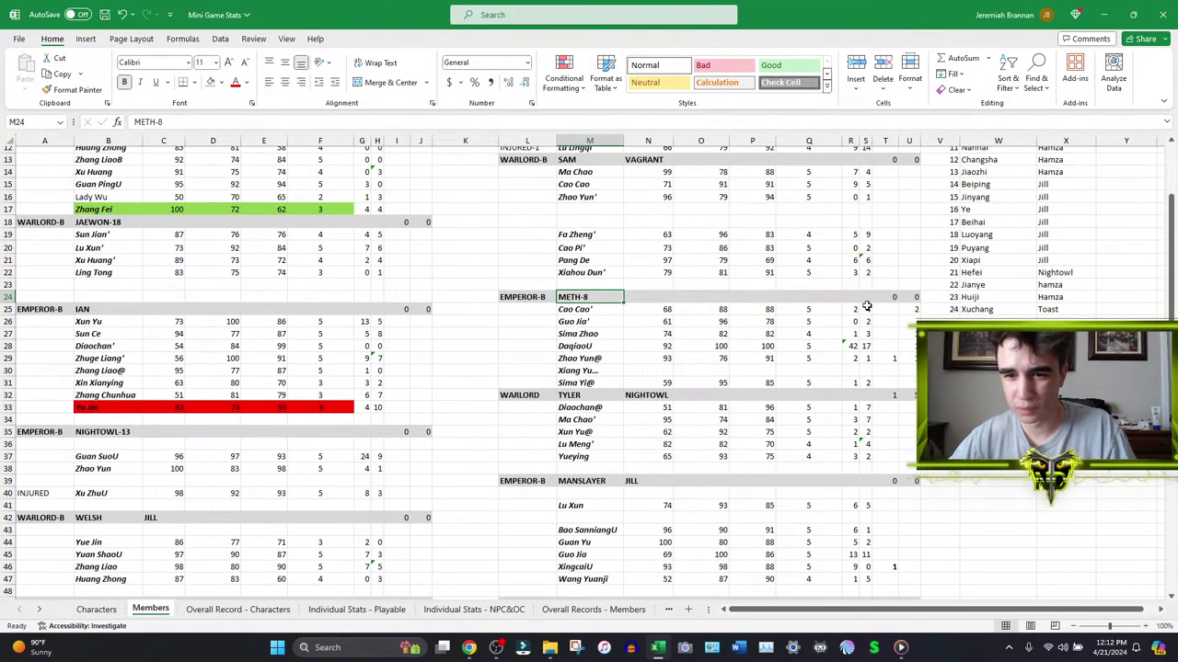
{"action": "left_click", "coordinate": [866, 173]}
{"action": "key", "text": "ctrl+c"}
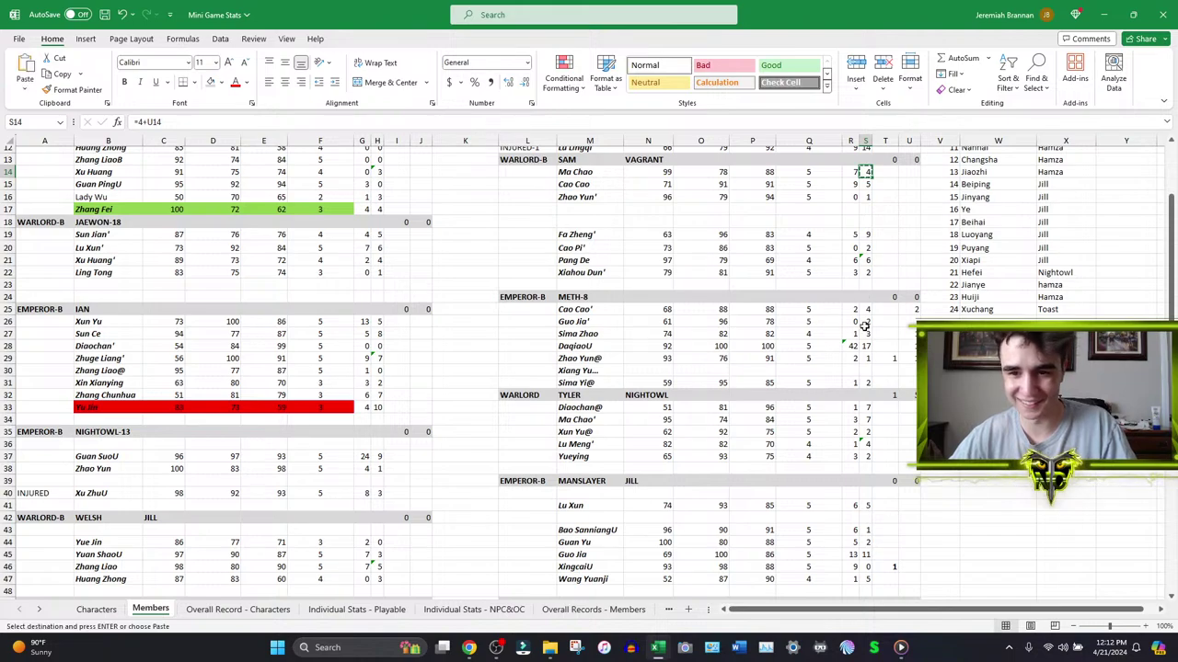
{"action": "left_click", "coordinate": [908, 310]}
{"action": "key", "text": "ctrl+v"}
{"action": "key", "text": "ctrl+z"}
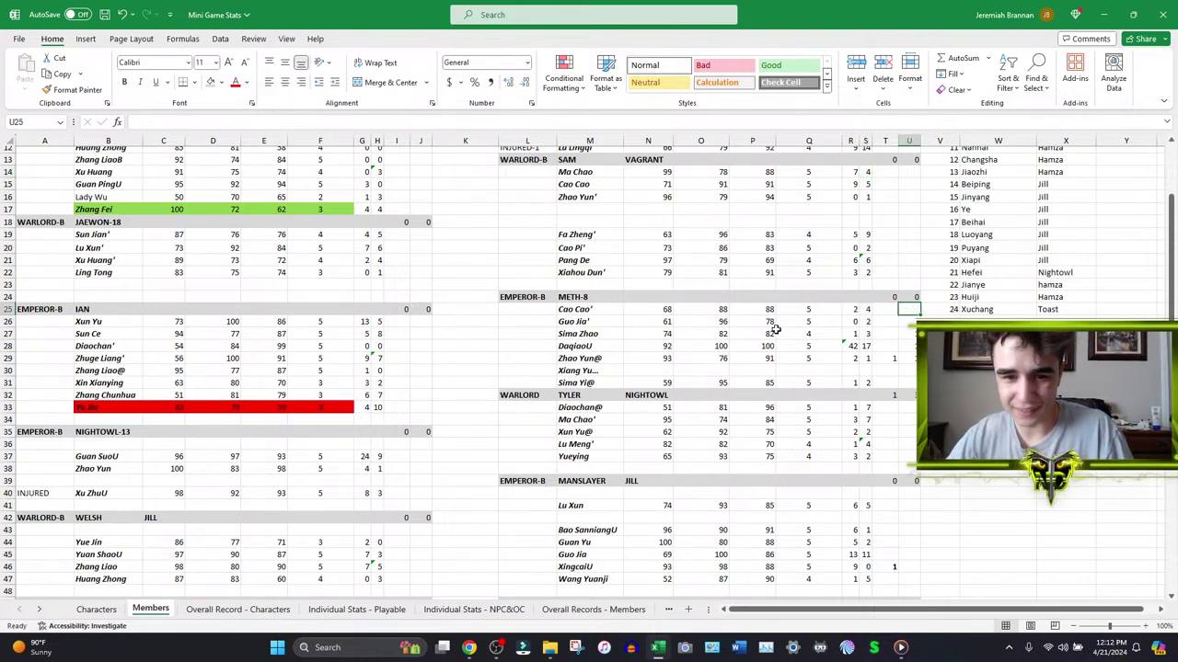
- Fold Sima Zhao's L© entry in the METH-8 roster into S27 using the formula from R22, and clear U27
{"action": "left_click", "coordinate": [854, 272]}
{"action": "key", "text": "ctrl+c"}
{"action": "left_click", "coordinate": [909, 334]}
{"action": "key", "text": "ctrl+v"}
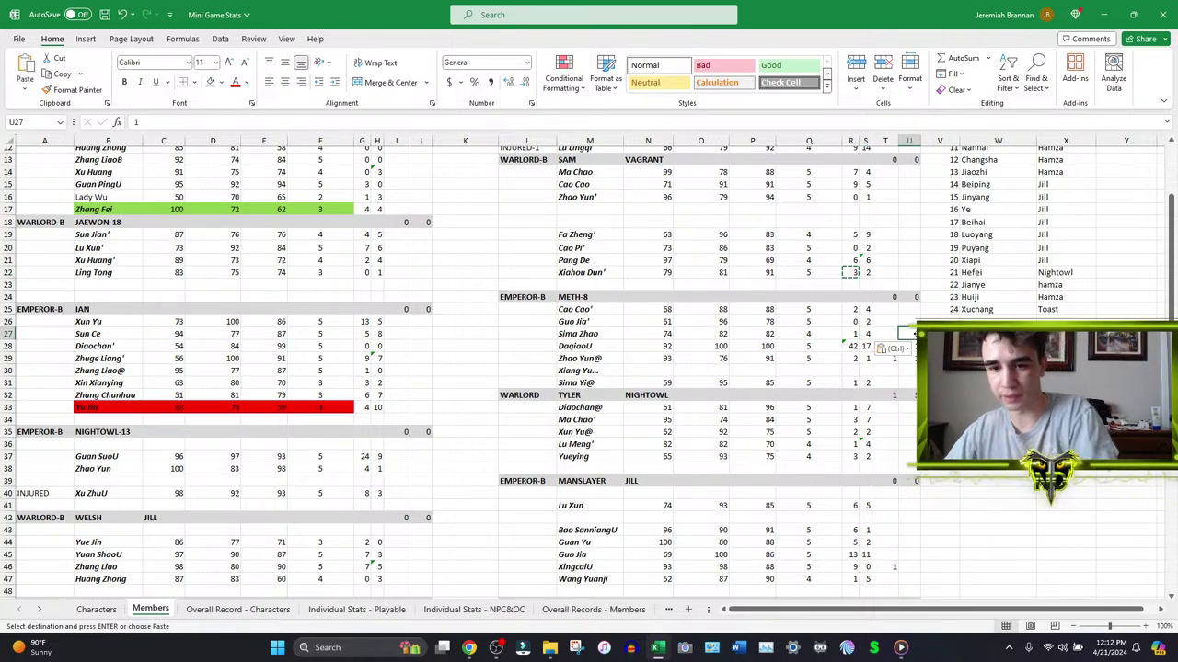
{"action": "key", "text": "Escape"}
- Fold DaqiaoU's L© entry into the losses by changing S28 to =17+U28, and clear U28
{"action": "left_click", "coordinate": [869, 346]}
{"action": "type", "text": "=16+U28"}
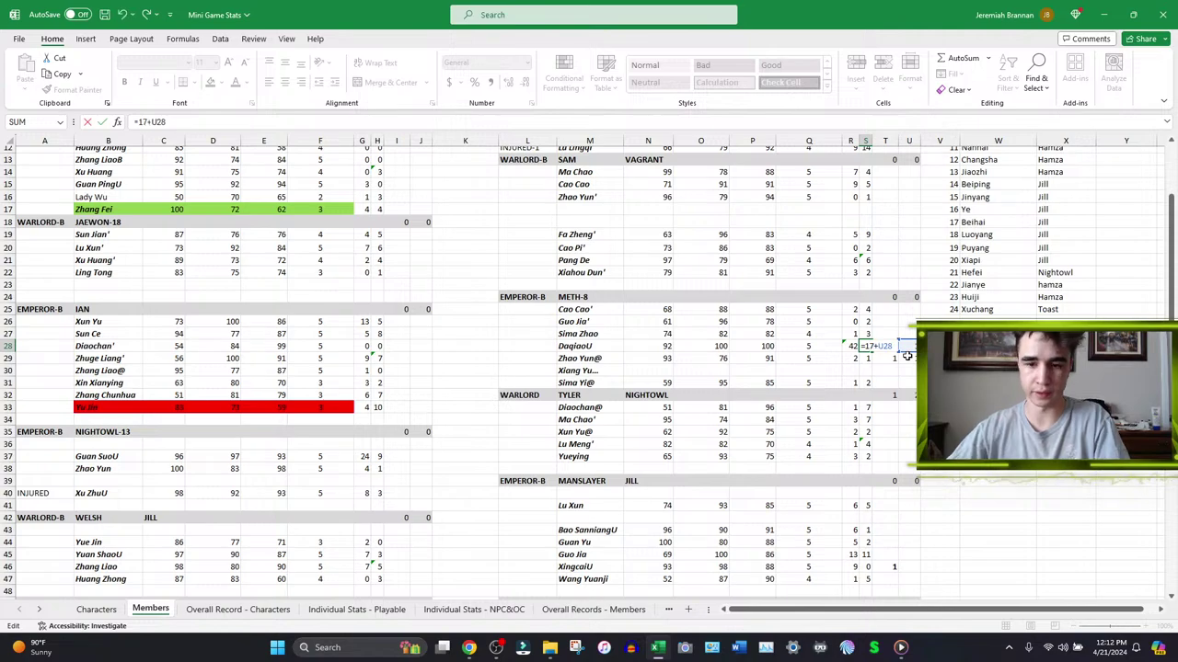
{"action": "key", "text": "Return"}
{"action": "left_click", "coordinate": [910, 346]}
- Fold Zhao Yun@'s W© and L© entries into R29 and S29 using the formulas from R25 and R27, and clear T29 and U29
{"action": "left_click", "coordinate": [850, 309]}
{"action": "key", "text": "ctrl+c"}
{"action": "left_click", "coordinate": [851, 358]}
{"action": "key", "text": "ctrl+v"}
{"action": "left_click", "coordinate": [890, 361]}
{"action": "key", "text": "Delete"}
{"action": "left_click", "coordinate": [850, 334]}
{"action": "key", "text": "ctrl+c"}
{"action": "left_click", "coordinate": [866, 358]}
{"action": "key", "text": "ctrl+v"}
{"action": "left_click", "coordinate": [907, 361]}
{"action": "key", "text": "Delete"}
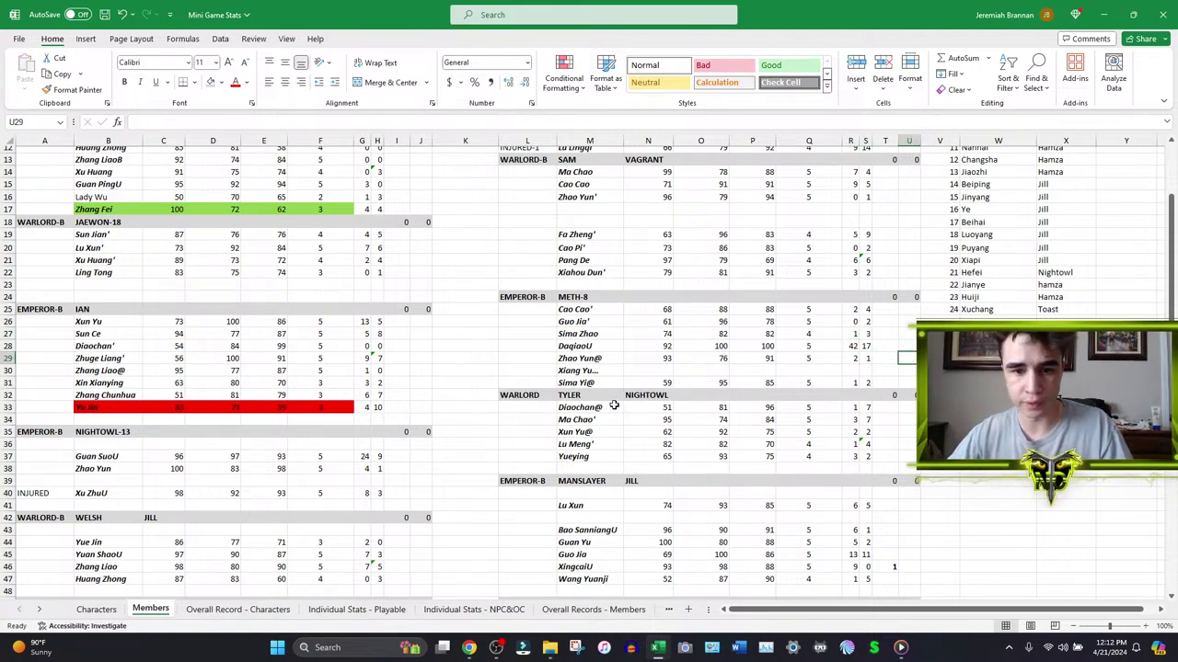
- Clear Xiang Yu's row M30:U30 from the METH-8 roster
{"action": "left_click_drag", "start_coordinate": [561, 369], "coordinate": [947, 371]}
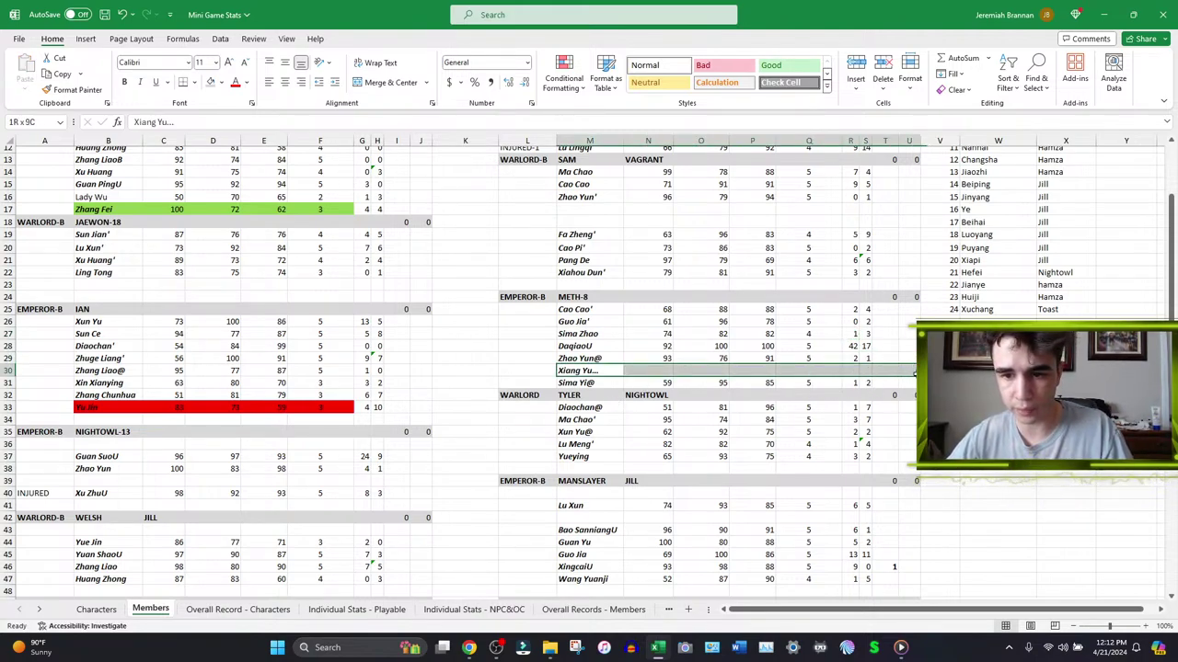
{"action": "key", "text": "Delete"}
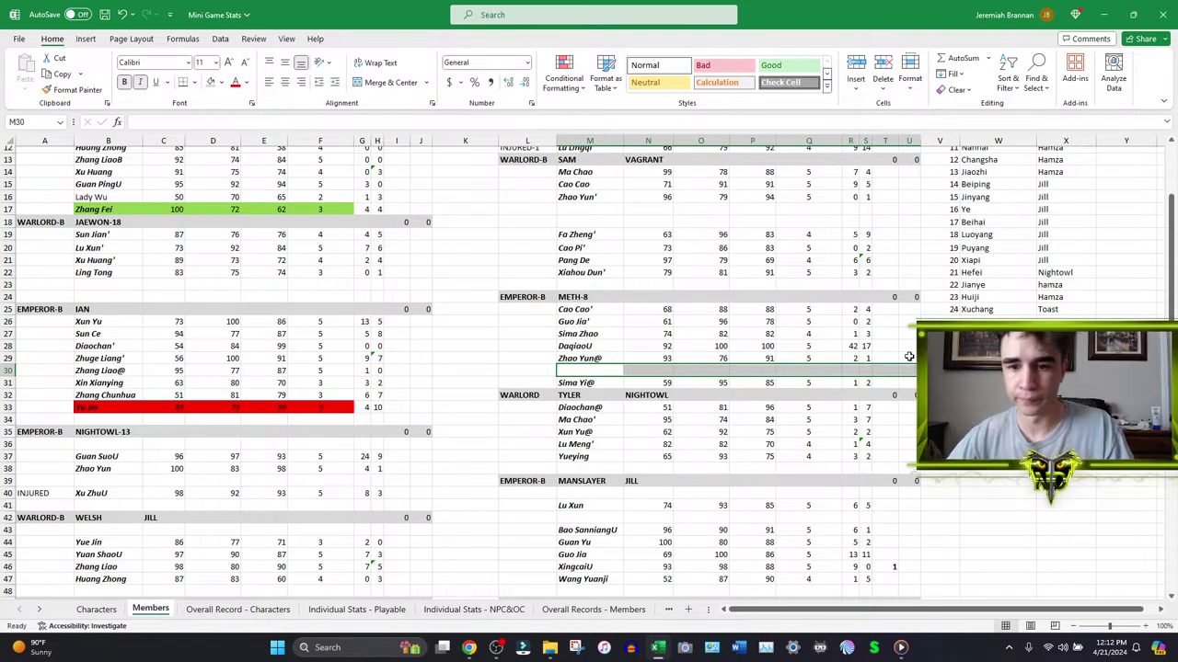
{"action": "left_click", "coordinate": [907, 345]}
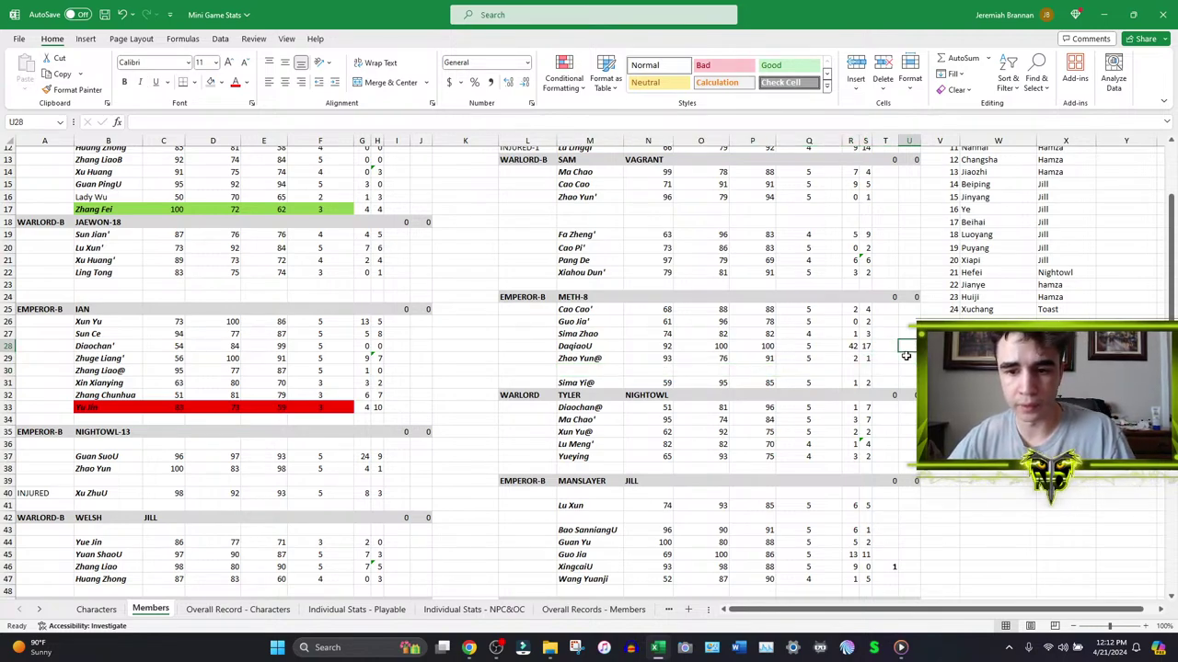
- Review the METH-8 characters in M25:M31, switch to Chrome, and open the MethRoster paste from the Pastebin list
{"action": "left_click_drag", "start_coordinate": [598, 309], "coordinate": [607, 383]}
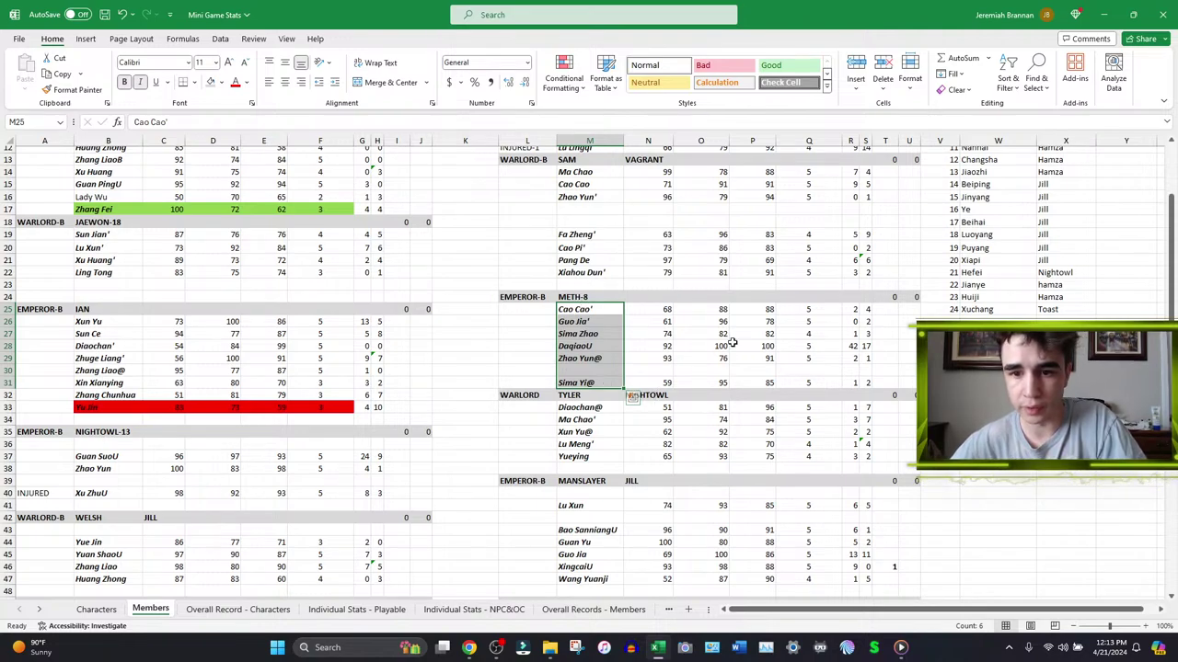
{"action": "left_click", "coordinate": [469, 647]}
{"action": "left_click", "coordinate": [235, 12]}
{"action": "left_click", "coordinate": [385, 12]}
{"action": "scroll", "coordinate": [226, 389], "scroll_direction": "down", "scroll_amount": 1}
{"action": "scroll", "coordinate": [311, 170], "scroll_direction": "up", "scroll_amount": 3}
{"action": "scroll", "coordinate": [184, 324], "scroll_direction": "down", "scroll_amount": 3}
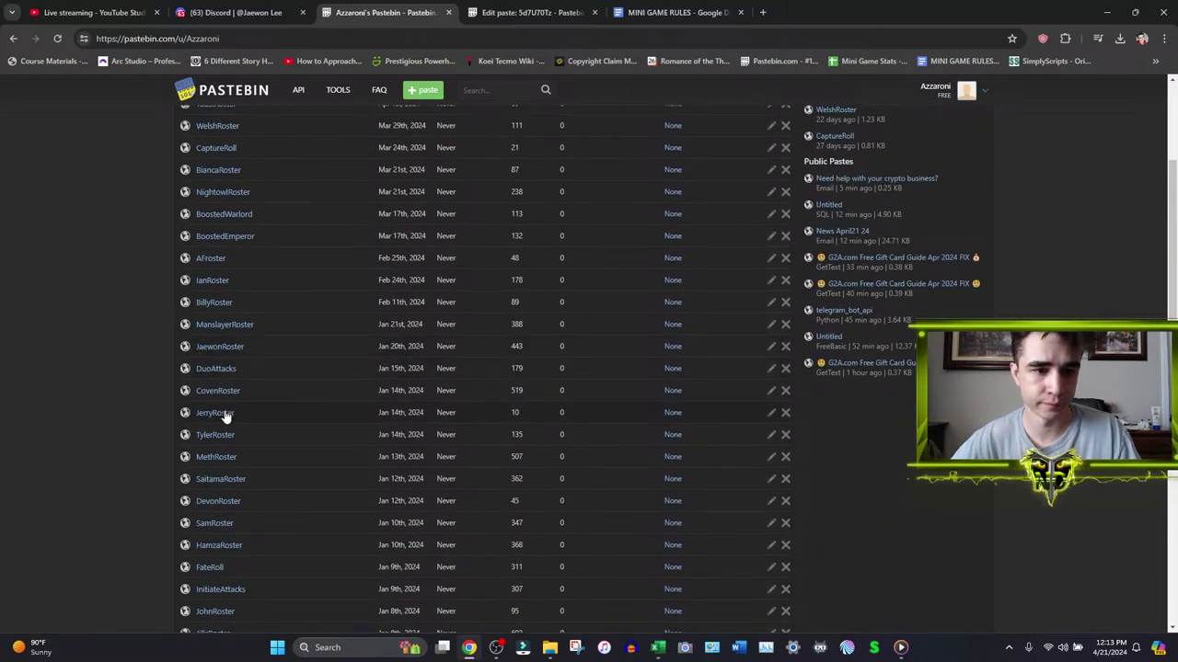
{"action": "middle_click", "coordinate": [221, 455]}
{"action": "left_click", "coordinate": [526, 12]}
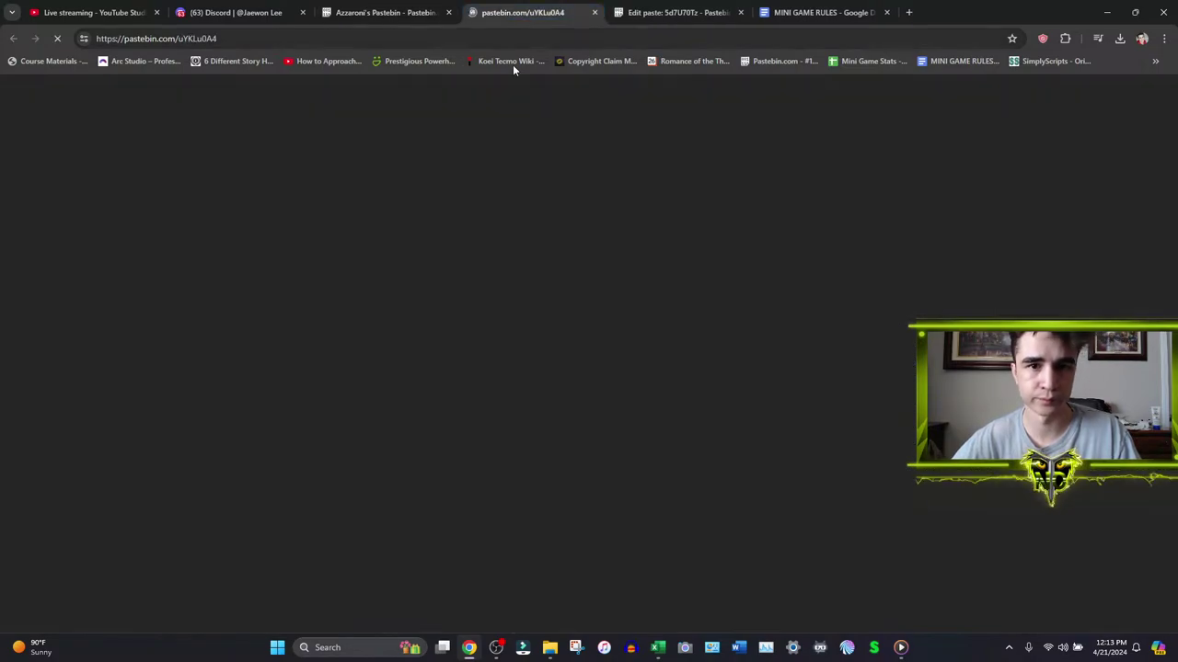
{"action": "scroll", "coordinate": [375, 363], "scroll_direction": "down", "scroll_amount": 2}
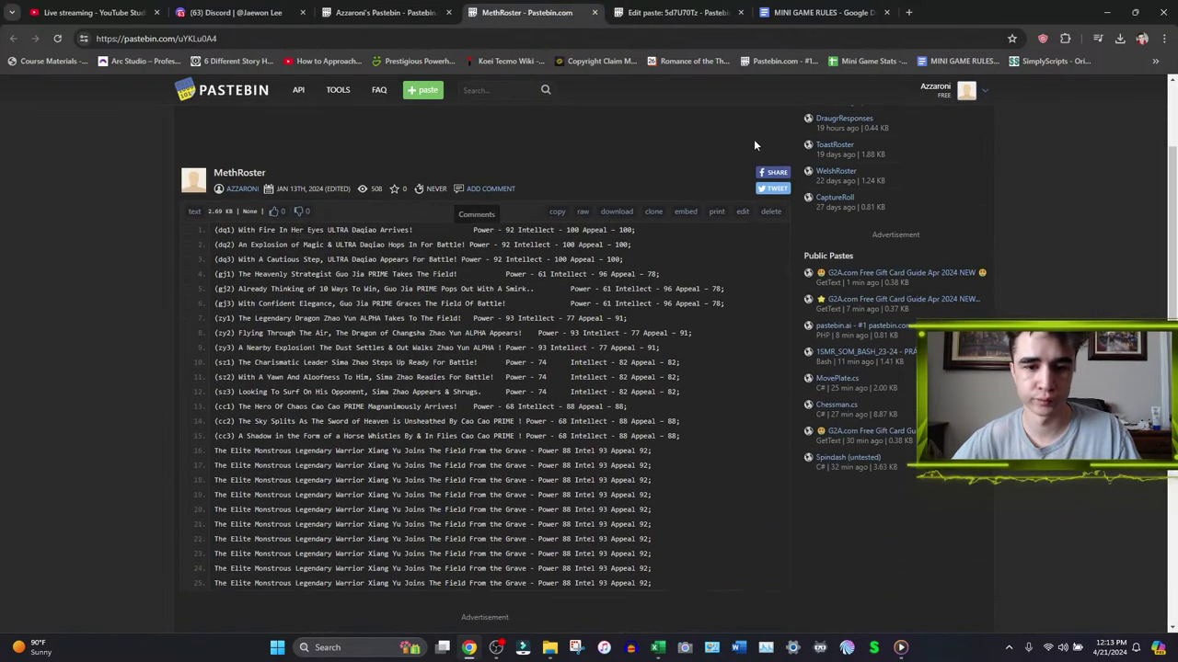
- Edit the MethRoster paste to delete all the Xiang Yu lines below the cc3 line, and save it
{"action": "left_click", "coordinate": [743, 211]}
{"action": "left_click_drag", "start_coordinate": [661, 452], "coordinate": [103, 339]}
{"action": "key", "text": "BackSpace"}
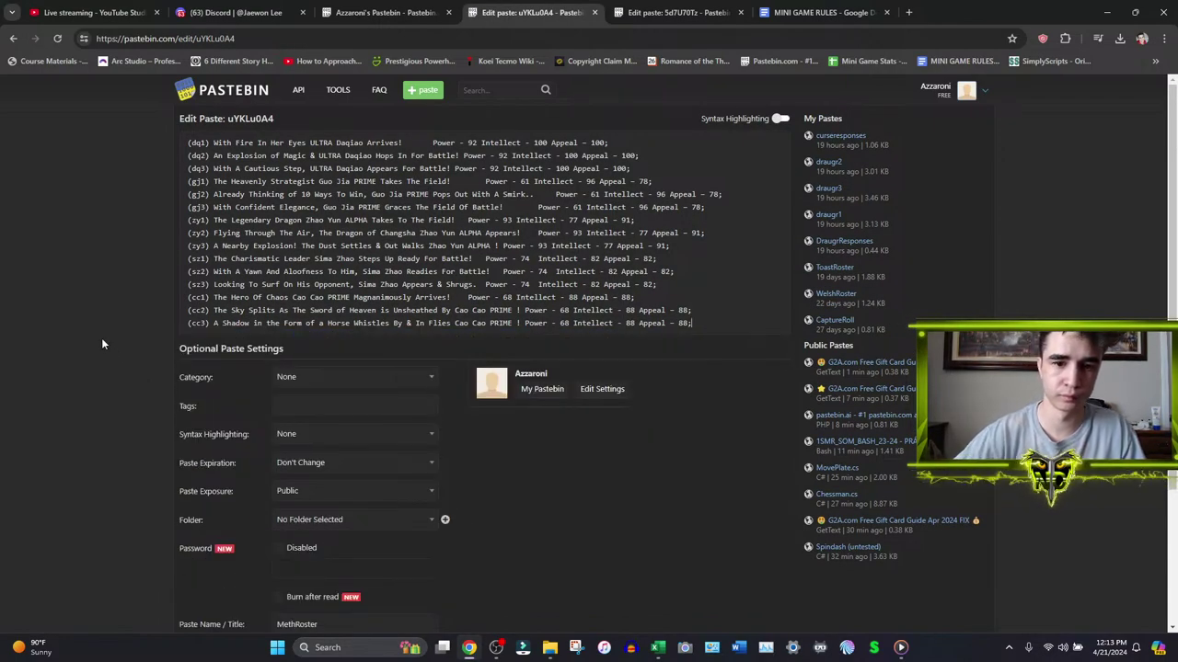
{"action": "scroll", "coordinate": [255, 511], "scroll_direction": "down", "scroll_amount": 2}
{"action": "left_click", "coordinate": [311, 469]}
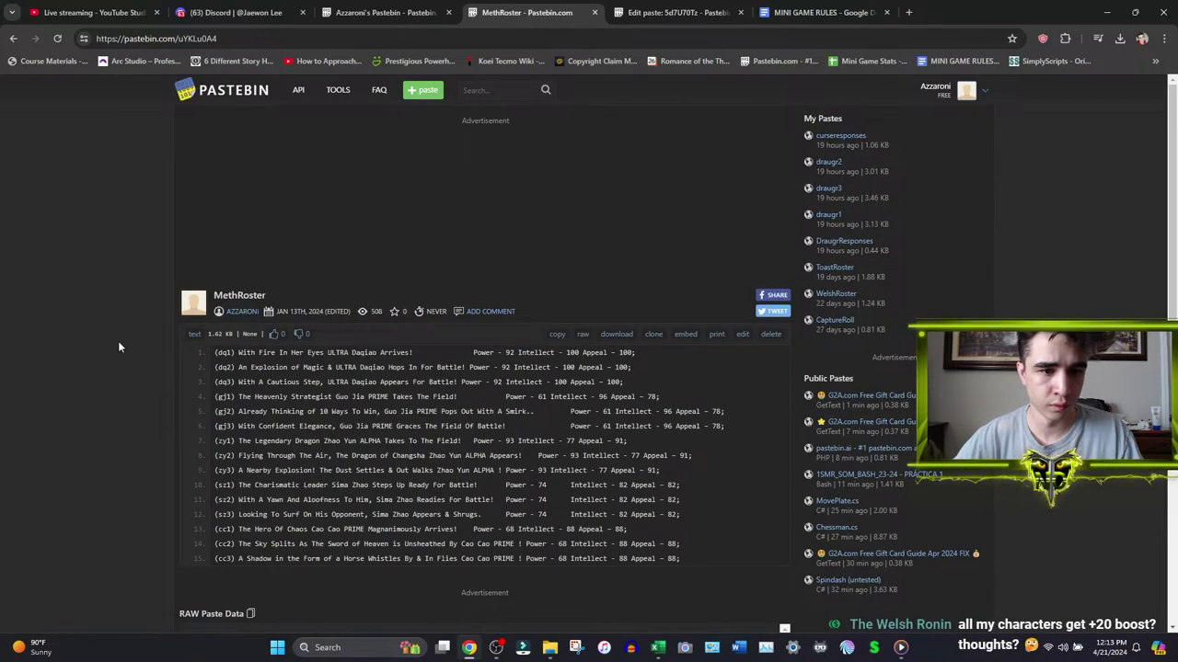
- Return to the Mini Game Stats workbook and clear Sima Yi@'s row M31:U31 from the METH-8 roster
{"action": "left_click", "coordinate": [658, 647]}
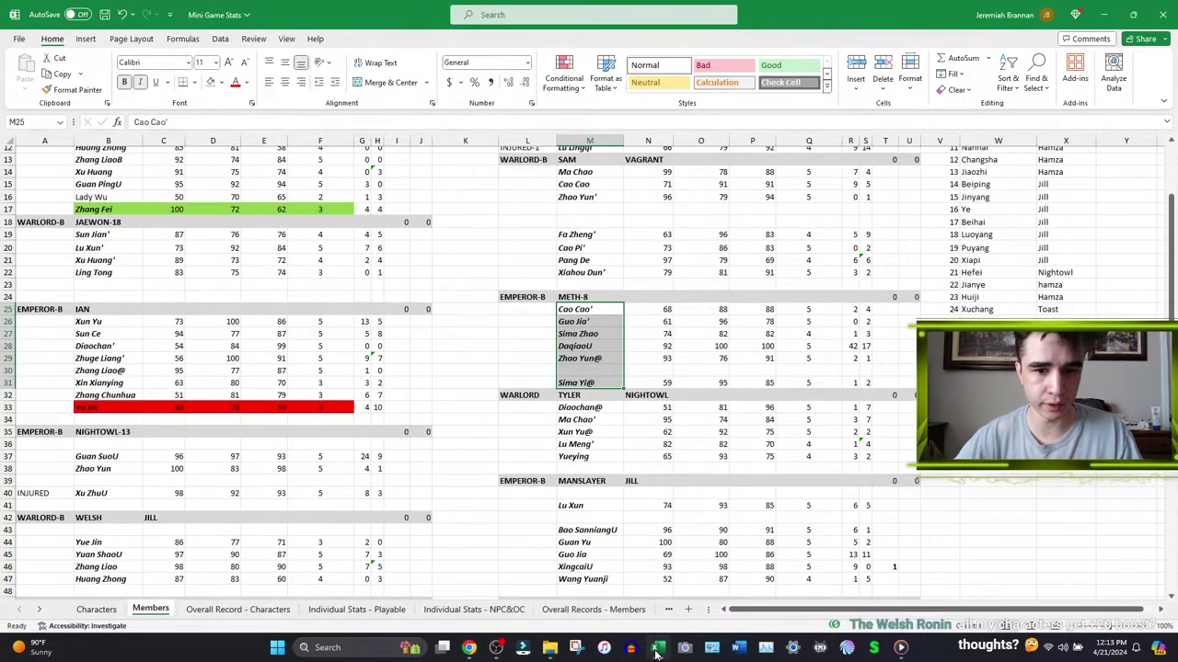
{"action": "left_click", "coordinate": [657, 650]}
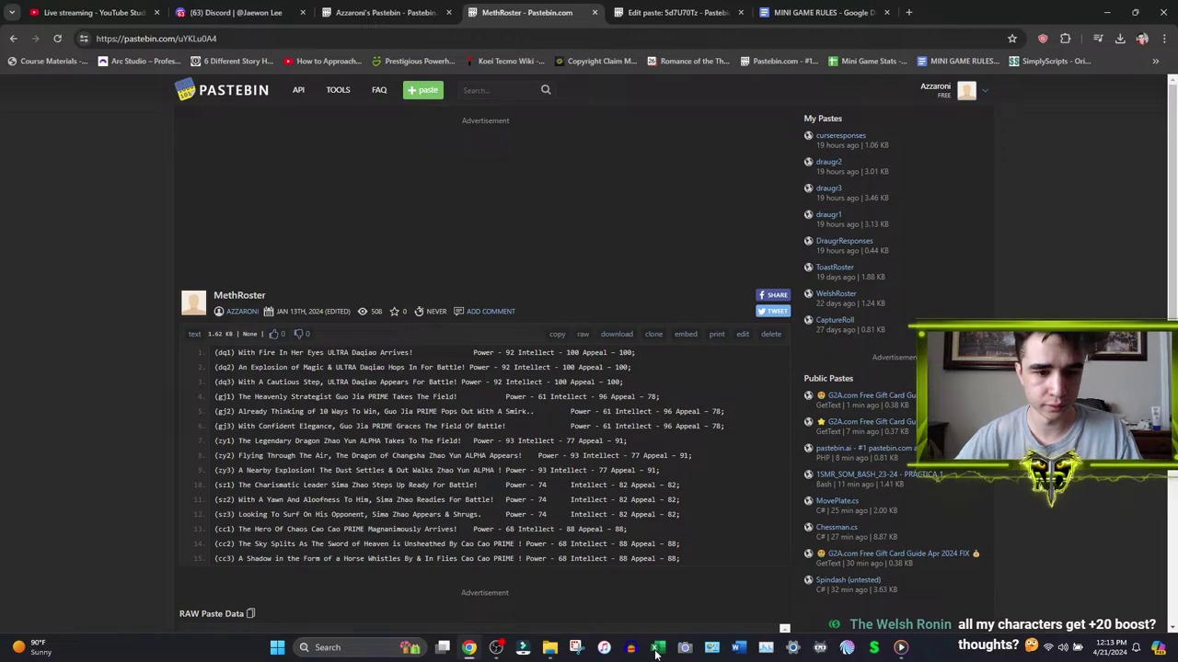
{"action": "left_click", "coordinate": [657, 649]}
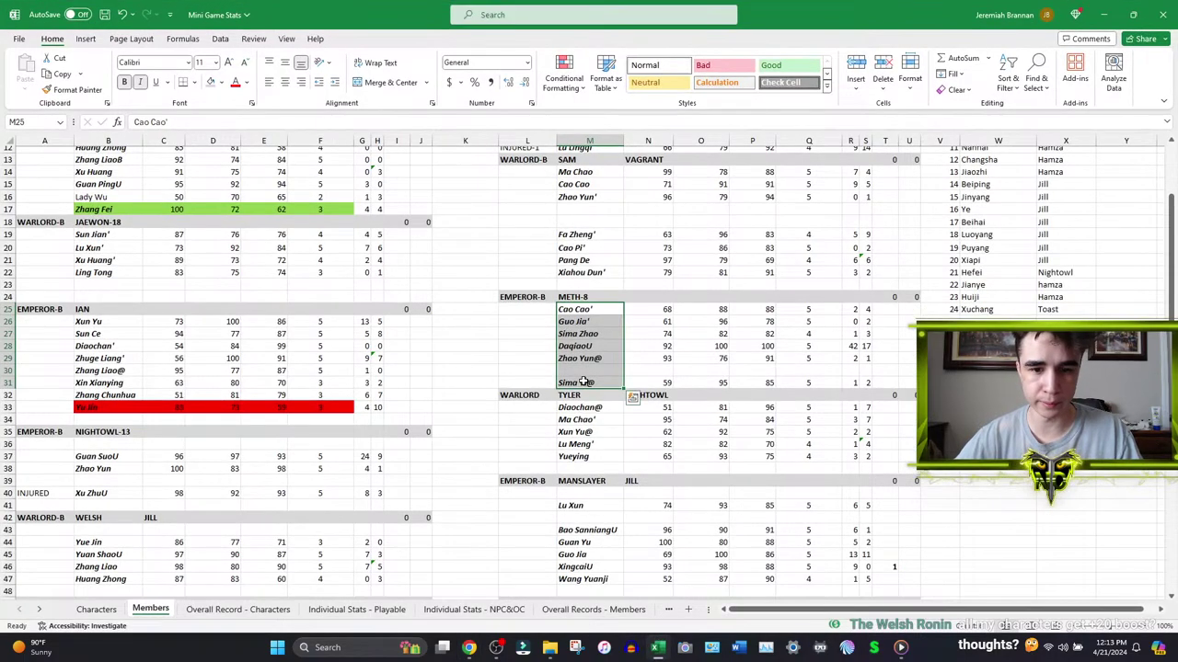
{"action": "scroll", "coordinate": [530, 373], "scroll_direction": "down", "scroll_amount": 5}
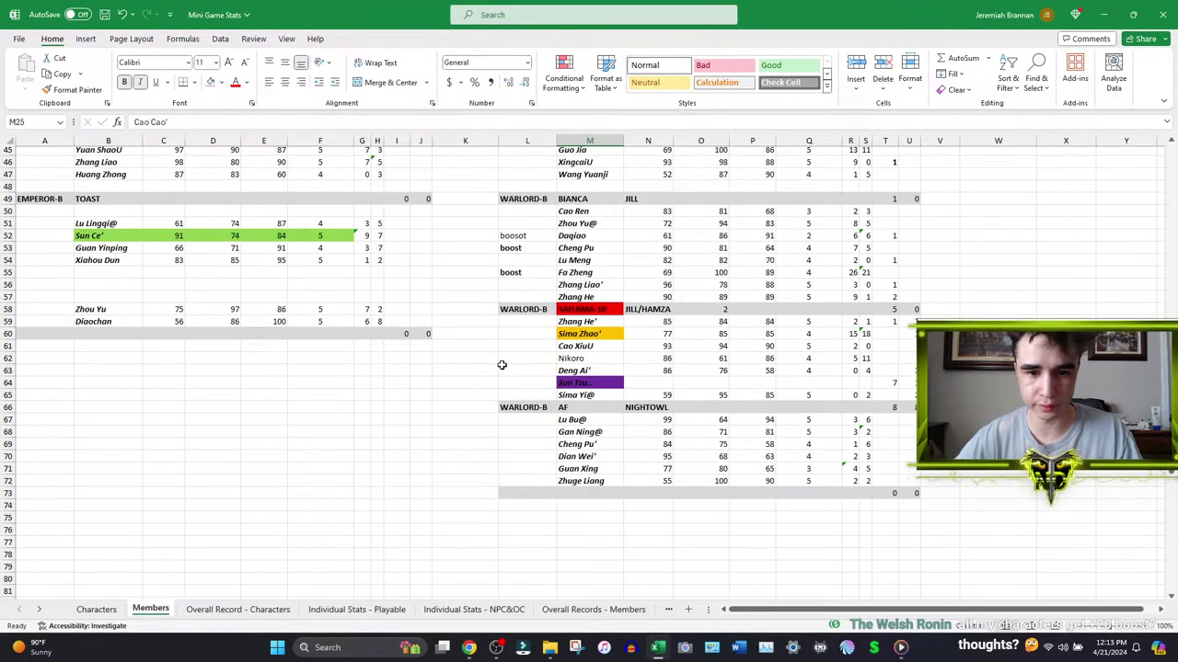
{"action": "scroll", "coordinate": [502, 365], "scroll_direction": "up", "scroll_amount": 7}
{"action": "scroll", "coordinate": [583, 344], "scroll_direction": "up", "scroll_amount": 2}
{"action": "left_click_drag", "start_coordinate": [573, 309], "coordinate": [914, 306]}
{"action": "key", "text": "Delete"}
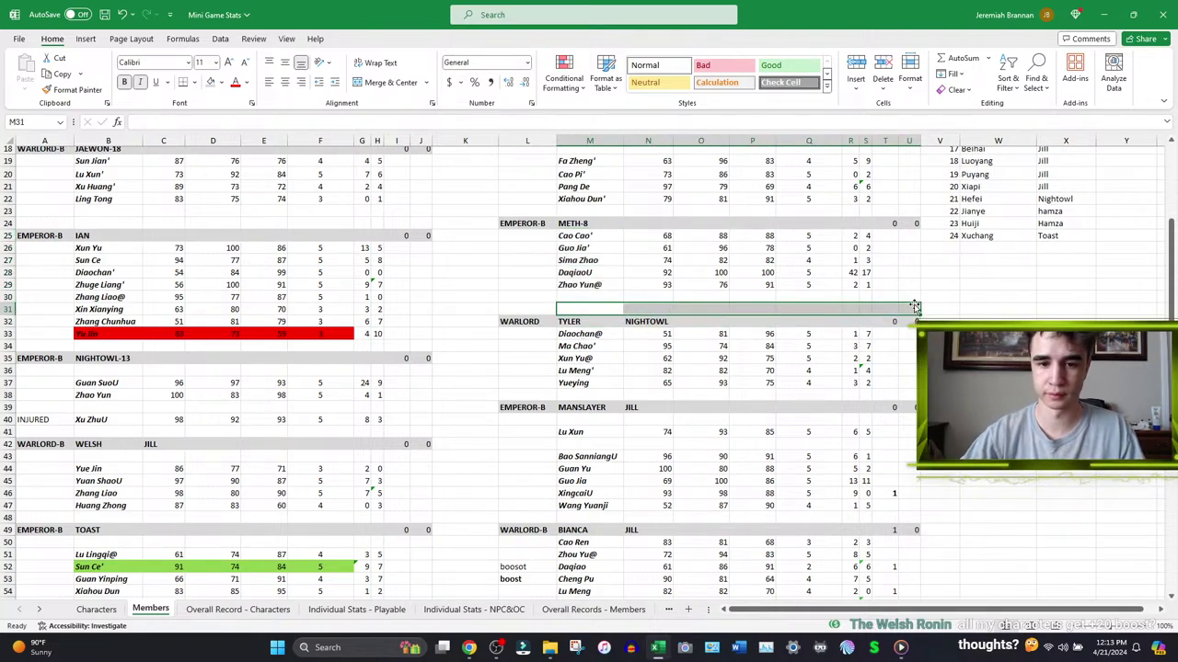
- Switch to Chrome and close the MethRoster paste, keeping the Pastebin list open
{"action": "left_click", "coordinate": [471, 650]}
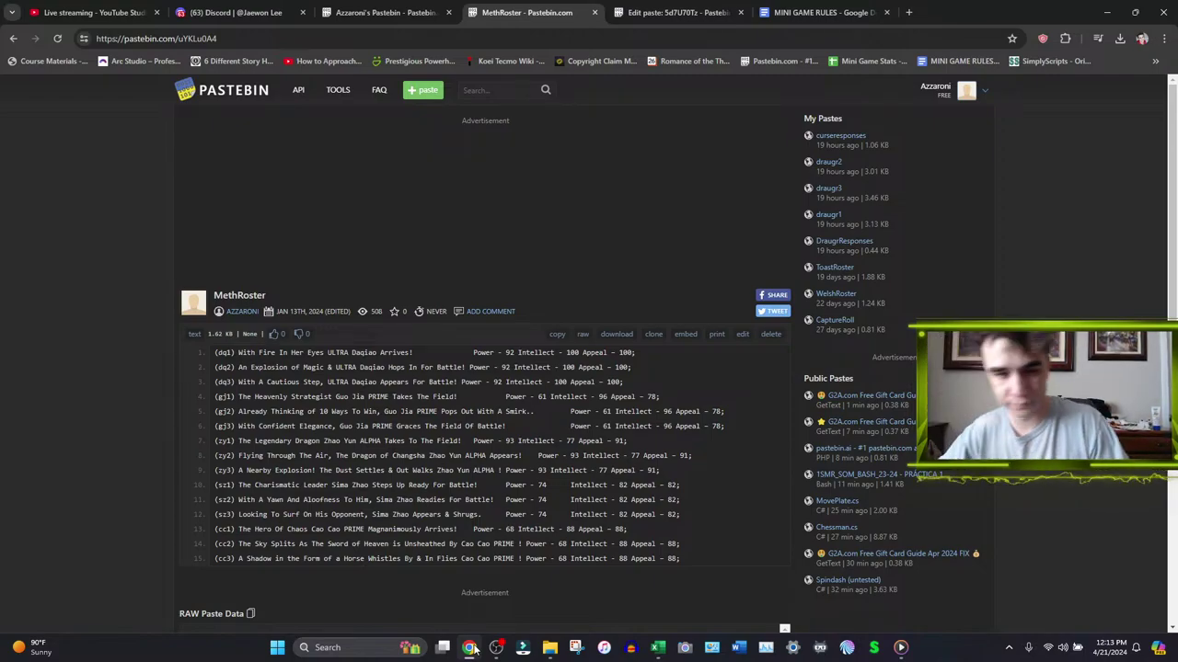
{"action": "left_click", "coordinate": [387, 12]}
{"action": "left_click", "coordinate": [594, 12]}
{"action": "left_click", "coordinate": [658, 647]}
{"action": "scroll", "coordinate": [538, 294], "scroll_direction": "down", "scroll_amount": 3}
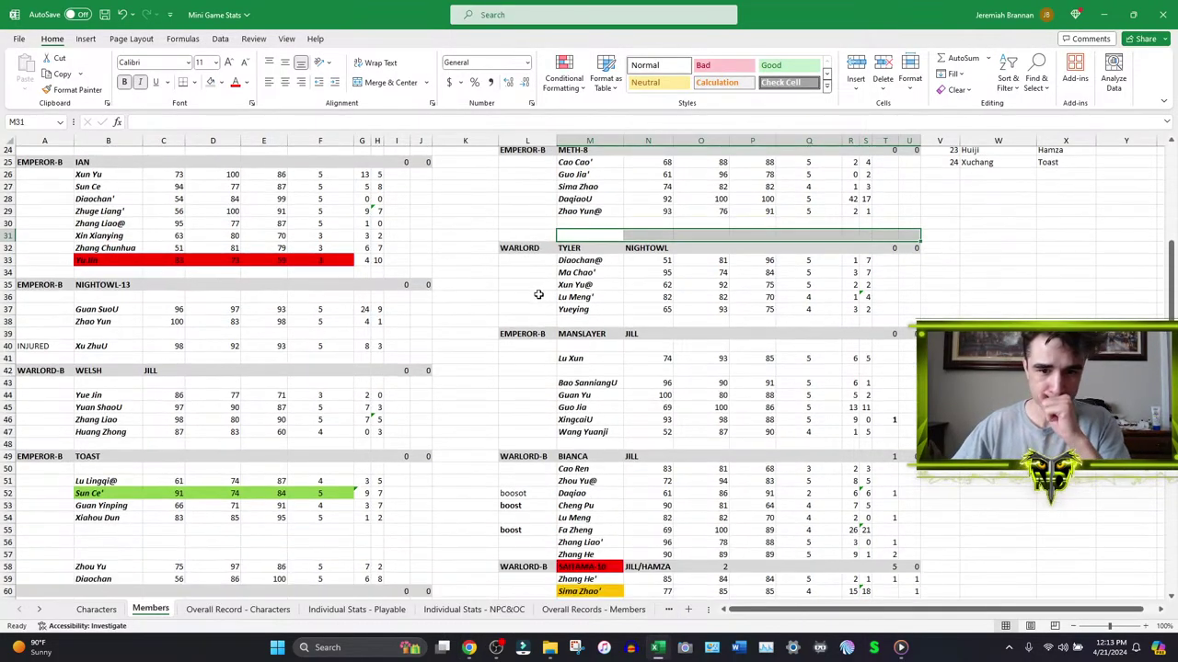
{"action": "scroll", "coordinate": [538, 295], "scroll_direction": "down", "scroll_amount": 1}
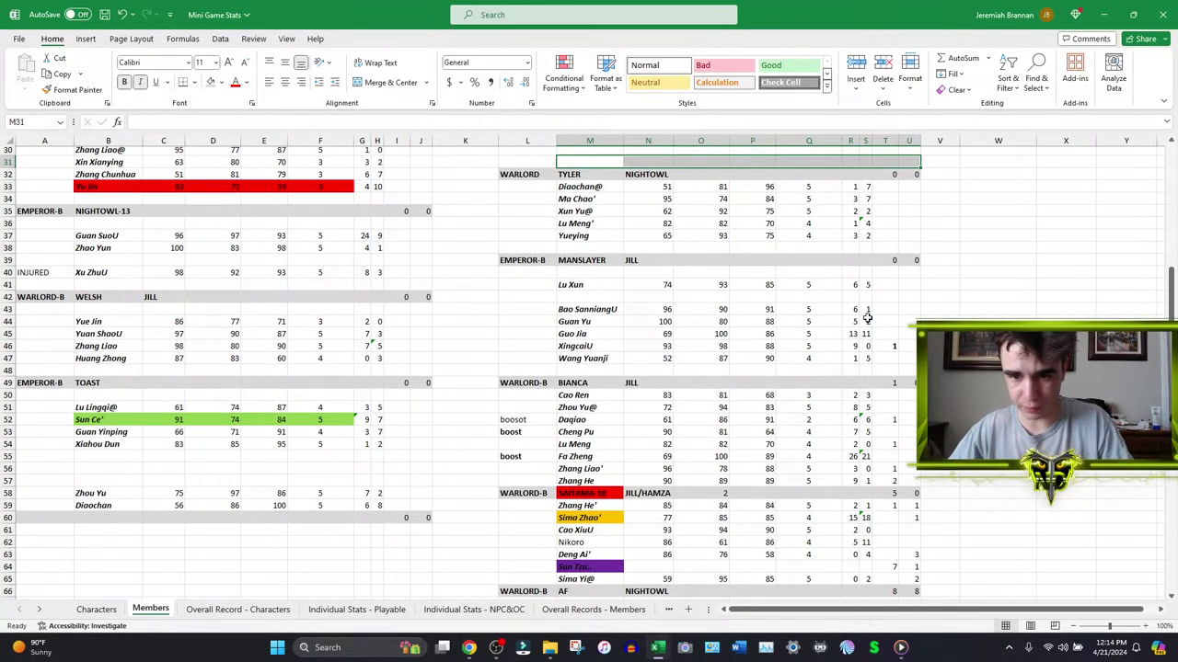
{"action": "scroll", "coordinate": [864, 317], "scroll_direction": "up", "scroll_amount": 6}
{"action": "left_click", "coordinate": [865, 236]}
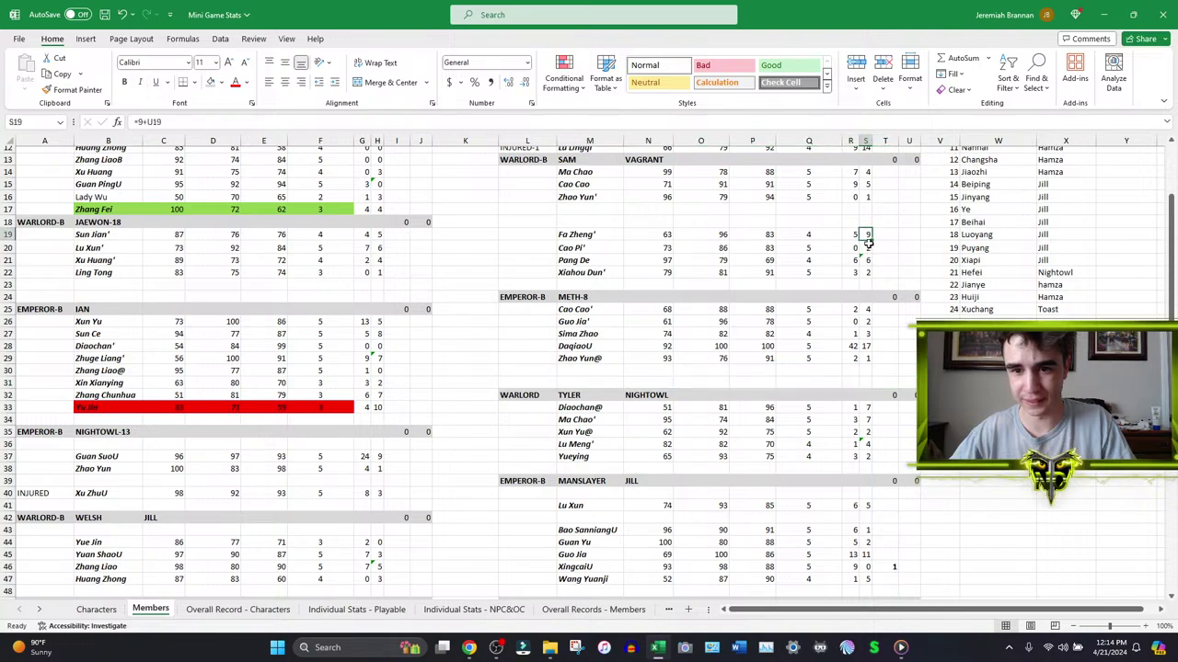
{"action": "key", "text": "ctrl+c"}
{"action": "scroll", "coordinate": [860, 276], "scroll_direction": "down", "scroll_amount": 7}
{"action": "left_click", "coordinate": [883, 309]}
{"action": "key", "text": "Escape"}
{"action": "scroll", "coordinate": [909, 333], "scroll_direction": "up", "scroll_amount": 1}
{"action": "scroll", "coordinate": [636, 345], "scroll_direction": "up", "scroll_amount": 1}
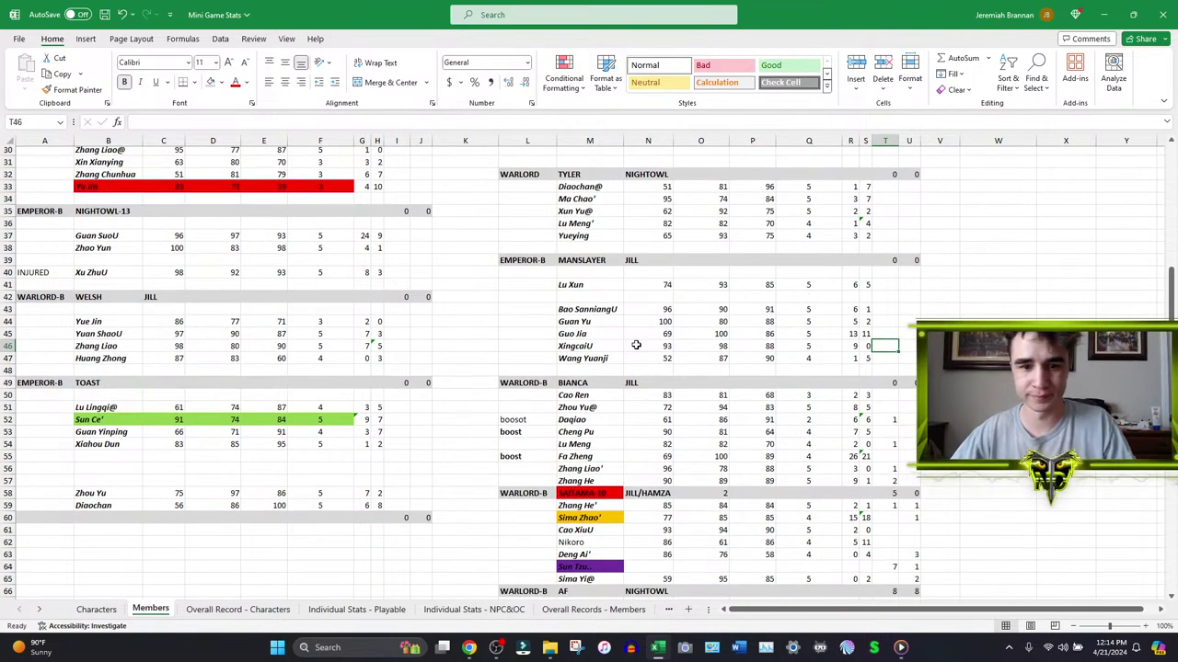
- Check the ManslayerRoster paste in Chrome, close it, and compare its character lines with M41:M47 in the workbook
{"action": "left_click", "coordinate": [468, 647]}
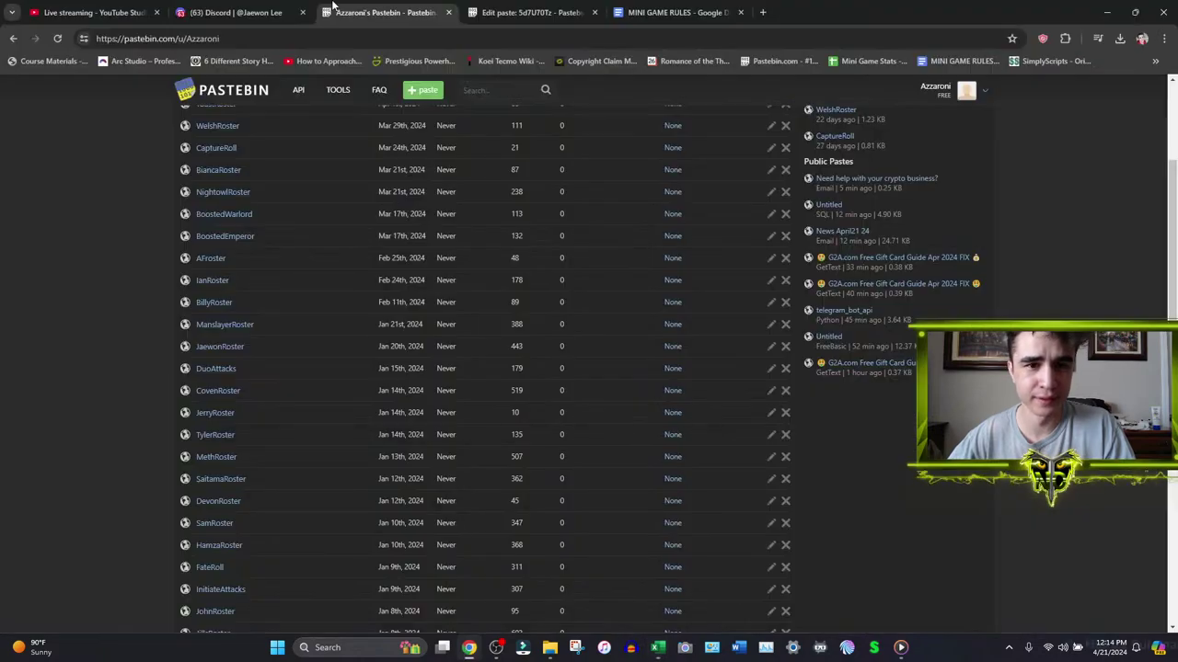
{"action": "scroll", "coordinate": [218, 241], "scroll_direction": "up", "scroll_amount": 1}
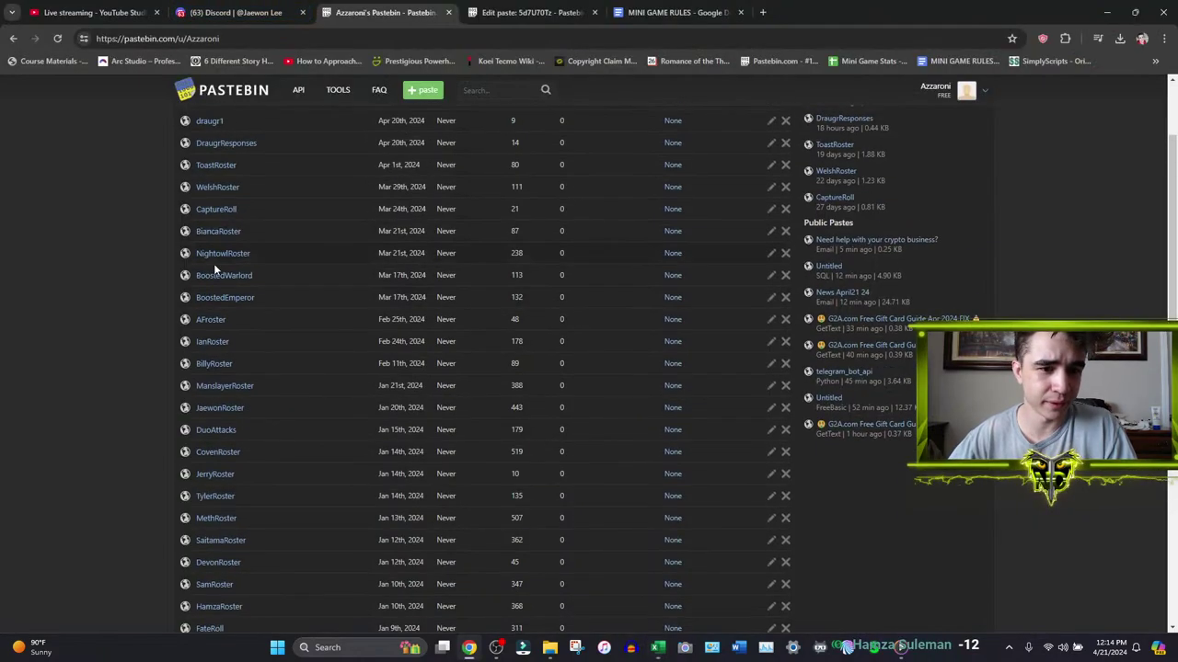
{"action": "middle_click", "coordinate": [235, 390]}
{"action": "left_click", "coordinate": [486, 8]}
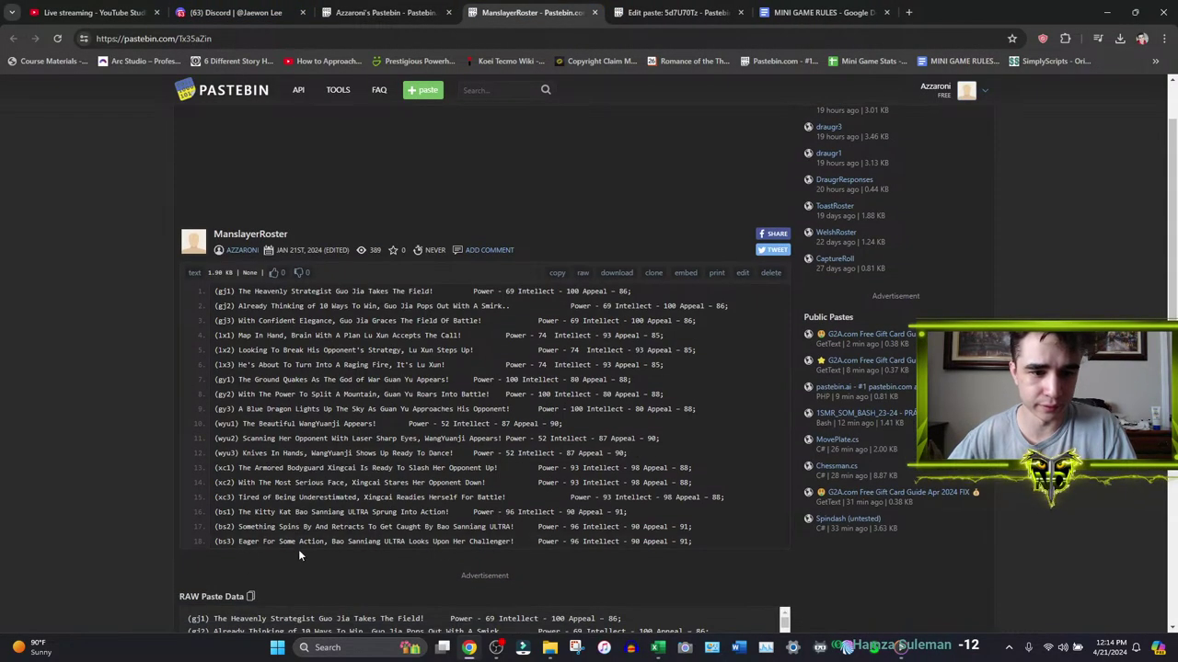
{"action": "left_click", "coordinate": [387, 12]}
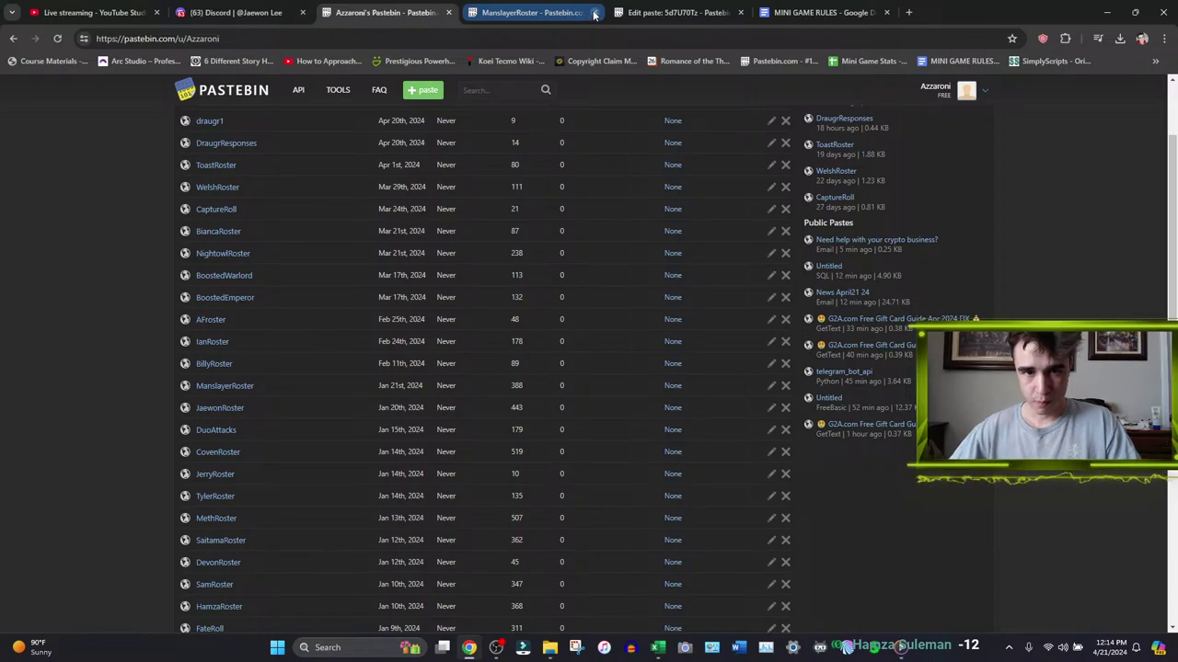
{"action": "left_click", "coordinate": [594, 13]}
{"action": "left_click", "coordinate": [657, 648]}
{"action": "left_click_drag", "start_coordinate": [571, 285], "coordinate": [570, 358]}
- Raise the stats of Daqiao, marked "boosot", to 62, 87 and 92 in N52:P52
{"action": "scroll", "coordinate": [571, 339], "scroll_direction": "down", "scroll_amount": 4}
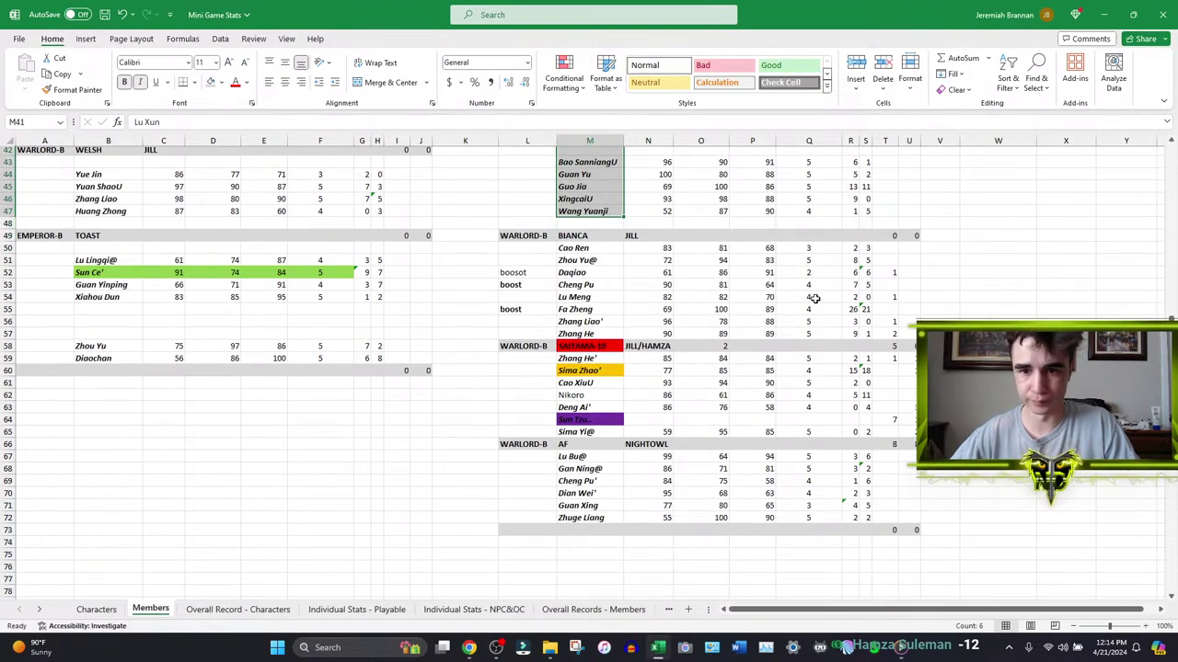
{"action": "left_click", "coordinate": [527, 248]}
{"action": "left_click", "coordinate": [649, 273]}
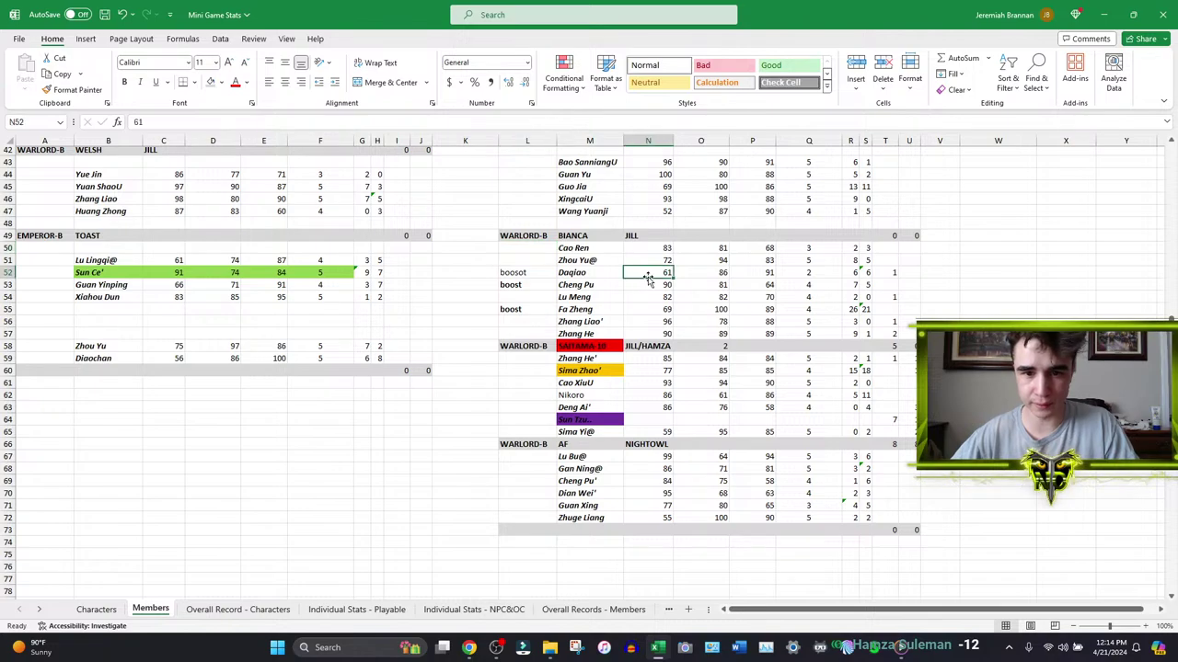
{"action": "type", "text": "62"}
{"action": "key", "text": "Tab"}
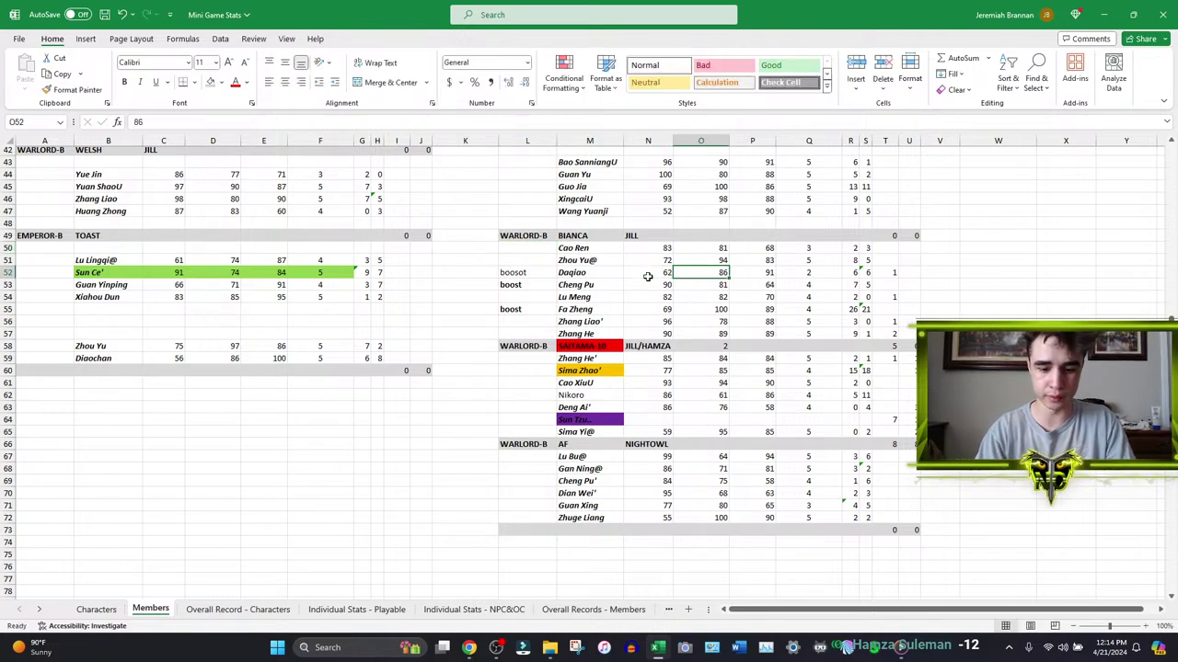
{"action": "type", "text": "87"}
{"action": "key", "text": "Tab"}
{"action": "type", "text": "92"}
{"action": "key", "text": "Tab"}
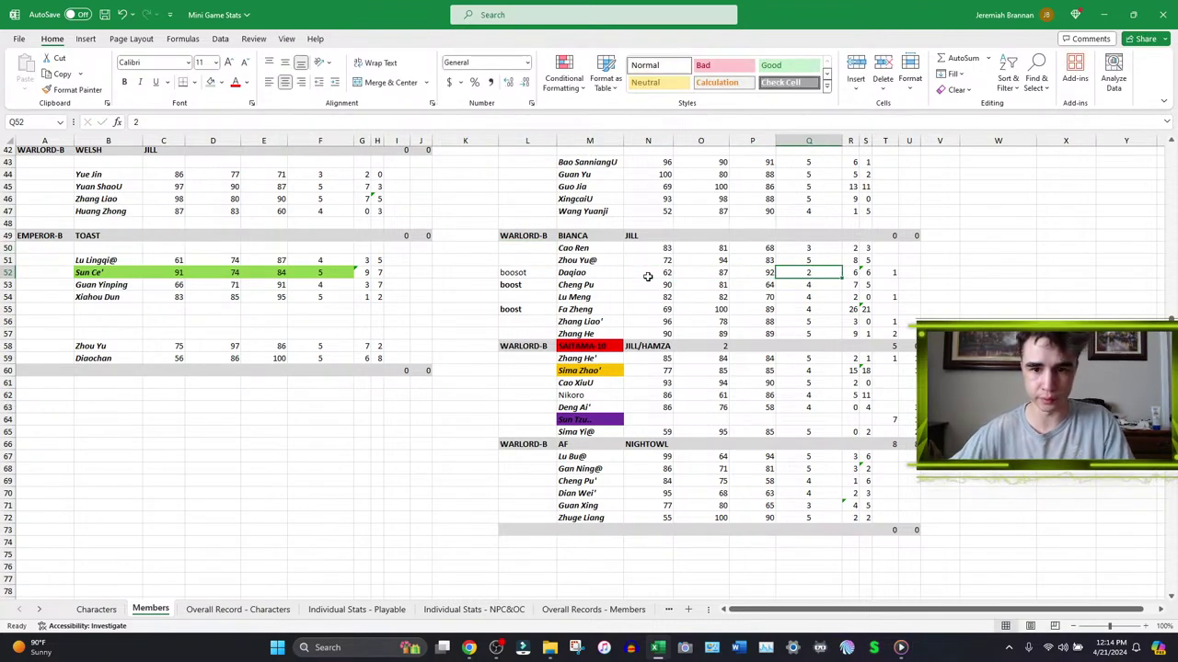
- Set Cheng Pu's boosted stats to 91, 82 and 65 in N53:P53
{"action": "left_click", "coordinate": [635, 287]}
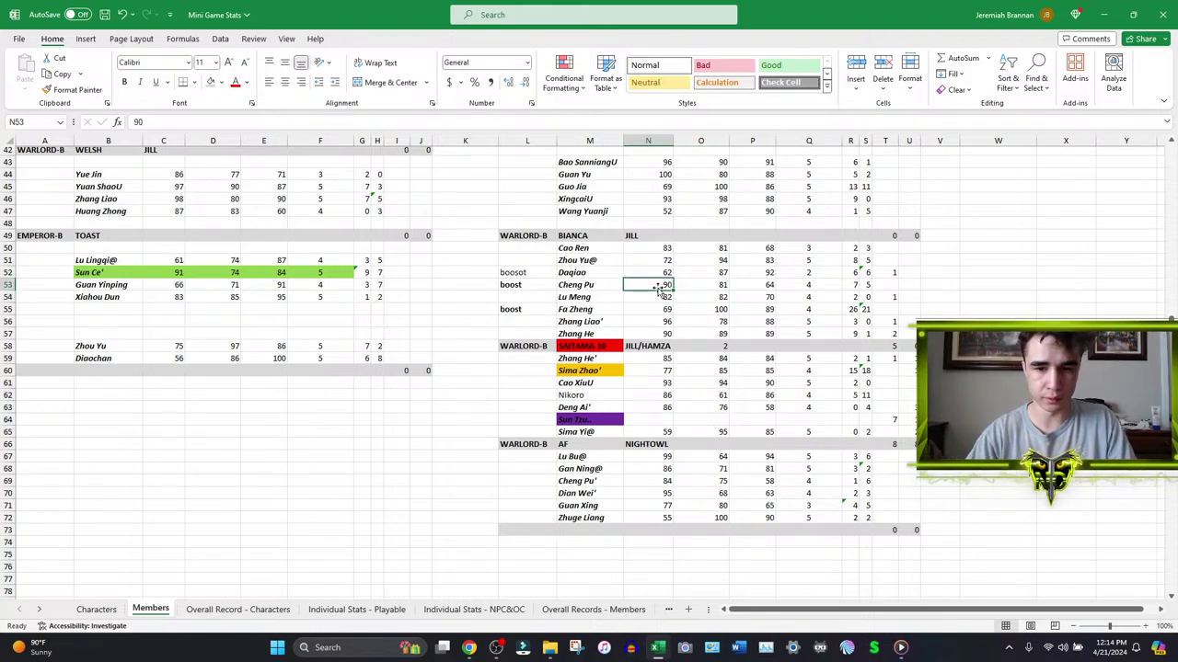
{"action": "type", "text": "91"}
{"action": "key", "text": "Tab"}
{"action": "type", "text": "82"}
{"action": "key", "text": "Tab"}
{"action": "type", "text": "65"}
{"action": "key", "text": "Return"}
{"action": "key", "text": "Return"}
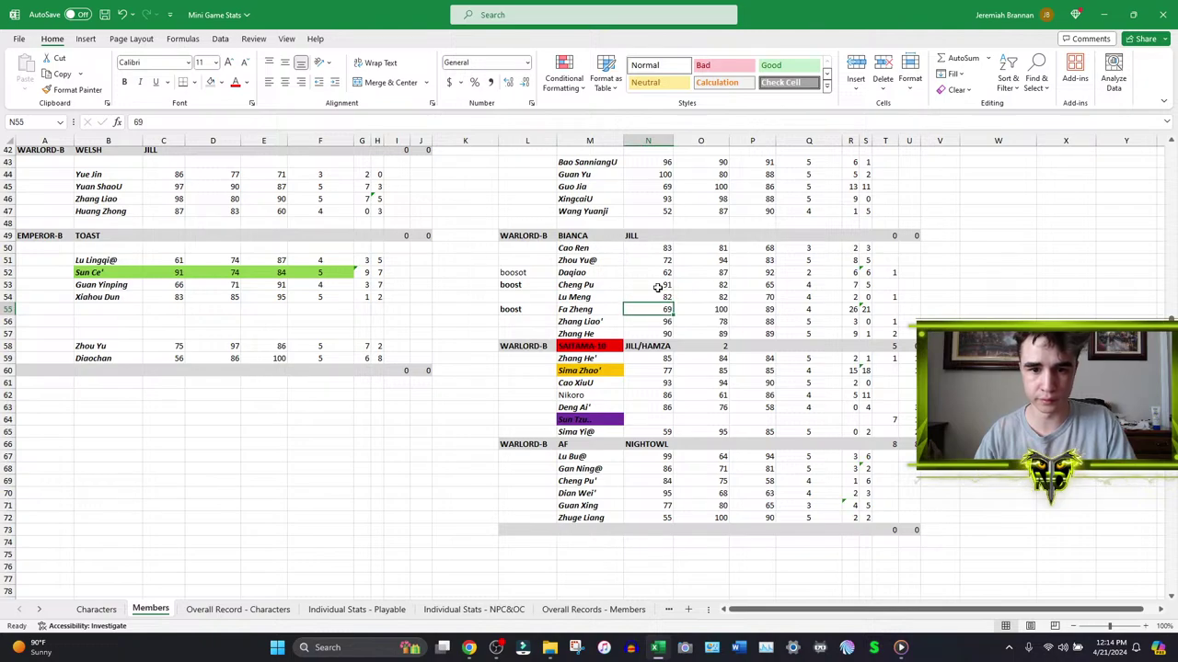
- Set Fa Zheng's boosted stats to 70 in N55 and 90 in P55, and enter 4 in Q55
{"action": "type", "text": "70"}
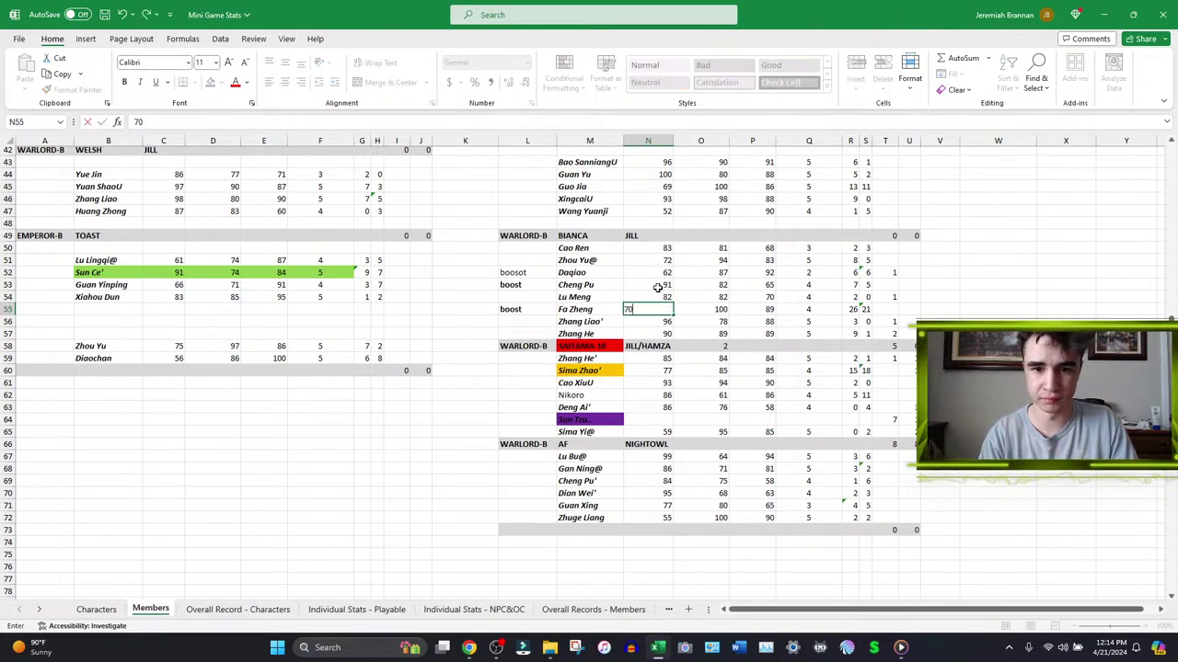
{"action": "key", "text": "Tab"}
{"action": "key", "text": "Tab"}
{"action": "type", "text": "90"}
{"action": "key", "text": "Tab"}
{"action": "type", "text": "4"}
{"action": "key", "text": "ctrl+Return"}
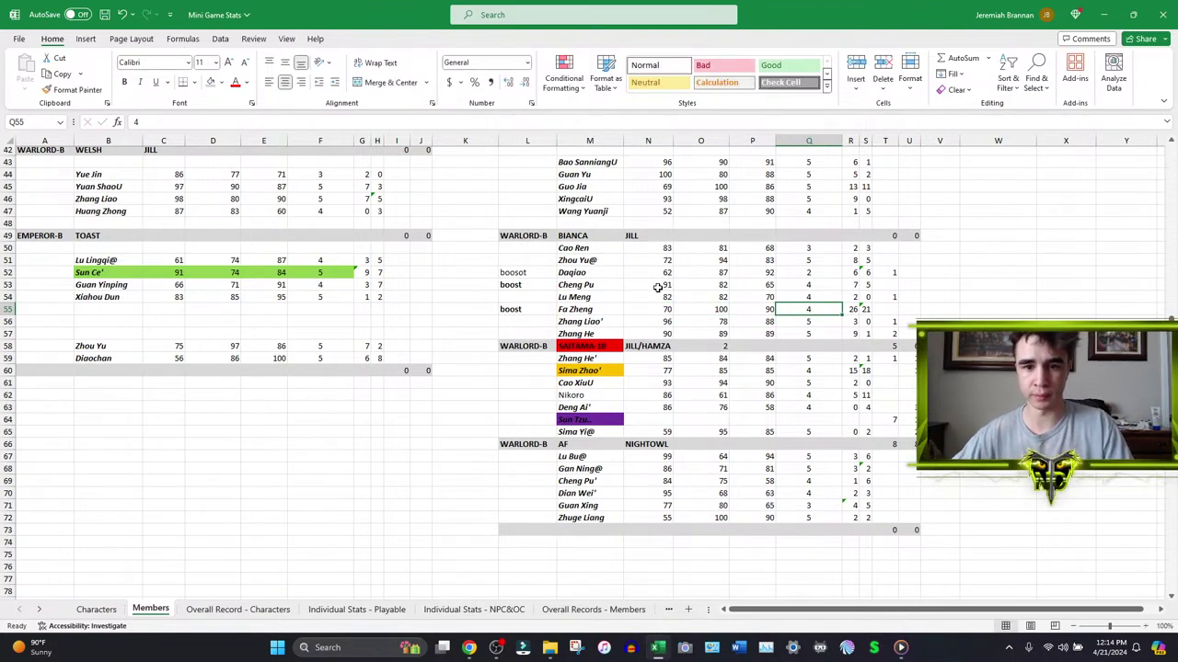
{"action": "mouse_move", "coordinate": [495, 649]}
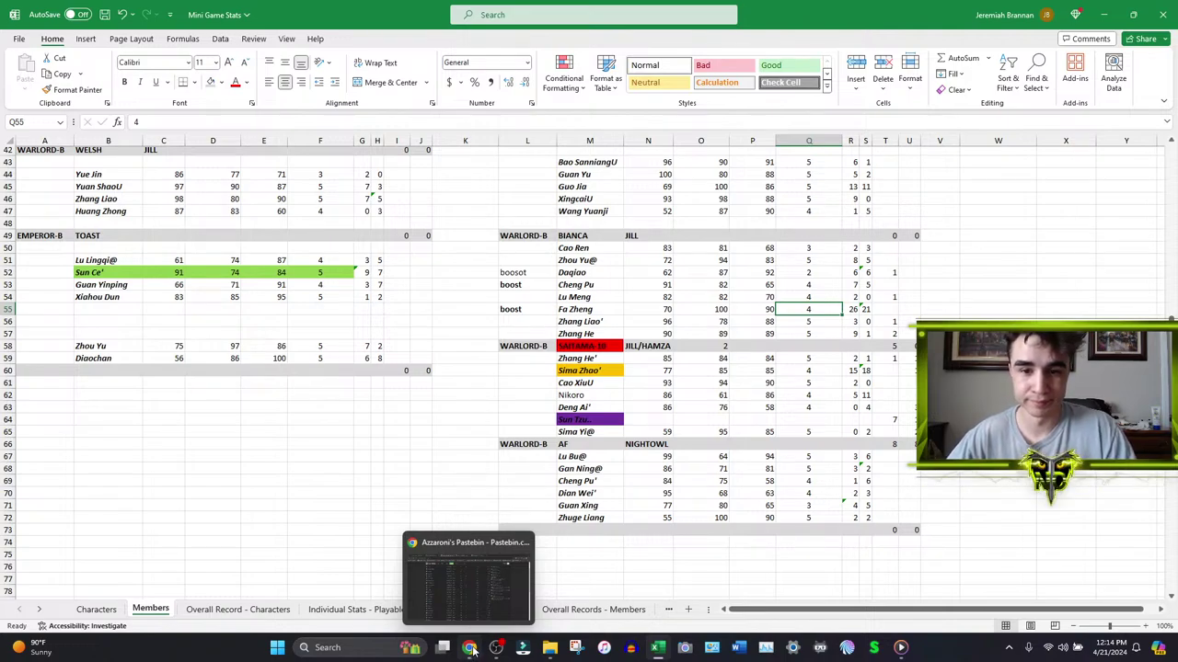
- Open the BiancaRoster paste for editing in Chrome and set the dq1 line's stats to Power 62, Intellect 87 and Appeal 92
{"action": "left_click", "coordinate": [471, 650]}
{"action": "middle_click", "coordinate": [218, 232]}
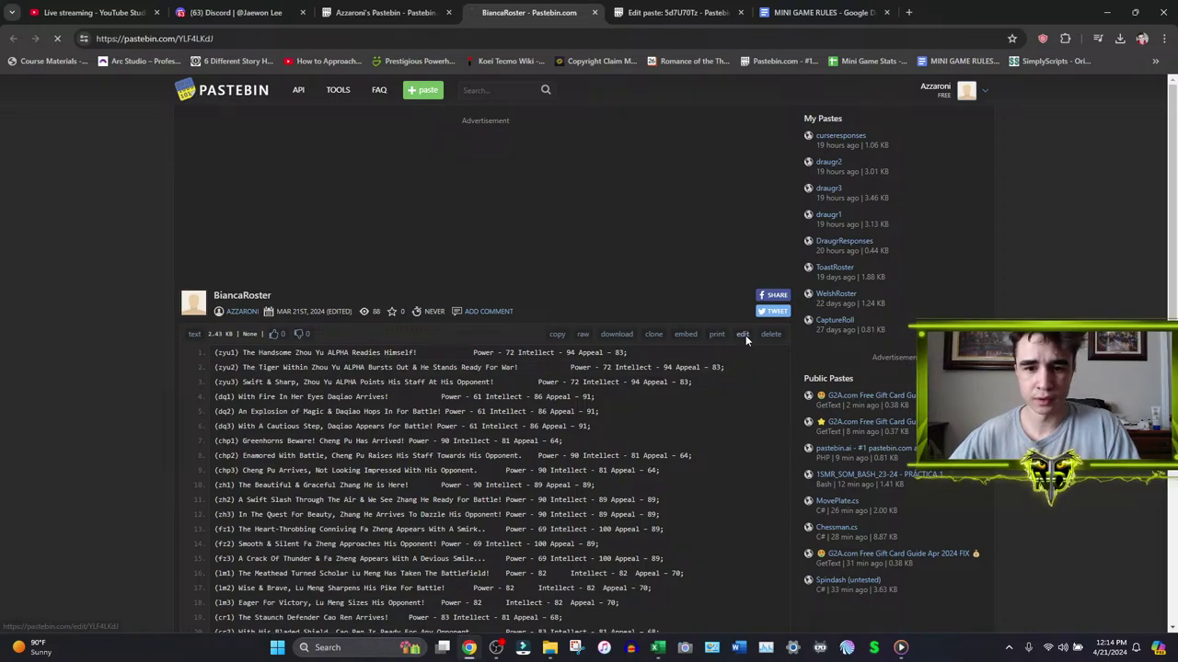
{"action": "left_click", "coordinate": [742, 335]}
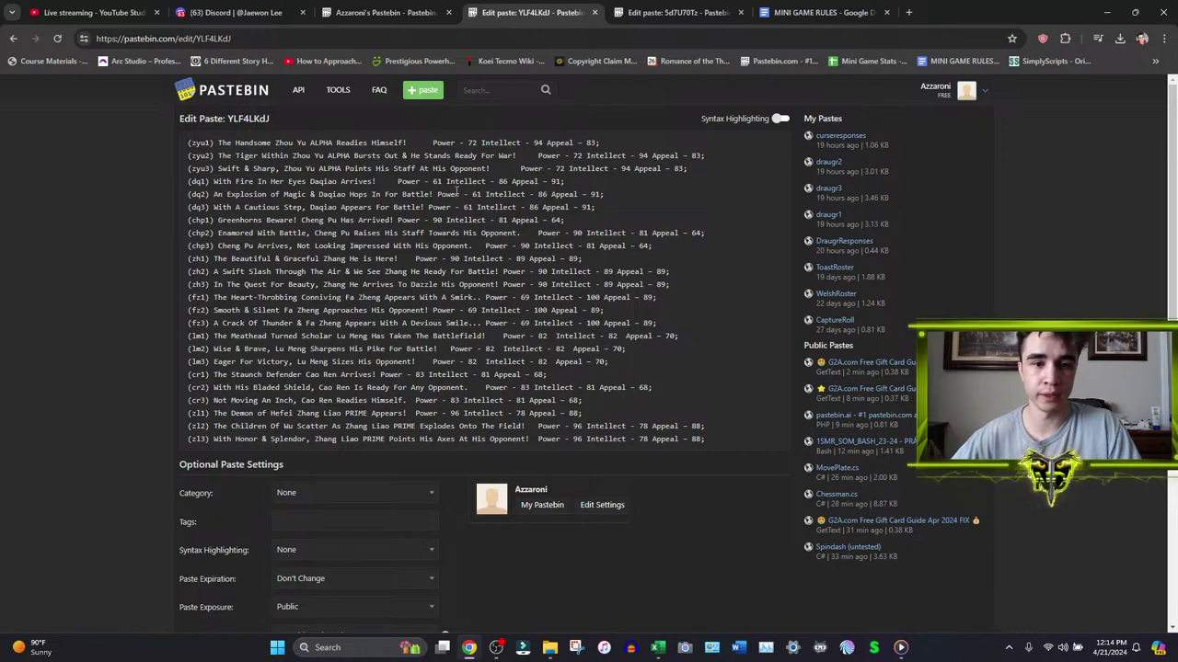
{"action": "type", "text": "62"}
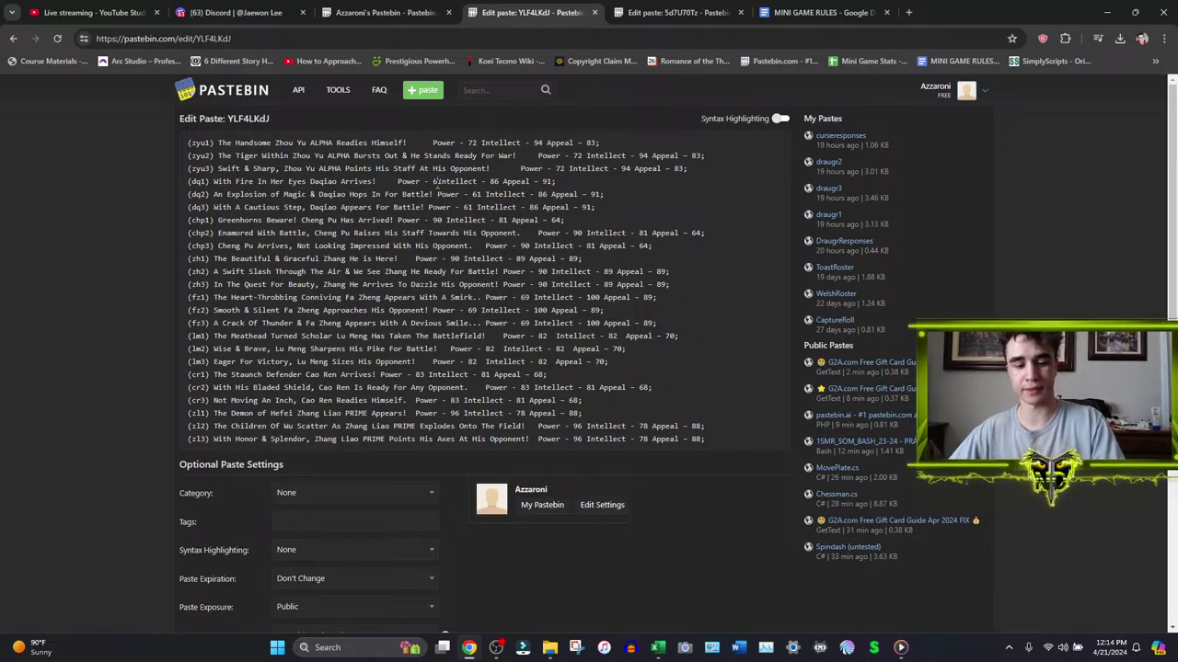
{"action": "double_click", "coordinate": [505, 180]}
{"action": "type", "text": "87"}
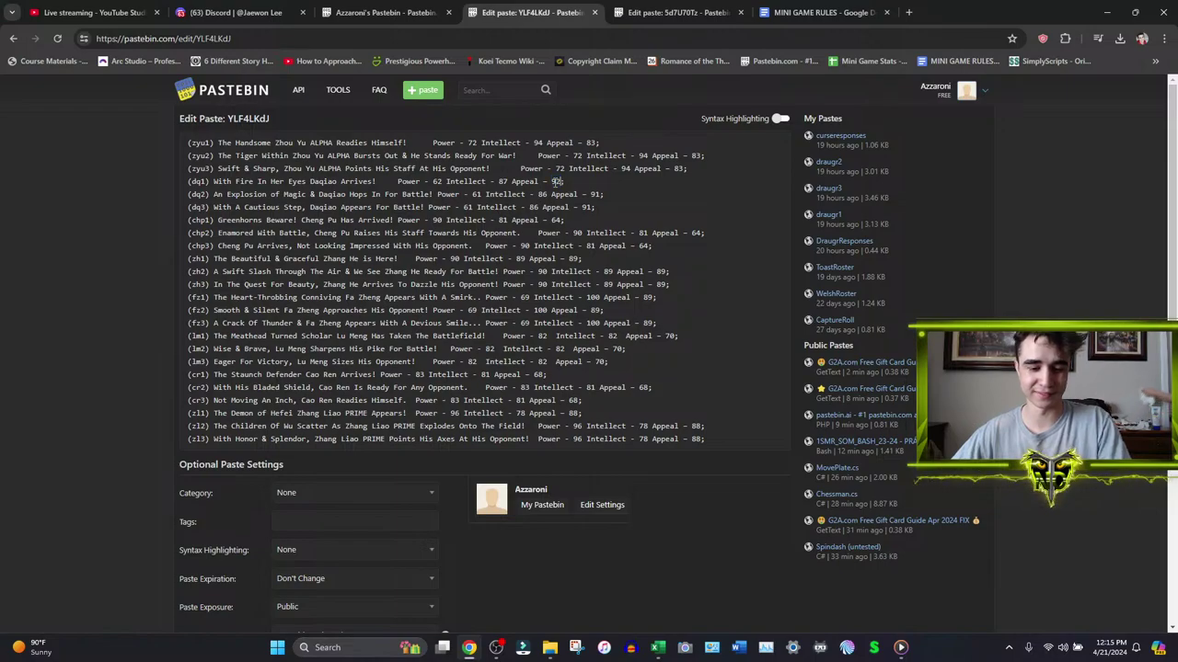
- Copy the stats text of the dq1 line over the stats in the dq2 and dq3 lines
{"action": "left_click_drag", "start_coordinate": [398, 181], "coordinate": [634, 187]}
{"action": "key", "text": "ctrl+c"}
{"action": "left_click", "coordinate": [438, 195]}
{"action": "key", "text": "shift+End"}
{"action": "key", "text": "ctrl+v"}
{"action": "left_click", "coordinate": [429, 207]}
{"action": "key", "text": "shift+End"}
{"action": "key", "text": "ctrl+v"}
- Set Cheng Pu's stats to Power 91, Intellect 82 and Appeal 65 in the chp1, chp2 and chp3 lines
{"action": "double_click", "coordinate": [438, 220]}
{"action": "type", "text": "91"}
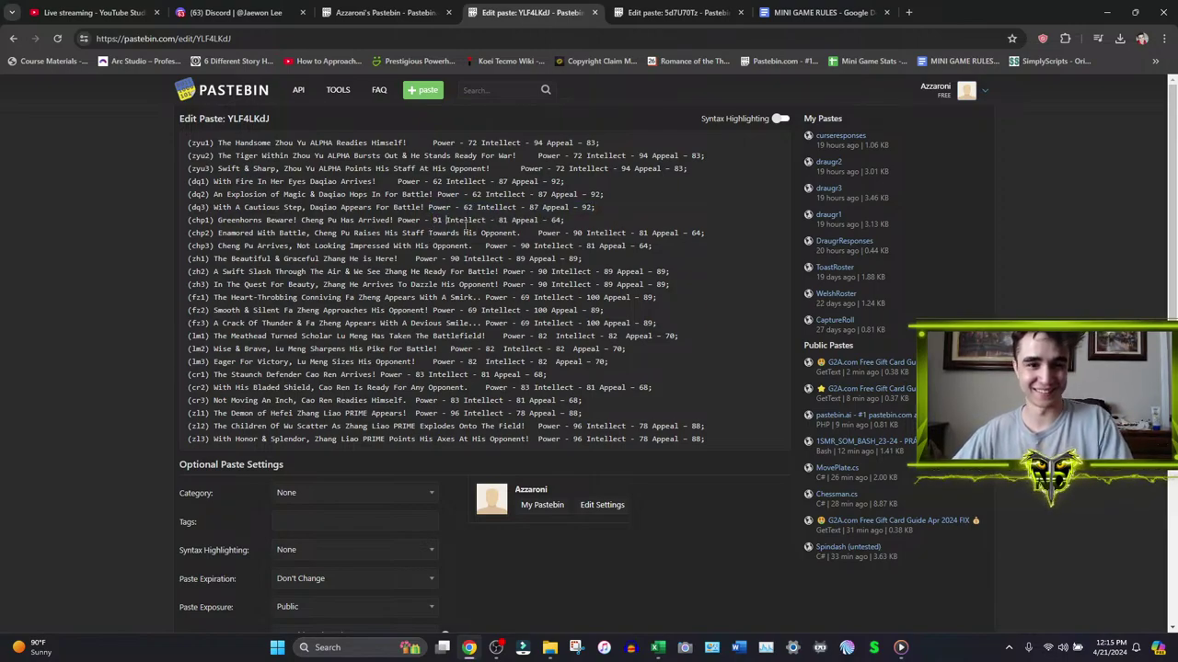
{"action": "type", "text": "82"}
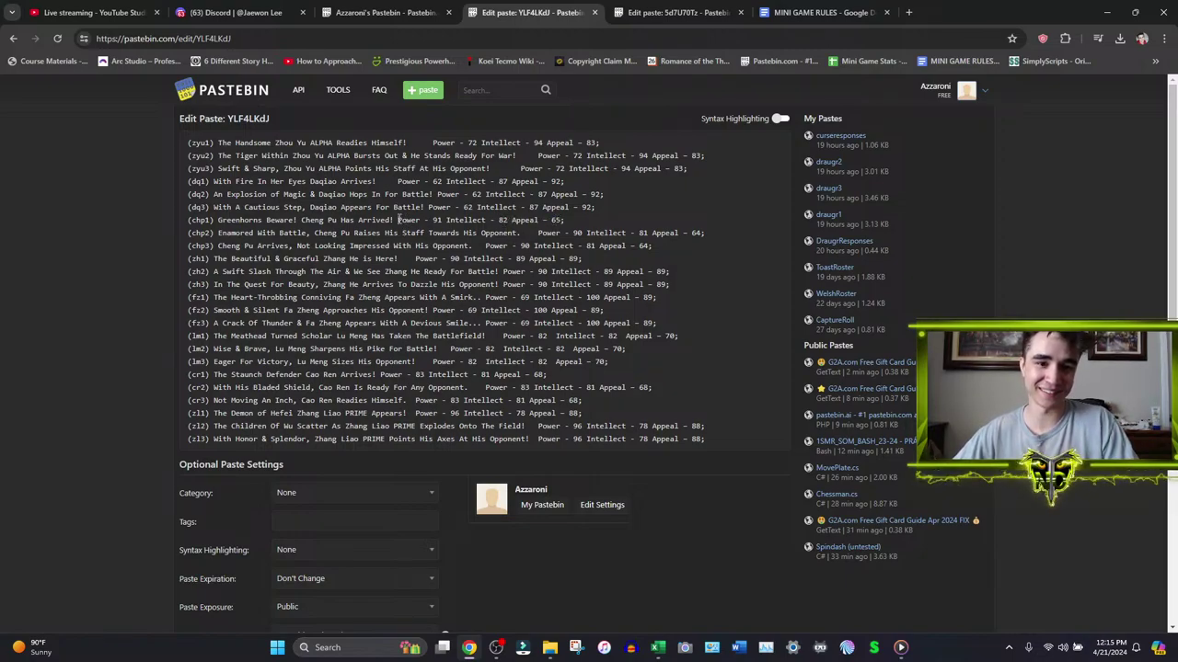
{"action": "left_click_drag", "start_coordinate": [399, 221], "coordinate": [602, 219]}
{"action": "key", "text": "ctrl+c"}
{"action": "left_click", "coordinate": [539, 233]}
{"action": "key", "text": "shift+End"}
{"action": "key", "text": "ctrl+v"}
{"action": "left_click", "coordinate": [486, 246]}
{"action": "key", "text": "shift+End"}
{"action": "key", "text": "ctrl+v"}
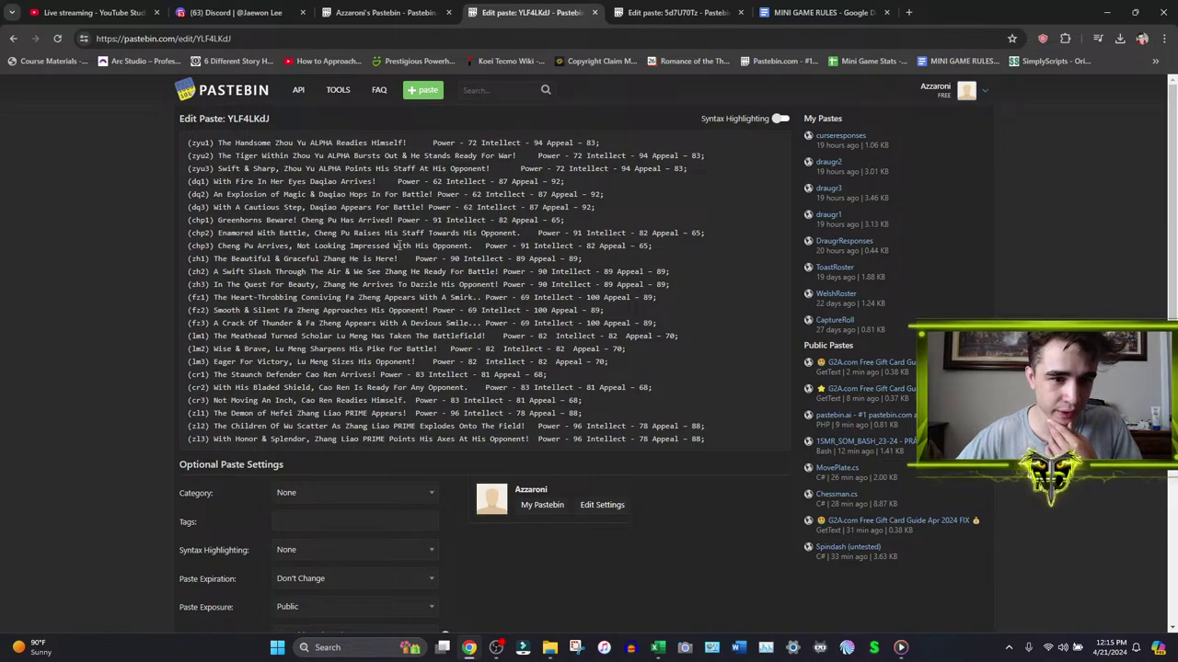
- Set Fa Zheng's Power to 70 and Appeal to 90 in the fz1, fz2 and fz3 lines, and save the paste
{"action": "type", "text": "70"}
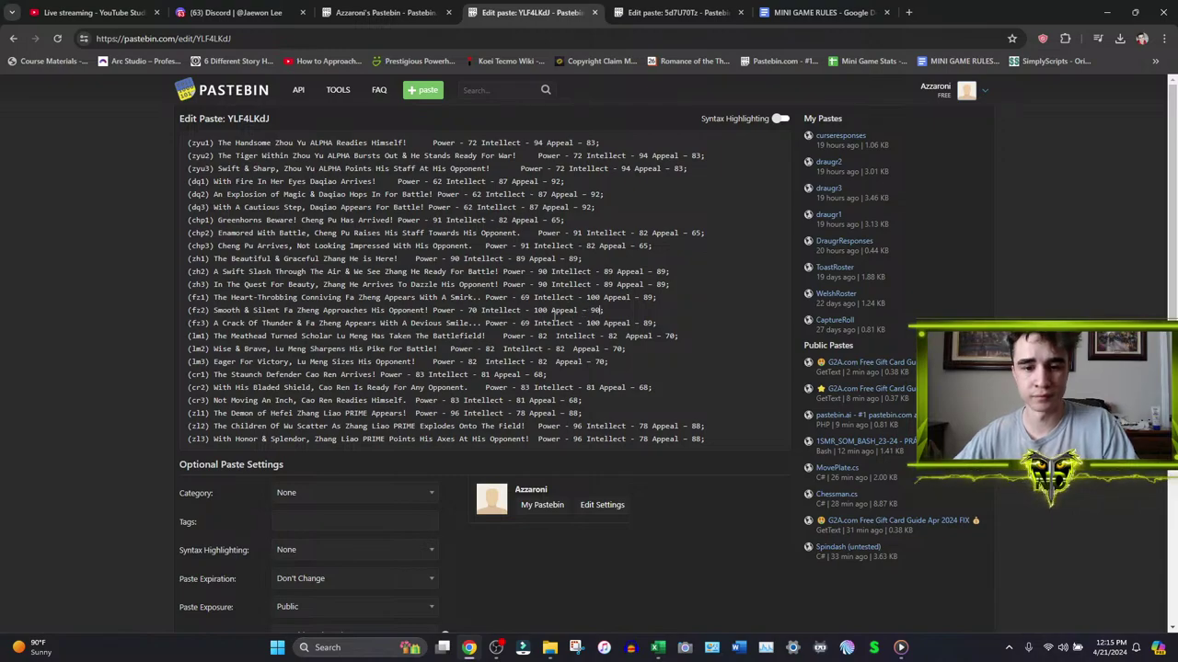
{"action": "left_click_drag", "start_coordinate": [433, 311], "coordinate": [605, 311]}
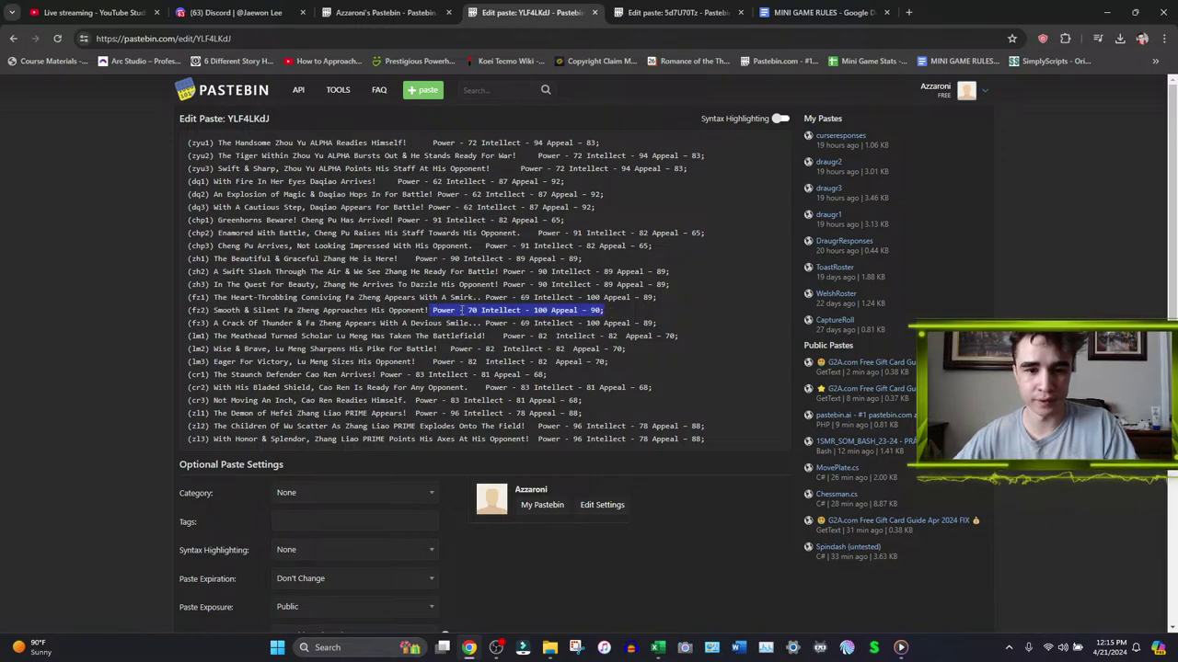
{"action": "left_click", "coordinate": [432, 311]}
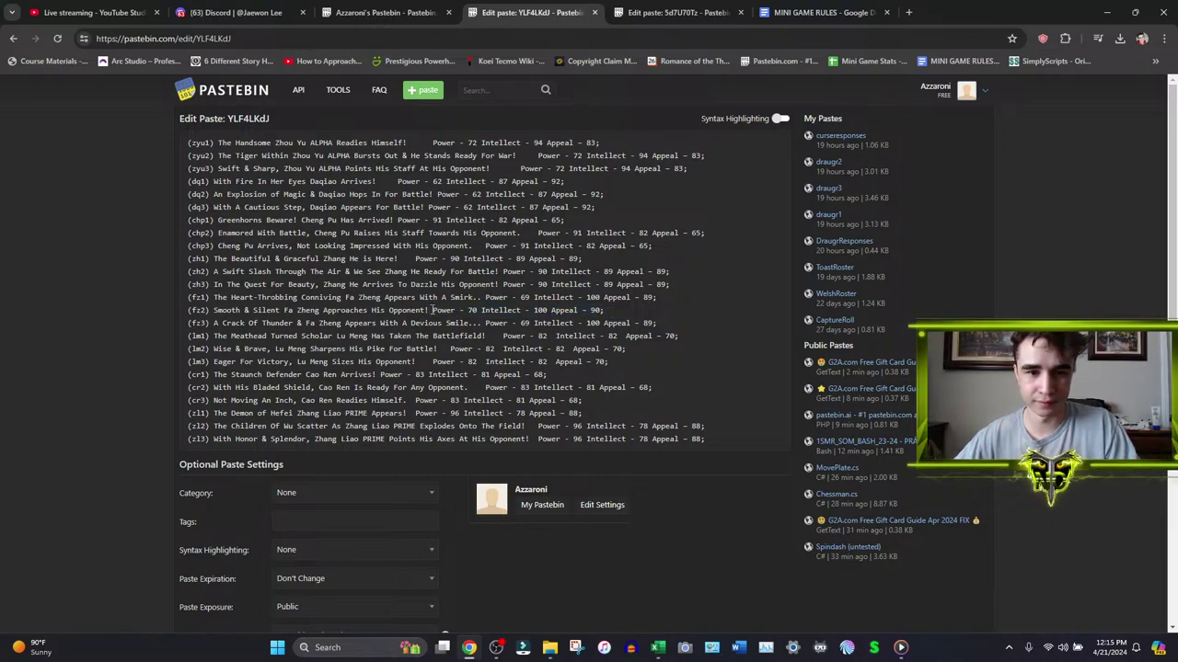
{"action": "left_click_drag", "start_coordinate": [433, 310], "coordinate": [641, 316]}
{"action": "key", "text": "ctrl+c"}
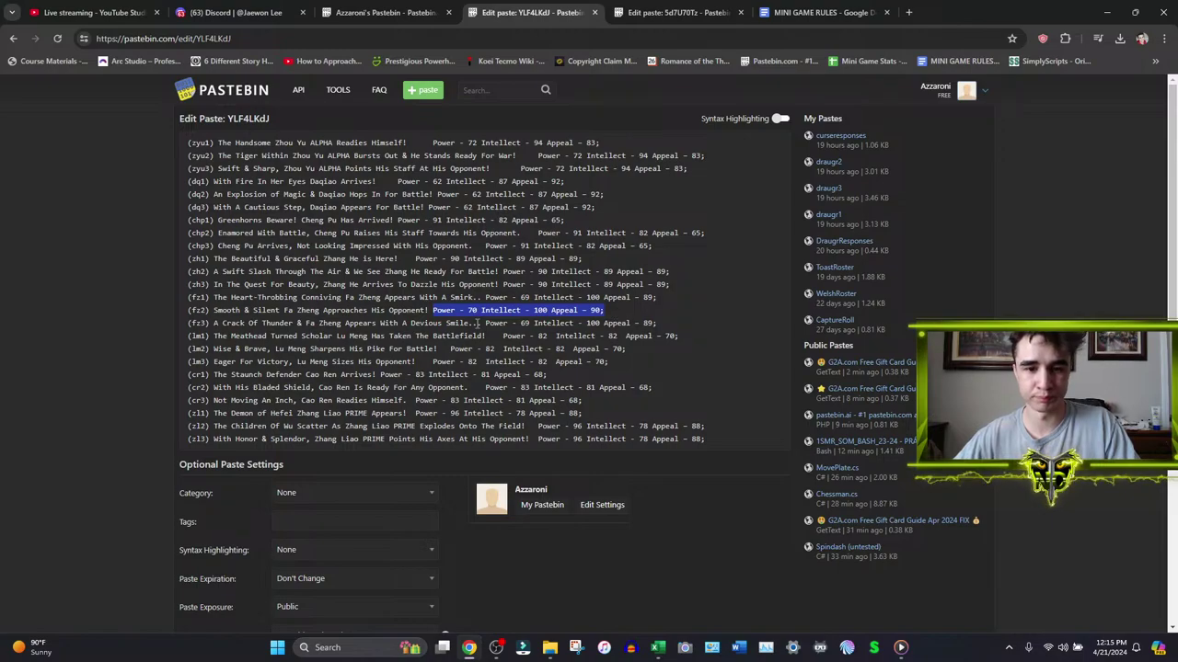
{"action": "left_click_drag", "start_coordinate": [484, 323], "coordinate": [659, 323]}
{"action": "key", "text": "ctrl+v"}
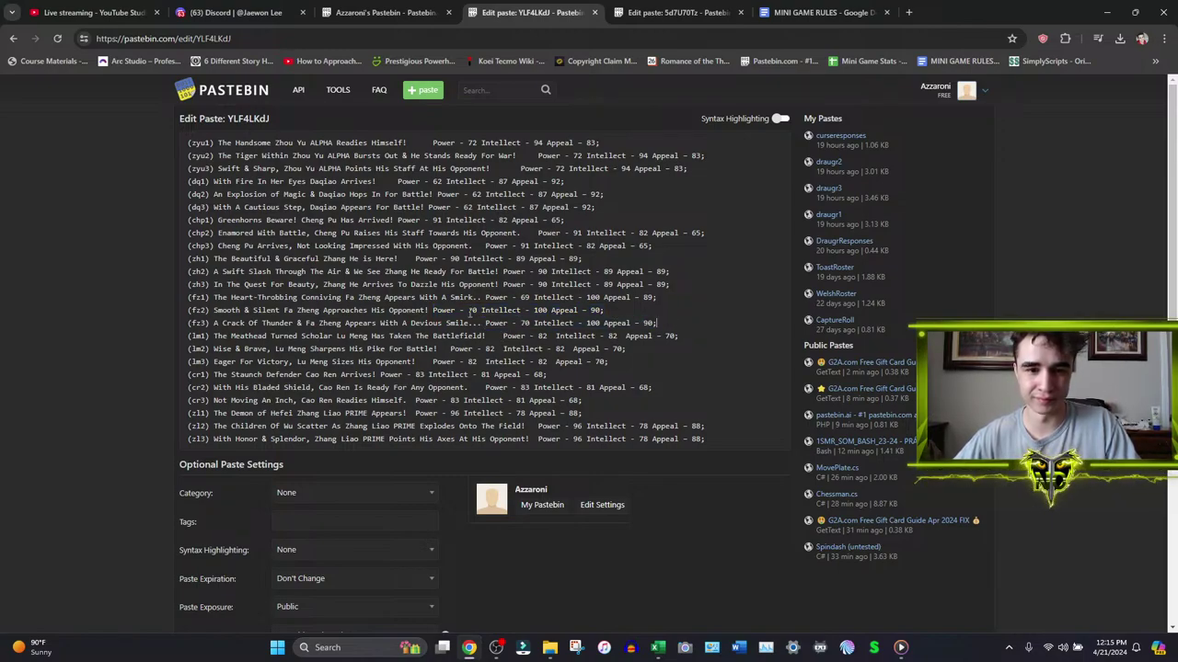
{"action": "left_click_drag", "start_coordinate": [486, 298], "coordinate": [658, 298]}
{"action": "key", "text": "ctrl+v"}
{"action": "scroll", "coordinate": [322, 365], "scroll_direction": "down", "scroll_amount": 3}
{"action": "left_click", "coordinate": [324, 476]}
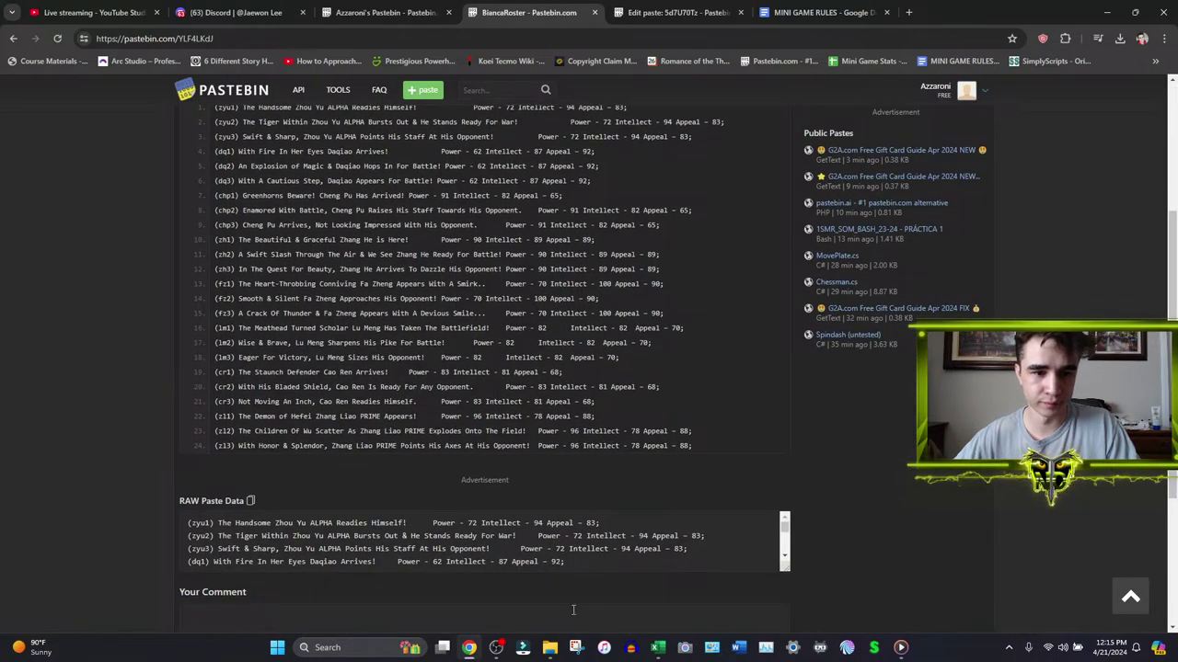
- Switch back to the Mini Game Stats workbook in Excel and clear the boost notes in L52:L56
{"action": "left_click", "coordinate": [658, 646]}
{"action": "left_click_drag", "start_coordinate": [534, 272], "coordinate": [539, 315]}
{"action": "key", "text": "Delete"}
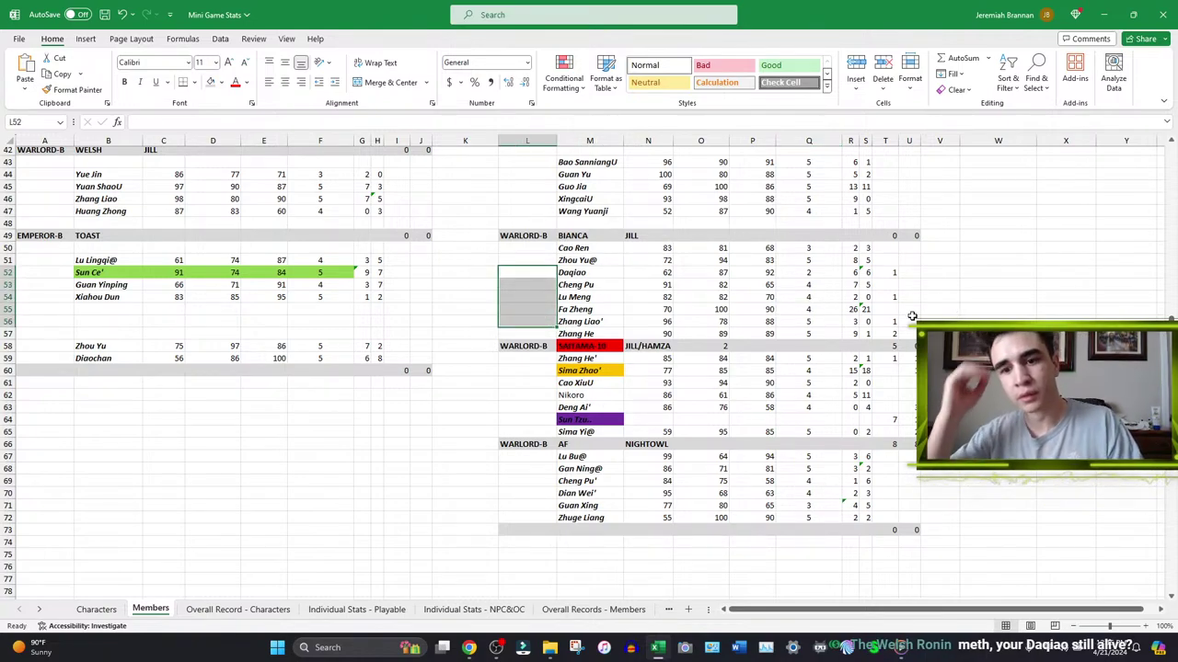
- Fold Daqiao's W© entry from T52 into the win formula in R52 with a base of 6, and clear T52
{"action": "left_click", "coordinate": [869, 272]}
{"action": "key", "text": "ctrl+c"}
{"action": "left_click", "coordinate": [855, 273]}
{"action": "key", "text": "ctrl+v"}
{"action": "left_click", "coordinate": [882, 274]}
{"action": "key", "text": "Delete"}
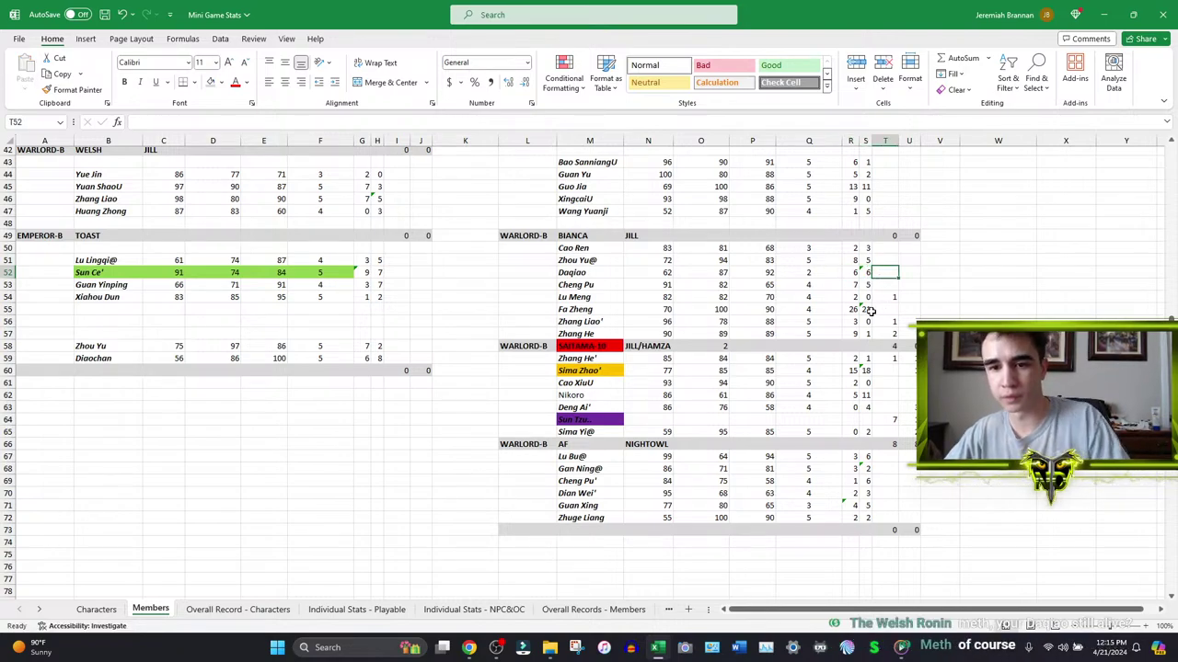
- Fold Lu Meng's W© entry from T54 into the win formula in R54 with a base of 2, and clear T54
{"action": "left_click", "coordinate": [853, 249]}
{"action": "key", "text": "ctrl+c"}
{"action": "left_click", "coordinate": [855, 297]}
{"action": "key", "text": "ctrl+v"}
{"action": "left_click", "coordinate": [891, 297]}
{"action": "key", "text": "Delete"}
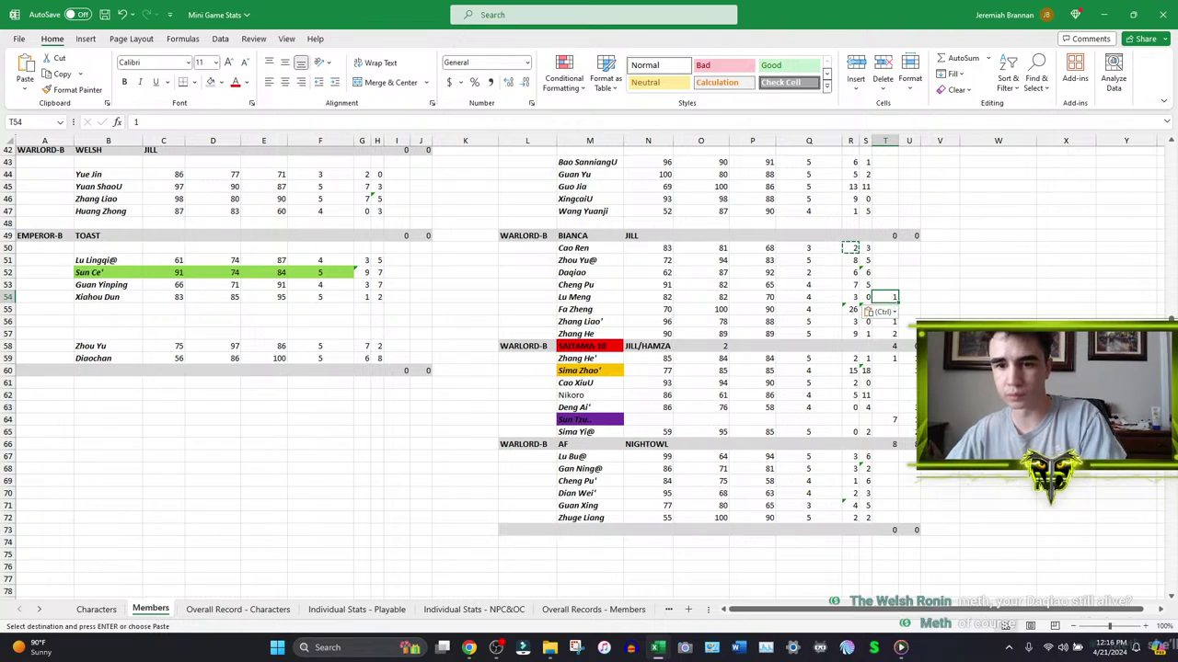
- Fold Zhang Liao's W© entry from T56 into the win formula in R56 with a base of 3, and clear T56
{"action": "left_click", "coordinate": [852, 248]}
{"action": "key", "text": "ctrl+c"}
{"action": "left_click", "coordinate": [855, 322]}
{"action": "key", "text": "ctrl+v"}
{"action": "left_click", "coordinate": [891, 322]}
{"action": "key", "text": "Delete"}
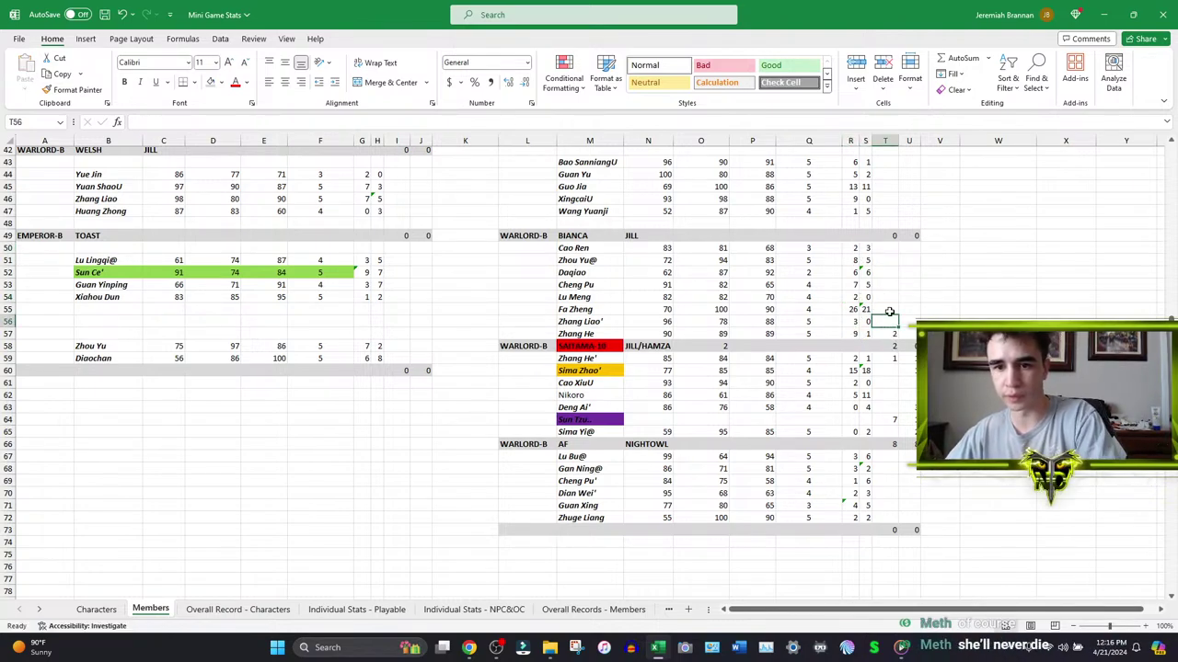
- Fold Zhang He's W© entry from T57 into the win formula in R57 with a base of 9, and clear T57
{"action": "scroll", "coordinate": [885, 318], "scroll_direction": "up", "scroll_amount": 2}
{"action": "left_click", "coordinate": [855, 284]}
{"action": "left_click", "coordinate": [855, 272]}
{"action": "key", "text": "ctrl+c"}
{"action": "scroll", "coordinate": [856, 276], "scroll_direction": "down", "scroll_amount": 2}
{"action": "left_click", "coordinate": [854, 334]}
{"action": "key", "text": "ctrl+v"}
{"action": "left_click", "coordinate": [891, 335]}
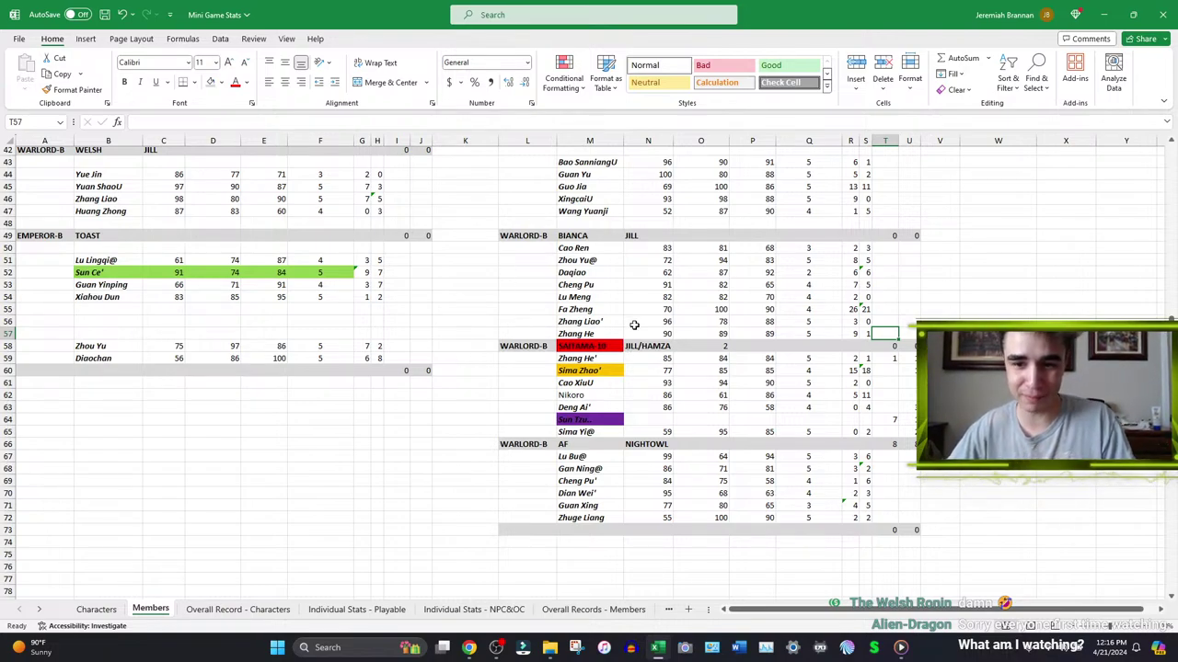
- Compare the characters in M50:M57 with the lines of the BiancaRoster paste in Chrome, and return to the workbook
{"action": "scroll", "coordinate": [628, 325], "scroll_direction": "down", "scroll_amount": 2}
{"action": "scroll", "coordinate": [619, 317], "scroll_direction": "up", "scroll_amount": 1}
{"action": "left_click_drag", "start_coordinate": [598, 212], "coordinate": [607, 297]}
{"action": "left_click", "coordinate": [468, 648]}
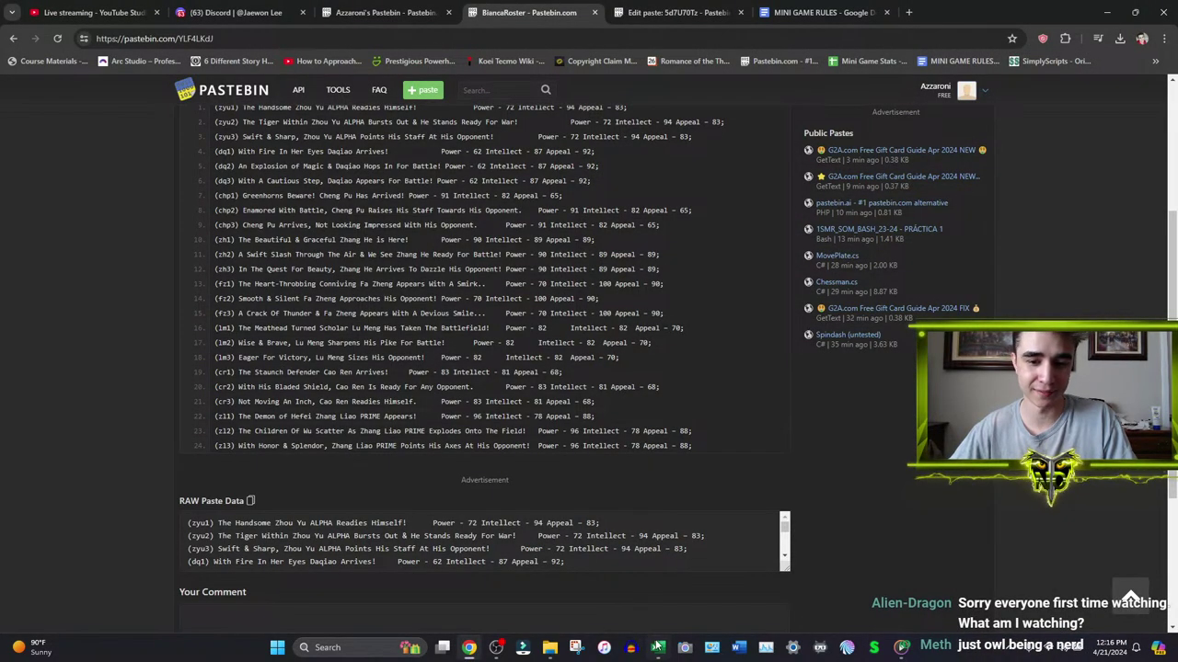
{"action": "left_click", "coordinate": [658, 647]}
- Change the member header in M58 to SAITAMA-8 and replace its red fill with the header row's grey
{"action": "left_click", "coordinate": [615, 309]}
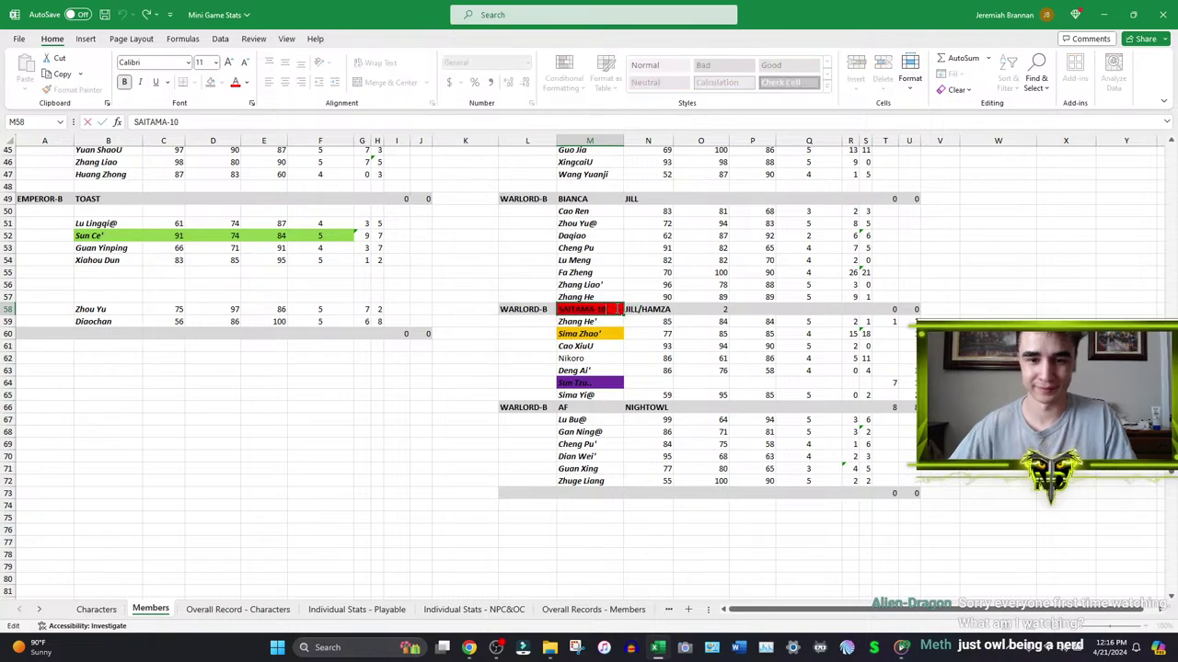
{"action": "key", "text": "Return"}
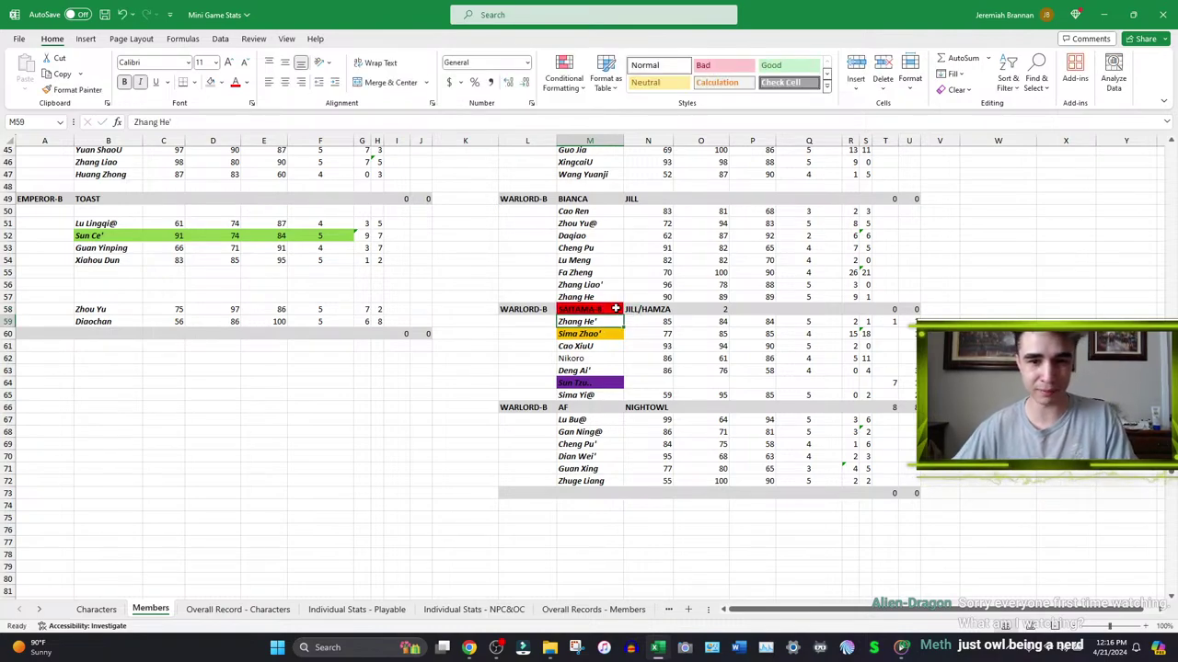
{"action": "left_click", "coordinate": [615, 309]}
{"action": "left_click", "coordinate": [211, 82]}
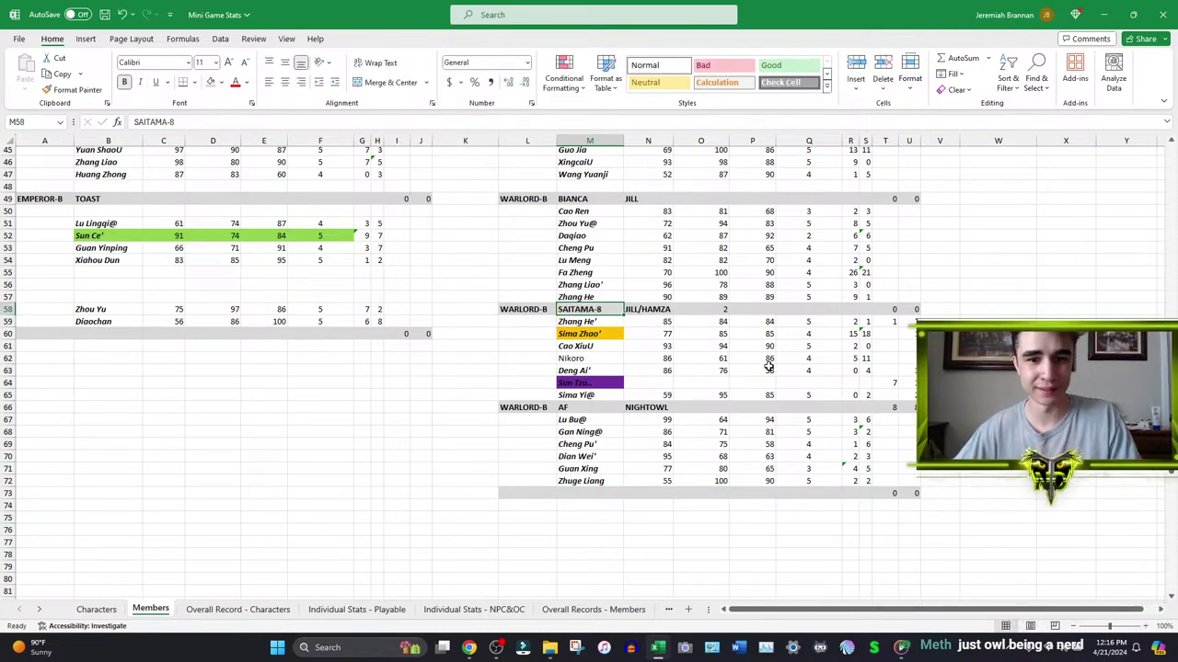
- Clear the number in O58 of the SAITAMA-8 header row
{"action": "left_click", "coordinate": [690, 309]}
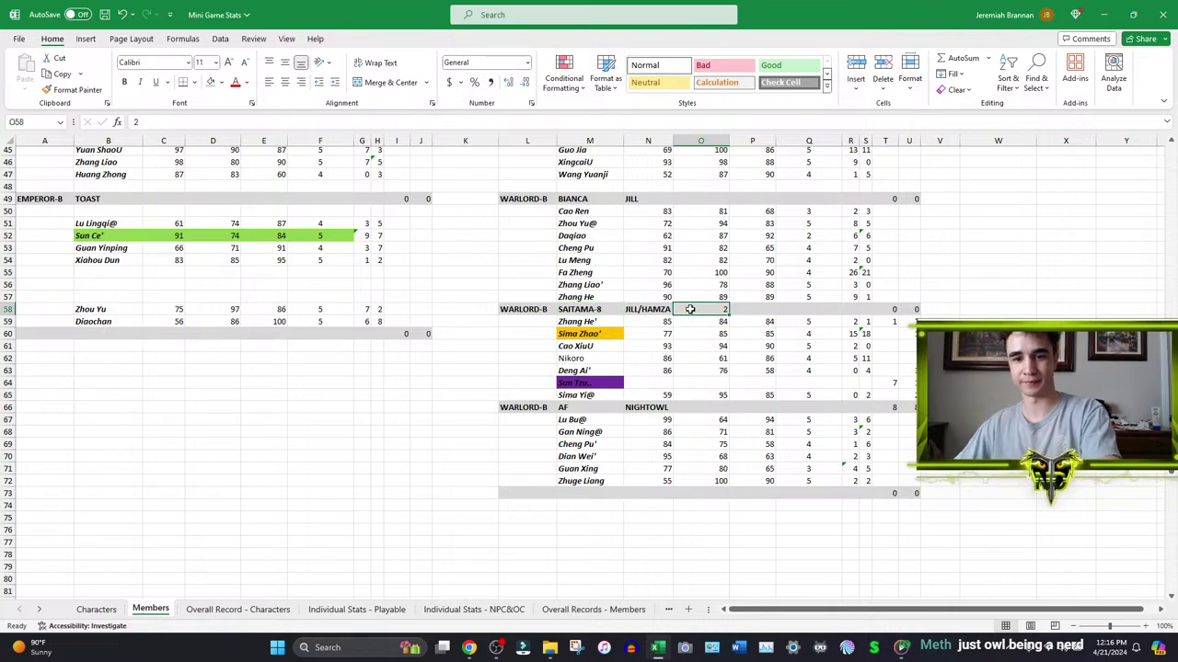
{"action": "scroll", "coordinate": [681, 351], "scroll_direction": "up", "scroll_amount": 14}
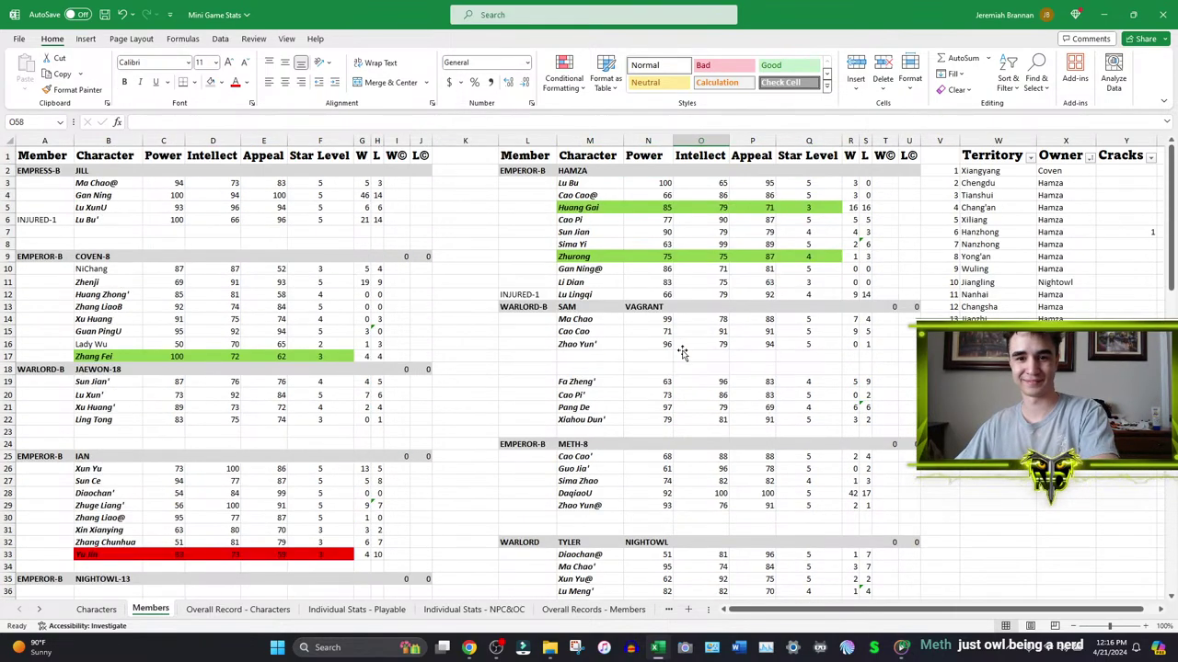
{"action": "scroll", "coordinate": [682, 351], "scroll_direction": "down", "scroll_amount": 12}
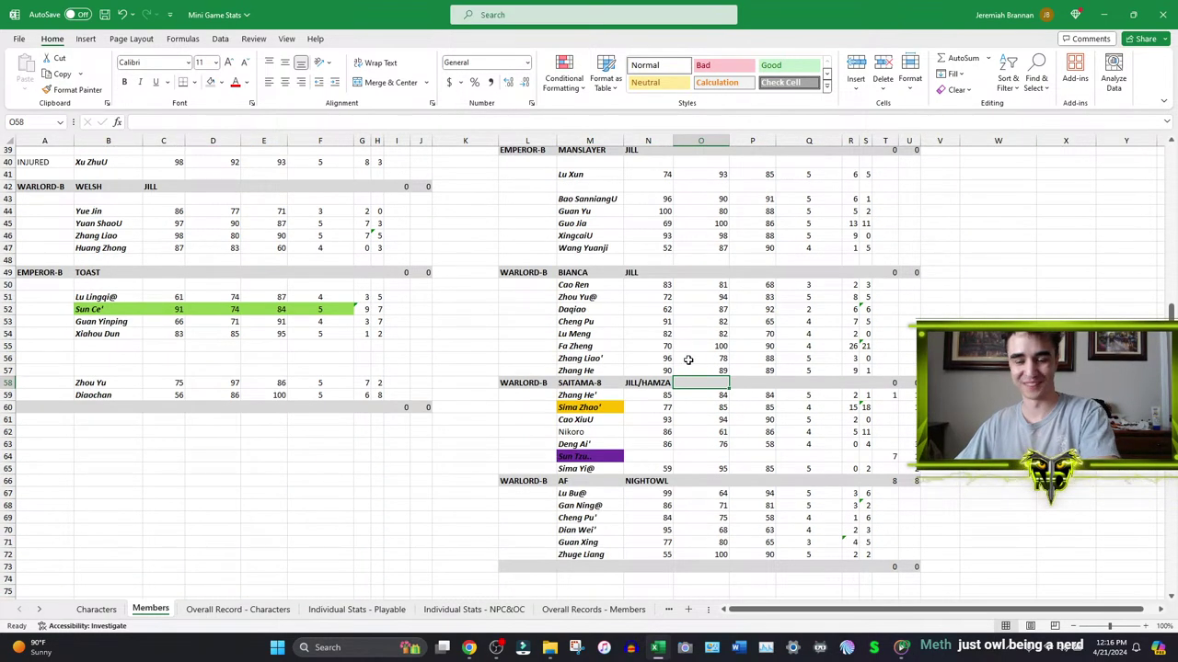
- Fold the W© entry from T59 into R59 and the L© entry from U65 into S65, each with a base of 2, and clear both entries
{"action": "left_click", "coordinate": [850, 333]}
{"action": "key", "text": "ctrl+c"}
{"action": "left_click", "coordinate": [852, 396]}
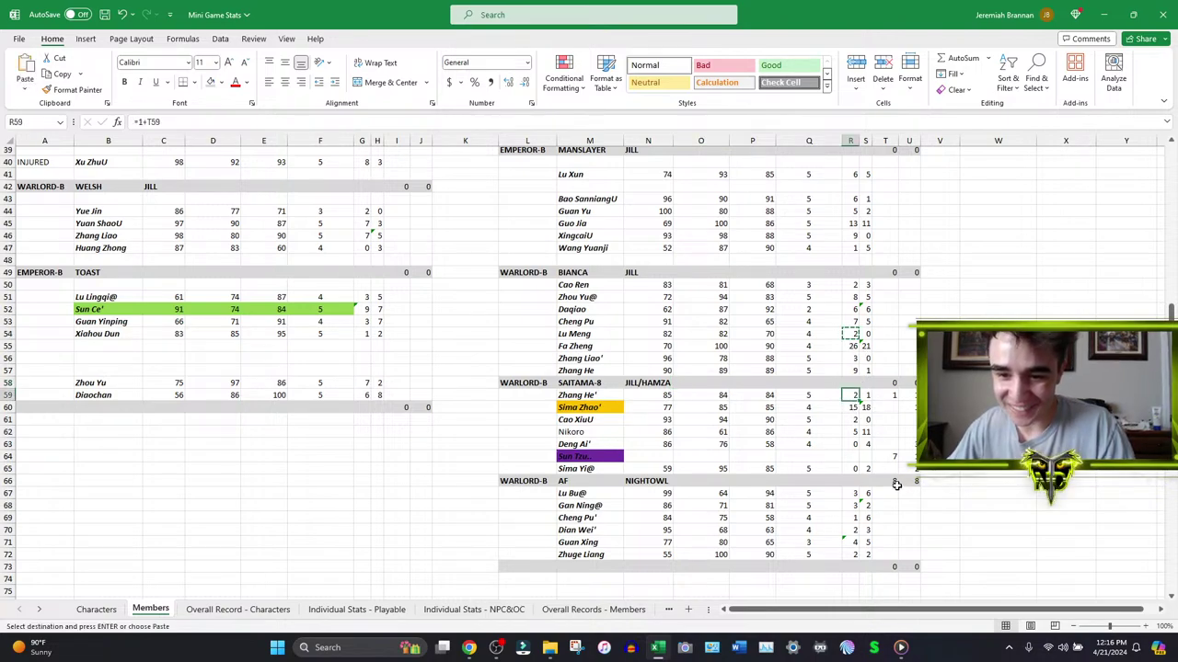
{"action": "key", "text": "Down"}
{"action": "key", "text": "Down"}
{"action": "key", "text": "Down"}
{"action": "key", "text": "Down"}
{"action": "key", "text": "Down"}
{"action": "key", "text": "Down"}
{"action": "key", "text": "Right"}
{"action": "key", "text": "Right"}
{"action": "key", "text": "Right"}
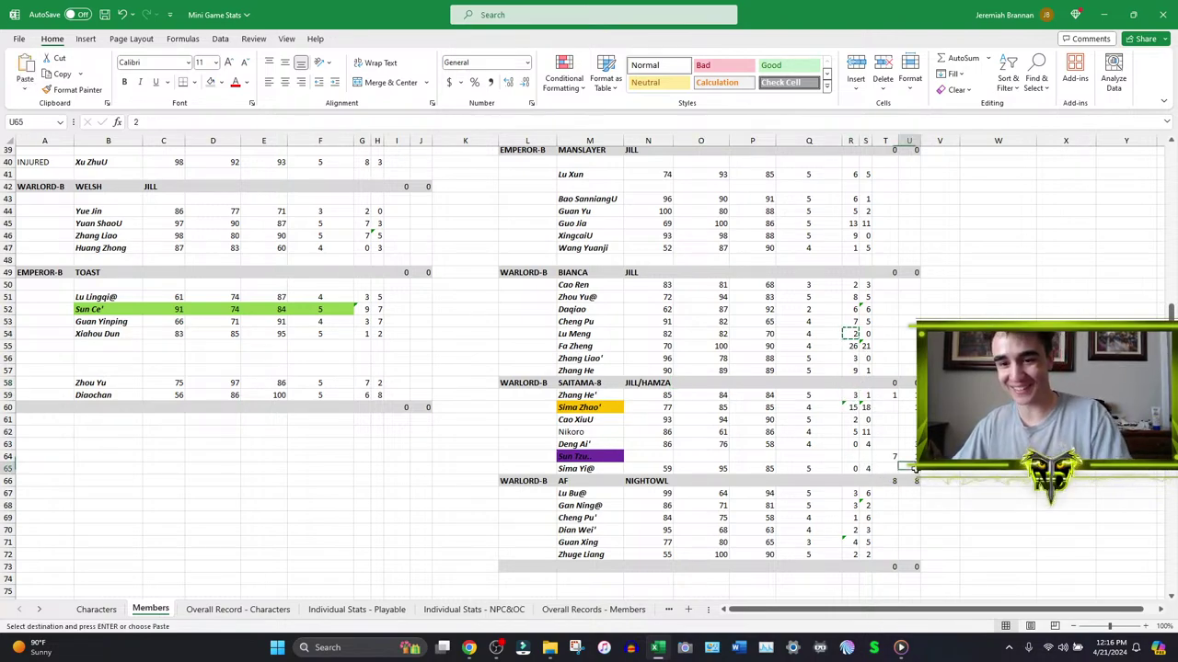
{"action": "key", "text": "Delete"}
{"action": "left_click", "coordinate": [885, 397]}
{"action": "key", "text": "Delete"}
- Fold the L© entry from U59 into the loss formula in S59 with a base of 1, and clear U59
{"action": "left_click", "coordinate": [866, 371]}
{"action": "key", "text": "ctrl+c"}
{"action": "left_click", "coordinate": [908, 395]}
{"action": "key", "text": "ctrl+v"}
{"action": "key", "text": "Delete"}
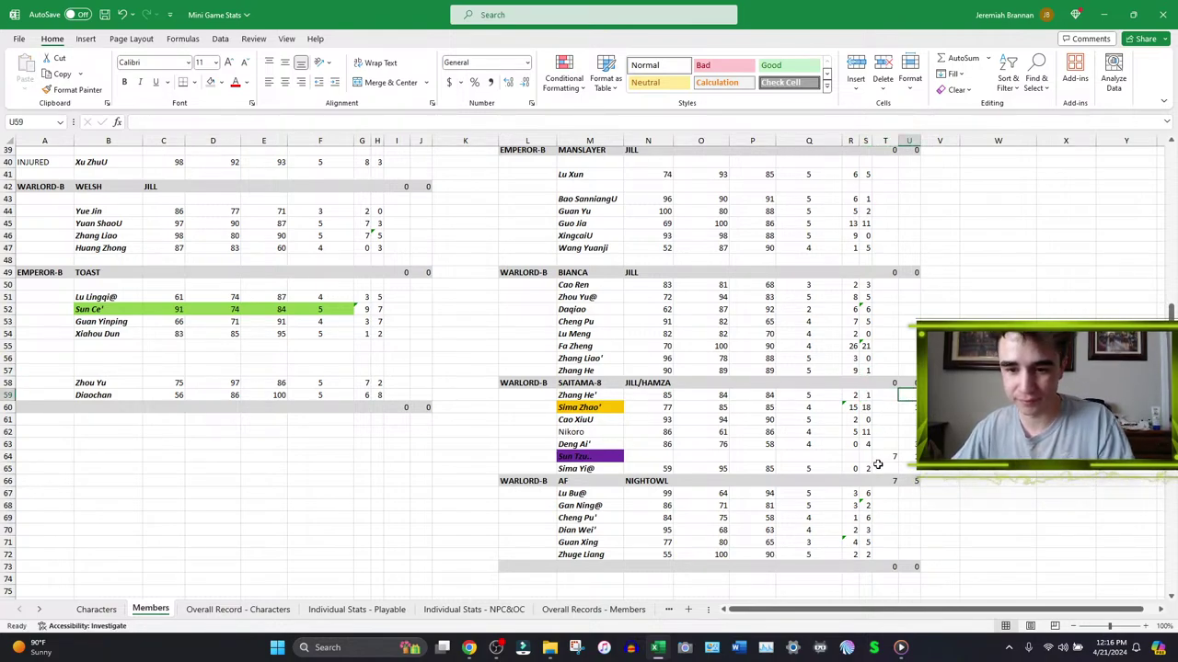
{"action": "key", "text": "ctrl+c"}
{"action": "left_click", "coordinate": [855, 395]}
{"action": "left_click", "coordinate": [867, 468], "text": "ctrl"}
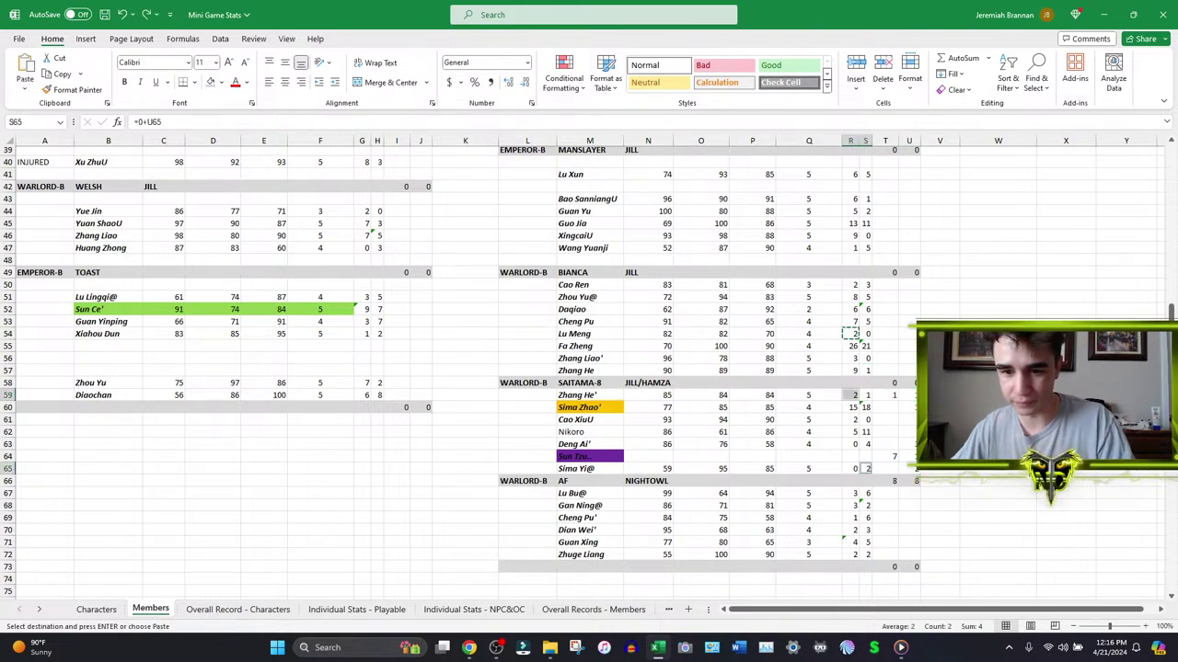
{"action": "left_click", "coordinate": [866, 371]}
{"action": "key", "text": "ctrl+c"}
{"action": "left_click", "coordinate": [866, 395]}
{"action": "key", "text": "ctrl+v"}
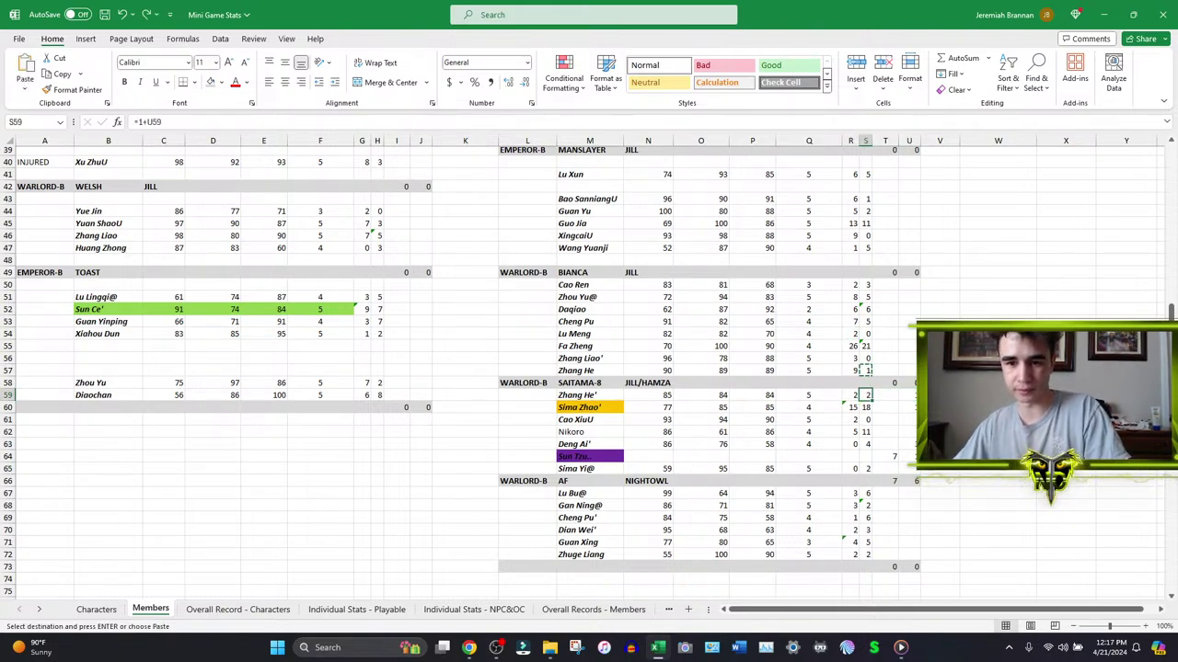
{"action": "left_click", "coordinate": [908, 395]}
{"action": "key", "text": "Delete"}
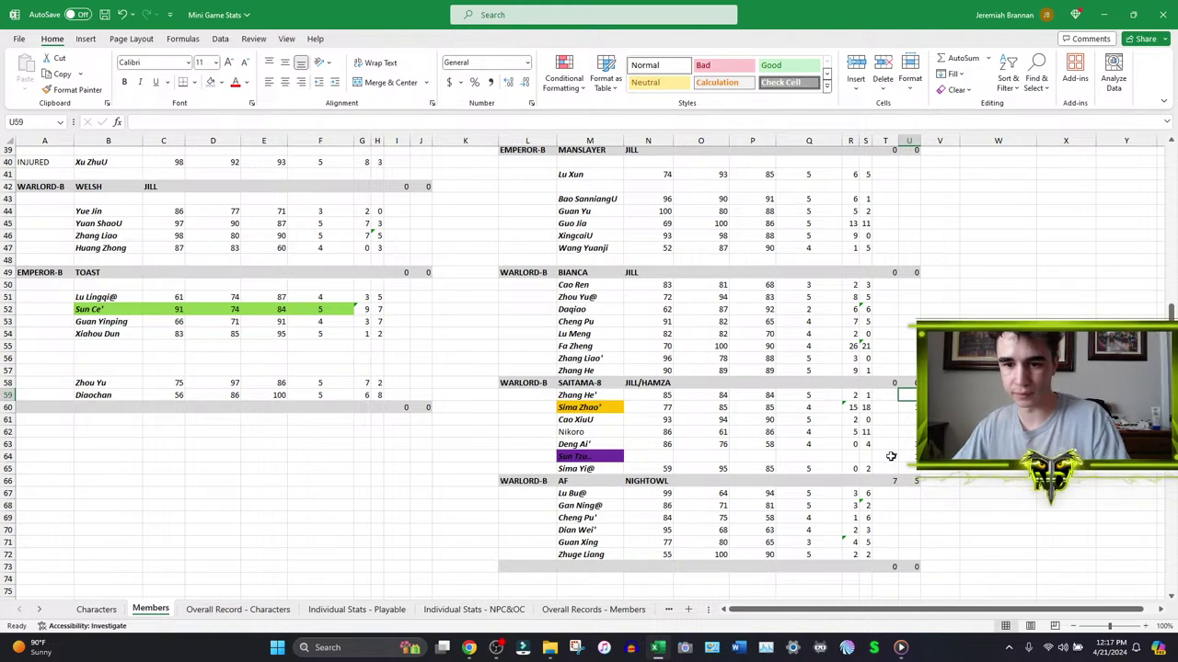
- Set the base losses of Sima Zhao' in S60 to 18 and of Deng Ai' in S63 to 4, and clear U60 and U63
{"action": "double_click", "coordinate": [865, 408]}
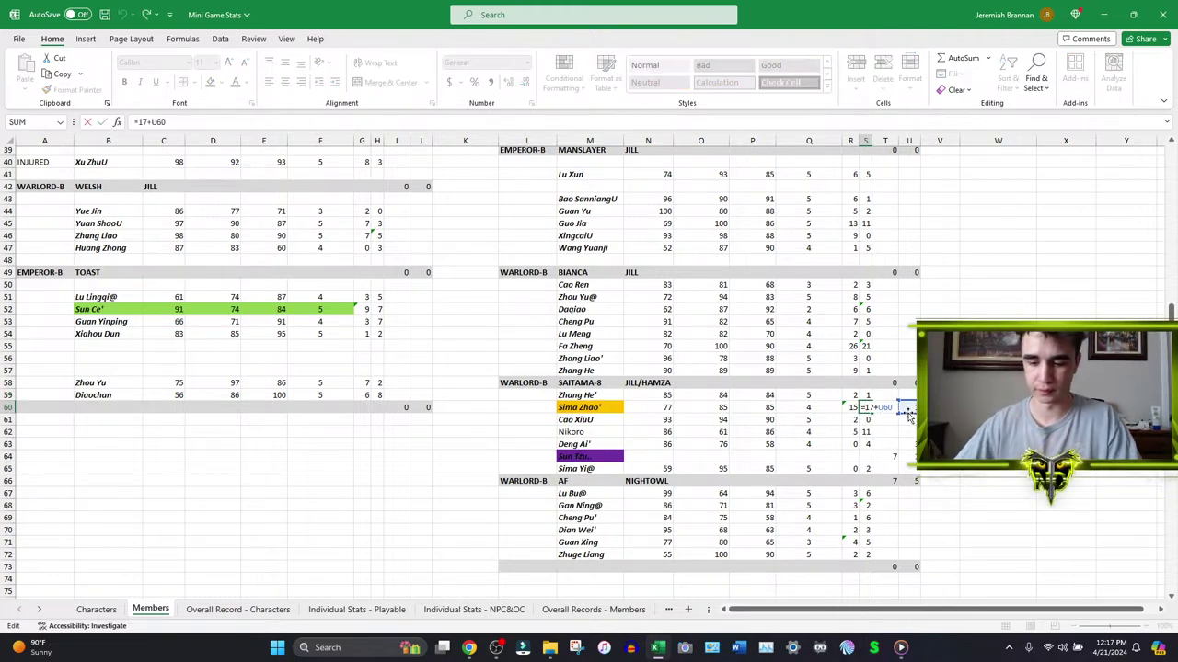
{"action": "left_click", "coordinate": [908, 413]}
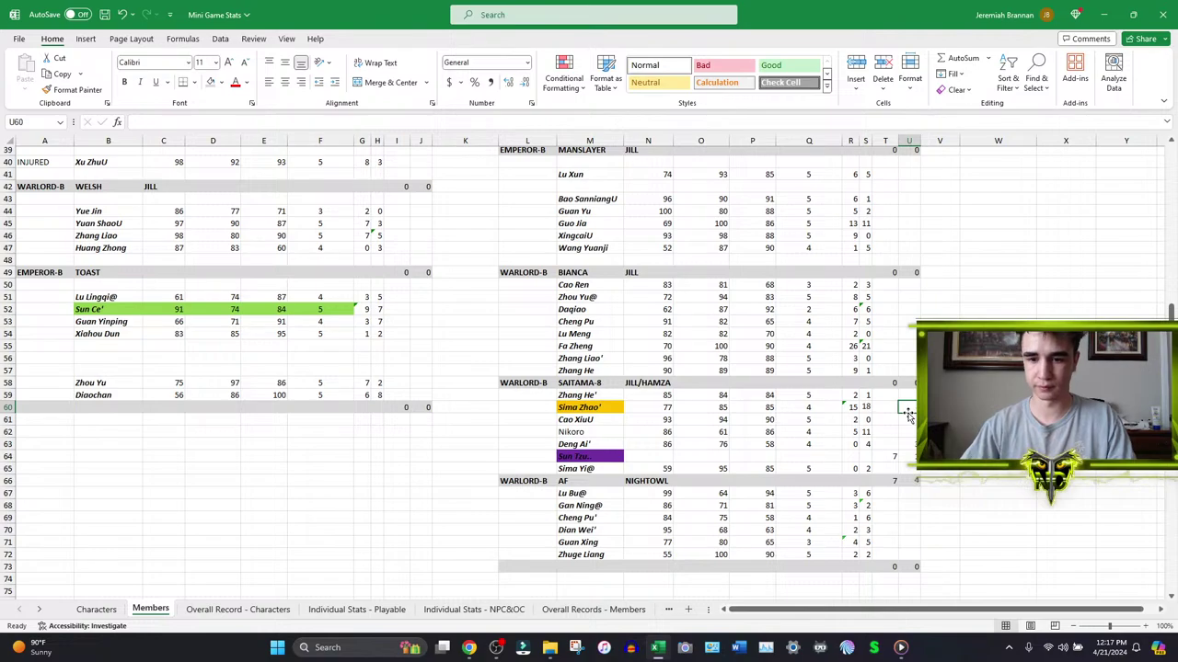
{"action": "double_click", "coordinate": [866, 443]}
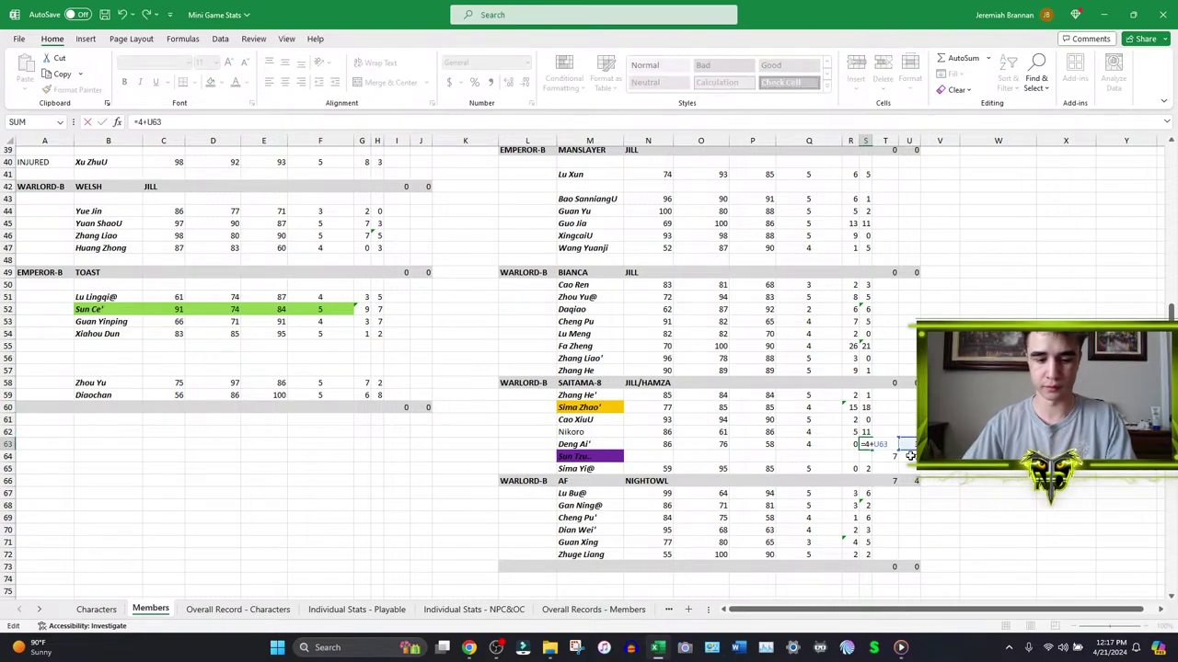
{"action": "left_click", "coordinate": [910, 453]}
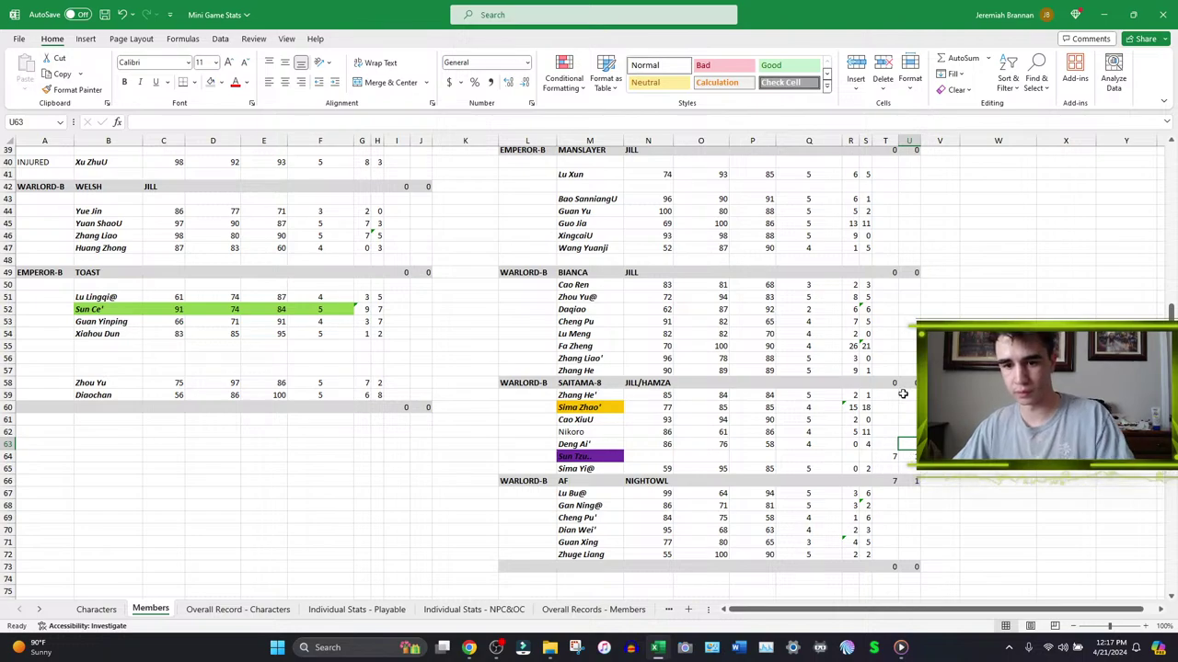
- Clear the contents and fill of the Sun Tzu row, L64:U64, and remove the fill colour from Sima Zhao' in M60
{"action": "left_click_drag", "start_coordinate": [529, 458], "coordinate": [911, 457]}
{"action": "key", "text": "Delete"}
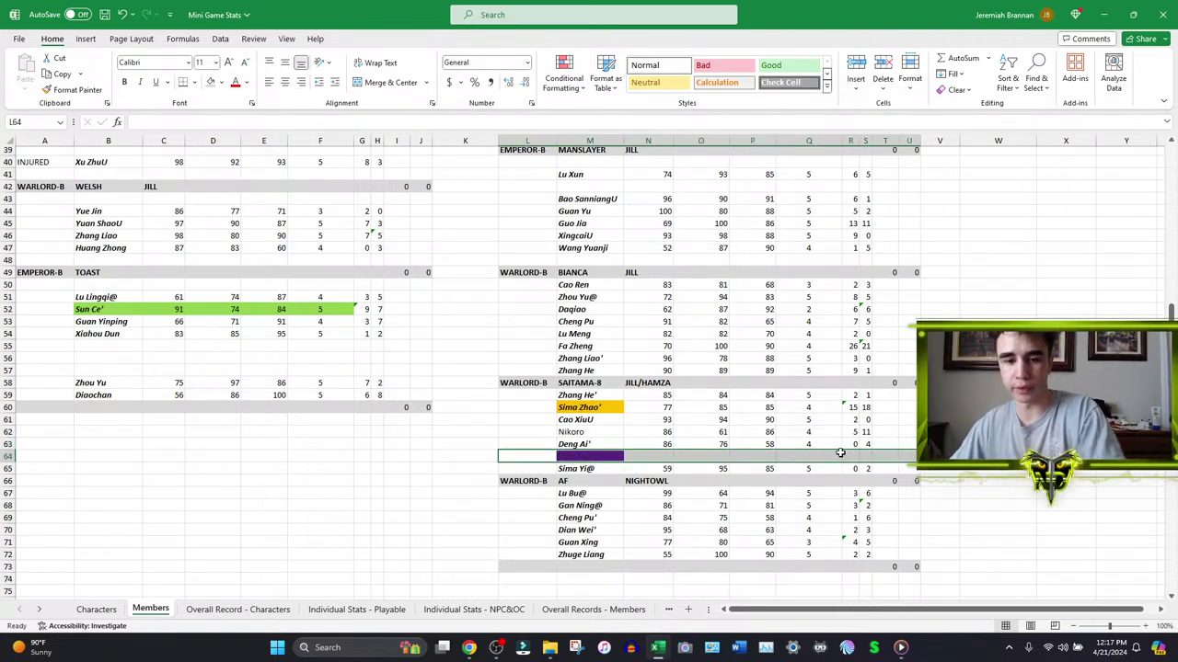
{"action": "left_click", "coordinate": [221, 81]}
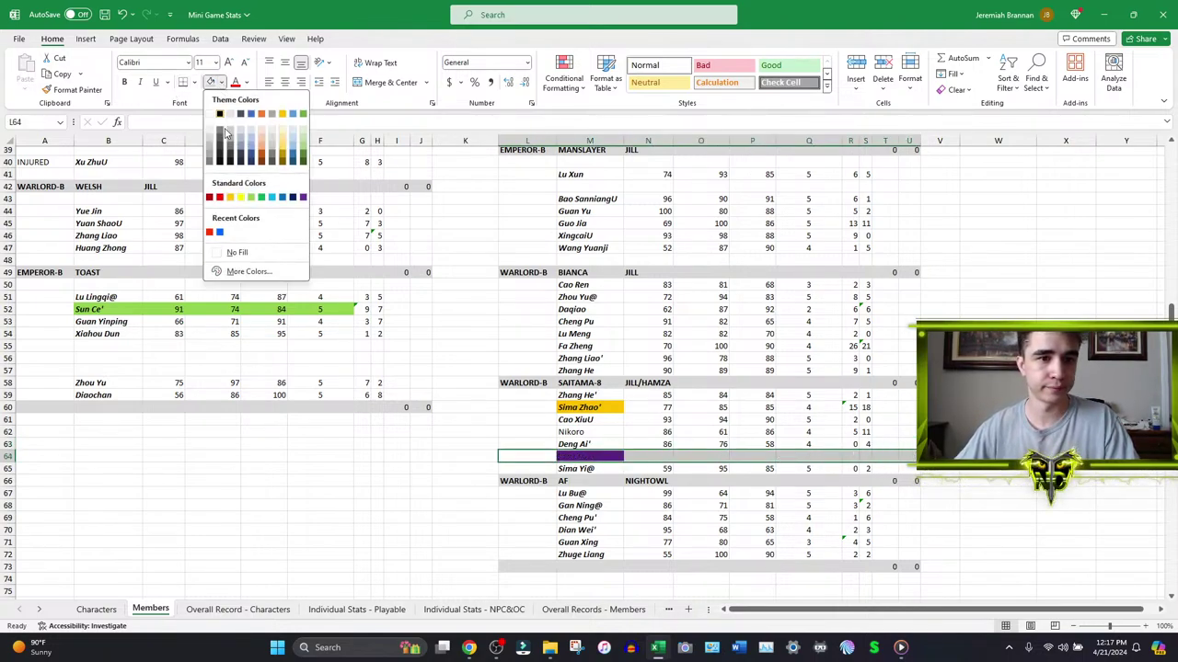
{"action": "left_click", "coordinate": [235, 257]}
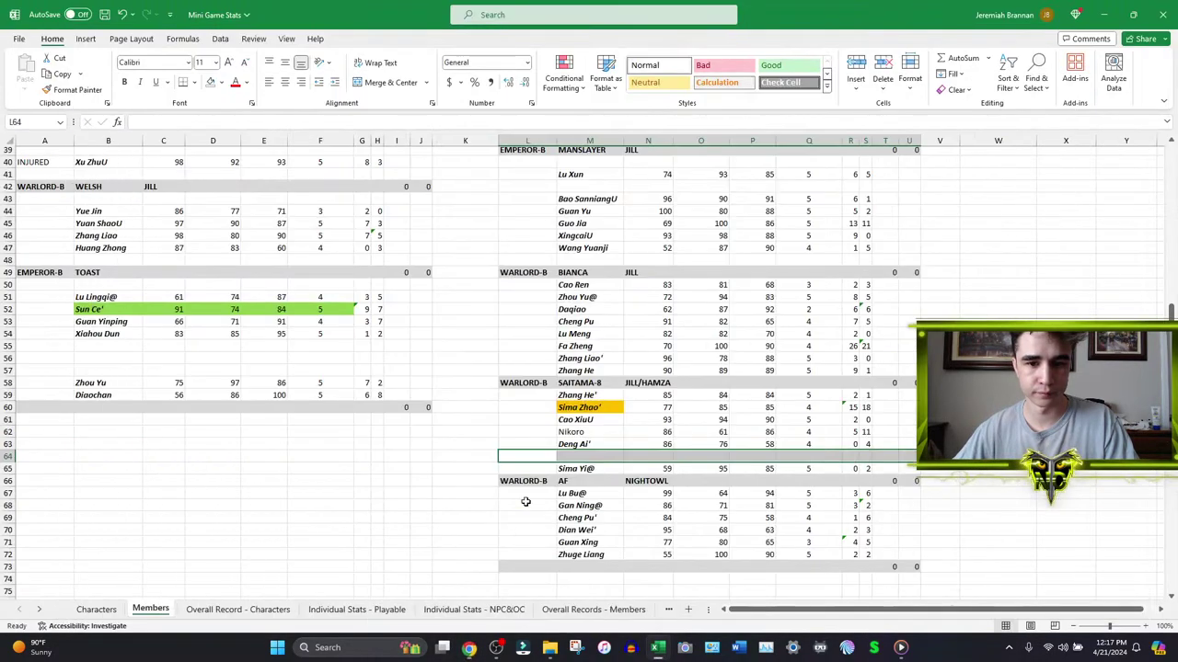
{"action": "left_click", "coordinate": [585, 410]}
{"action": "left_click", "coordinate": [209, 81]}
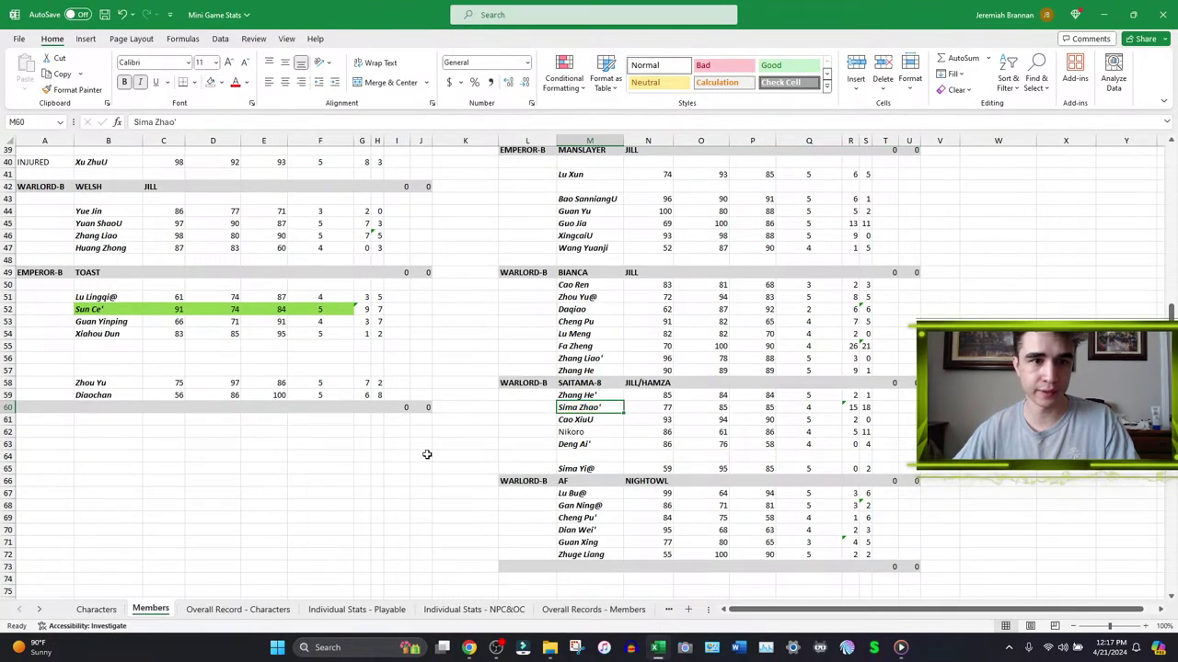
- Switch to Pastebin in Chrome, close the BiancaRoster paste, and open the SaitamaRoster paste for editing
{"action": "left_click", "coordinate": [469, 647]}
{"action": "left_click", "coordinate": [394, 12]}
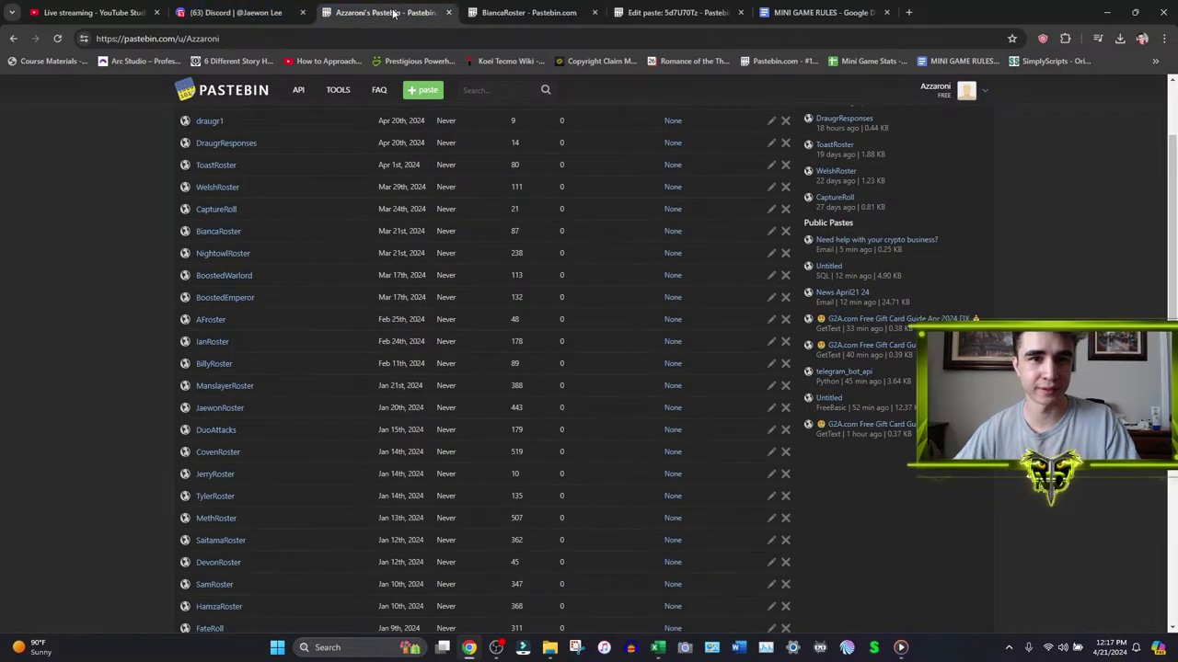
{"action": "left_click", "coordinate": [594, 12]}
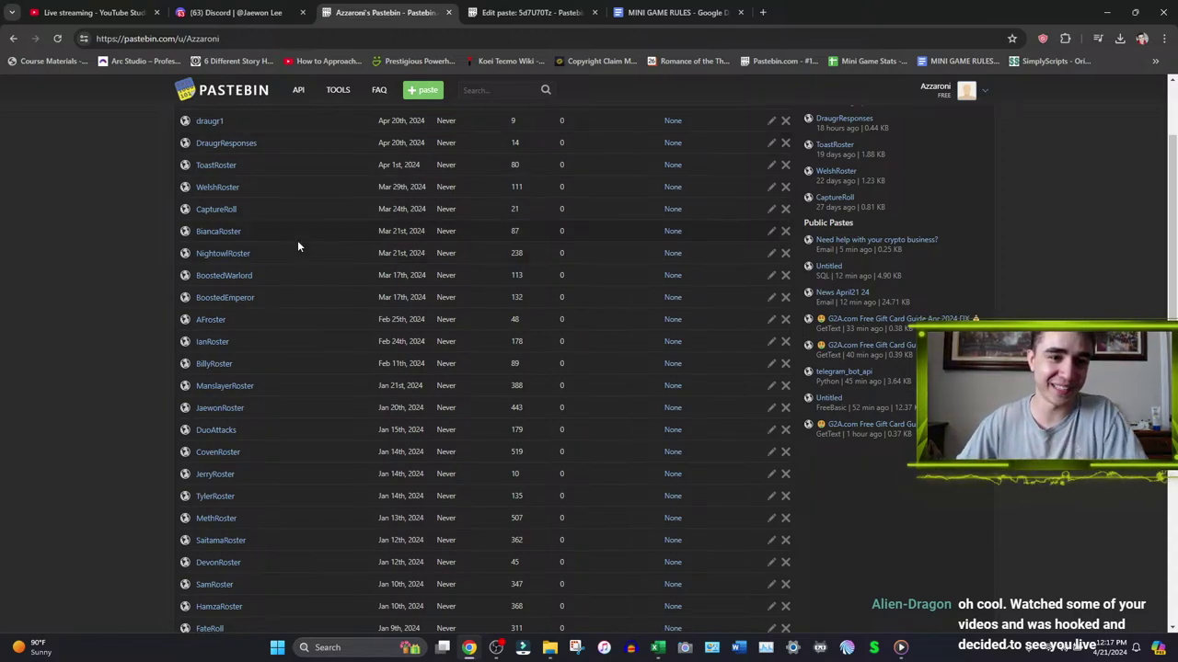
{"action": "scroll", "coordinate": [259, 250], "scroll_direction": "down", "scroll_amount": 2}
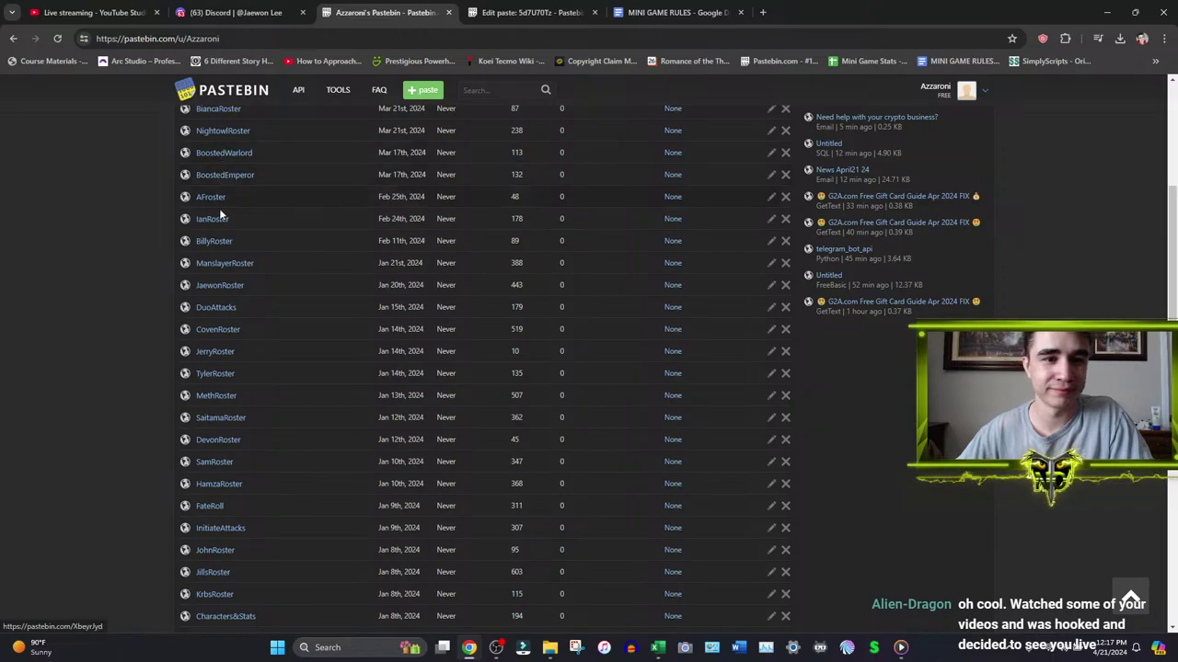
{"action": "middle_click", "coordinate": [218, 418]}
{"action": "left_click", "coordinate": [529, 12]}
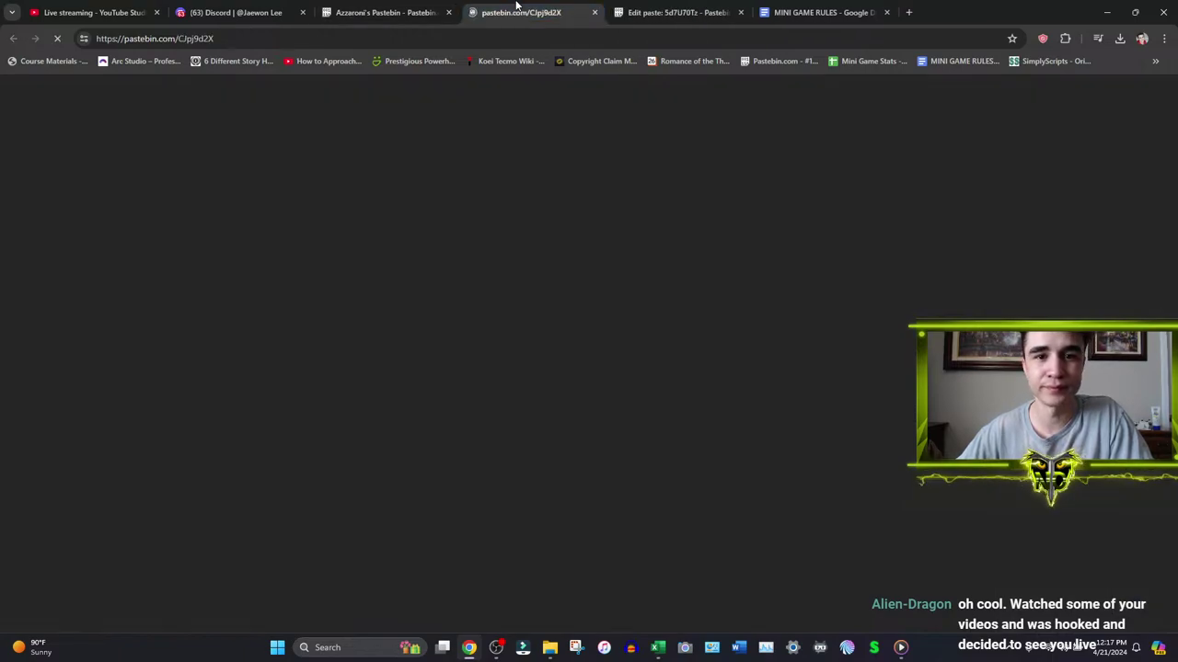
{"action": "left_click", "coordinate": [741, 334]}
- Delete all the Sun Tzu lines from the SaitamaRoster paste and save the changes
{"action": "left_click_drag", "start_coordinate": [686, 413], "coordinate": [109, 301]}
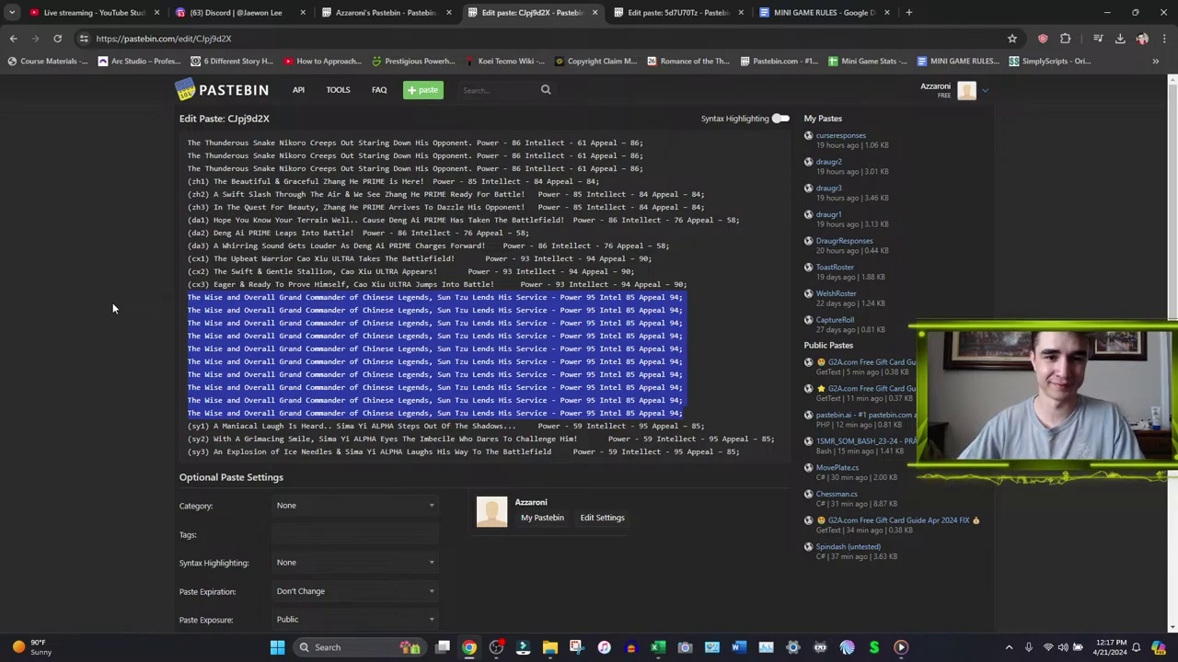
{"action": "key", "text": "BackSpace"}
{"action": "key", "text": "BackSpace"}
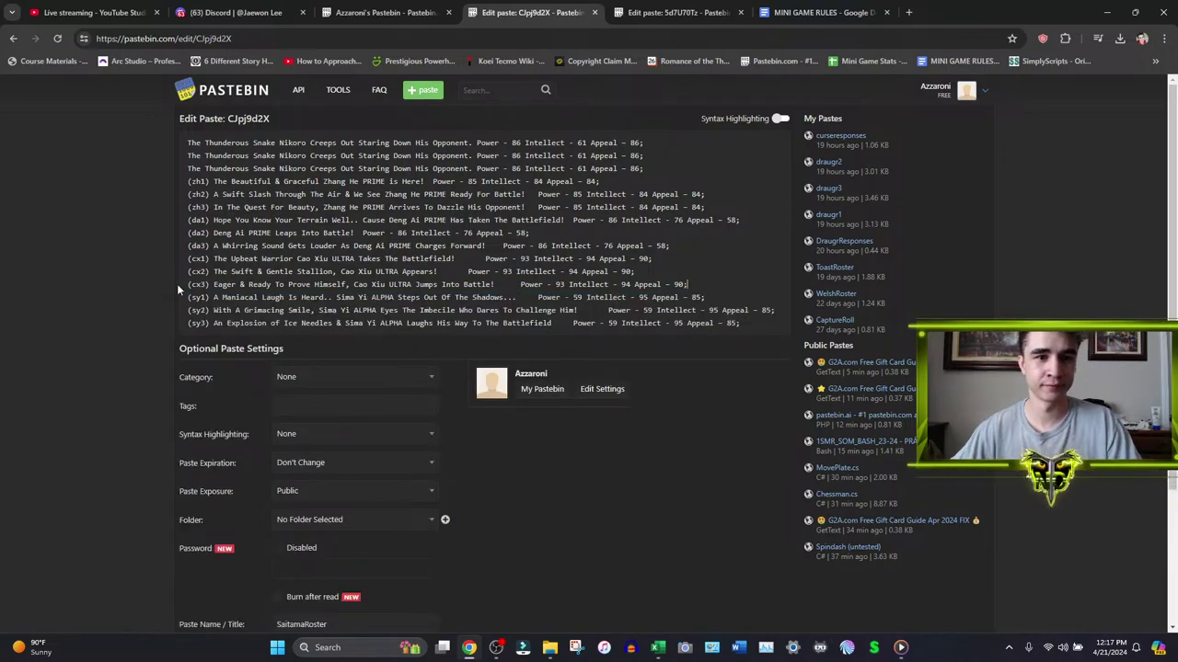
{"action": "scroll", "coordinate": [165, 284], "scroll_direction": "down", "scroll_amount": 3}
{"action": "left_click", "coordinate": [312, 475]}
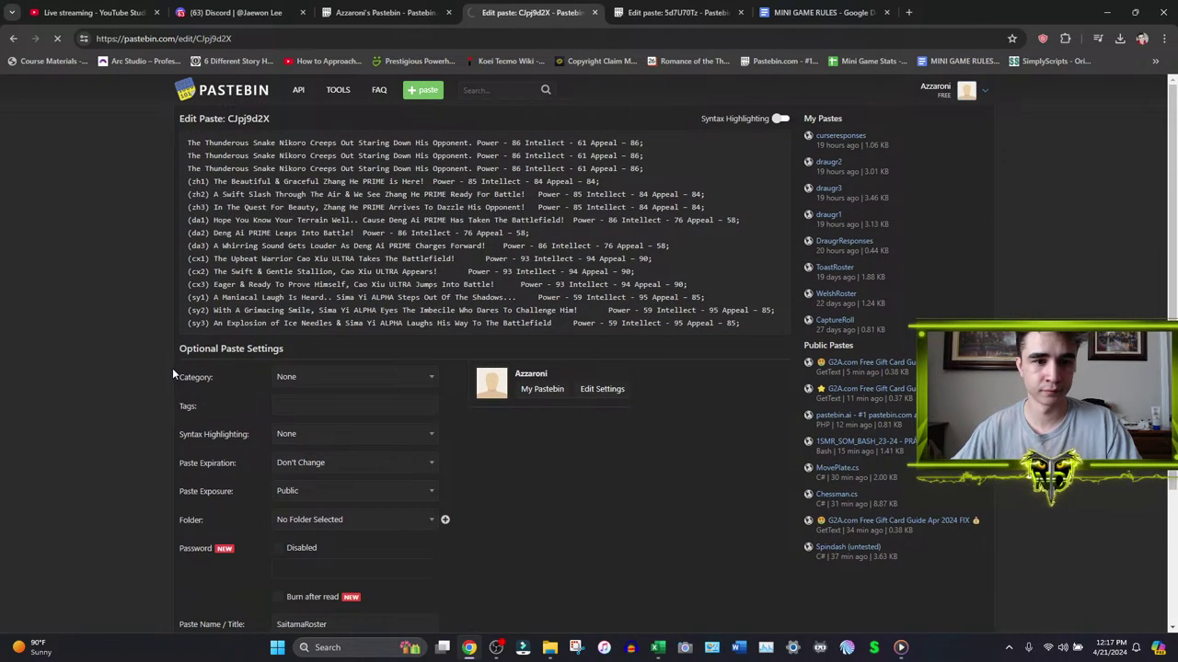
{"action": "scroll", "coordinate": [172, 366], "scroll_direction": "down", "scroll_amount": 4}
{"action": "scroll", "coordinate": [171, 362], "scroll_direction": "up", "scroll_amount": 4}
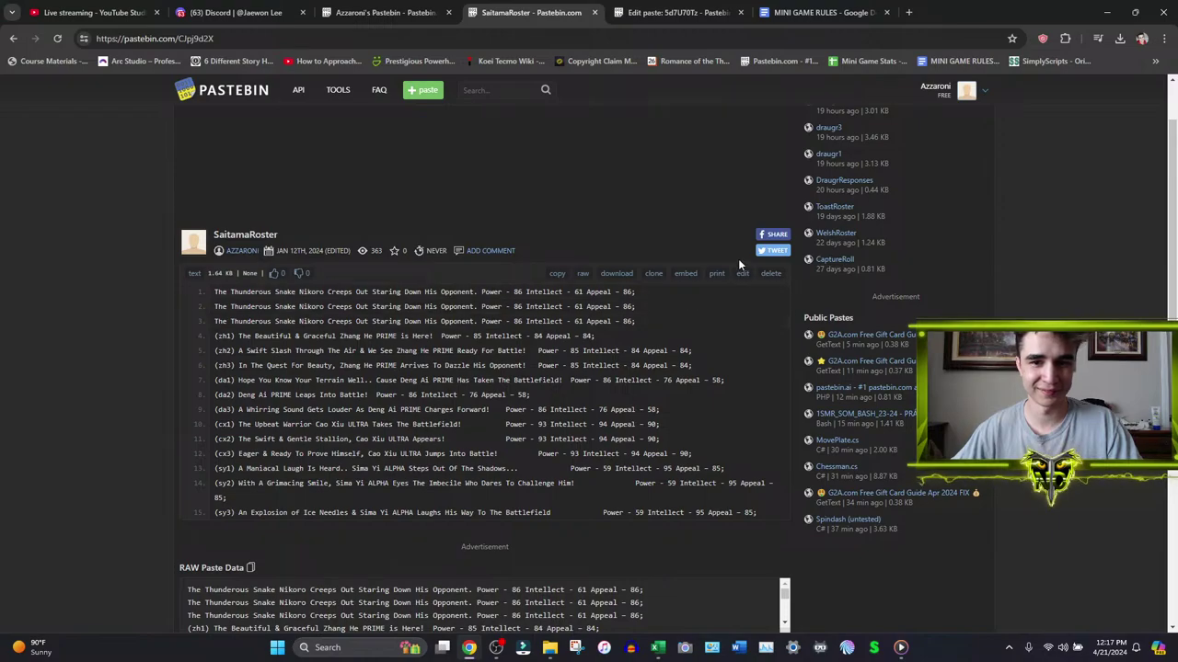
- Find Sima Zhao in the Characters&Stats paste and copy the three lines under SAI with Power 77, Intellect 85 and Appeal 85
{"action": "left_click", "coordinate": [681, 9]}
{"action": "key", "text": "ctrl+f"}
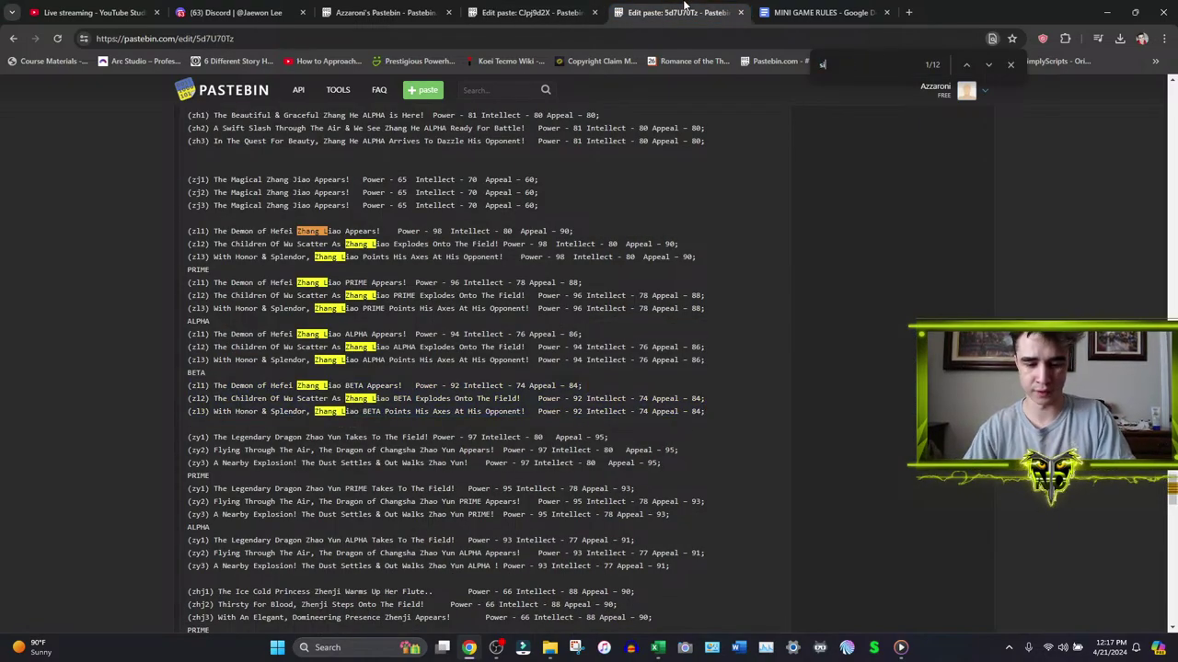
{"action": "type", "text": "sima zhao"}
{"action": "scroll", "coordinate": [506, 264], "scroll_direction": "down", "scroll_amount": 3}
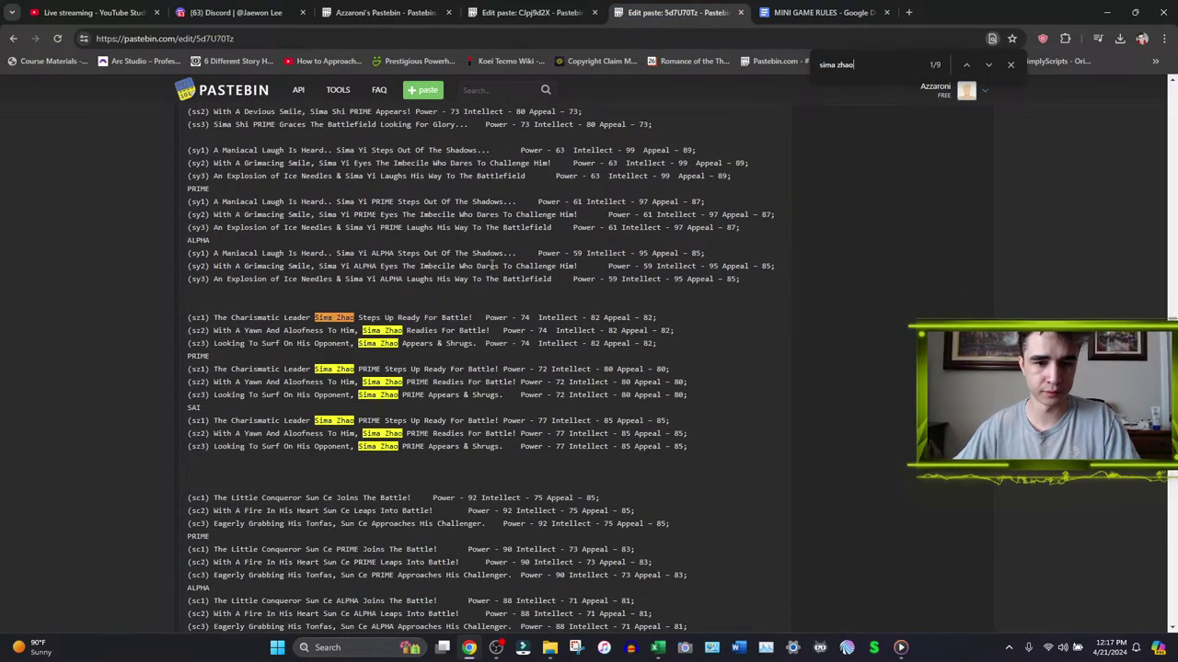
{"action": "left_click_drag", "start_coordinate": [113, 460], "coordinate": [73, 420]}
{"action": "key", "text": "ctrl+c"}
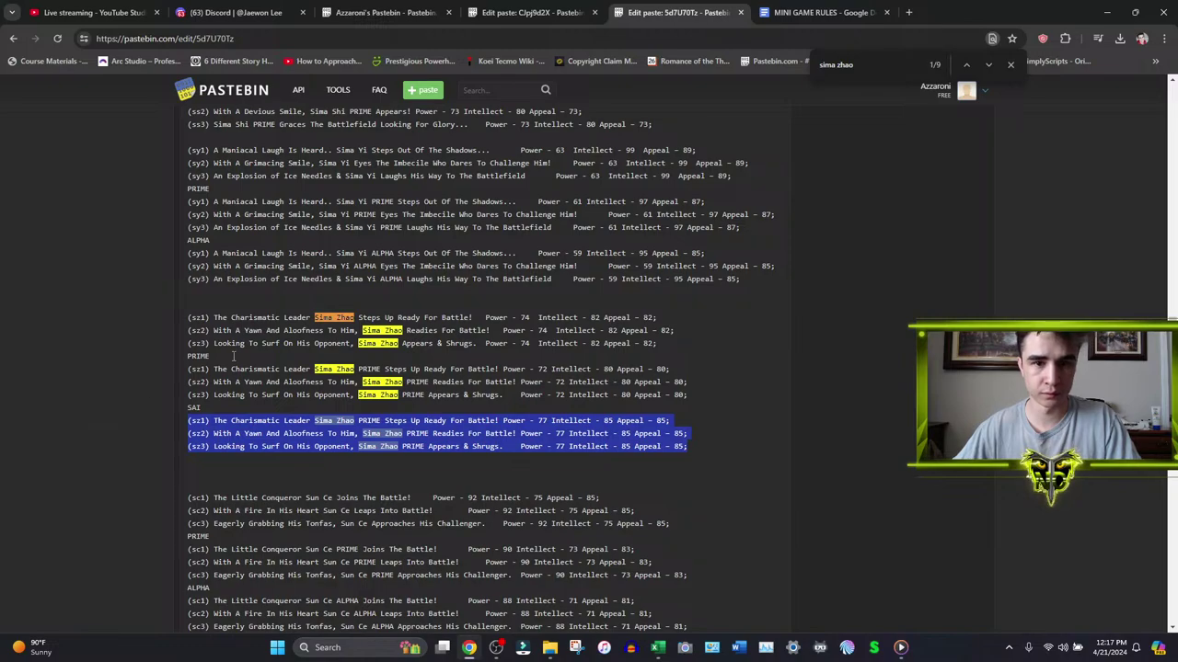
- Paste the copied Sima Zhao lines at the end of the SaitamaRoster paste and save the changes
{"action": "left_click", "coordinate": [517, 10]}
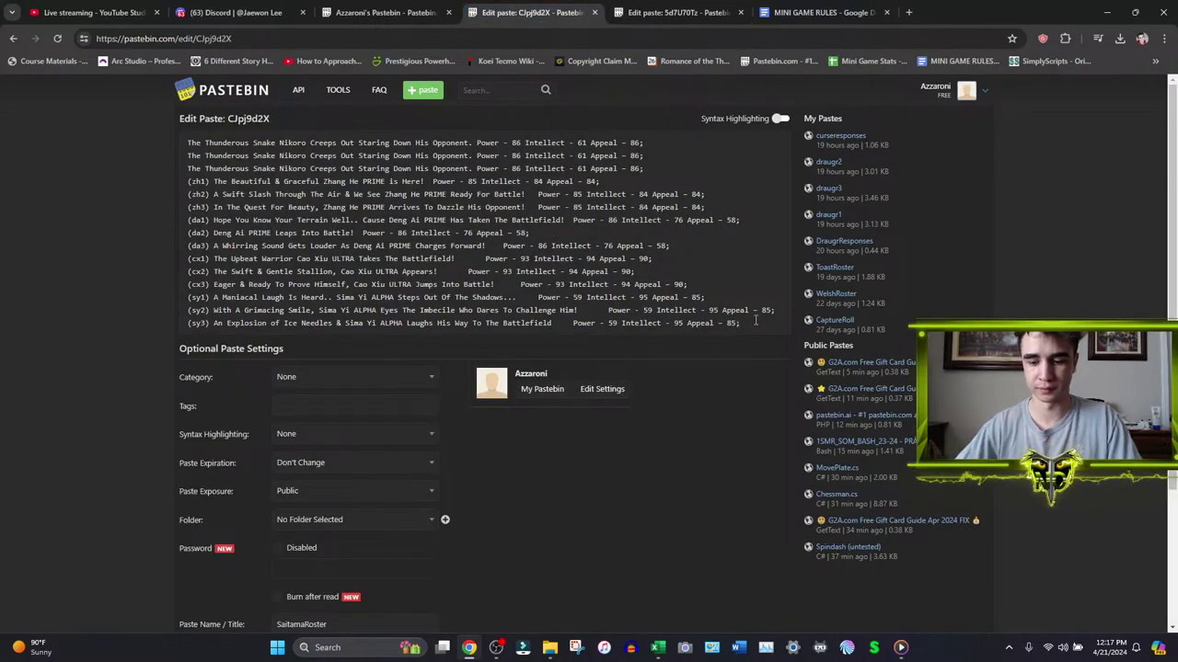
{"action": "left_click", "coordinate": [755, 319]}
{"action": "key", "text": "ctrl+v"}
{"action": "scroll", "coordinate": [90, 308], "scroll_direction": "down", "scroll_amount": 3}
{"action": "left_click", "coordinate": [304, 470]}
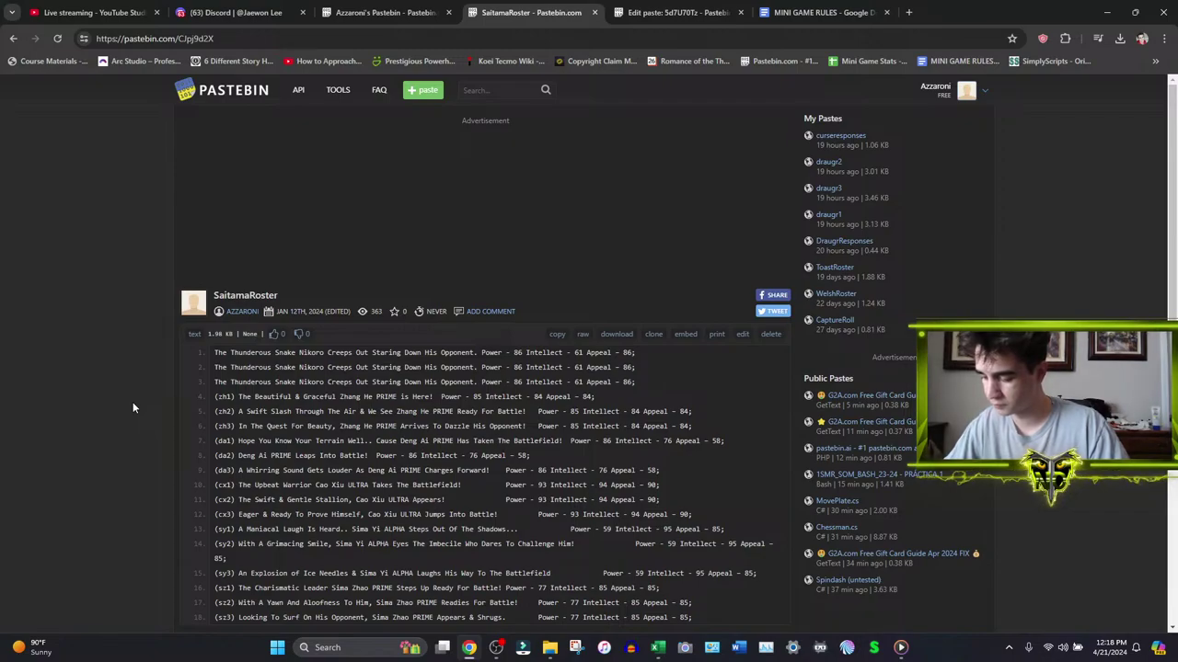
{"action": "scroll", "coordinate": [133, 408], "scroll_direction": "down", "scroll_amount": 2}
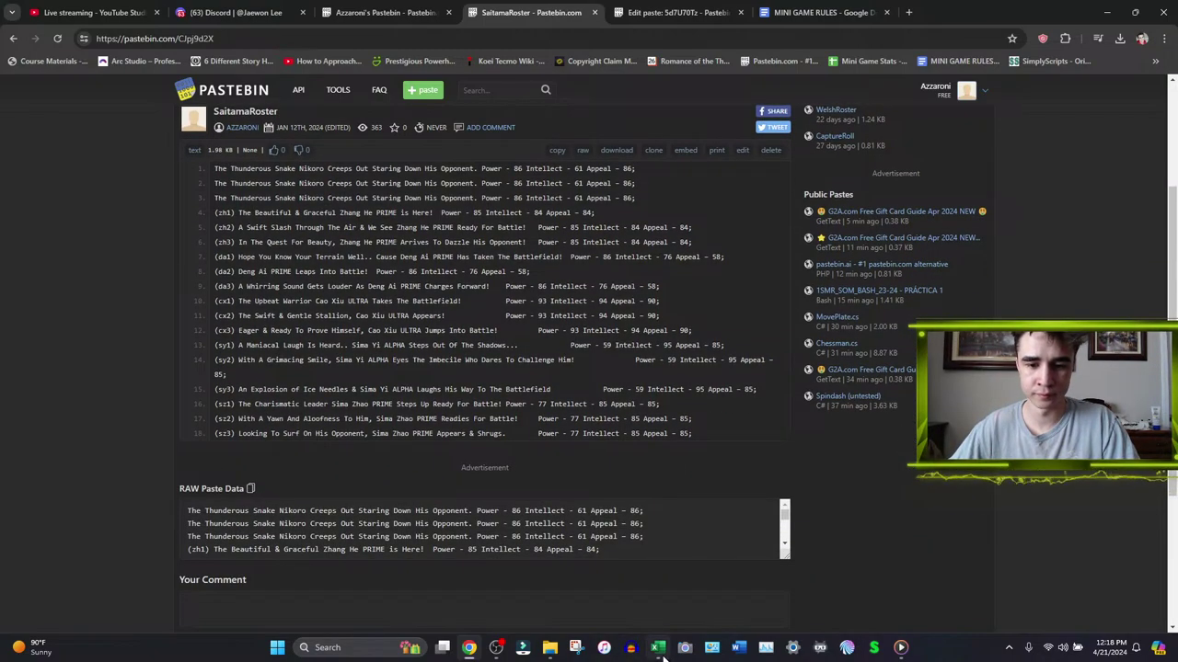
- In Excel, clear Hanzhong's Cracks entry, sort the territory table by Owner from A to Z, and save the workbook
{"action": "left_click", "coordinate": [658, 647]}
{"action": "scroll", "coordinate": [607, 260], "scroll_direction": "down", "scroll_amount": 5}
{"action": "scroll", "coordinate": [607, 260], "scroll_direction": "up", "scroll_amount": 1}
{"action": "left_click_drag", "start_coordinate": [598, 247], "coordinate": [610, 321]}
{"action": "scroll", "coordinate": [537, 299], "scroll_direction": "down", "scroll_amount": 1}
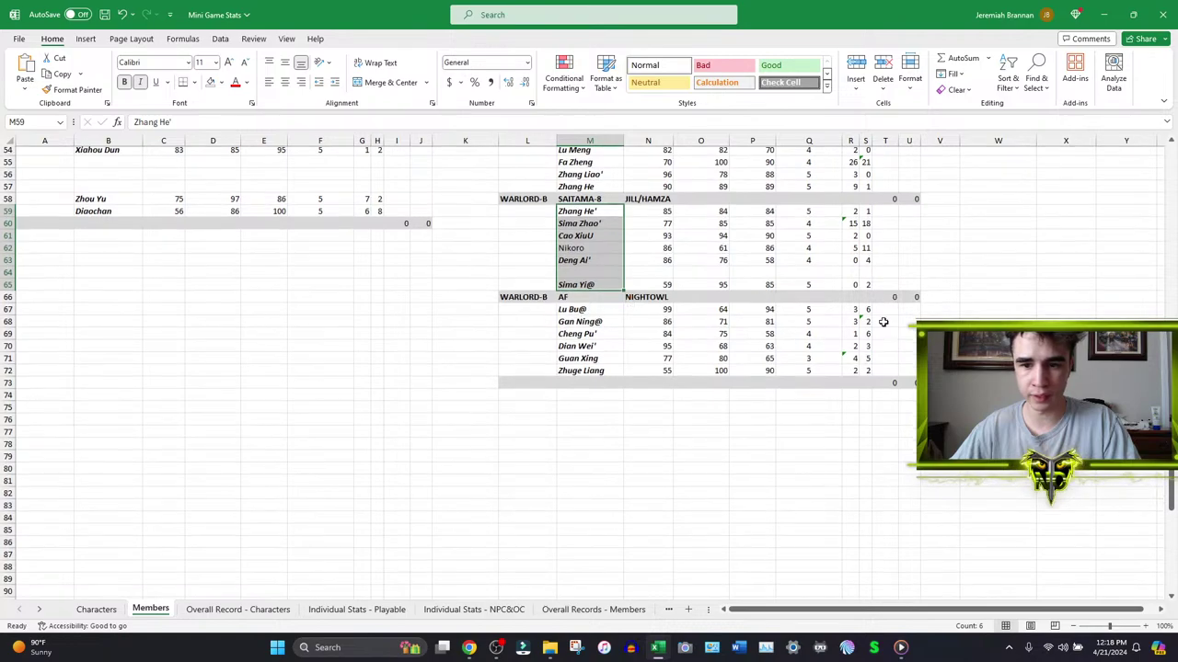
{"action": "scroll", "coordinate": [496, 363], "scroll_direction": "up", "scroll_amount": 17}
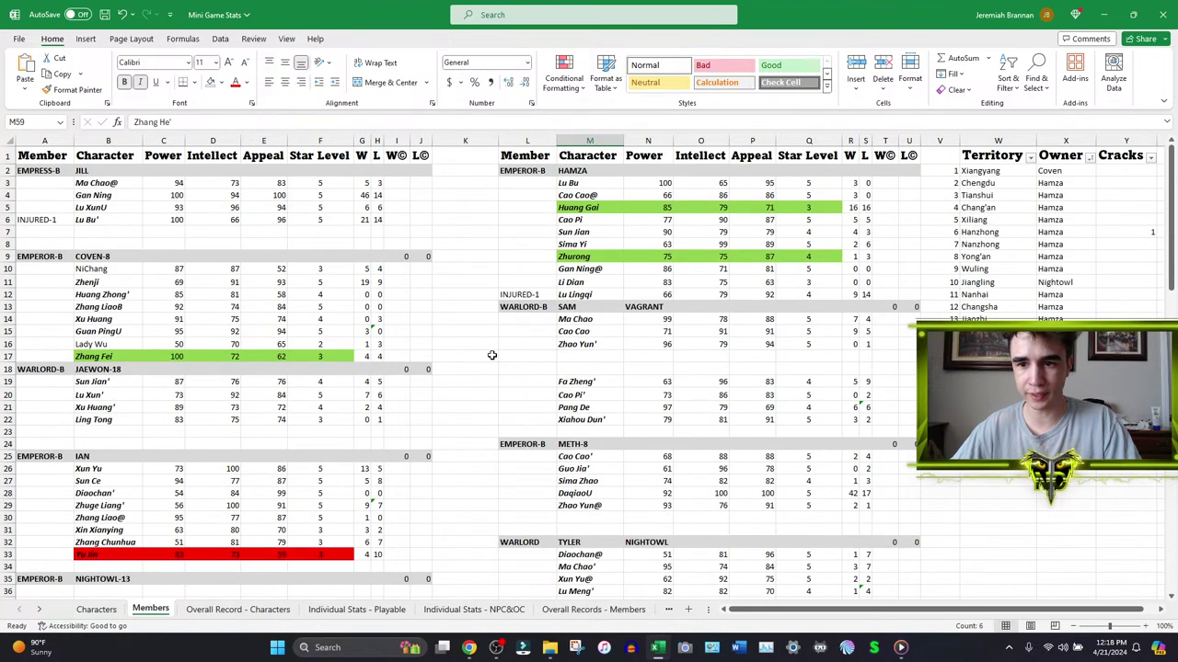
{"action": "left_click", "coordinate": [1109, 234]}
{"action": "left_click", "coordinate": [1090, 158]}
{"action": "left_click", "coordinate": [1080, 178]}
{"action": "left_click", "coordinate": [1116, 208]}
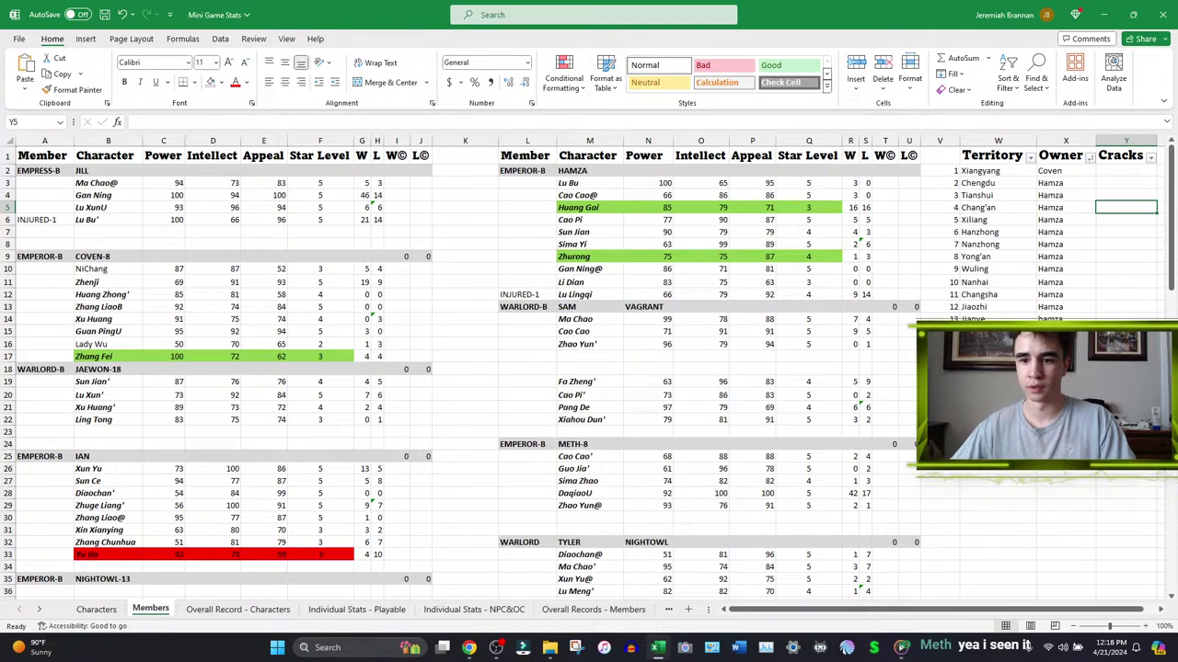
{"action": "key", "text": "ctrl+s"}
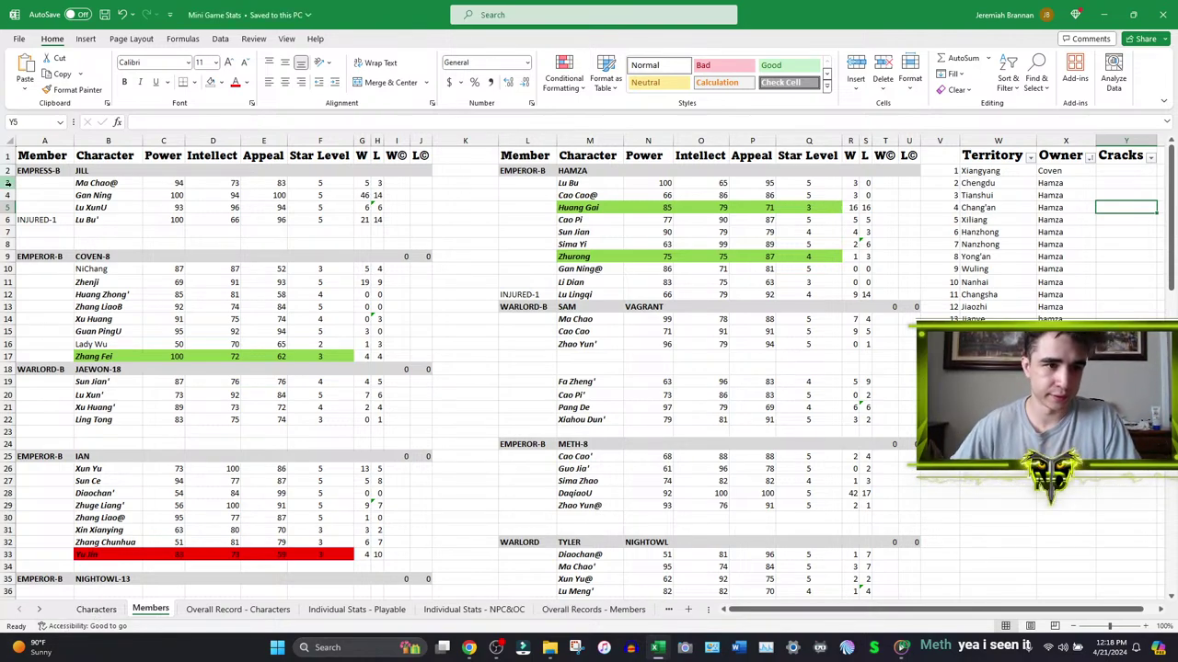
- Copy the entire Members sheet and open the Mini Game Stats Google Sheet in Chrome
{"action": "left_click", "coordinate": [9, 139]}
{"action": "key", "text": "ctrl+c"}
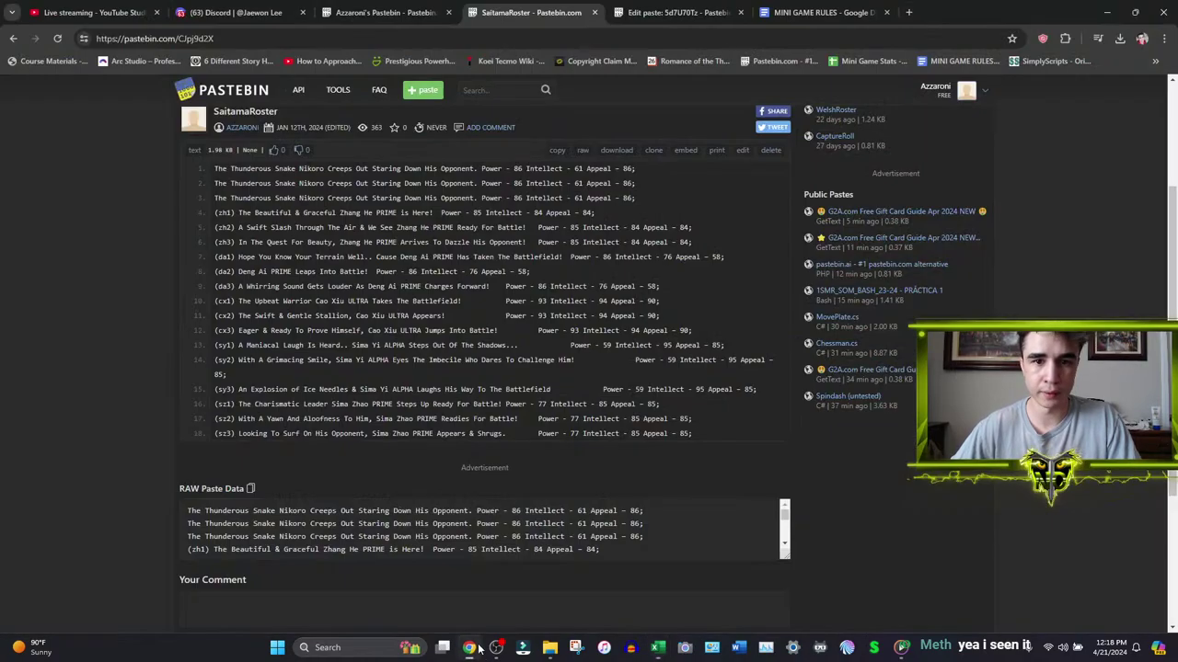
{"action": "key", "text": "alt+Tab"}
{"action": "middle_click", "coordinate": [878, 63]}
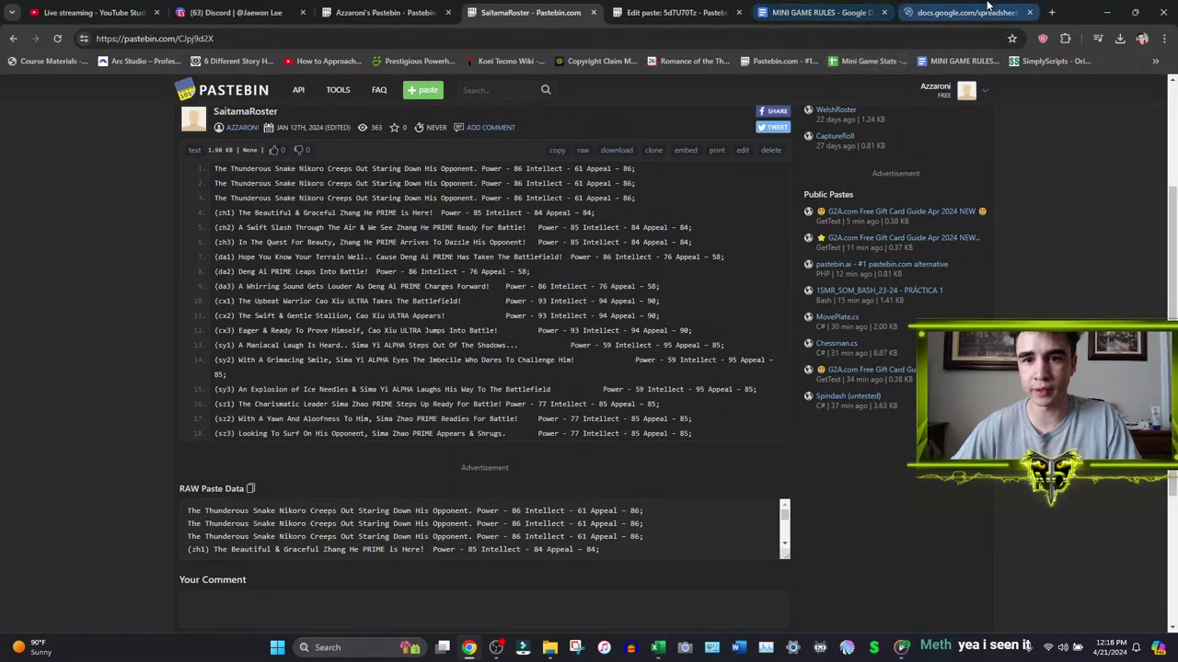
- Save the Characters&Stats paste and paste the copied Members data over the Teams & Territories sheet in Google Sheets
{"action": "left_click", "coordinate": [655, 14]}
{"action": "left_click", "coordinate": [68, 267]}
{"action": "key", "text": "End"}
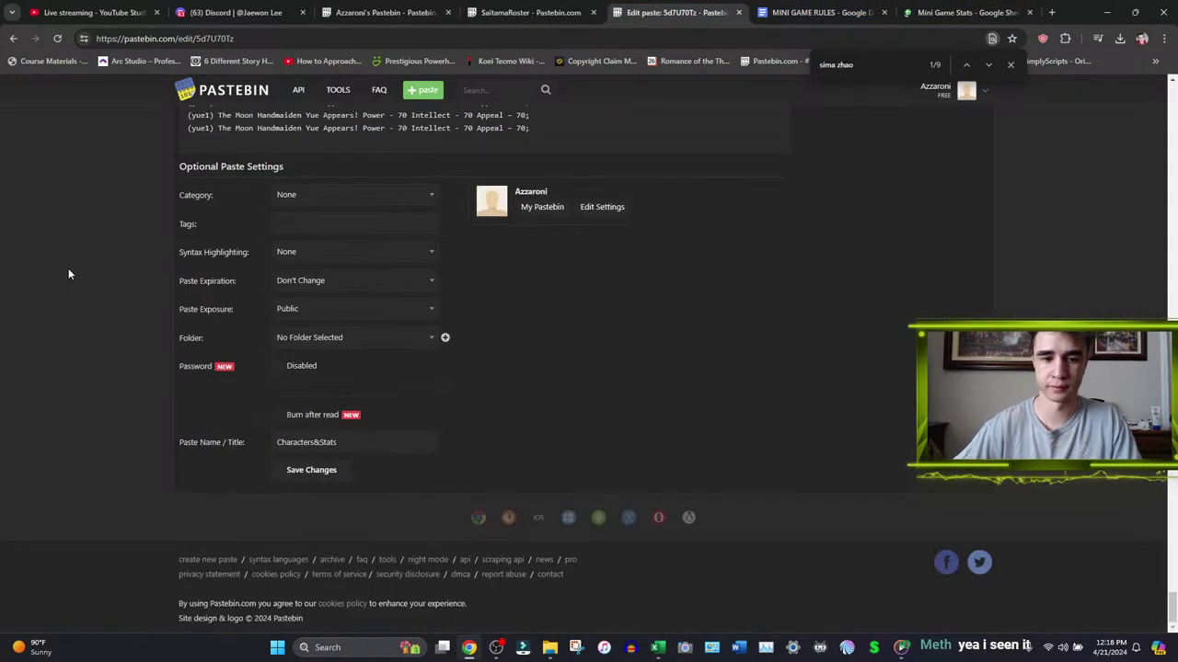
{"action": "left_click", "coordinate": [324, 486]}
{"action": "left_click", "coordinate": [966, 12]}
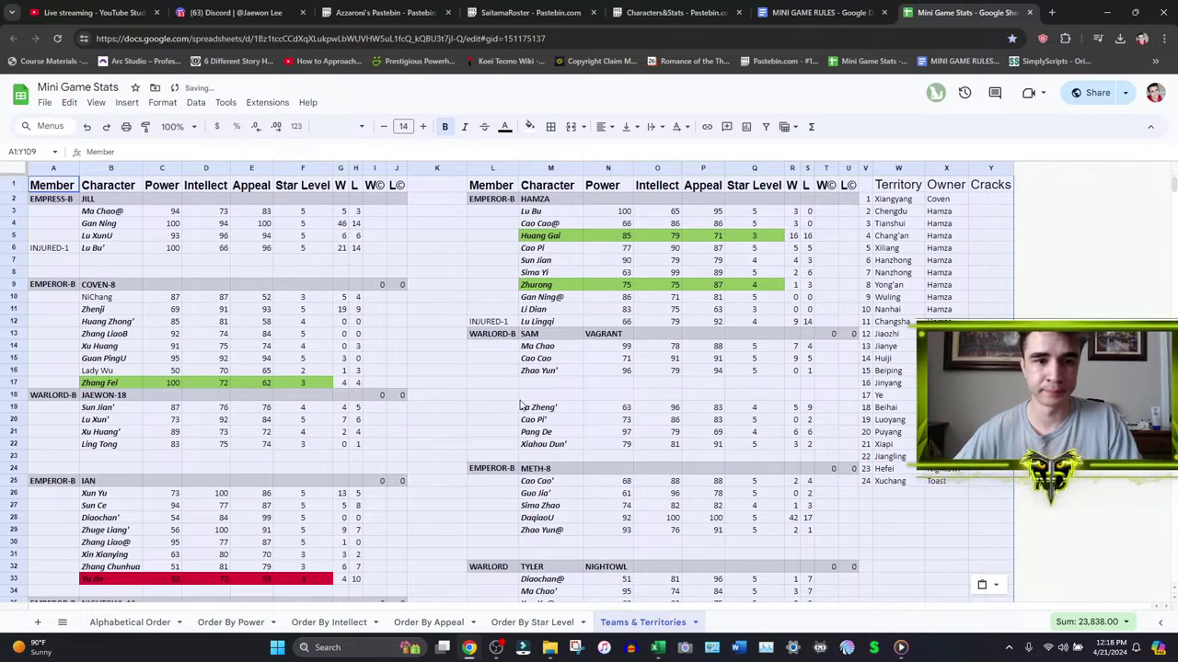
- Copy the entire Characters sheet from Excel and paste it over the Alphabetical Order sheet in Google Sheets
{"action": "left_click", "coordinate": [142, 623]}
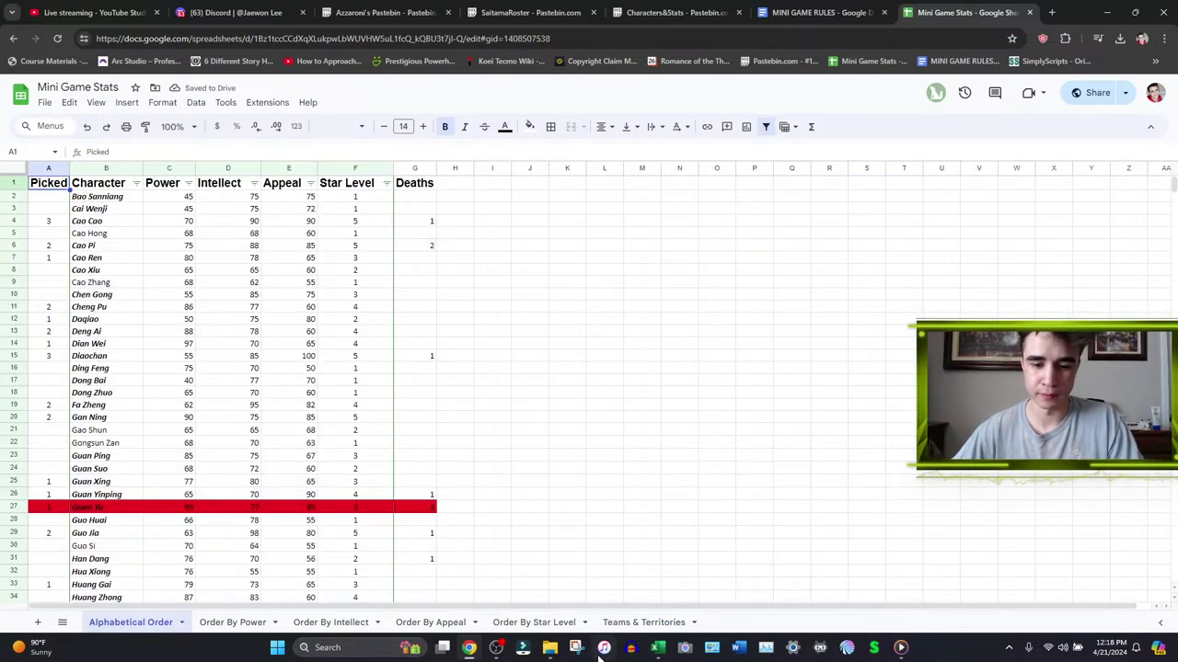
{"action": "left_click", "coordinate": [658, 646]}
{"action": "left_click", "coordinate": [97, 610]}
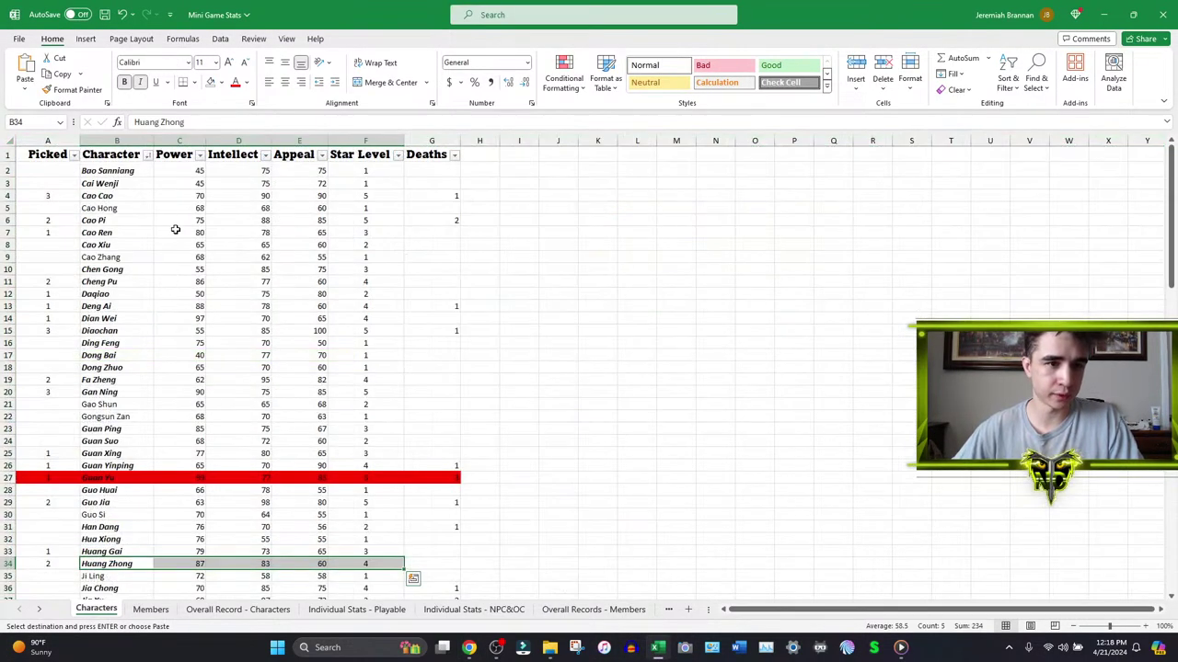
{"action": "left_click", "coordinate": [5, 143]}
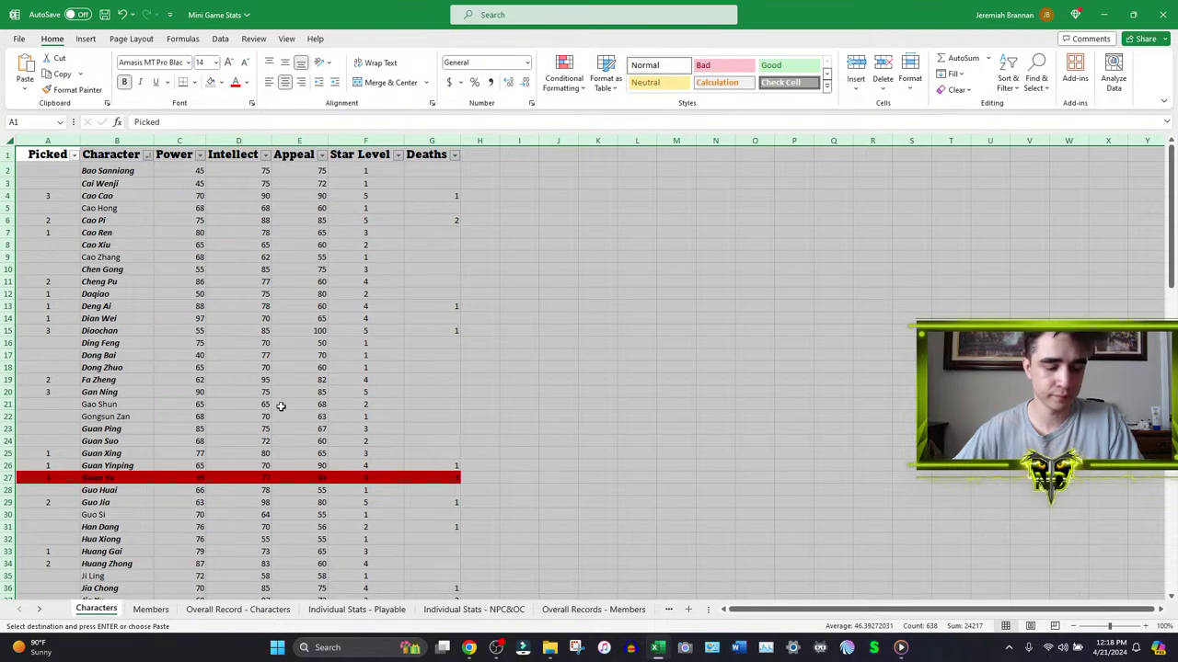
{"action": "left_click", "coordinate": [469, 648]}
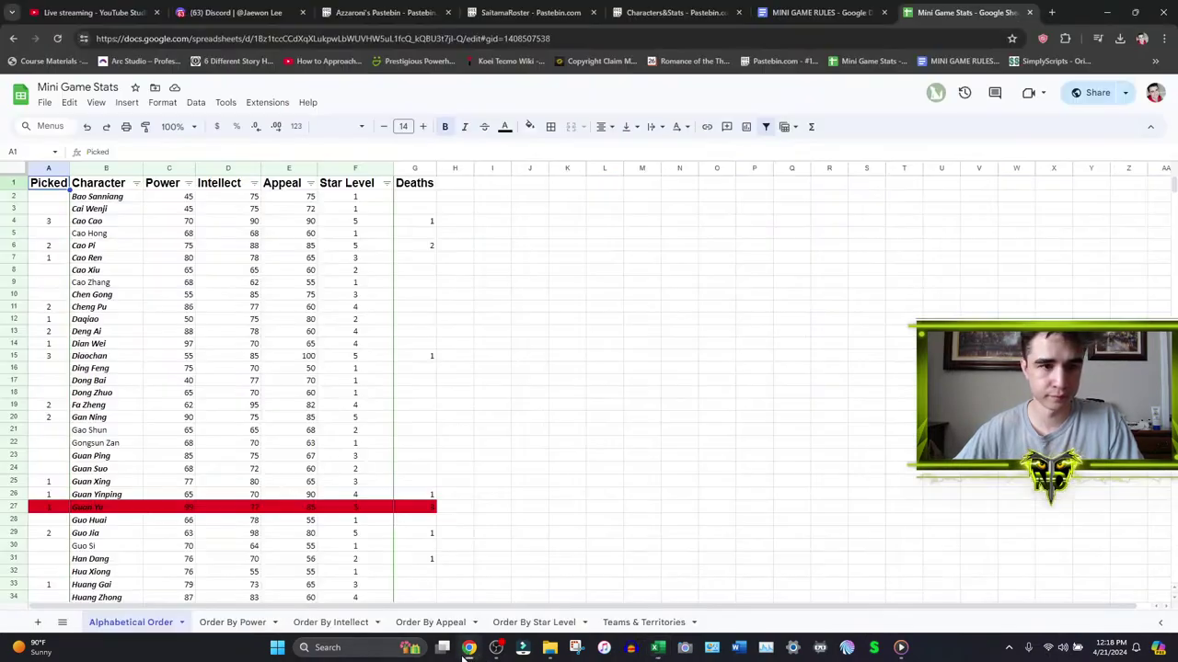
{"action": "left_click", "coordinate": [17, 170]}
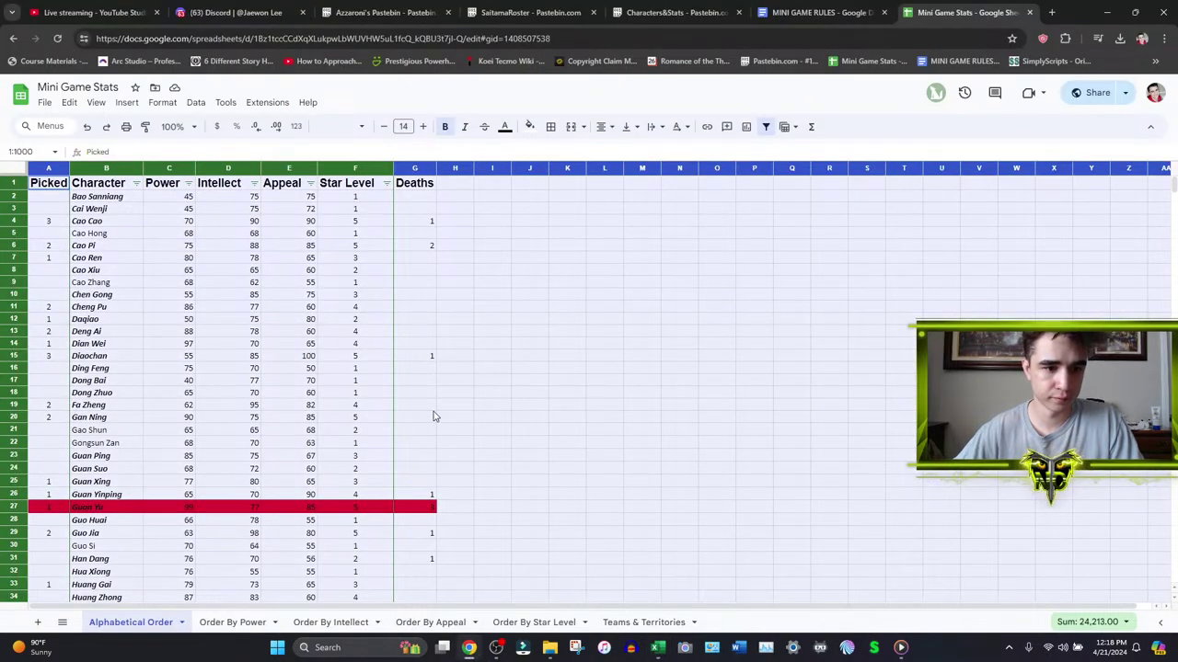
{"action": "key", "text": "ctrl+v"}
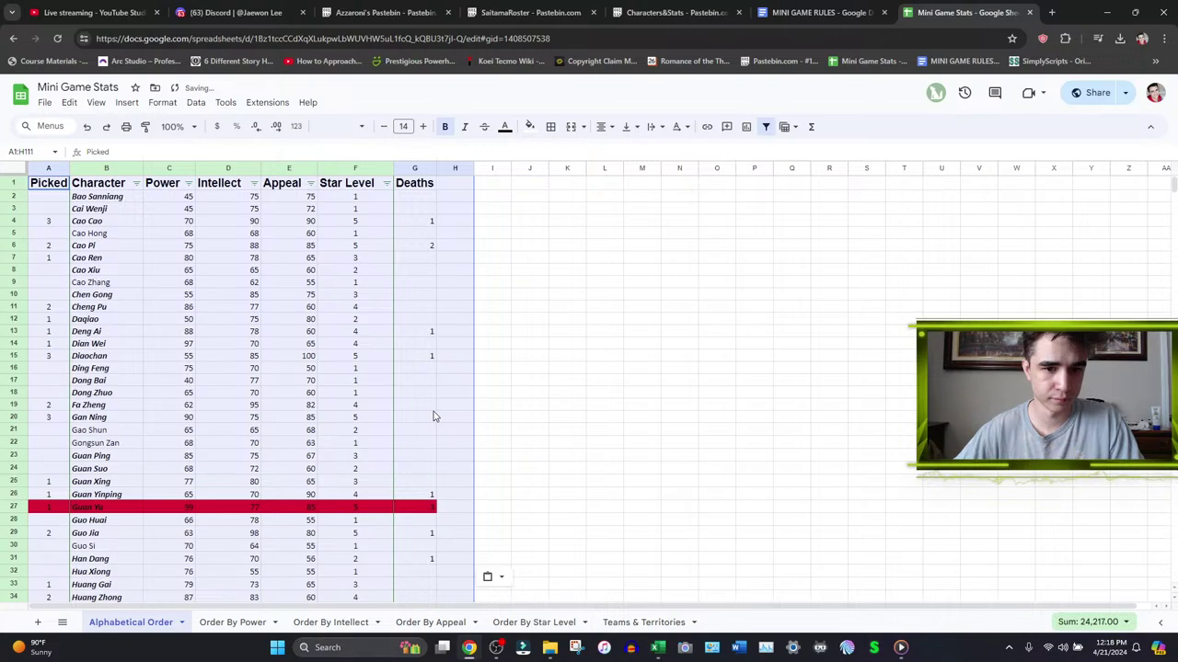
- Sort the Characters table in Excel by Power from largest to smallest and copy it over the entire Order By Power sheet in Google Sheets
{"action": "left_click", "coordinate": [258, 623]}
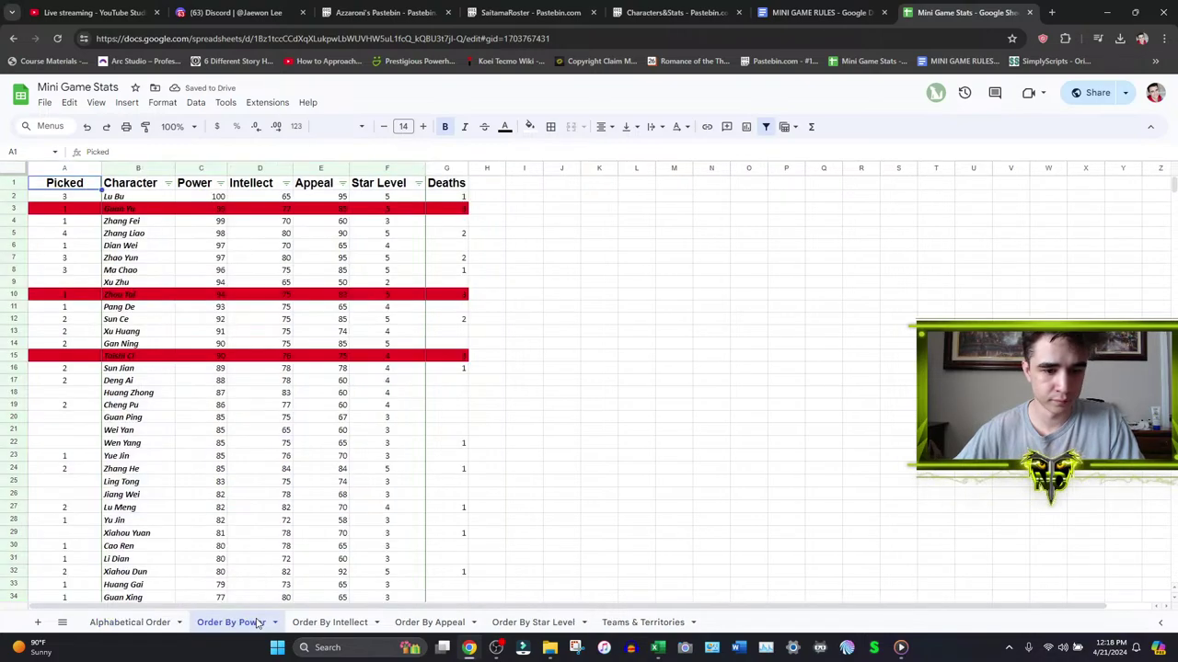
{"action": "left_click", "coordinate": [658, 648]}
{"action": "left_click", "coordinate": [200, 154]}
{"action": "left_click", "coordinate": [157, 187]}
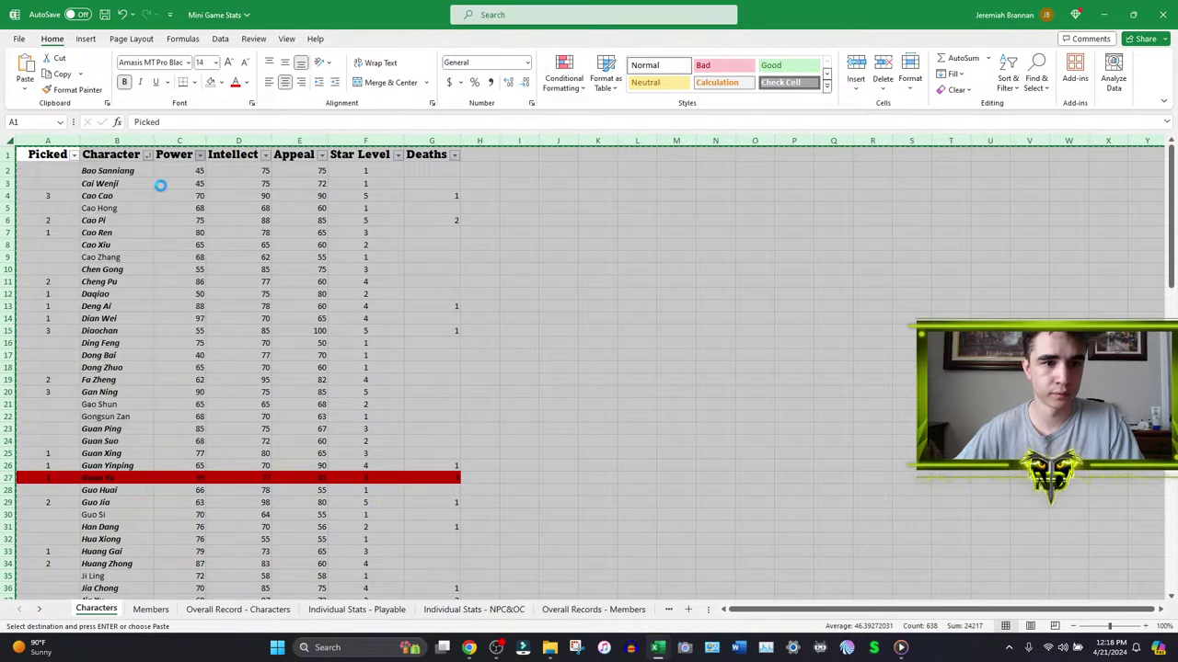
{"action": "key", "text": "ctrl+c"}
{"action": "left_click", "coordinate": [469, 648]}
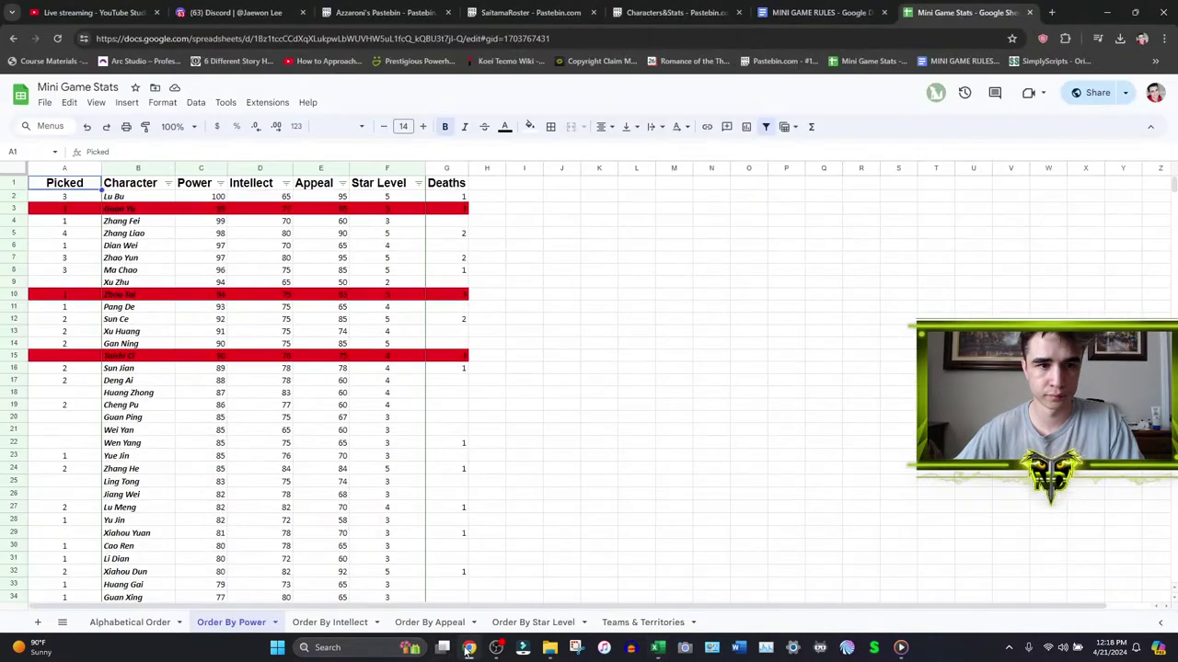
{"action": "left_click", "coordinate": [12, 173]}
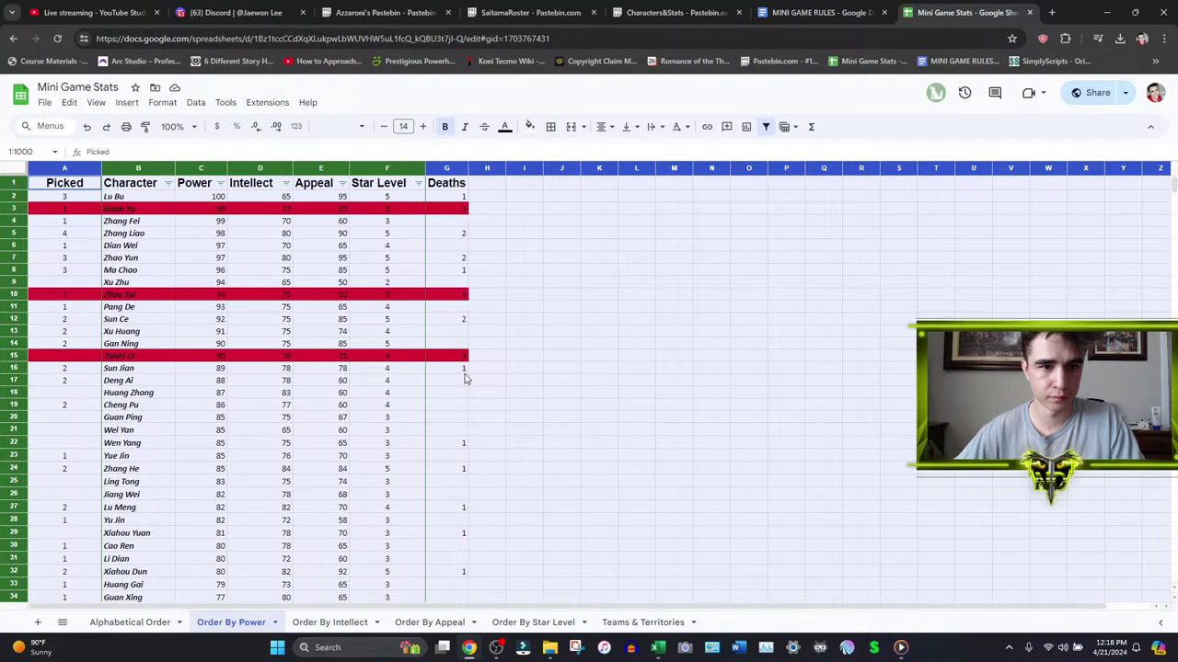
{"action": "key", "text": "ctrl+v"}
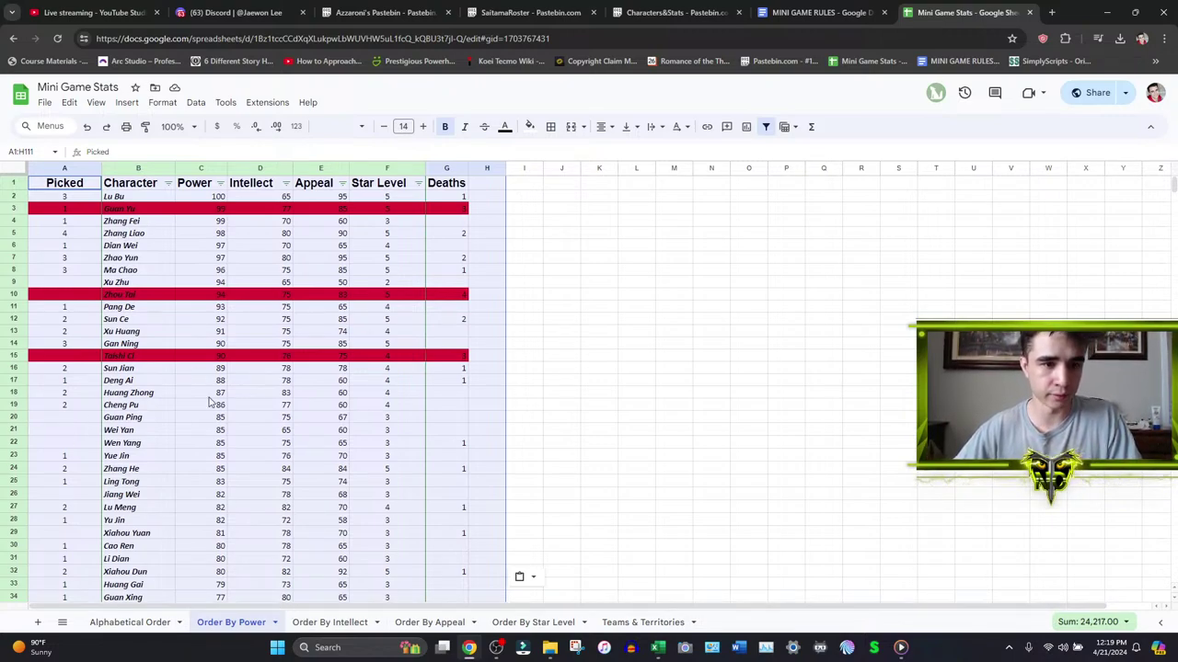
- Sort Excel's Characters table by Intellect from largest to smallest and copy it over the entire Order By Intellect sheet in Google Sheets
{"action": "left_click", "coordinate": [324, 623]}
{"action": "left_click", "coordinate": [657, 648]}
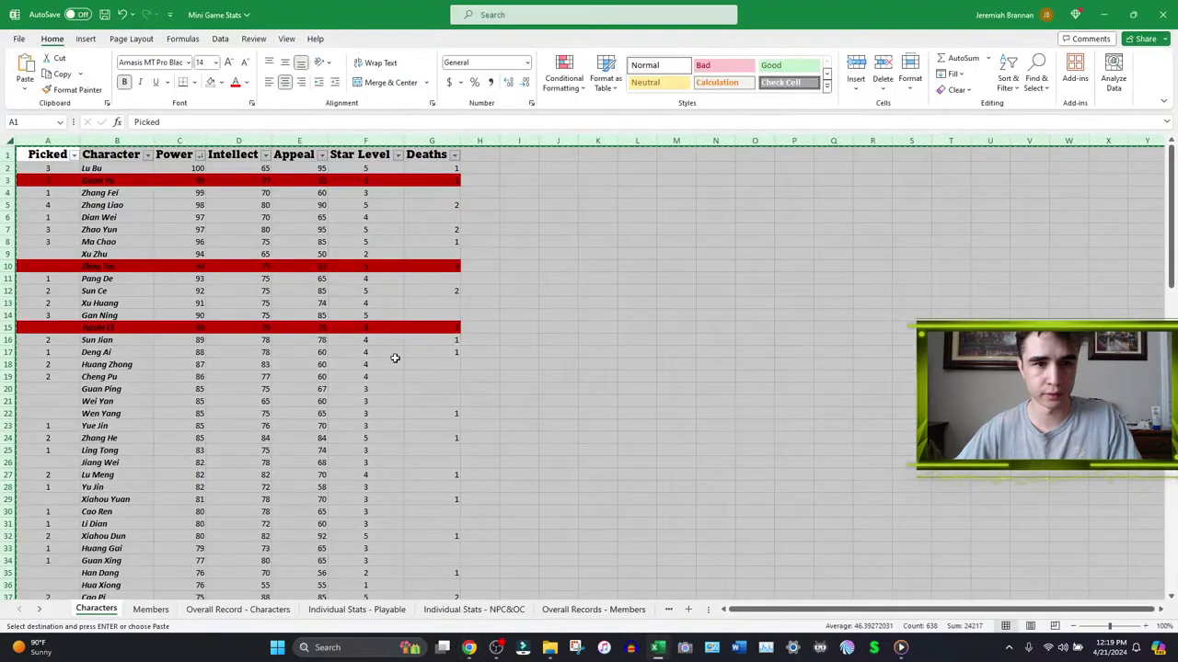
{"action": "left_click", "coordinate": [265, 154]}
{"action": "left_click", "coordinate": [208, 187]}
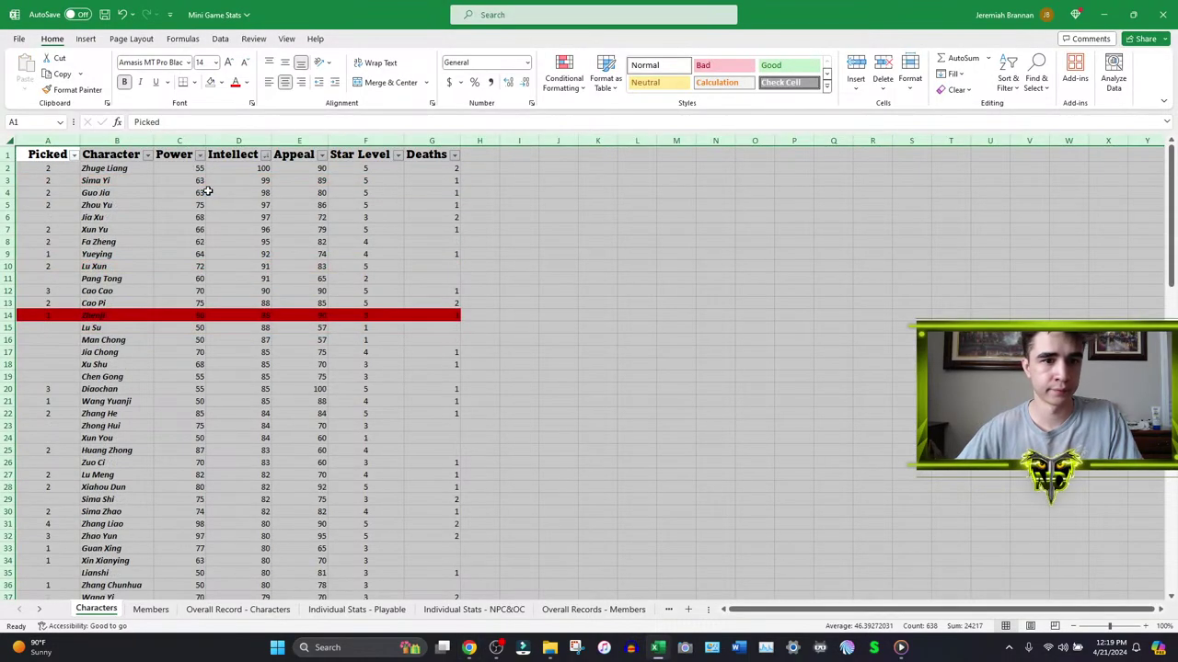
{"action": "left_click", "coordinate": [469, 647]}
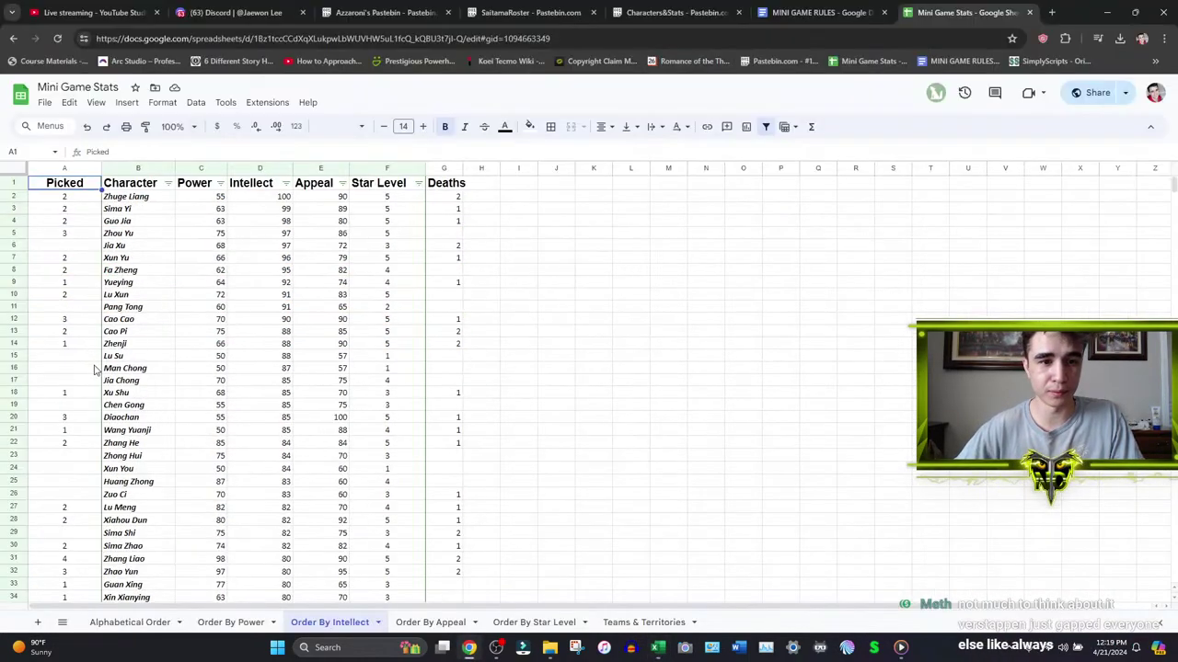
{"action": "left_click", "coordinate": [21, 172]}
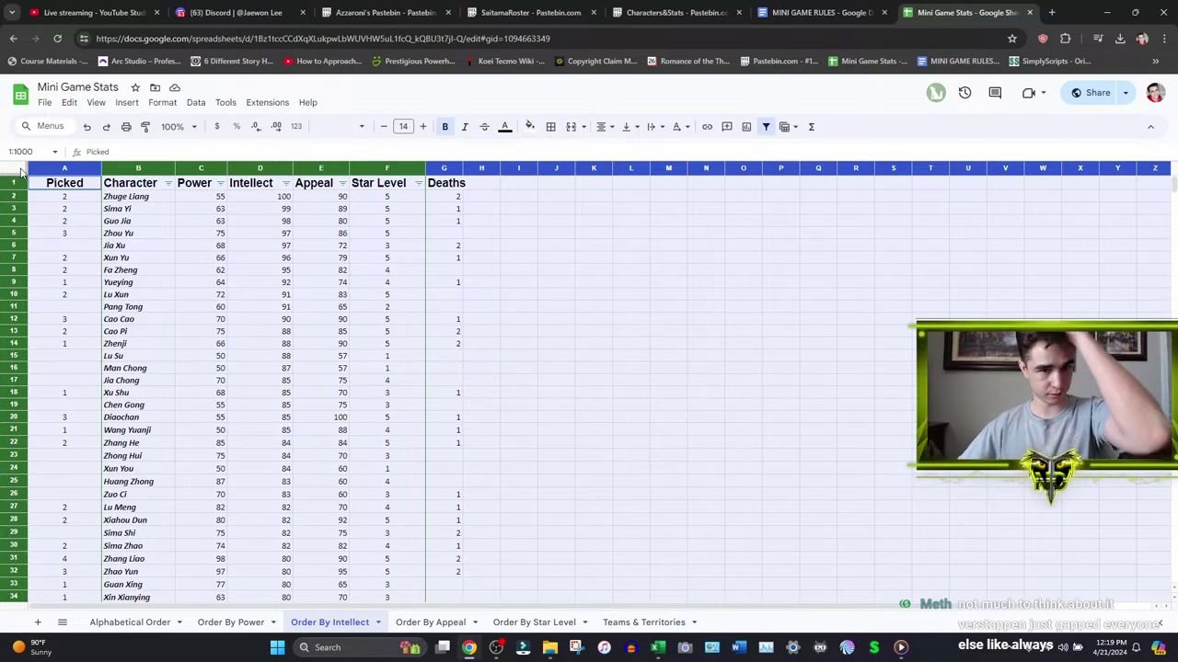
{"action": "key", "text": "ctrl+v"}
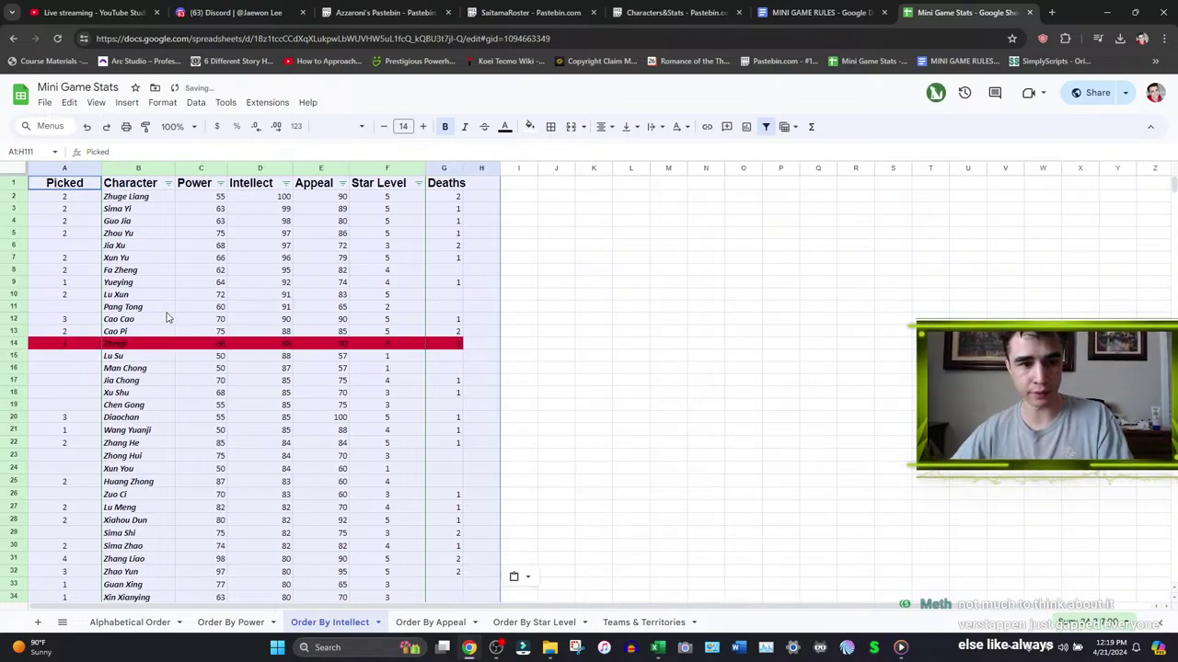
- Sort Excel's Characters table by Appeal from largest to smallest and copy it over the entire Order By Appeal sheet in Google Sheets
{"action": "left_click", "coordinate": [446, 623]}
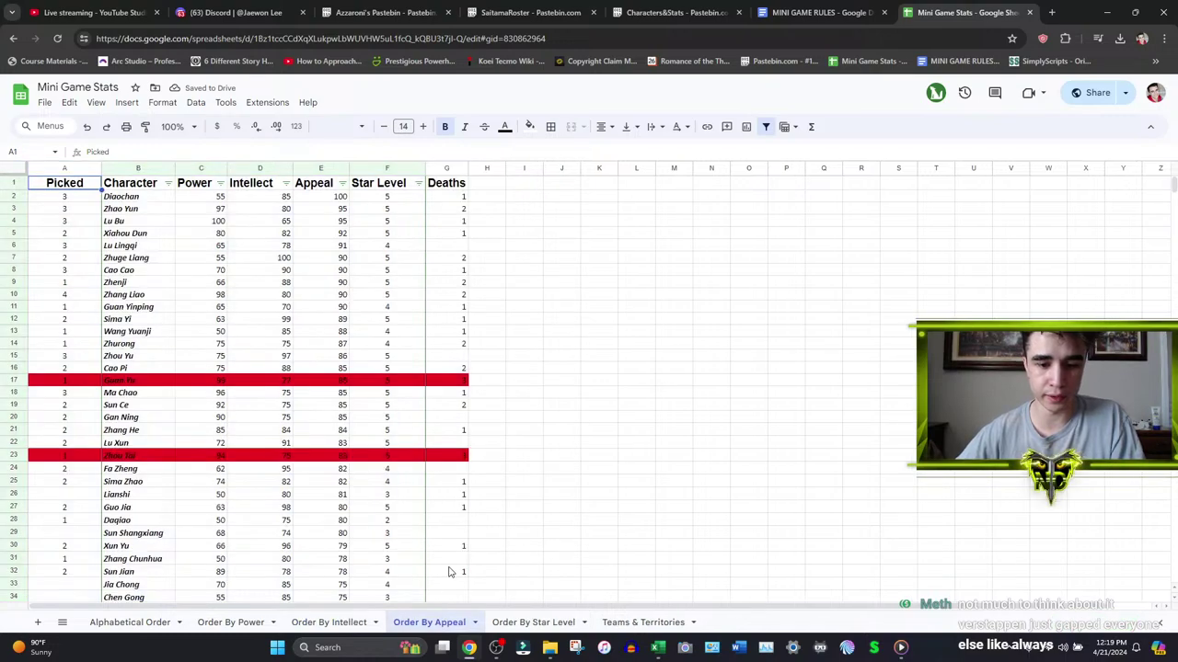
{"action": "left_click", "coordinate": [658, 647]}
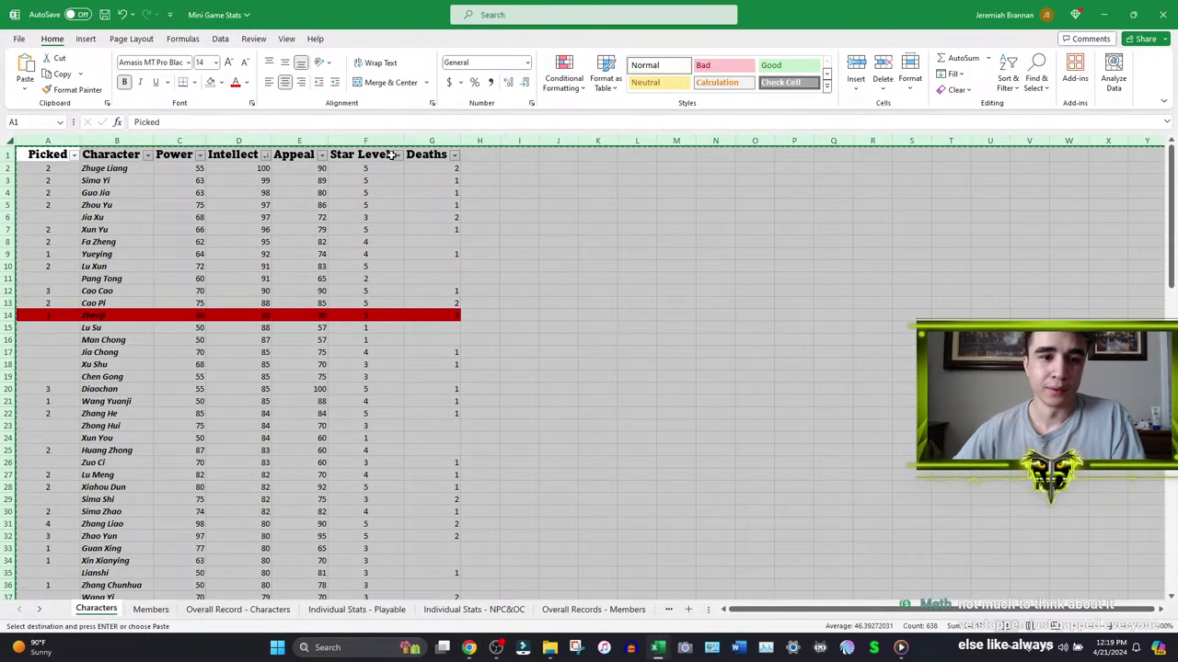
{"action": "left_click", "coordinate": [321, 155]}
{"action": "left_click", "coordinate": [261, 187]}
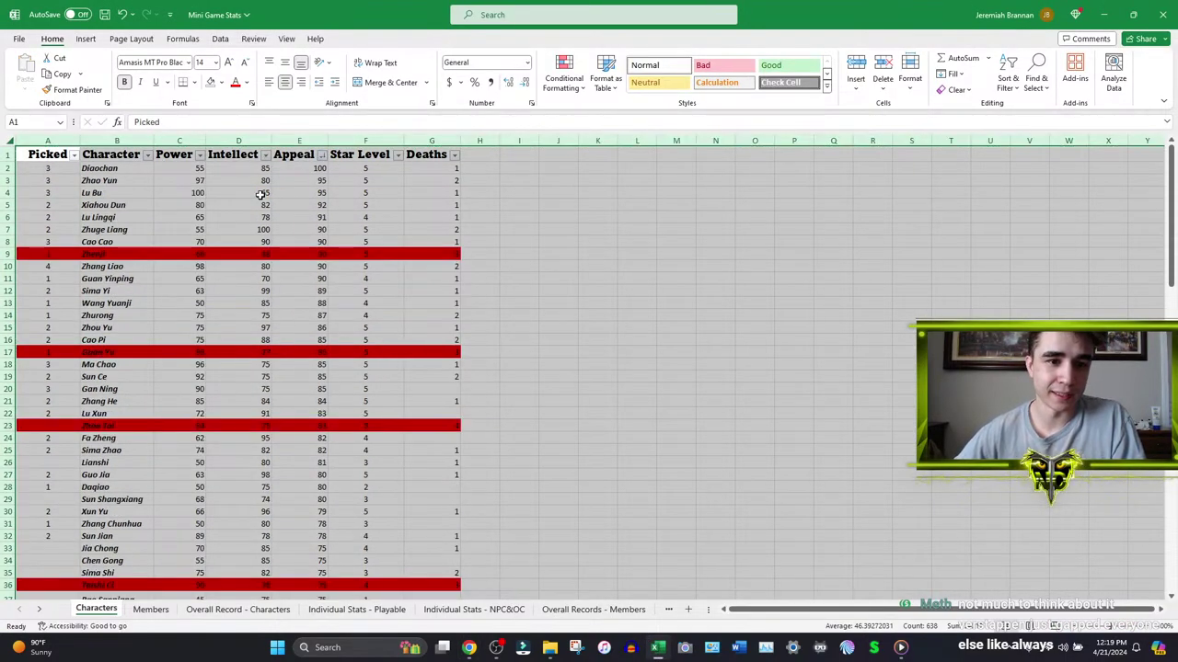
{"action": "left_click", "coordinate": [468, 647]}
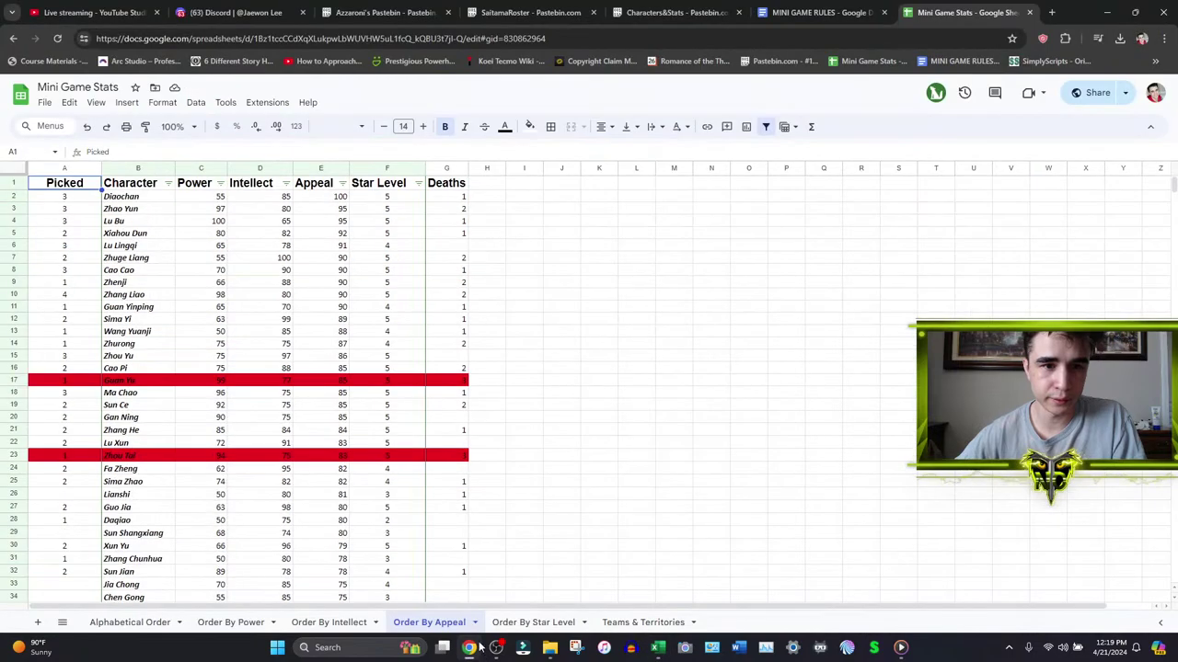
{"action": "left_click", "coordinate": [20, 168]}
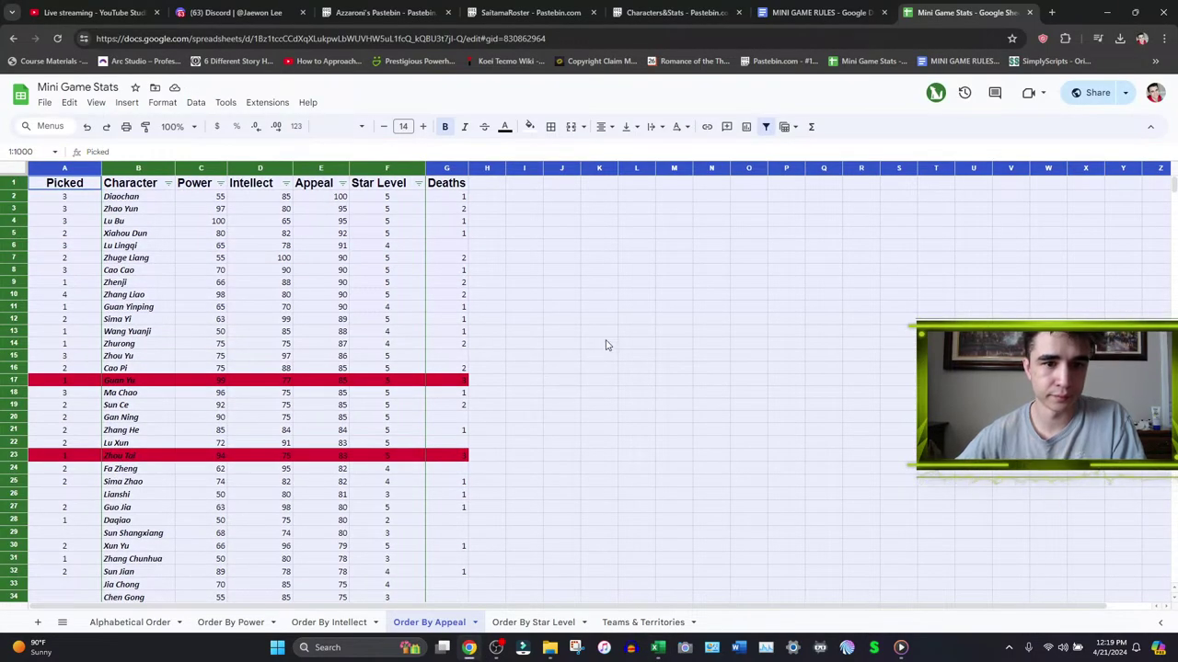
{"action": "key", "text": "ctrl+v"}
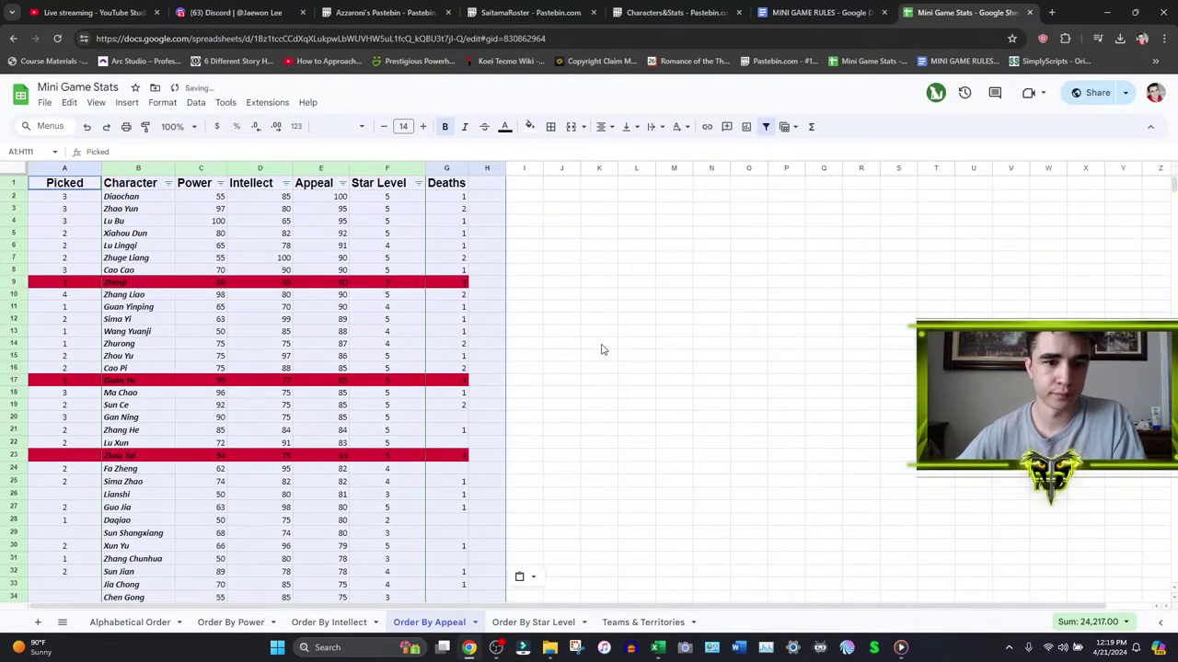
- Sort Excel's Characters table by Star Level from largest to smallest and copy it over the entire Order By Star Level sheet in Google Sheets
{"action": "left_click", "coordinate": [520, 624]}
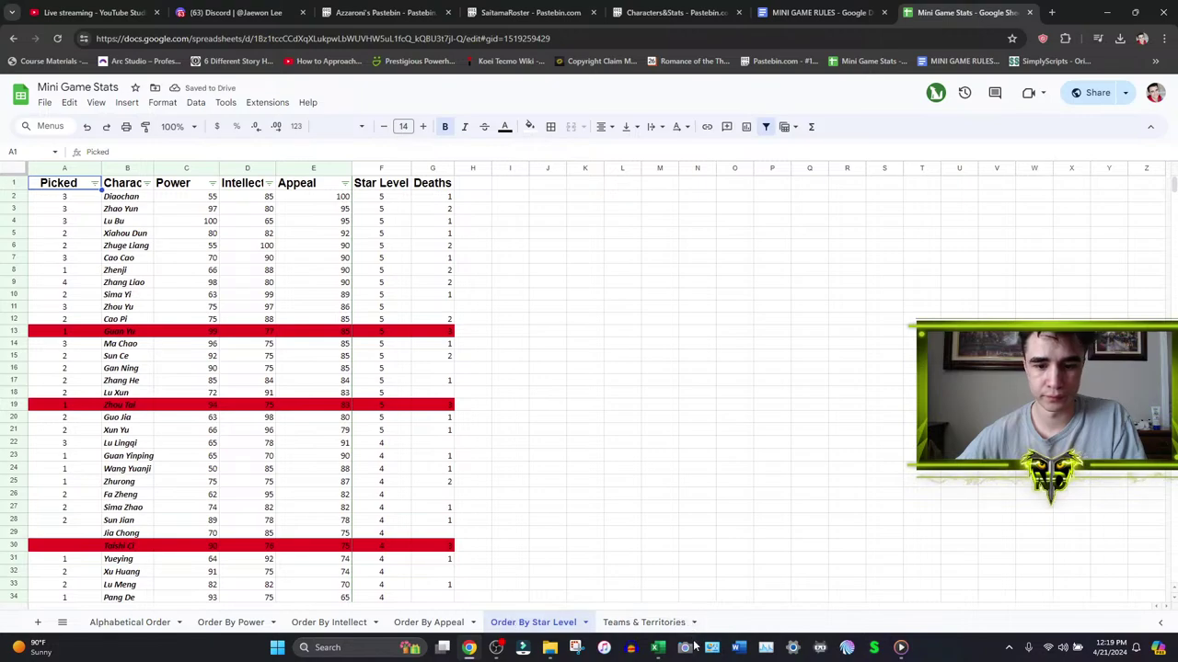
{"action": "left_click", "coordinate": [659, 653]}
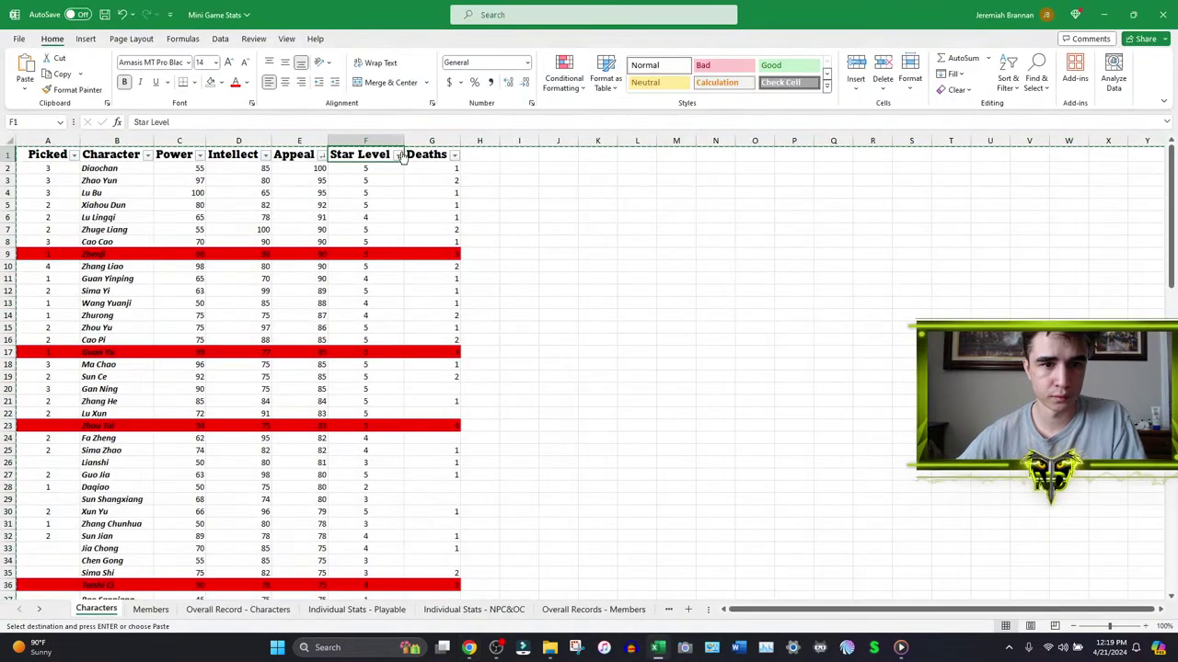
{"action": "left_click", "coordinate": [399, 156]}
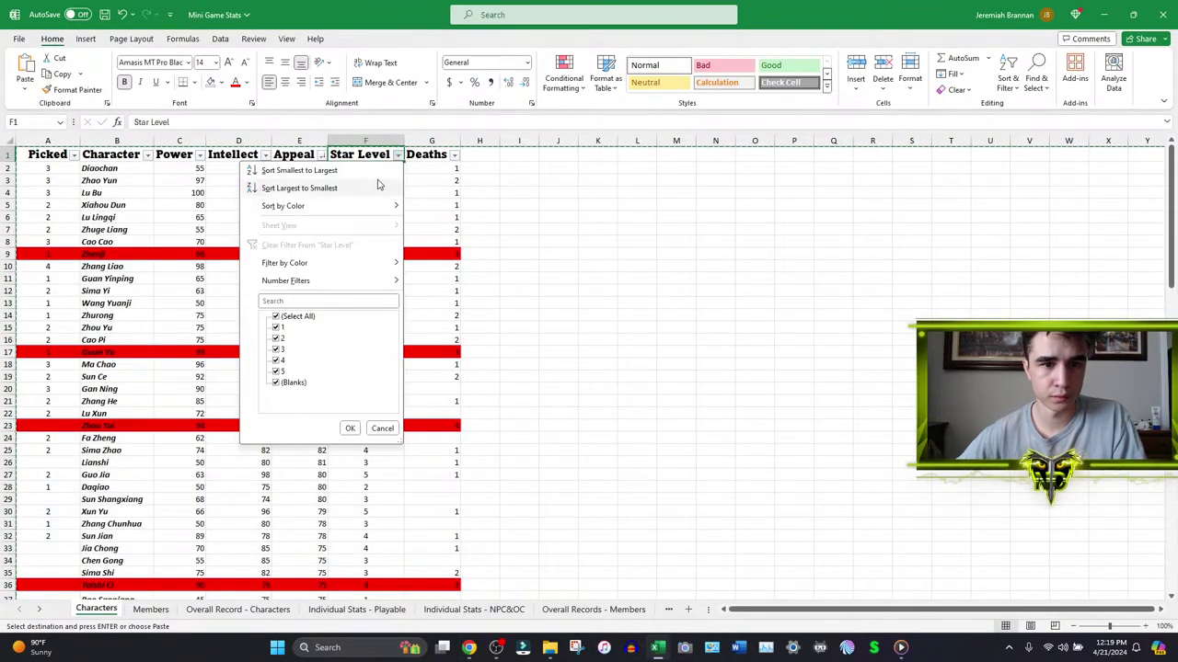
{"action": "left_click", "coordinate": [381, 186]}
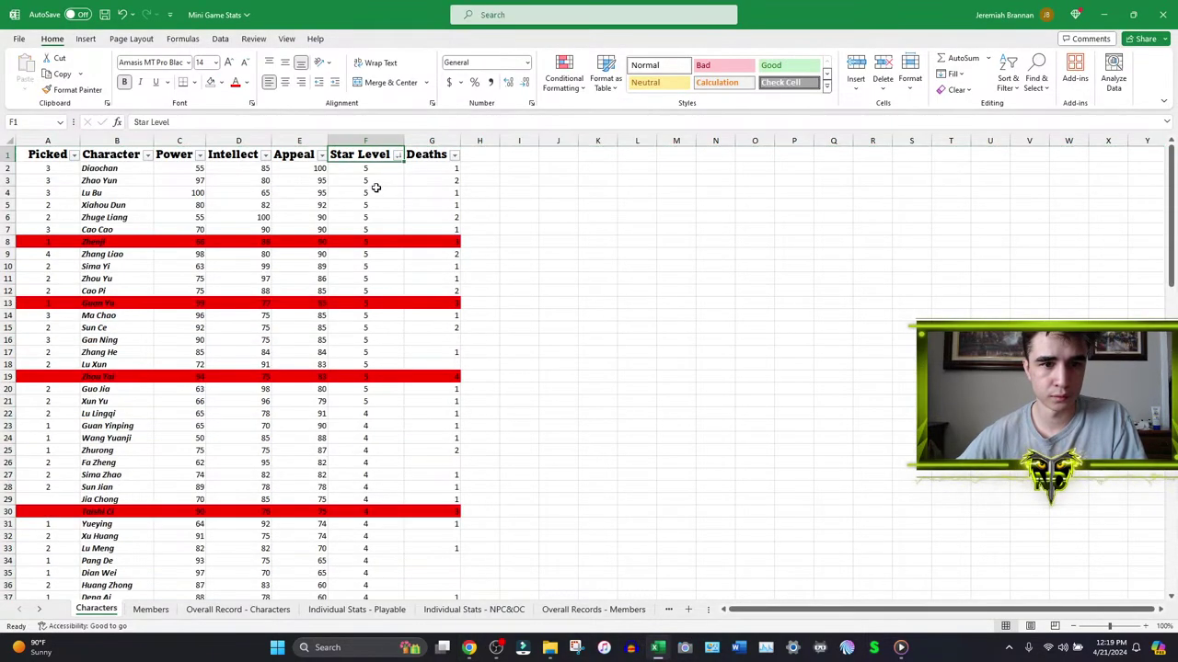
{"action": "left_click", "coordinate": [8, 141]}
{"action": "key", "text": "ctrl+c"}
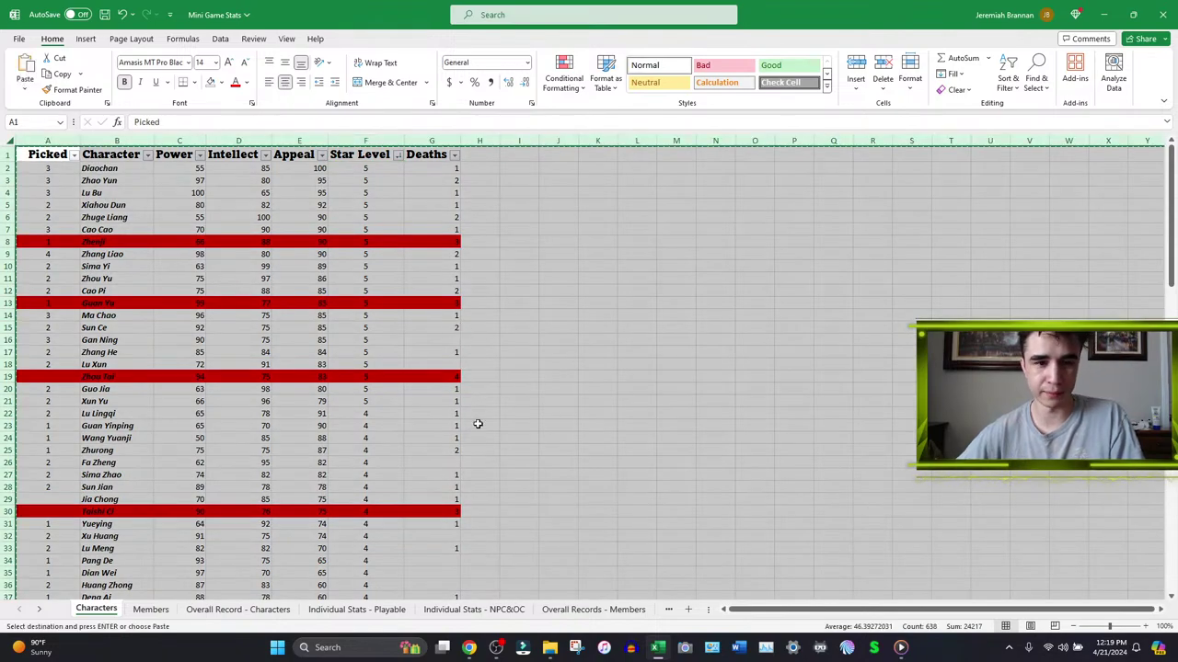
{"action": "left_click", "coordinate": [469, 648]}
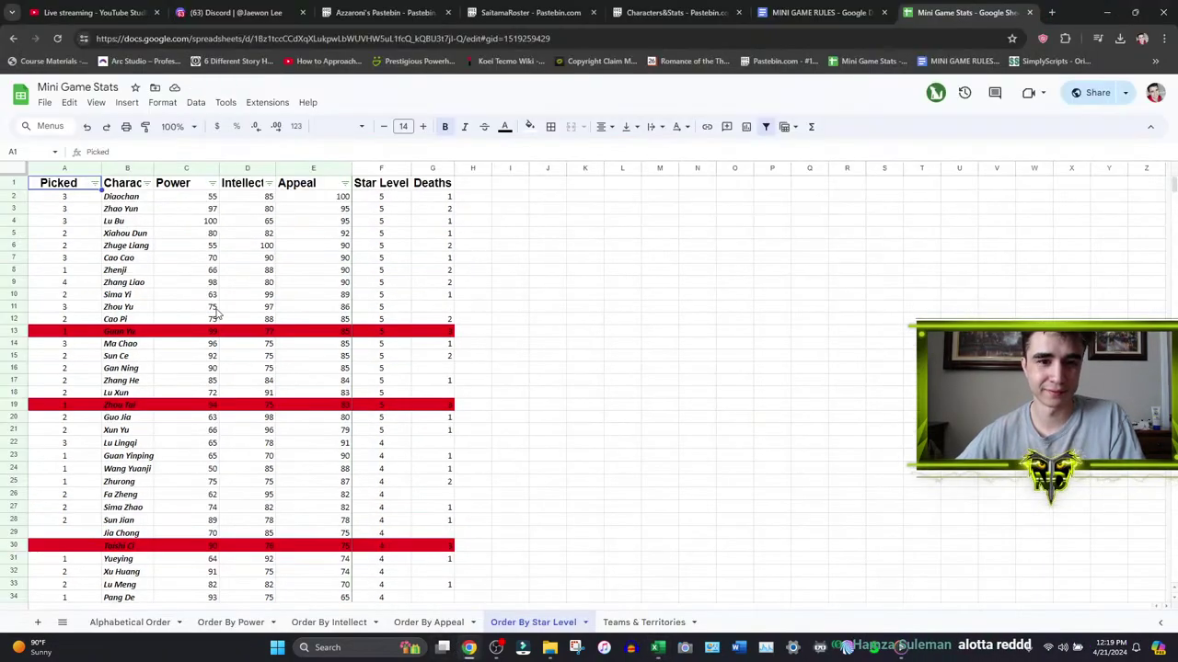
{"action": "left_click", "coordinate": [14, 170]}
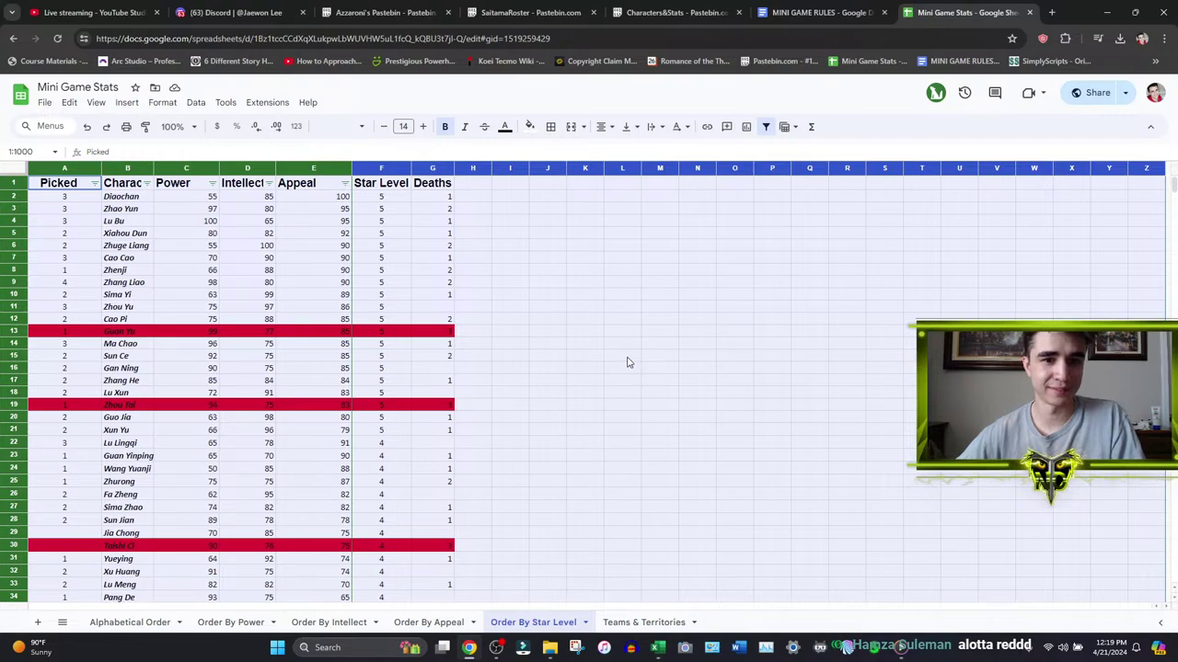
{"action": "key", "text": "ctrl+v"}
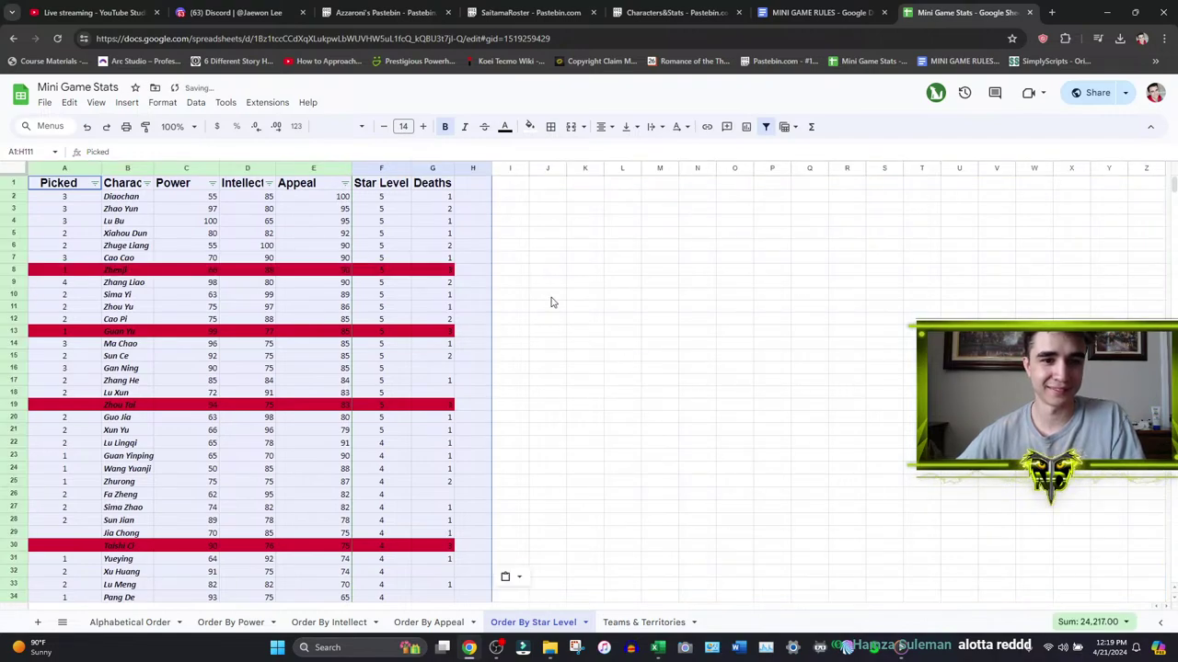
{"action": "left_click", "coordinate": [477, 248]}
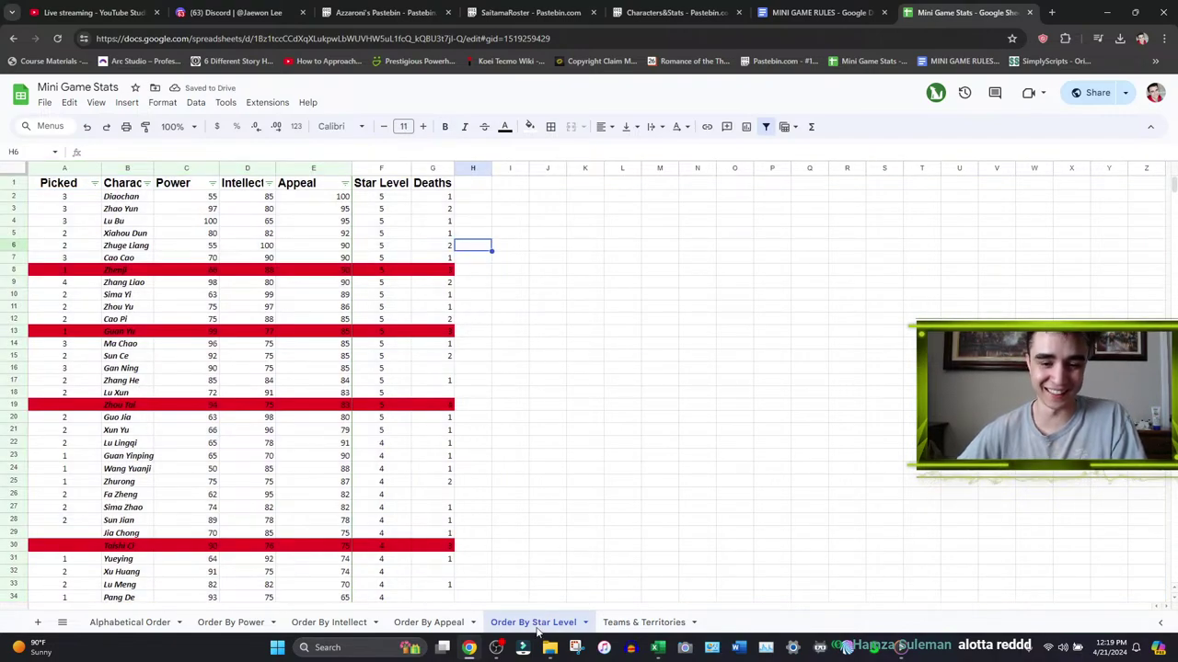
- Open the Teams & Territories sheet and review the member rosters and territory owners
{"action": "left_click", "coordinate": [619, 620]}
{"action": "left_click", "coordinate": [440, 250]}
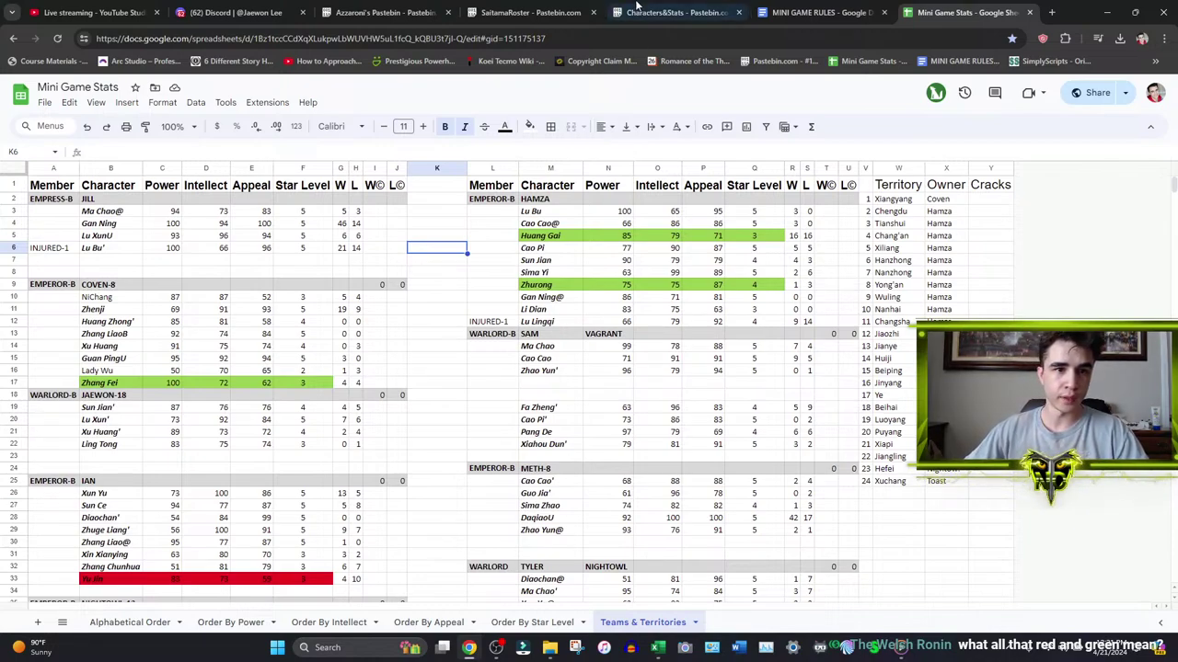
- Check the live stream's dashboard in YouTube Studio and switch to the game's Edit Territory screen
{"action": "left_click", "coordinate": [92, 12]}
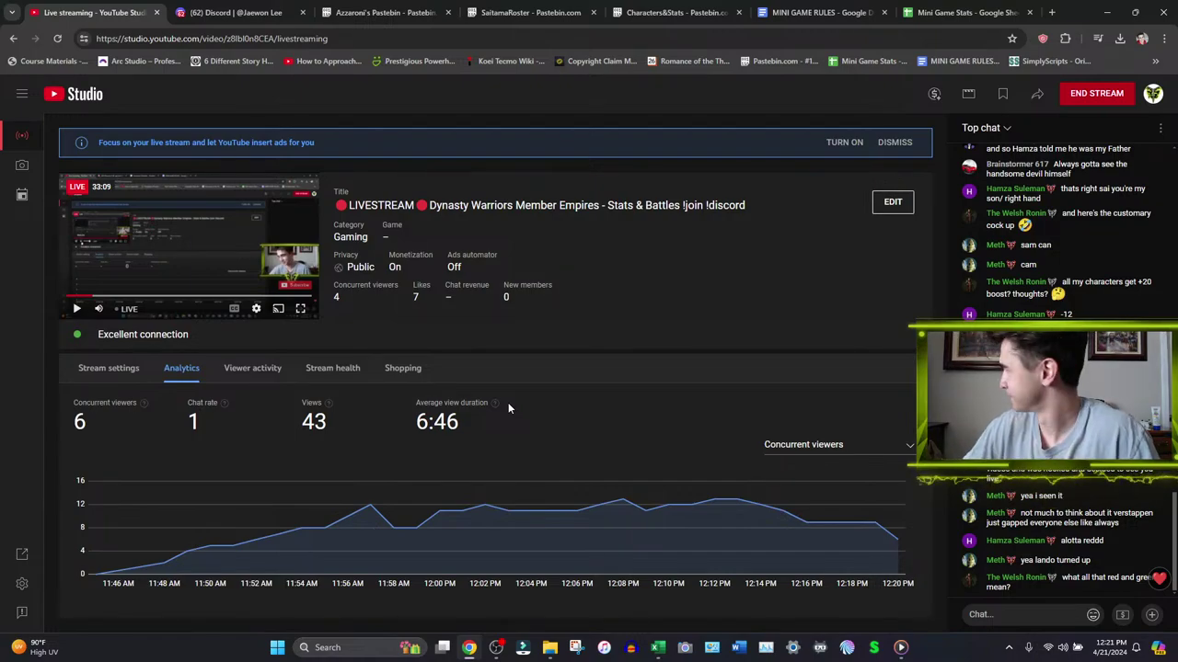
{"action": "left_click", "coordinate": [496, 647]}
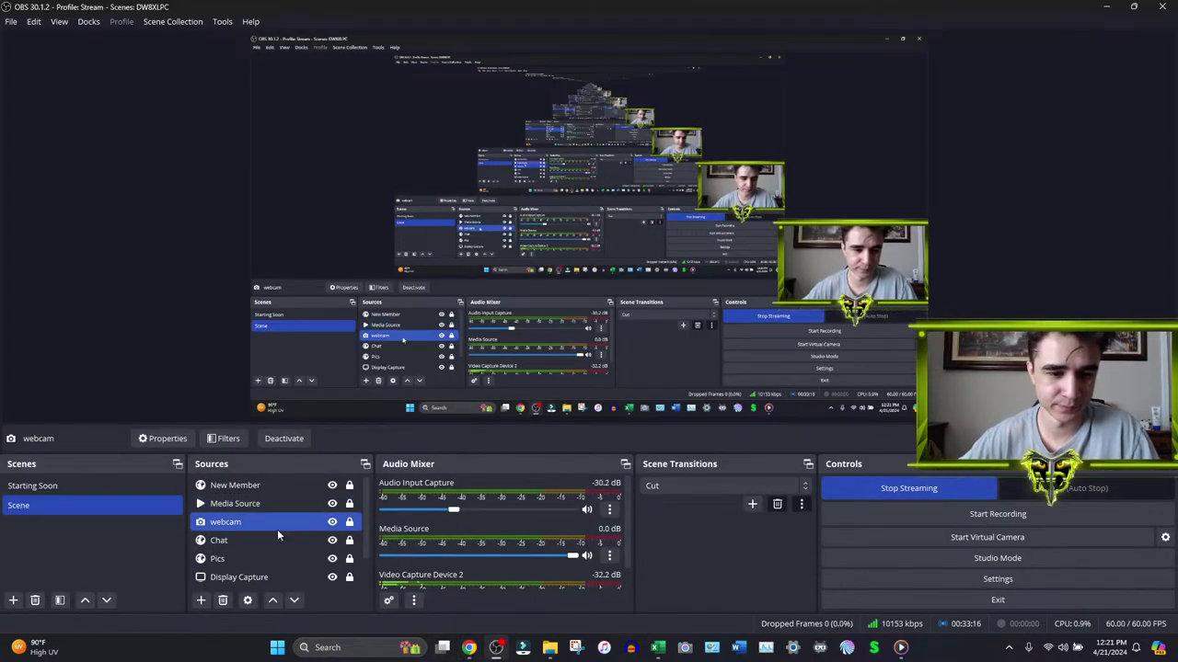
{"action": "key", "text": "alt+Tab"}
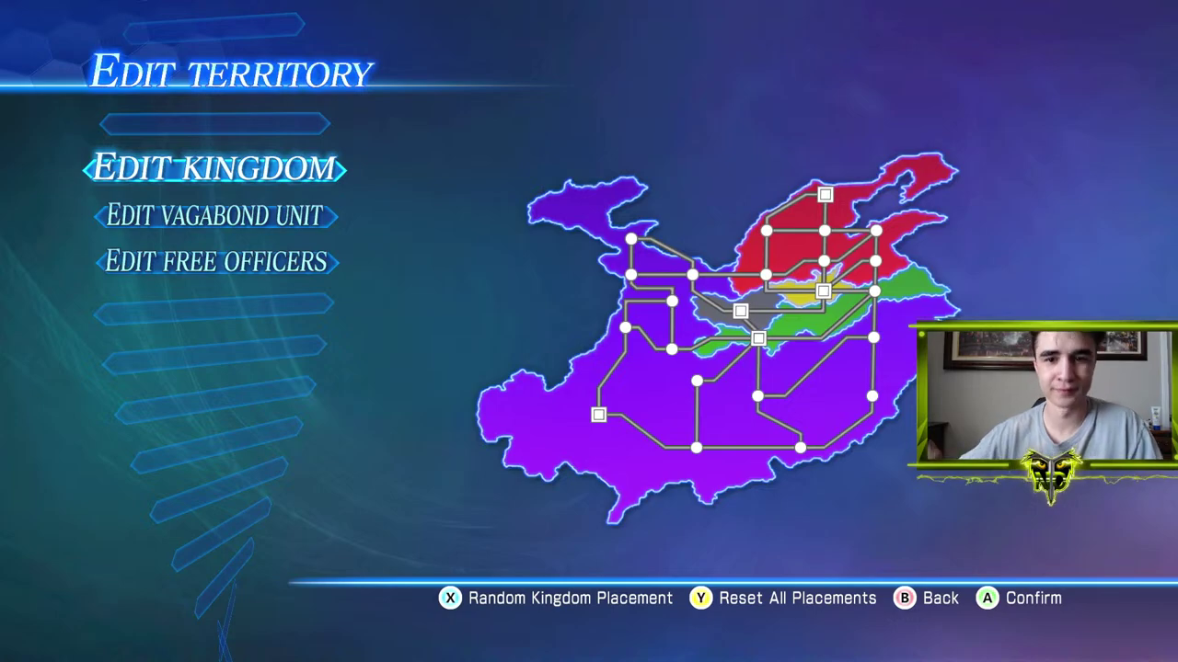